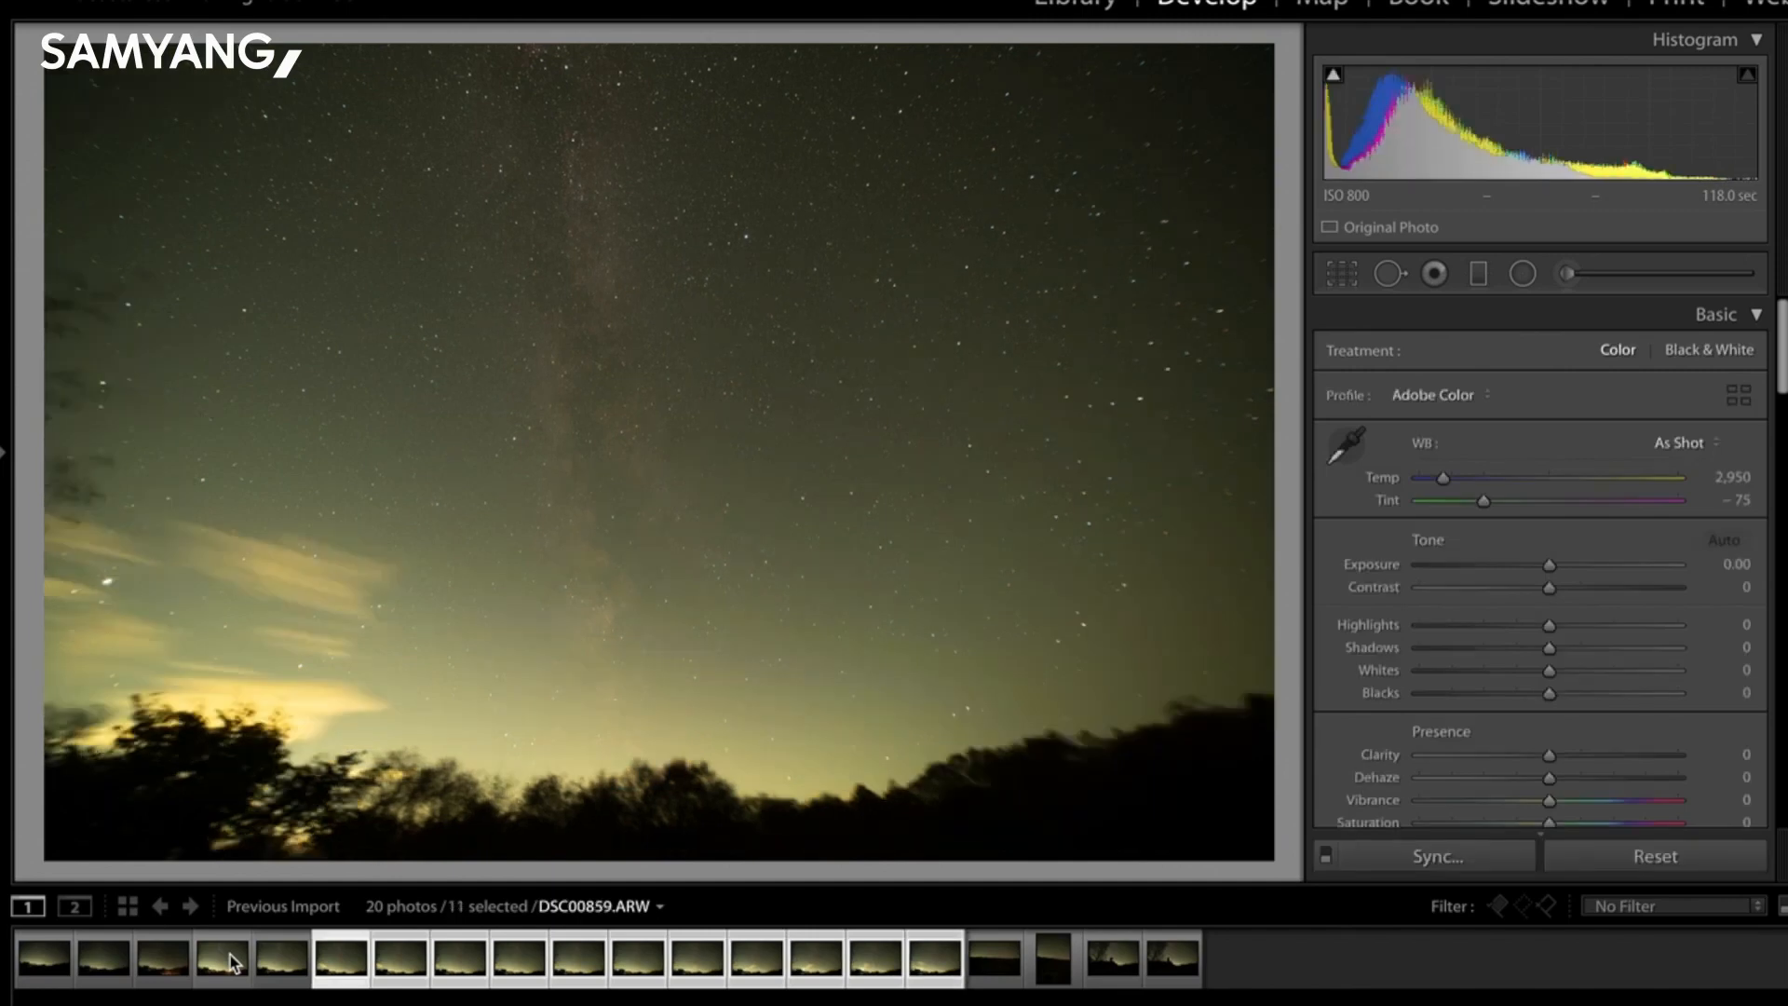
Step through the night-sky frames one at a time from DSC00849.ARW to DSC00859.ARW, checking each for clouds and light trails.
left_click(298, 964)
left_click(333, 967)
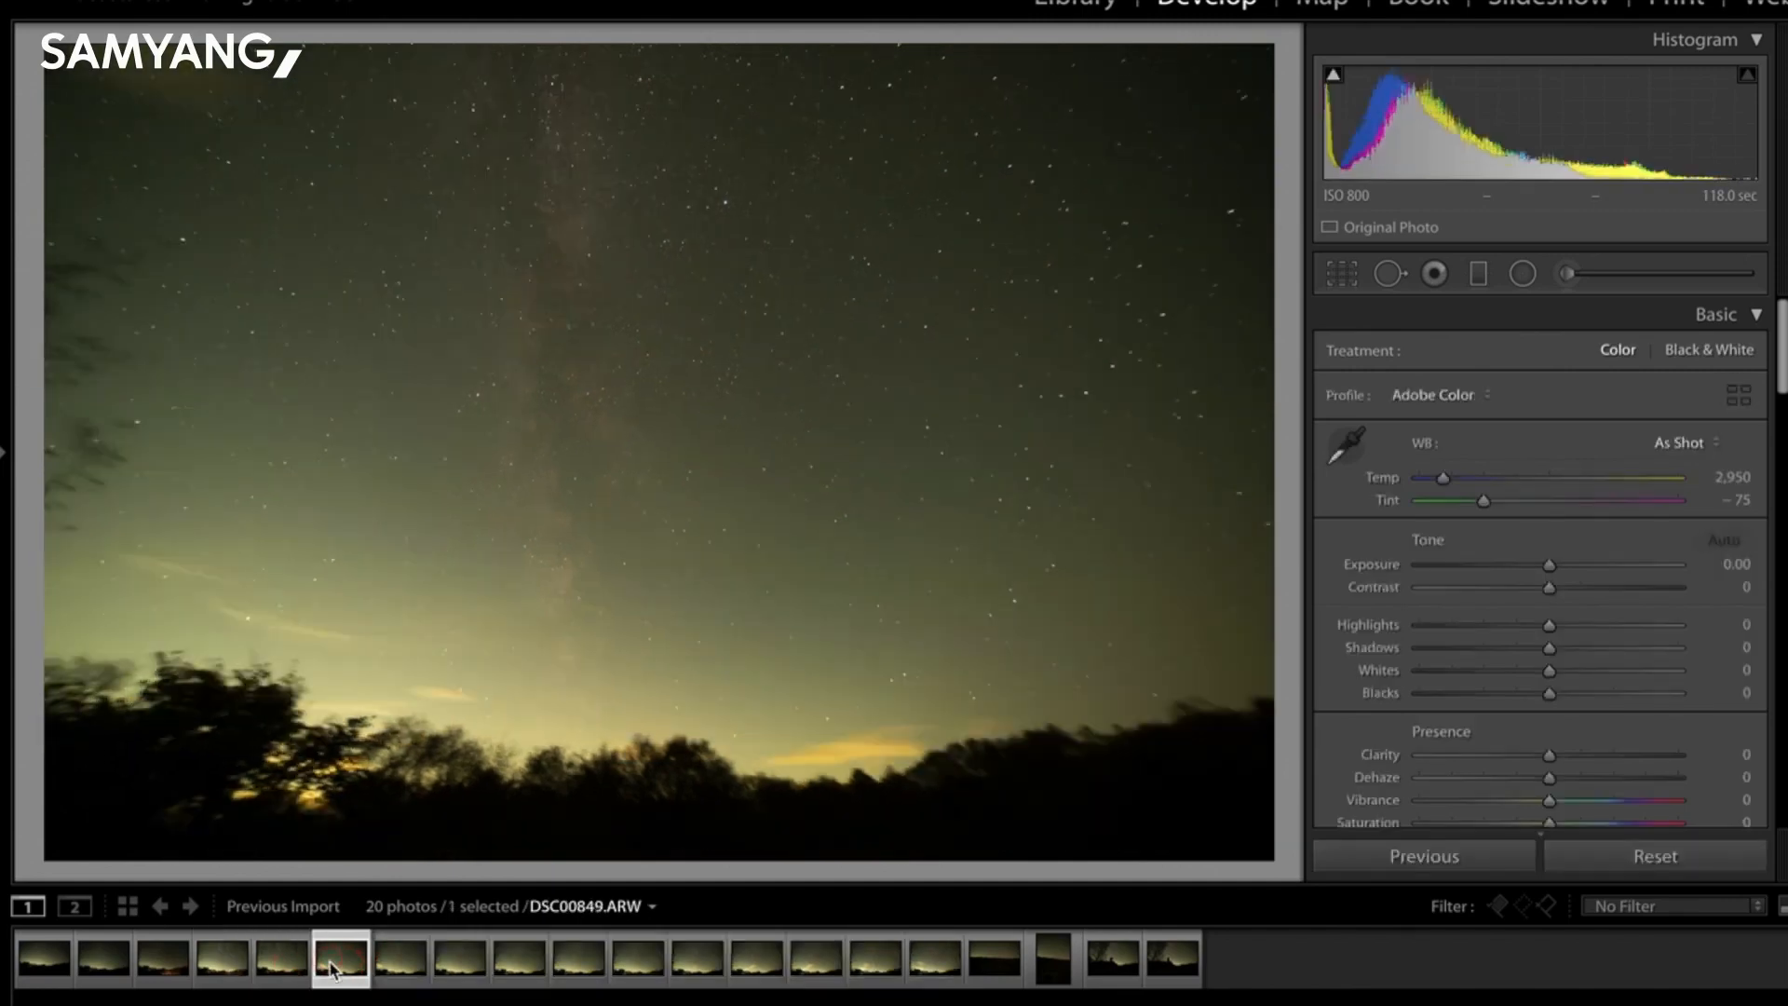
key("Right")
key("Right")
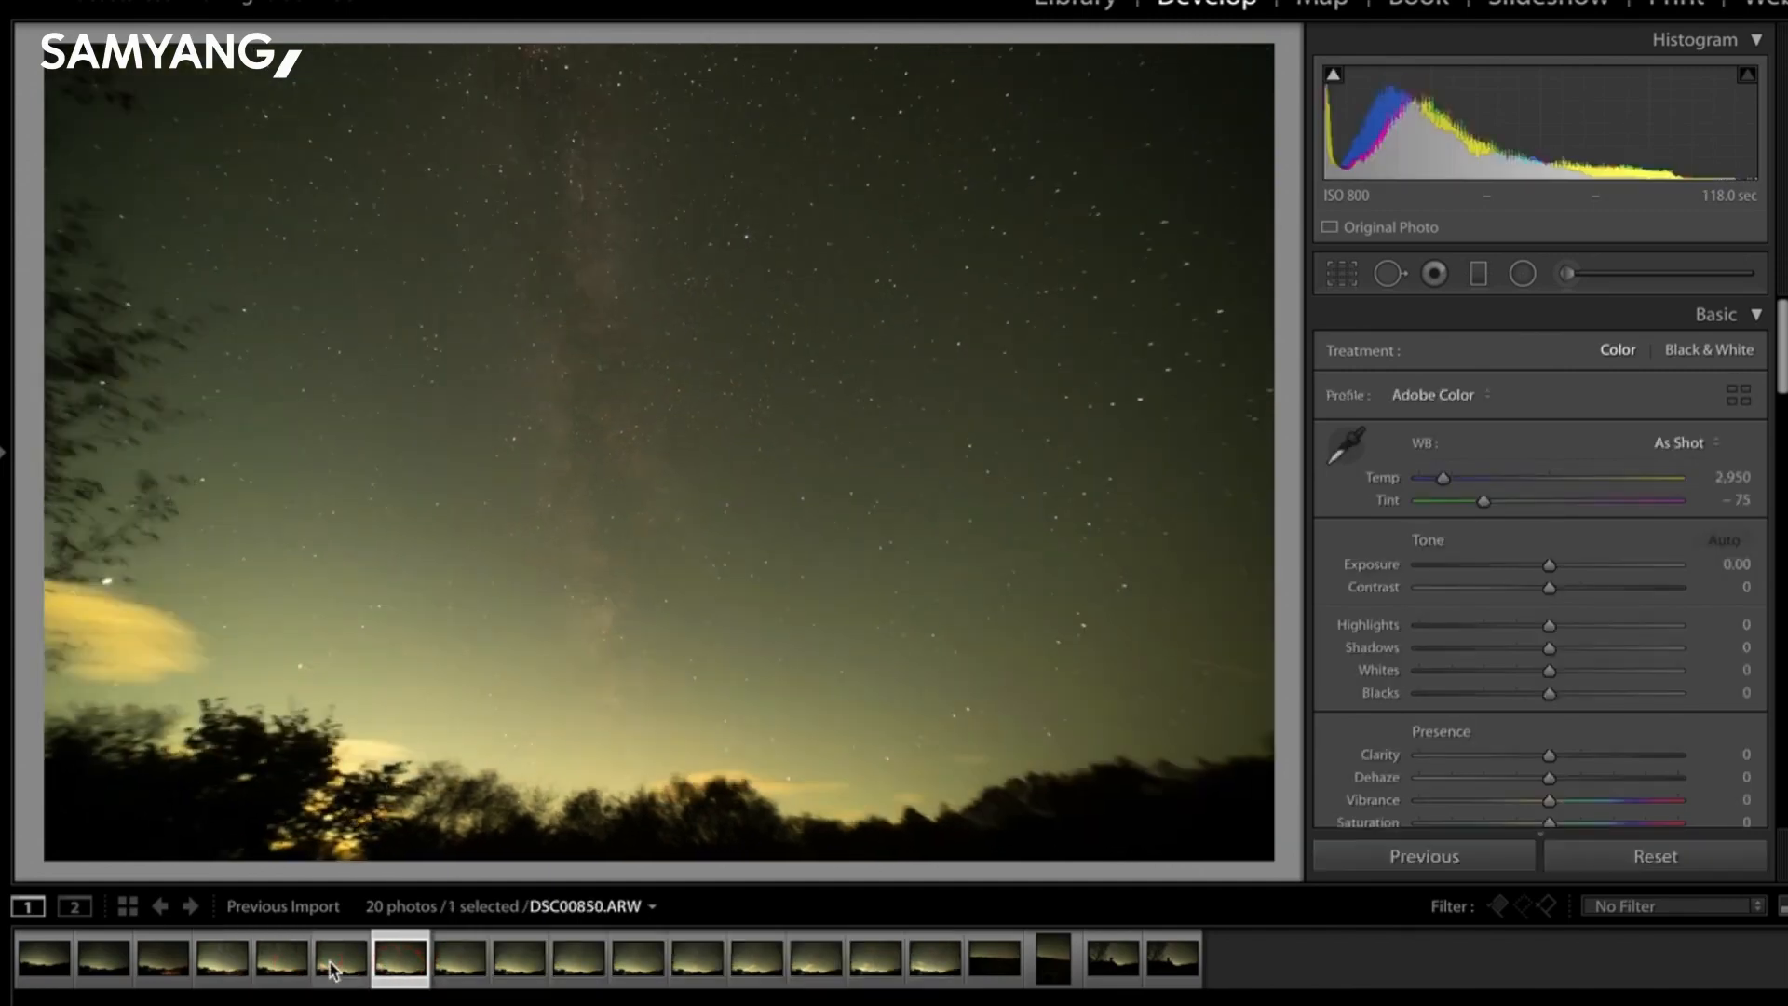
key("Right")
key("Right")
key("Right")
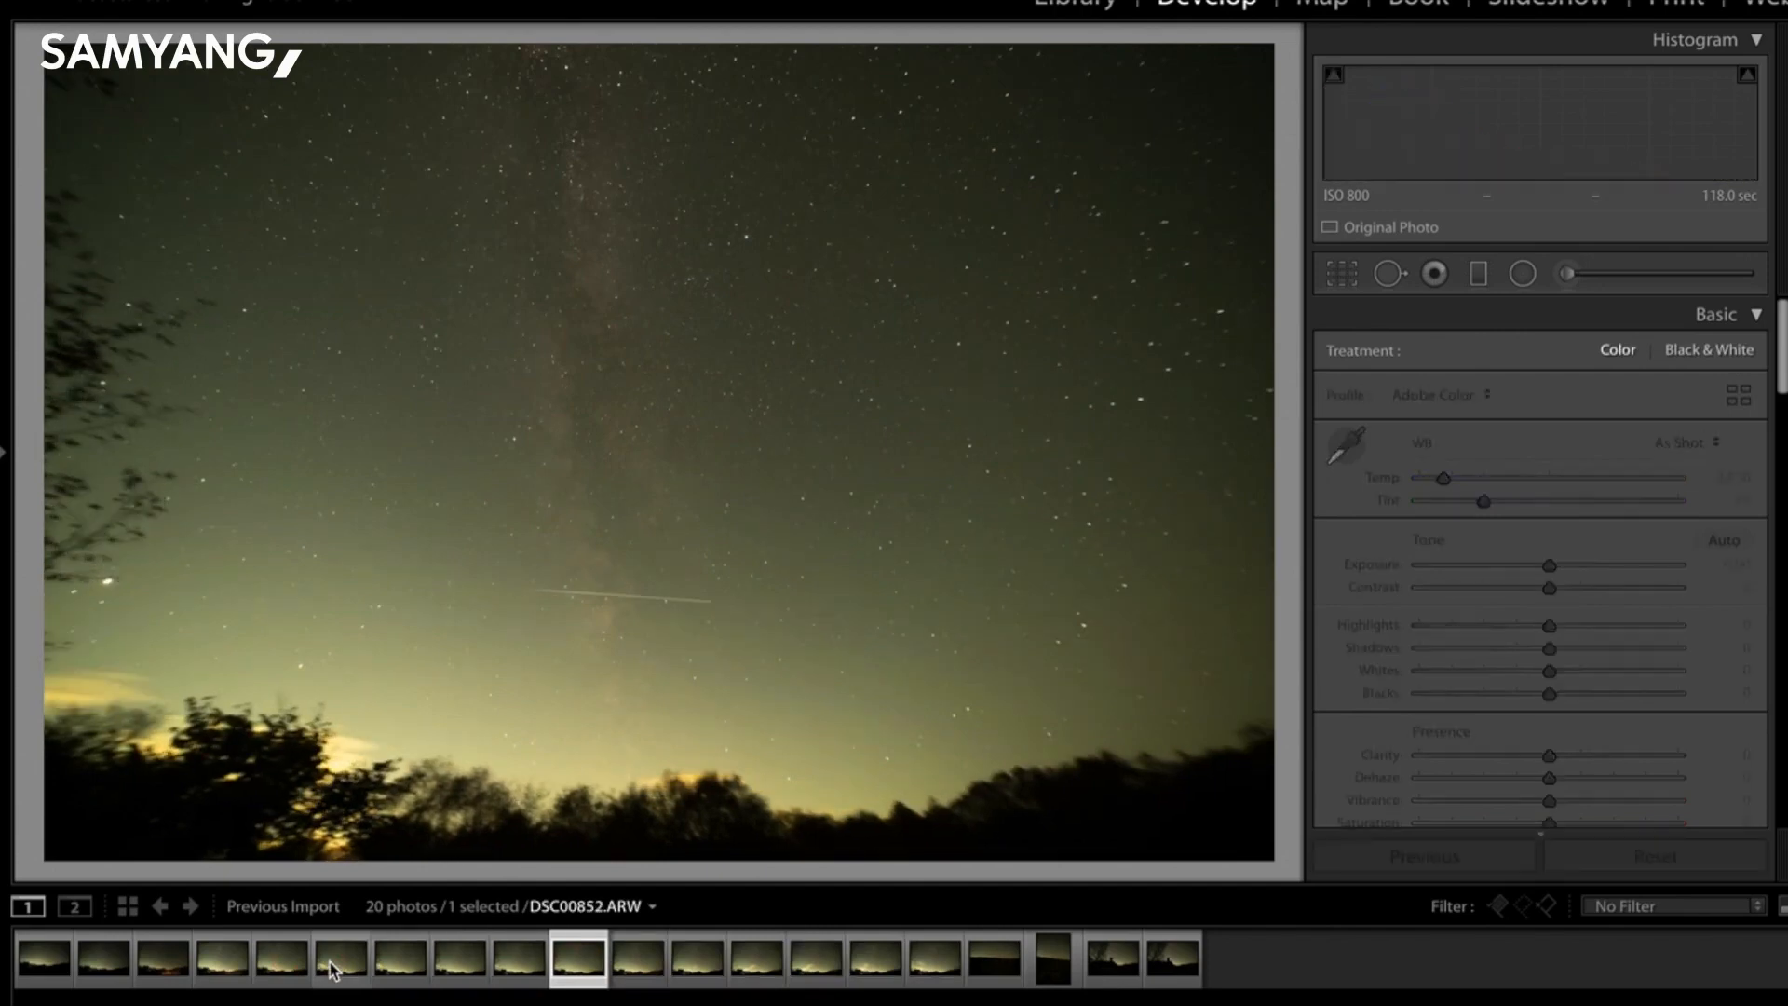
key("Right")
key("Right")
key("Right")
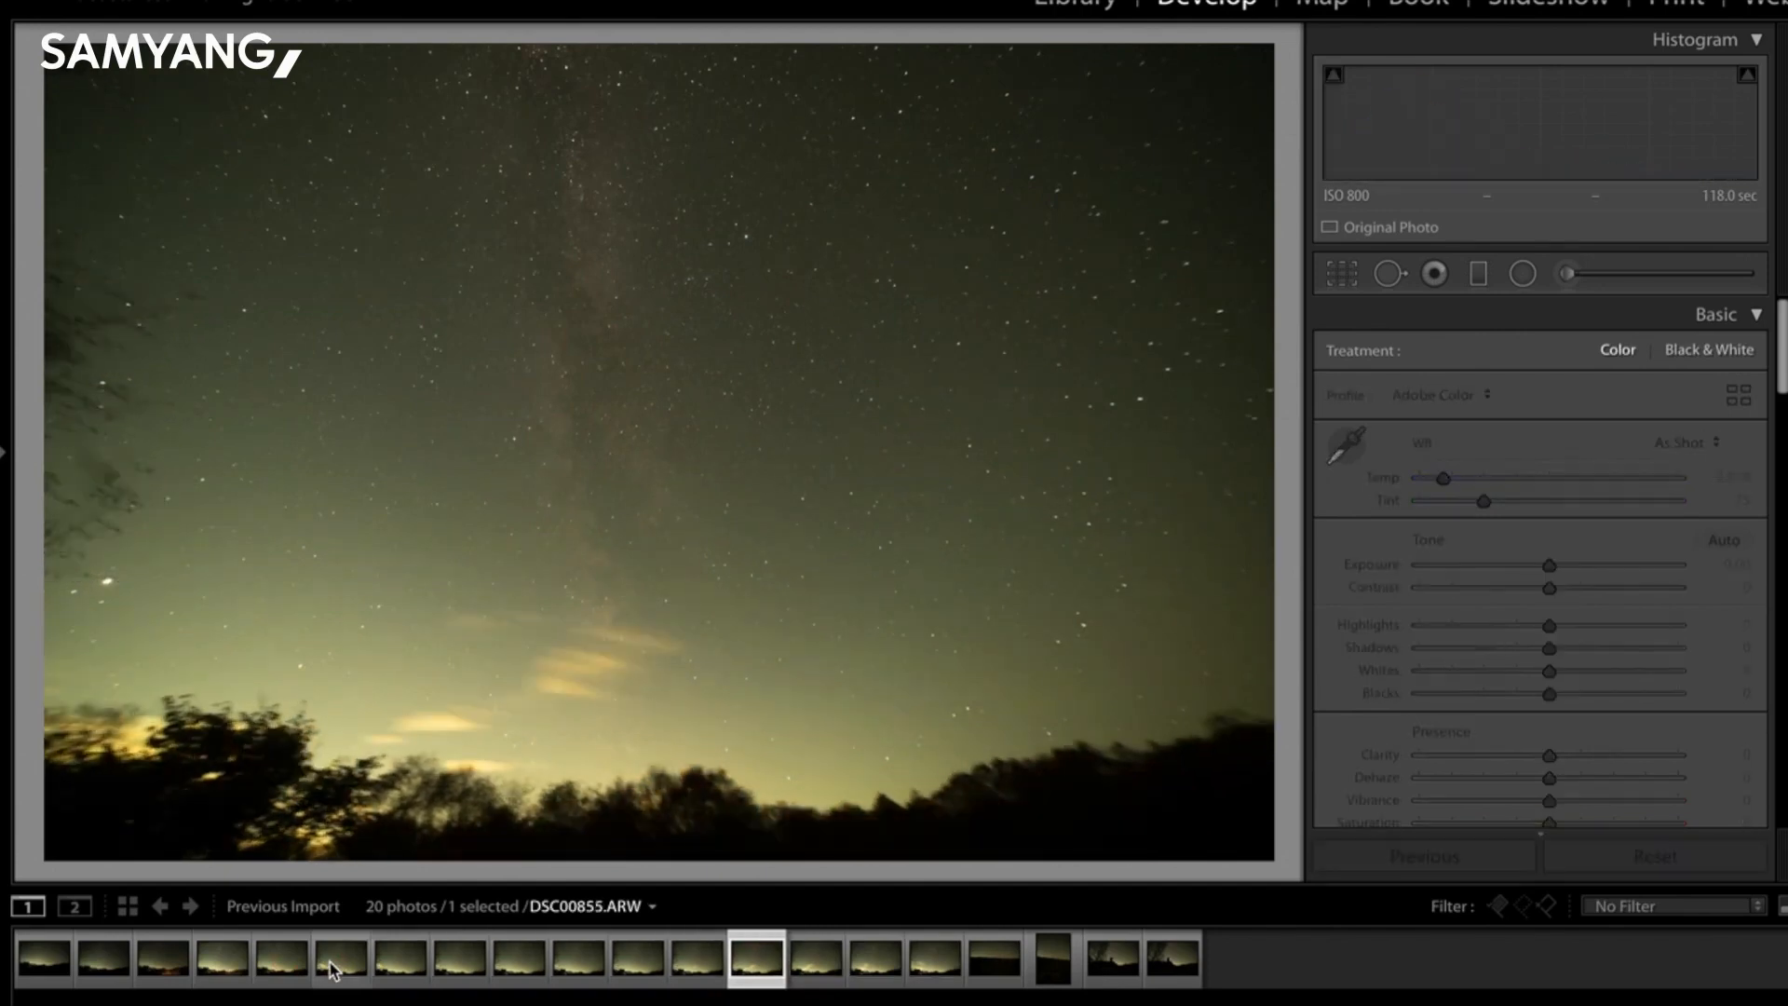
key("Right")
key("Right")
key("Right")
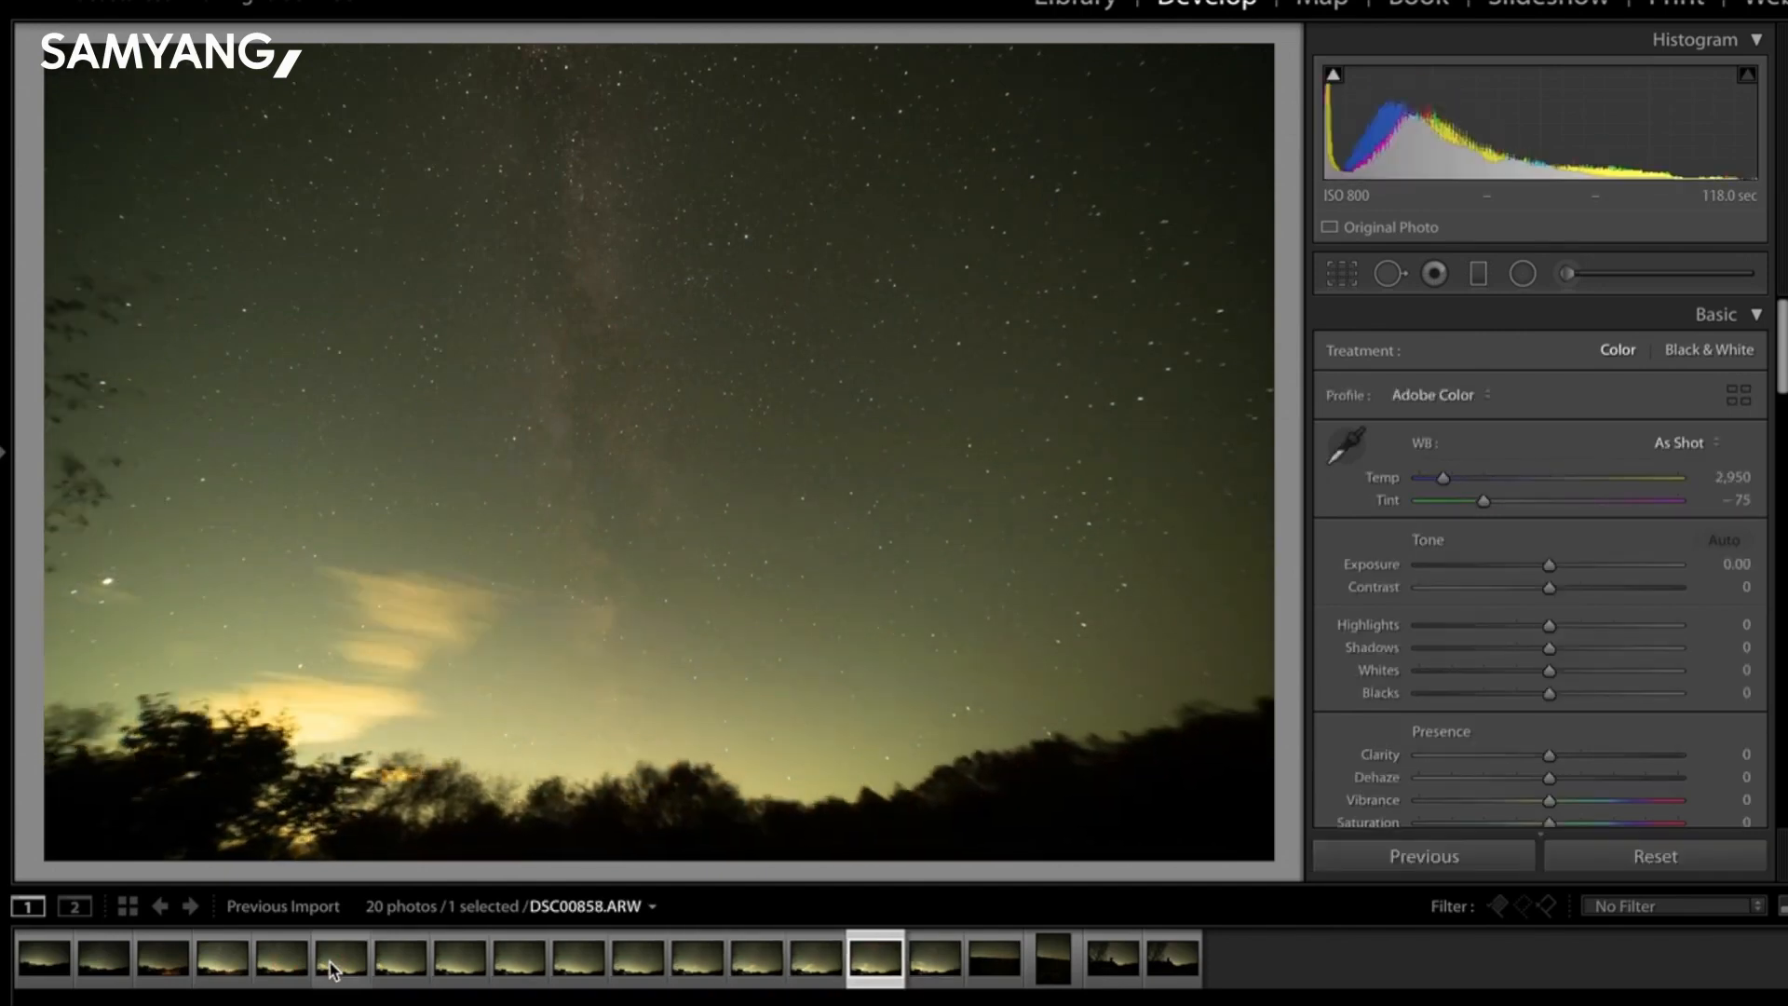
key("Left")
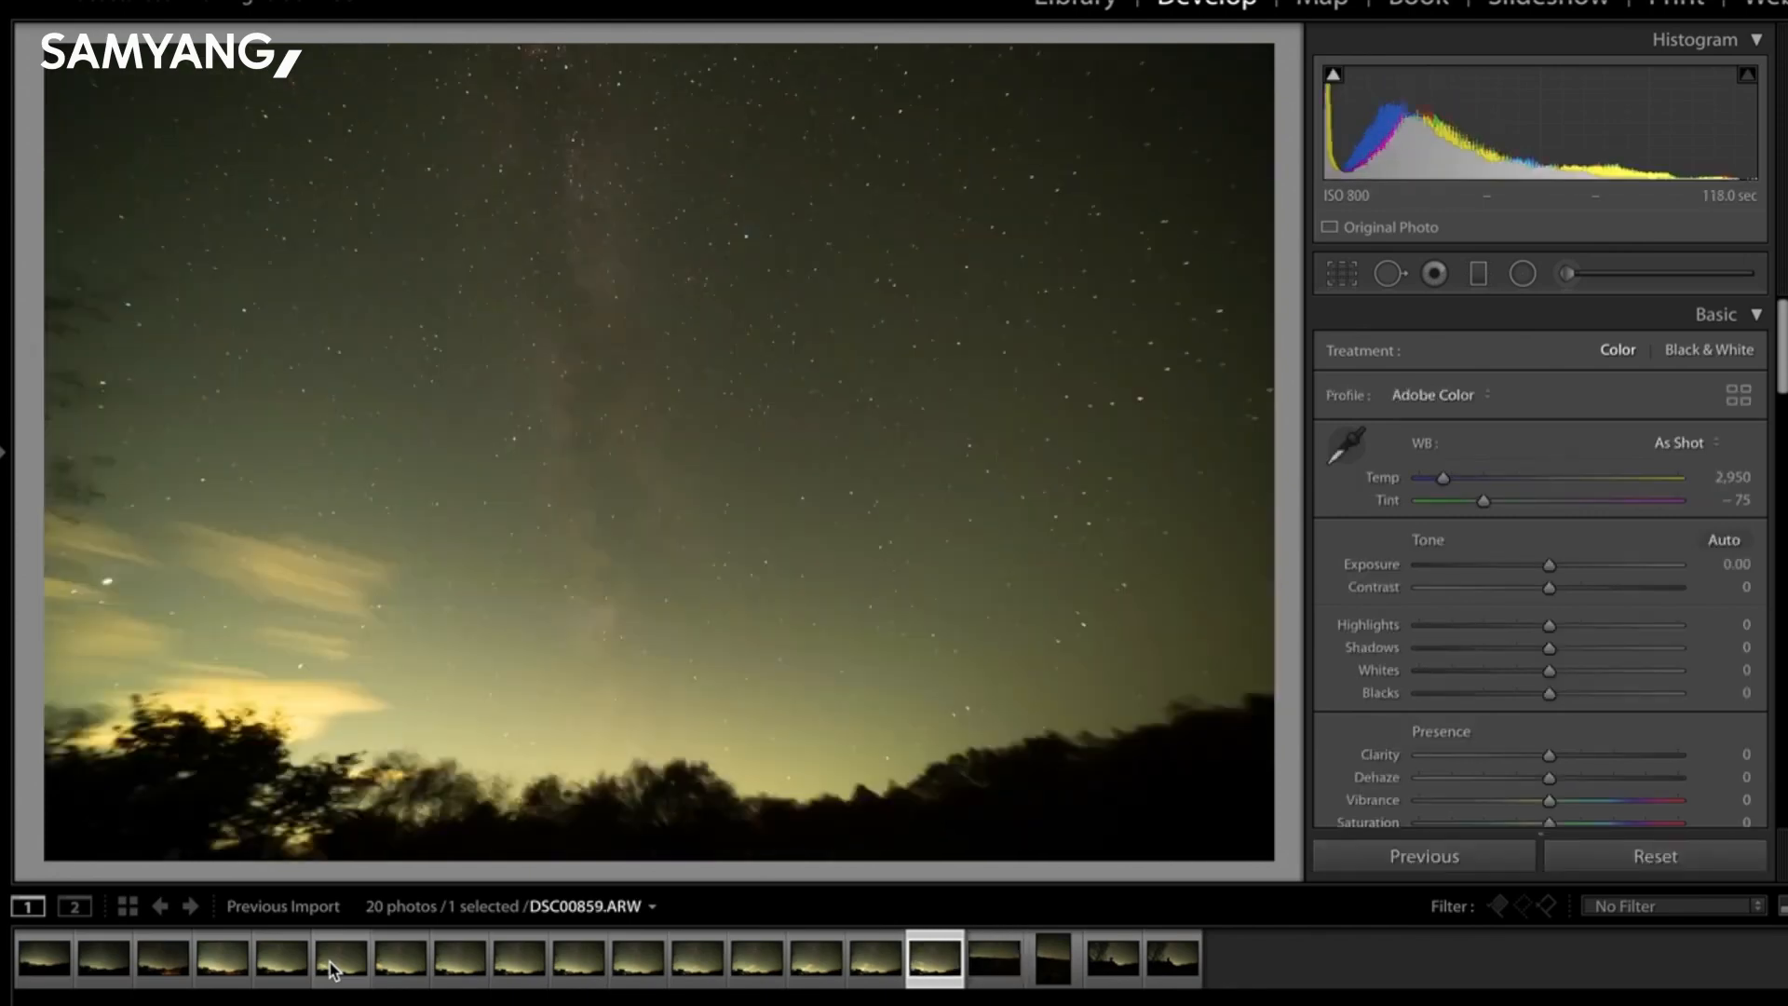
Step back through the night-sky sequence to DSC00848.ARW, comparing the clouds and framing between shots.
key("Left")
key("Left")
key("Left")
key("Left")
key("Left")
key("Left")
key("Left")
key("Left")
key("Left")
key("Left")
key("Left")
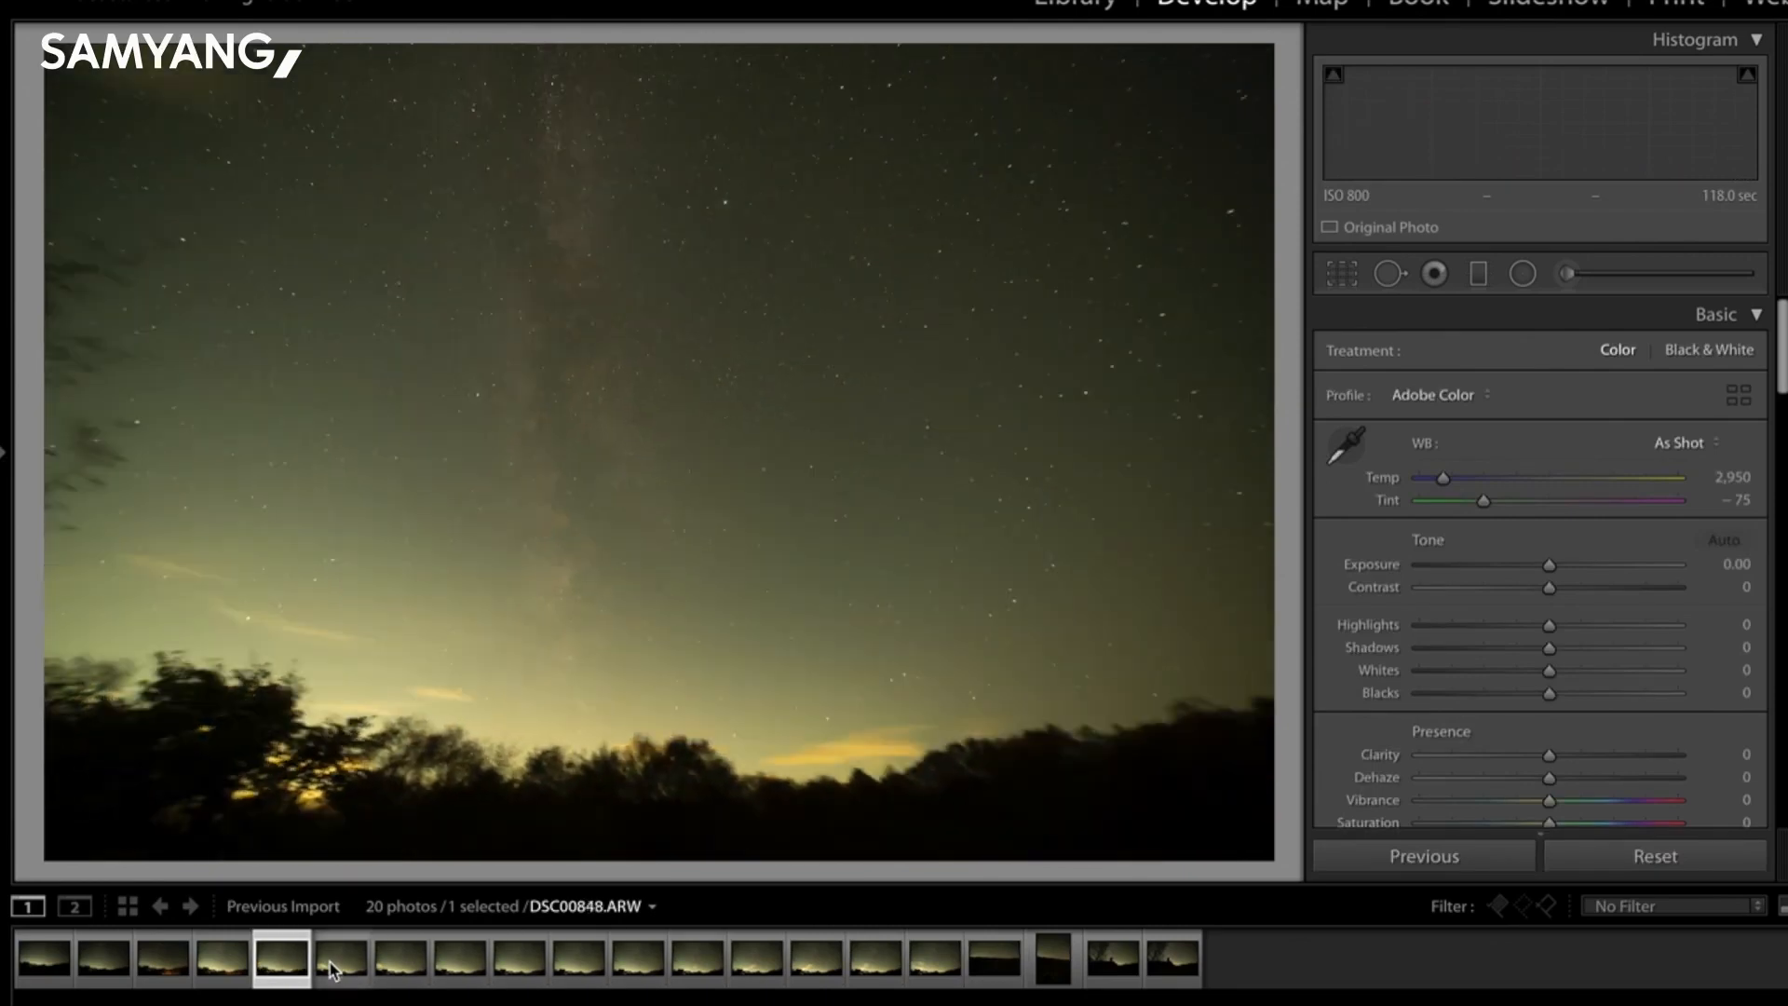
Remove the four consecutive frames DSC00854.ARW to DSC00857.ARW from Lightroom without deleting them from disk.
key("Right")
key("Right")
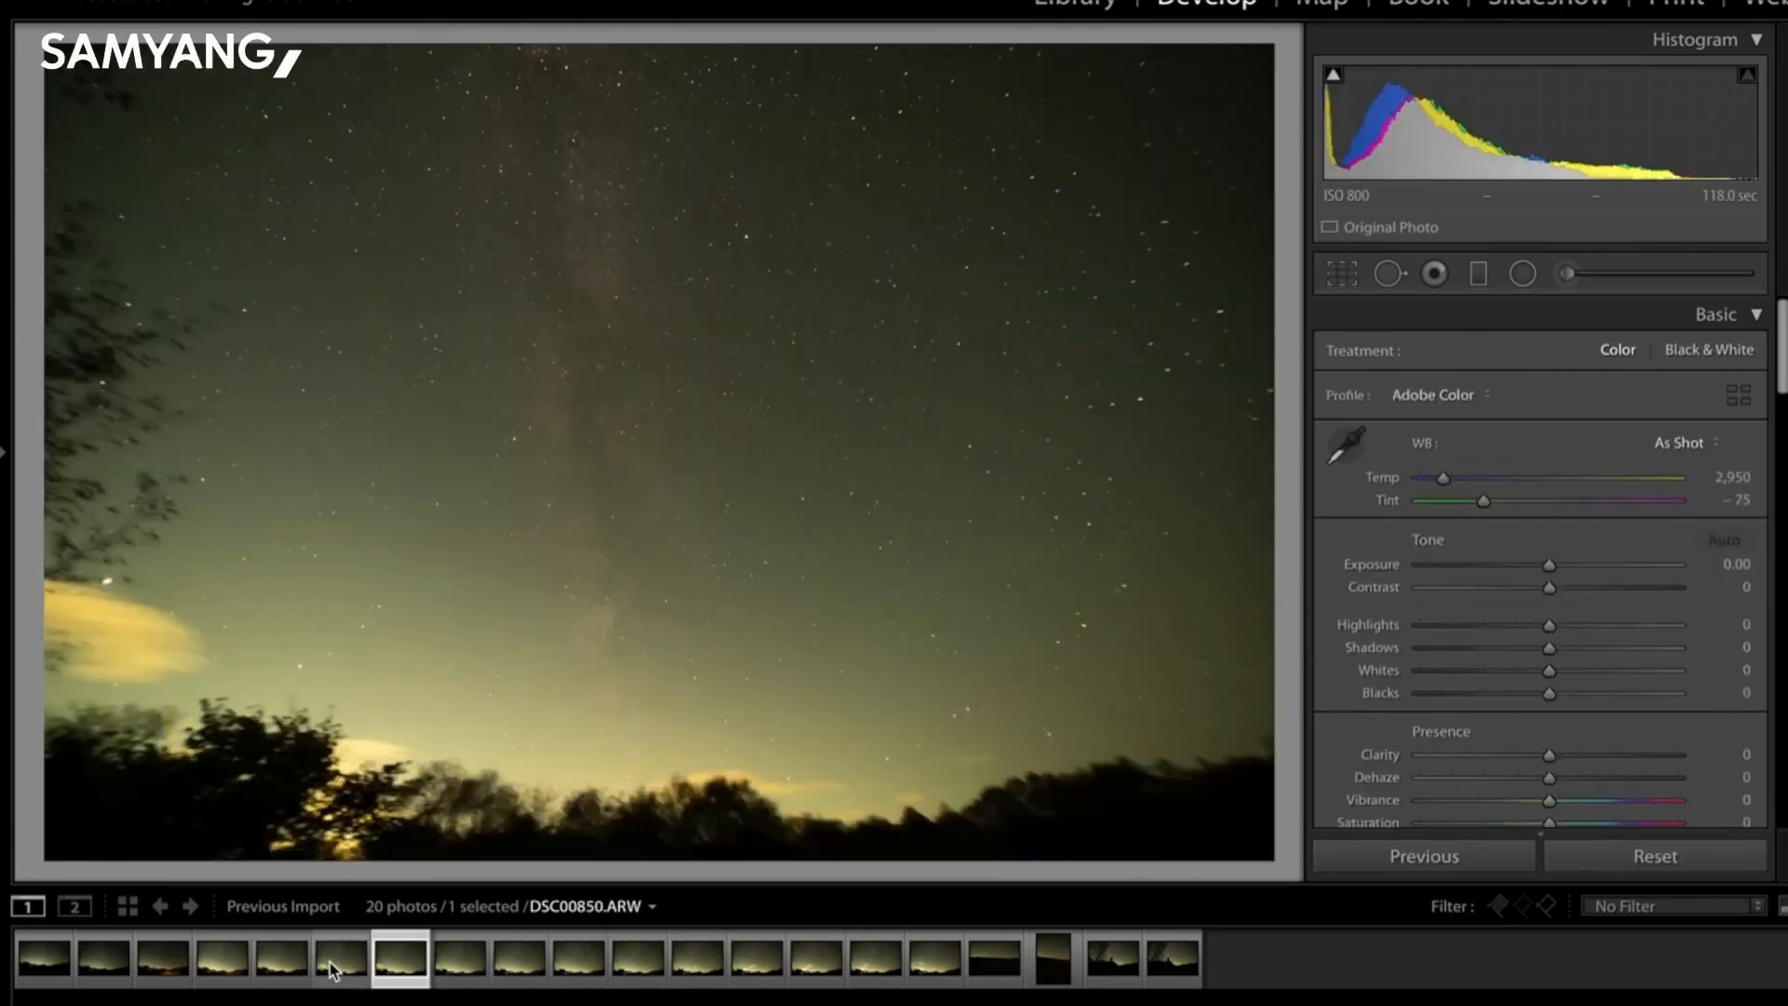
key("Right")
key("Right")
key("Right")
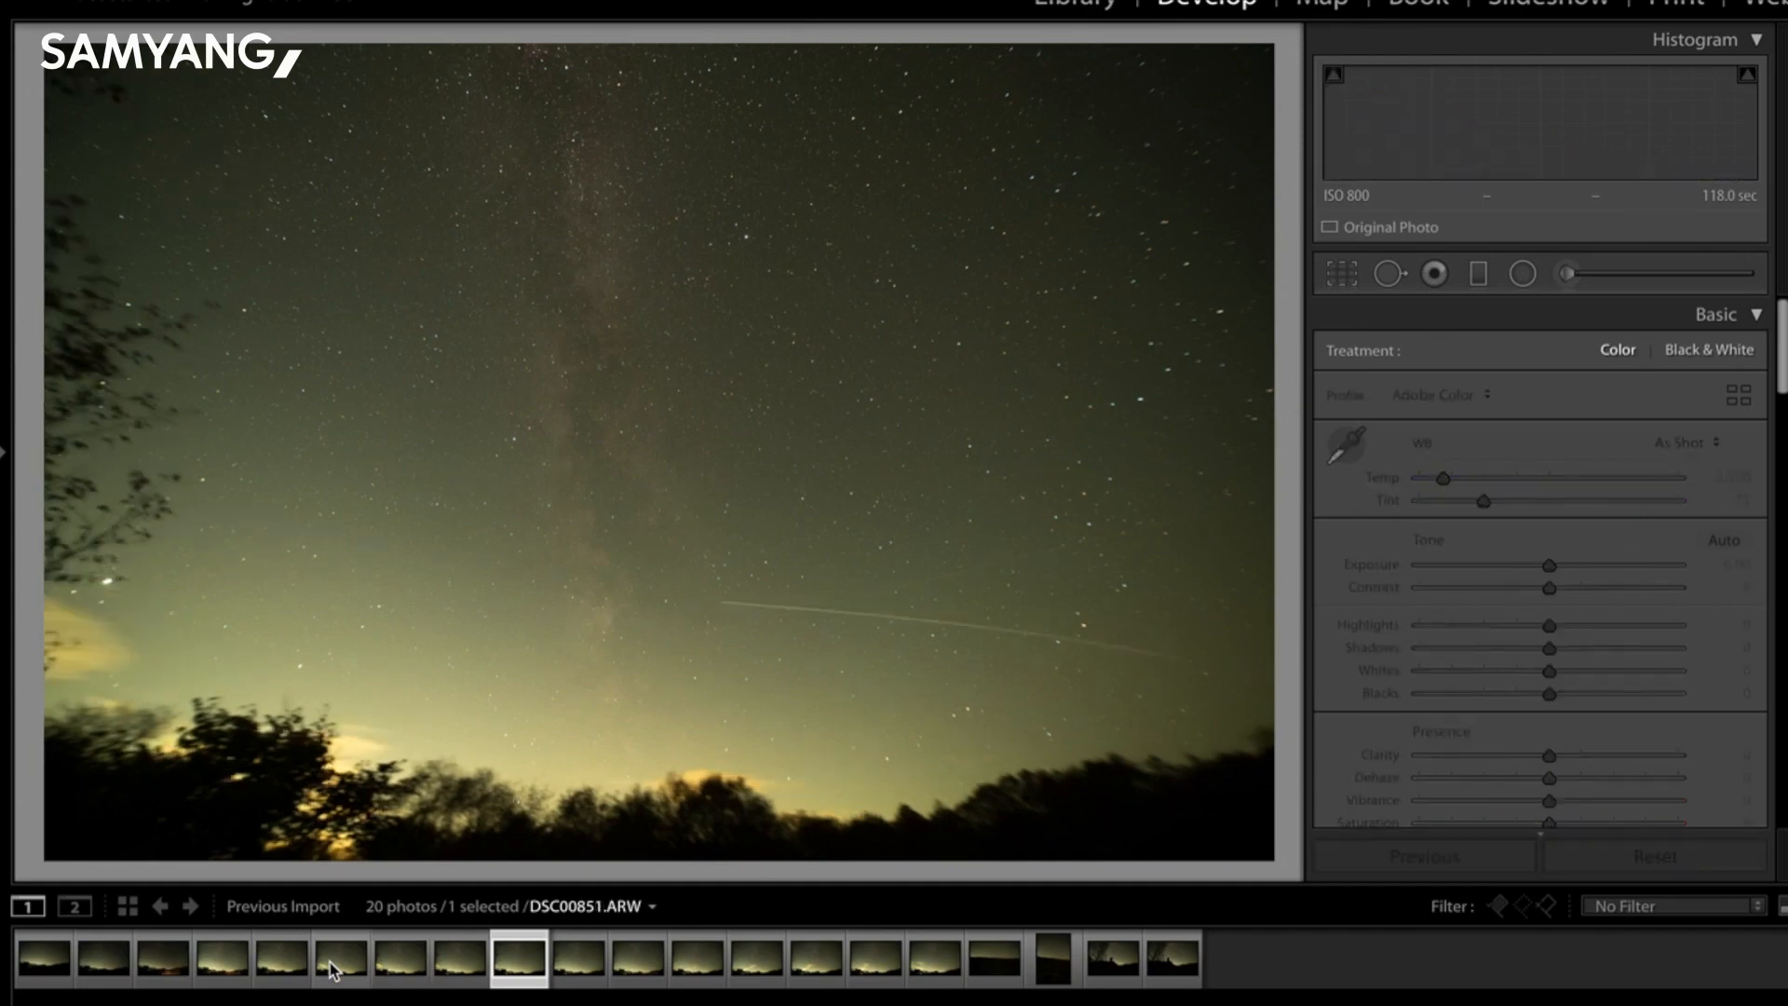
key("Right")
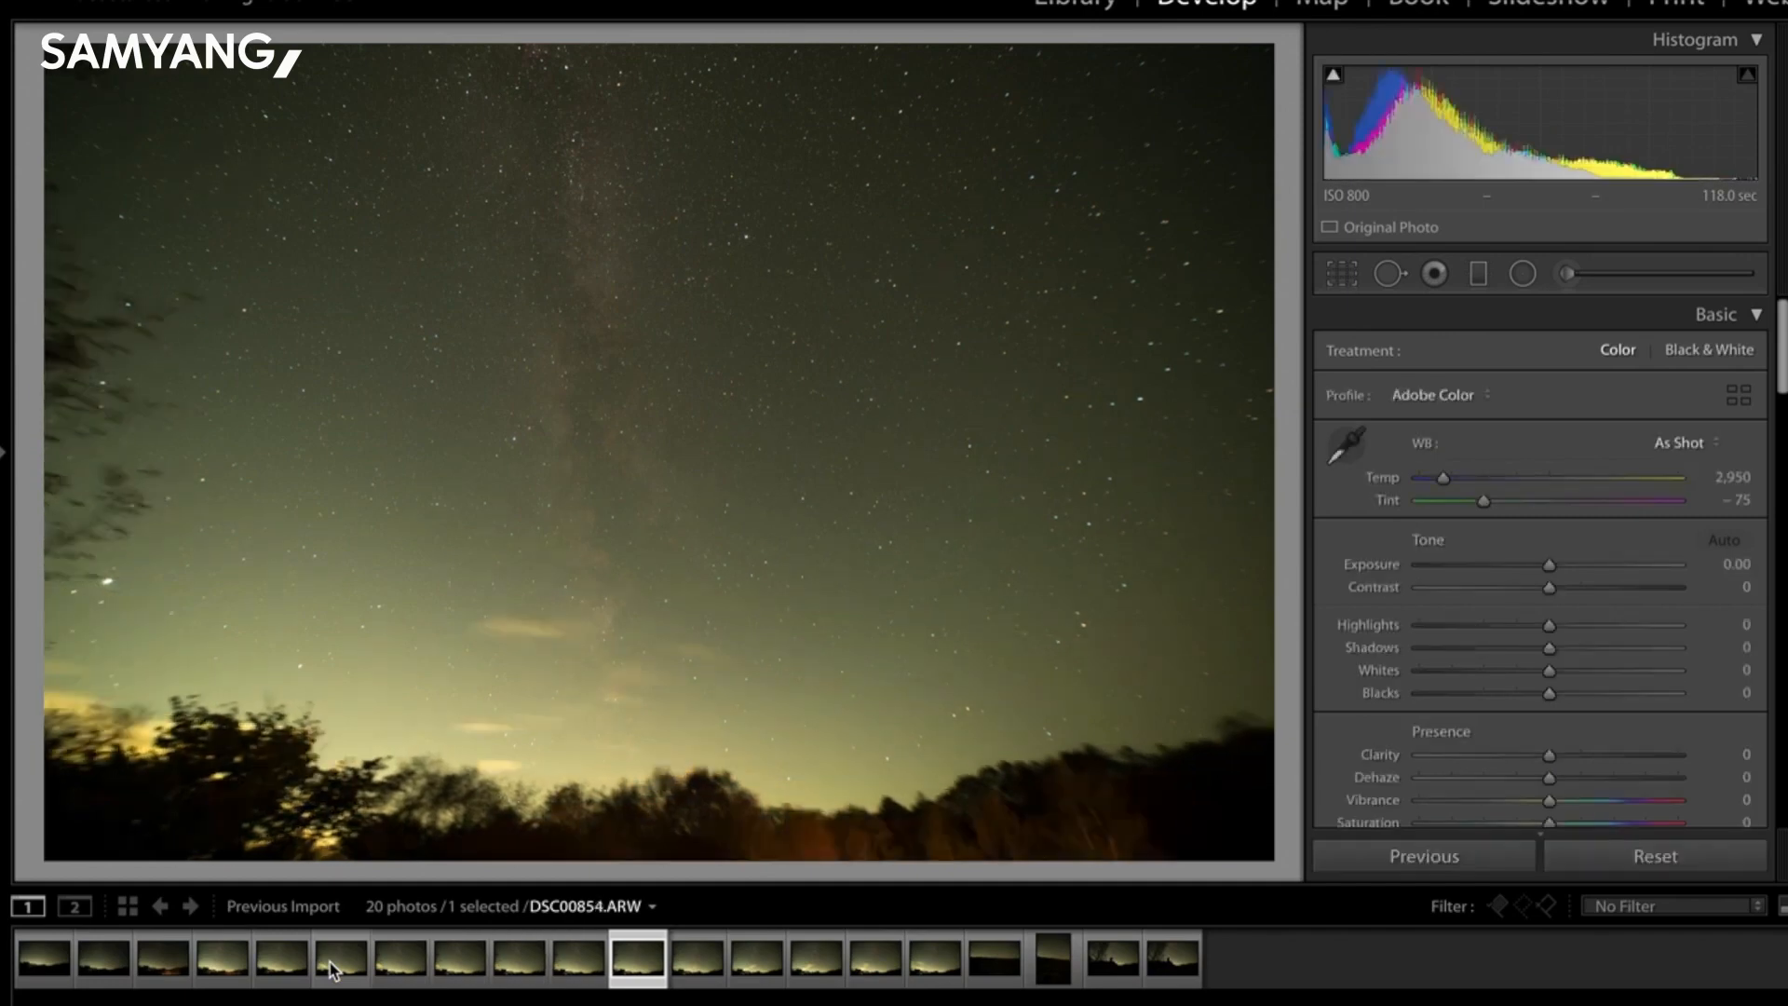
key("Delete")
key("Return")
key("Delete")
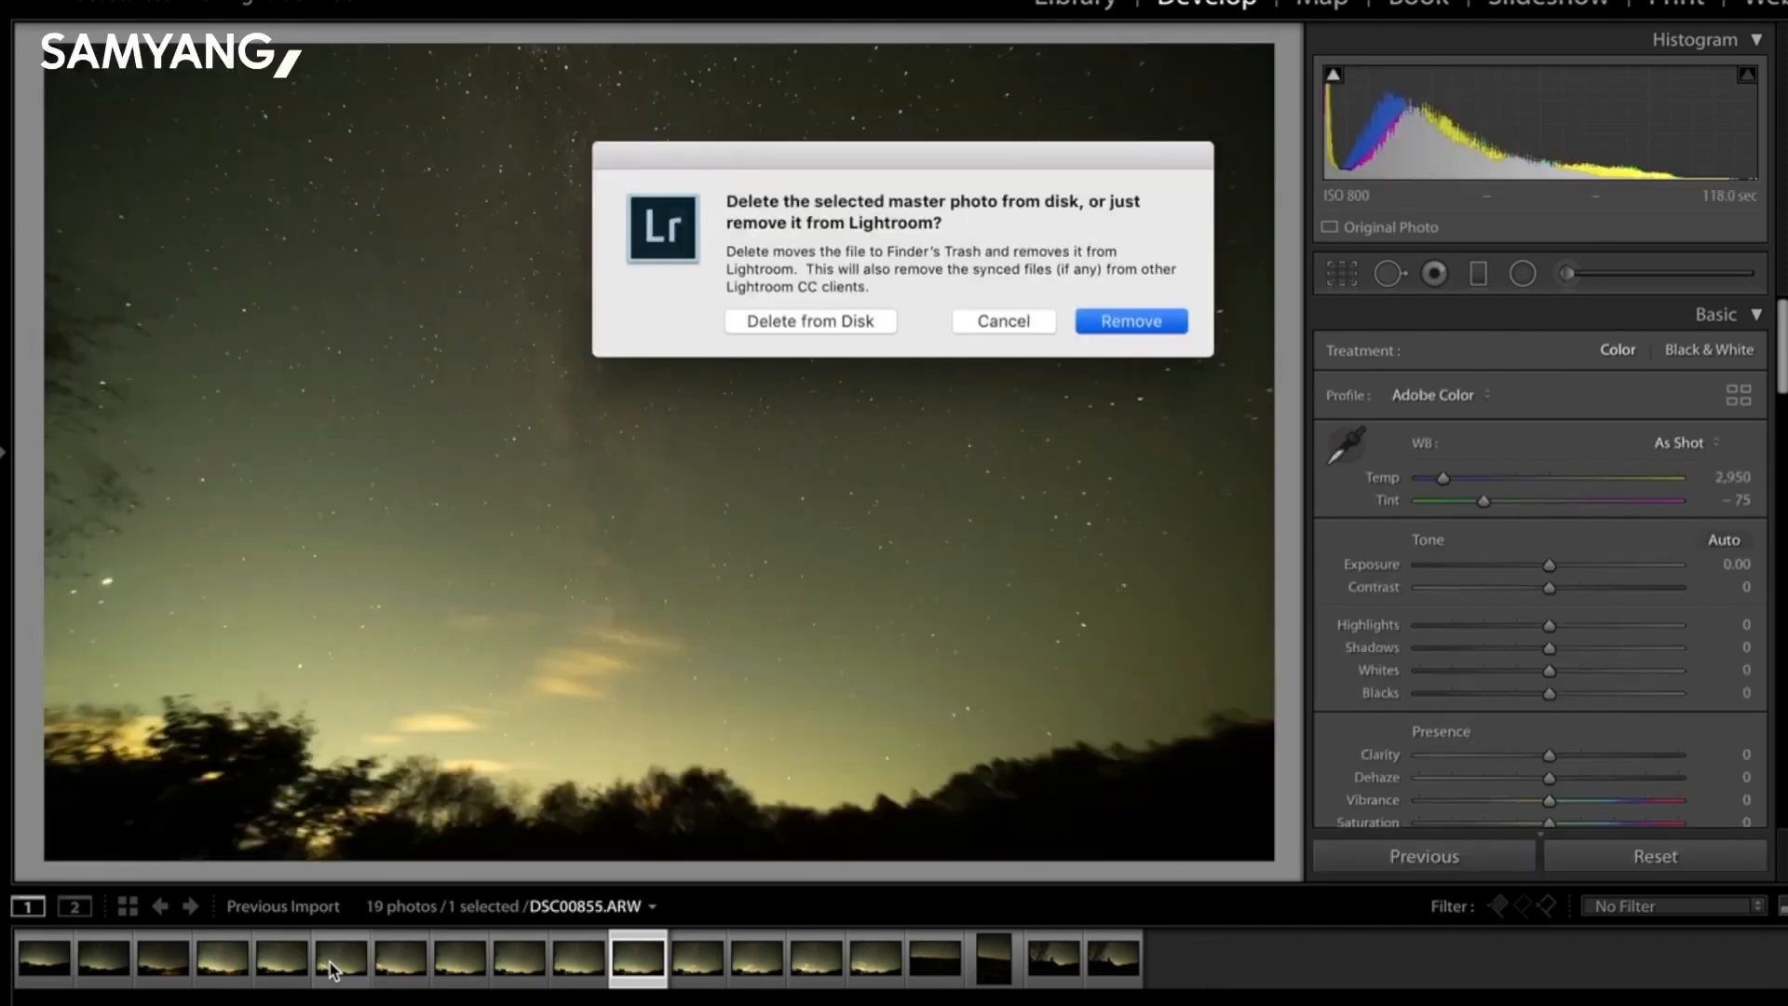
key("Return")
key("Delete")
key("Return")
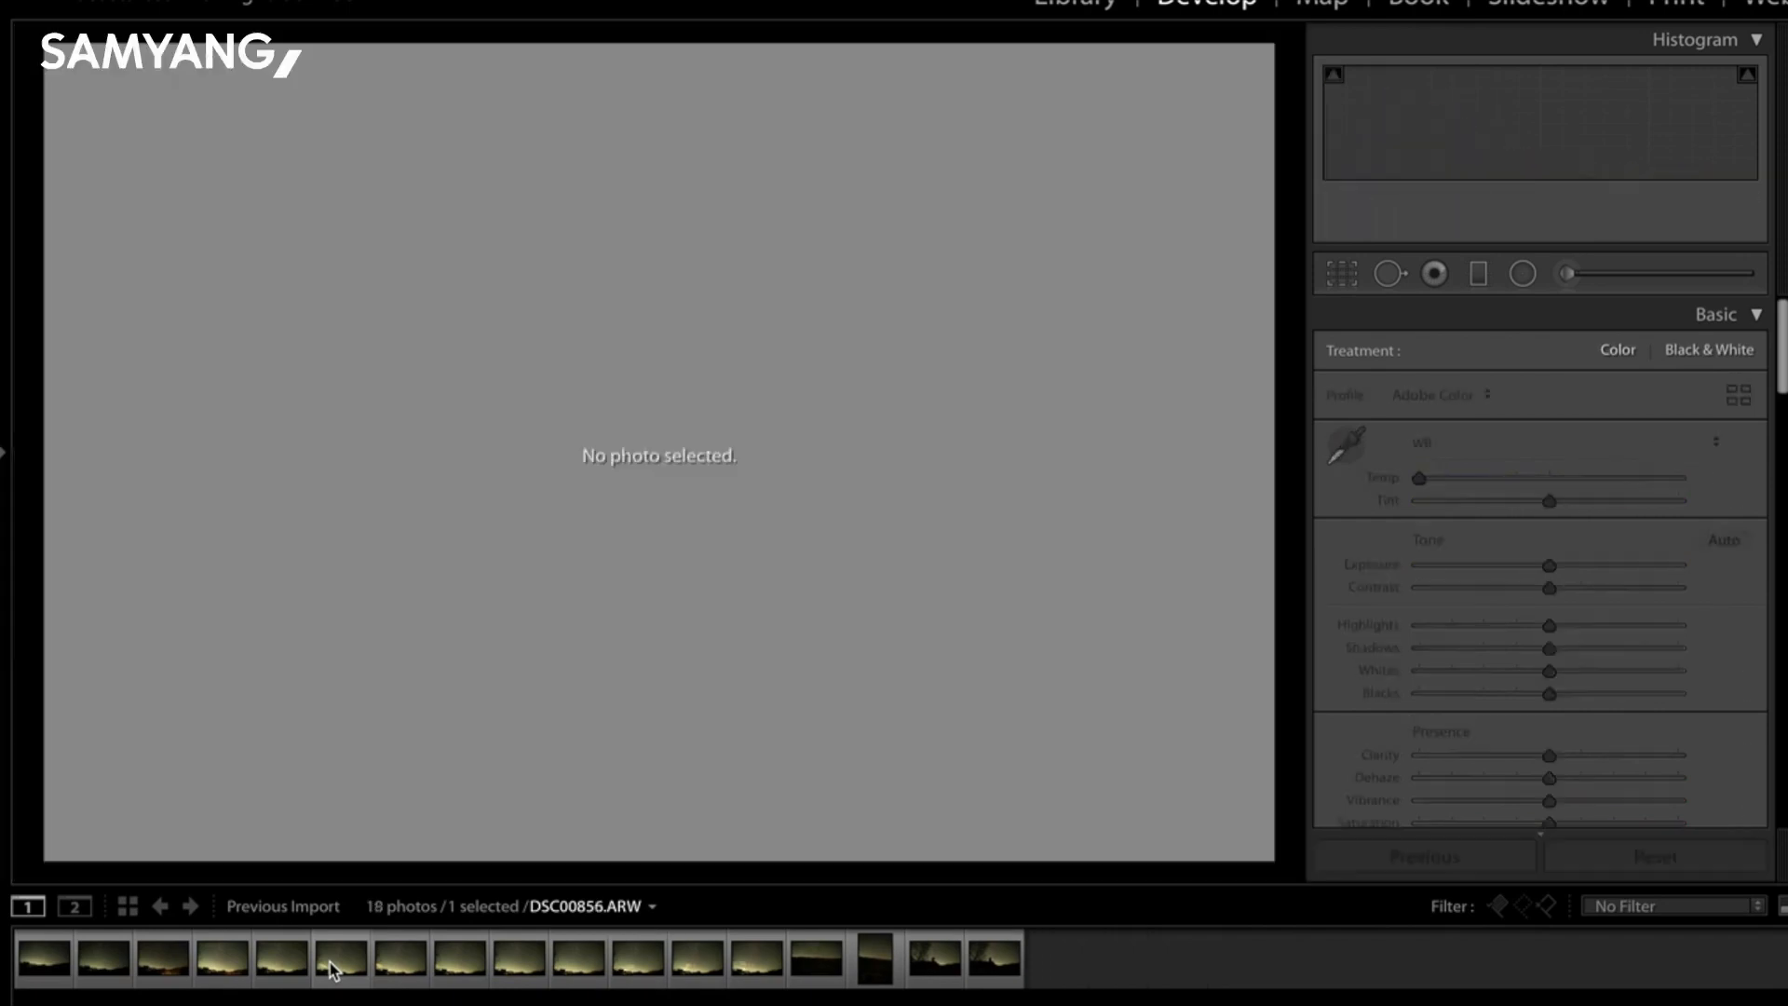
key("Delete")
key("Return")
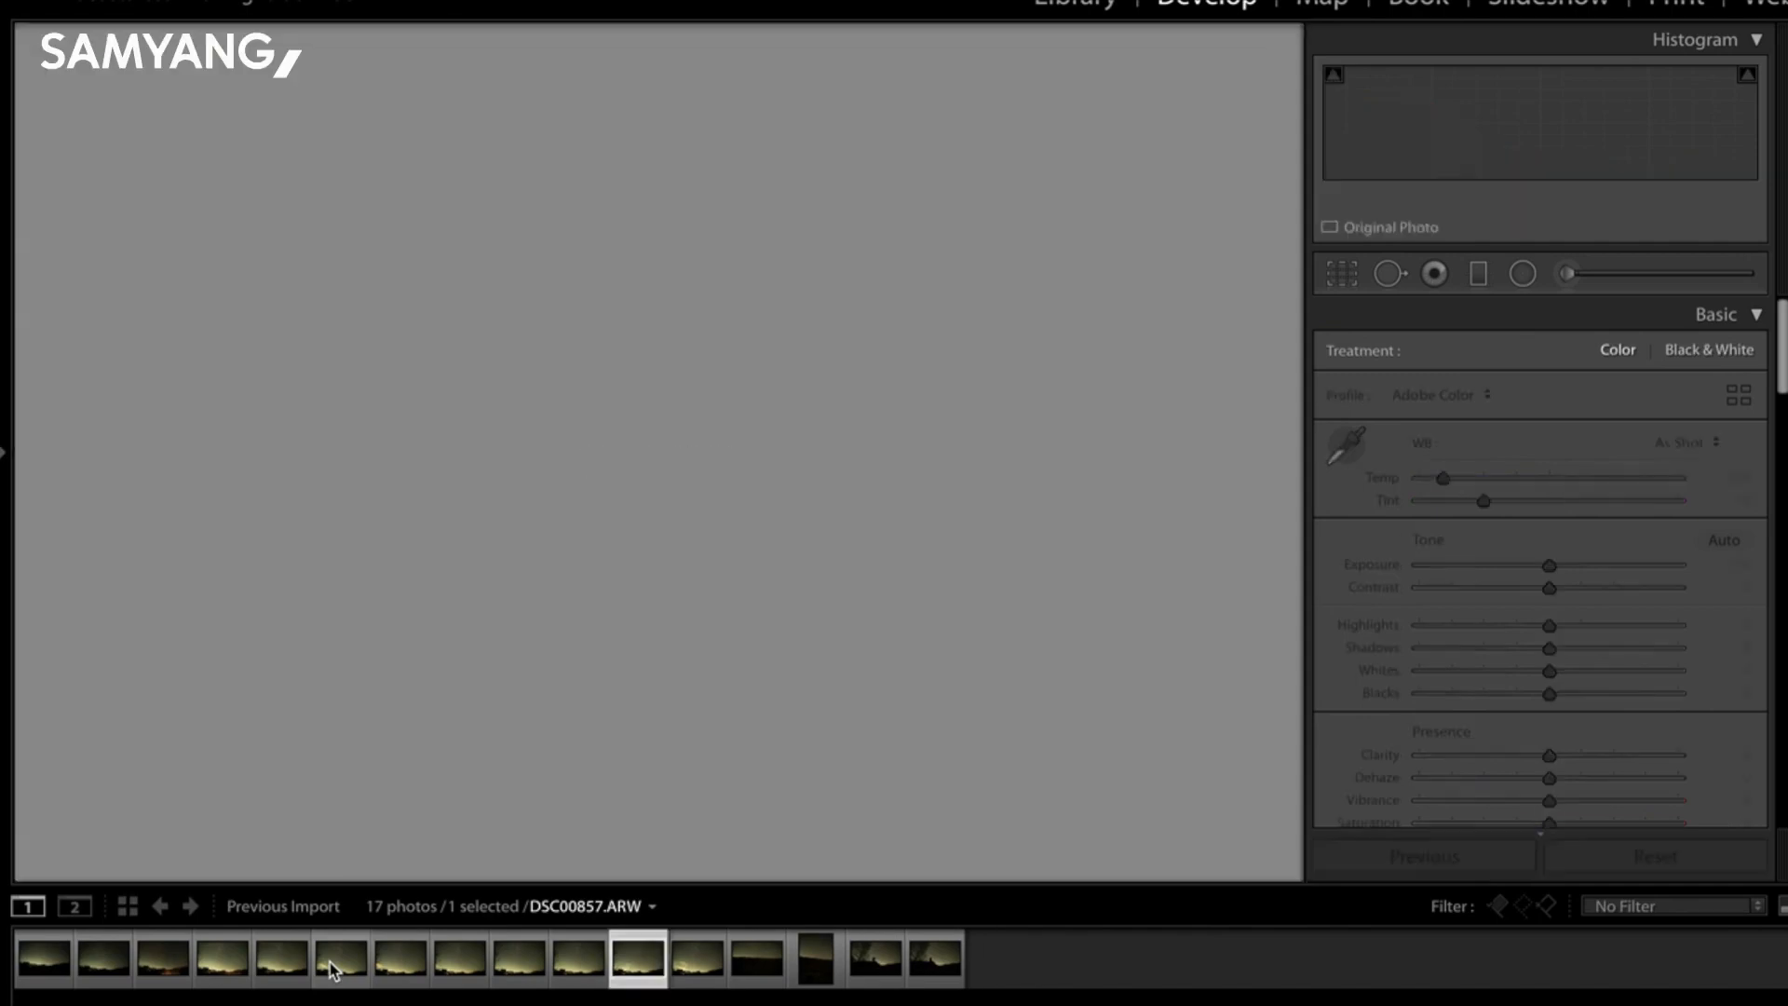
Select the seven remaining sky frames from DSC00859.ARW back to DSC00849.ARW.
key("Right")
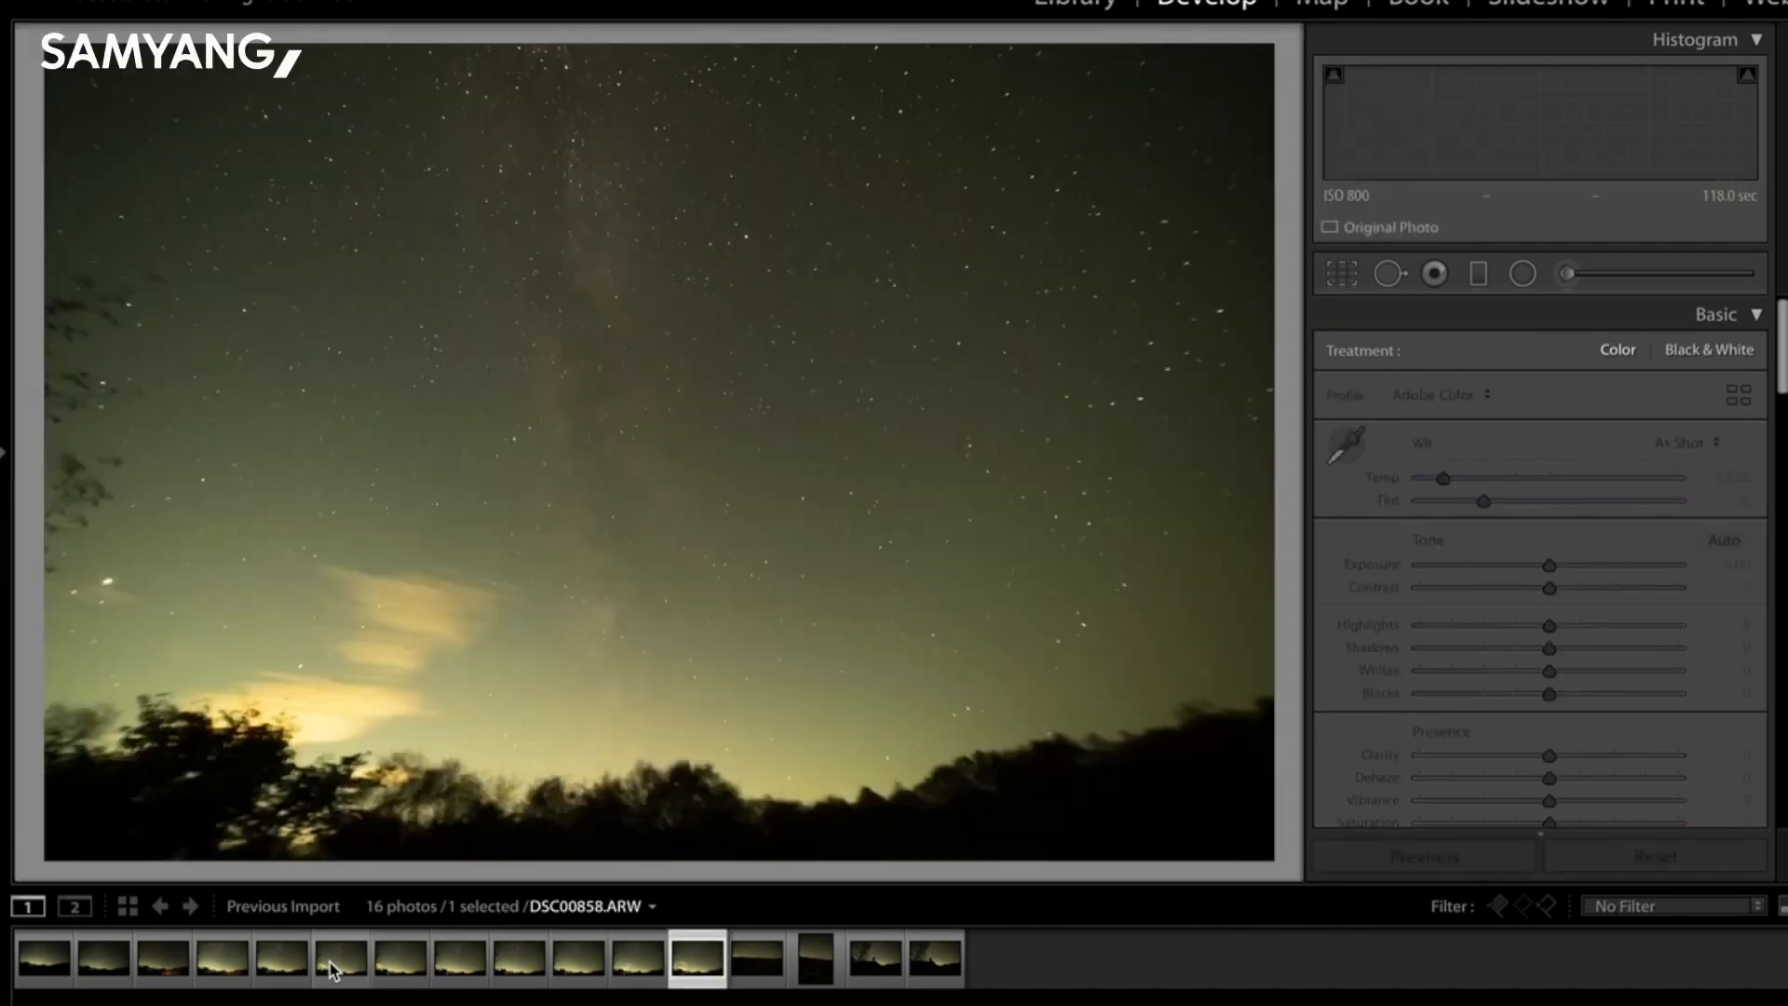
key("shift+Left")
key("shift+Left")
key("shift+Left")
key("shift+Left")
key("shift+Left")
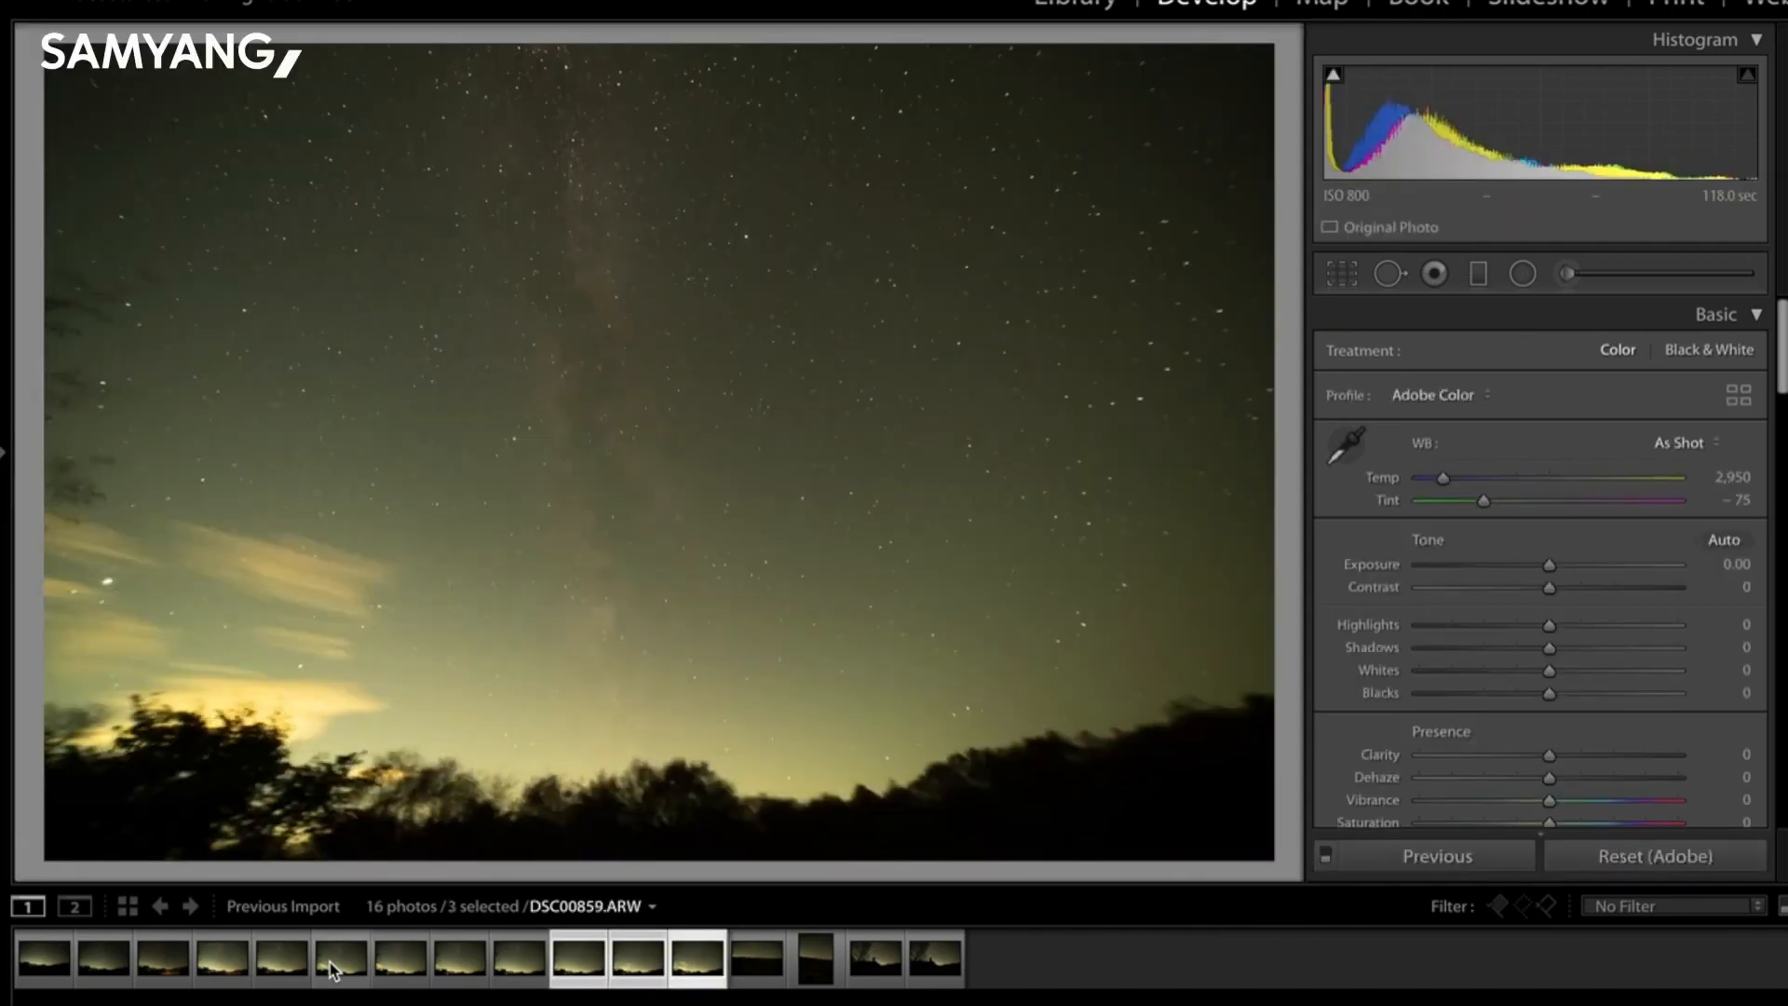
key("shift+Left")
key("Left")
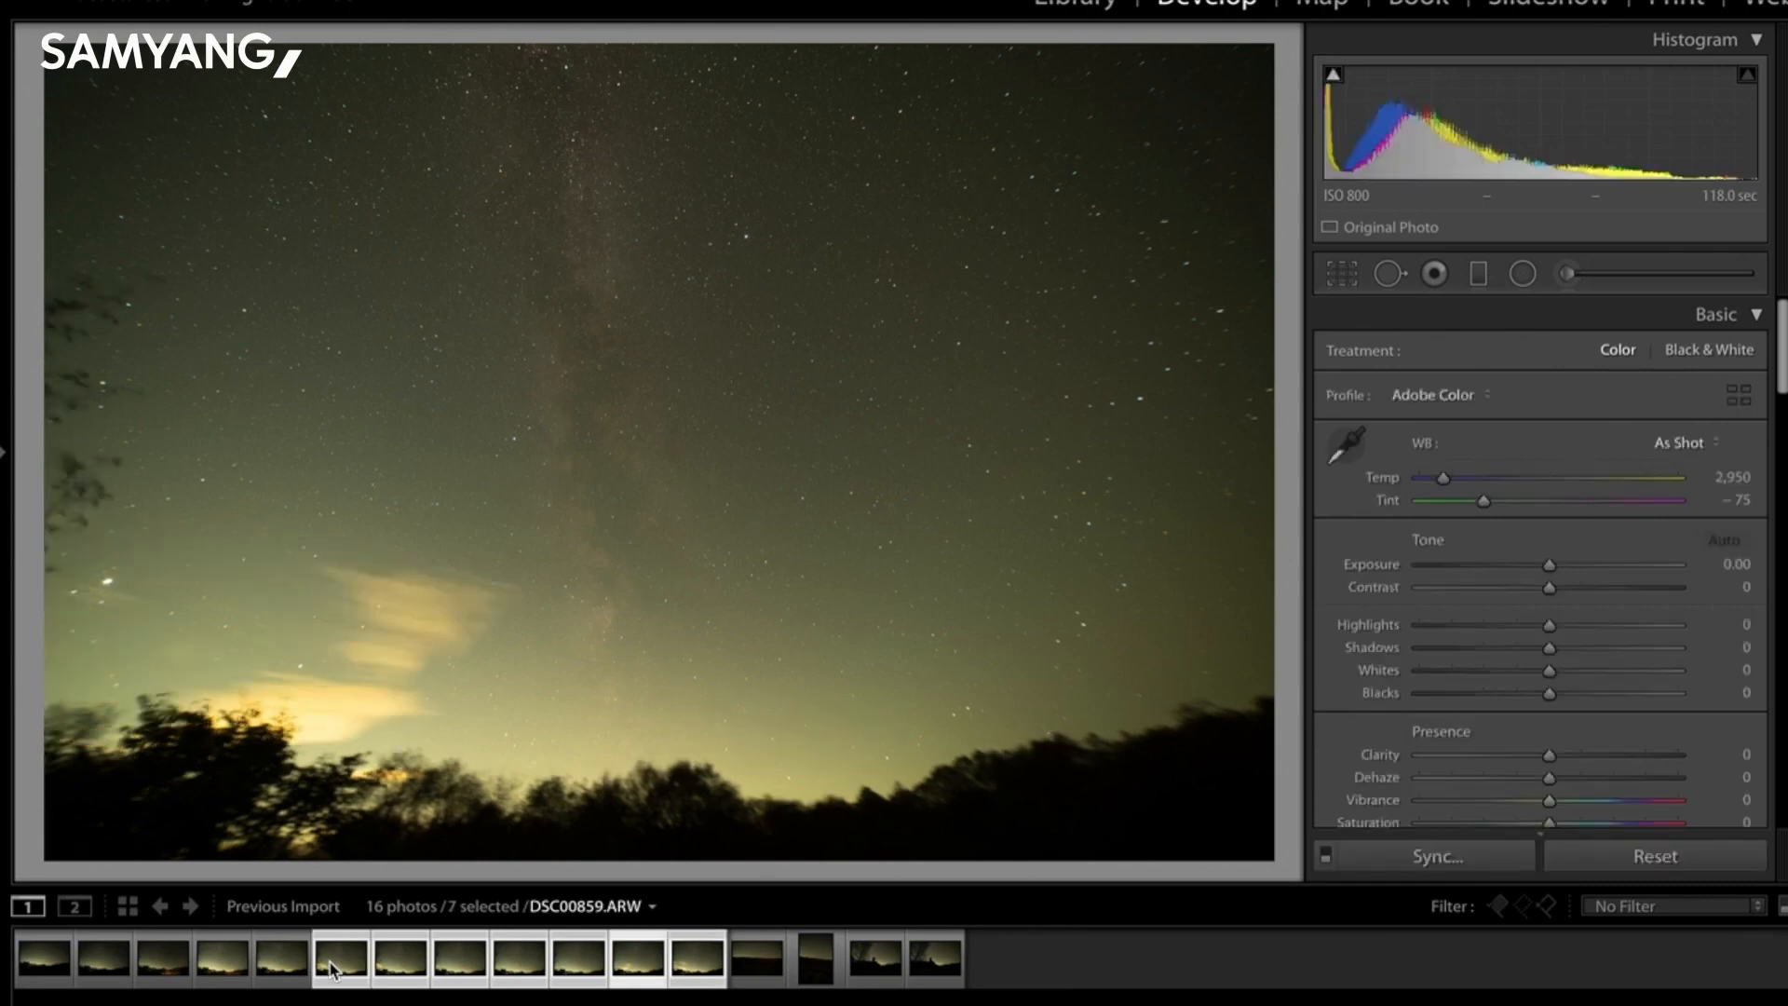
Make DSC00849.ARW the only selected photo for editing.
left_click(276, 973)
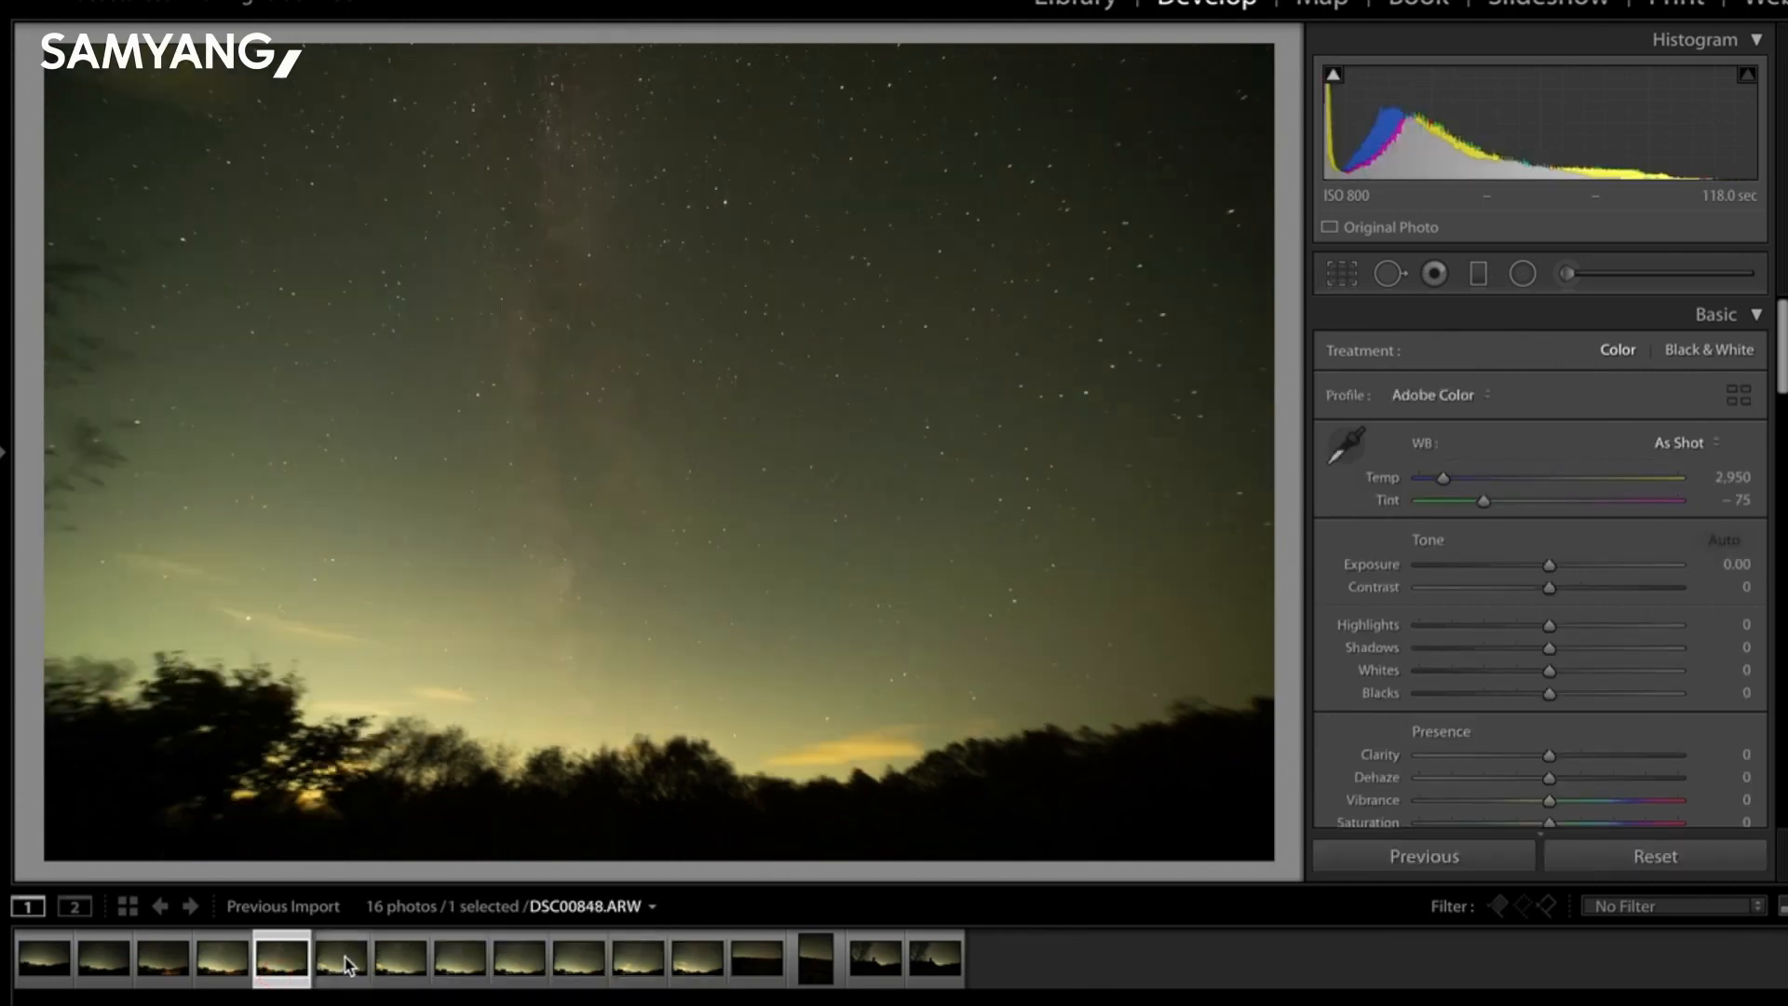
left_click(341, 964)
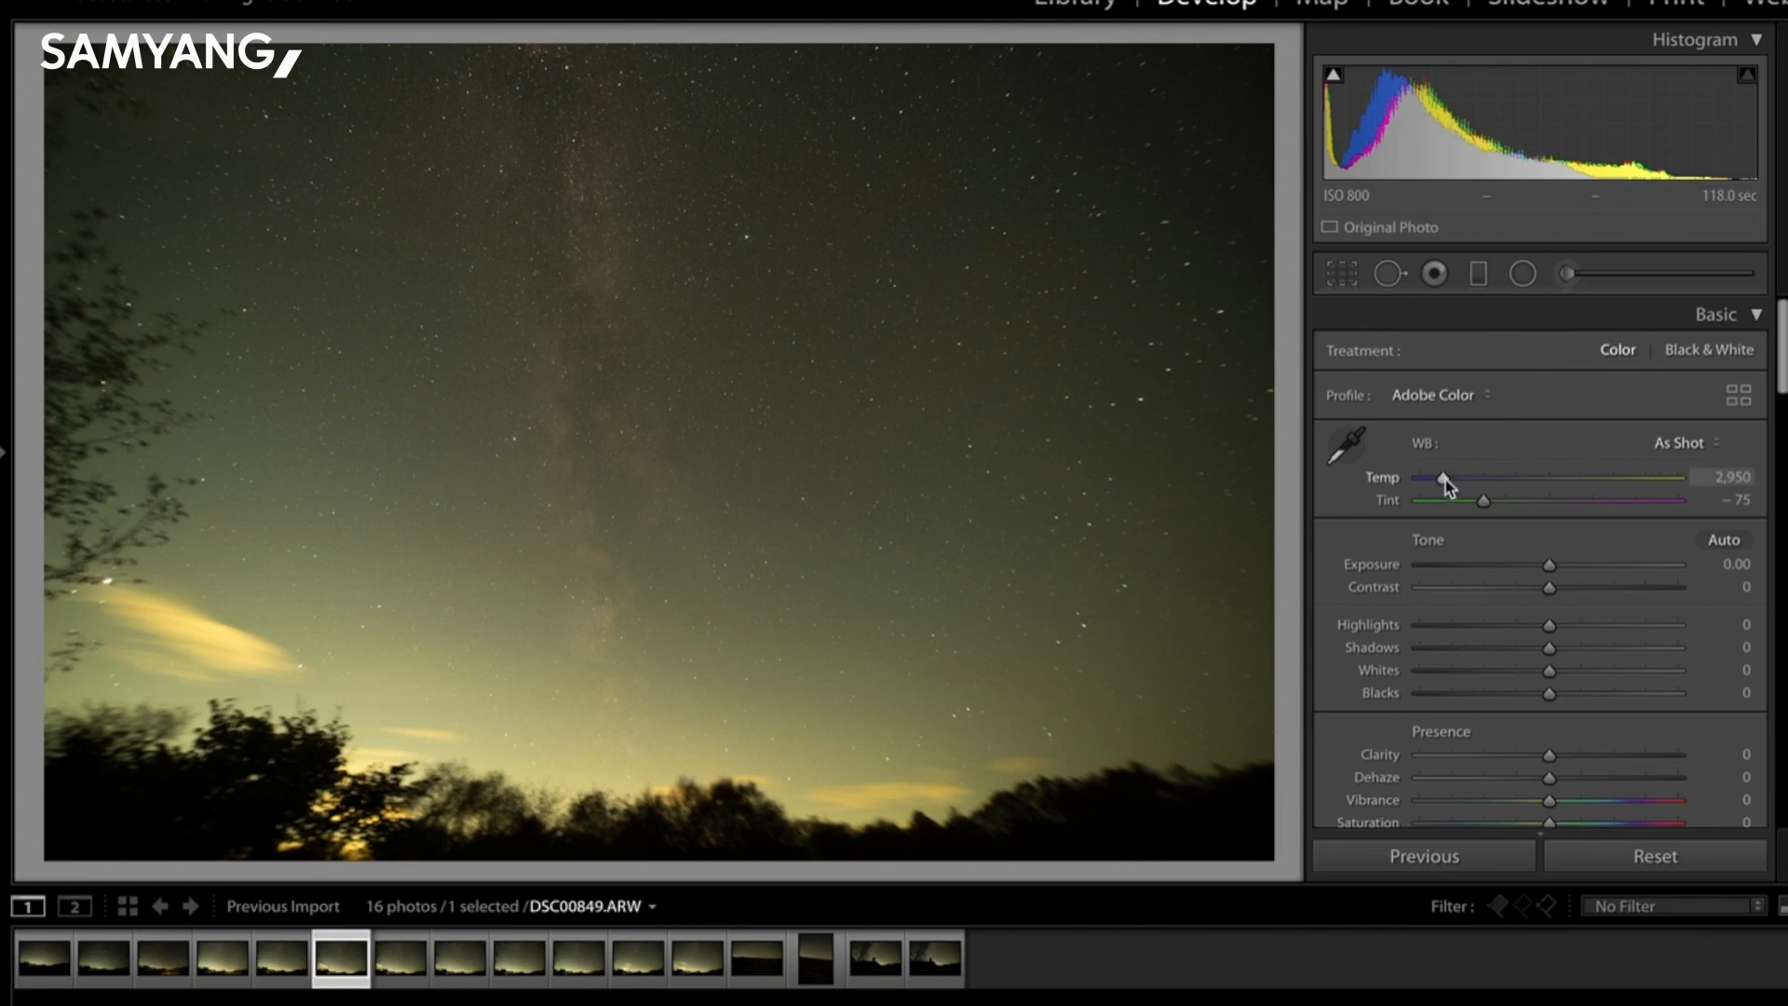
Try a white balance of Temp 3,302 and Tint −43, then one sampled from the bright cloud.
left_click_drag(1445, 481, 1513, 503)
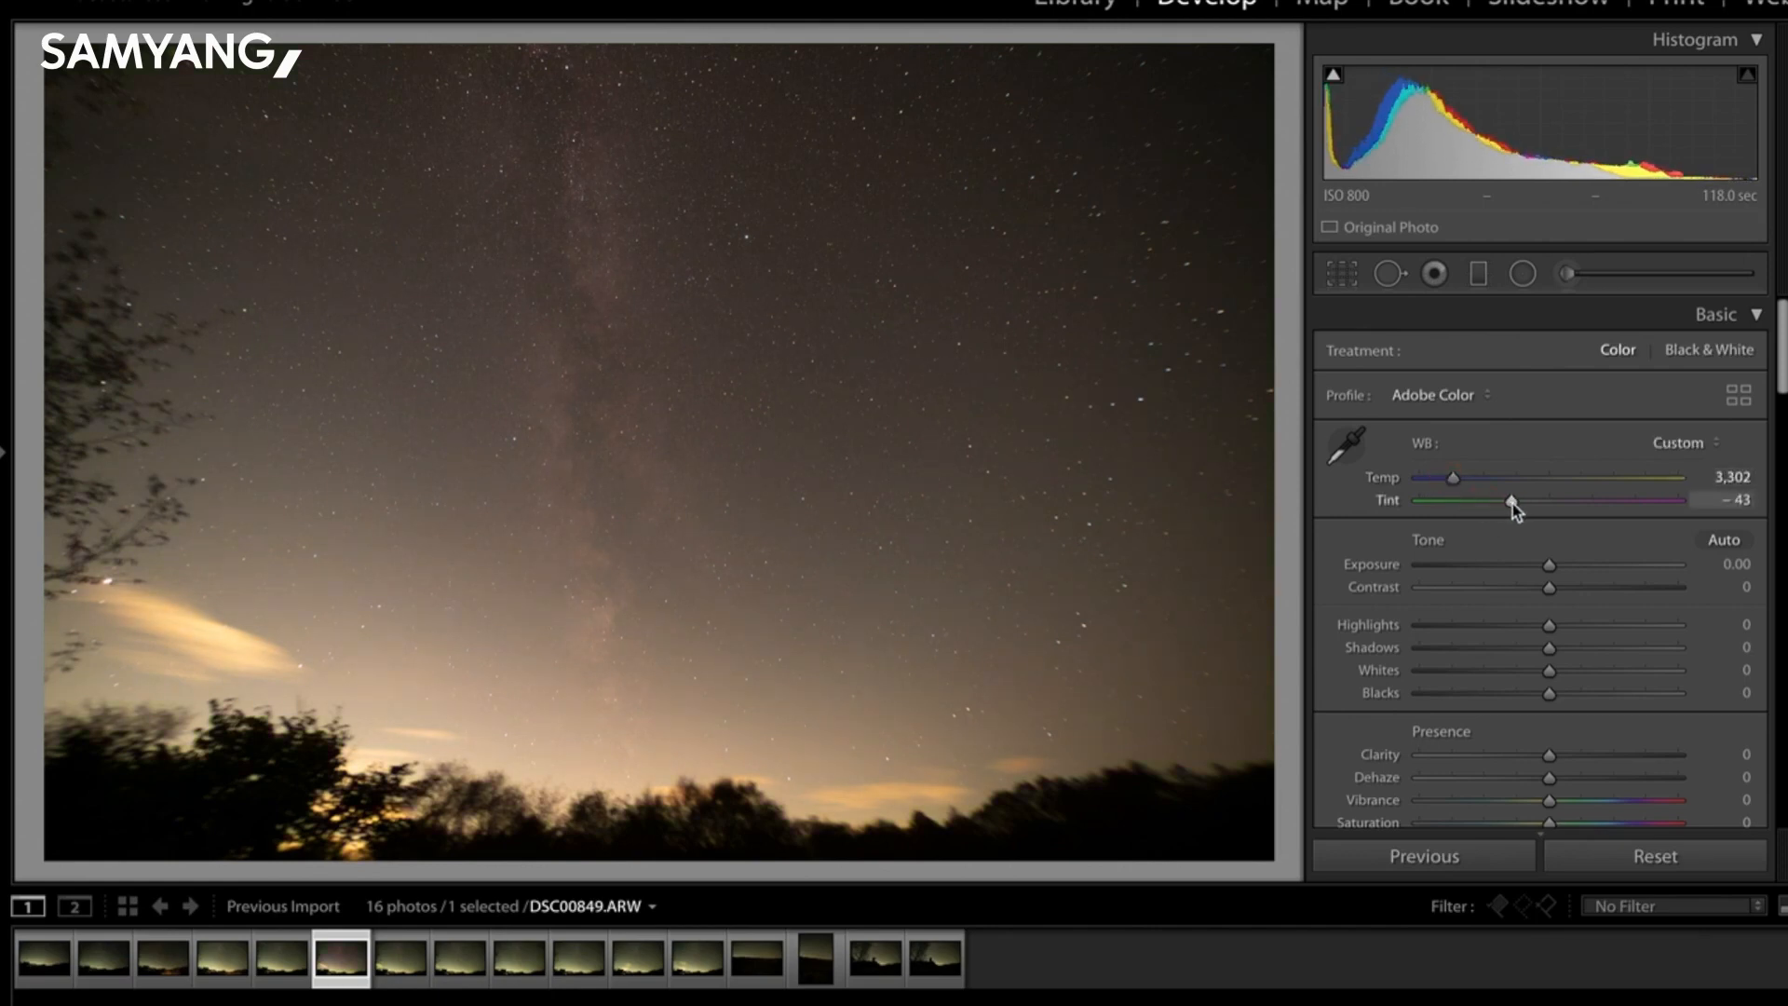
left_click(1347, 445)
left_click(230, 629)
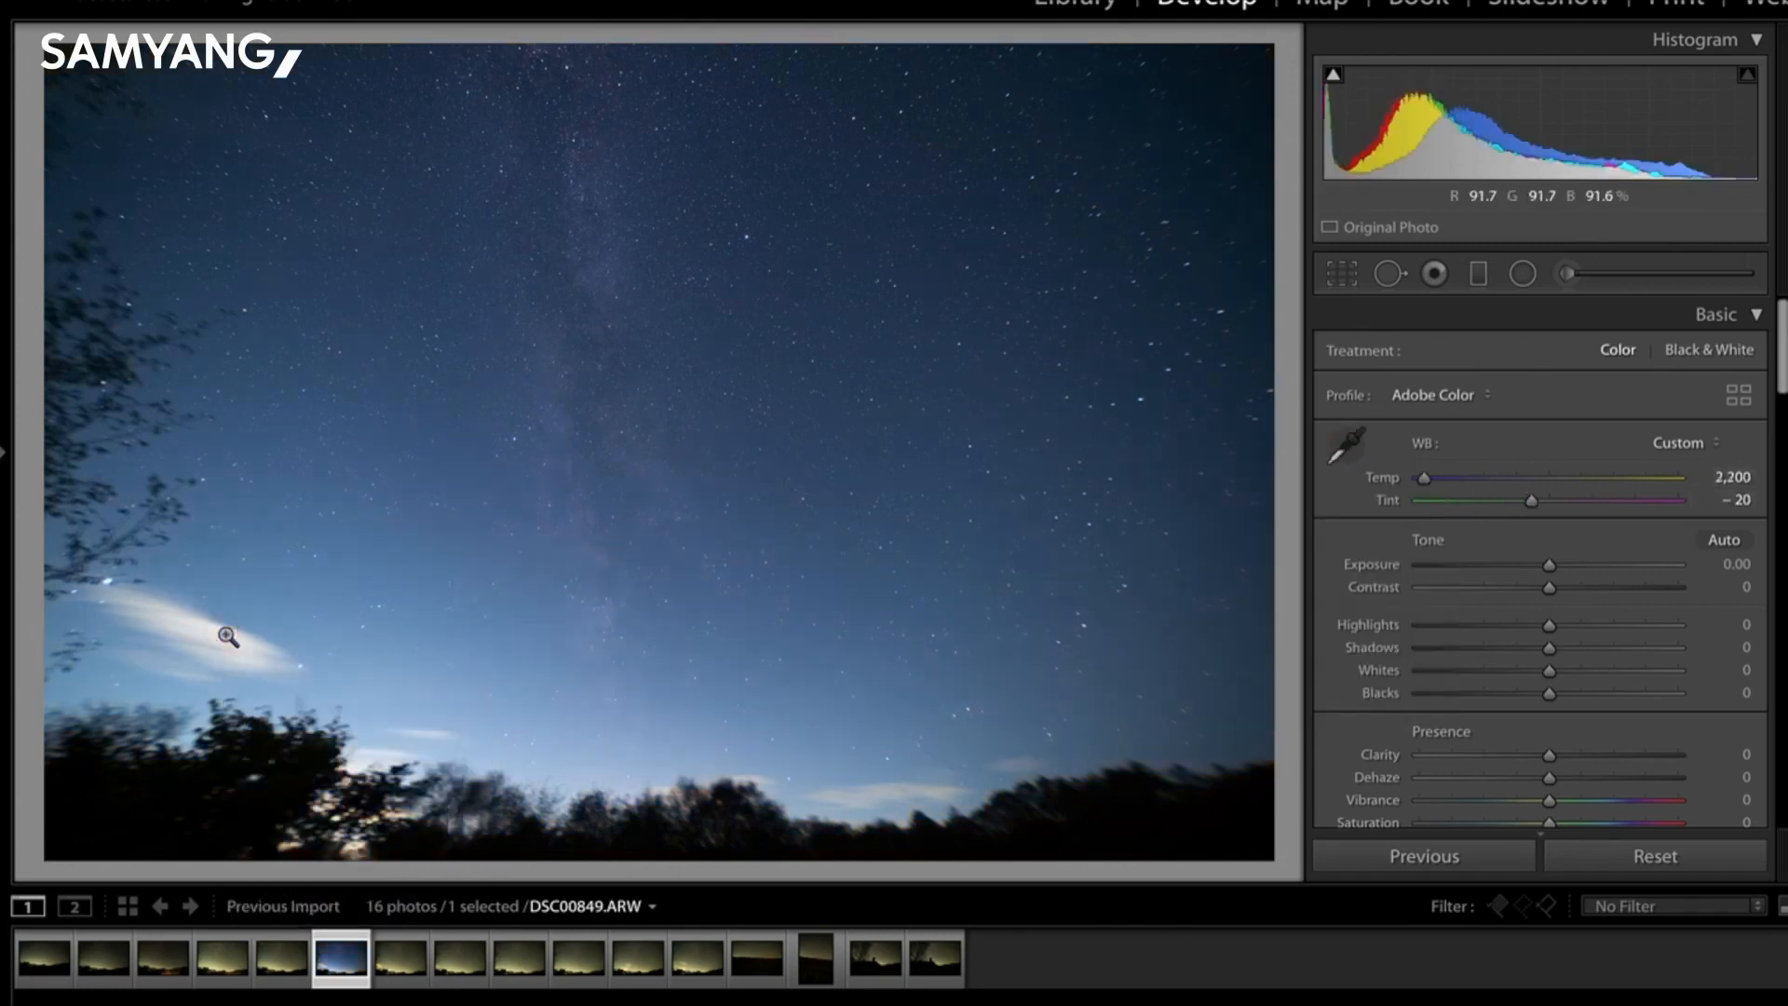
Sample the white balance from the sky above the horizon near the cloud, giving Temp 2,600 and Tint −46.
left_click(1342, 445)
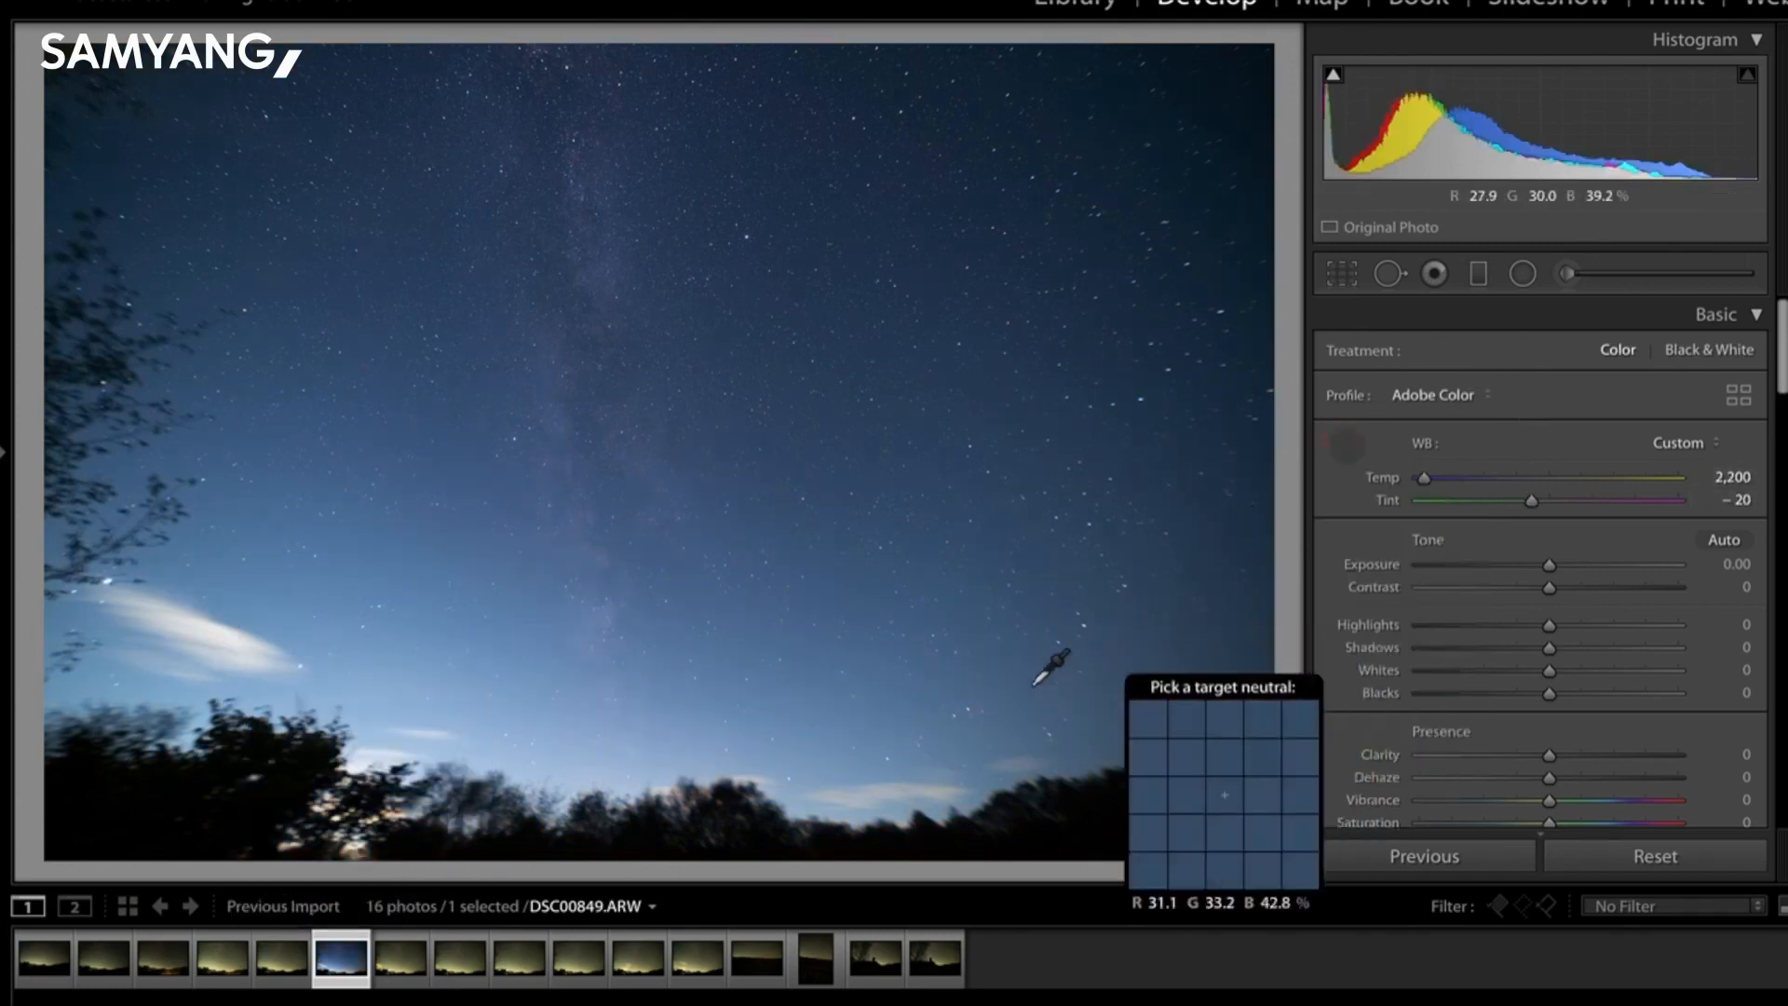
left_click(380, 606)
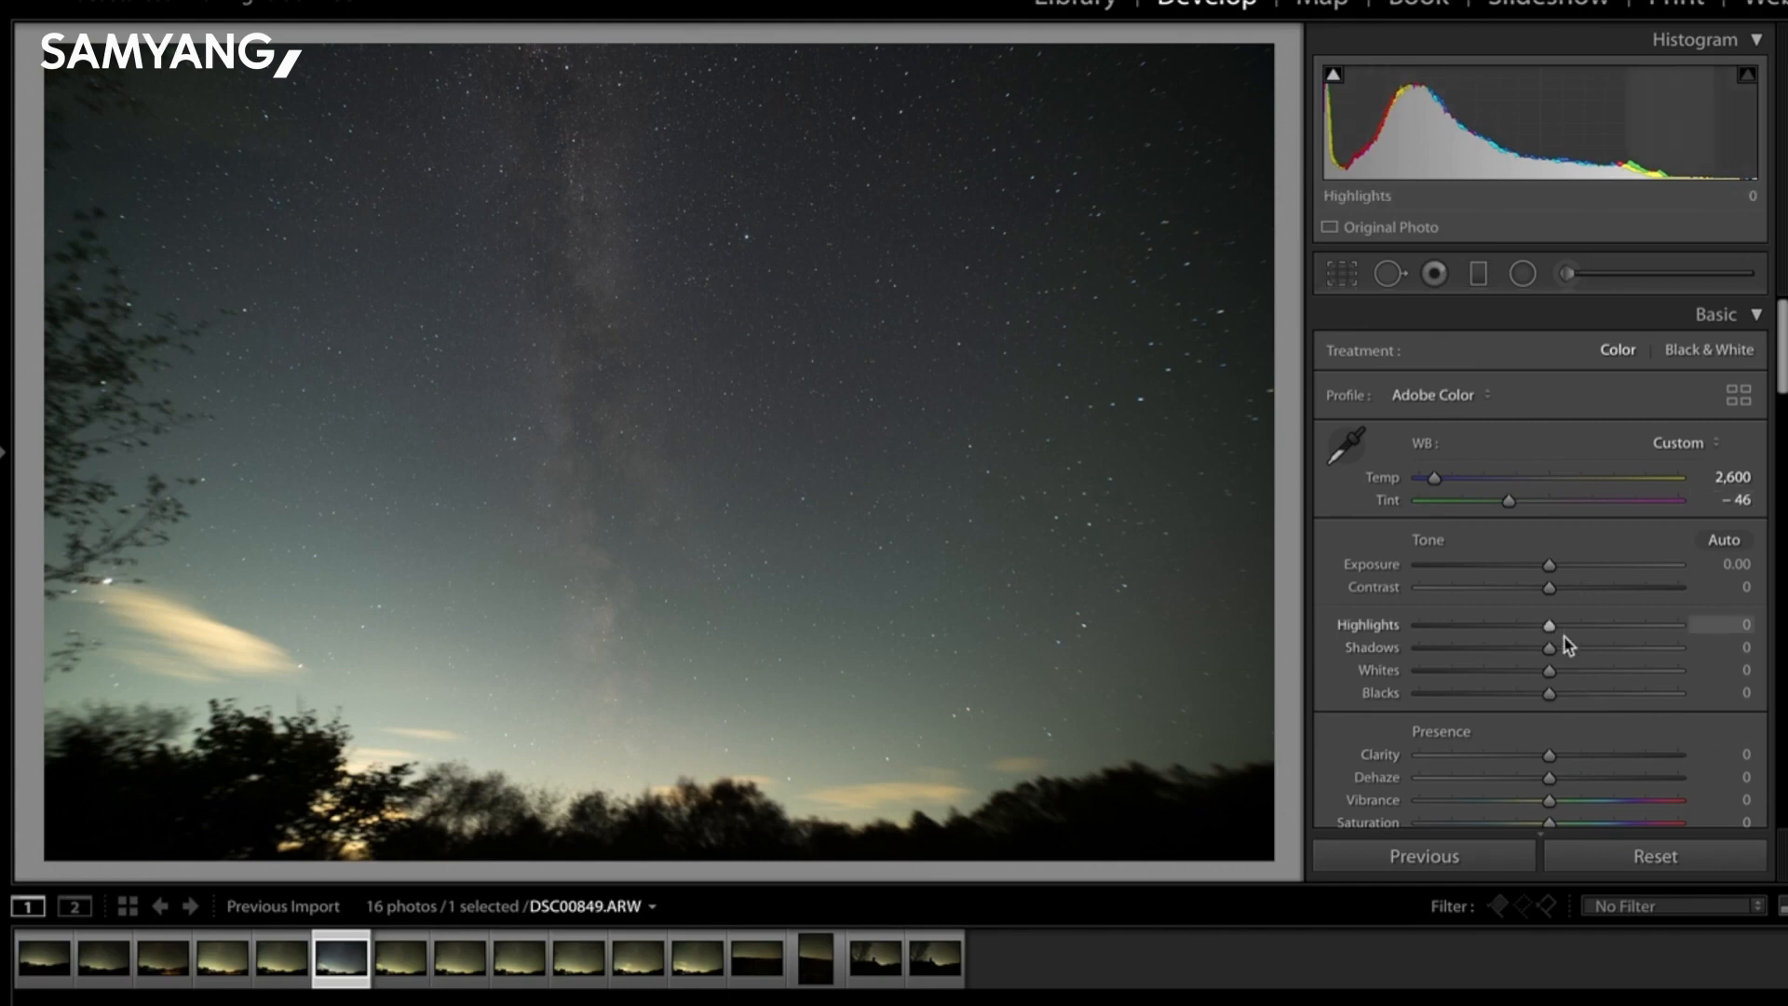
Set Highlights to −66 and Whites to +27.
scroll(1567, 633, "down", 2)
left_click_drag(1549, 525, 1464, 524)
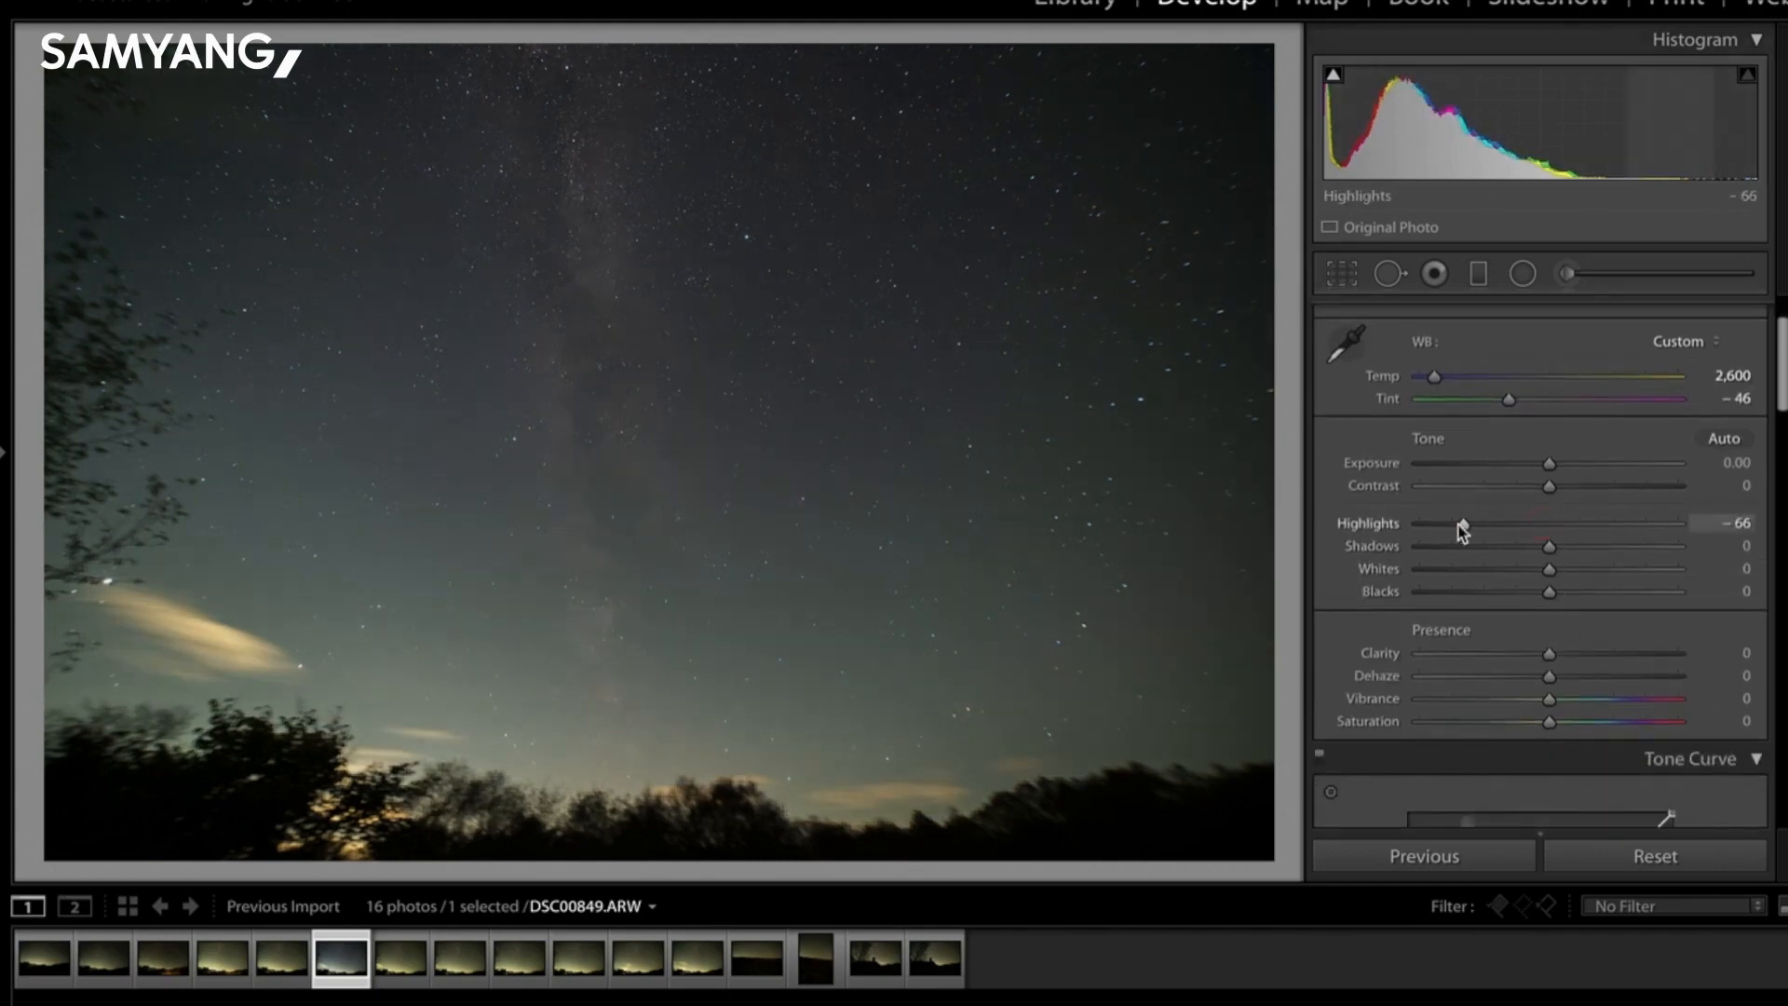
scroll(1587, 573, "down", 10)
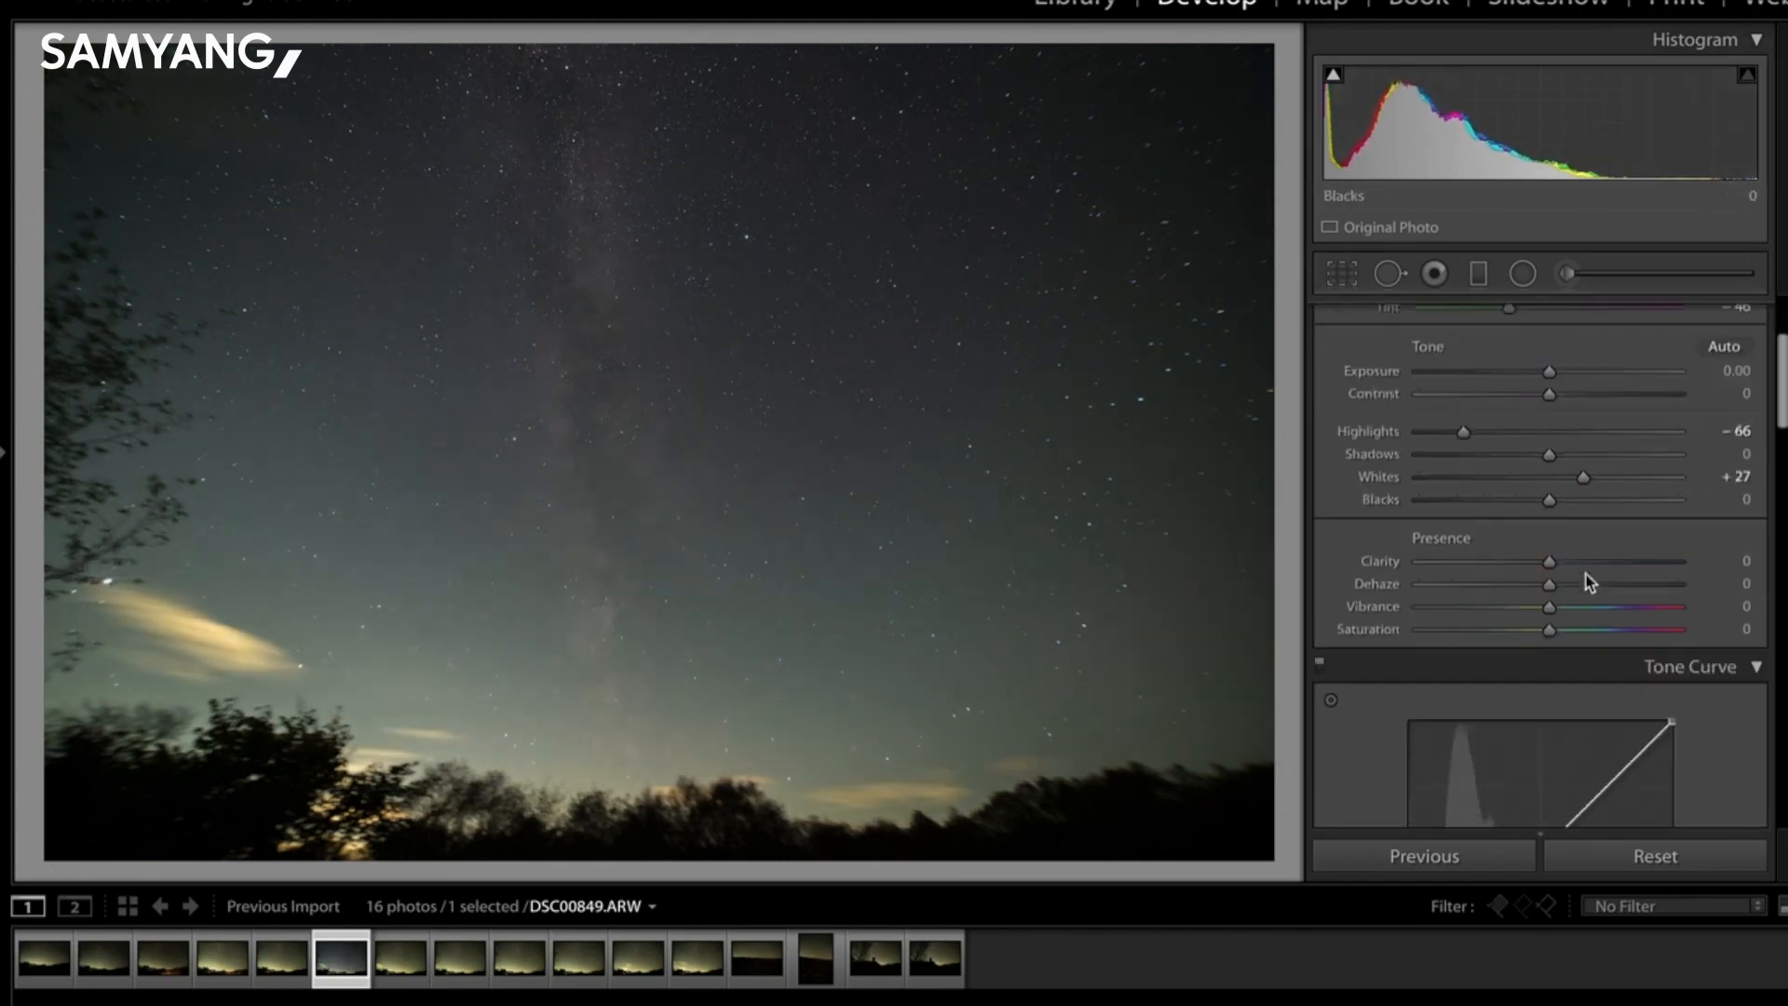
Brighten the photo's dark corners by setting the manual lens-correction Vignetting amount to +62.
scroll(1588, 581, "down", 10)
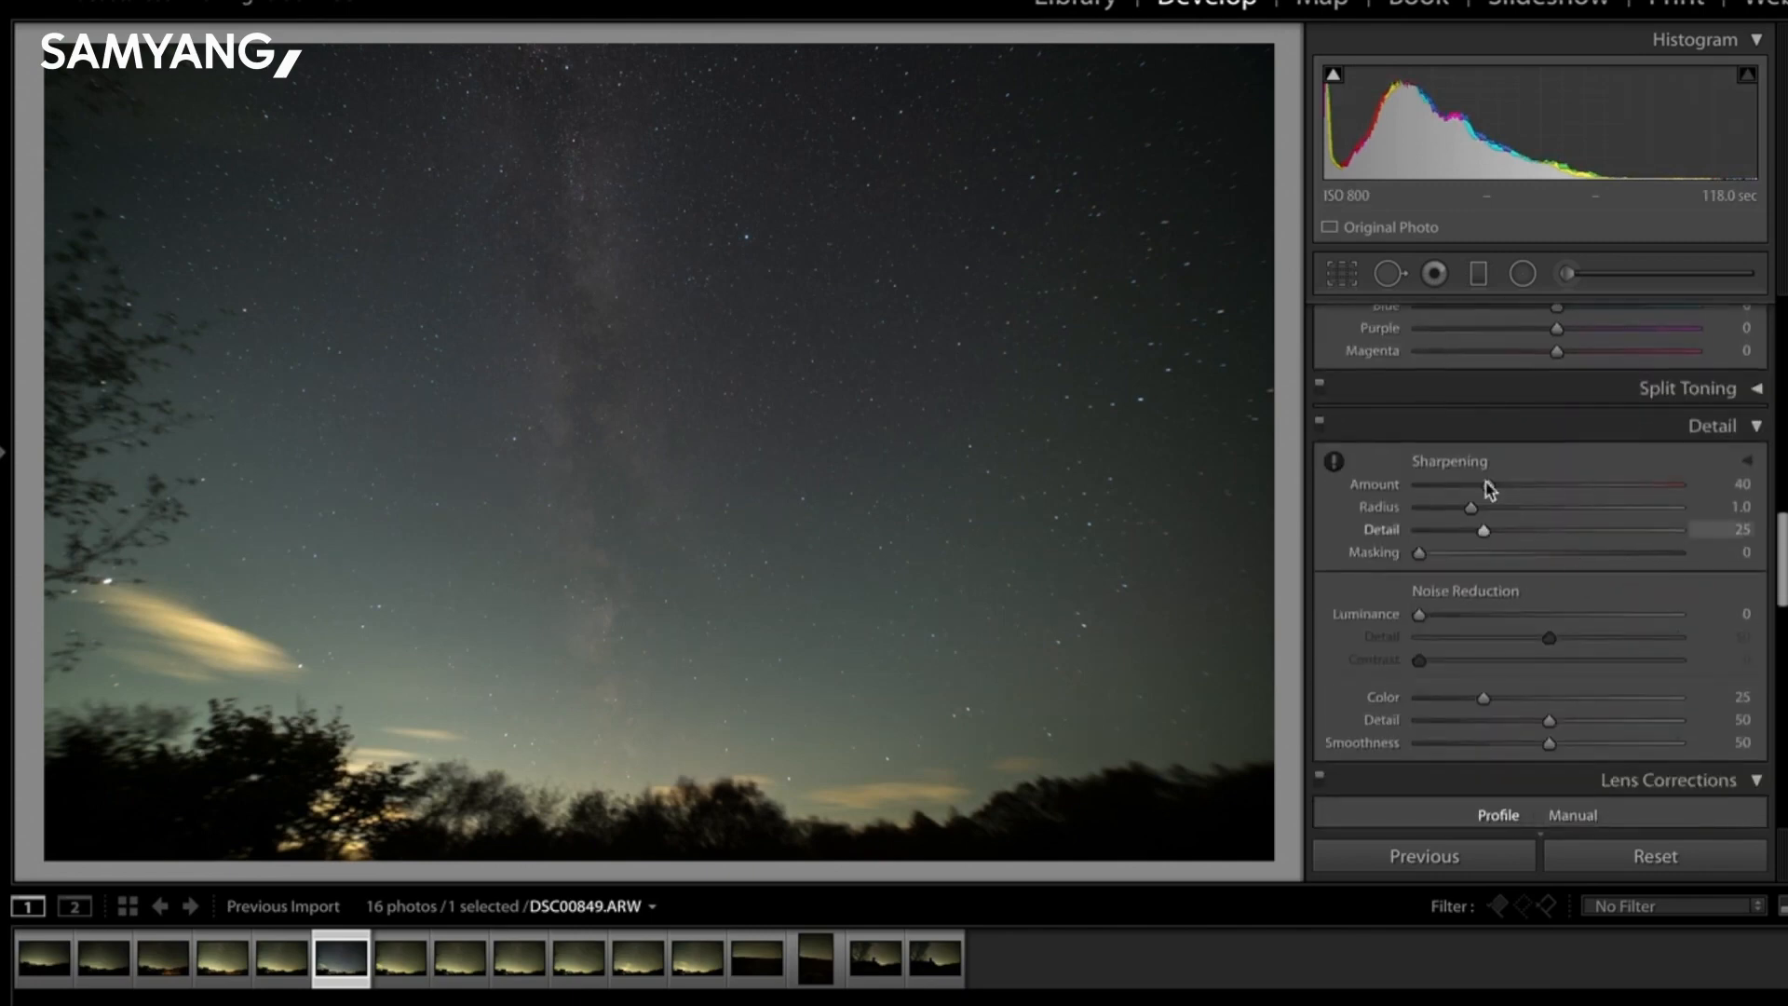
scroll(1618, 472, "down", 5)
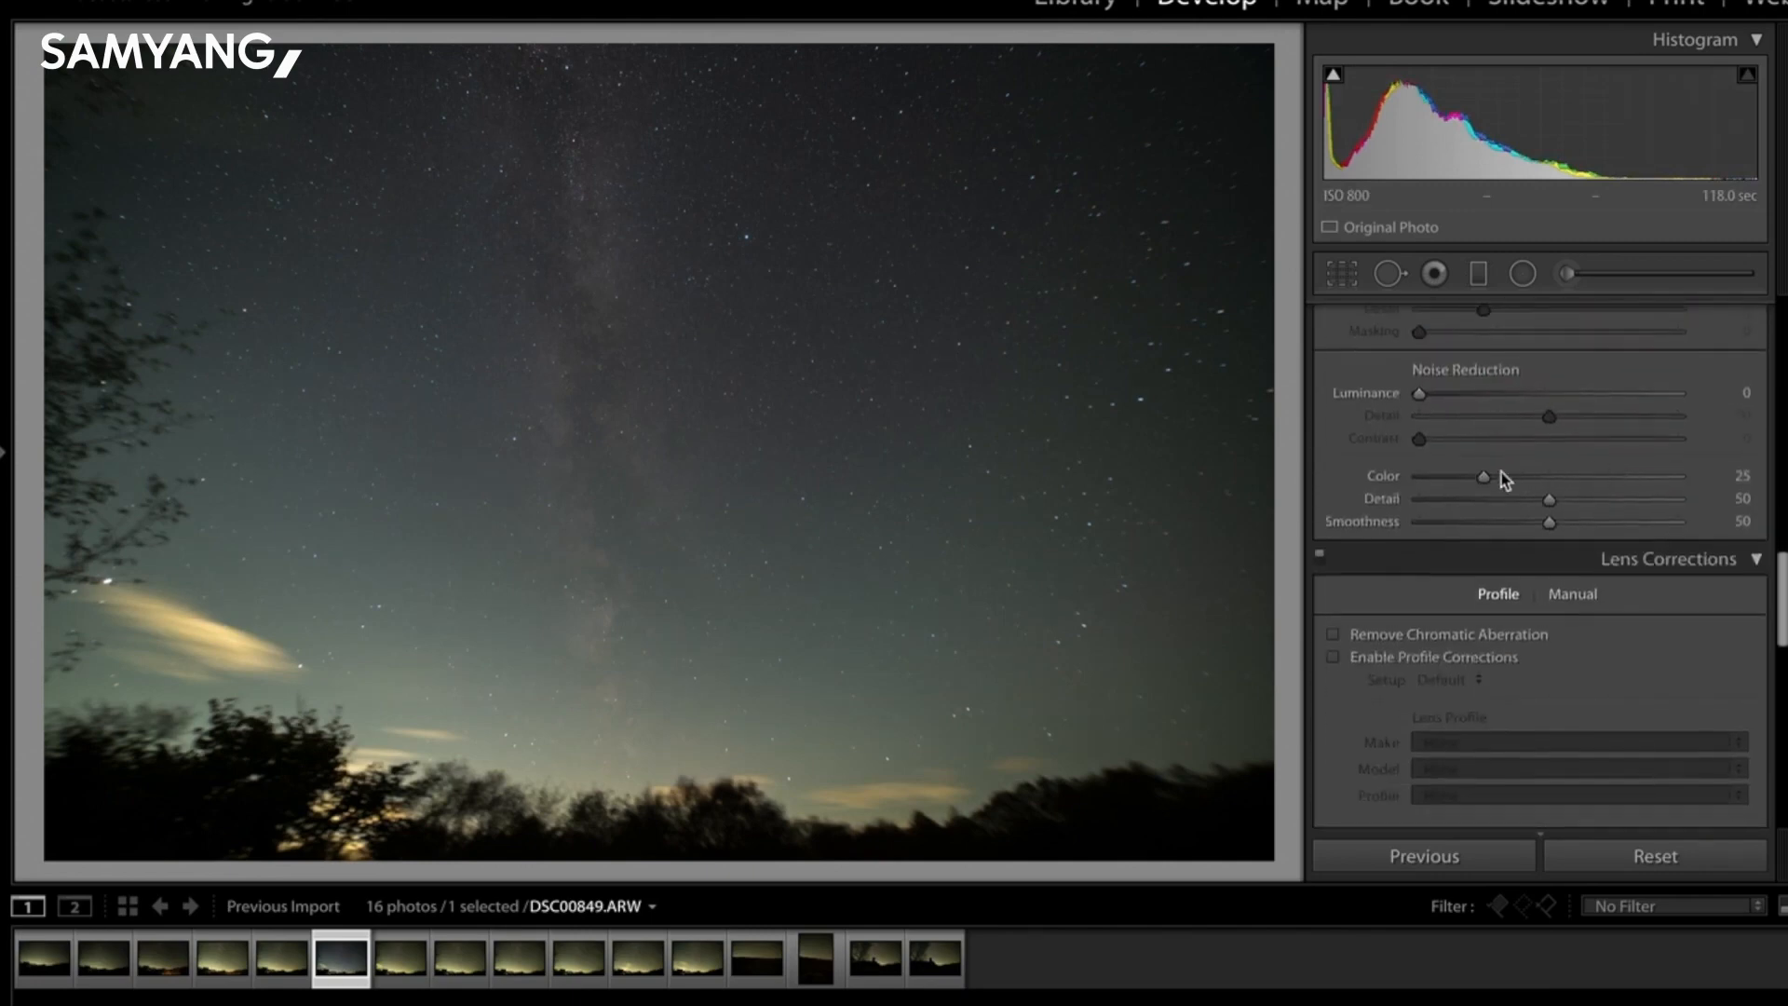
scroll(1516, 579, "down", 4)
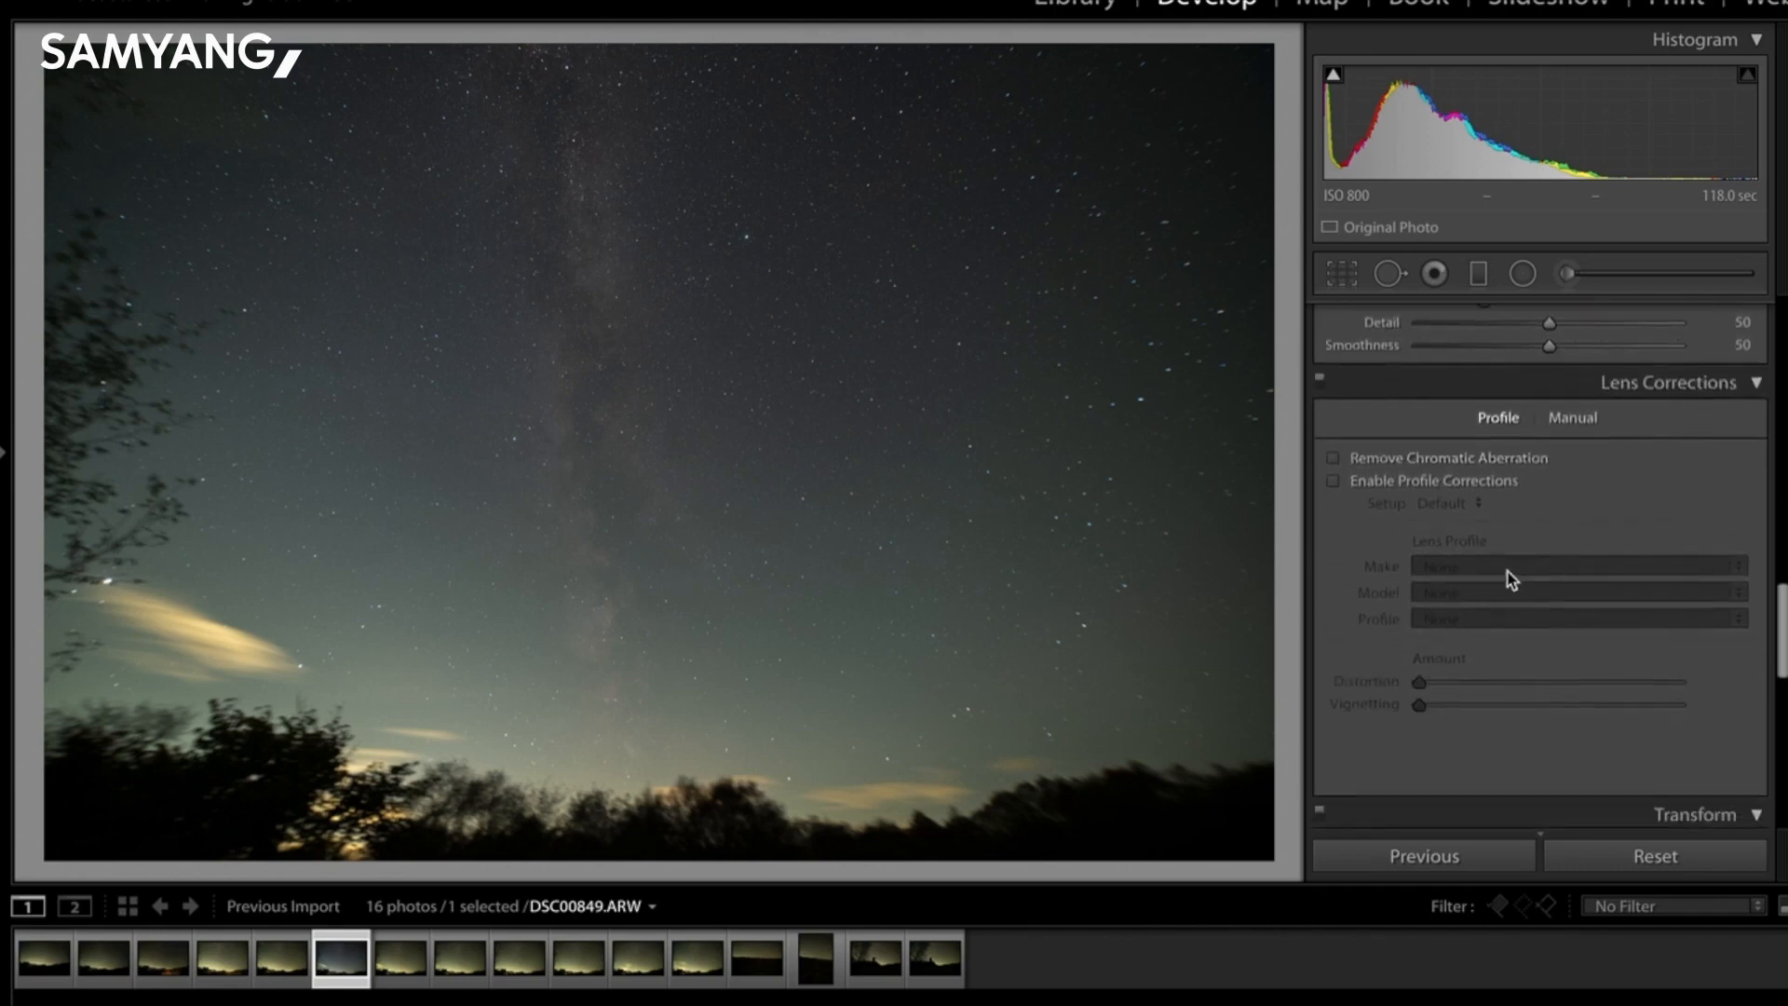
scroll(1485, 493, "down", 10)
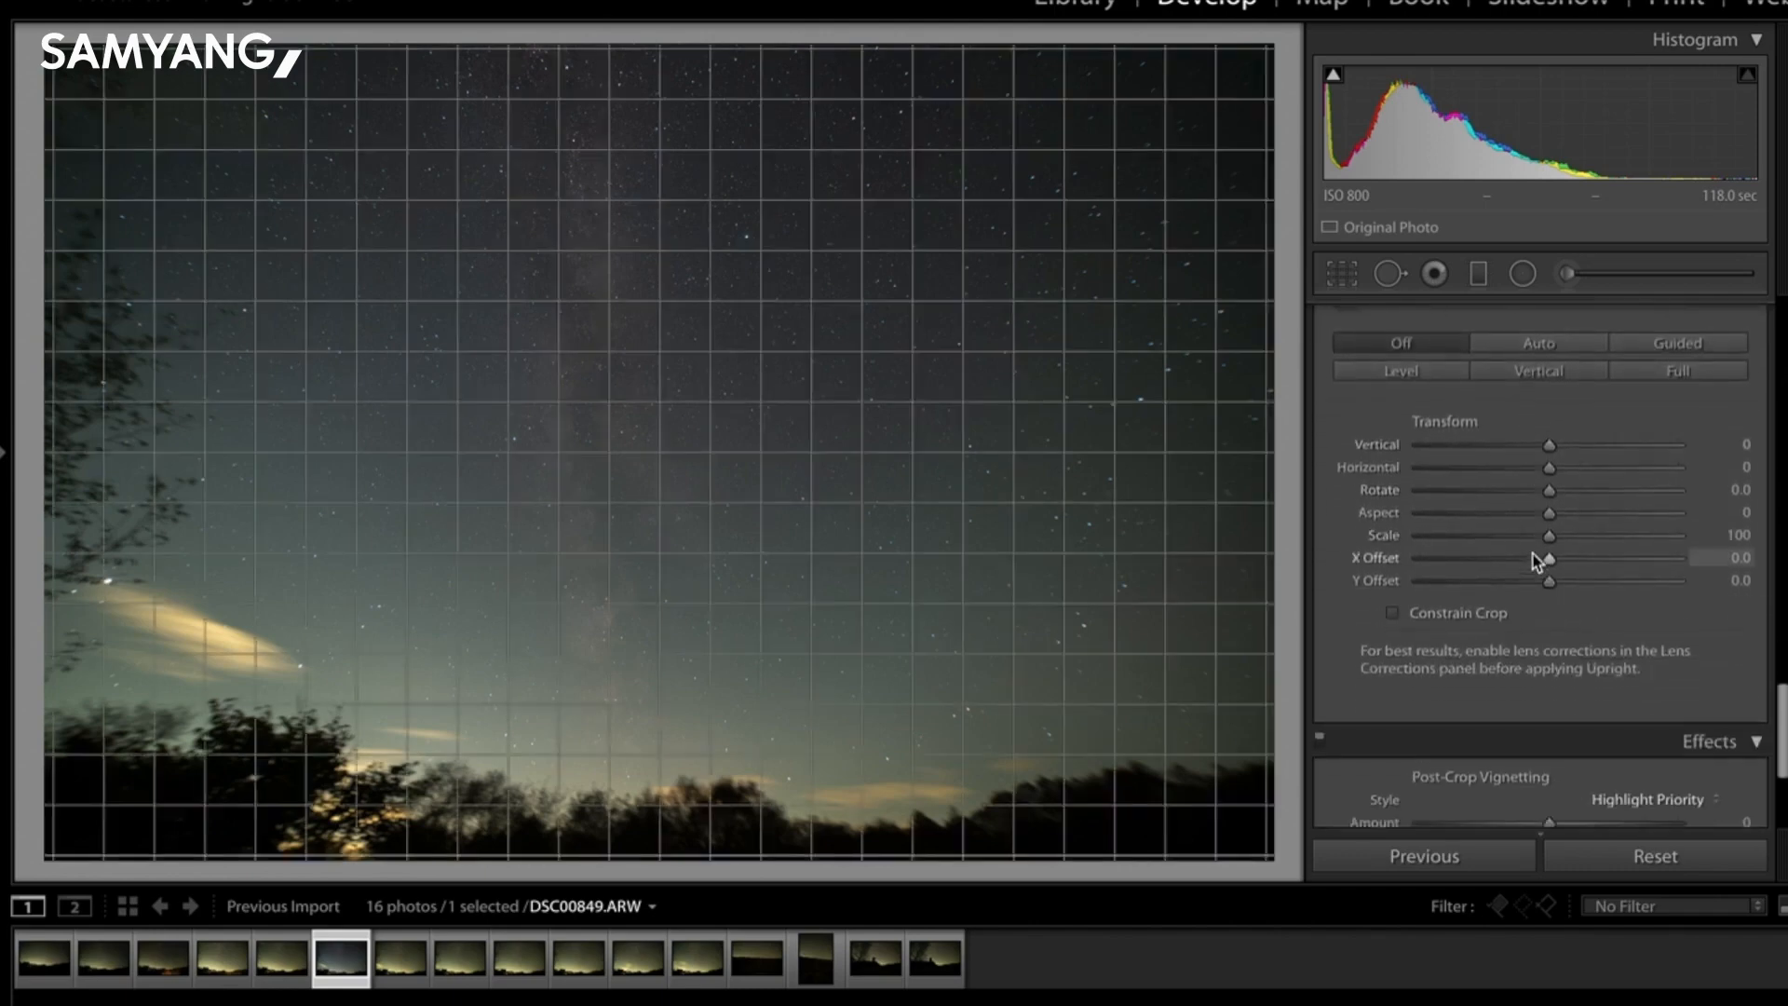
scroll(1535, 559, "up", 8)
left_click(1572, 477)
scroll(1606, 605, "down", 2)
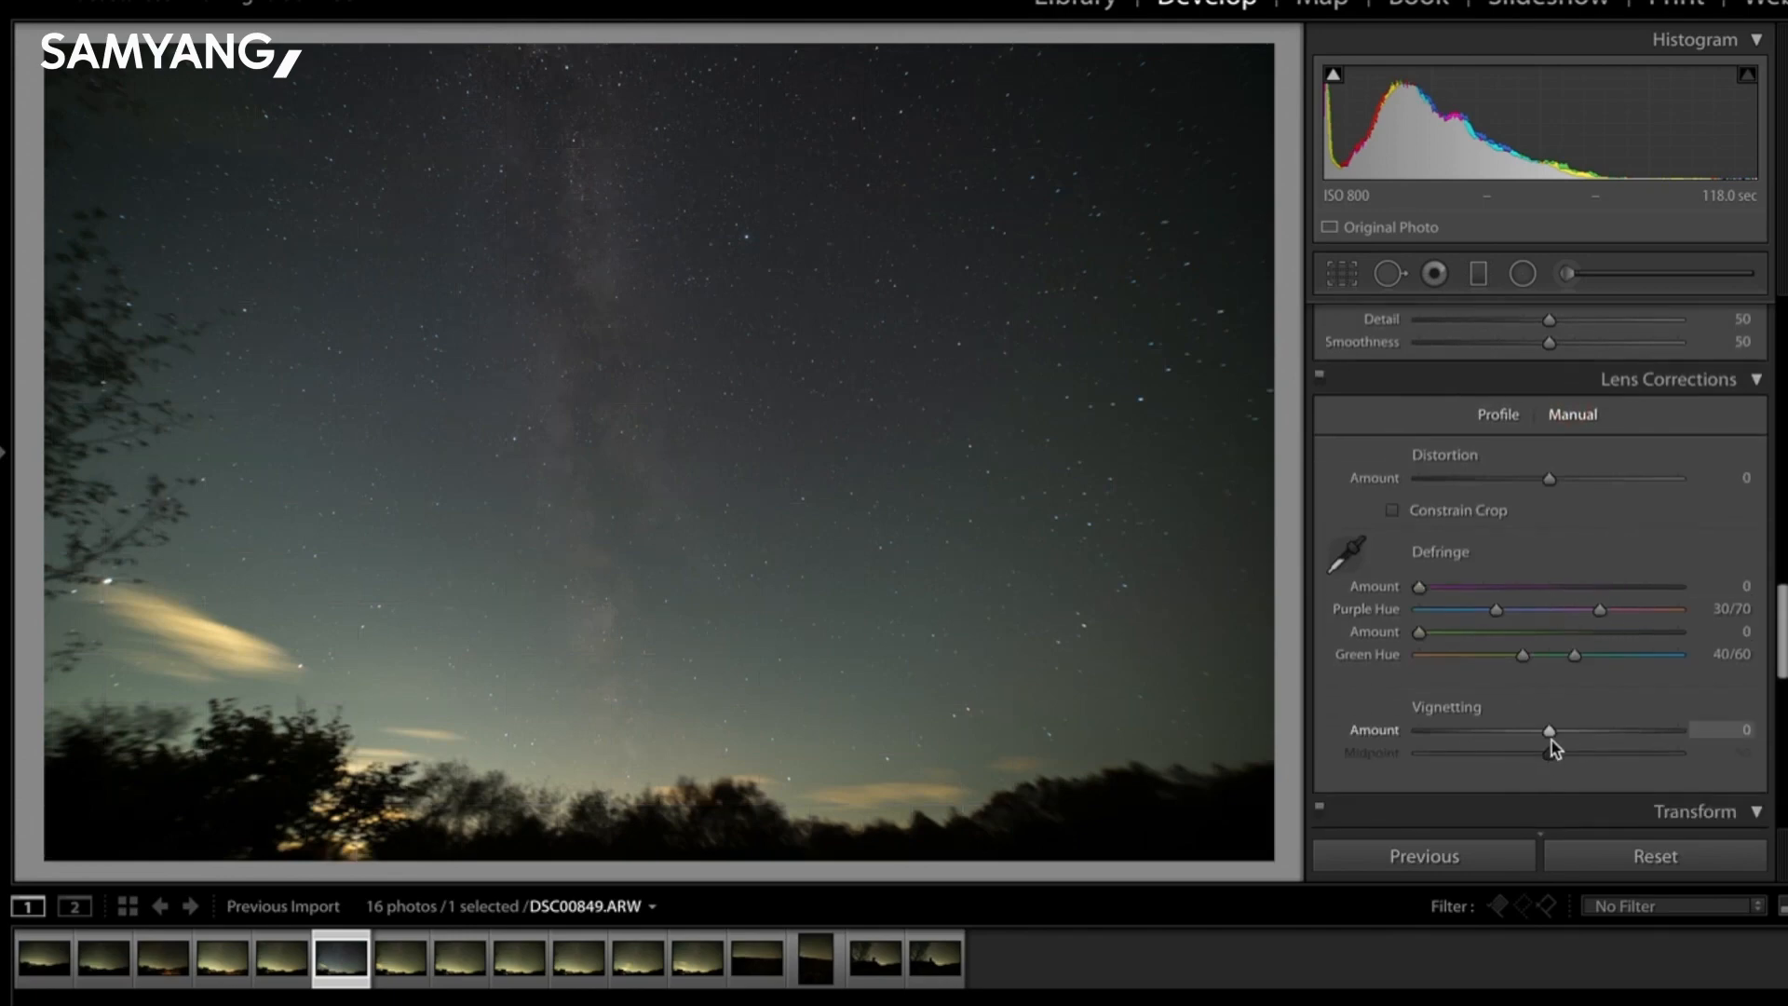
left_click_drag(1546, 733, 1625, 719)
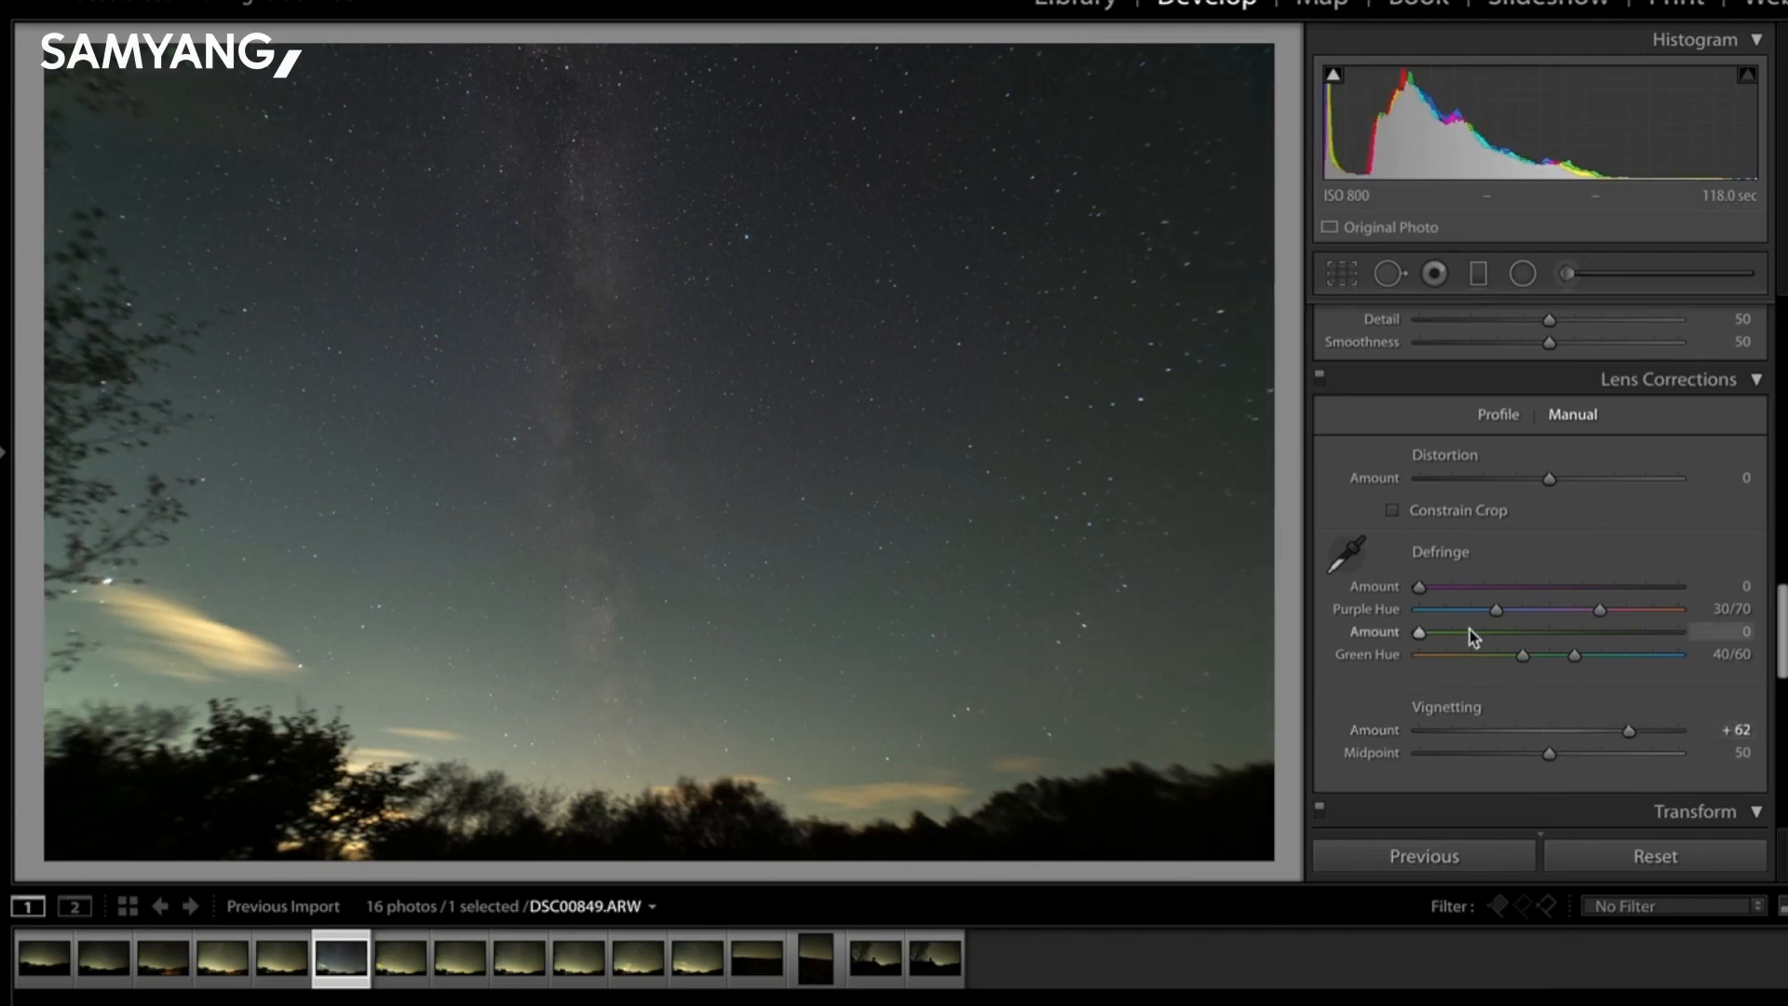
Synchronize all develop settings of DSC00849.ARW to the other sky frames through DSC00859.ARW.
scroll(1470, 630, "down", 5)
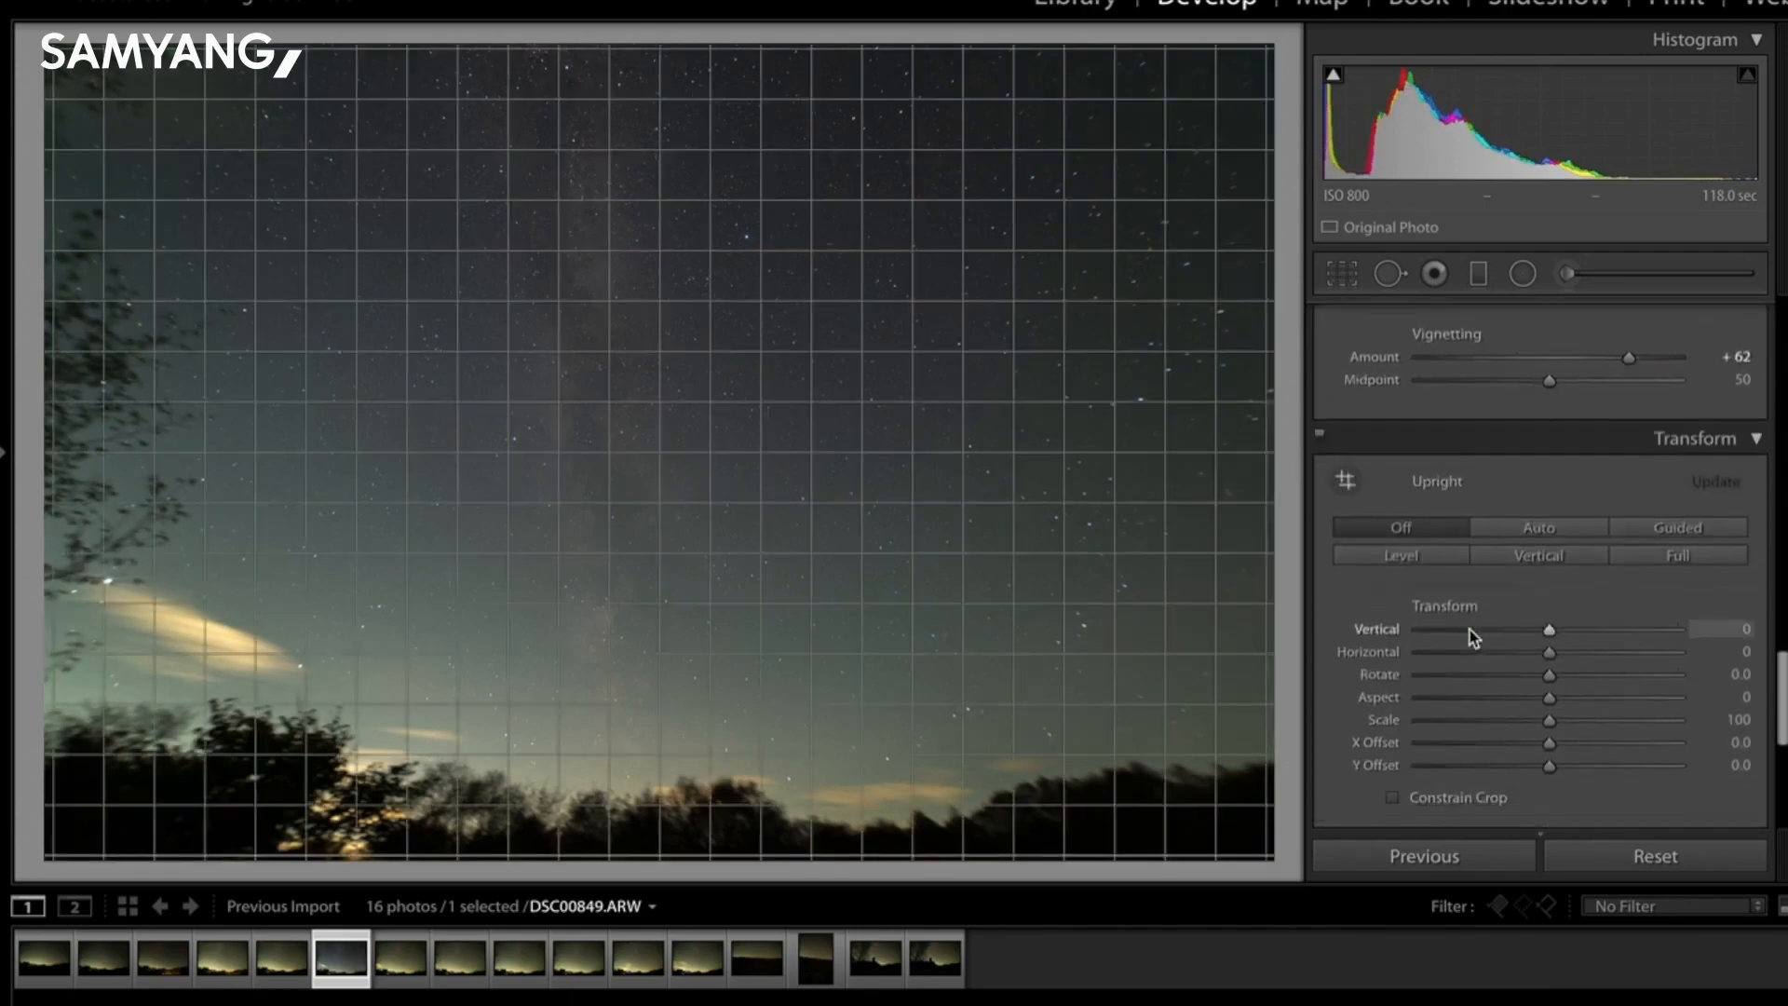
scroll(1470, 630, "up", 20)
scroll(1470, 630, "down", 2)
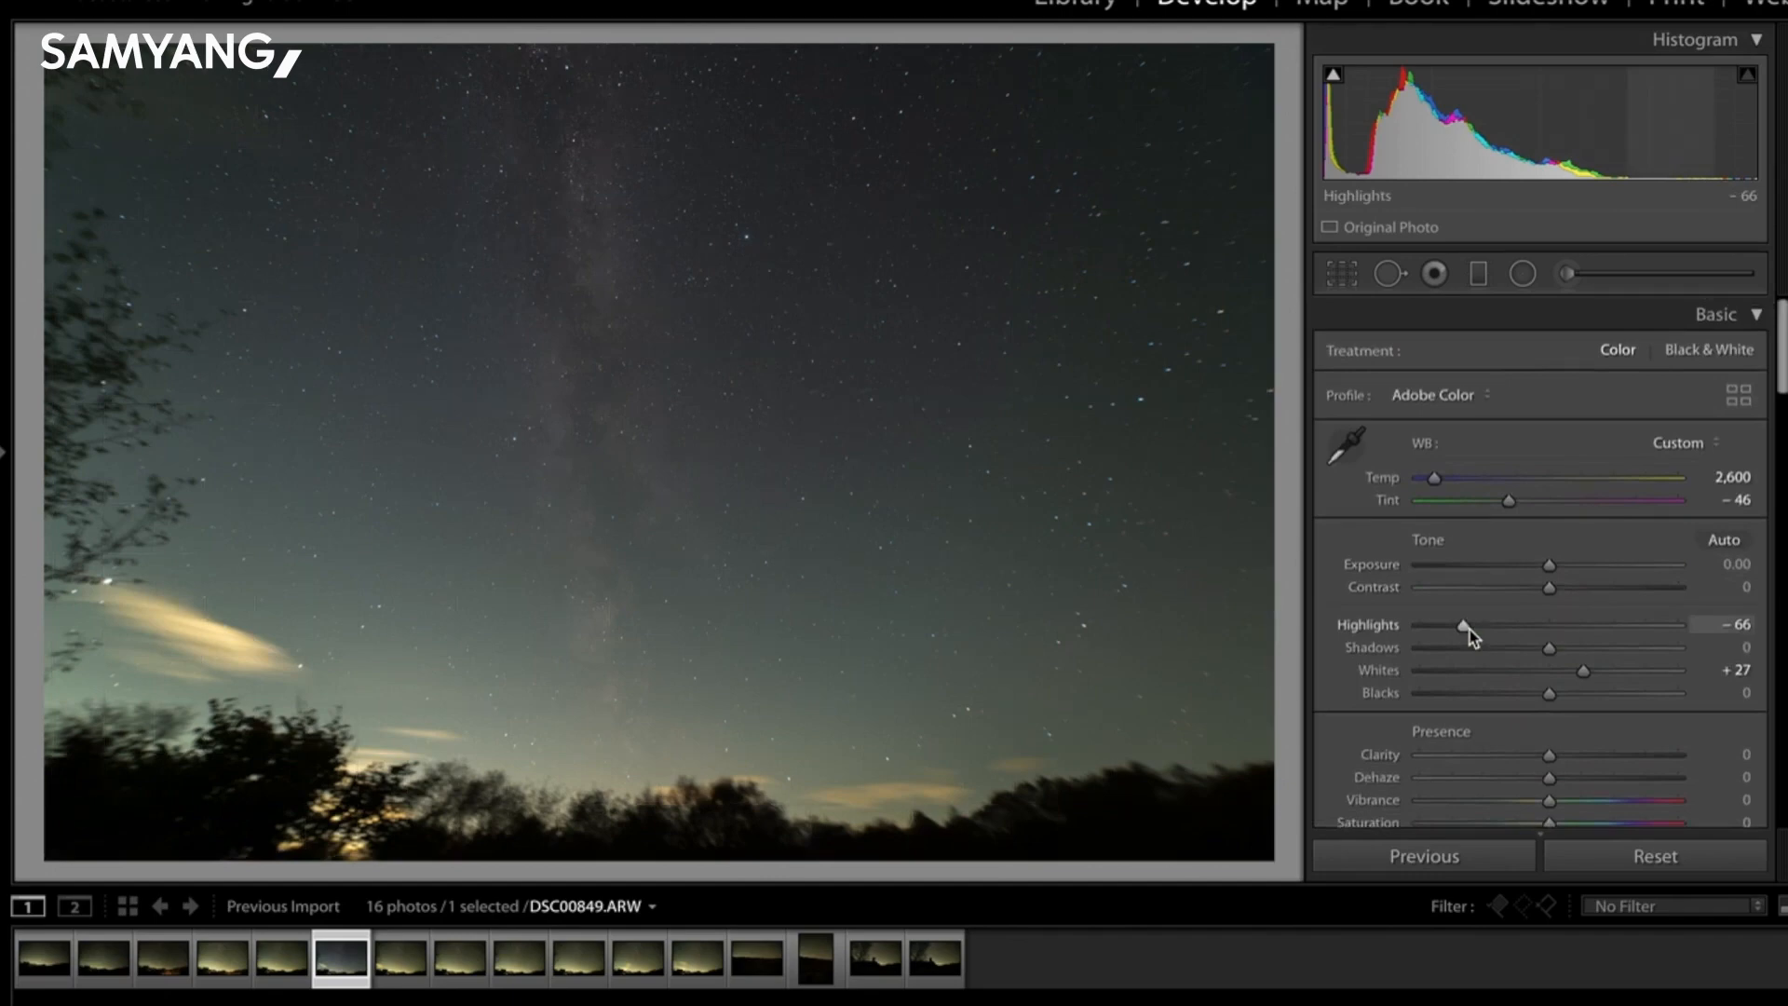
left_click(708, 974, "shift")
left_click(1468, 865)
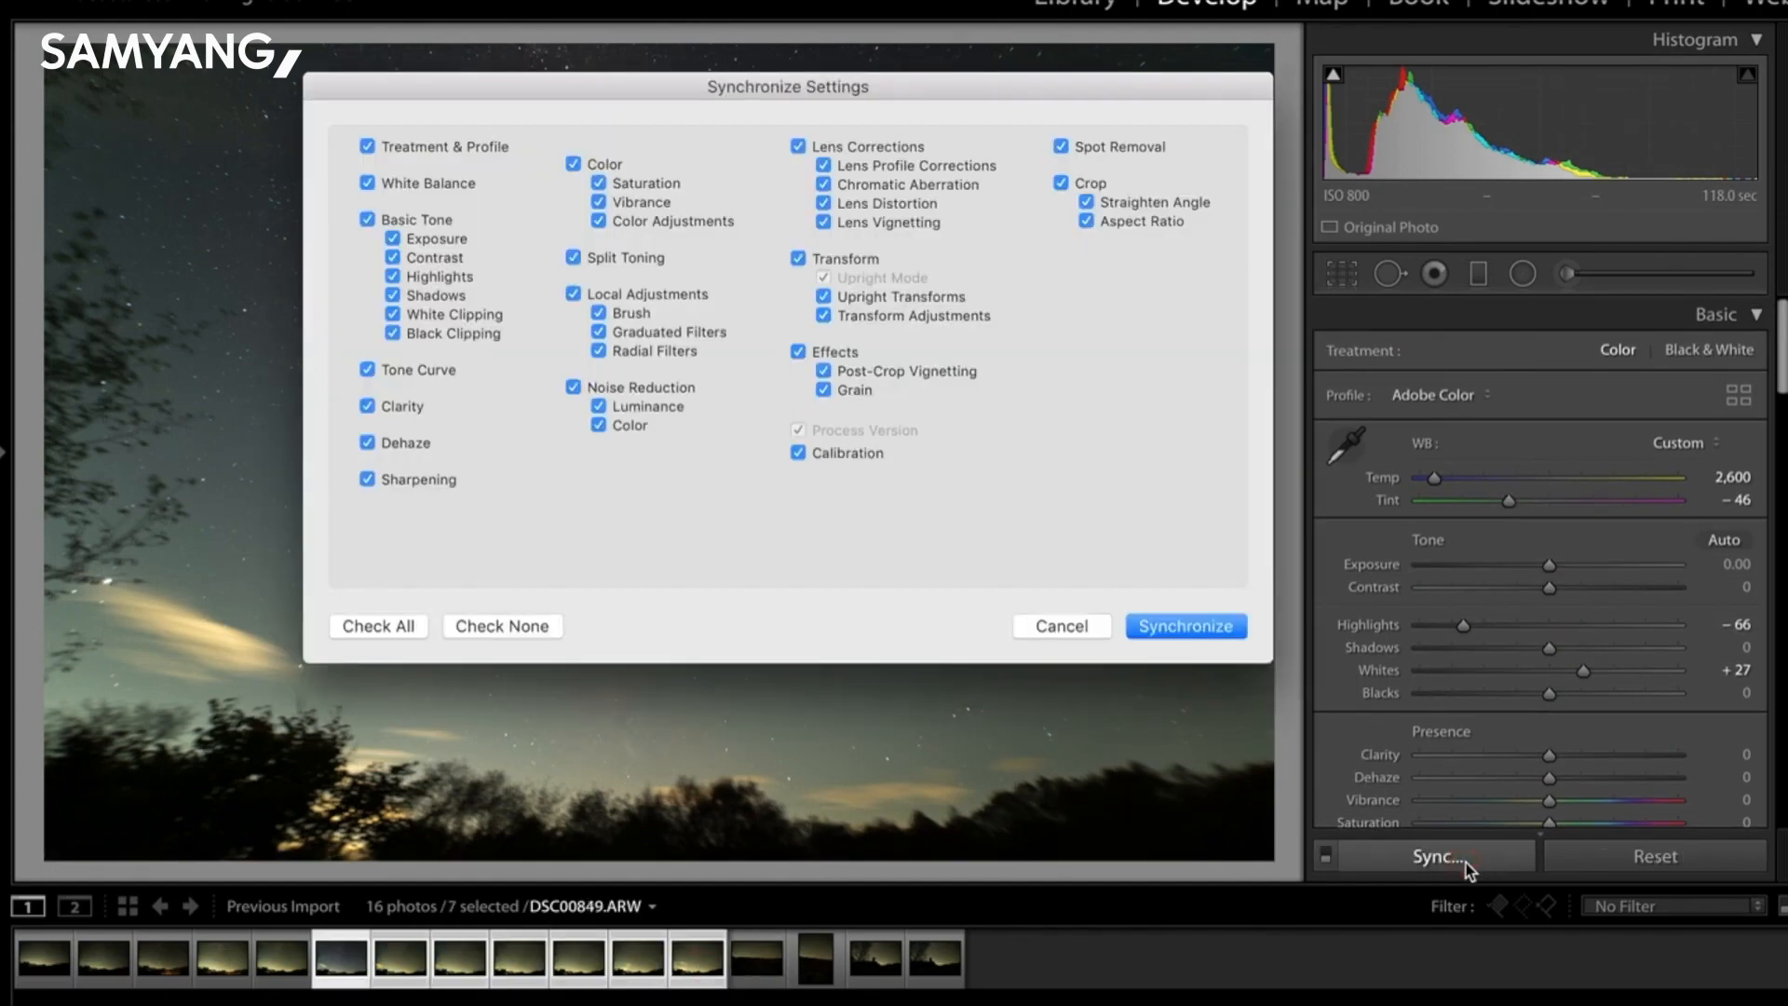
left_click(1220, 625)
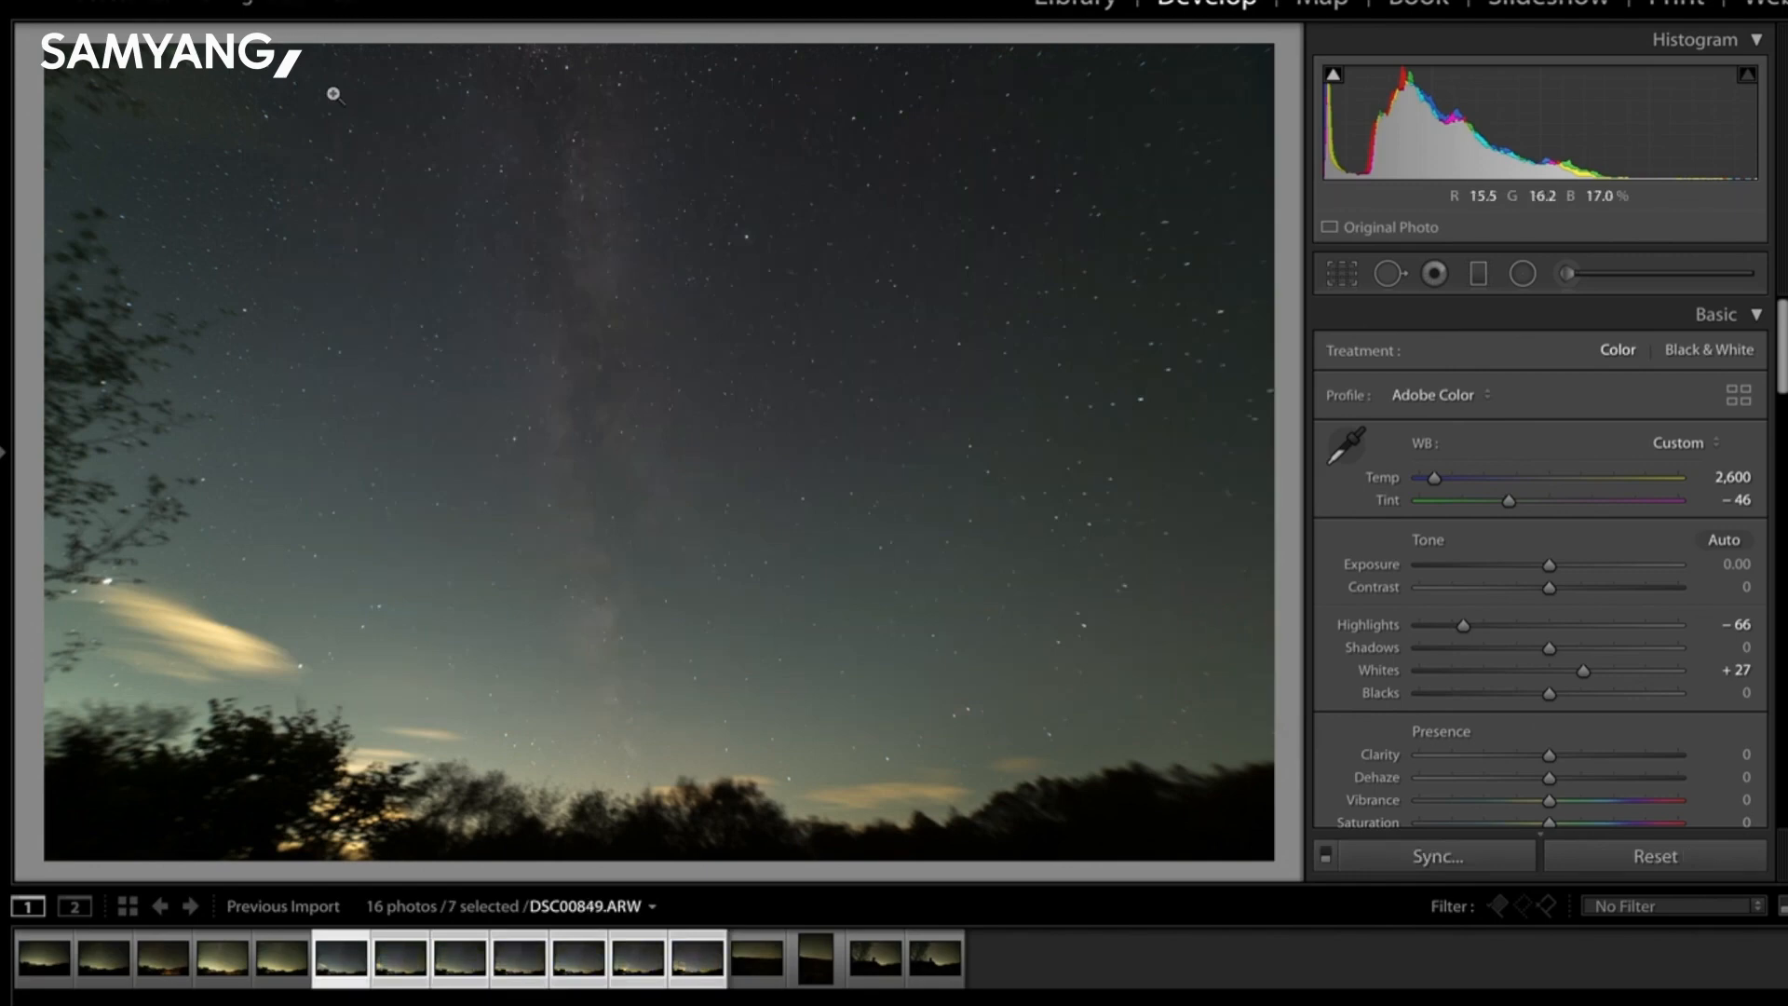
Start exporting the seven selected photos and set the destination to a new folder named "new stack" inside LR Exports.
left_click(186, 0)
left_click(273, 270)
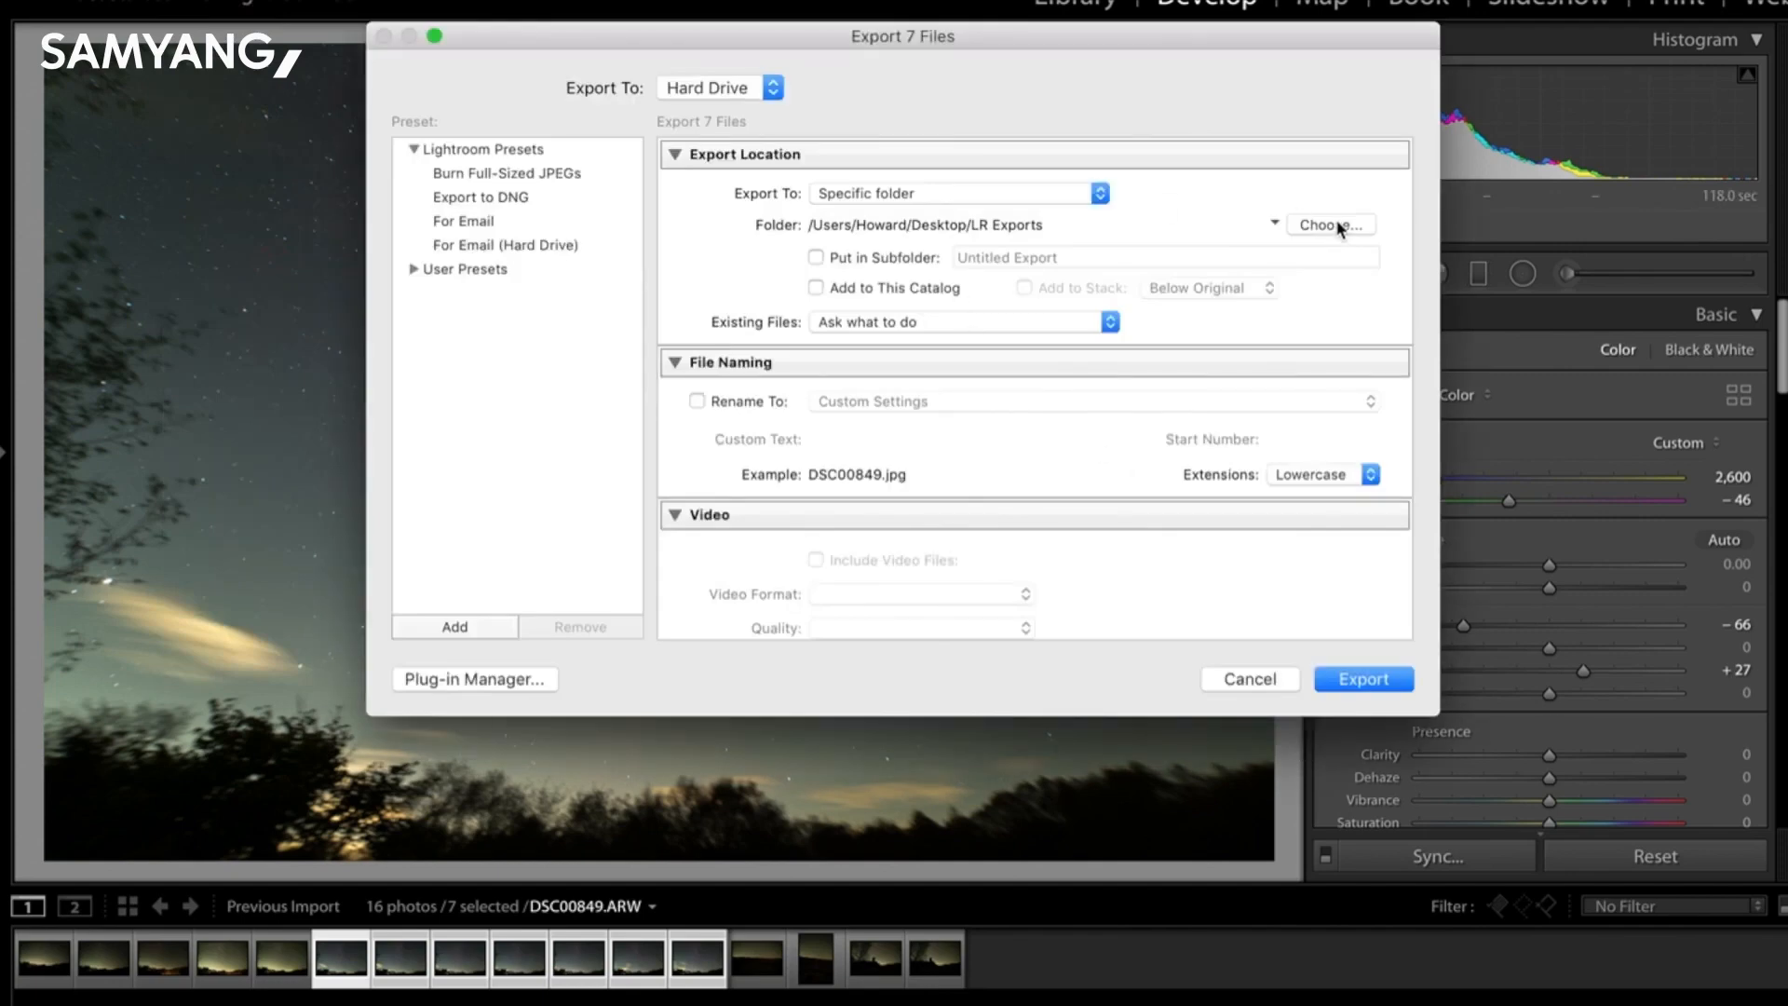
left_click(1337, 226)
left_click(518, 590)
type("new stack")
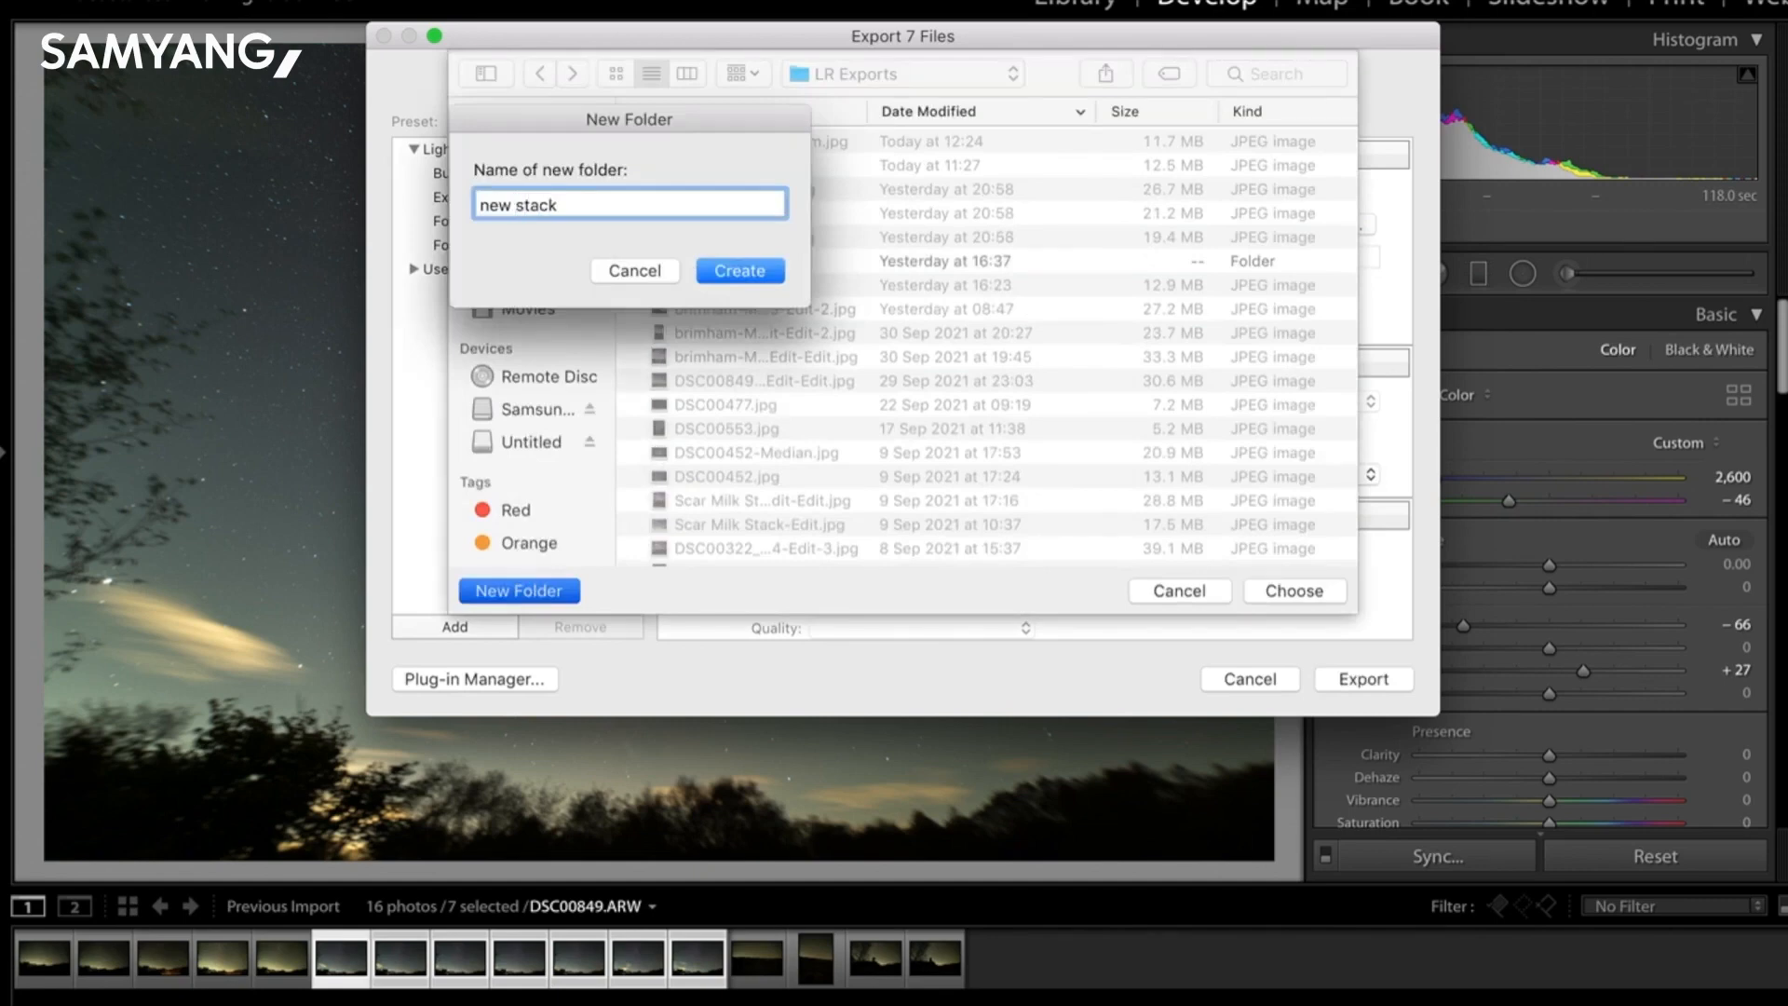
key("Return")
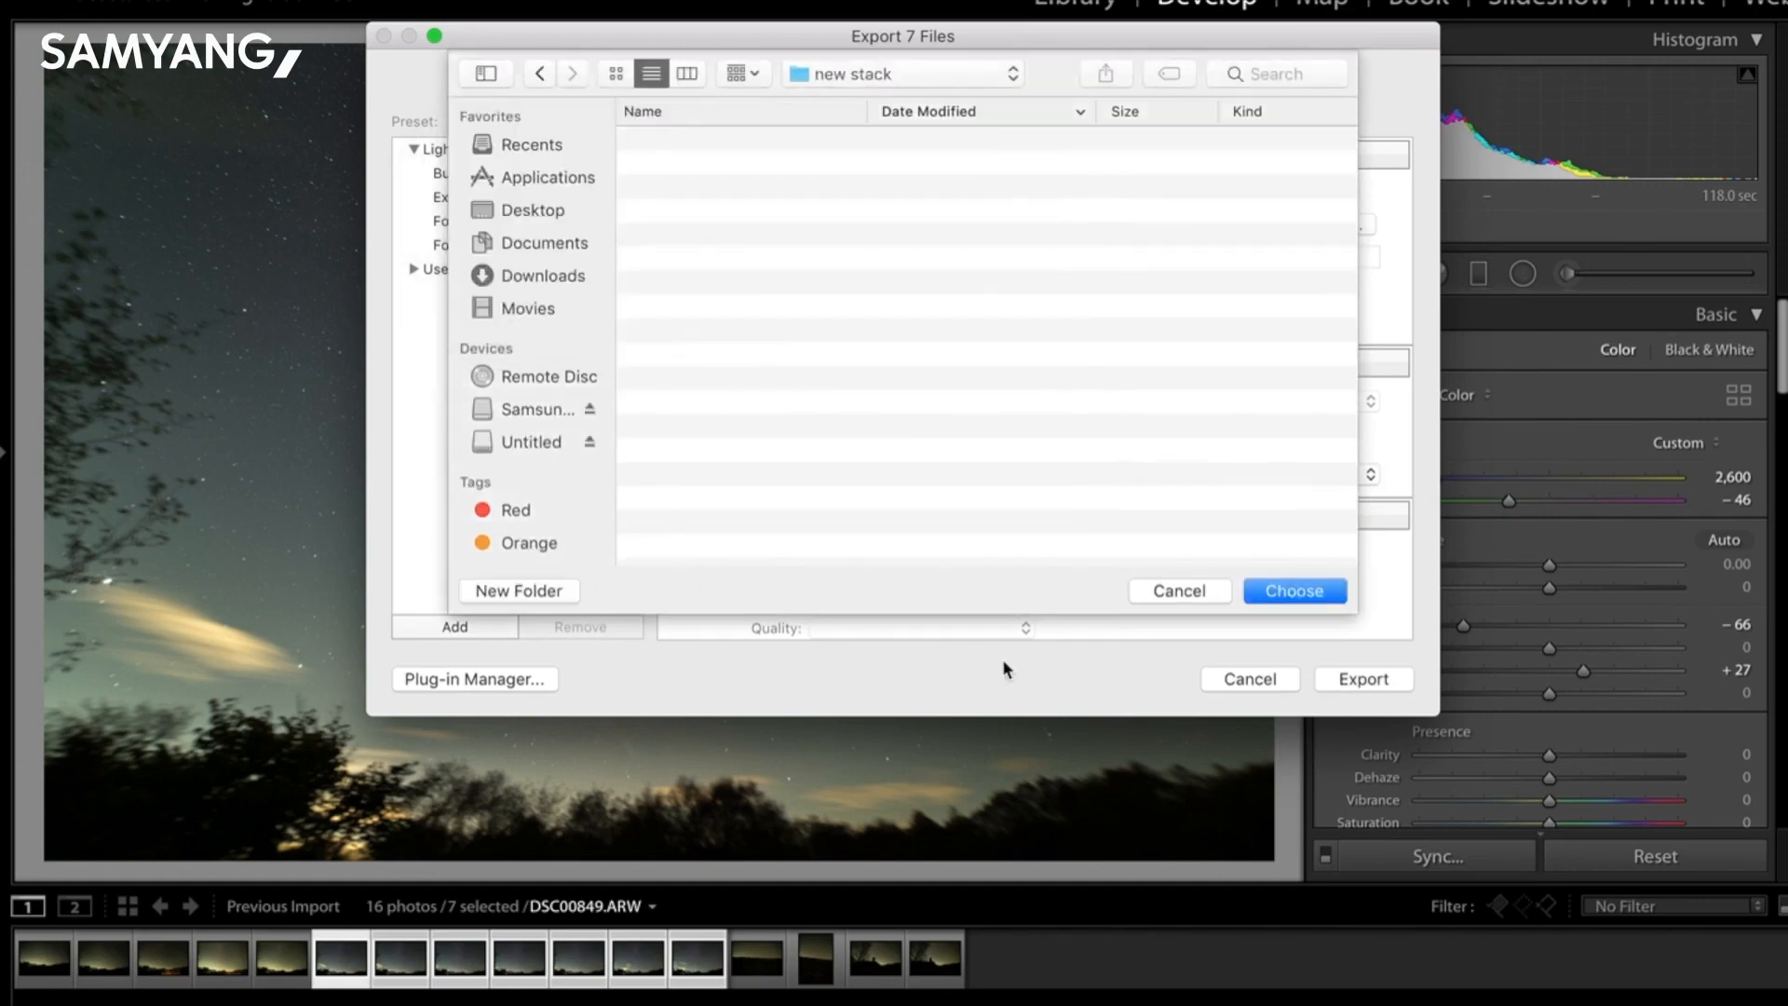
left_click(1321, 601)
Export the seven photos as uncompressed 16-bit TIFF files in the ProPhoto RGB color space.
scroll(742, 407, "down", 10)
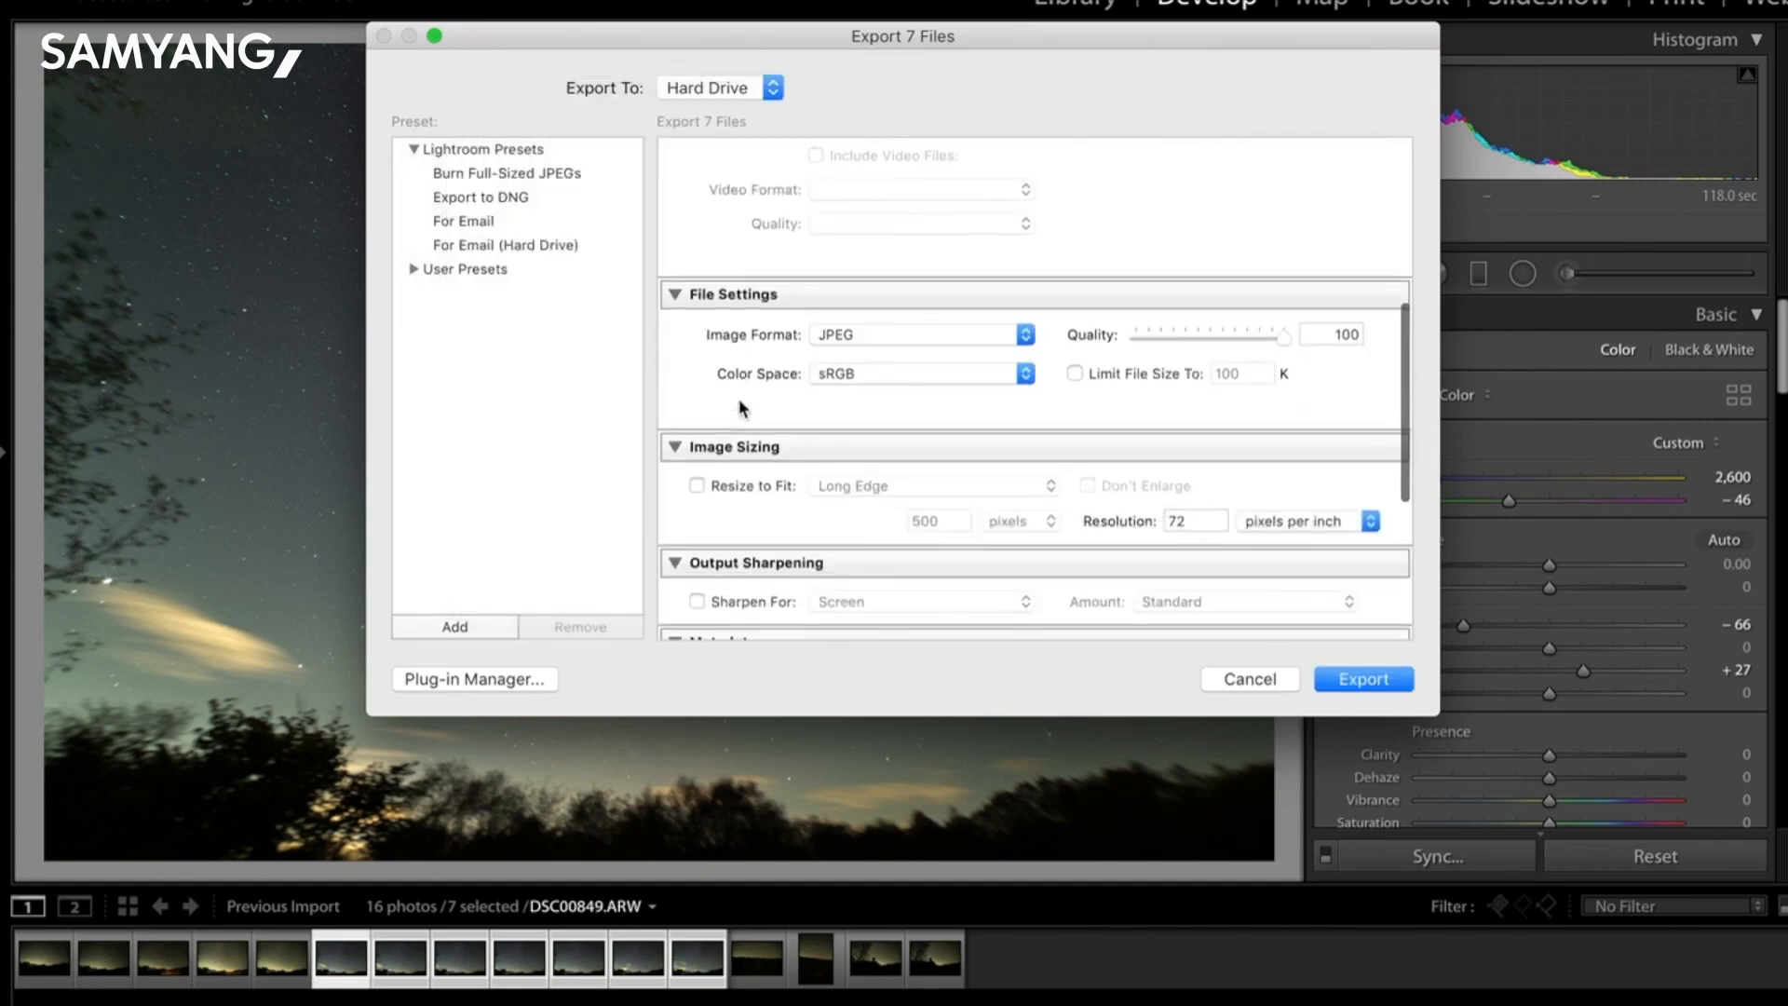
left_click(891, 326)
left_click(886, 367)
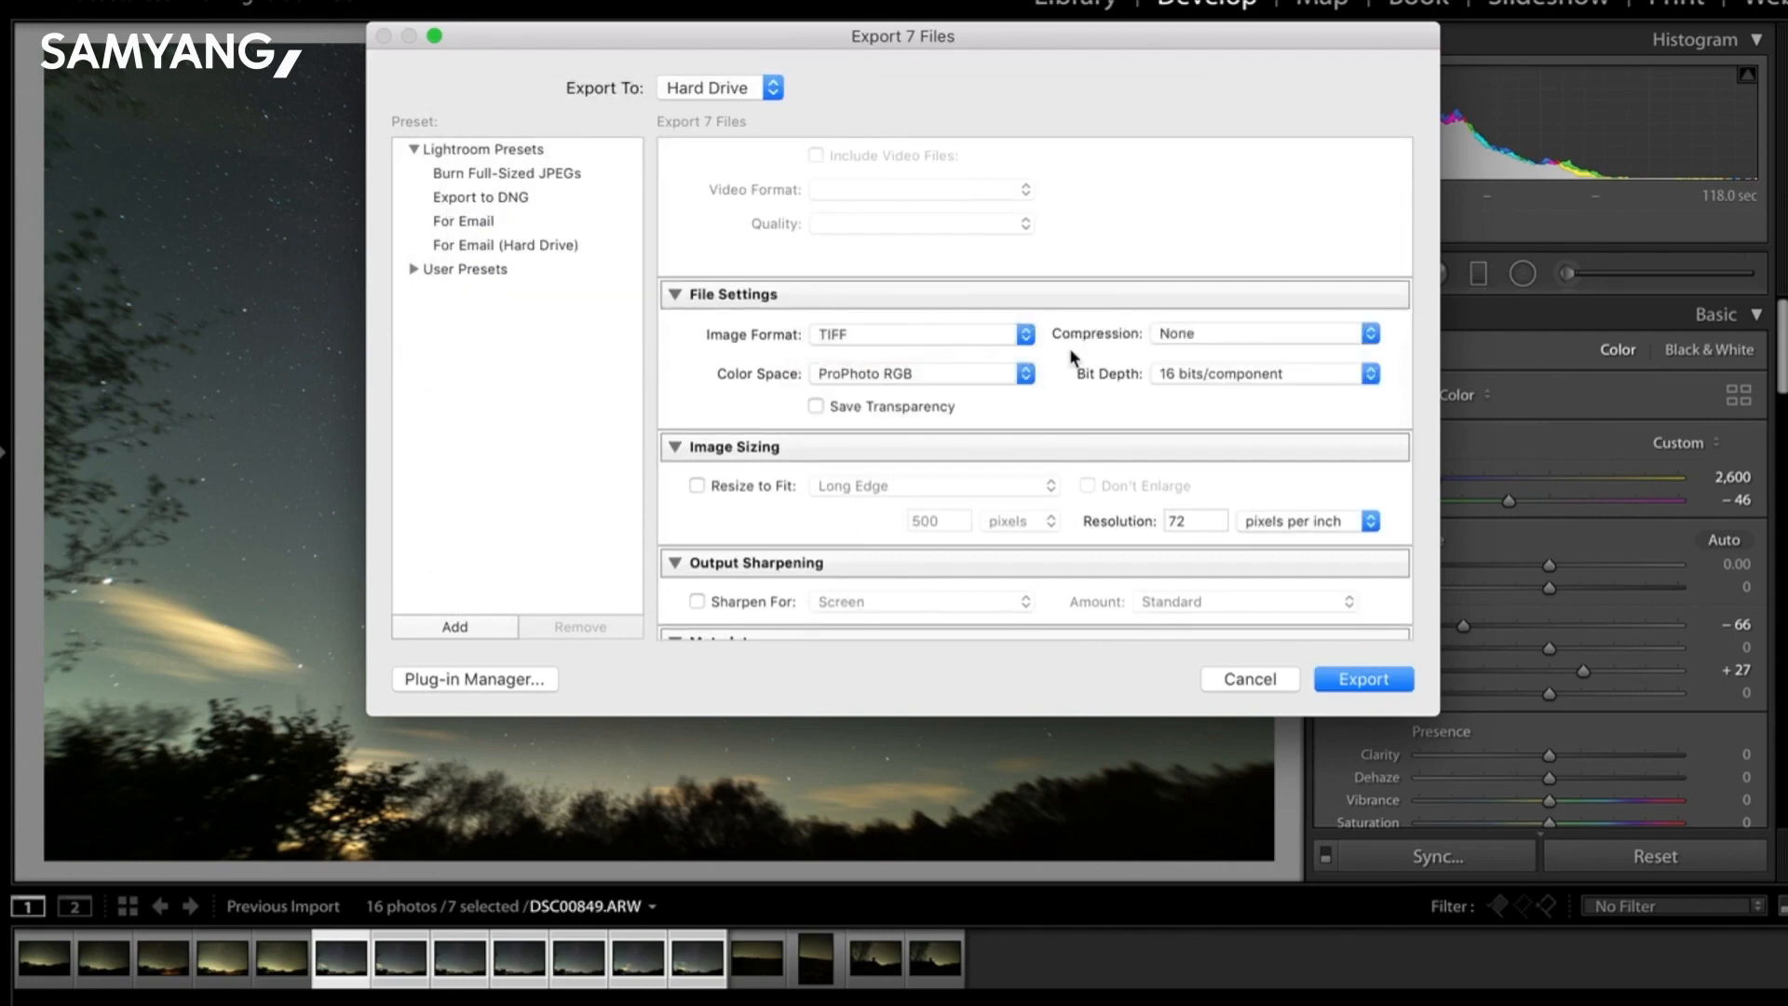
scroll(1073, 357, "down", 5)
left_click(1363, 677)
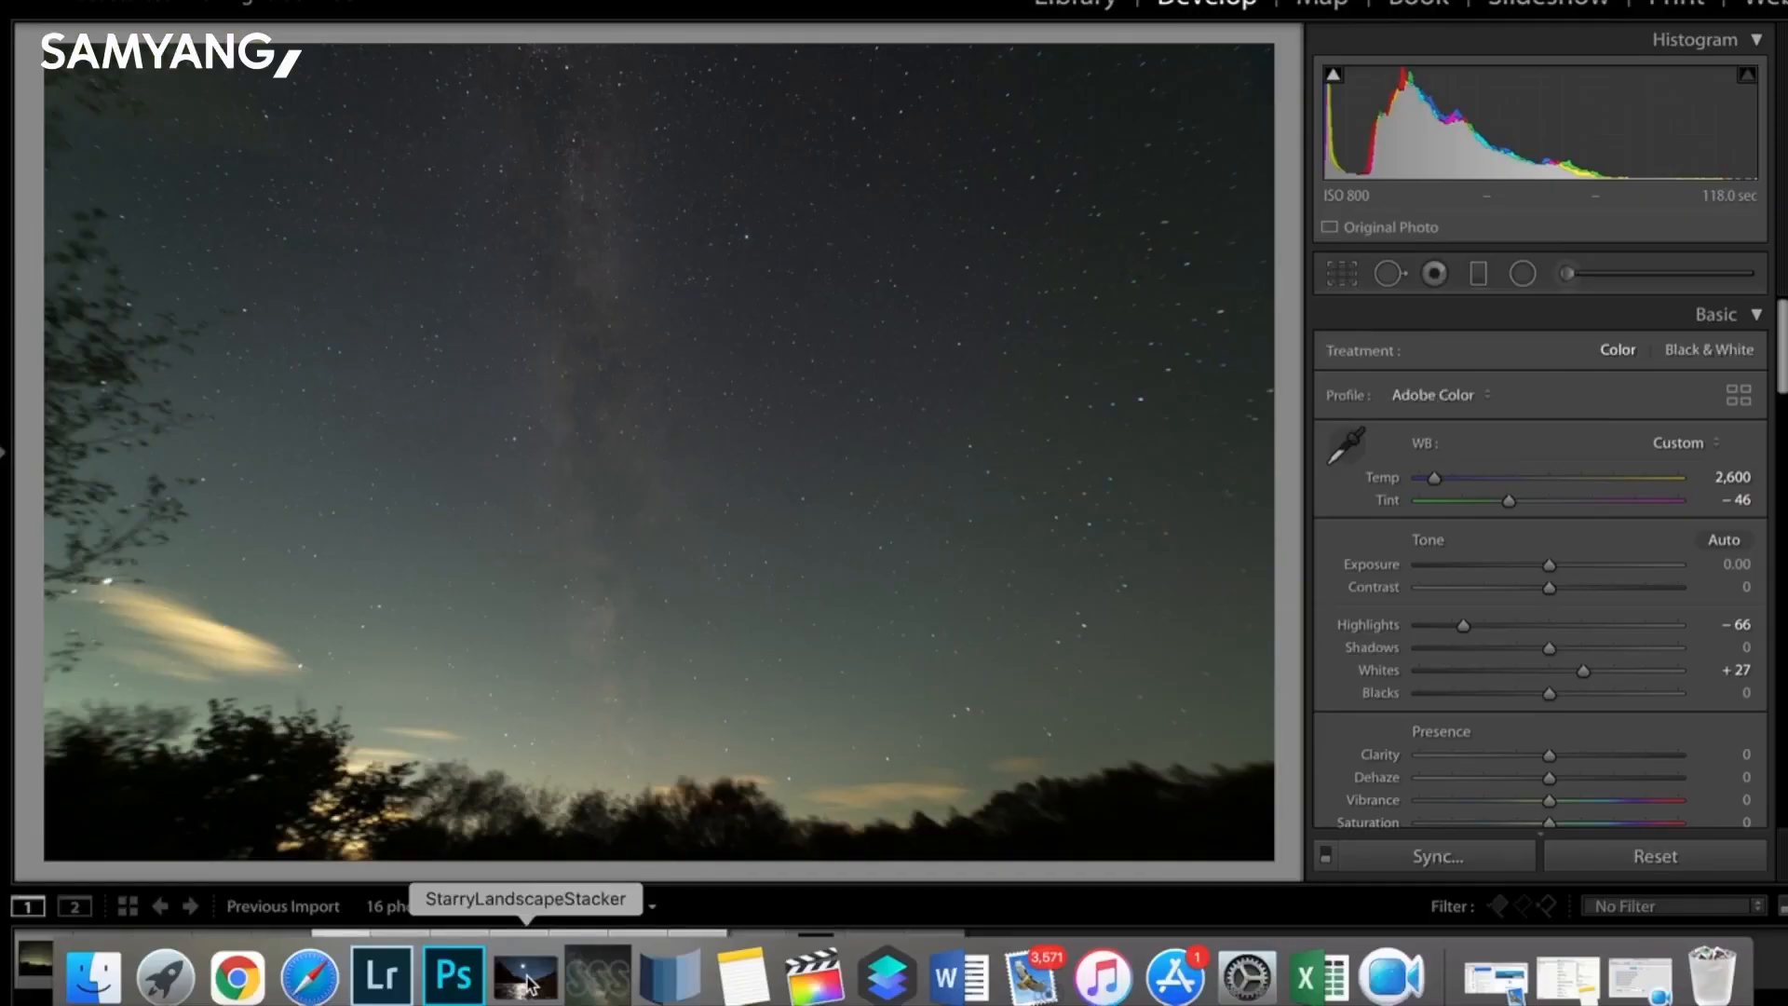
Switch to Starry Landscape Stacker and open all seven TIFF files from the new stack folder with a 14 mm focal length.
left_click(527, 980)
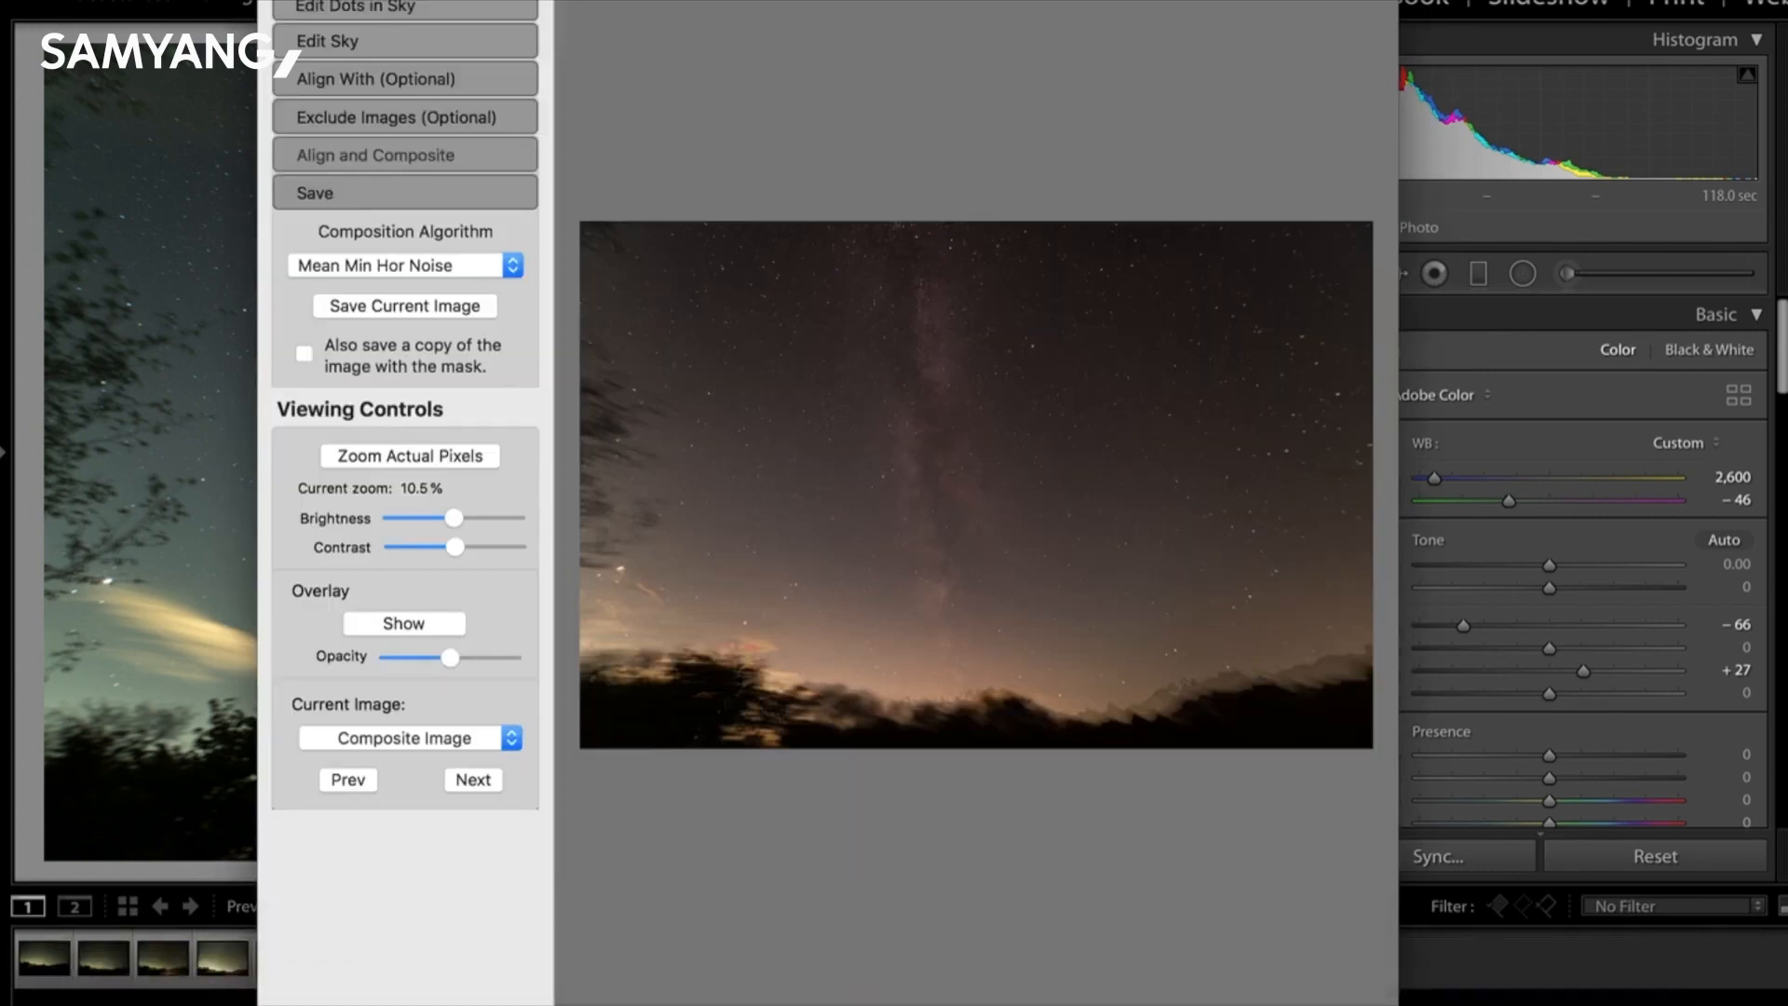
left_click(313, 0)
left_click(322, 0)
double_click(683, 64)
left_click(692, 38)
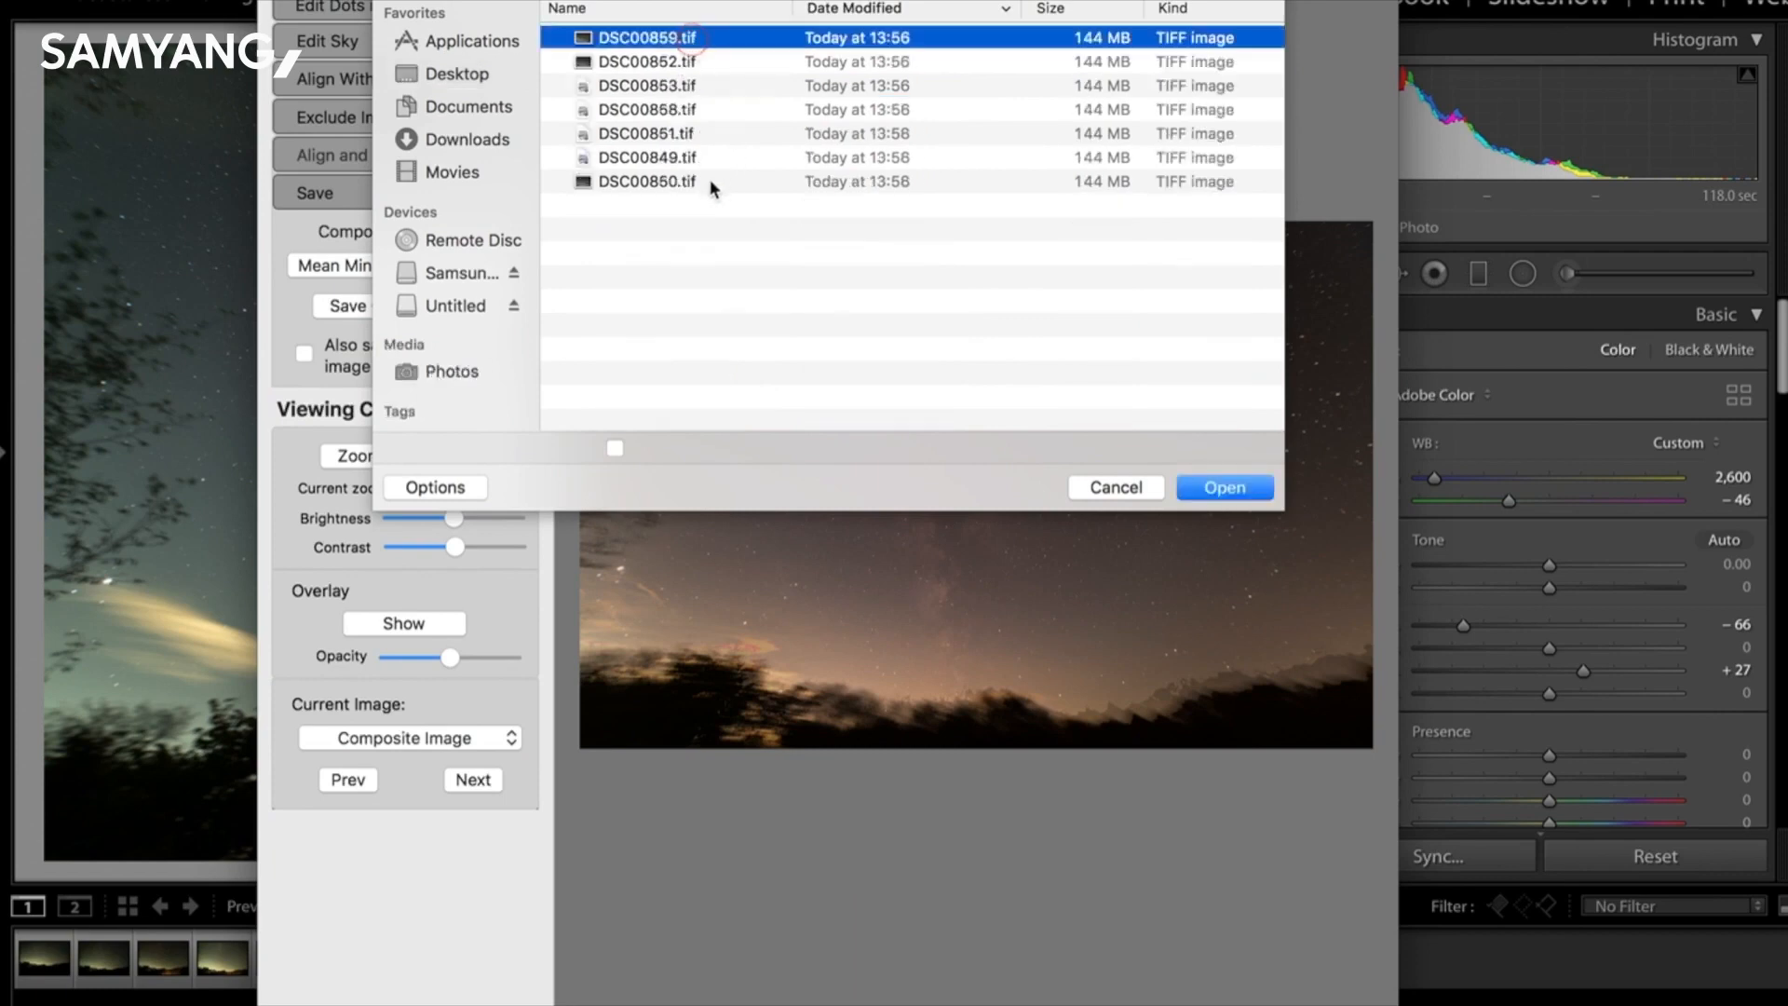
left_click(702, 179, "shift")
left_click(1235, 485)
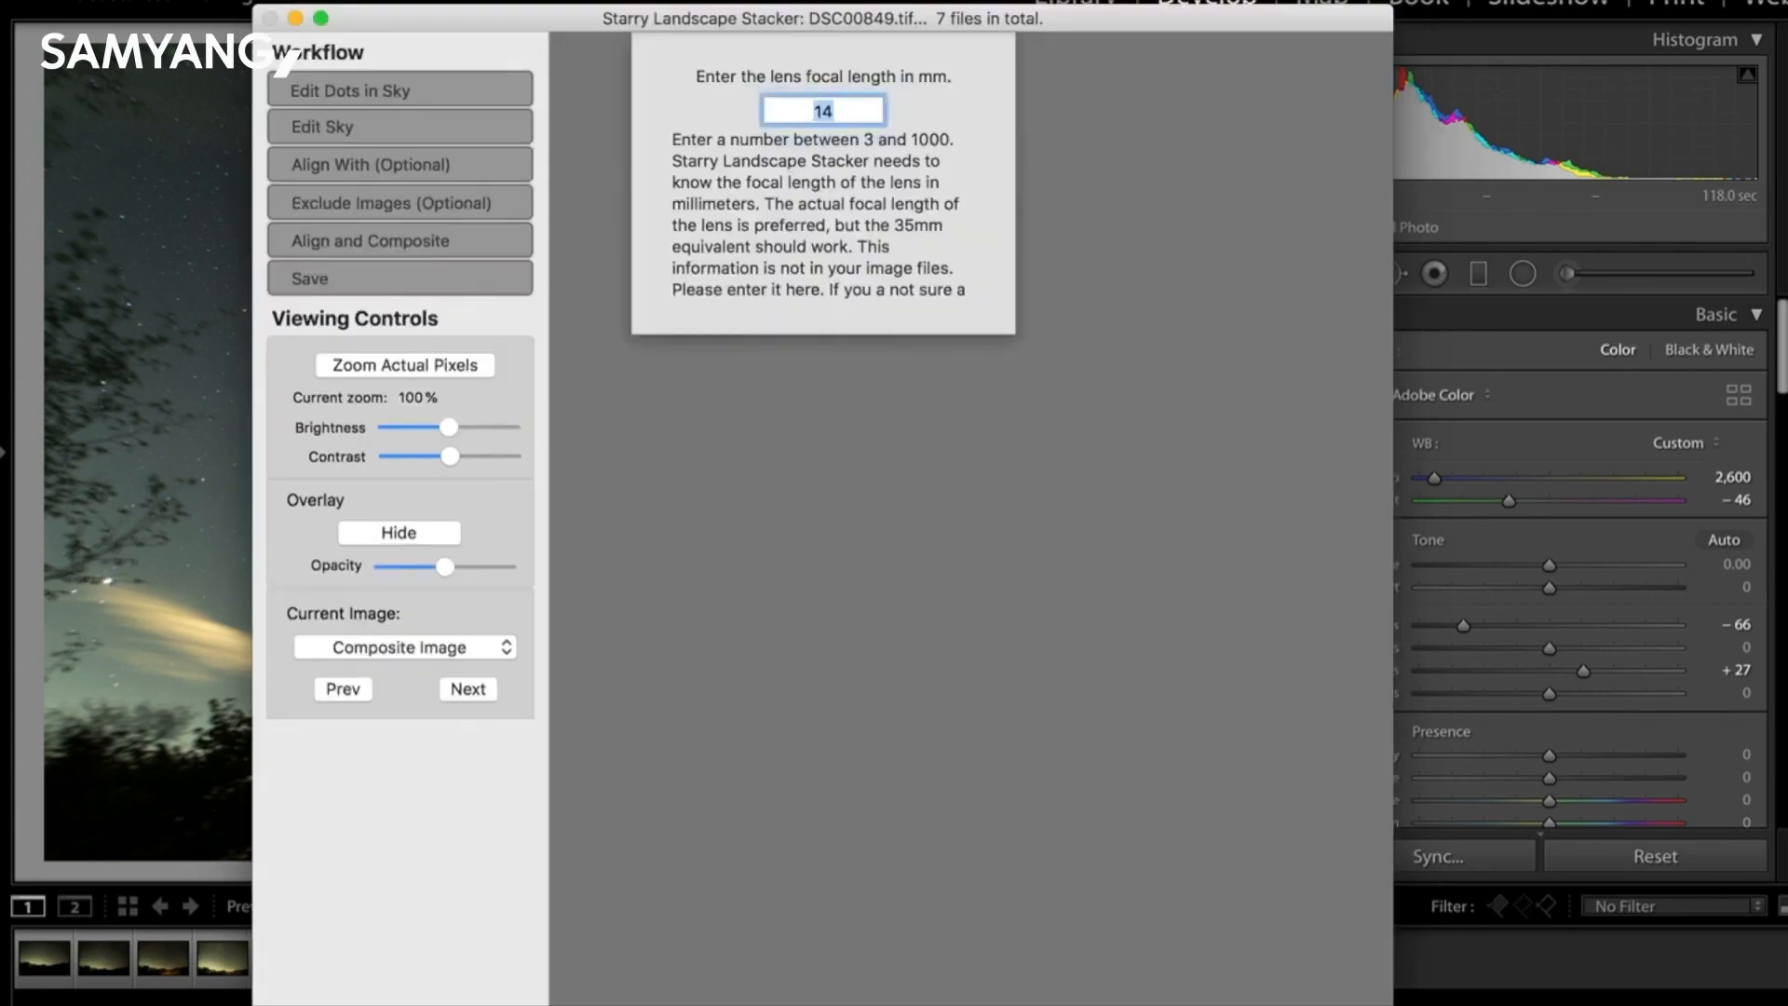
key("Return")
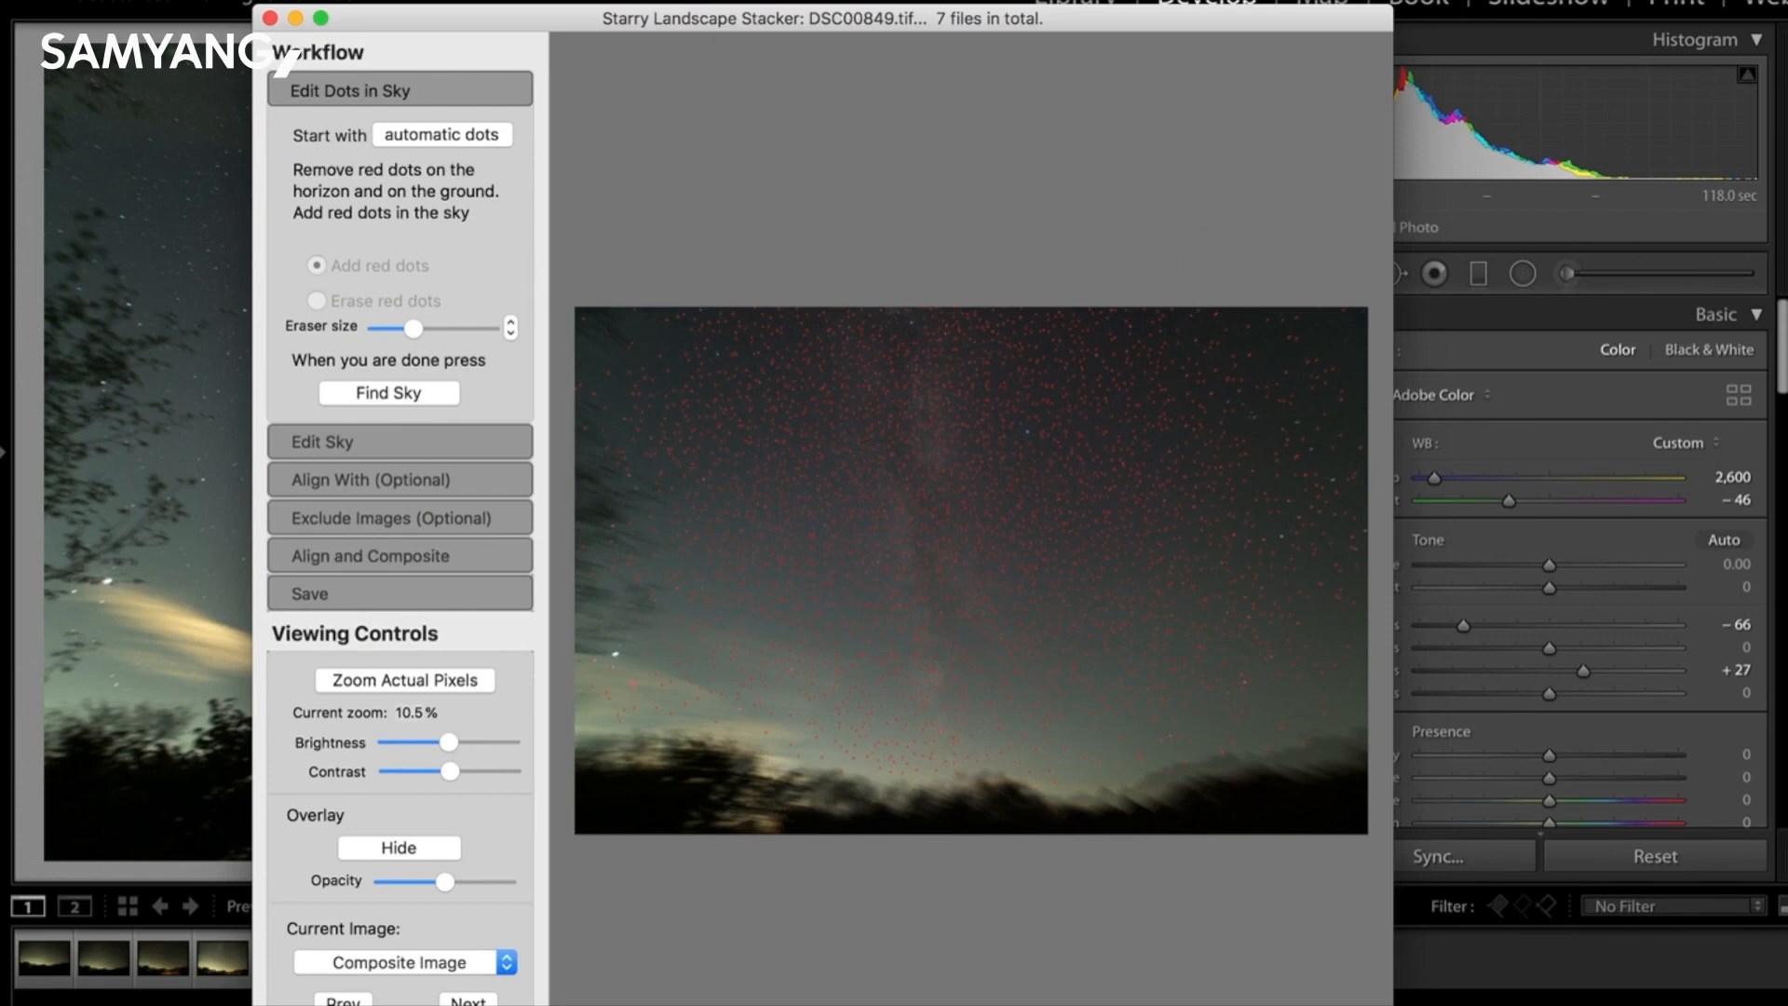
Generate the sky mask from the automatic red dots and paint the left-edge tree and the horizon treeline as ground.
left_click(415, 395)
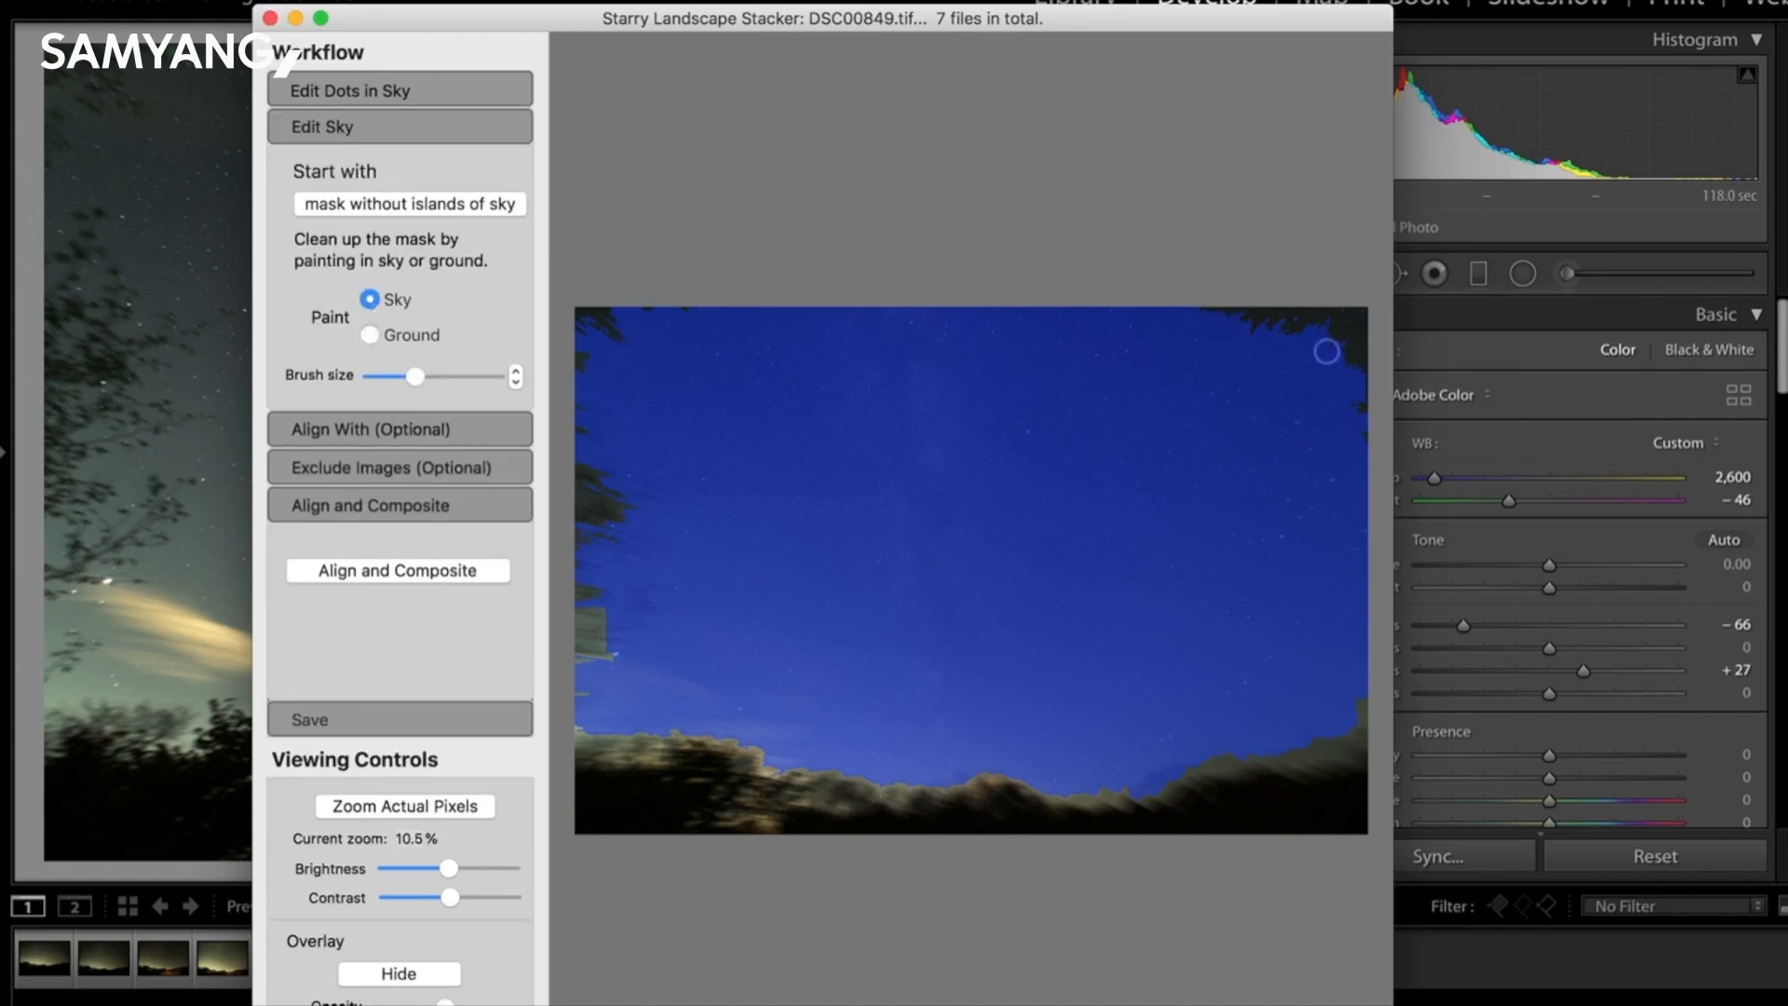
left_click_drag(1204, 319, 1299, 320)
left_click(370, 335)
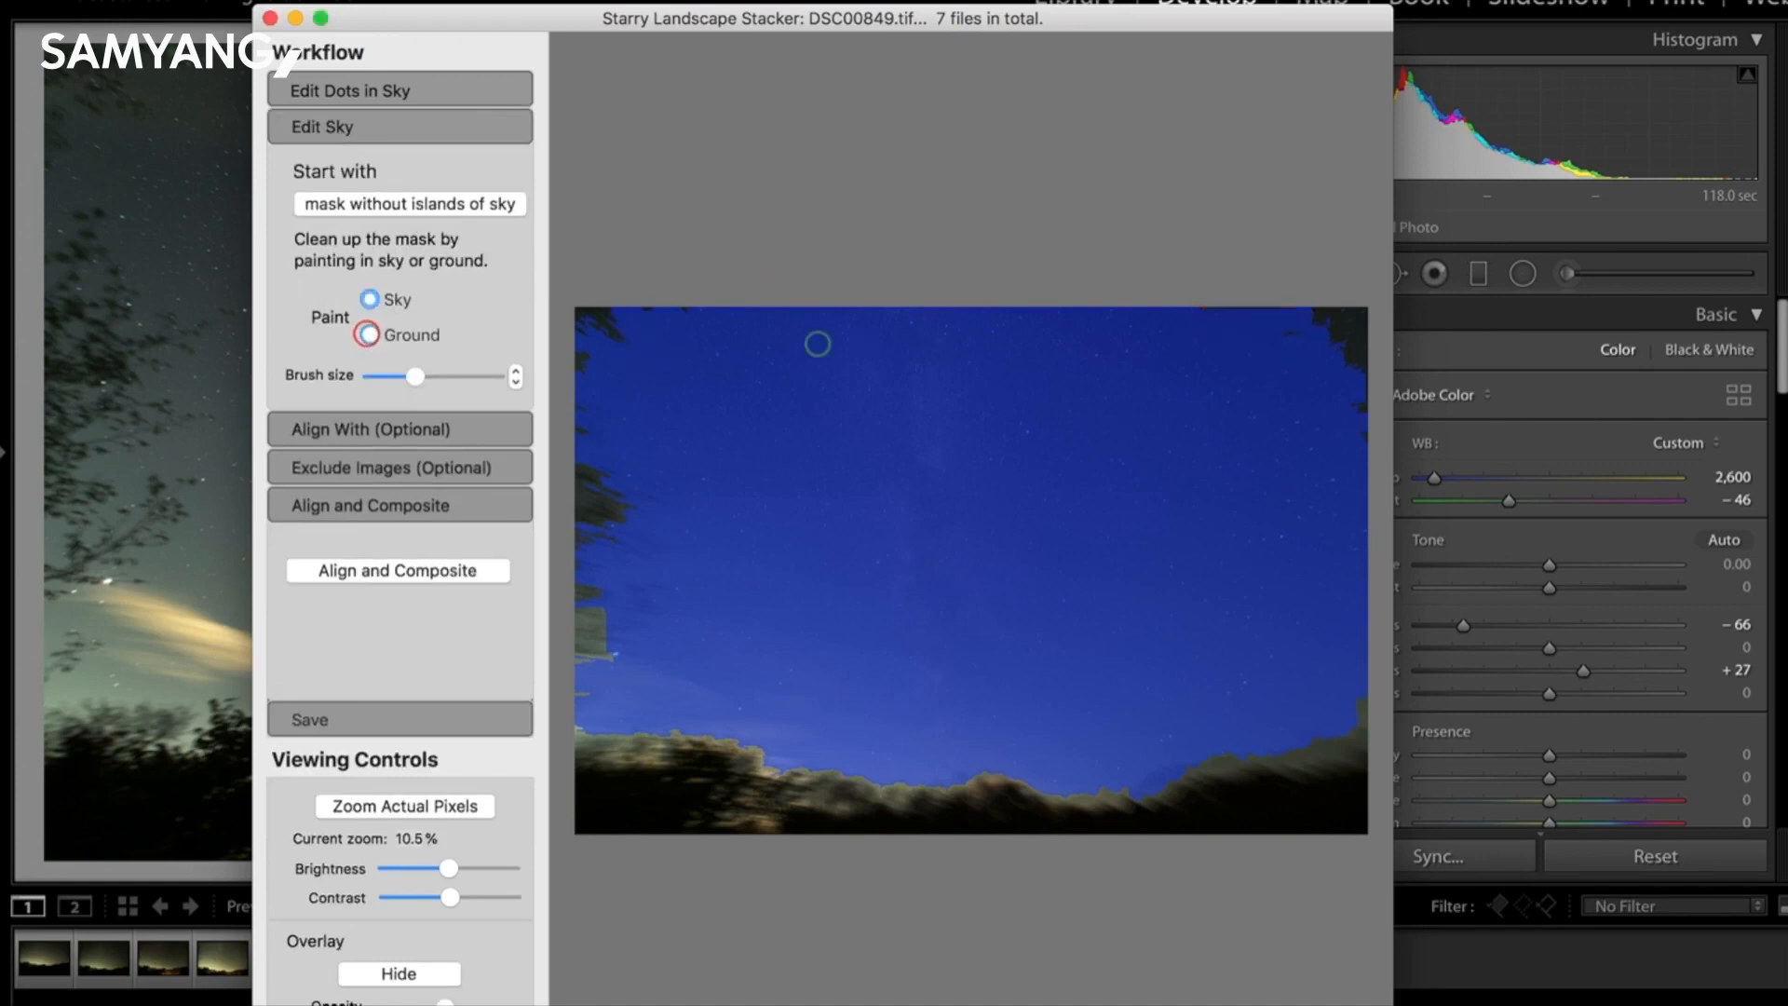
left_click_drag(1241, 318, 1185, 316)
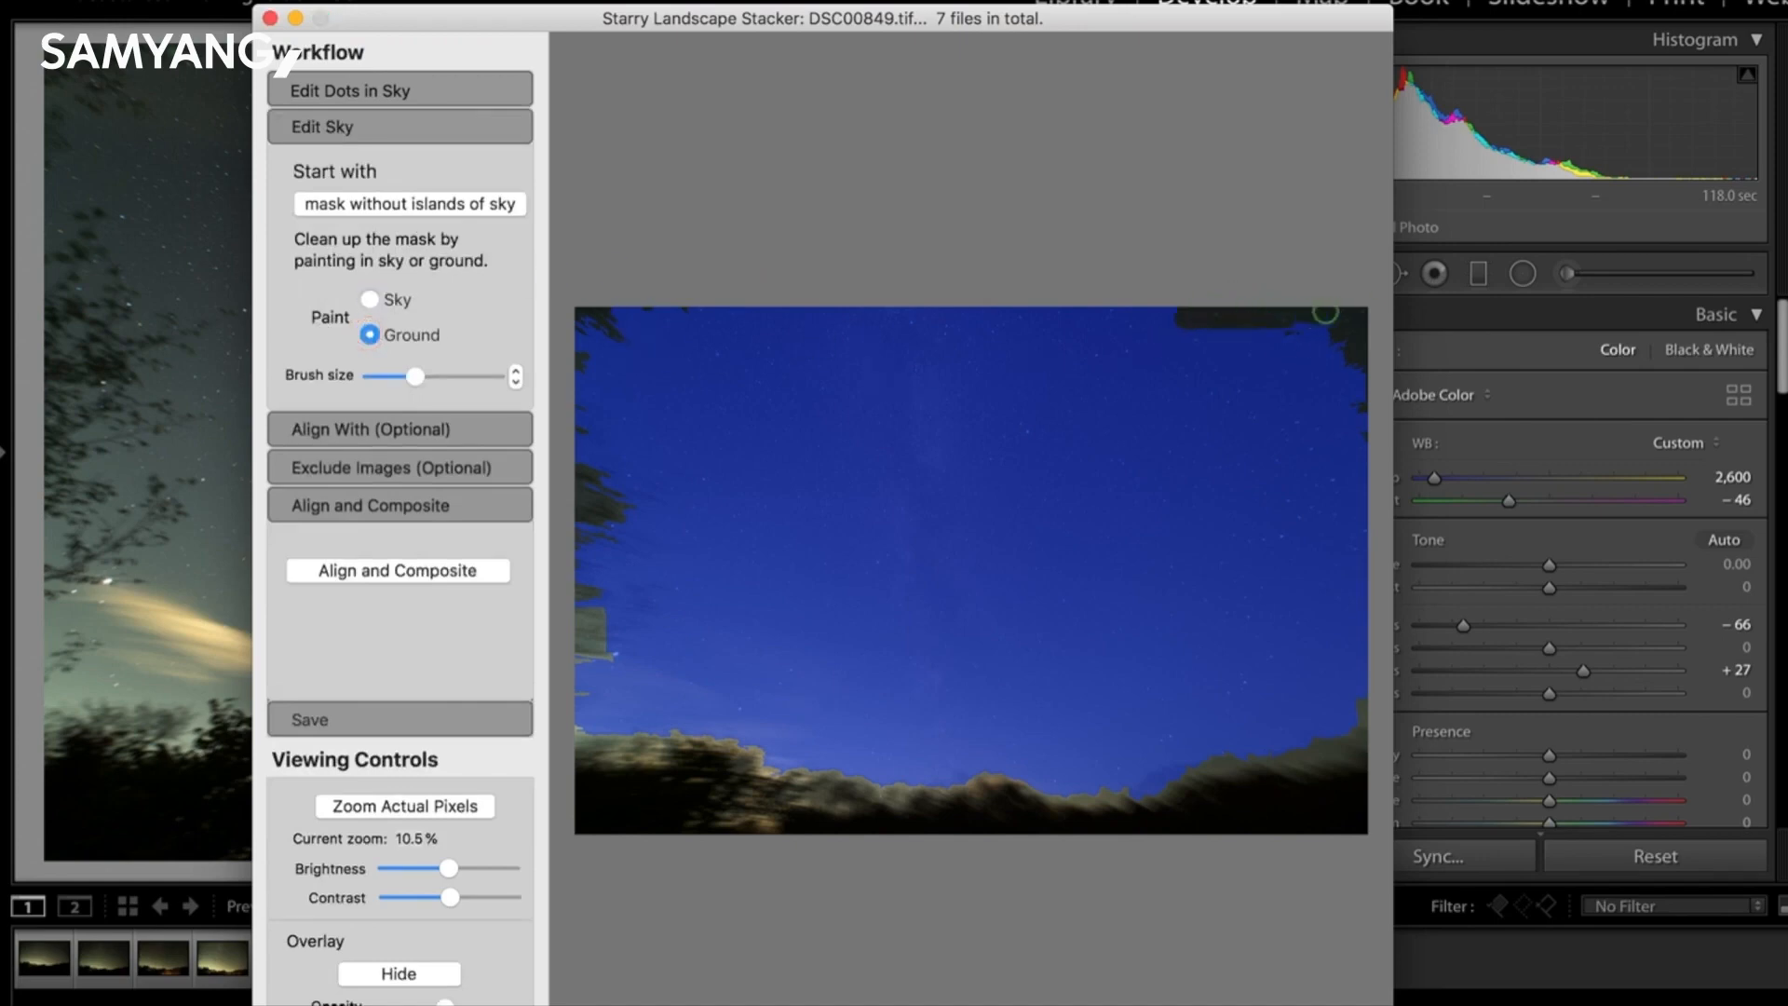
mouse_move(636, 662)
left_mouse_down()
mouse_move(656, 616)
mouse_move(597, 633)
mouse_move(643, 579)
mouse_move(593, 567)
mouse_move(596, 542)
mouse_move(643, 540)
mouse_move(581, 612)
mouse_move(601, 481)
mouse_move(659, 492)
mouse_move(591, 465)
mouse_move(675, 475)
mouse_move(588, 410)
mouse_move(569, 424)
mouse_move(604, 421)
mouse_move(613, 384)
mouse_move(648, 429)
mouse_move(652, 322)
left_mouse_up()
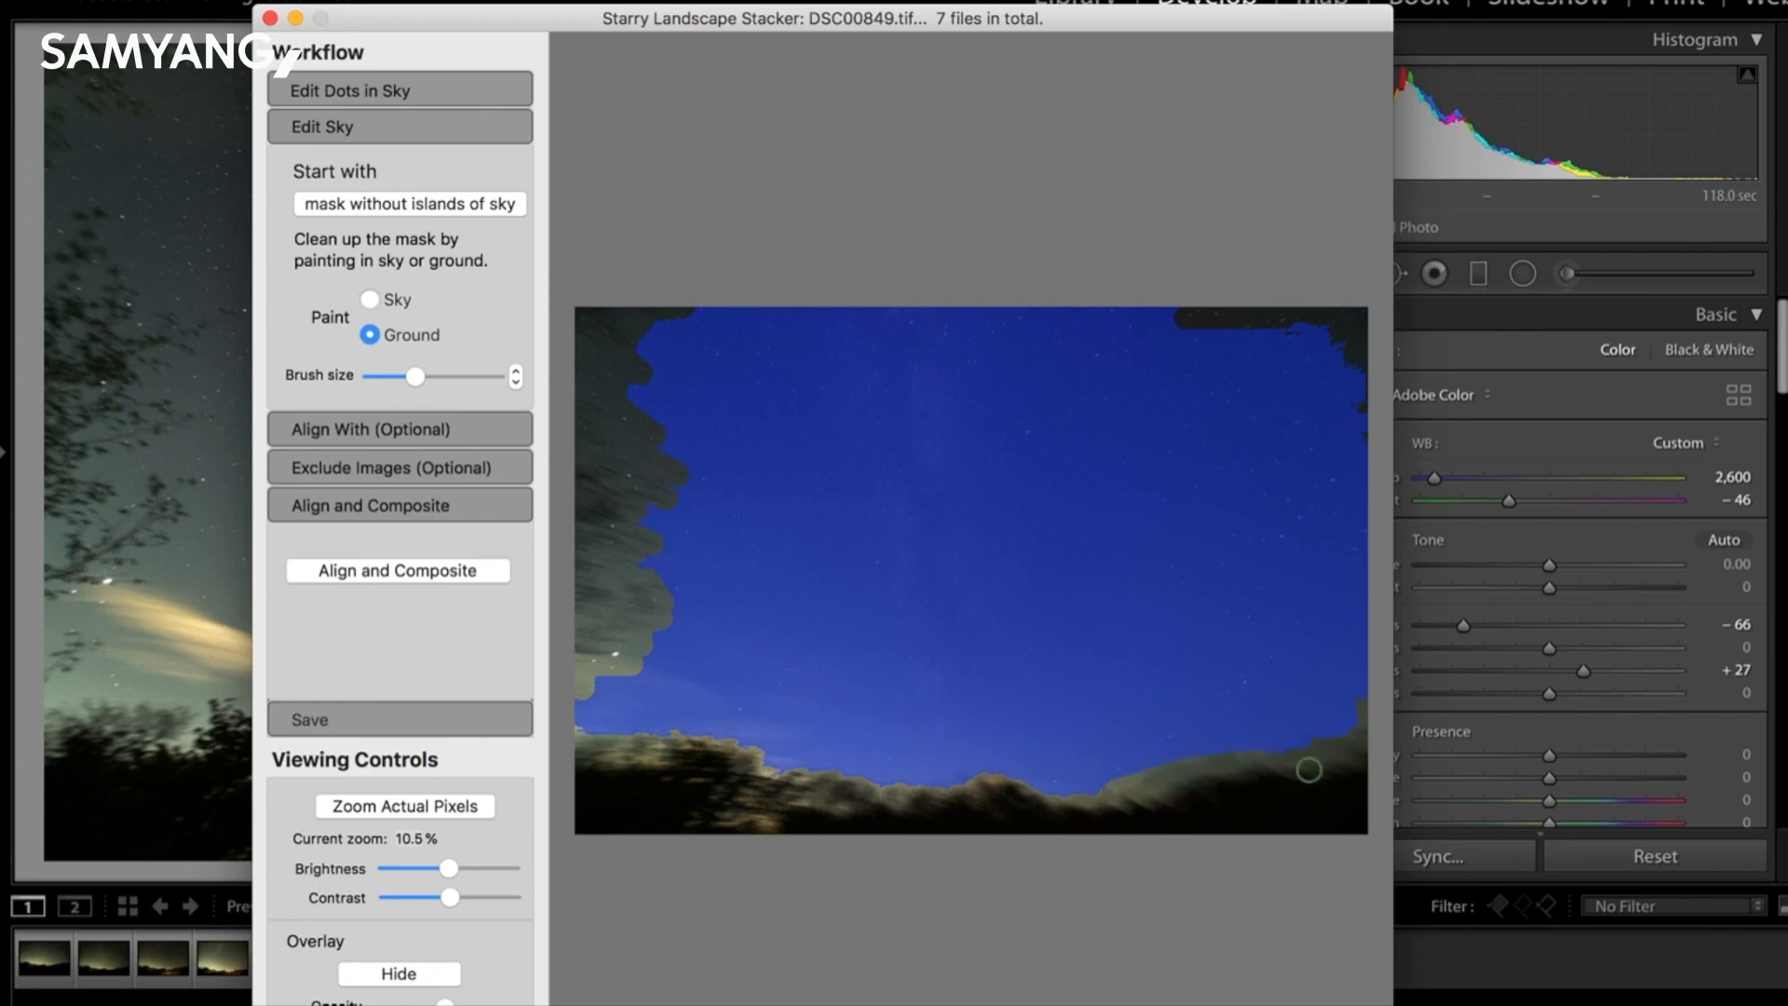
mouse_move(577, 743)
left_mouse_down()
mouse_move(790, 754)
mouse_move(925, 796)
left_mouse_up()
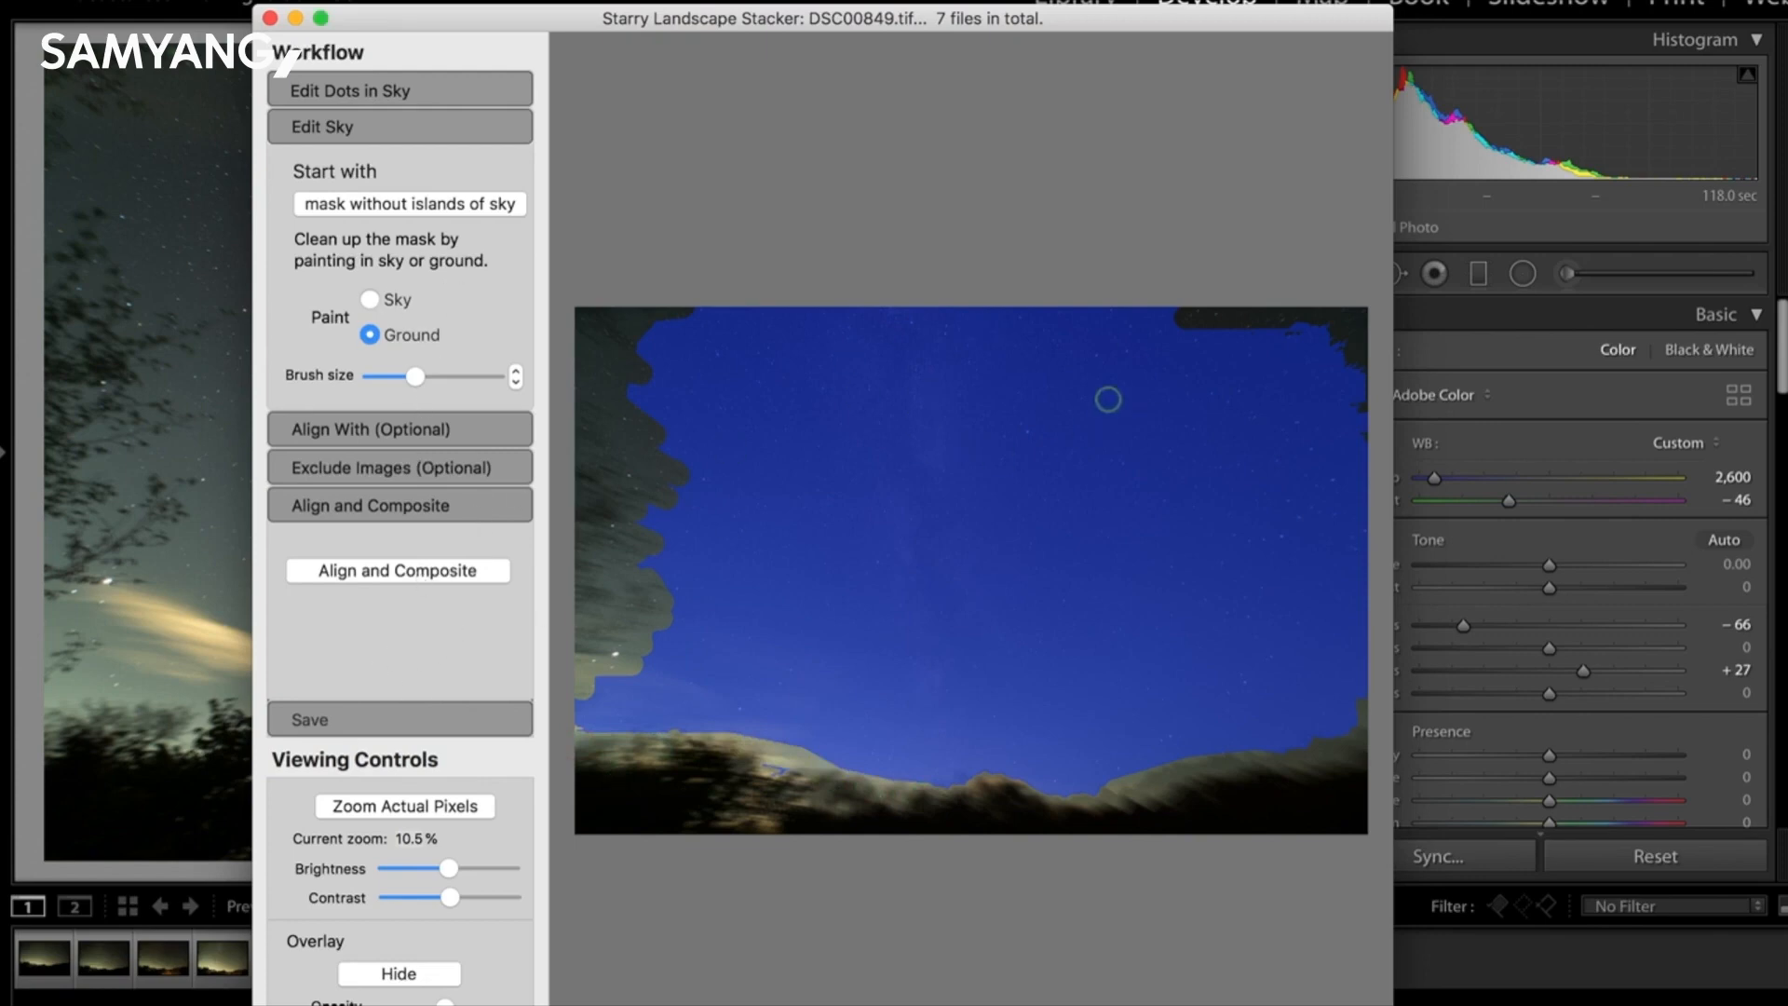
Paint the upper-right corner of the mask as sky, and align and composite the frames.
left_click(369, 299)
mouse_move(1194, 313)
left_mouse_down()
mouse_move(1218, 346)
mouse_move(1344, 316)
mouse_move(1303, 344)
mouse_move(1374, 355)
mouse_move(1357, 368)
mouse_move(1365, 409)
mouse_move(1344, 346)
mouse_move(1340, 394)
left_mouse_up()
left_click(396, 570)
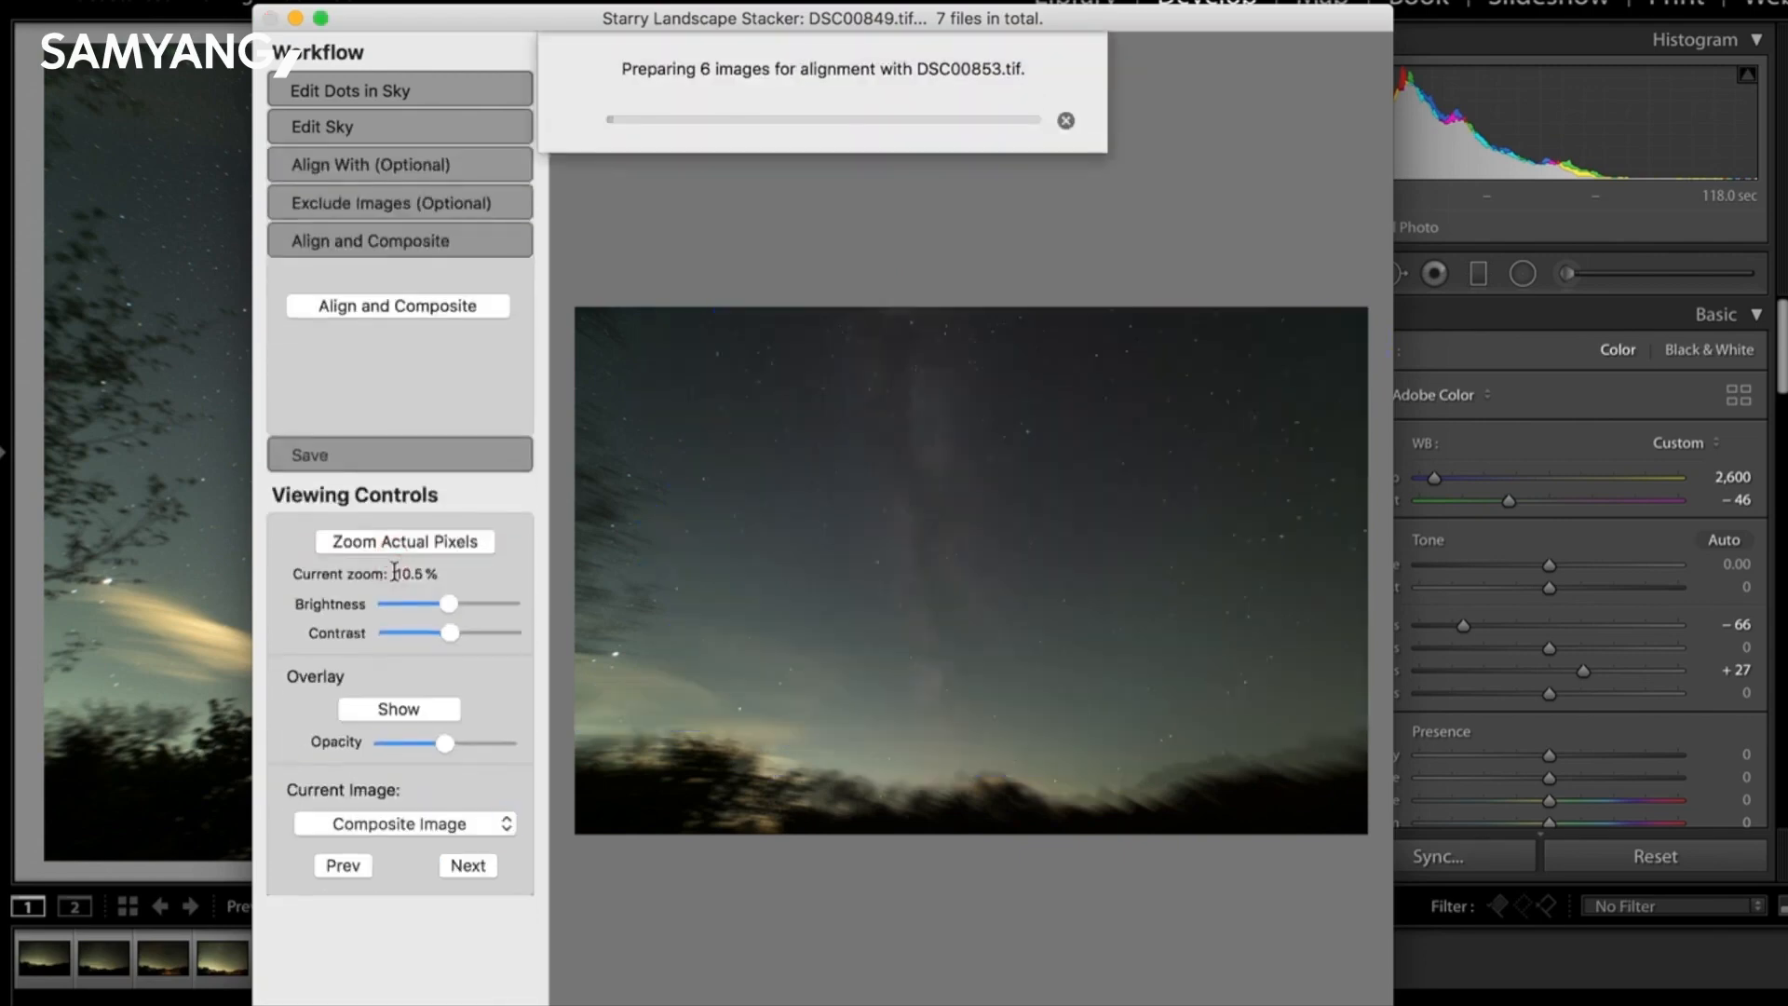
Save the composite to the Desktop as DSC00849-Mean Min Hor Noise, replacing the existing file.
left_click(389, 395)
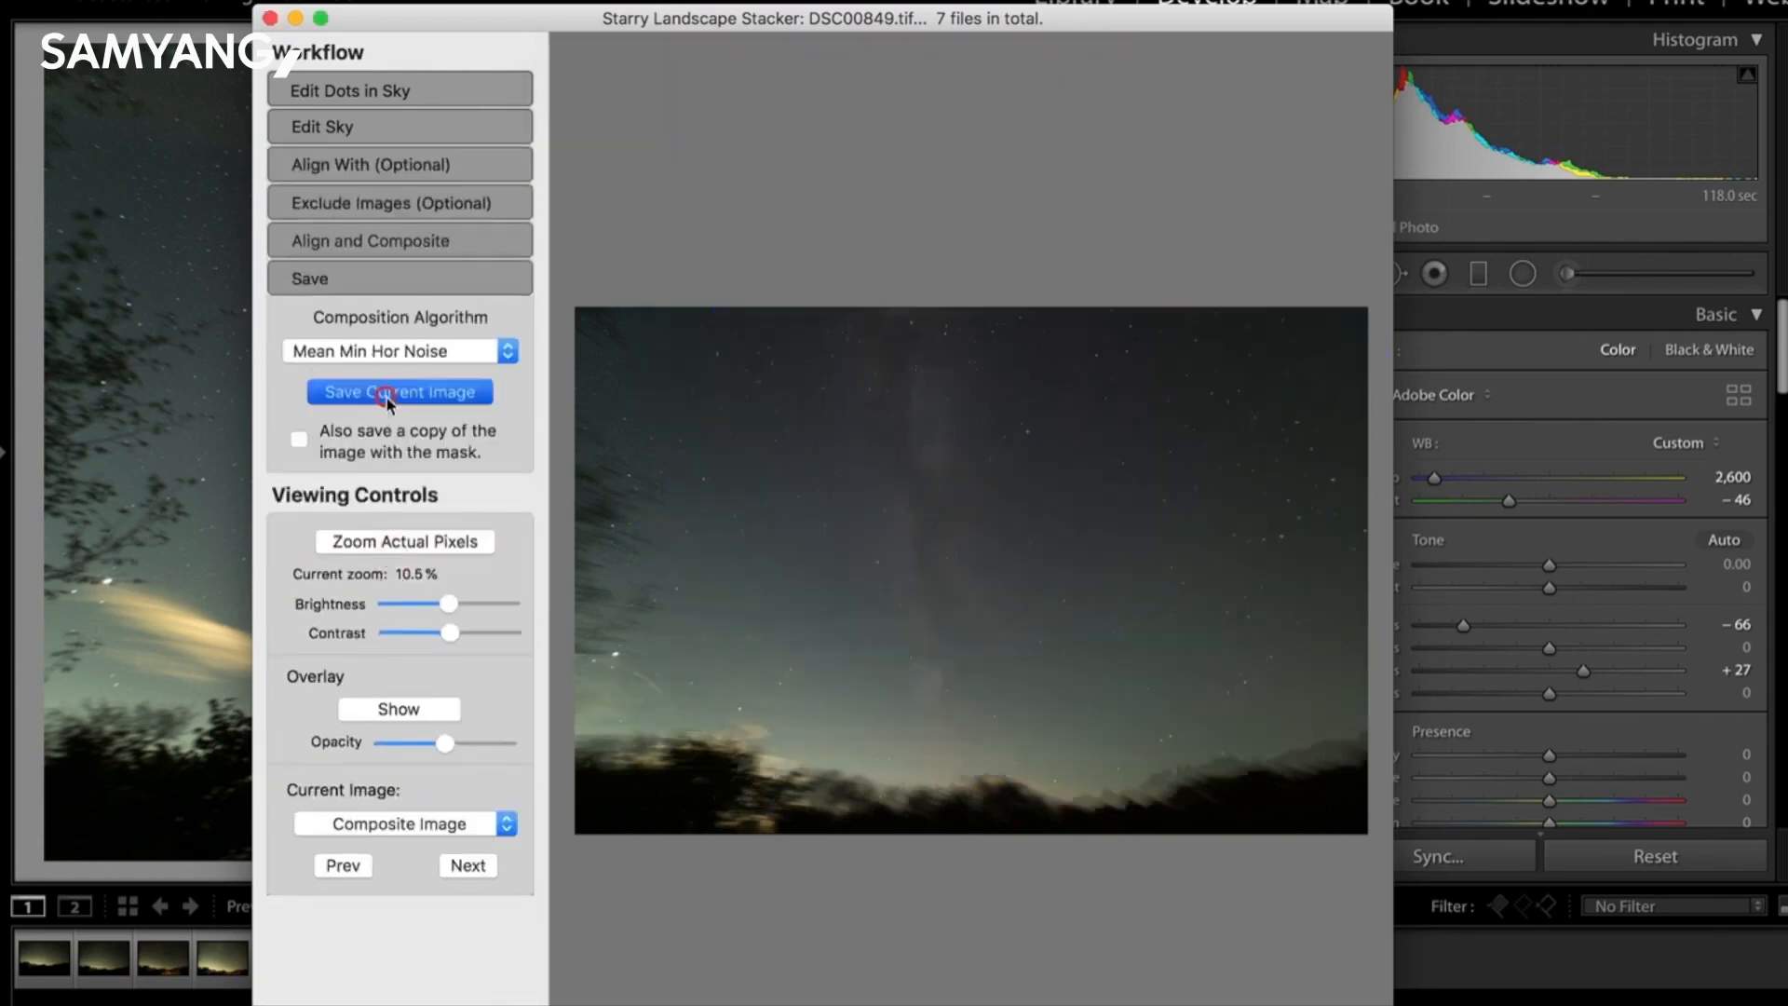
left_click(792, 142)
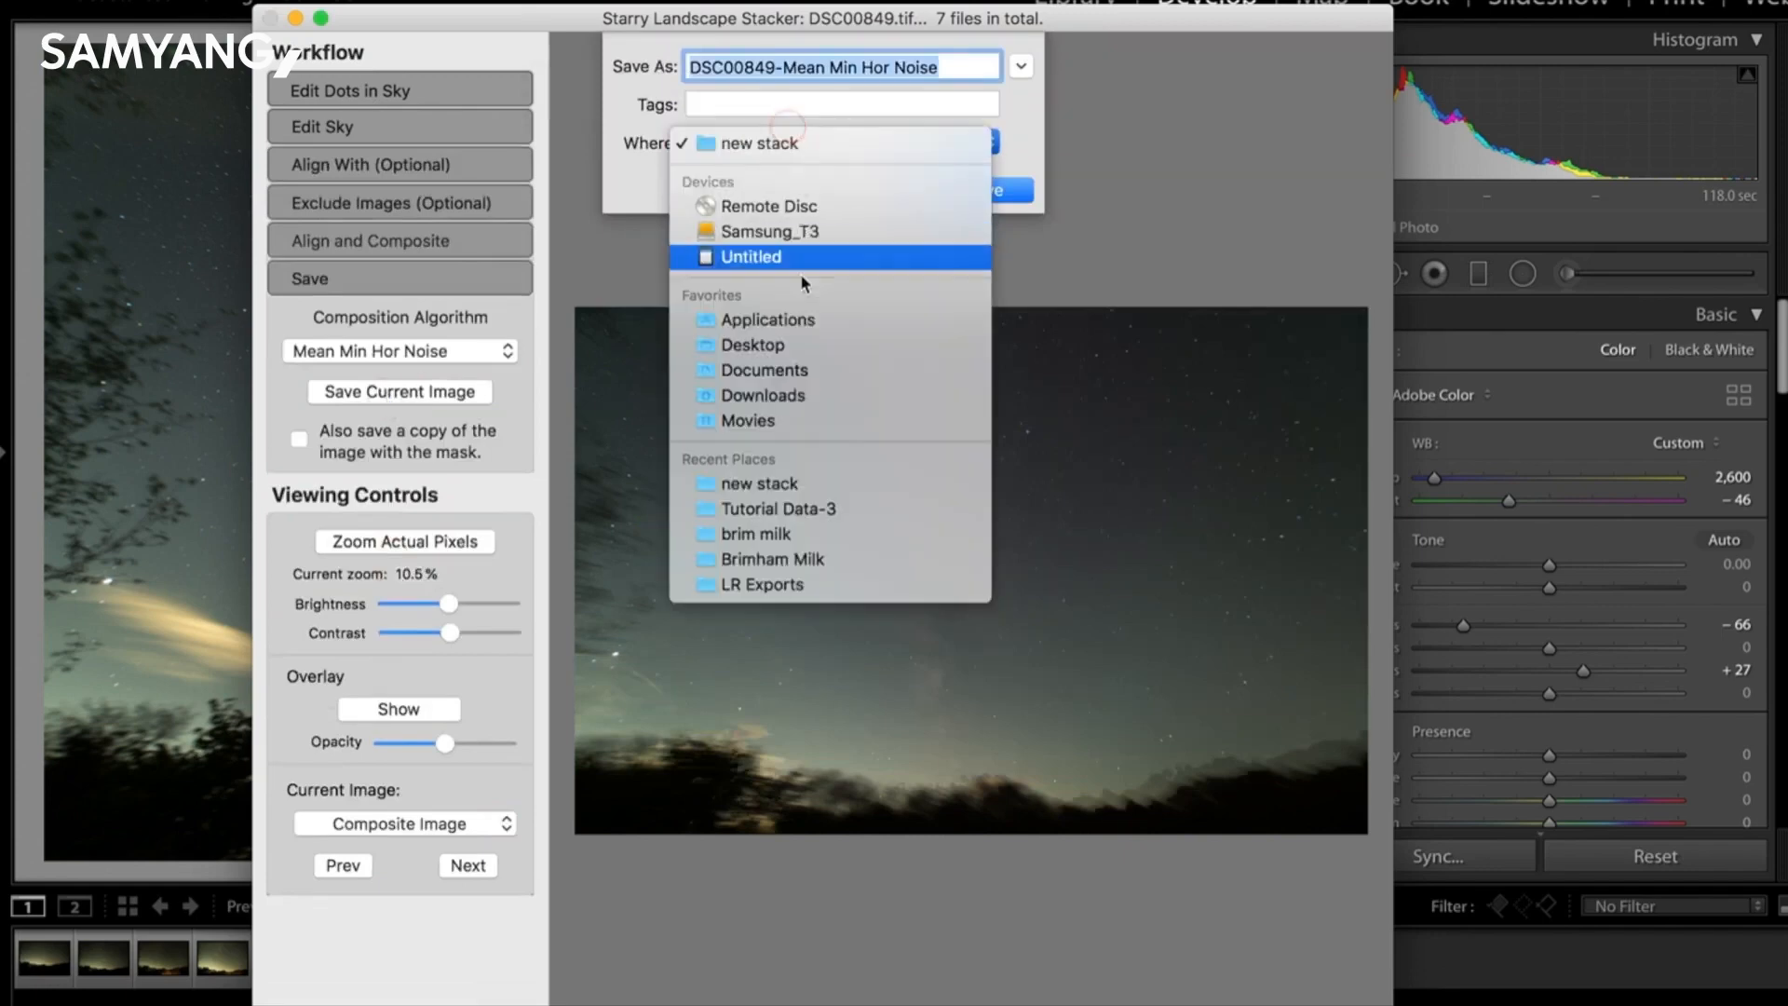
left_click(794, 348)
left_click(978, 191)
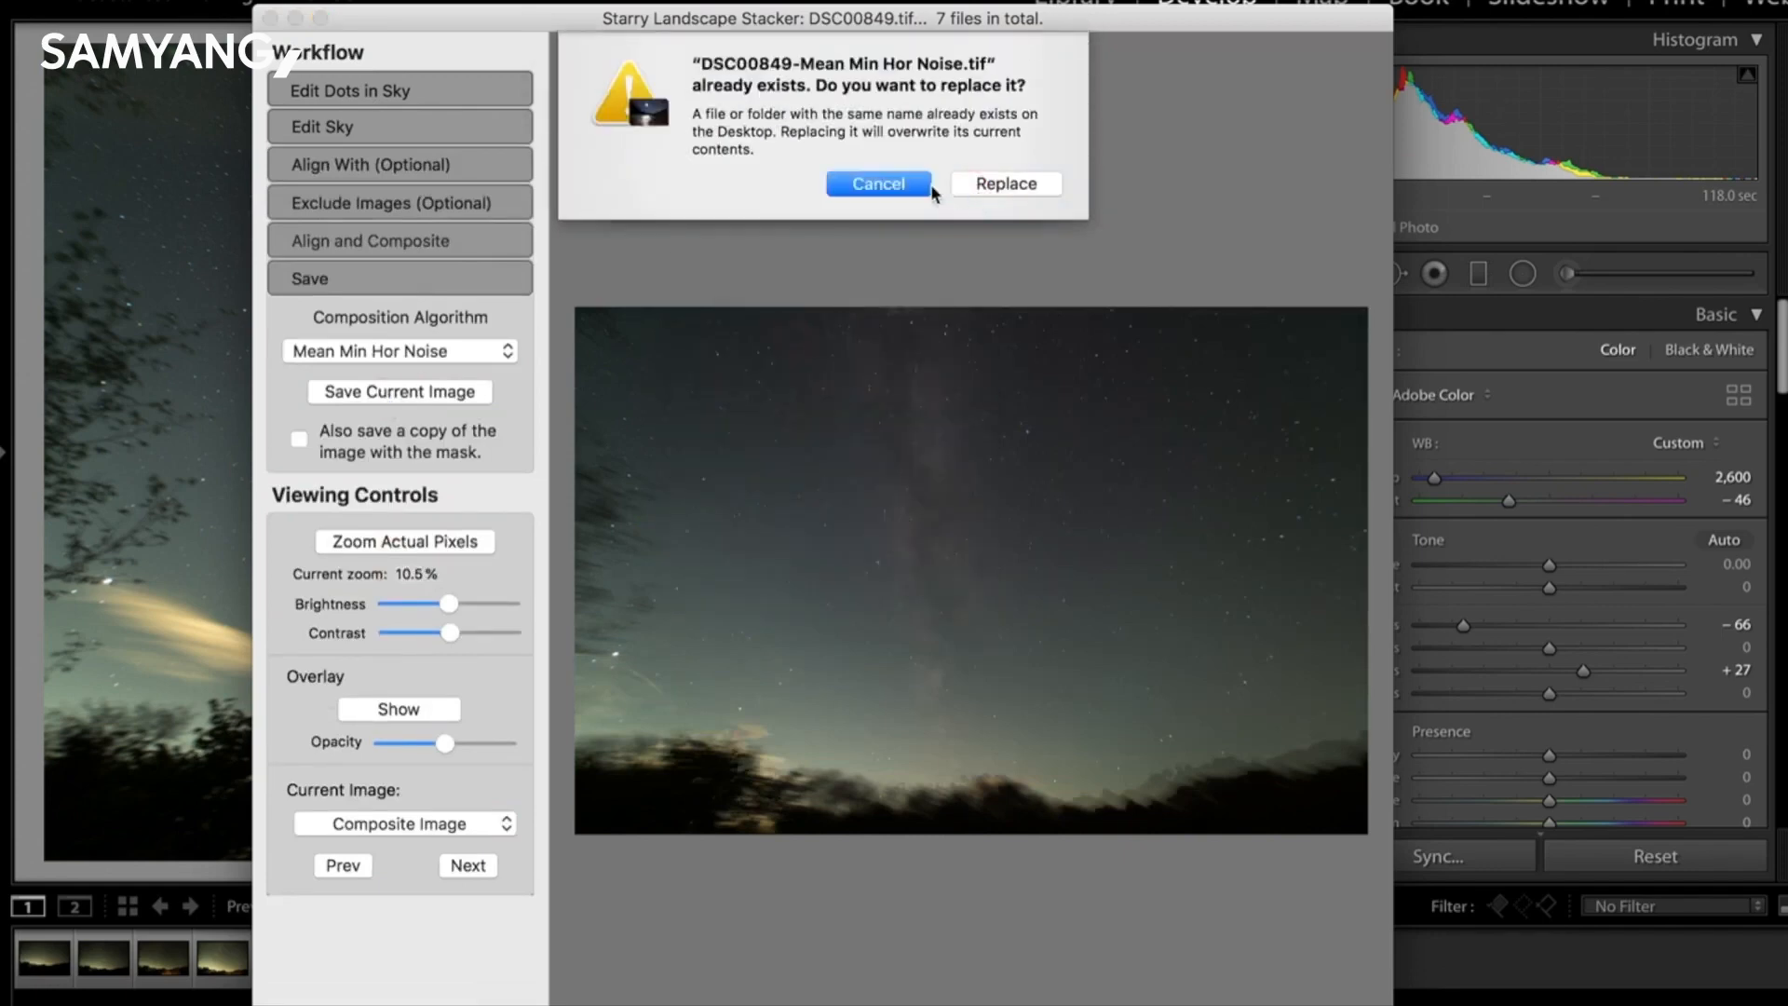
left_click(1020, 185)
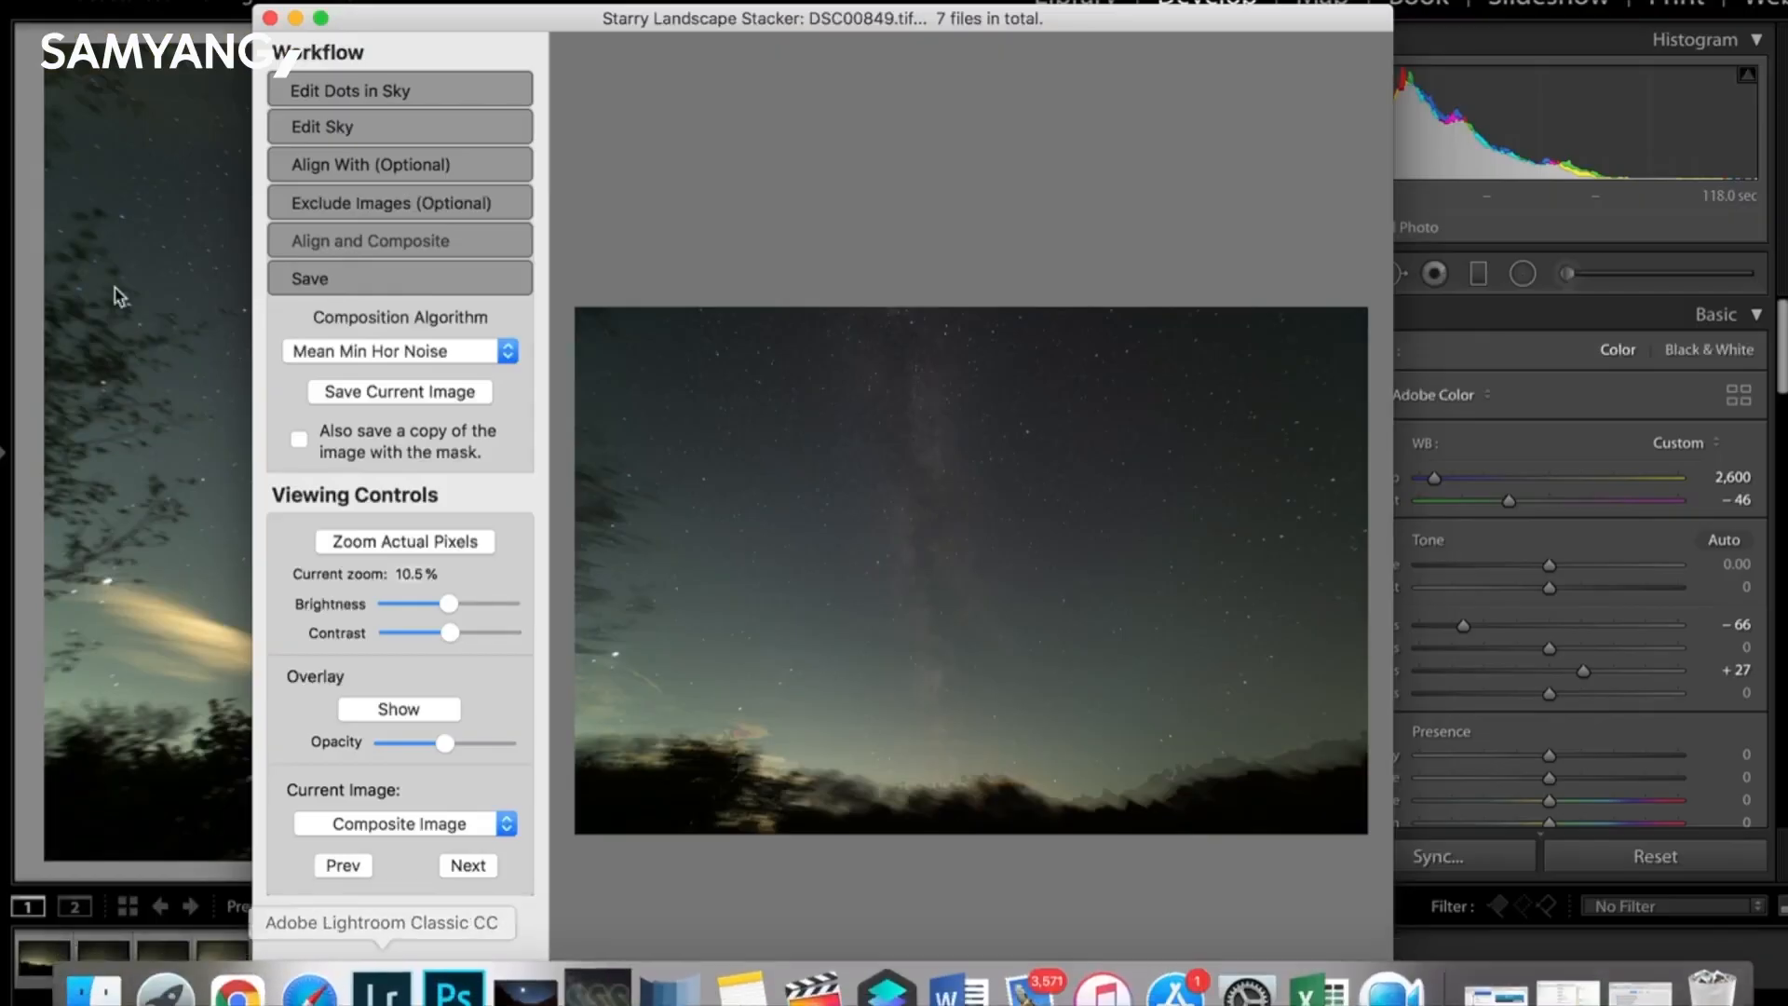
Return to Lightroom and open the seven selected frames as layers in one Photoshop document.
left_click(296, 18)
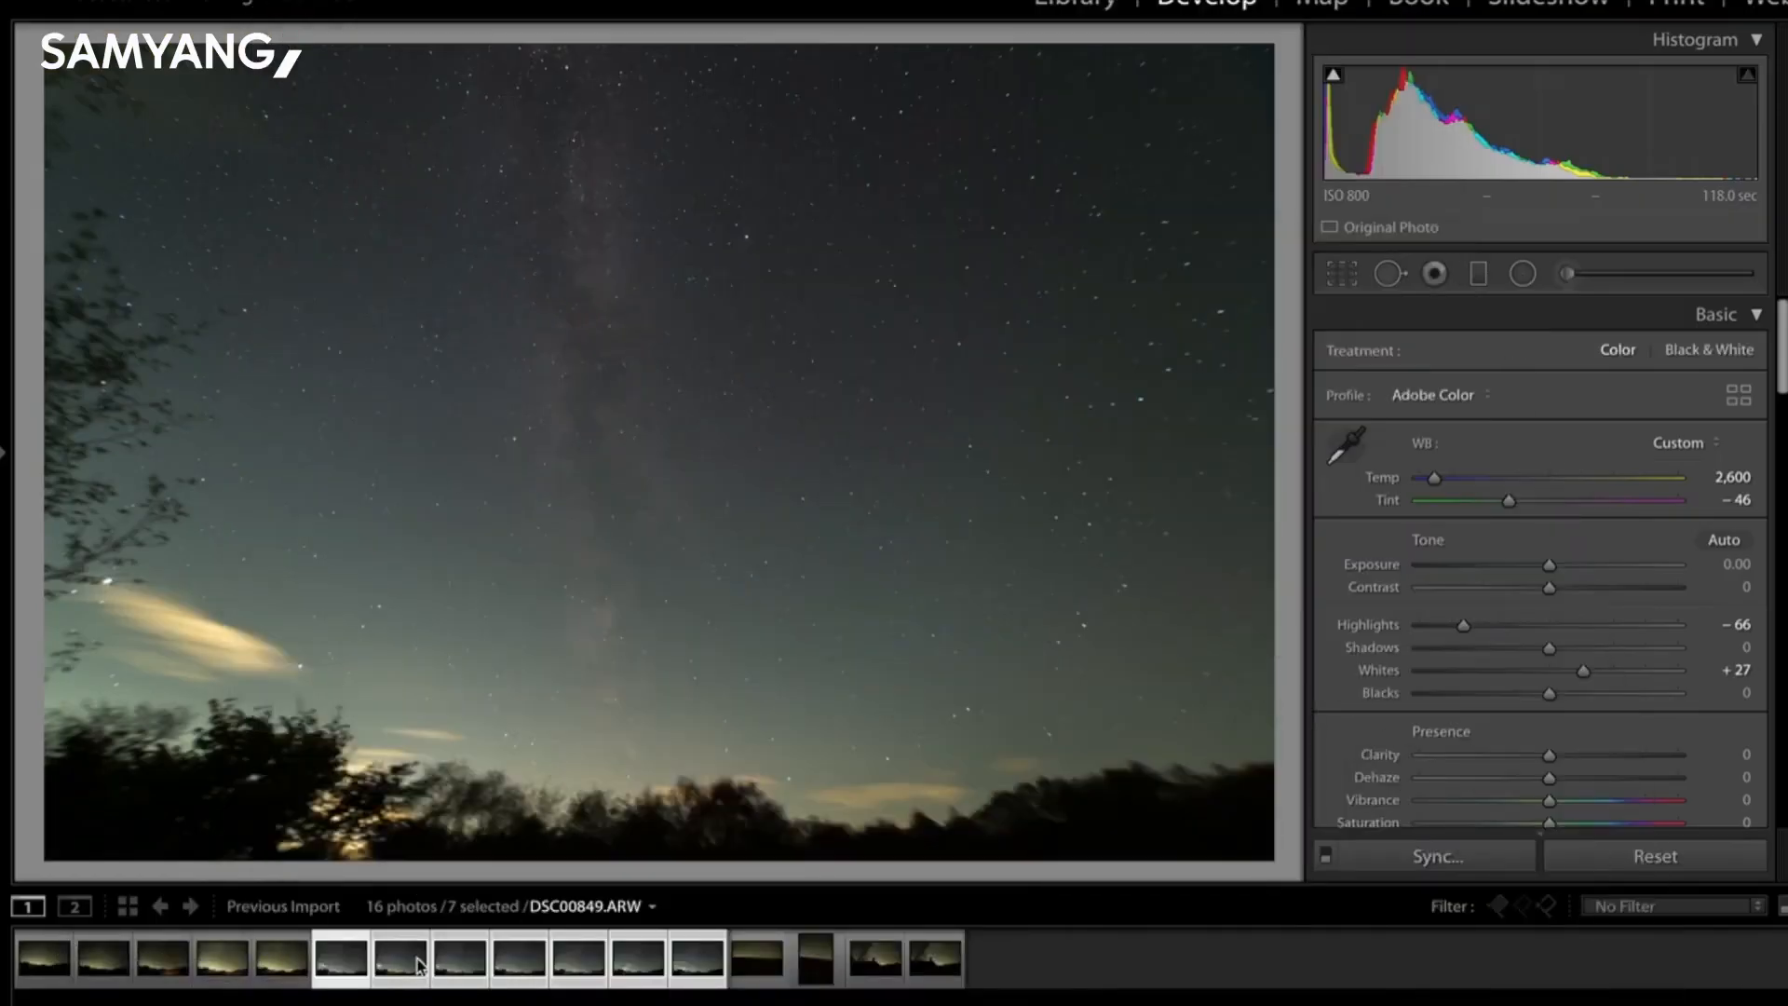
right_click(694, 964)
mouse_move(838, 453)
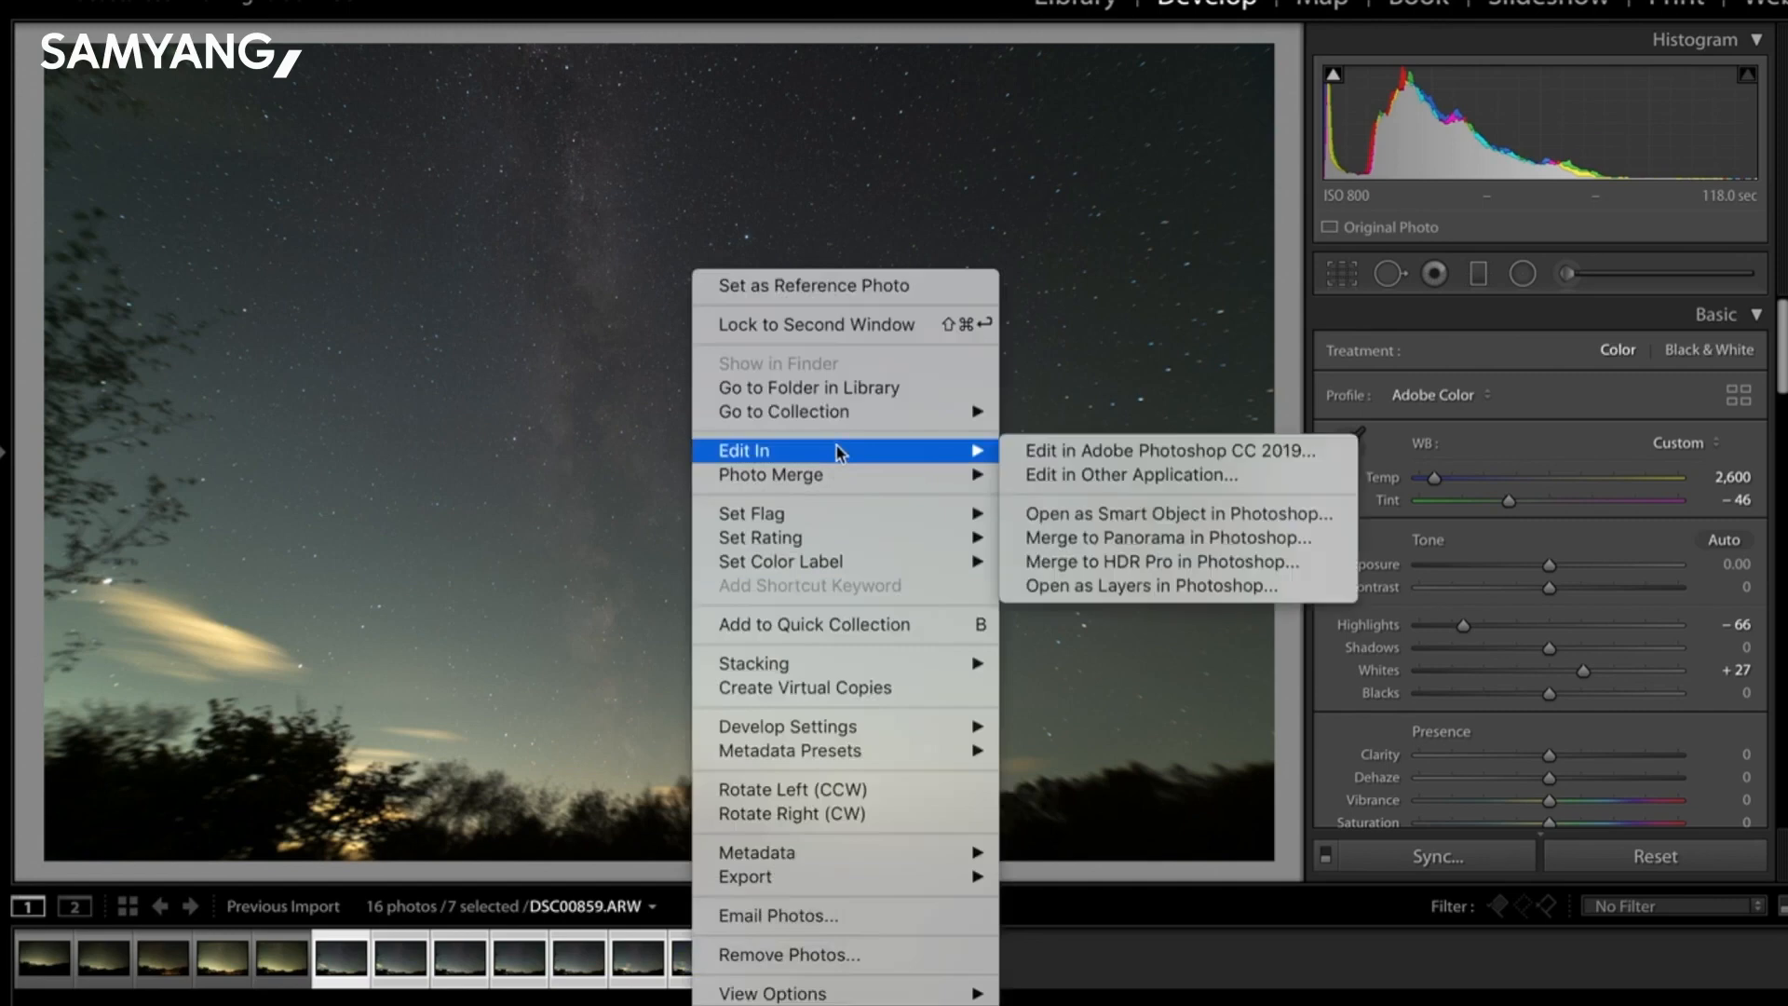
left_click(1235, 585)
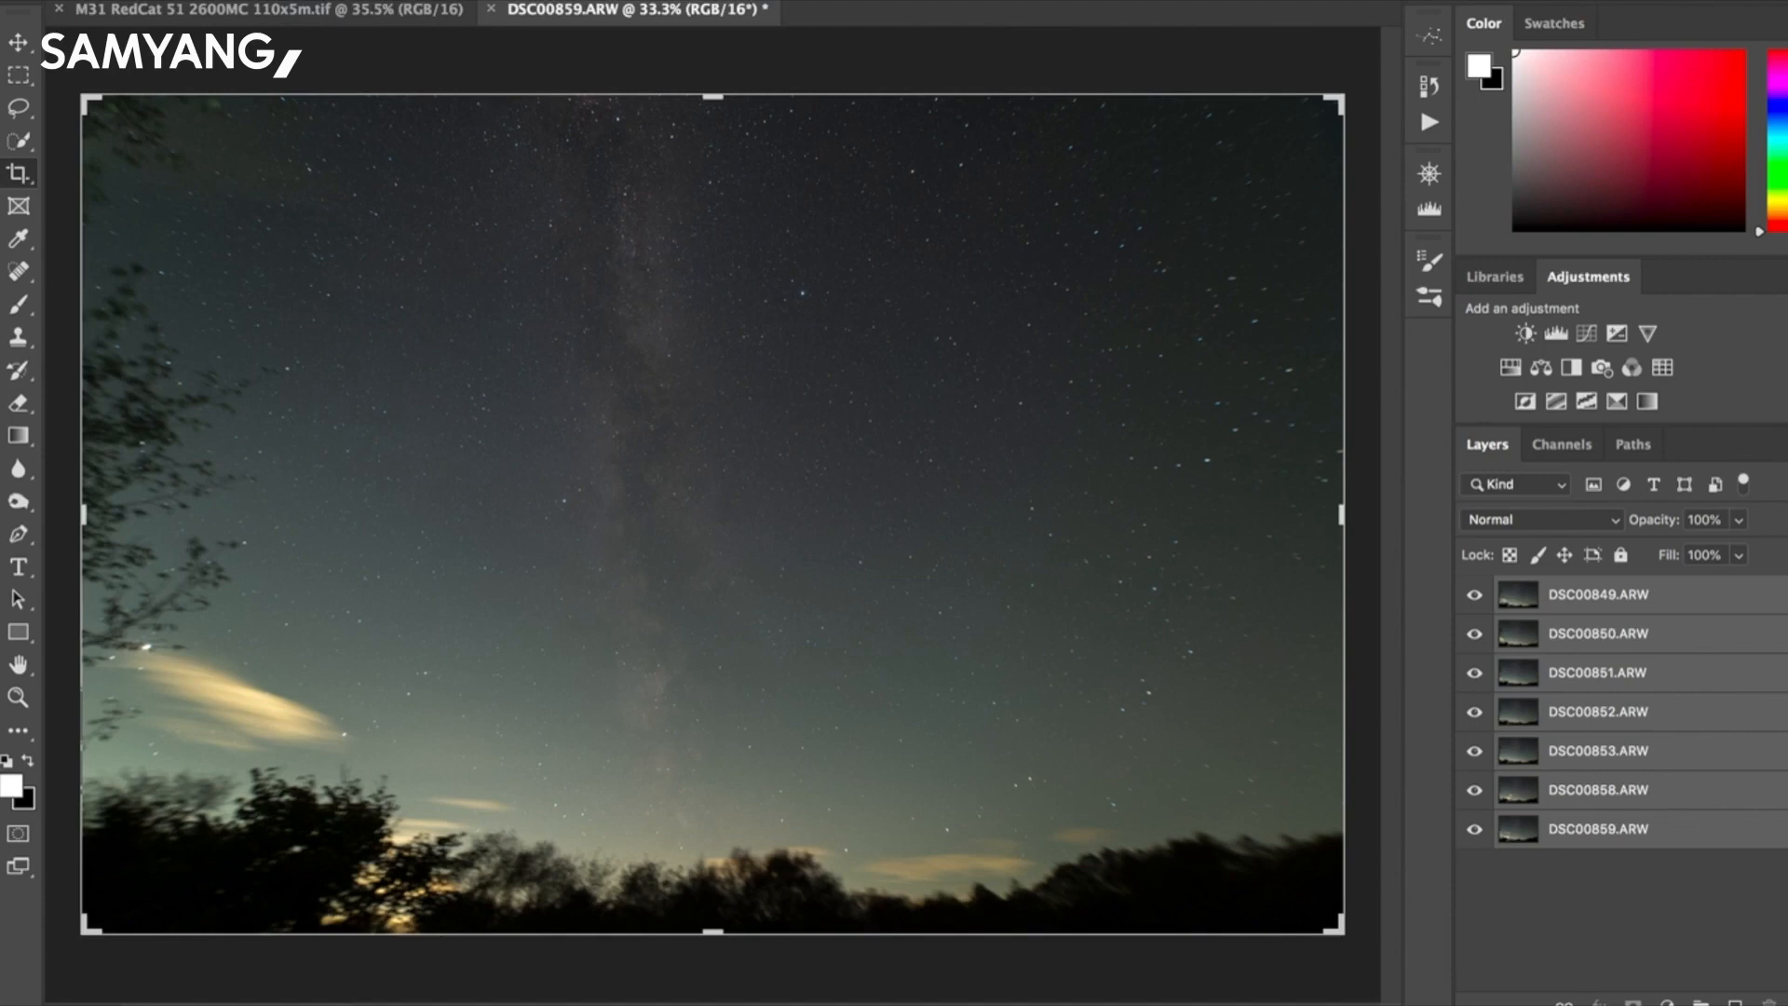
Auto-align the seven layers using the Auto projection, without lens correction.
left_click(273, 1)
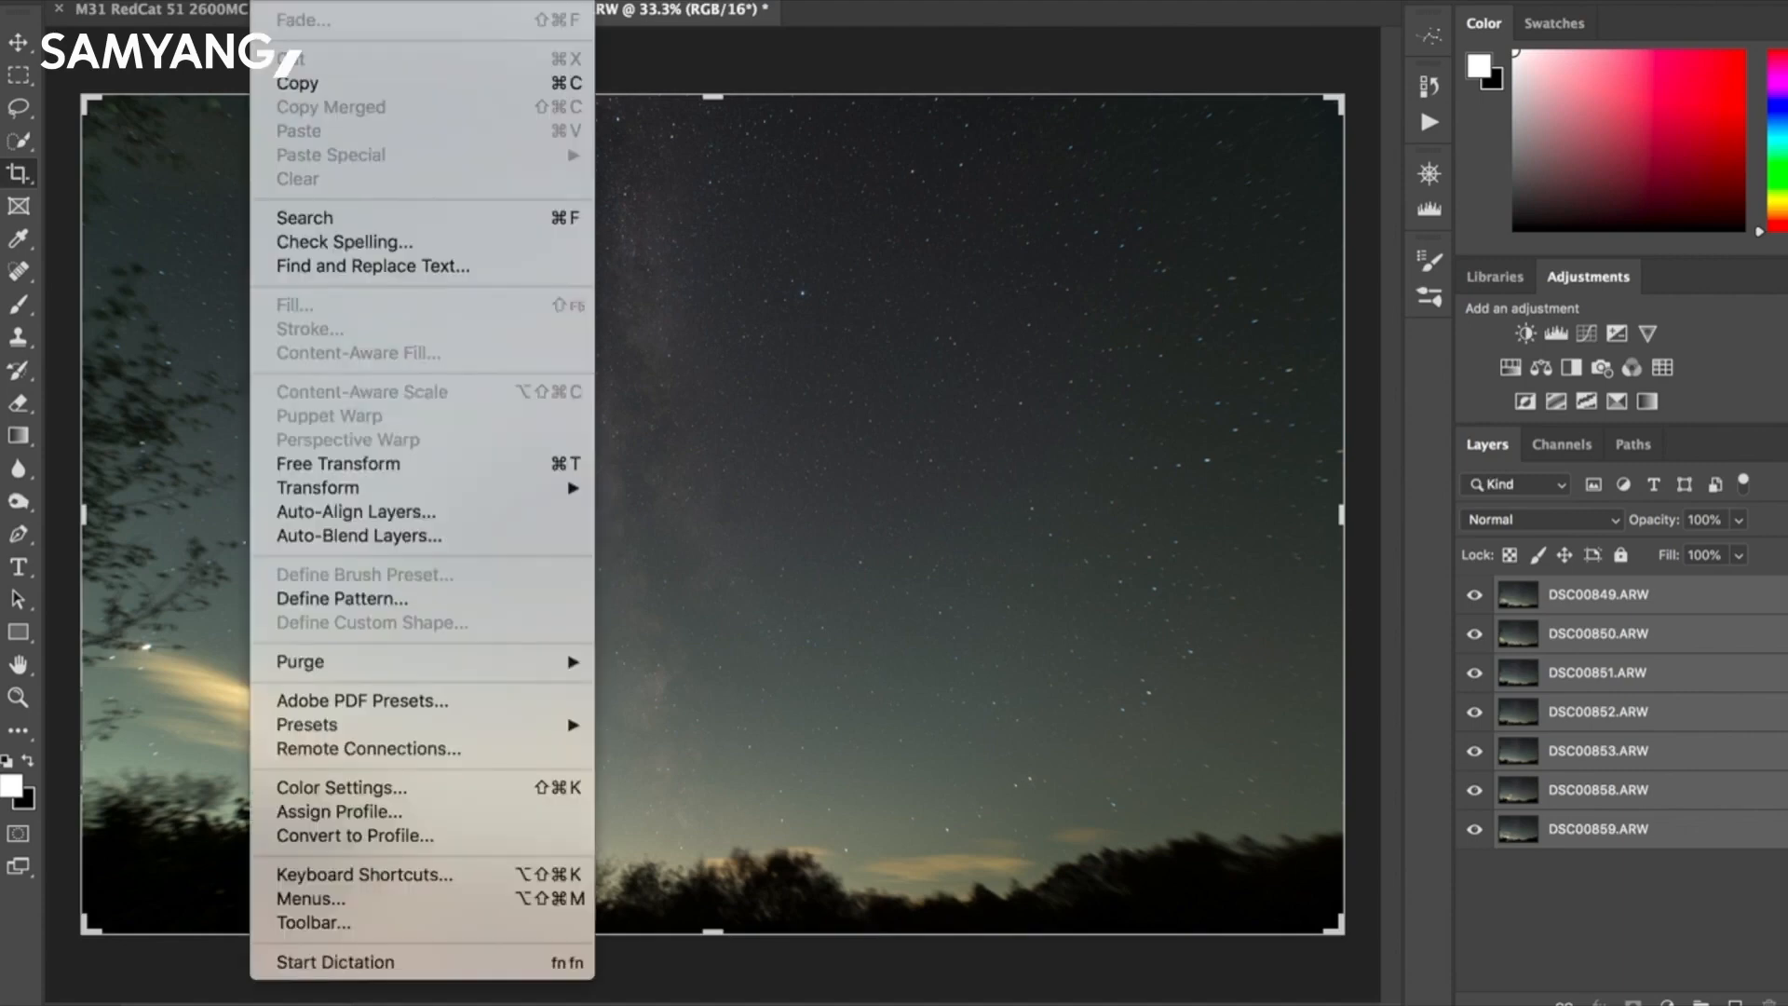
left_click(401, 511)
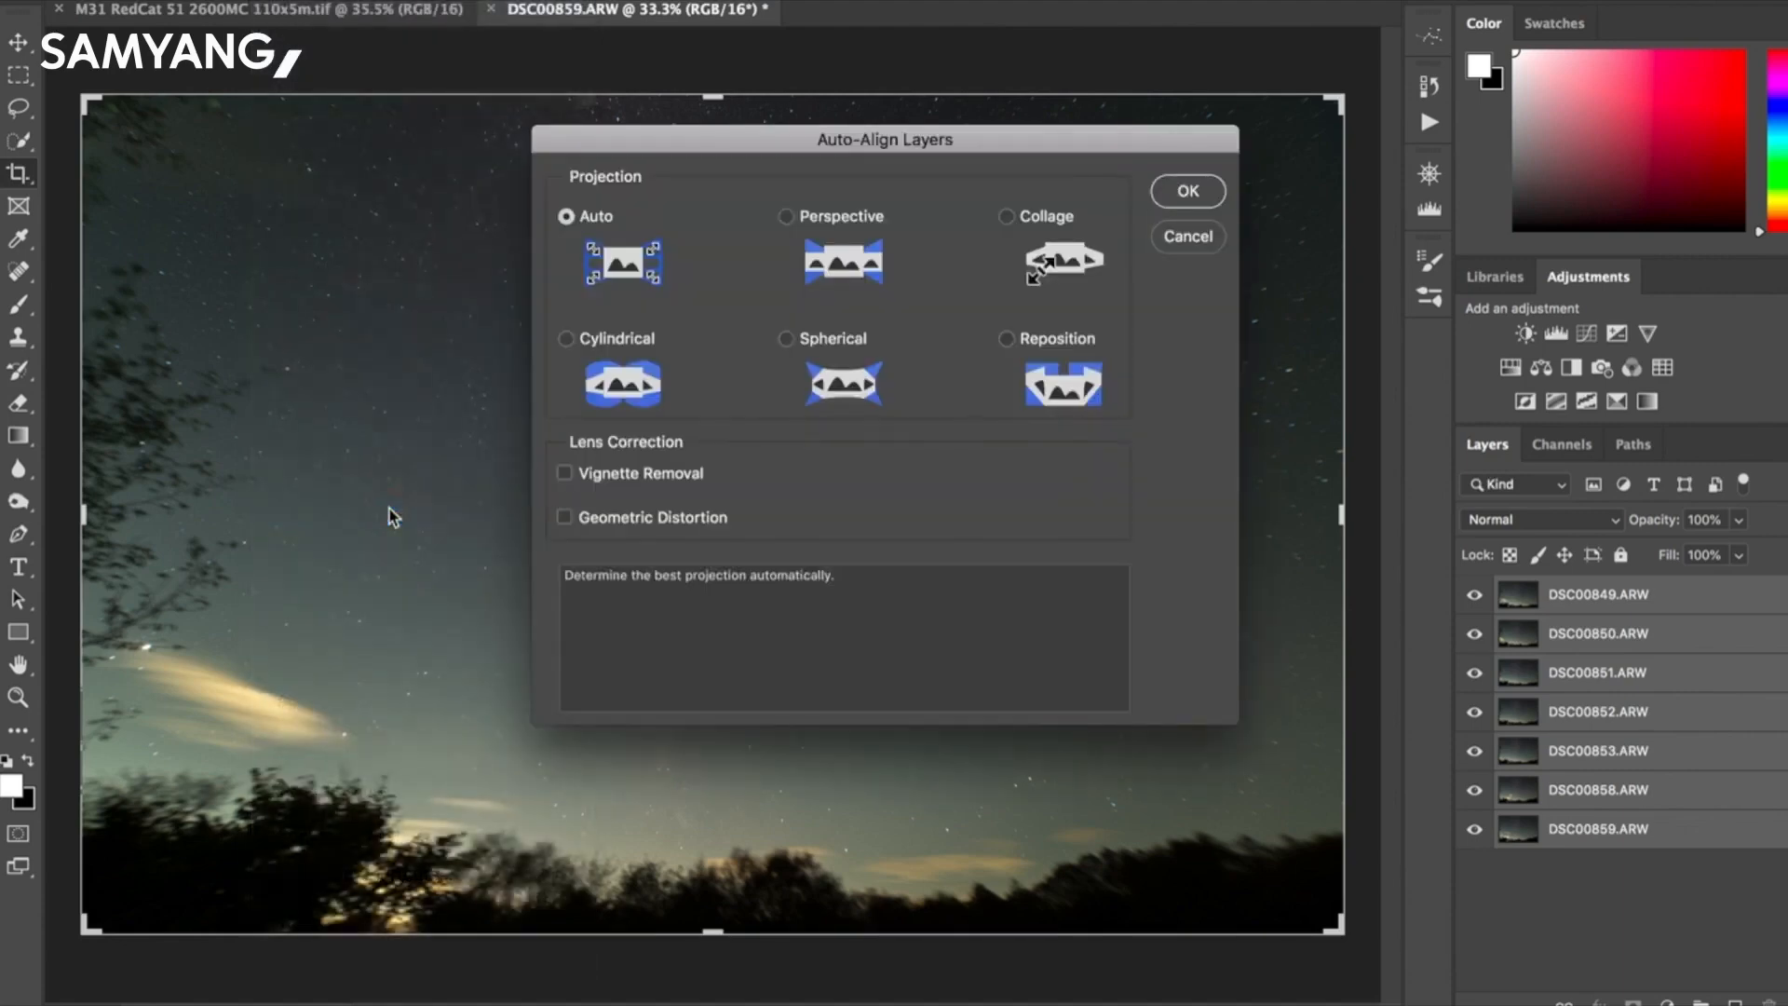
left_click(1190, 194)
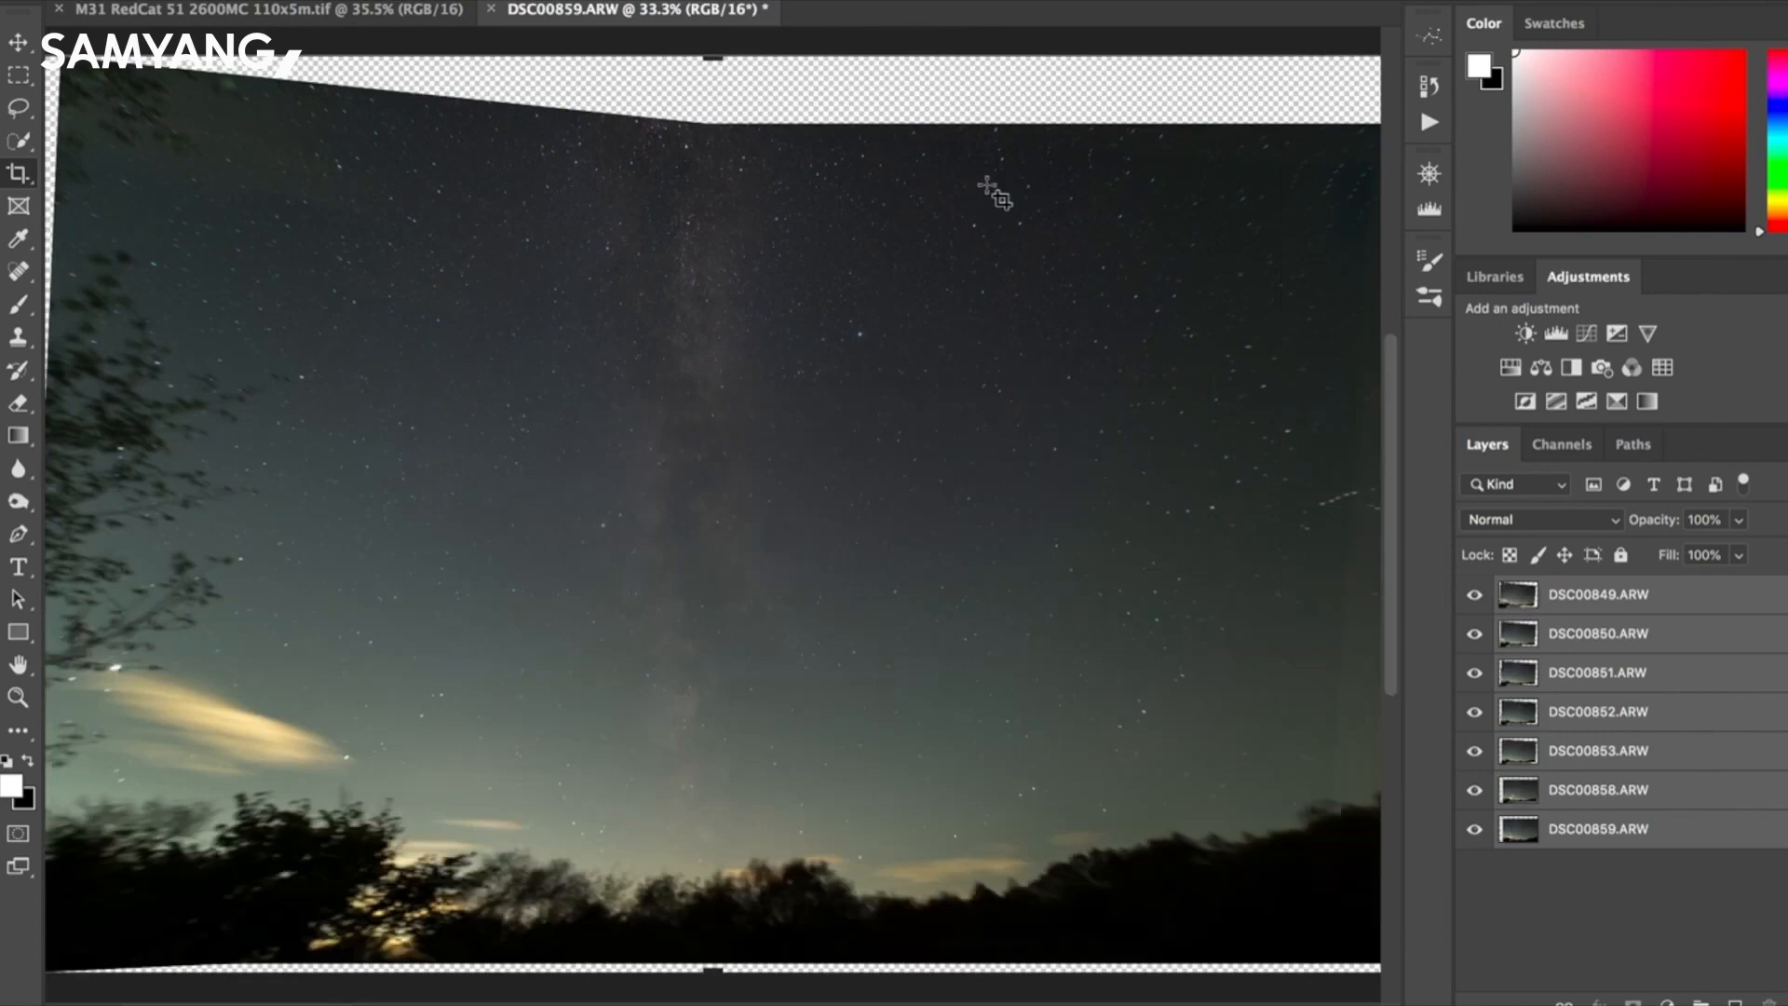
Convert the seven aligned layers into a single smart object.
left_click(334, 0)
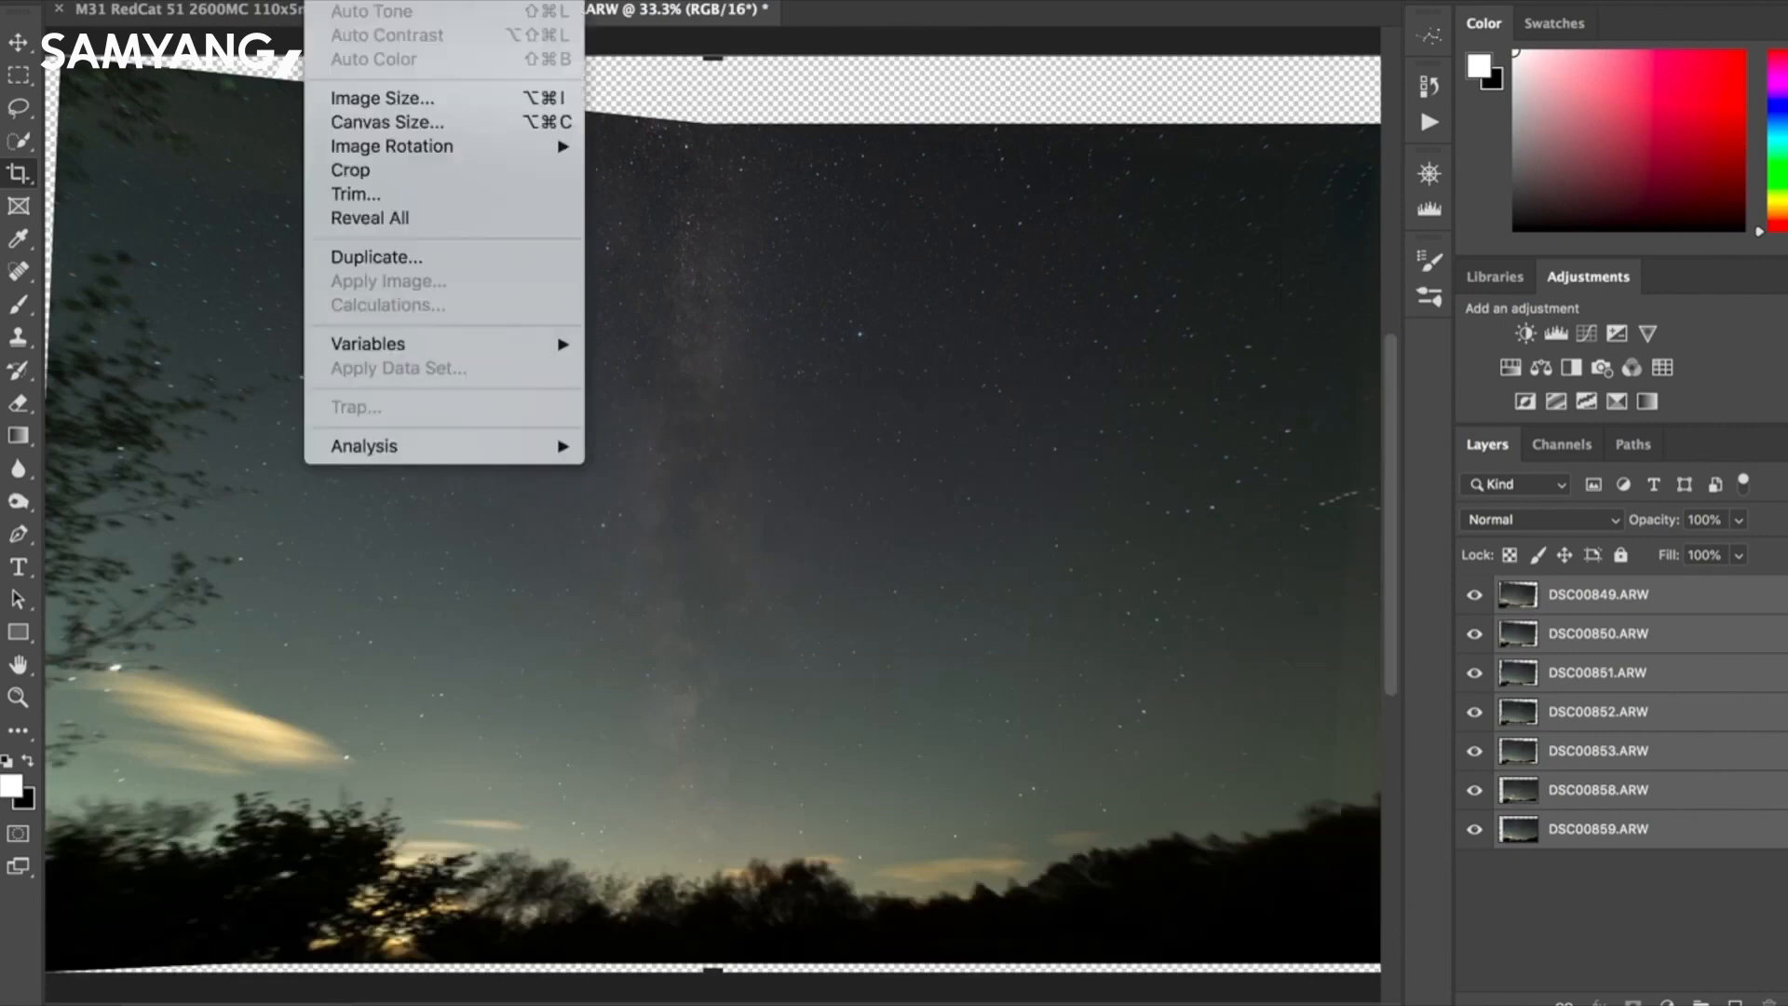
mouse_move(406, 0)
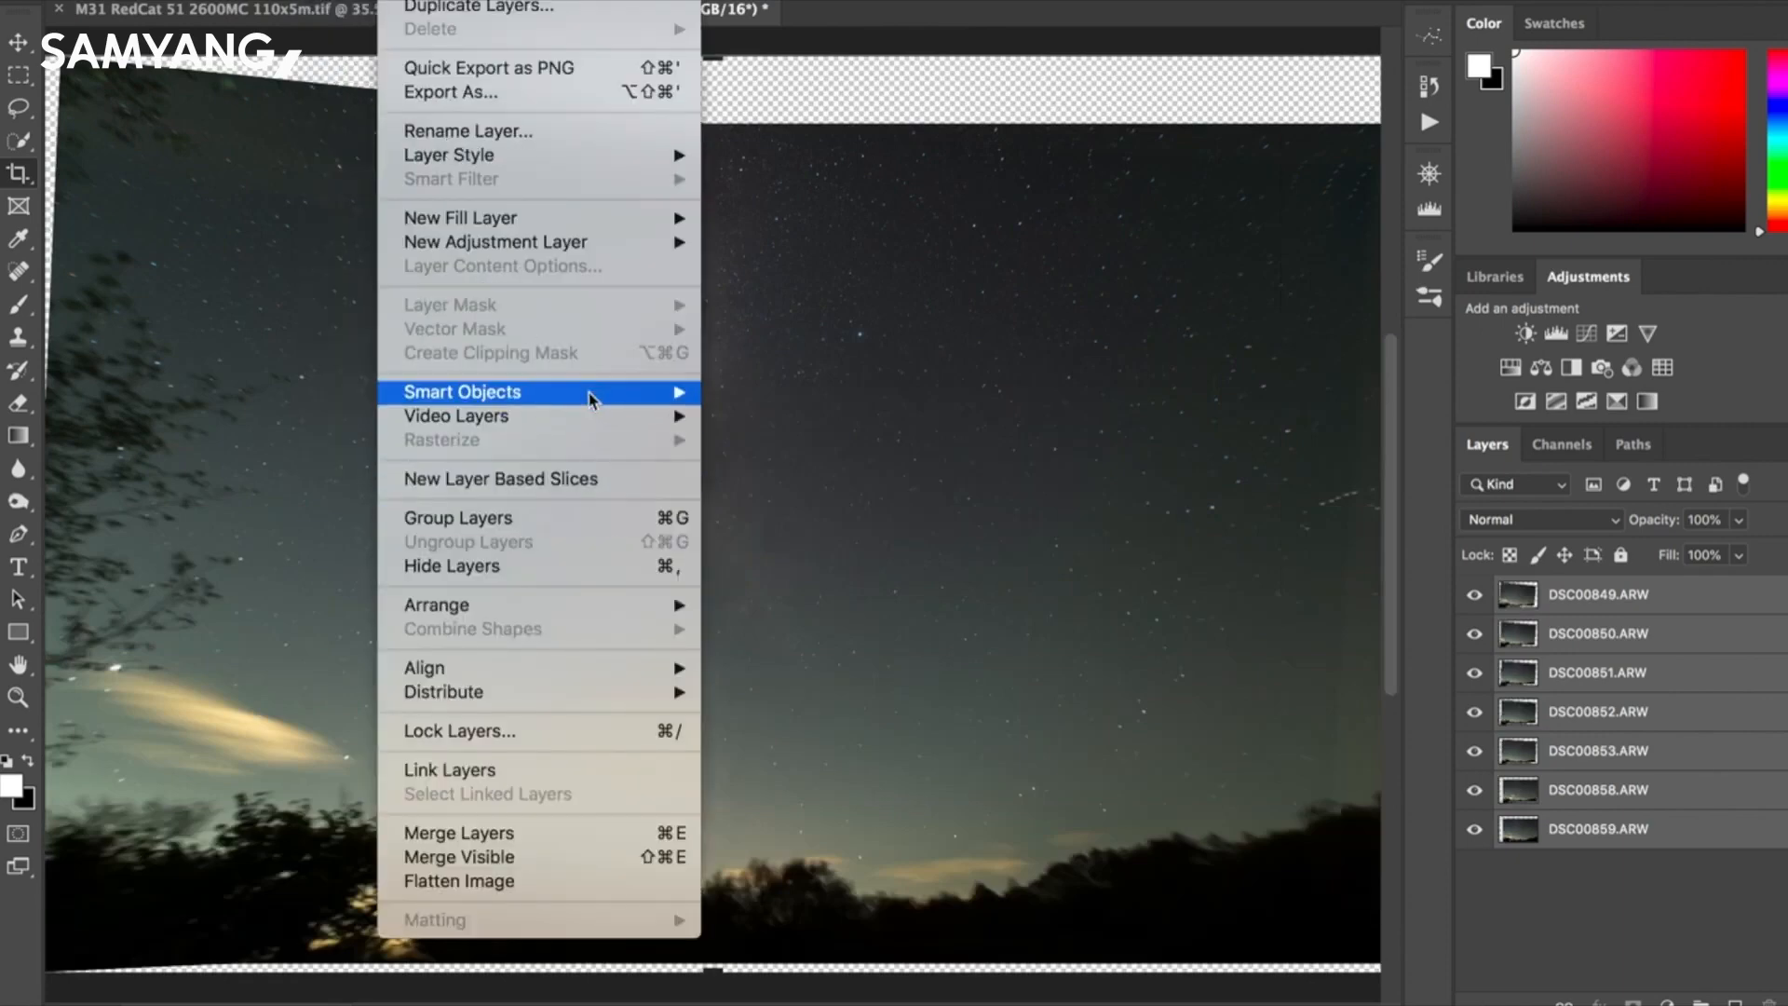
mouse_move(591, 392)
left_click(858, 395)
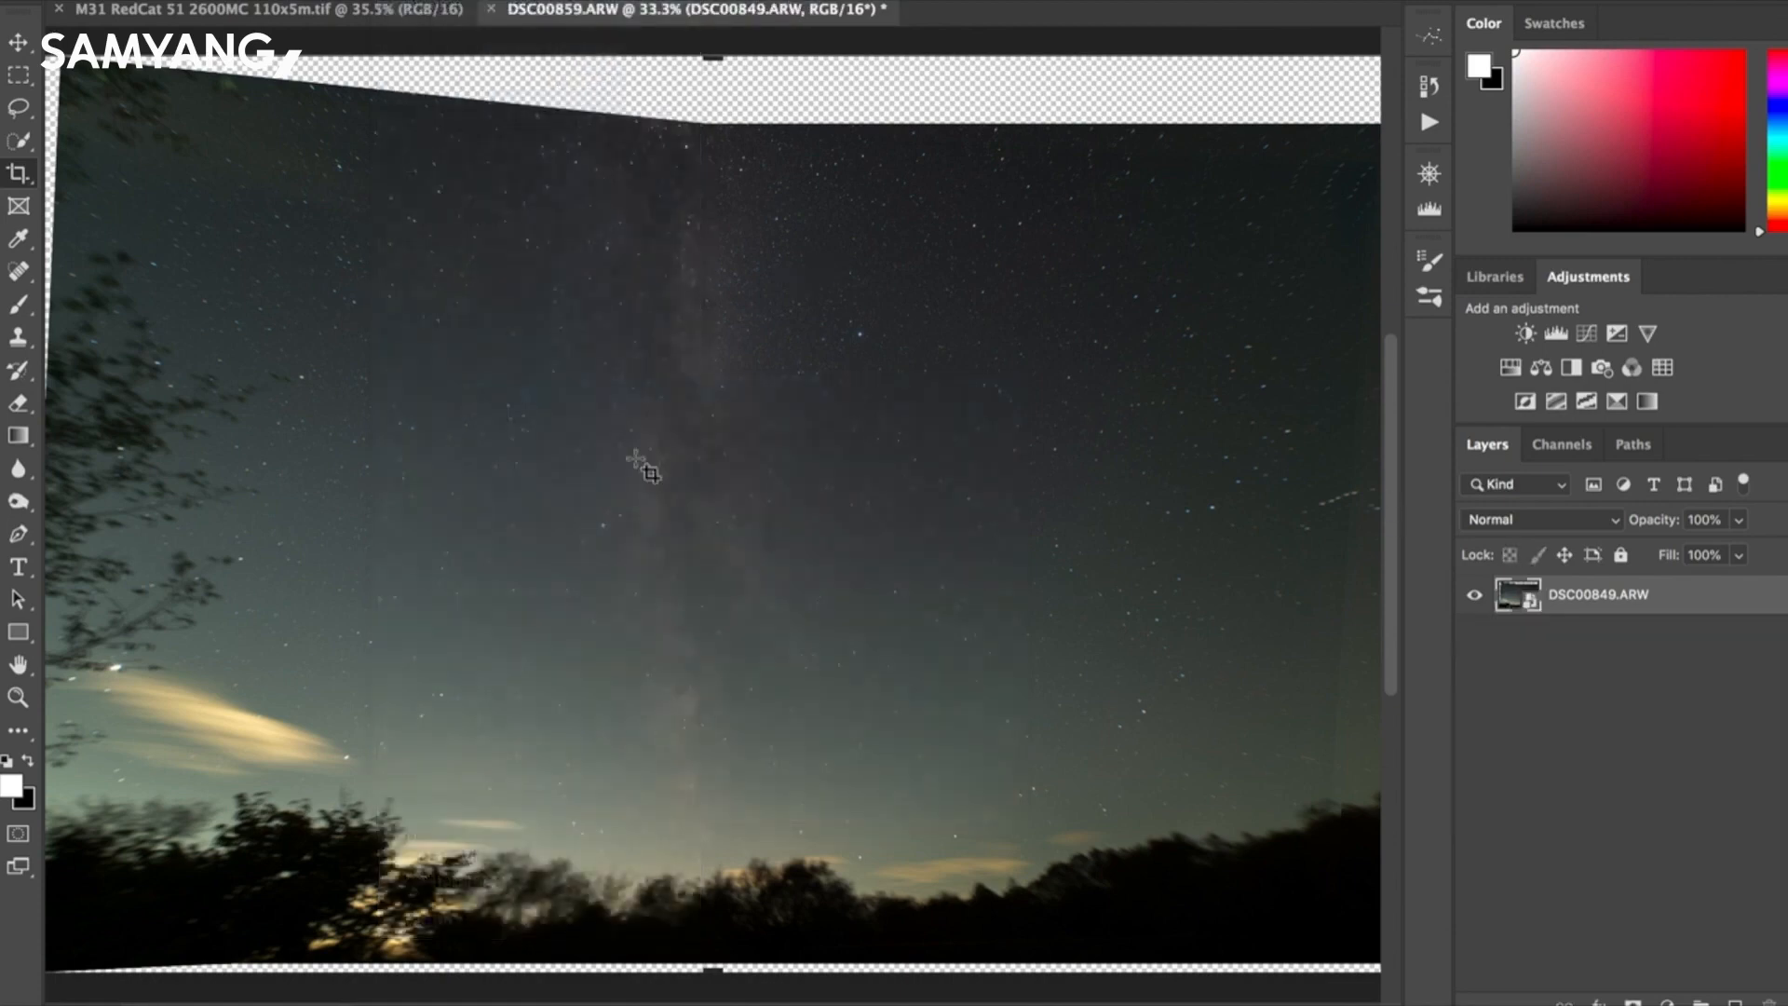
Set the smart object's stack mode to Median.
left_click(408, 1)
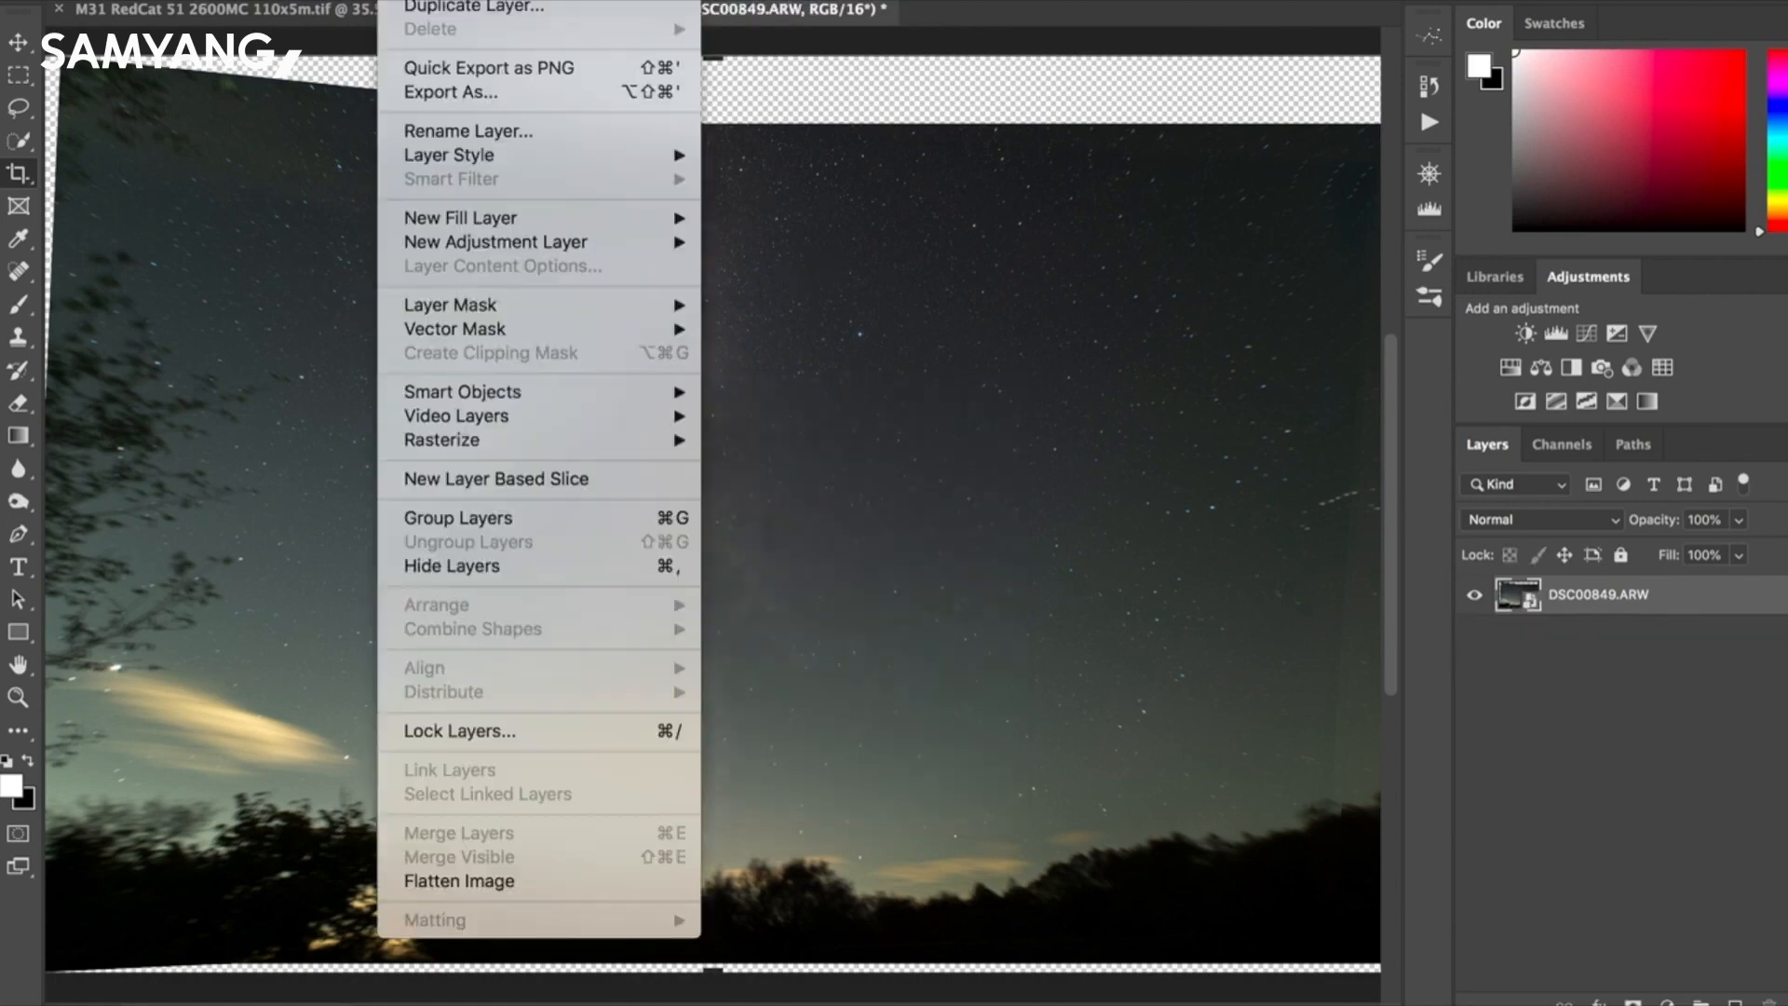
mouse_move(484, 395)
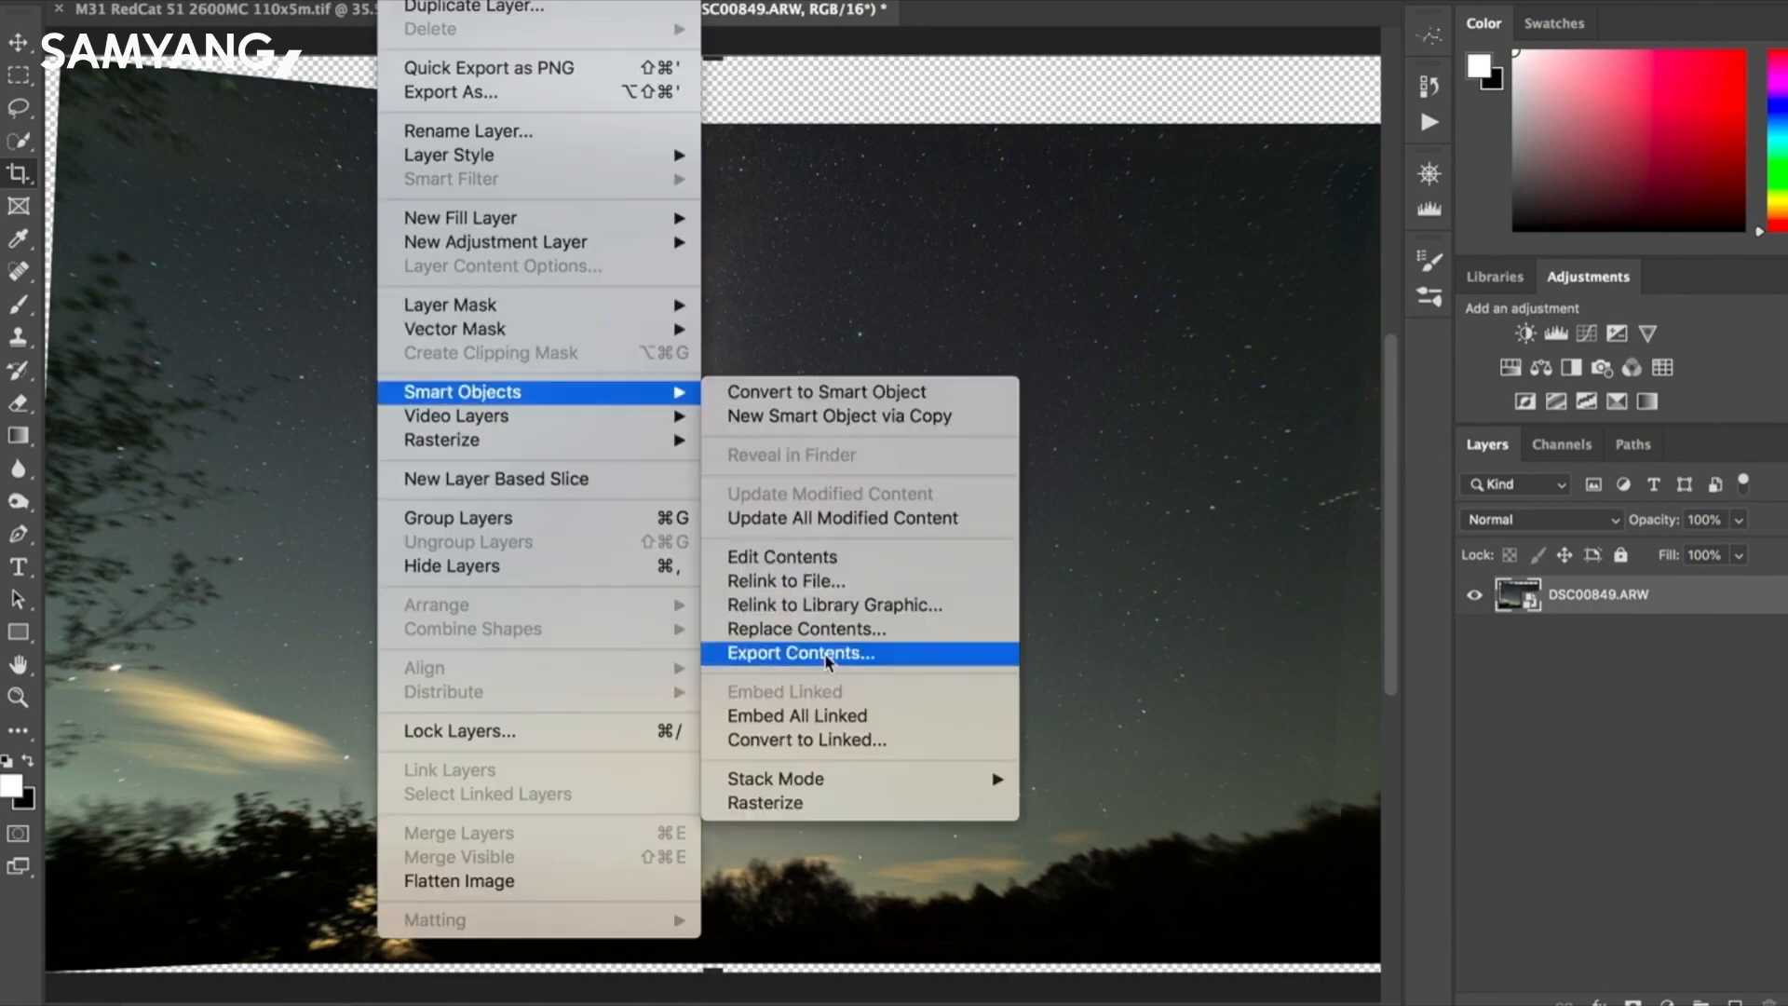
mouse_move(825, 781)
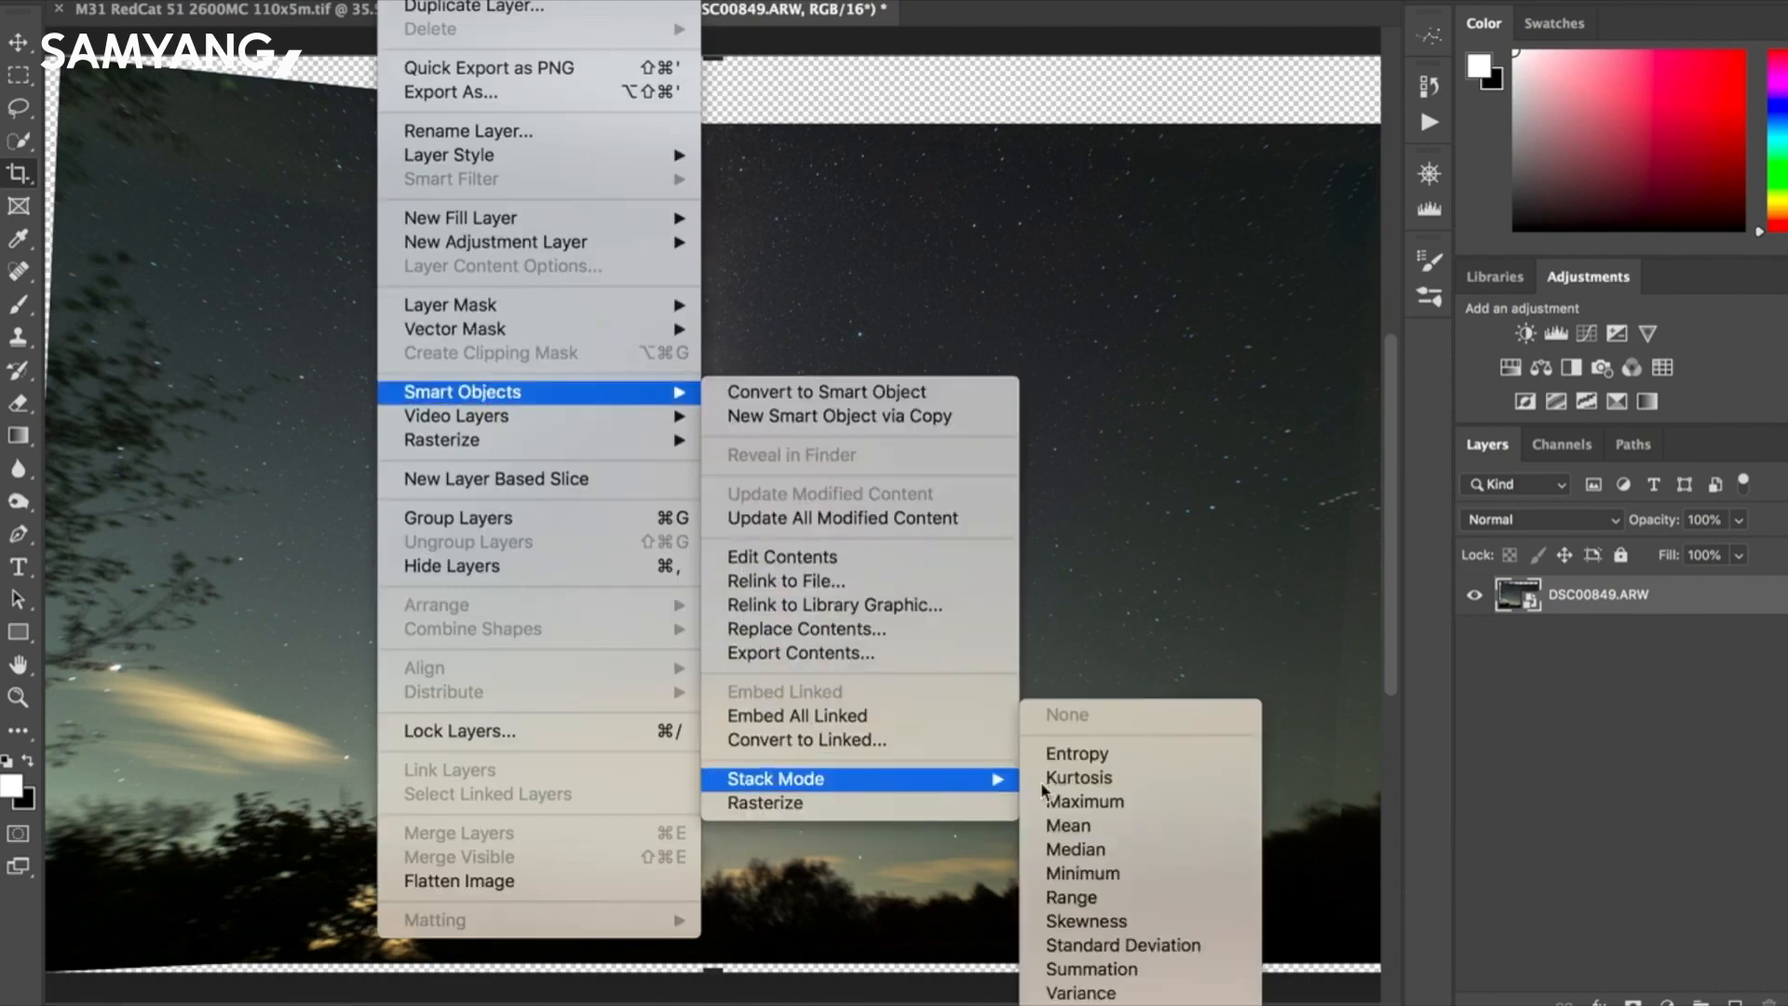
left_click(1151, 850)
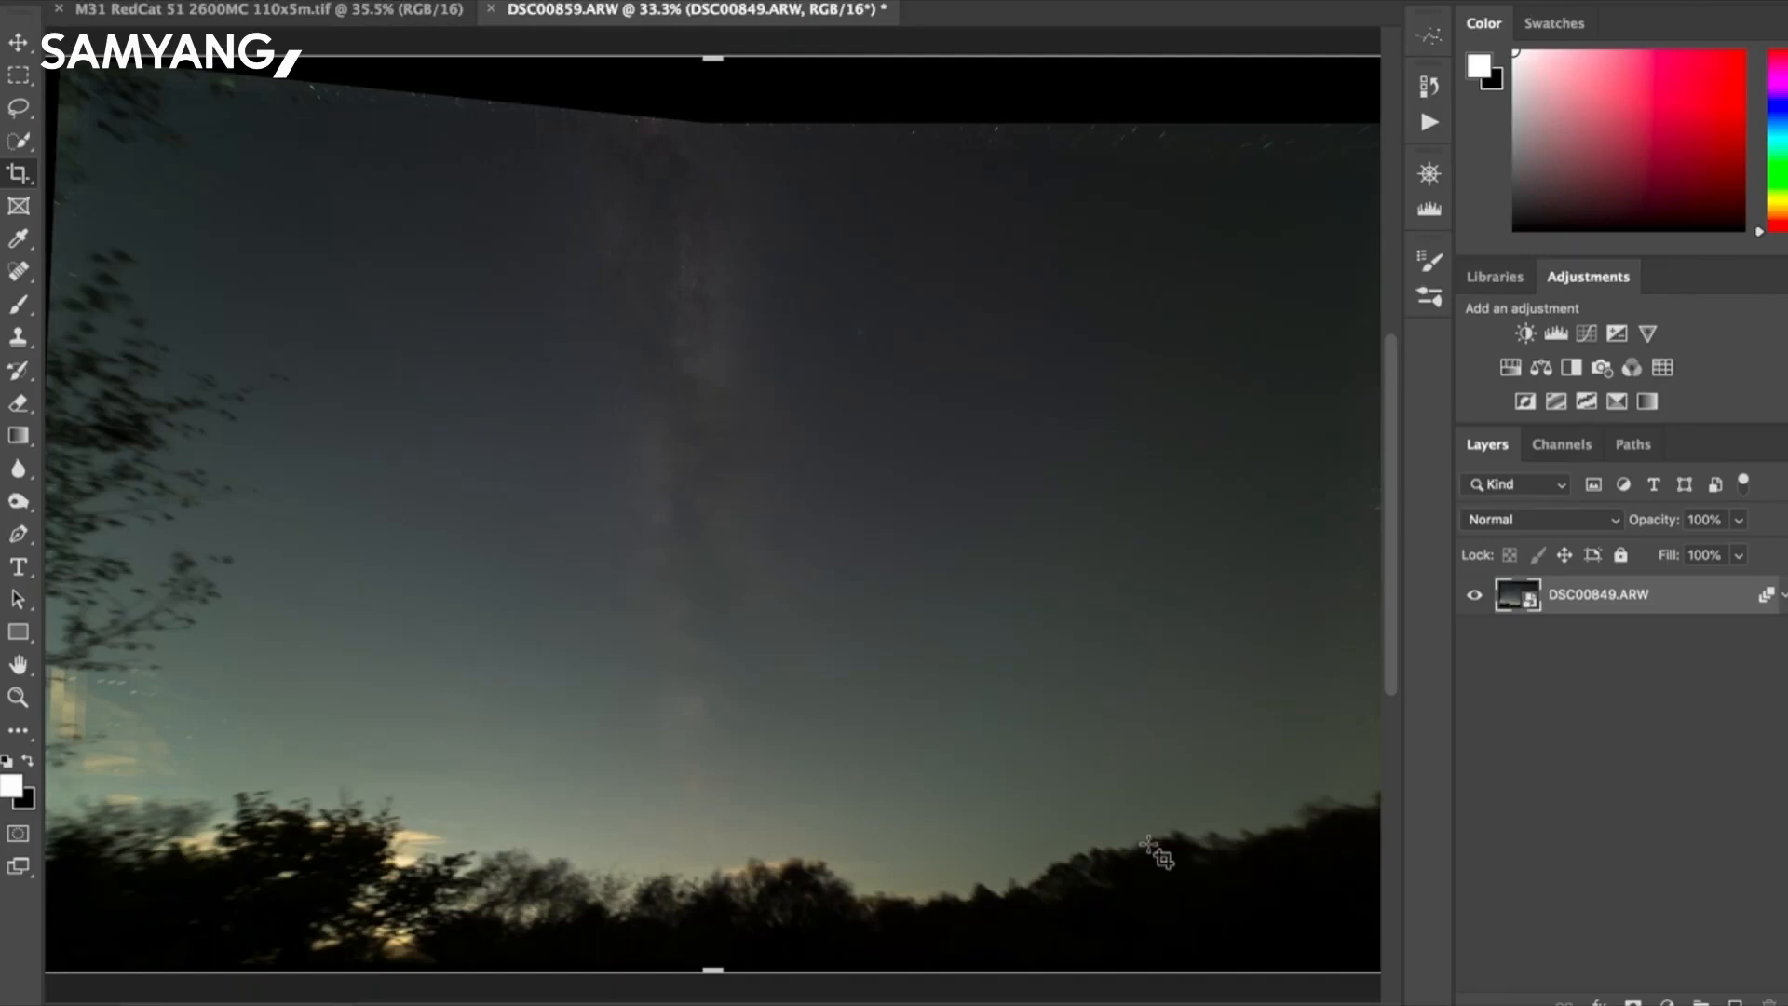
Change the seven-frame smart object's stack mode to compare the result with the Median stack.
left_click(535, 0)
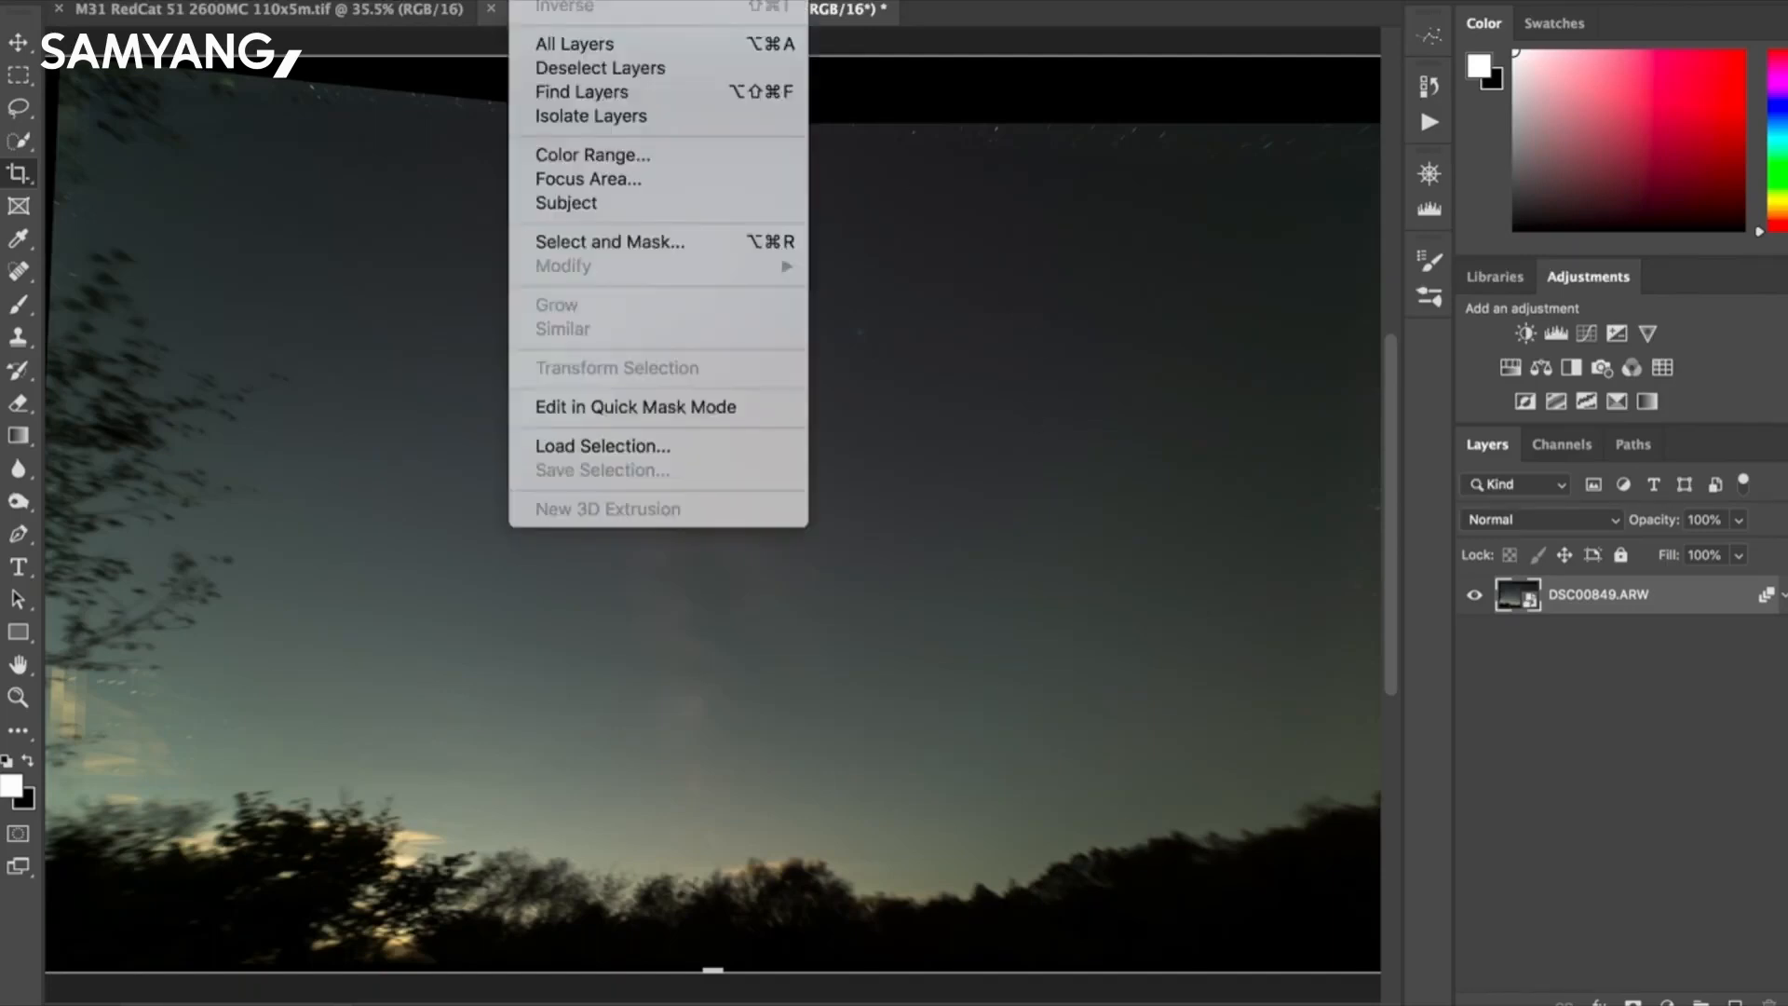
mouse_move(403, 0)
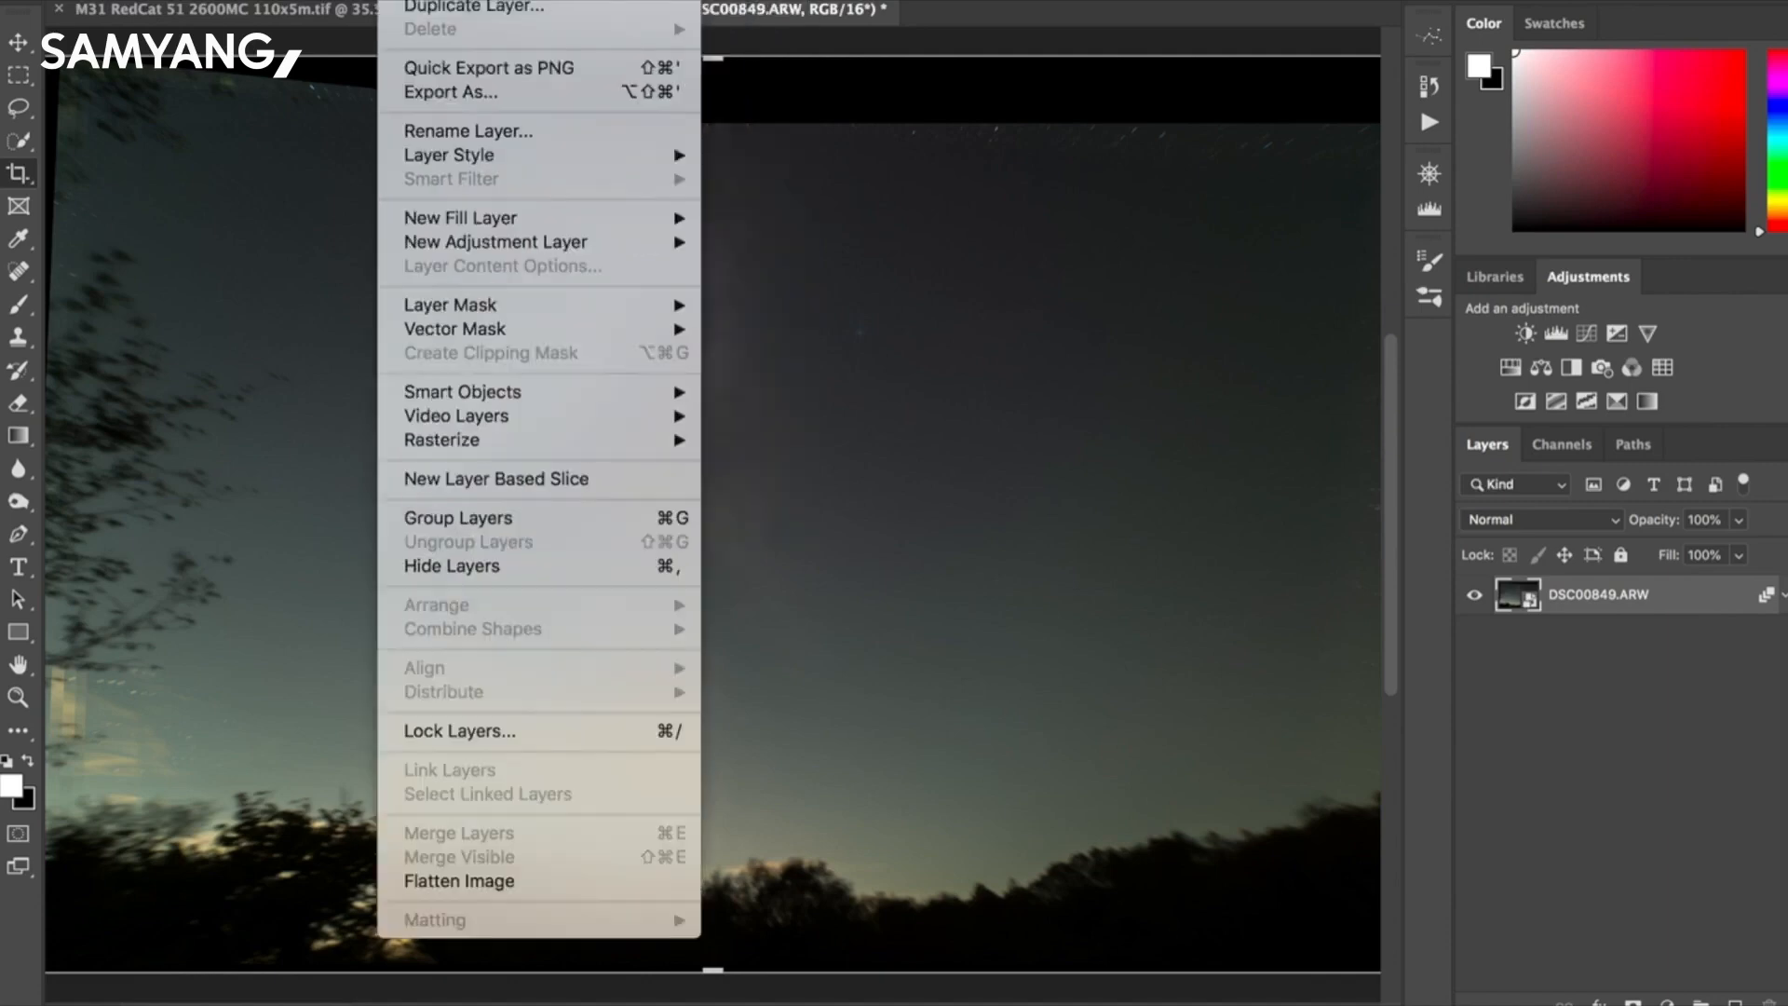
mouse_move(515, 390)
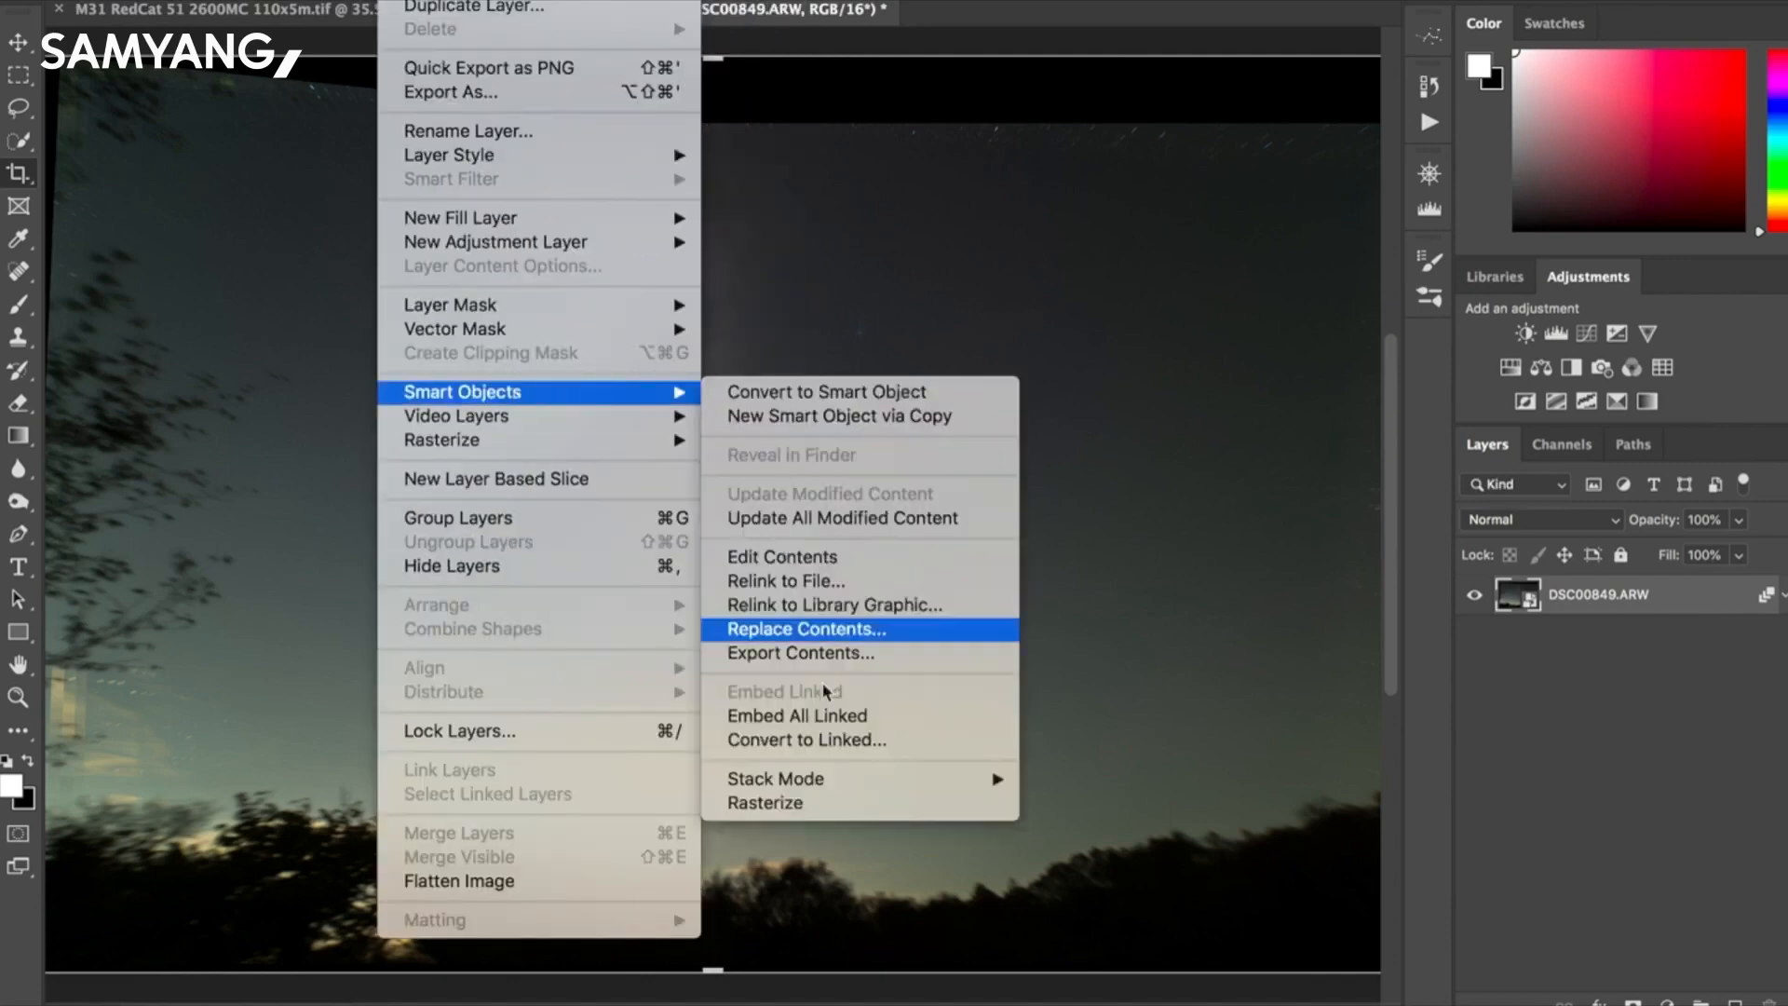
mouse_move(817, 787)
left_click(1149, 825)
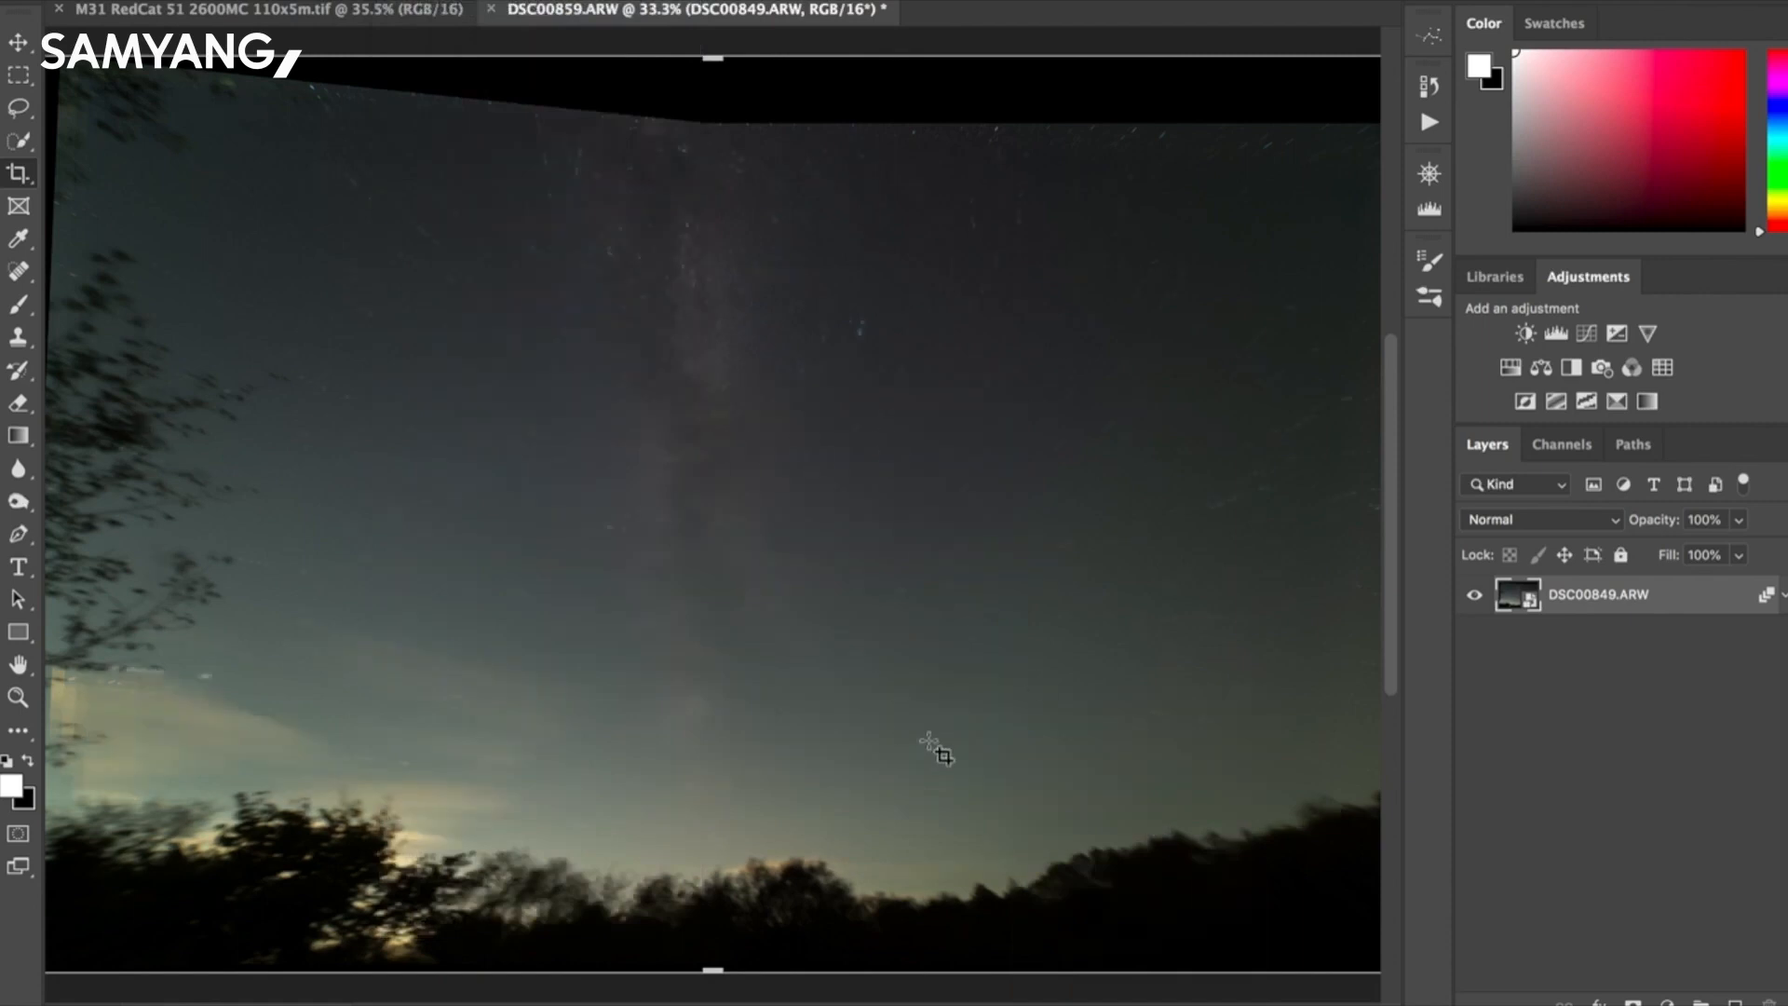
scroll(722, 657, "up", 3)
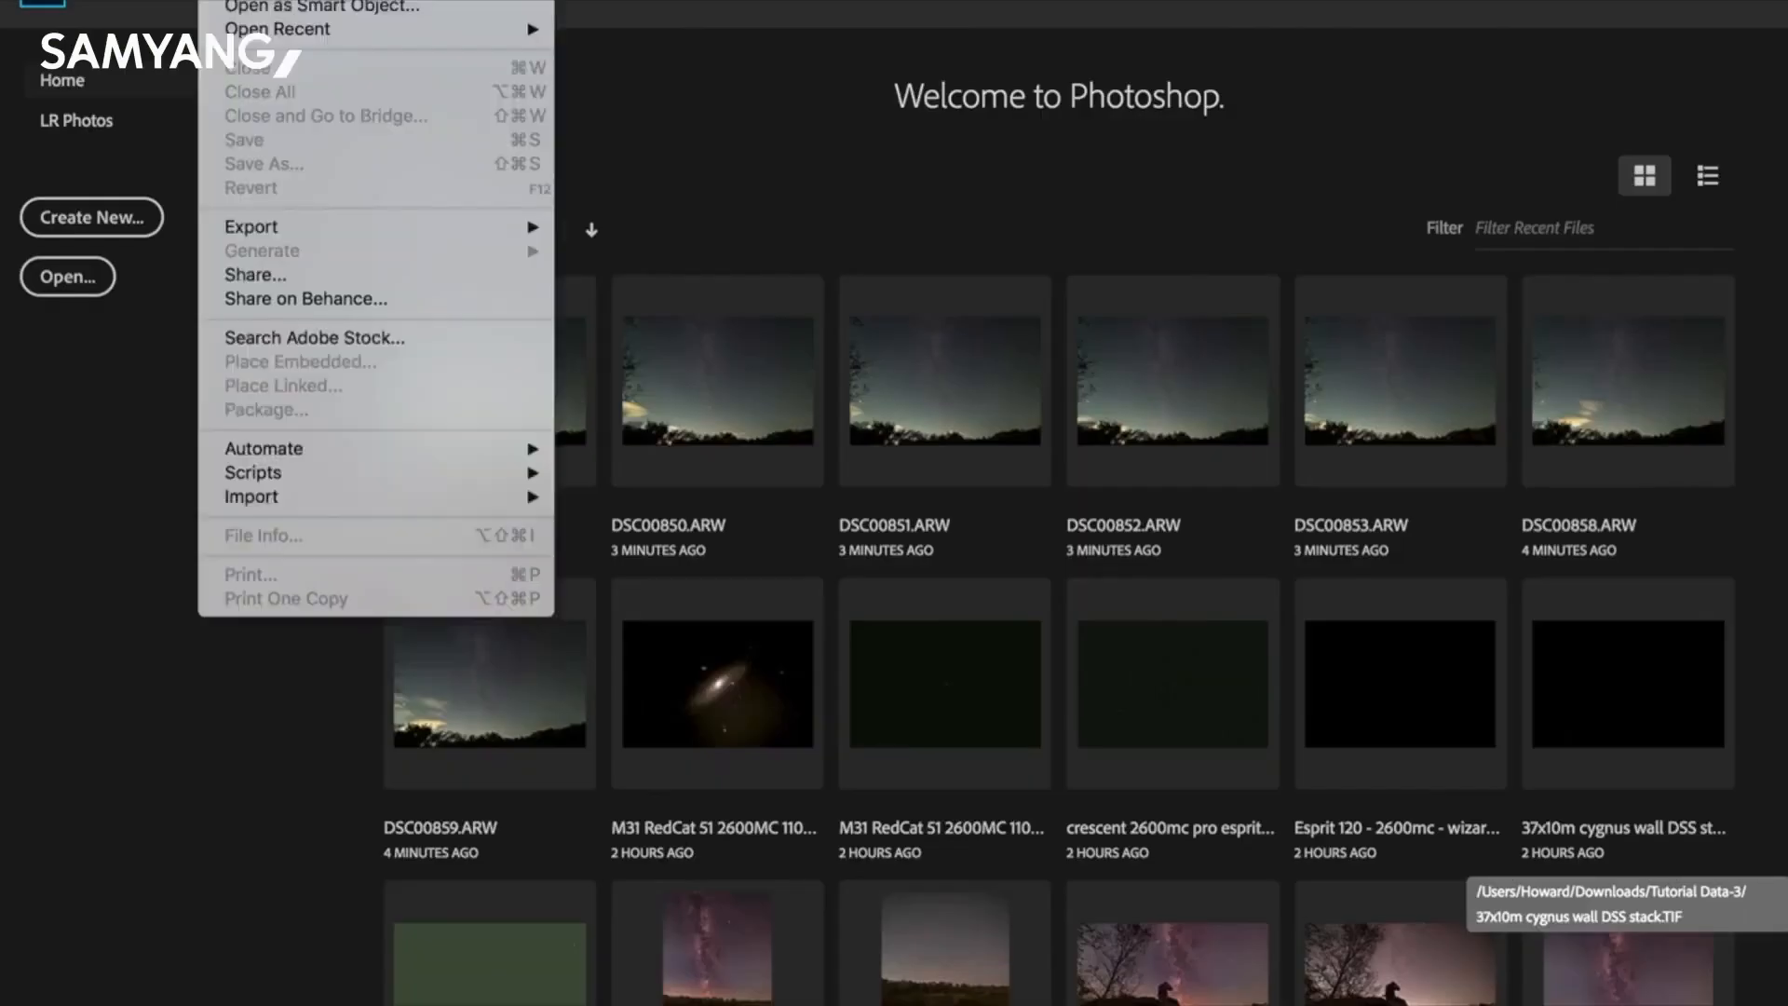
Open the stacked image DSC00849-Mean Min Hor Noise.tif for editing.
left_click(250, 1)
left_click(238, 127)
left_click(562, 65)
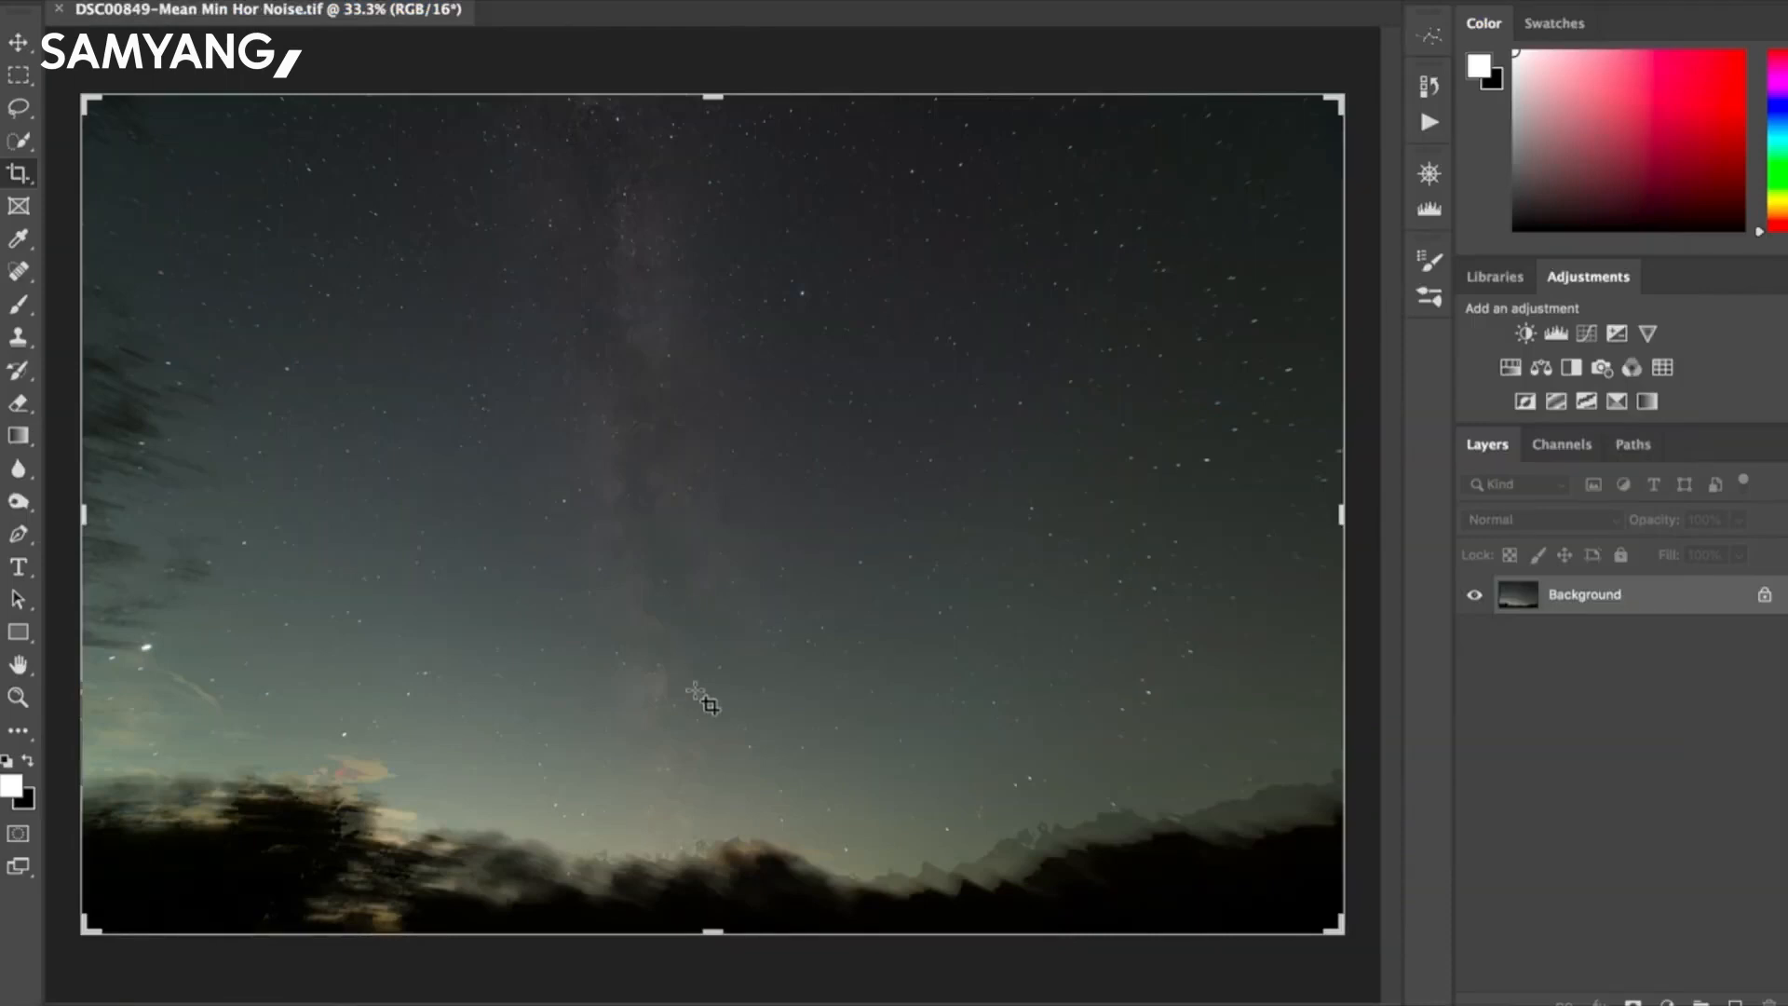
Apply AstroPanel's Remove Haze correction to the stacked sky image, followed by its Dynamic image stretch.
left_click(875, 0)
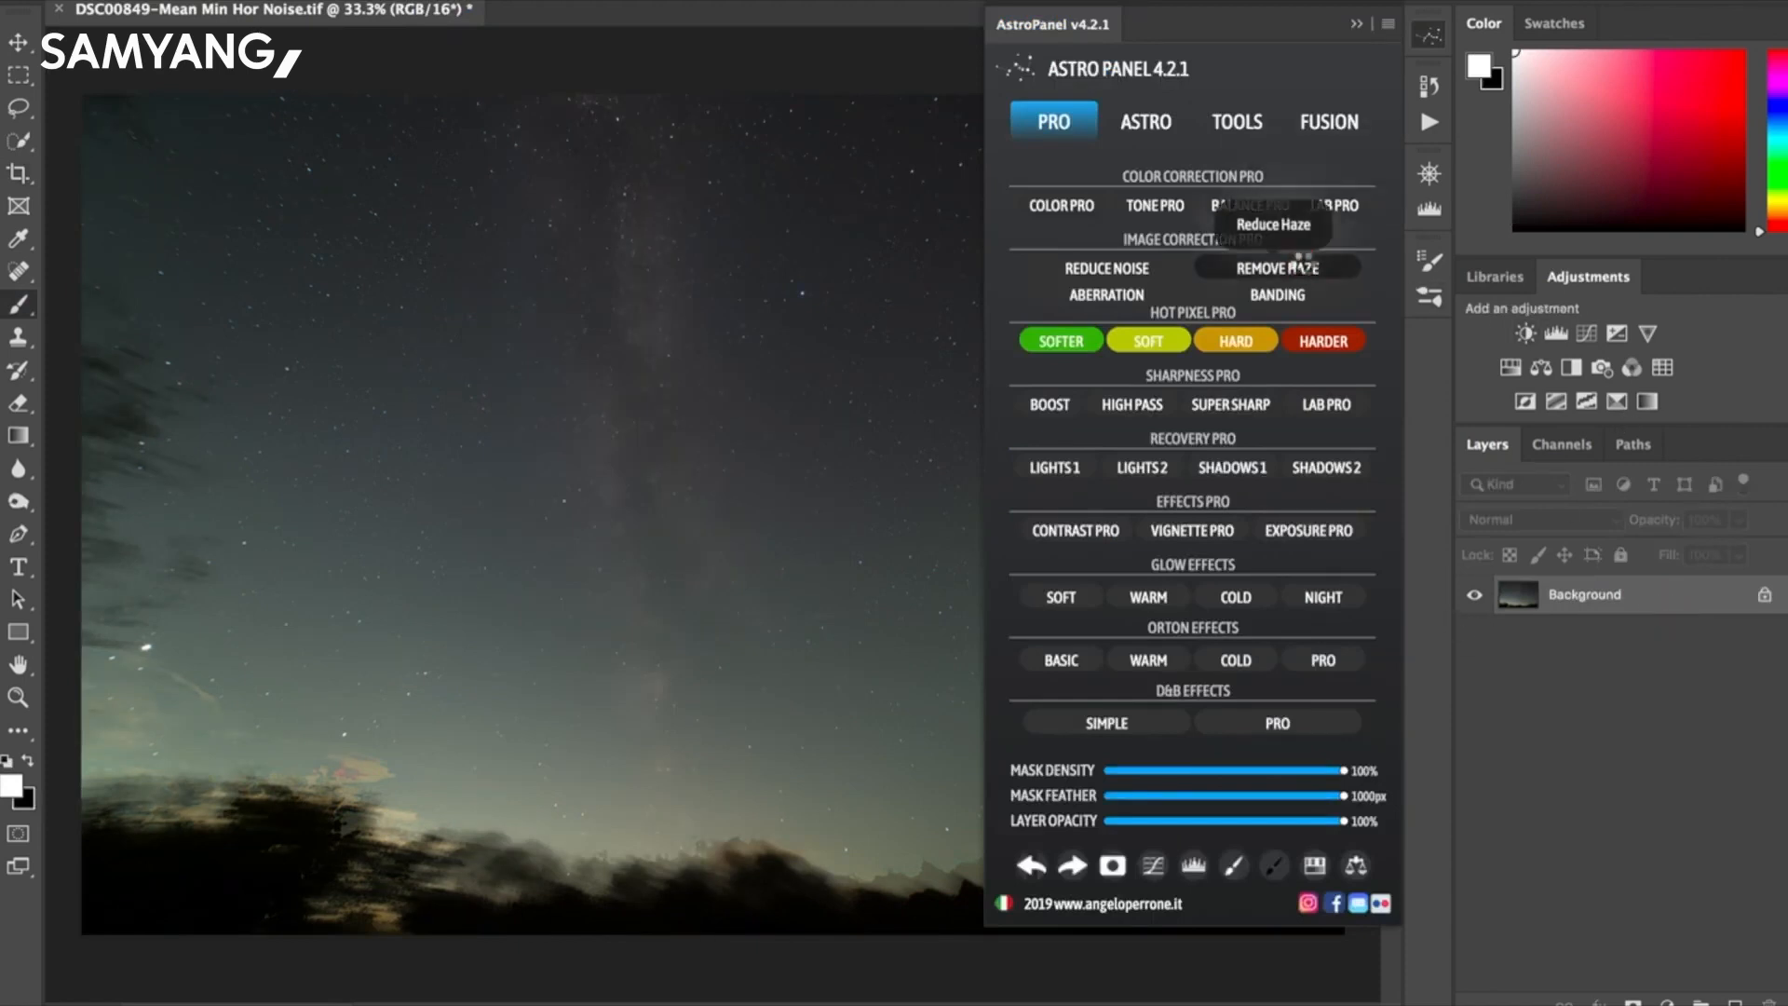
left_click(1307, 266)
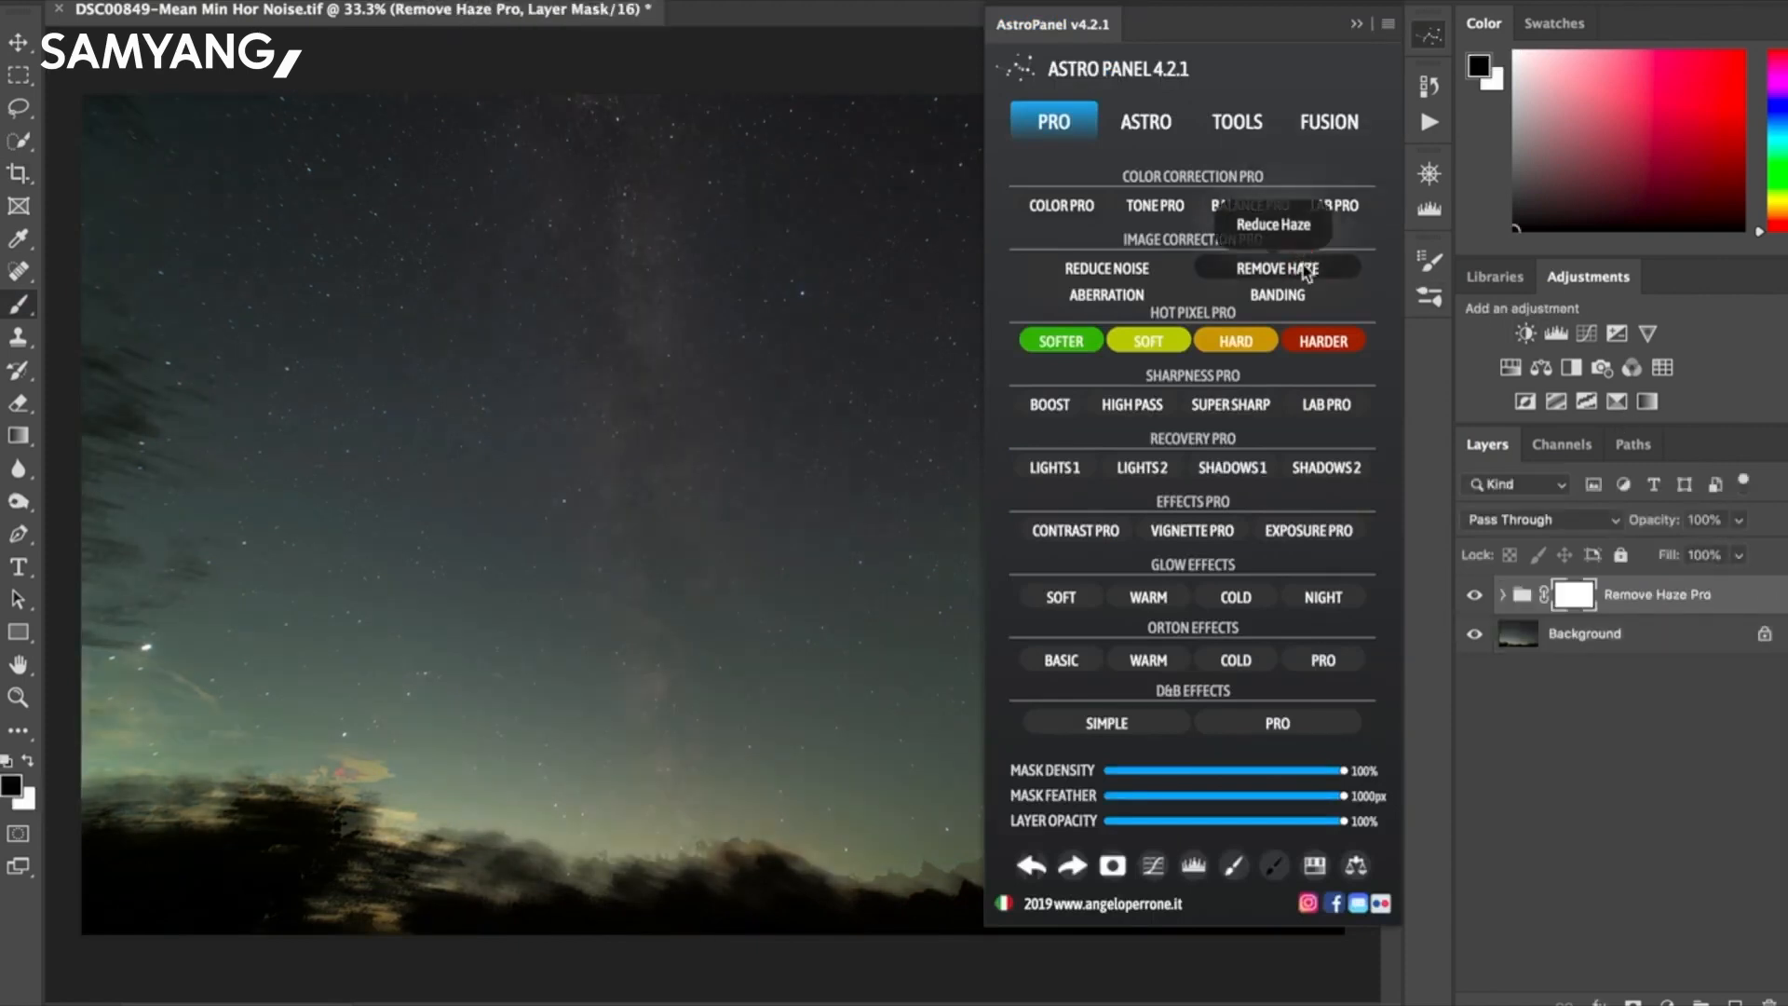
left_click(1146, 124)
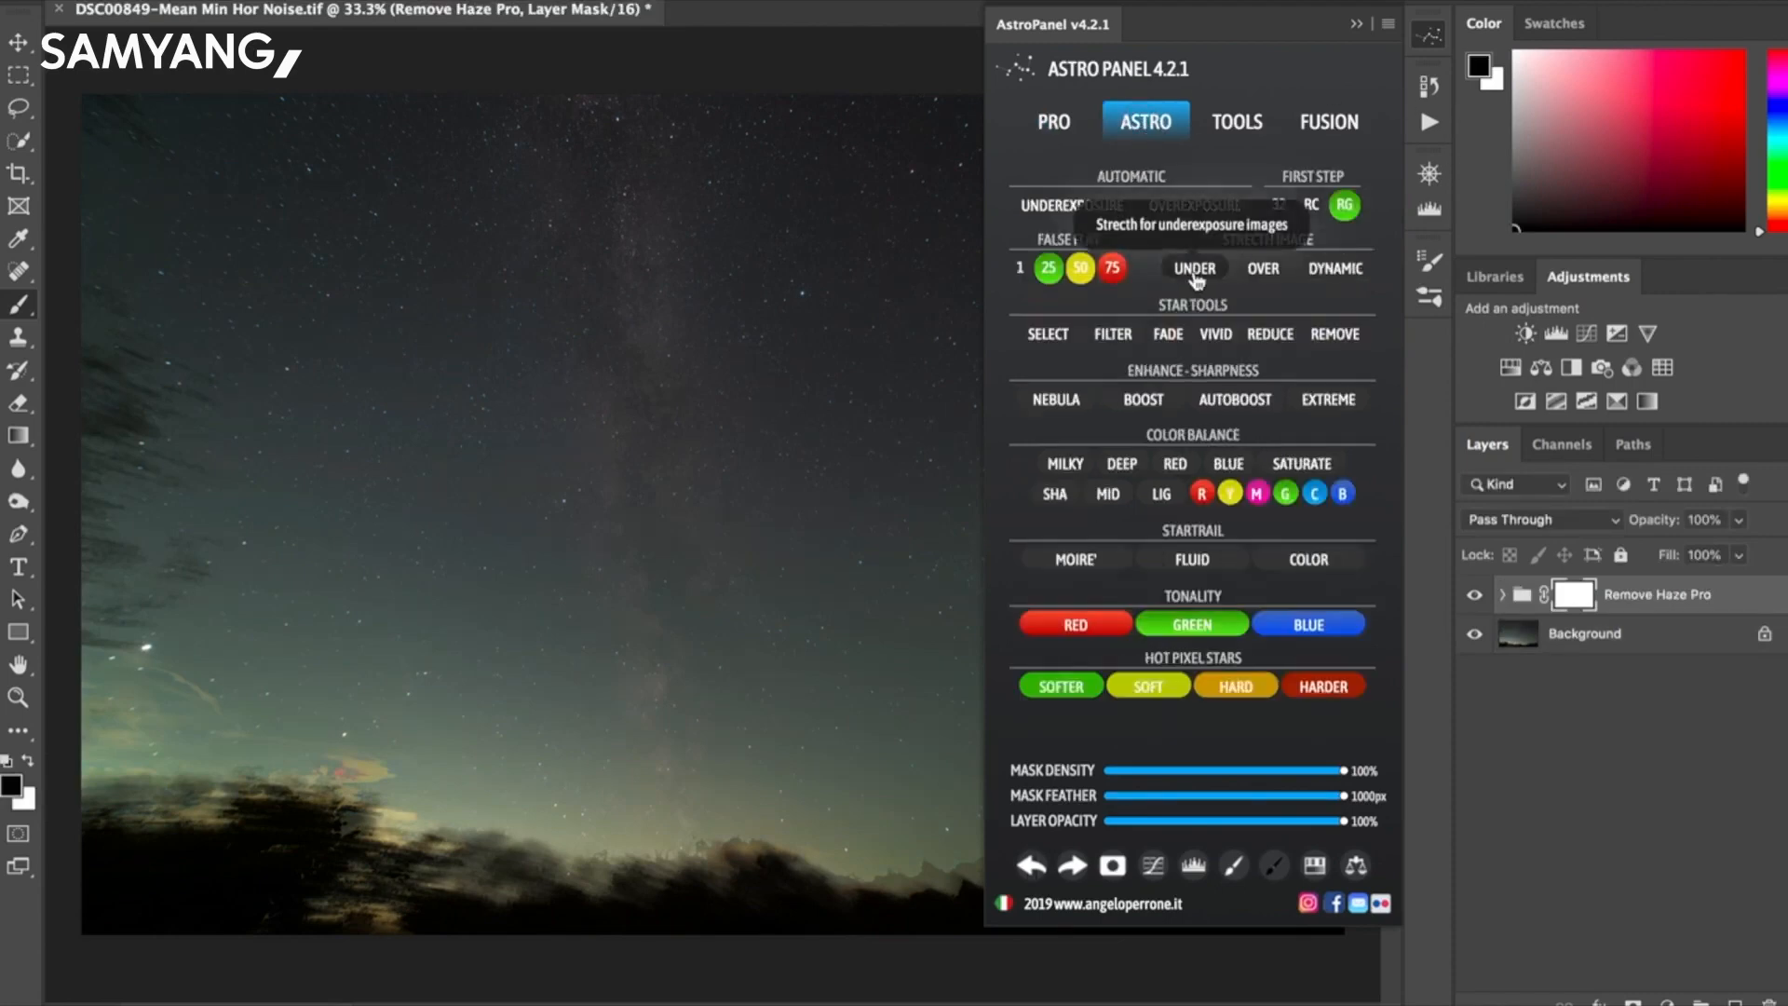
left_click(1332, 272)
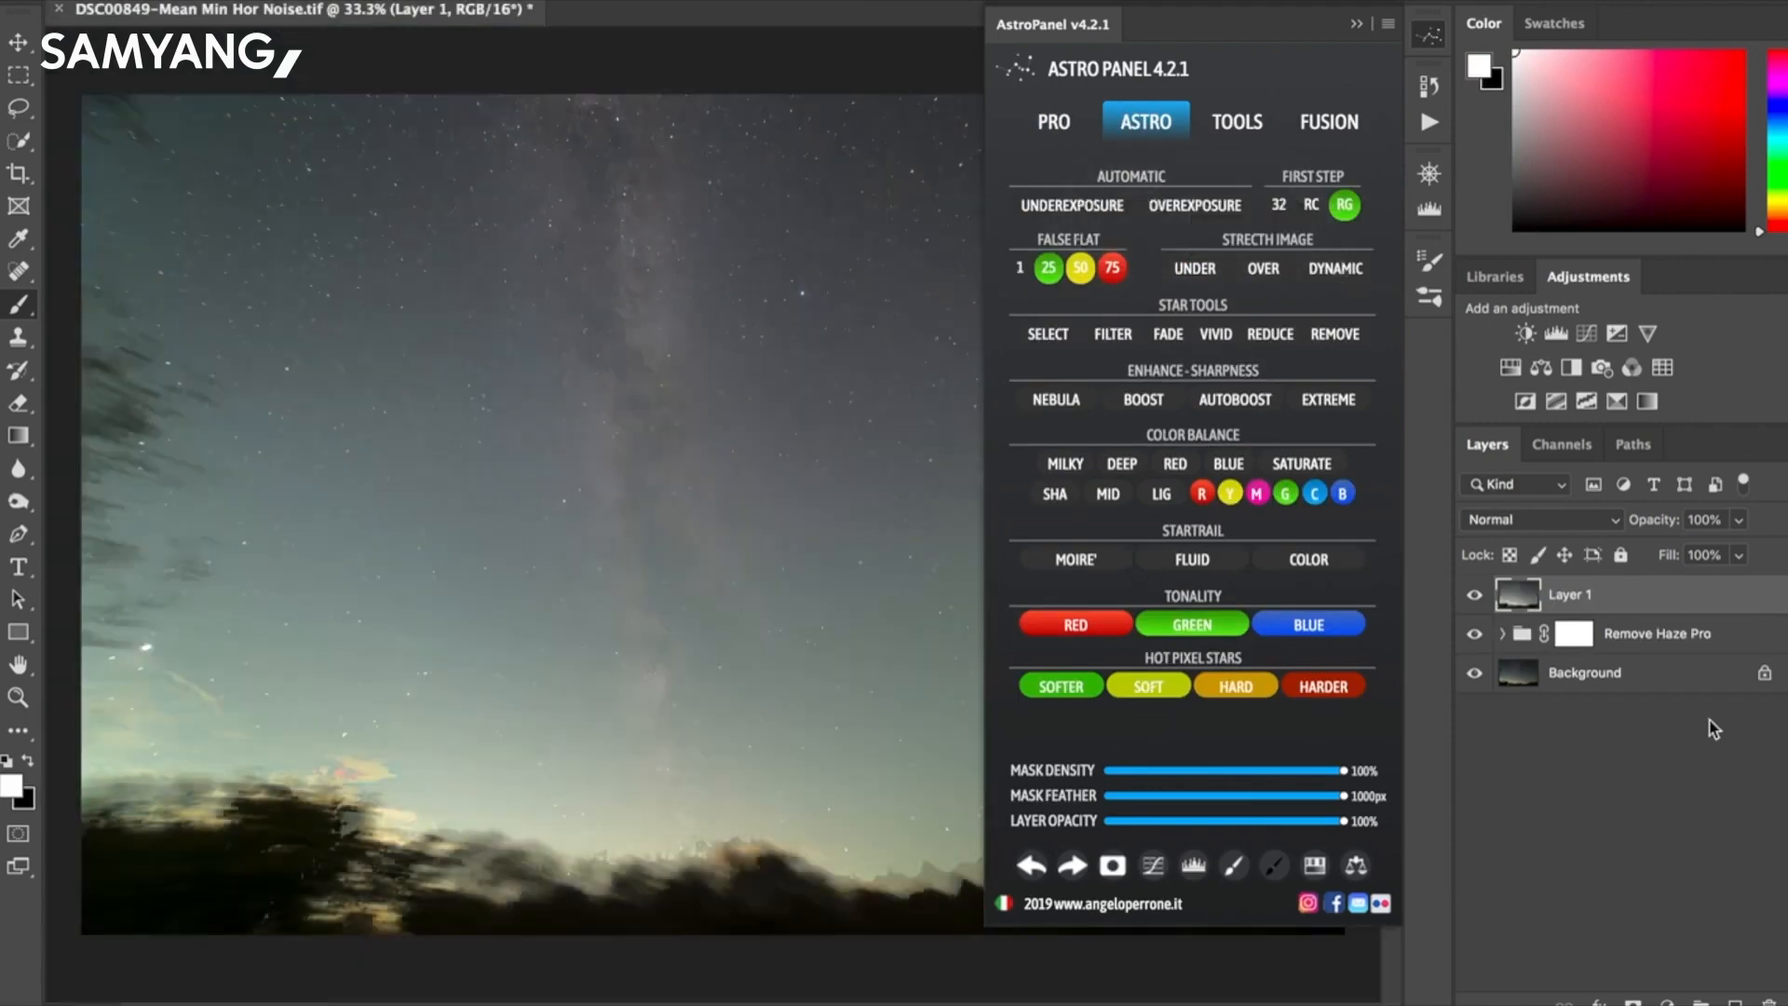
Flatten the stretched layer and the Remove Haze Pro group into the background.
right_click(1586, 684)
key("Escape")
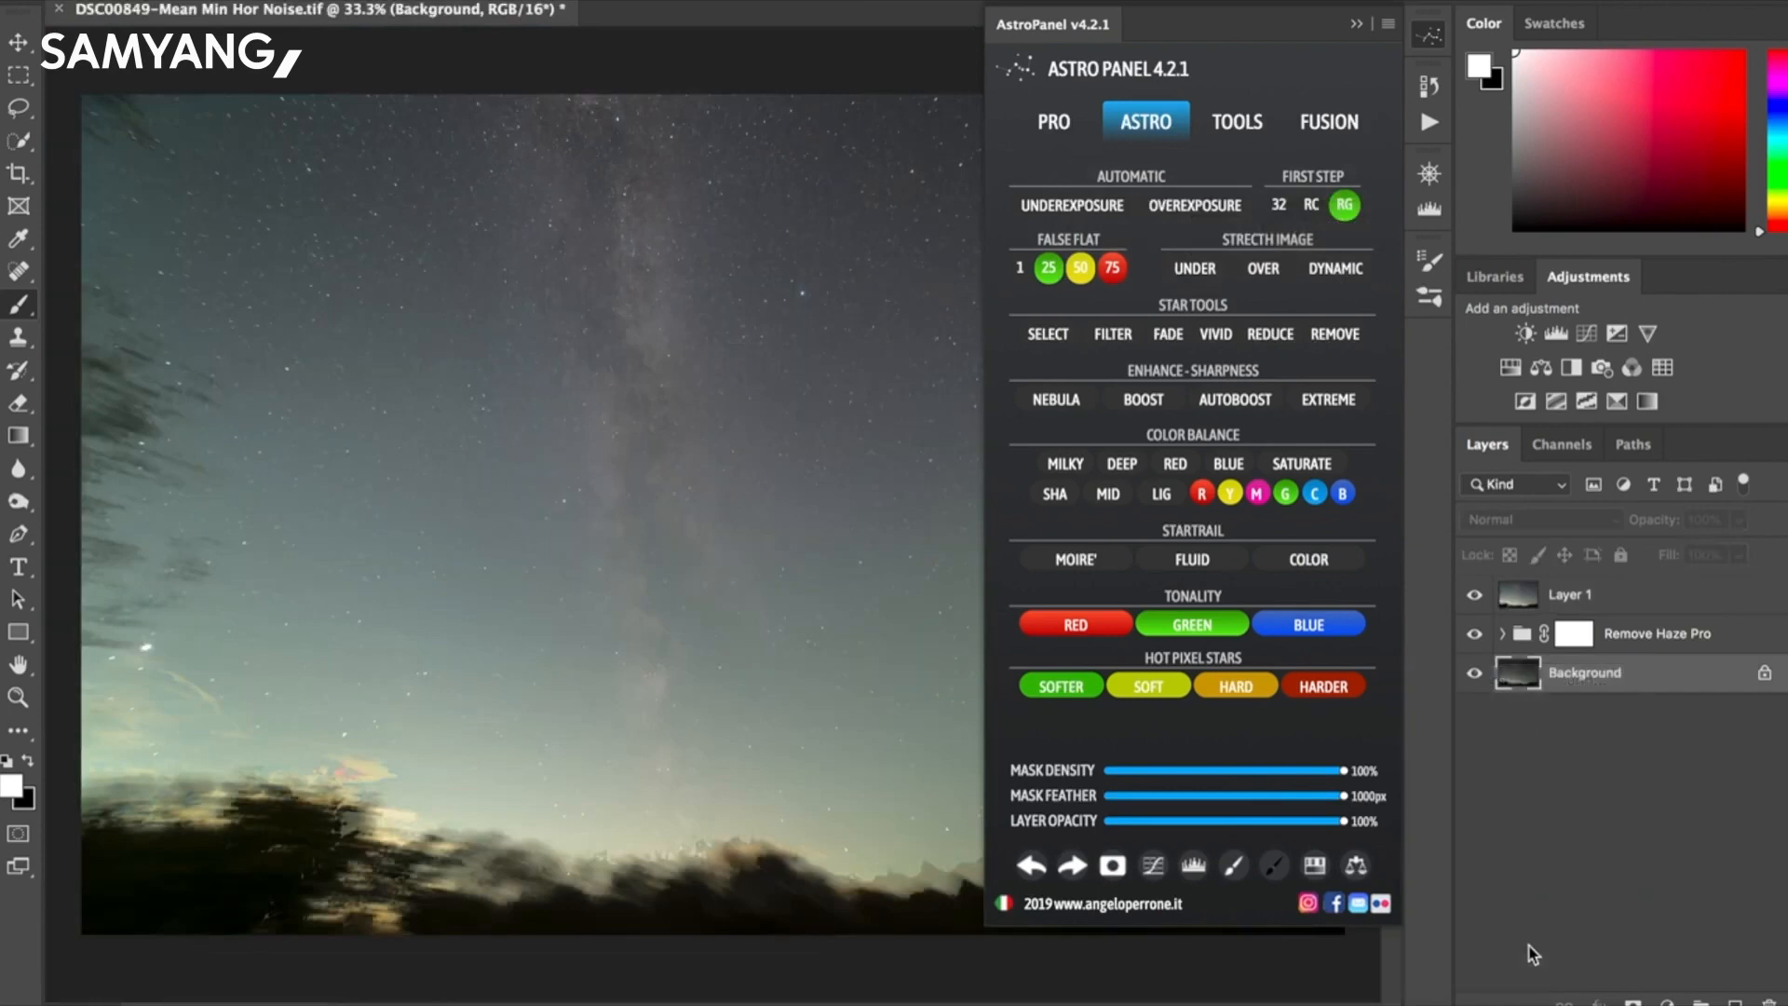
right_click(1627, 691)
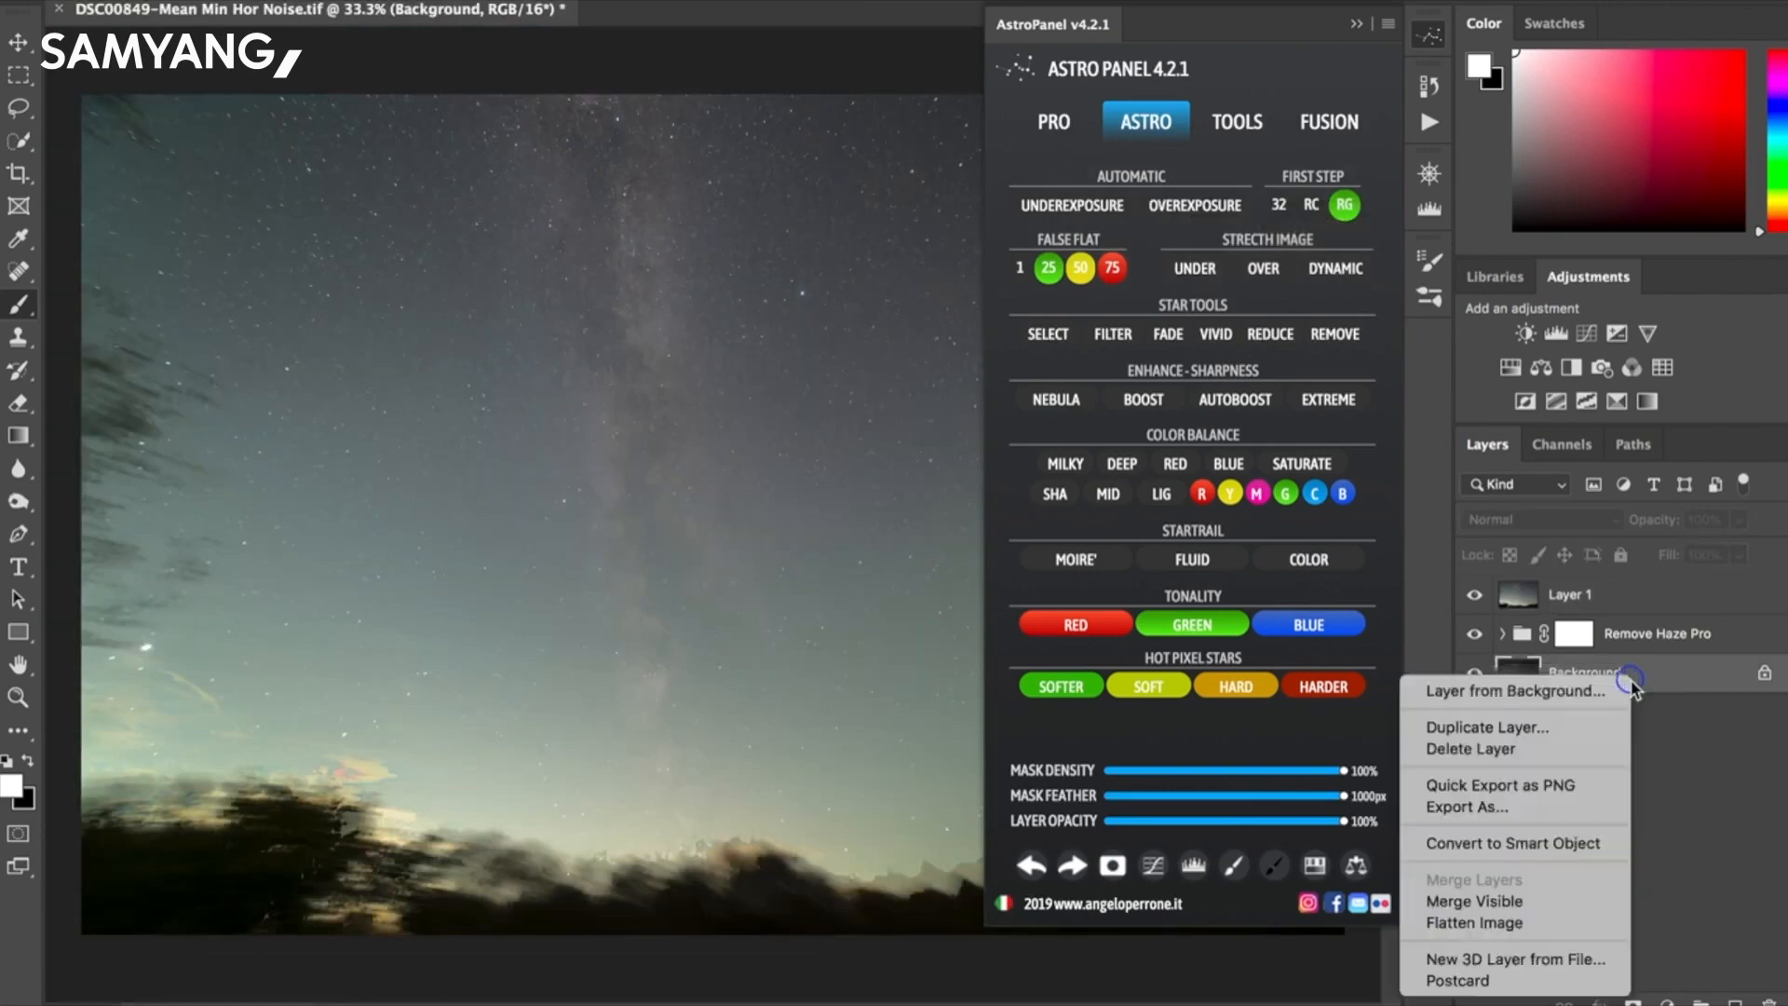
left_click(1556, 924)
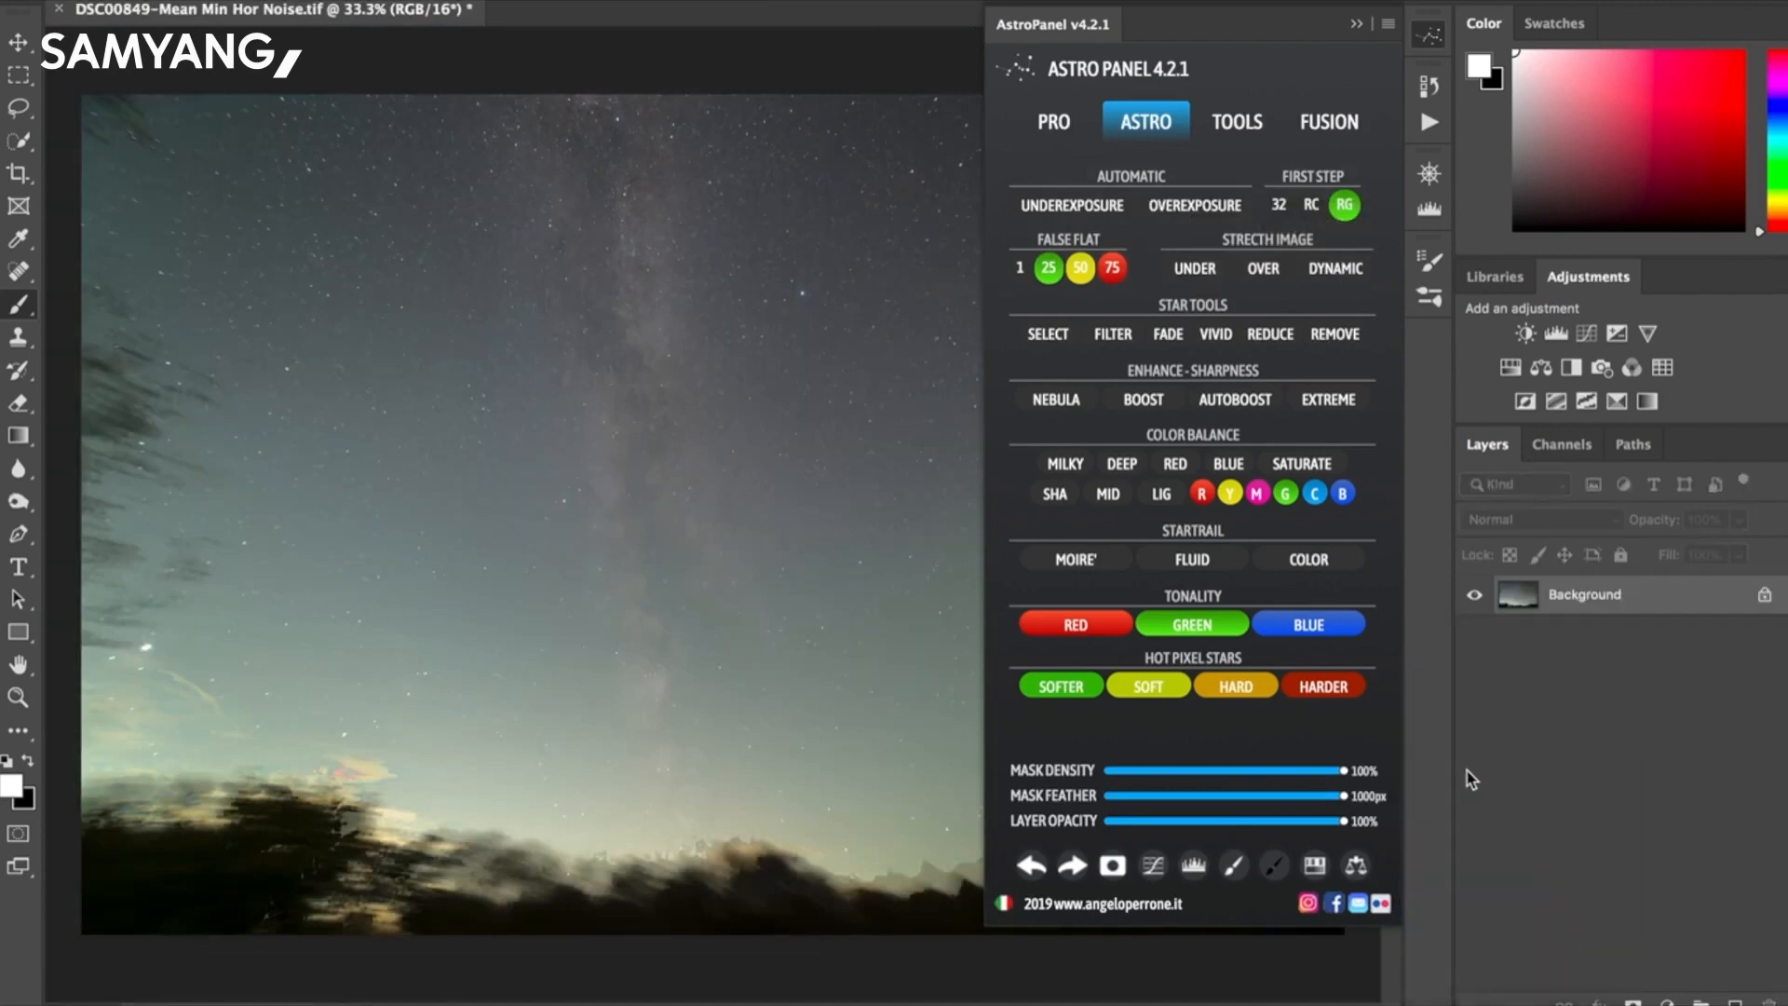
Darken the image with a Levels adjustment, setting the black input to about 24 and the midtones to 0.83.
key("ctrl+l")
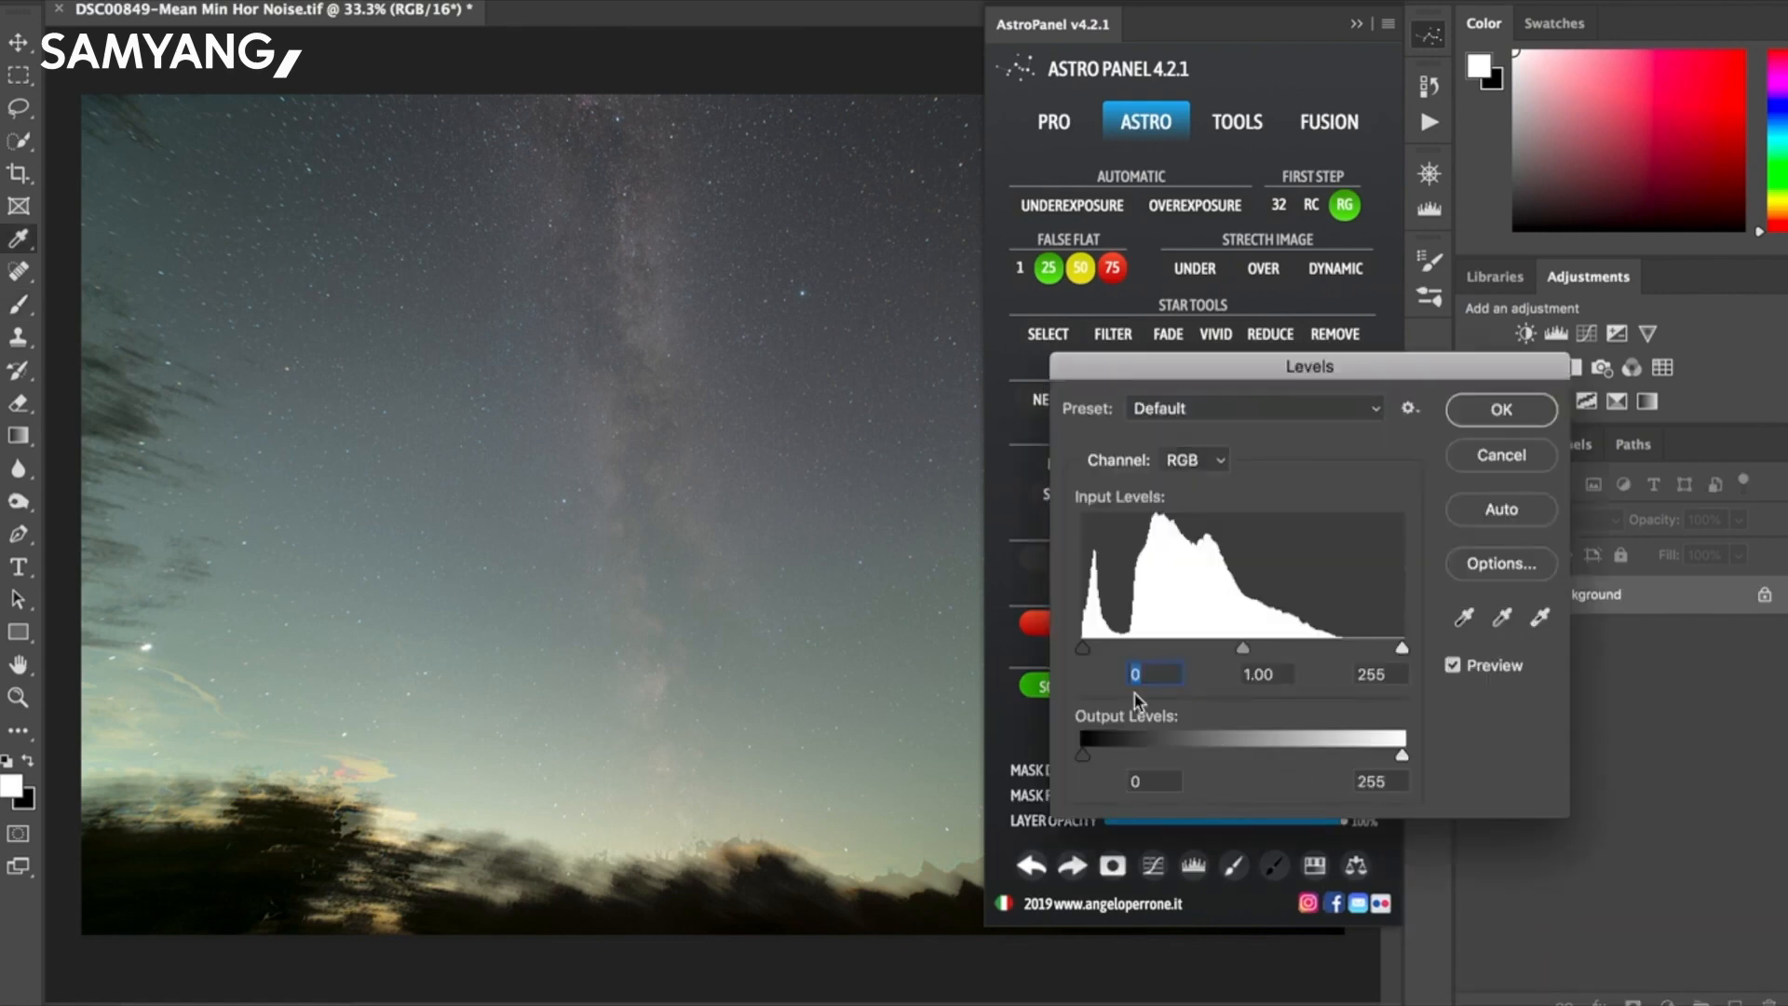
left_click_drag(1084, 649, 1123, 645)
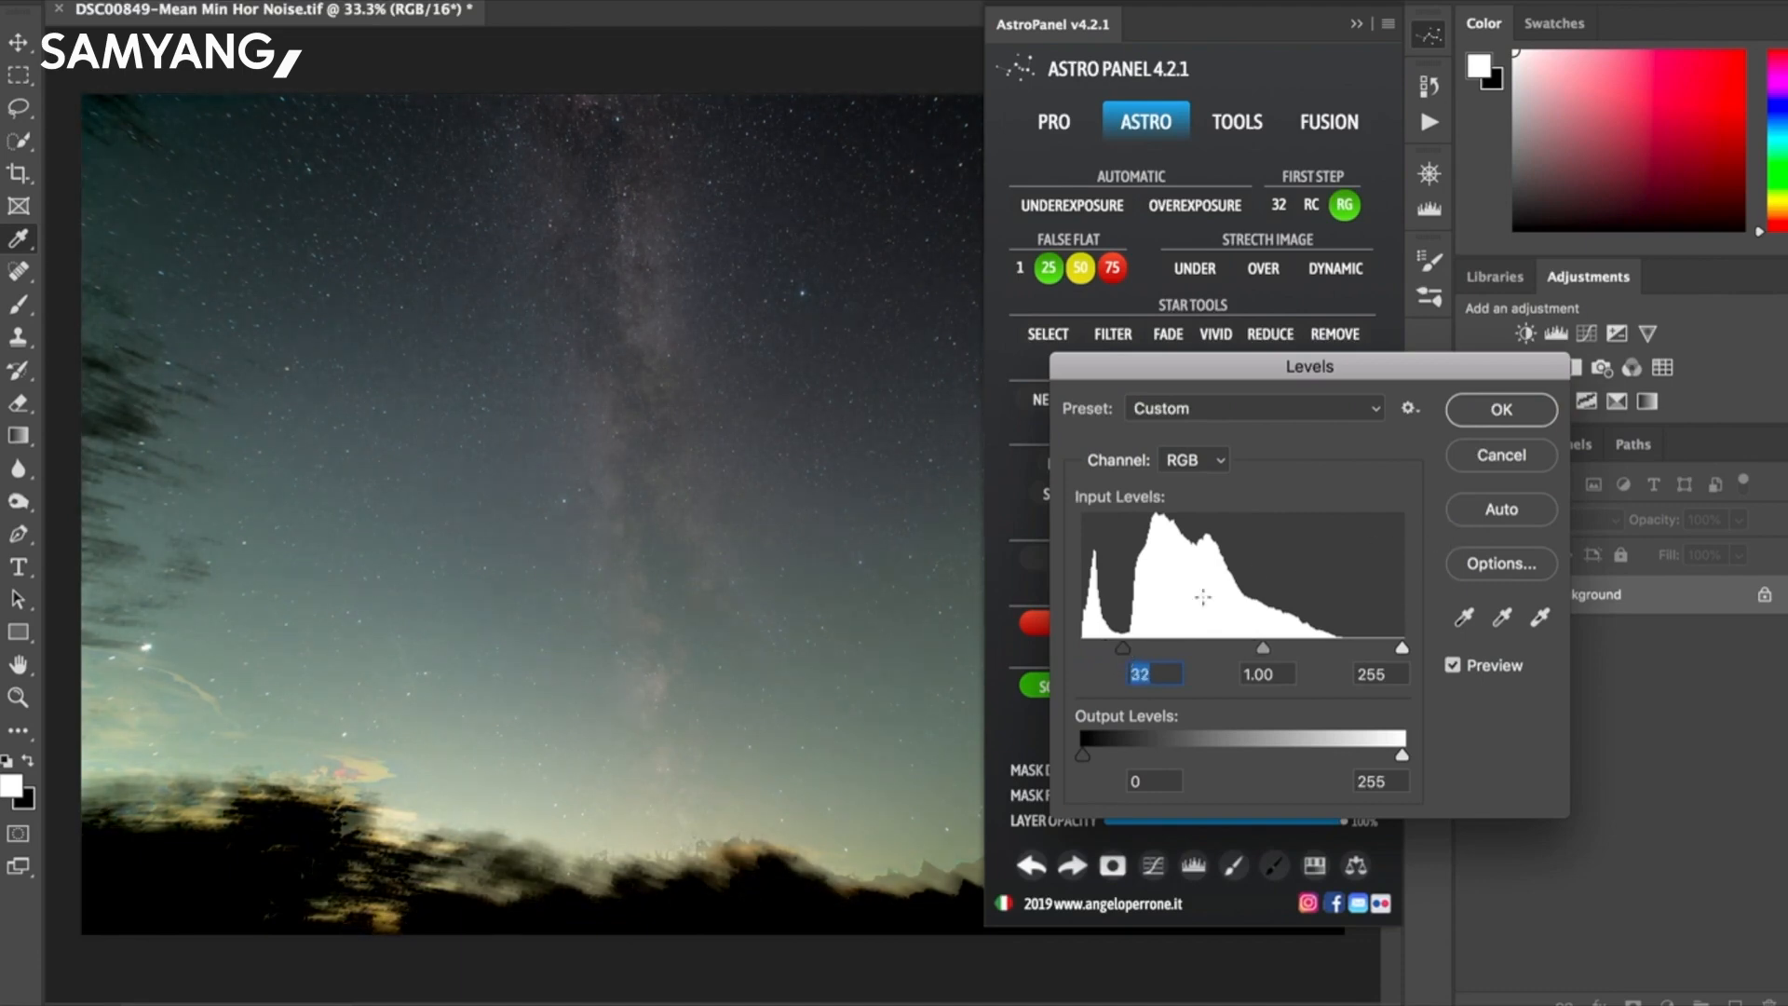
left_click_drag(1273, 654, 1283, 652)
left_click_drag(1121, 657, 1117, 657)
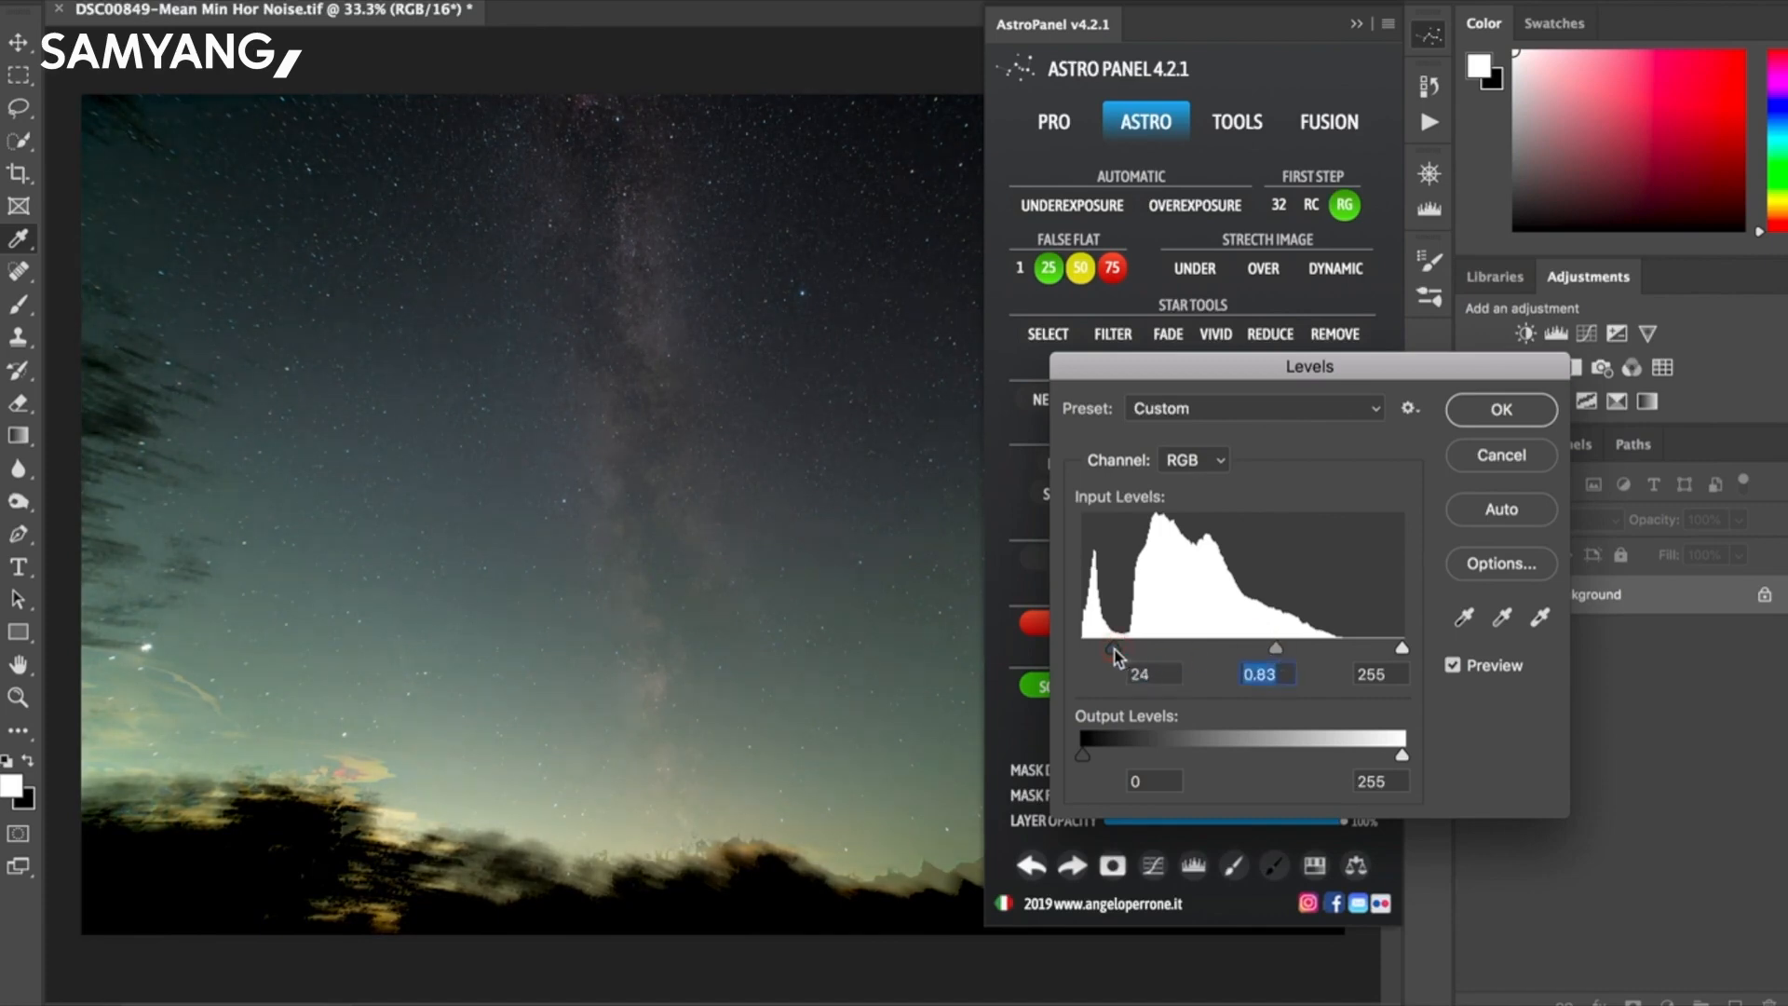
left_click(1528, 414)
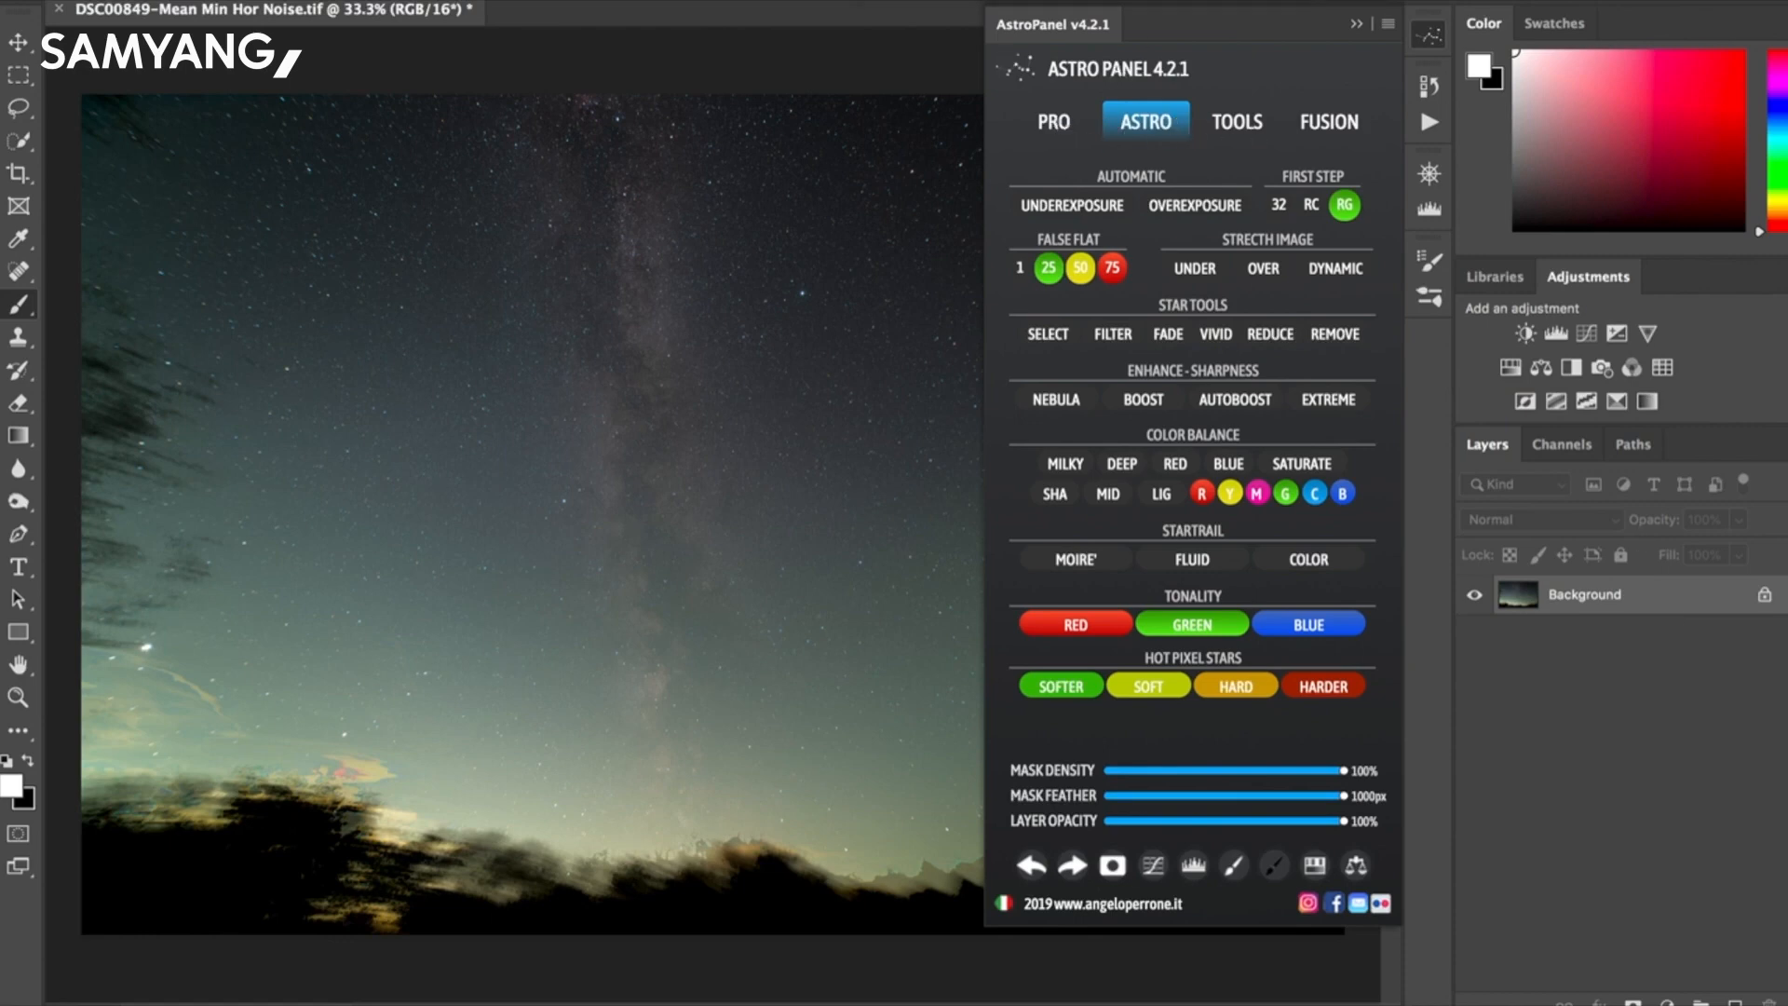
Apply the Camera Raw Filter with Dehaze +28, Temperature +8 and Tint +20.
key("a")
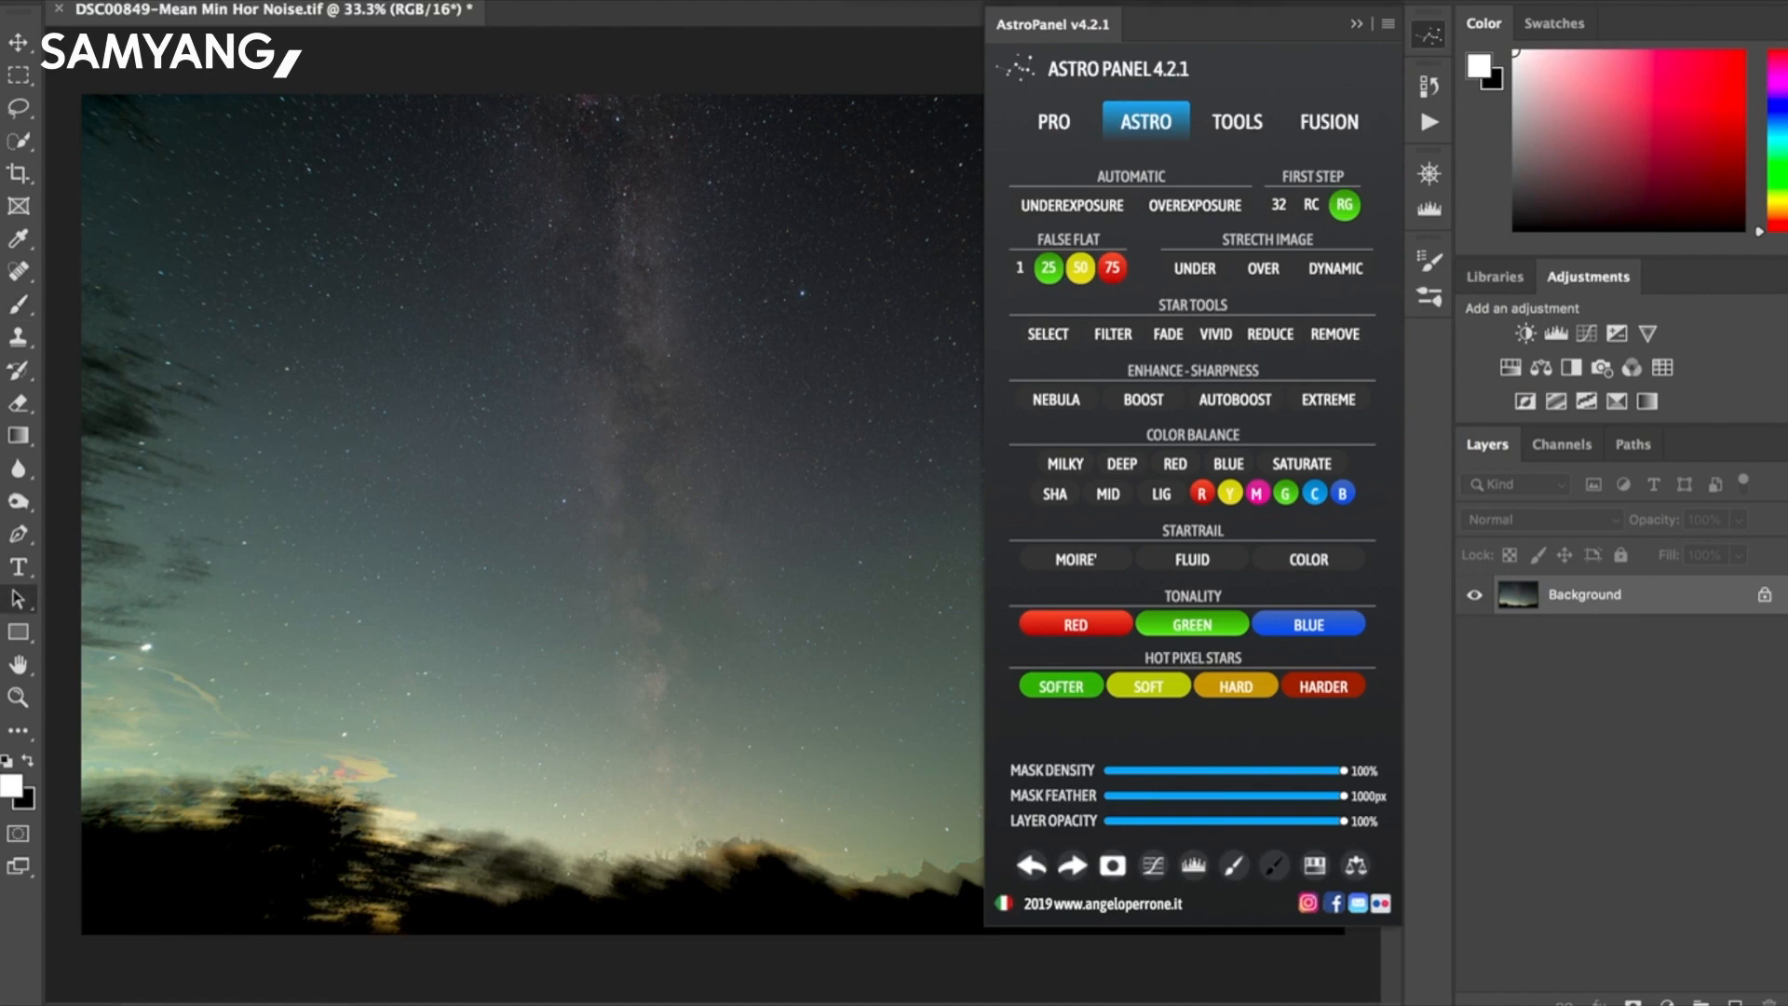
type("raw")
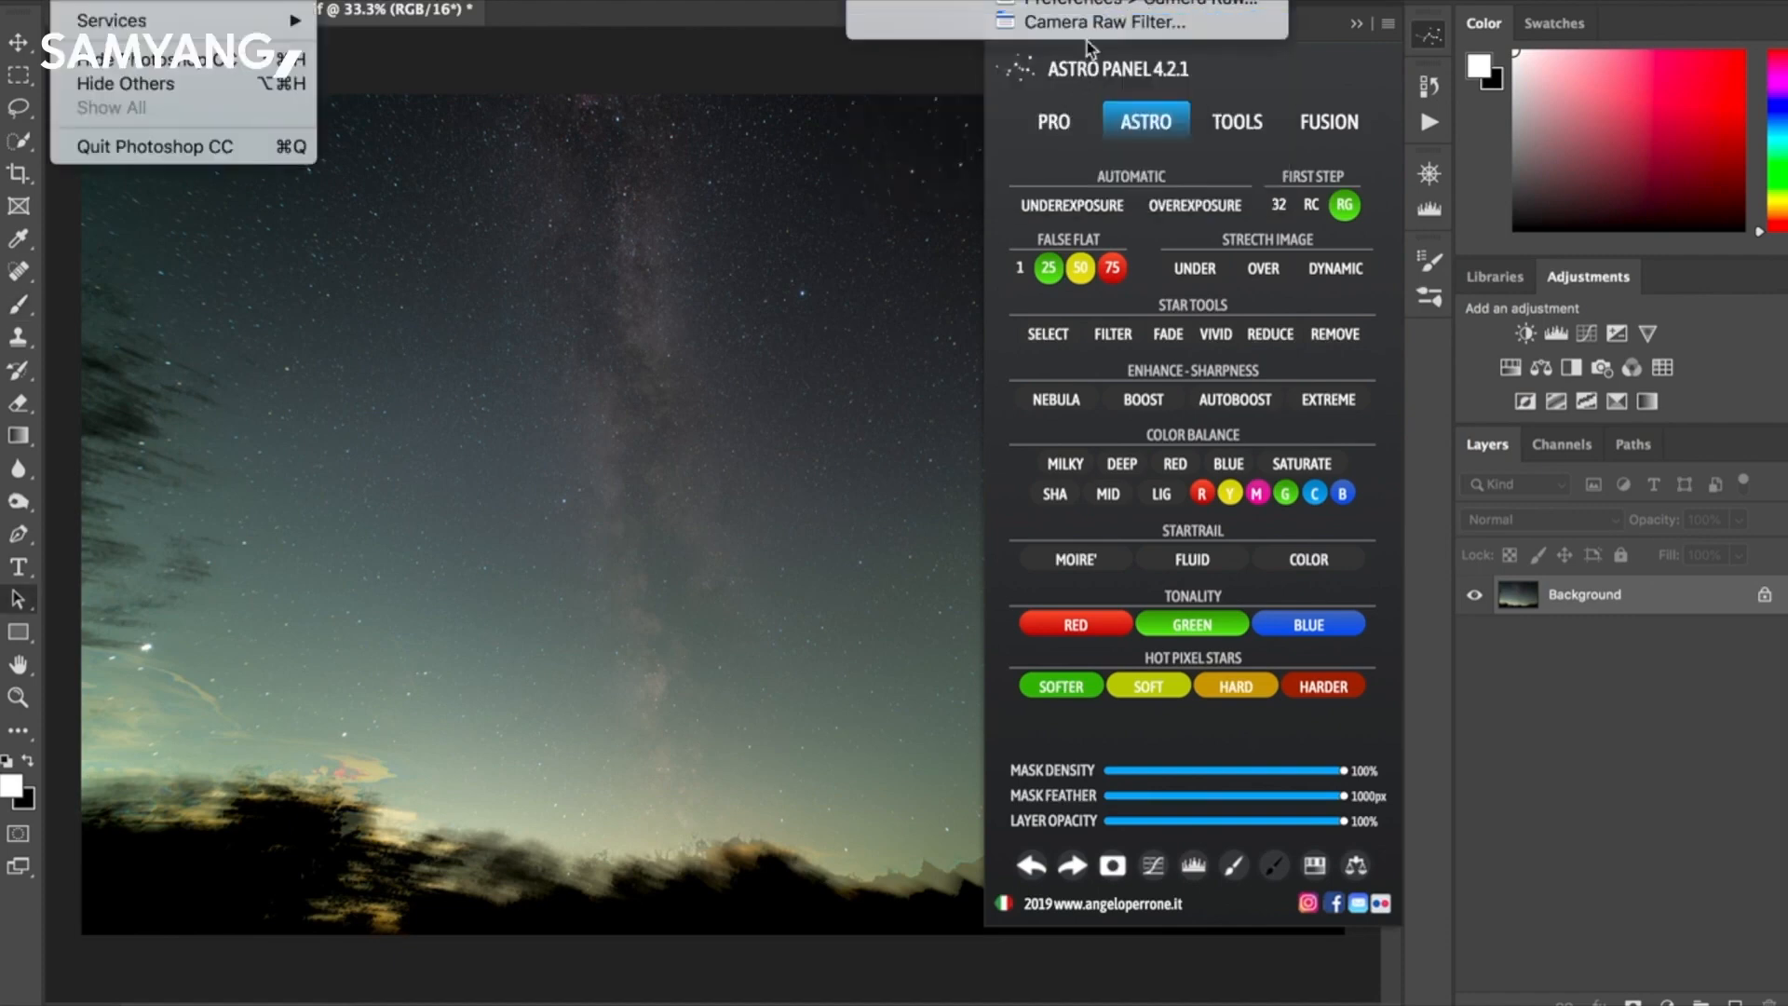
left_click(1092, 26)
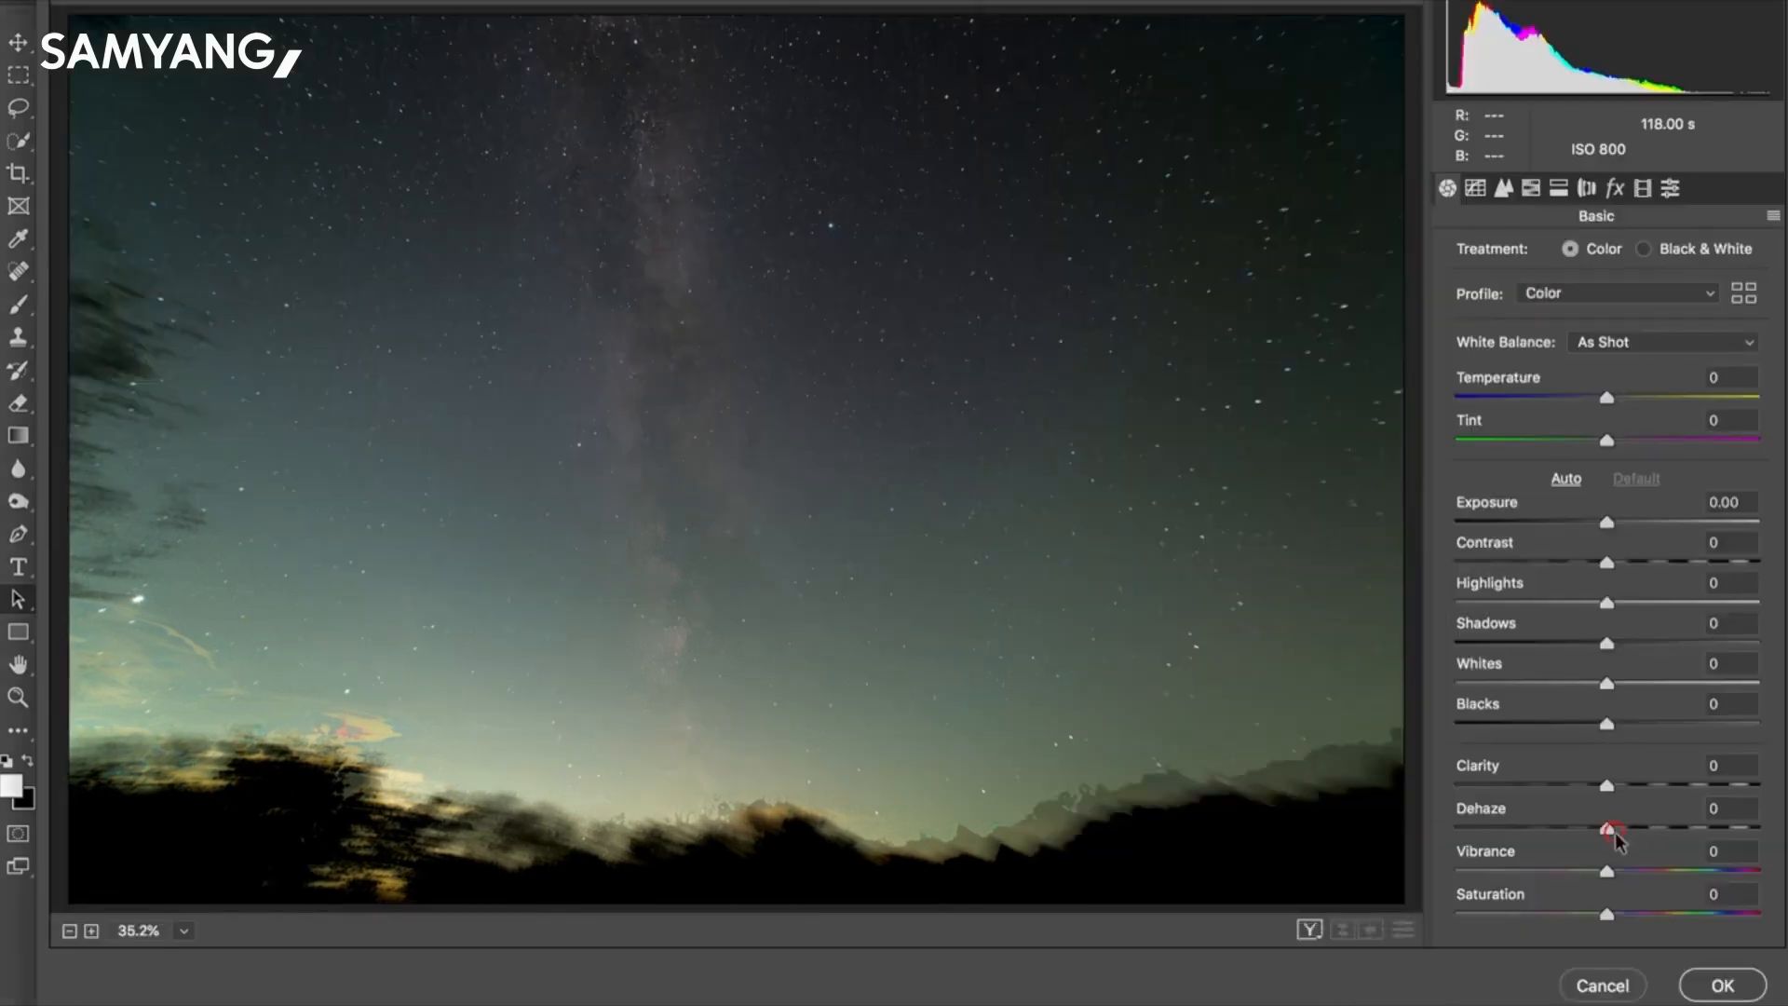
left_click_drag(1615, 831, 1649, 829)
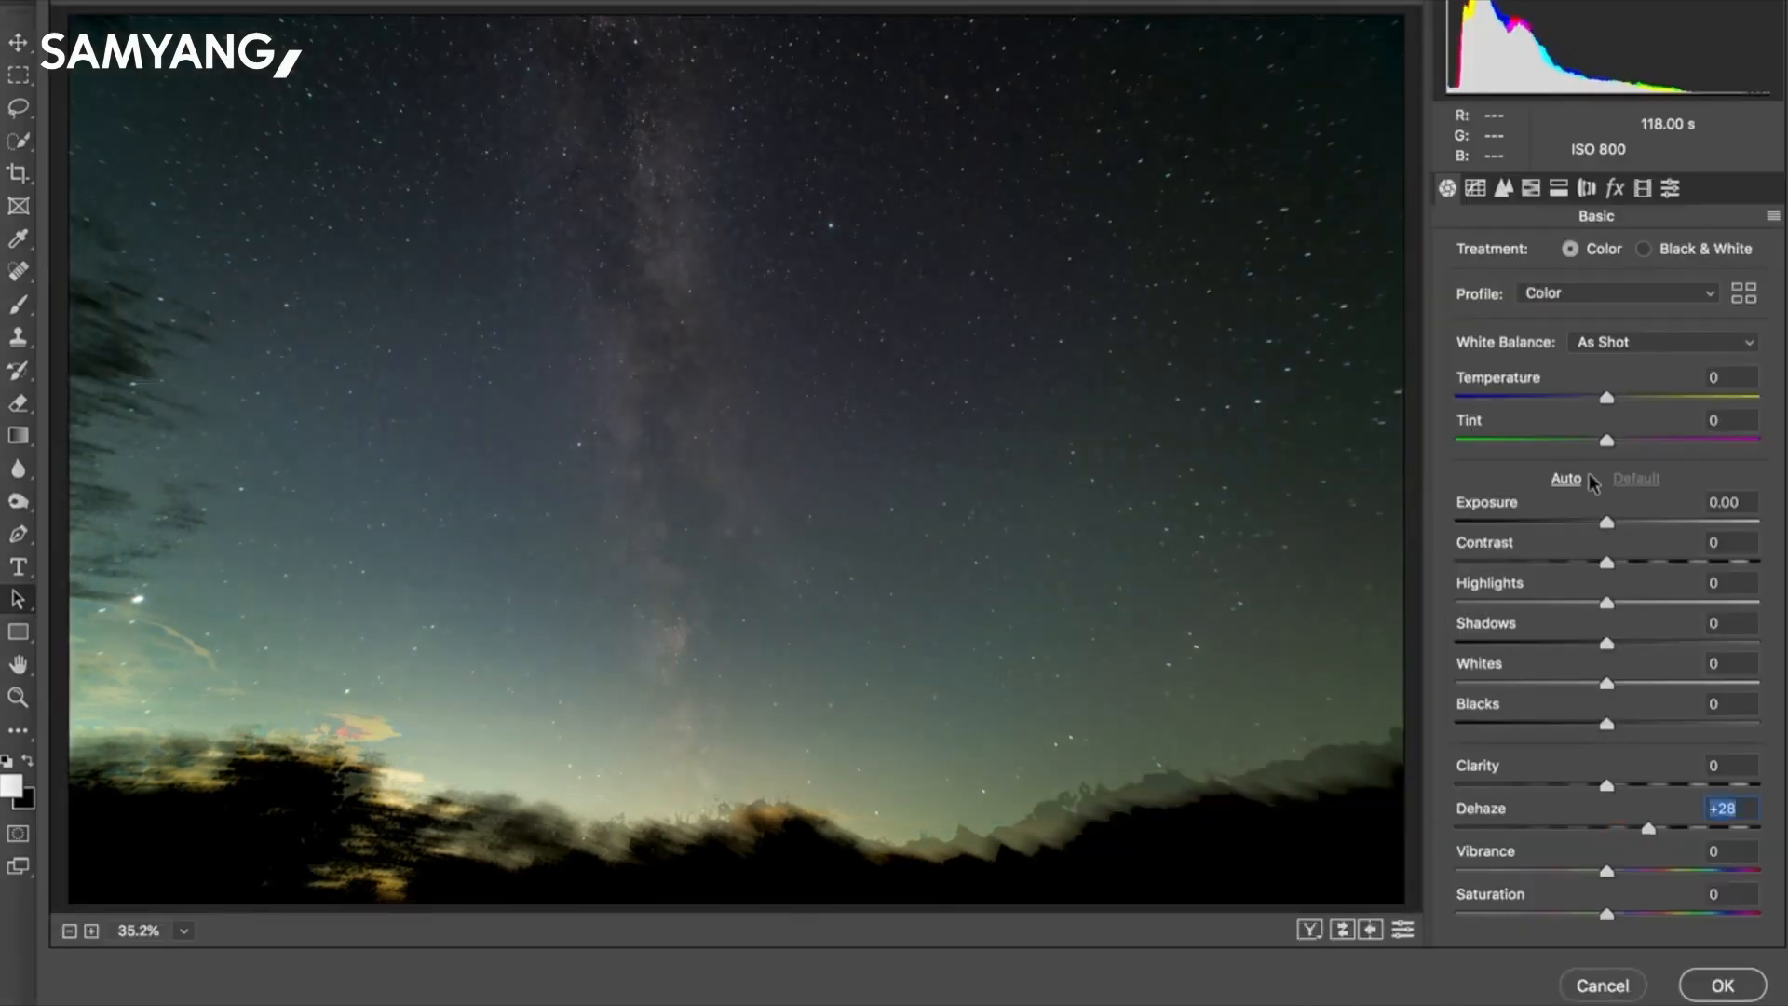
left_click_drag(1614, 398, 1641, 447)
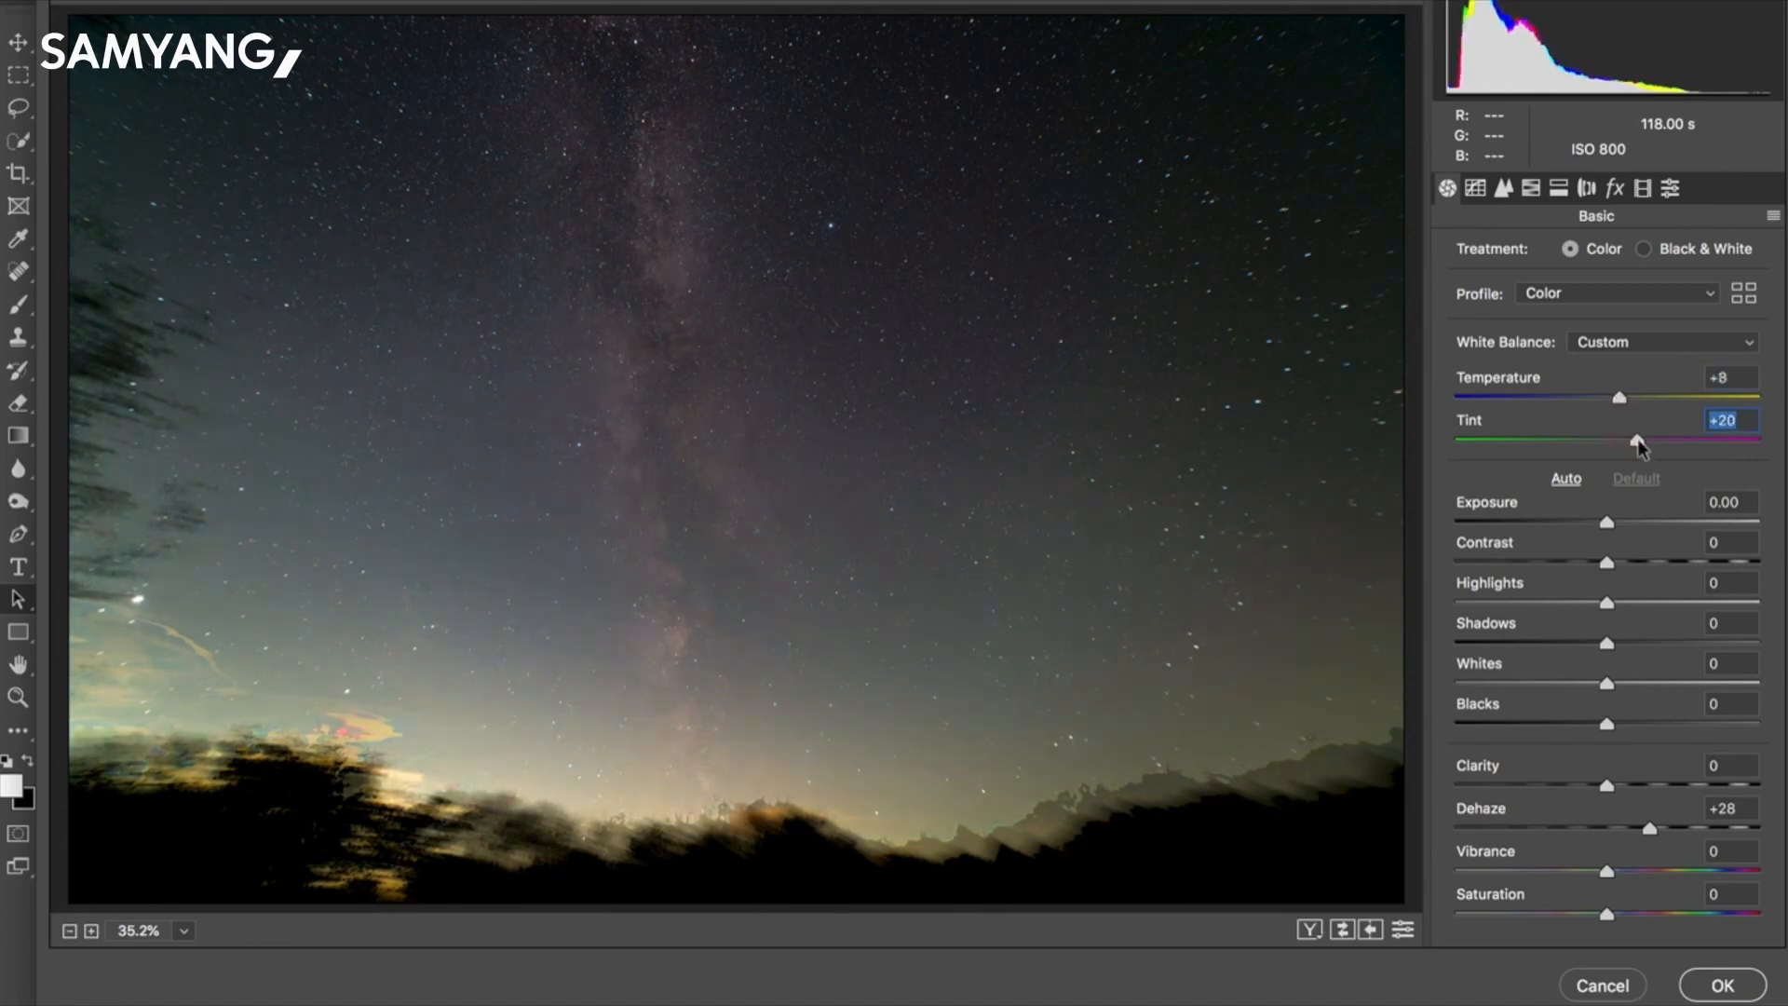
left_click(1723, 986)
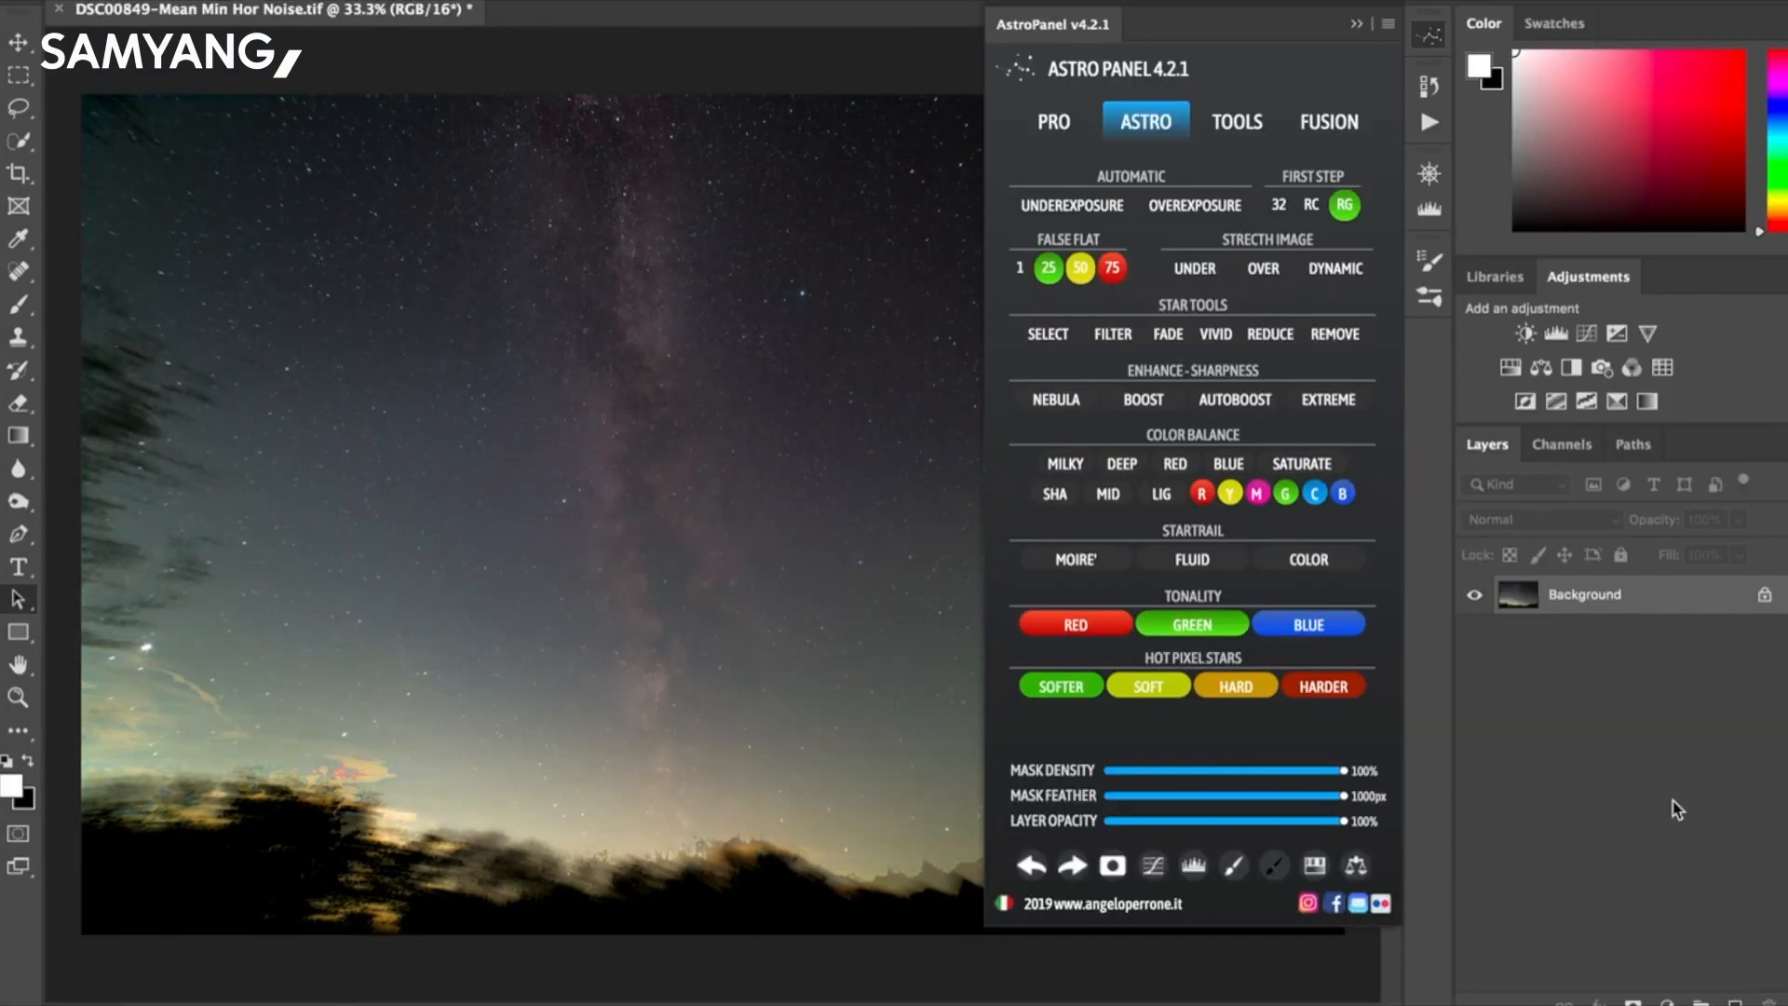
Add AstroPanel's Contrast Pro effect, compare the image with and without it, and flatten the image.
left_click(1055, 125)
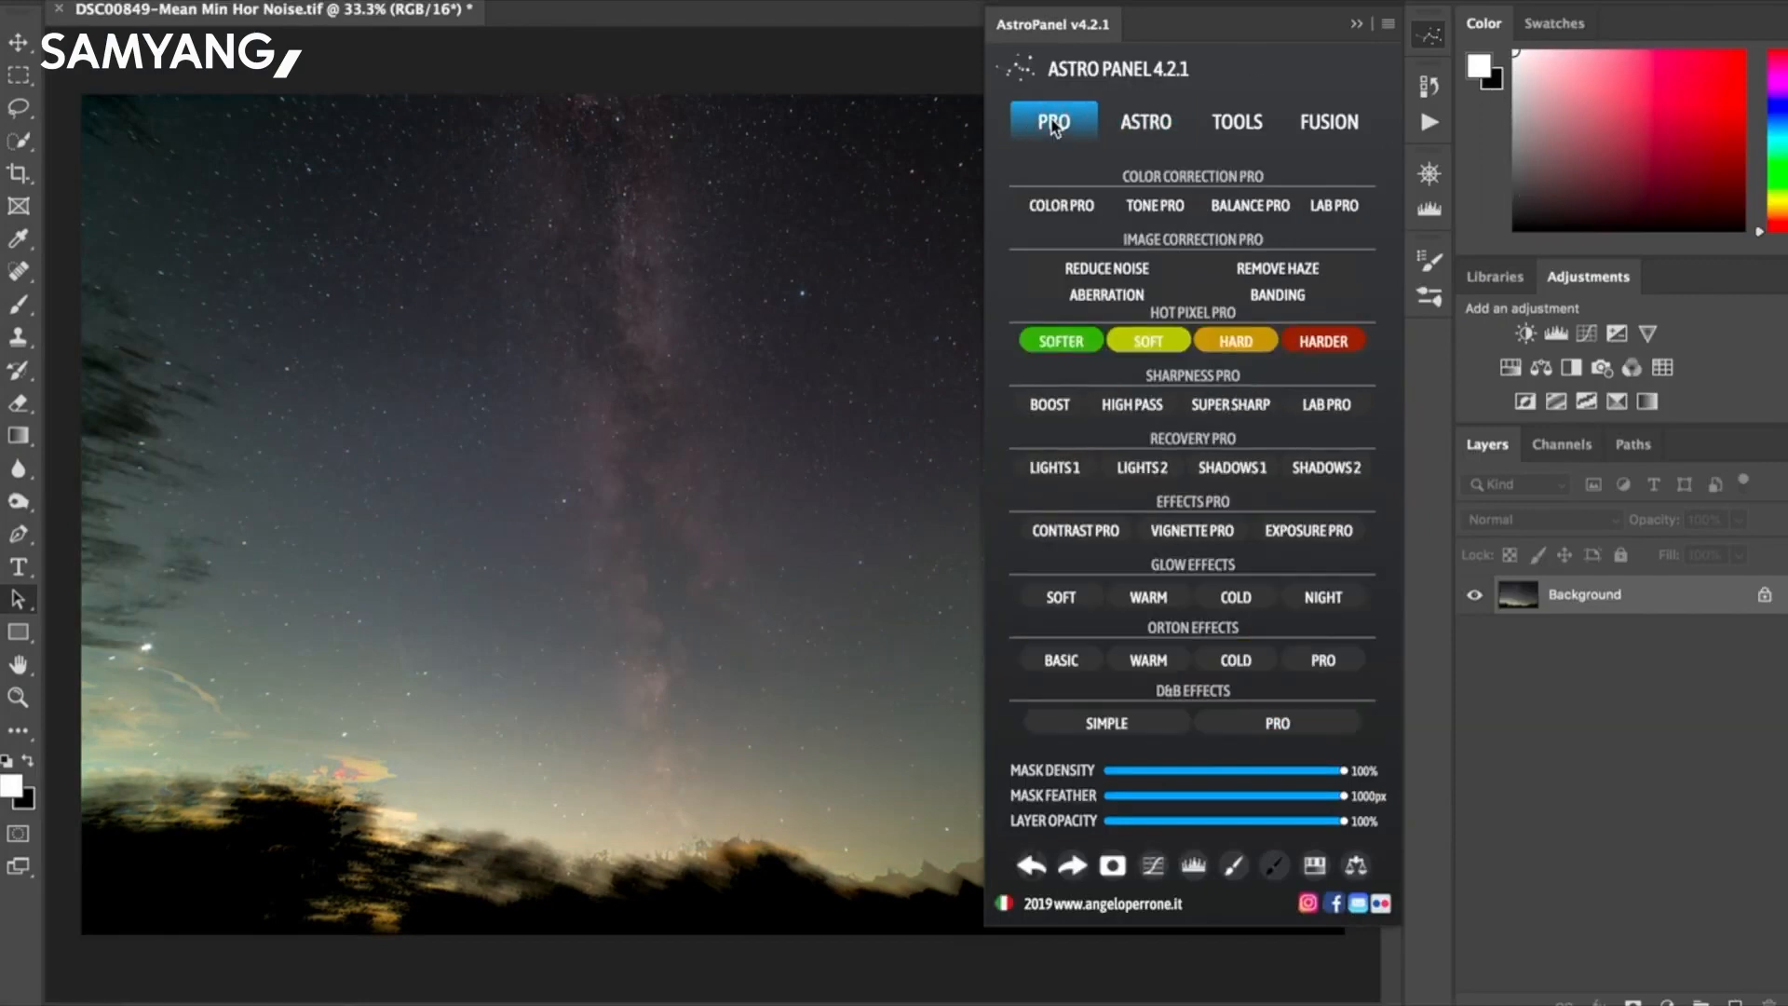
left_click(1073, 533)
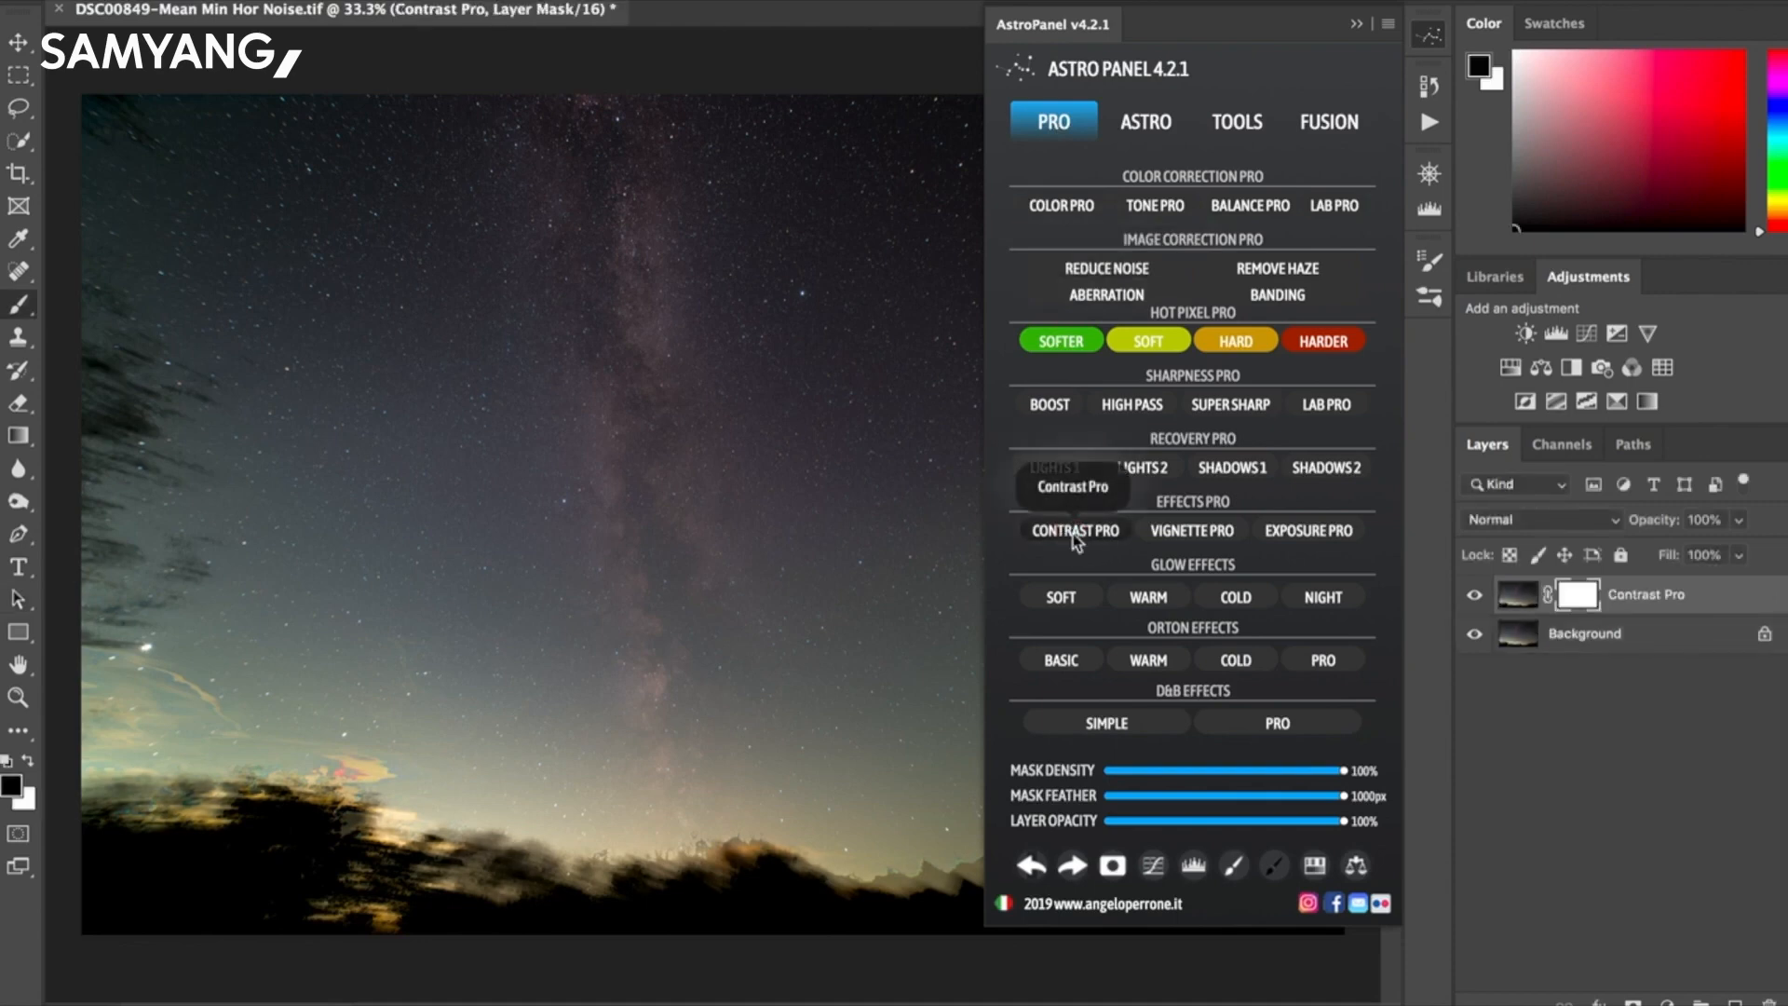
left_click(1474, 597)
left_click(1473, 597)
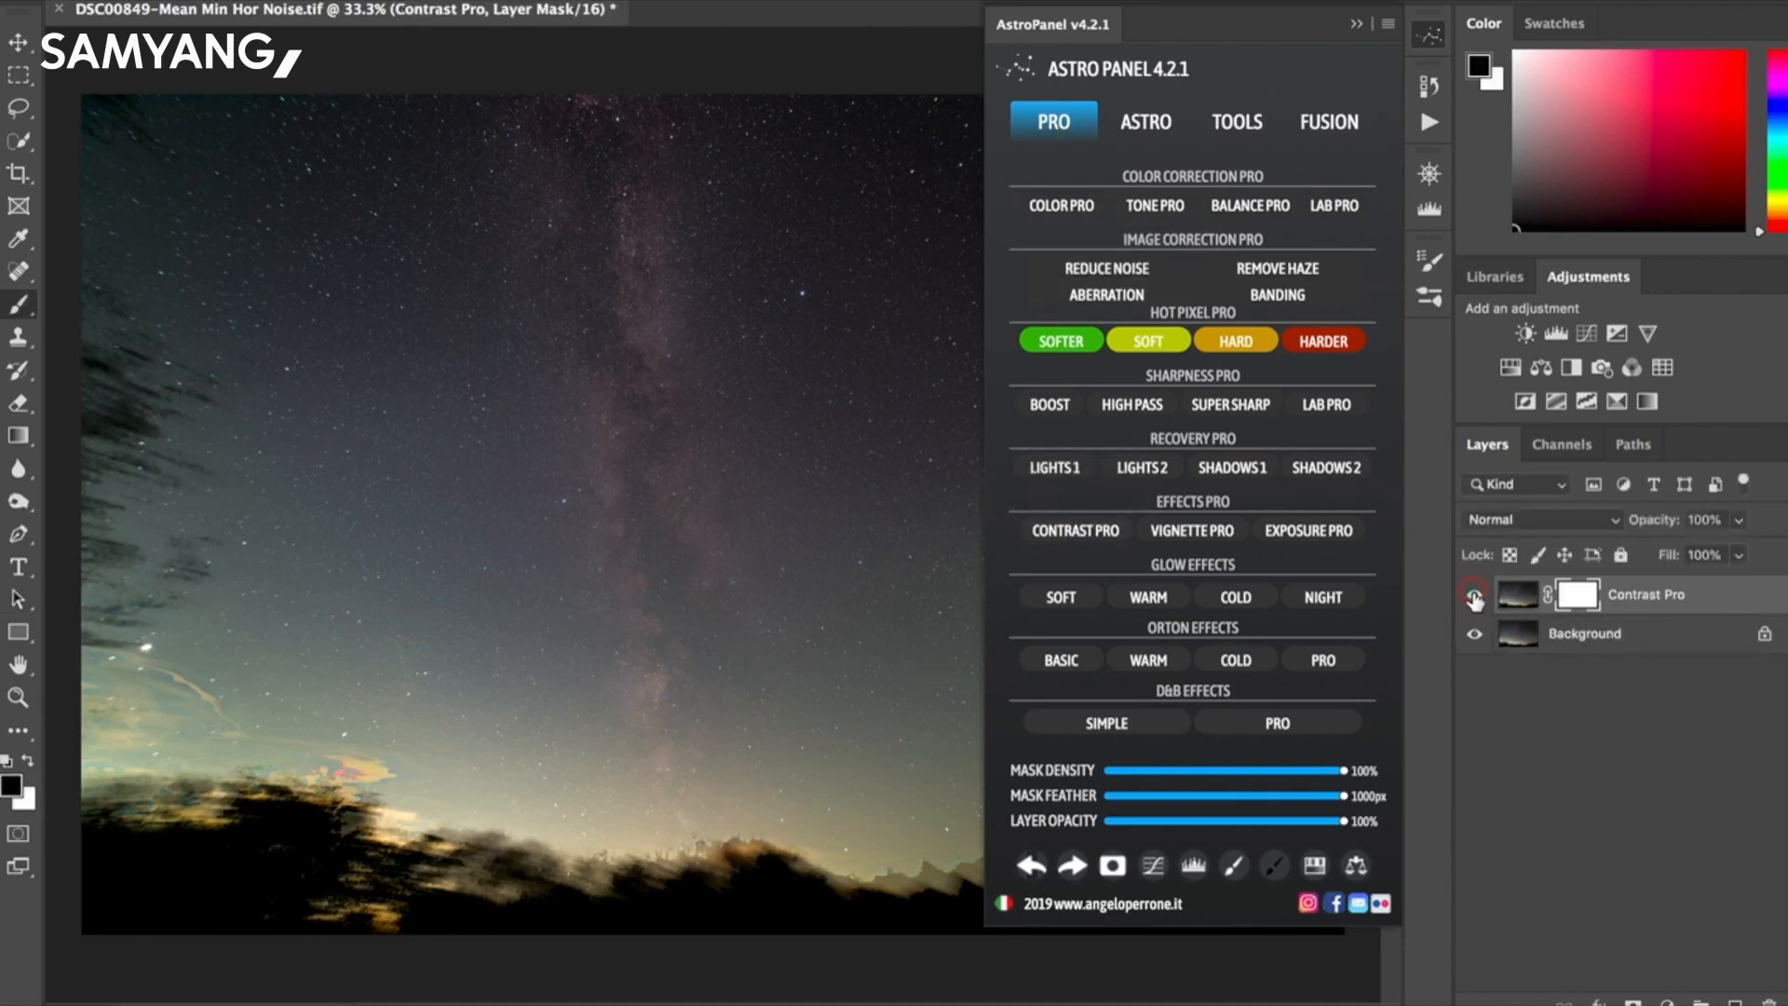
right_click(1648, 645)
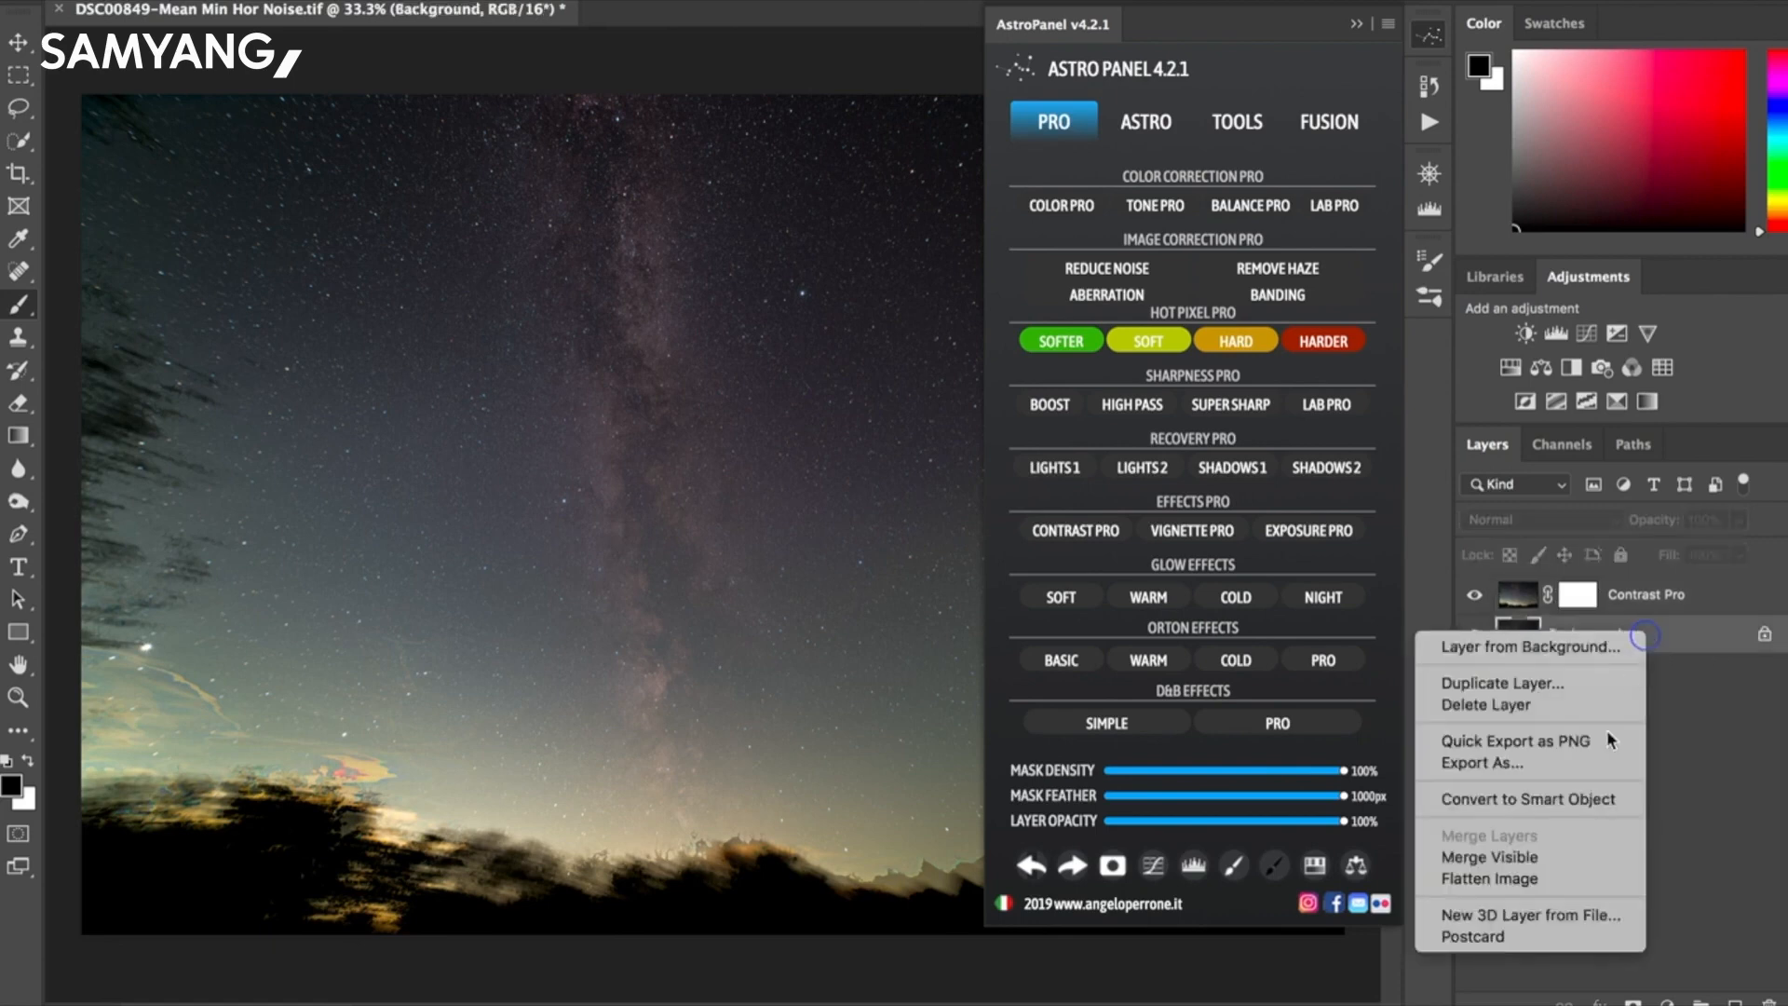
left_click(1567, 878)
Apply AstroPanel's Nebula enhancement to the flattened image and add another Contrast Pro layer.
left_click(1141, 116)
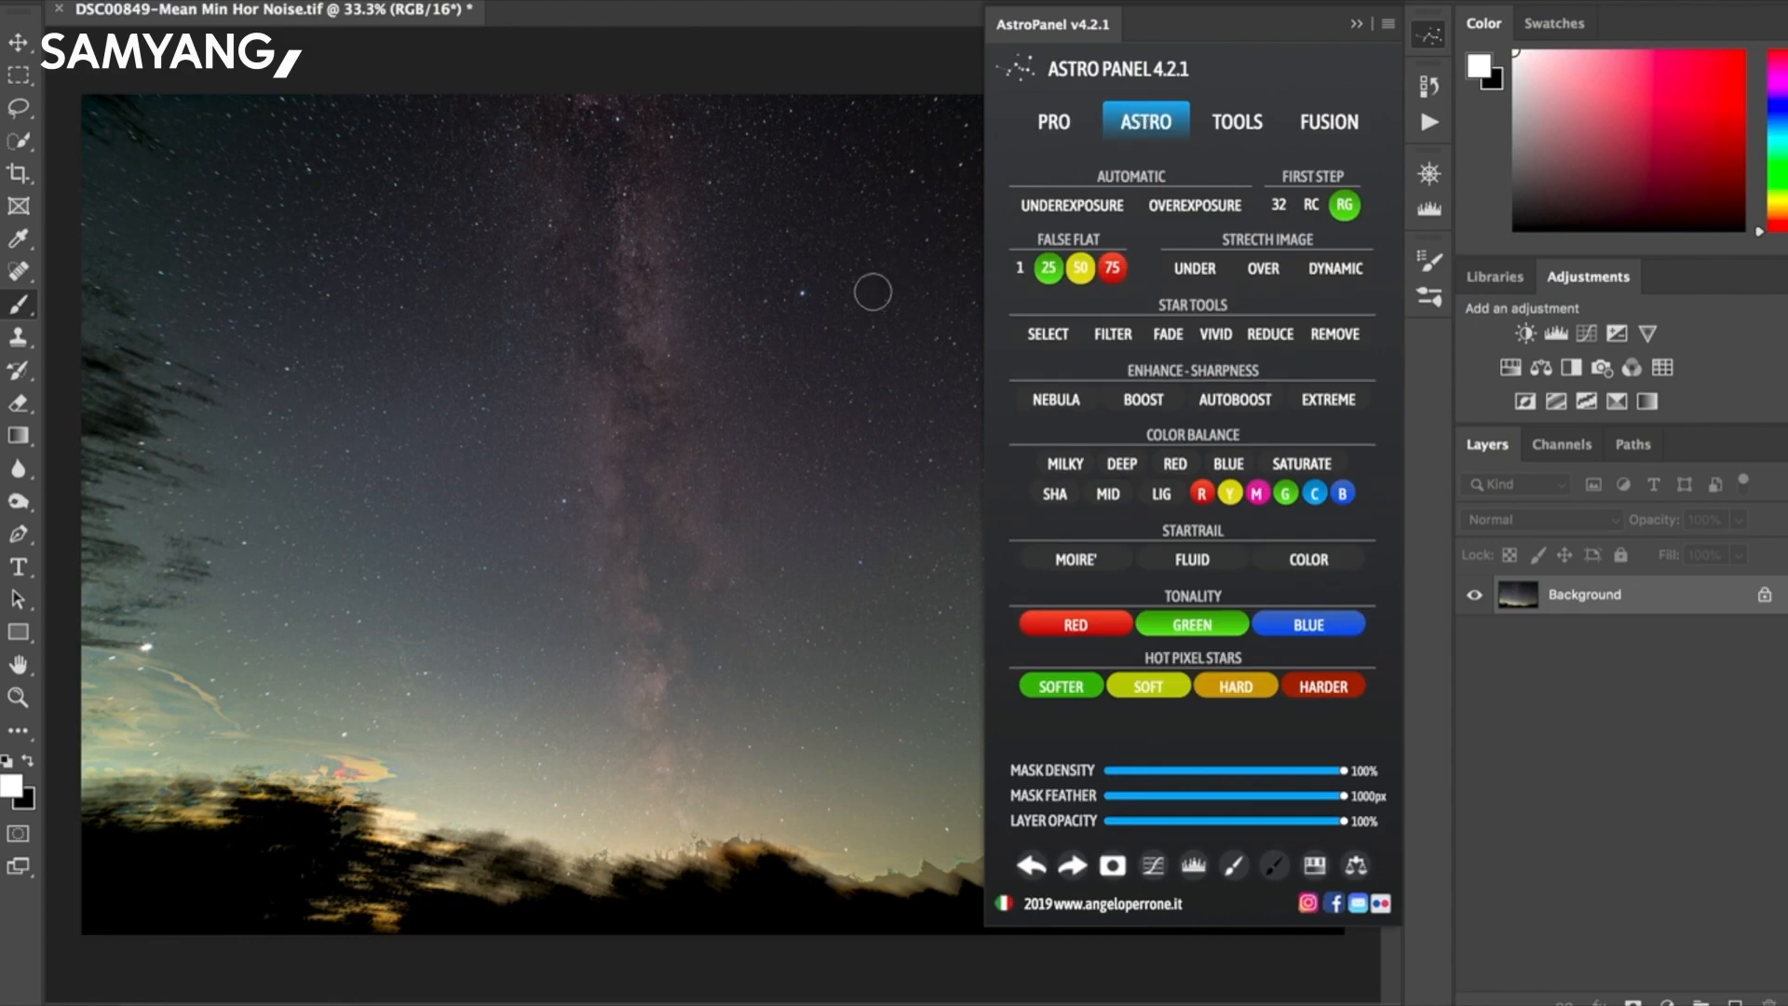
left_click(1059, 402)
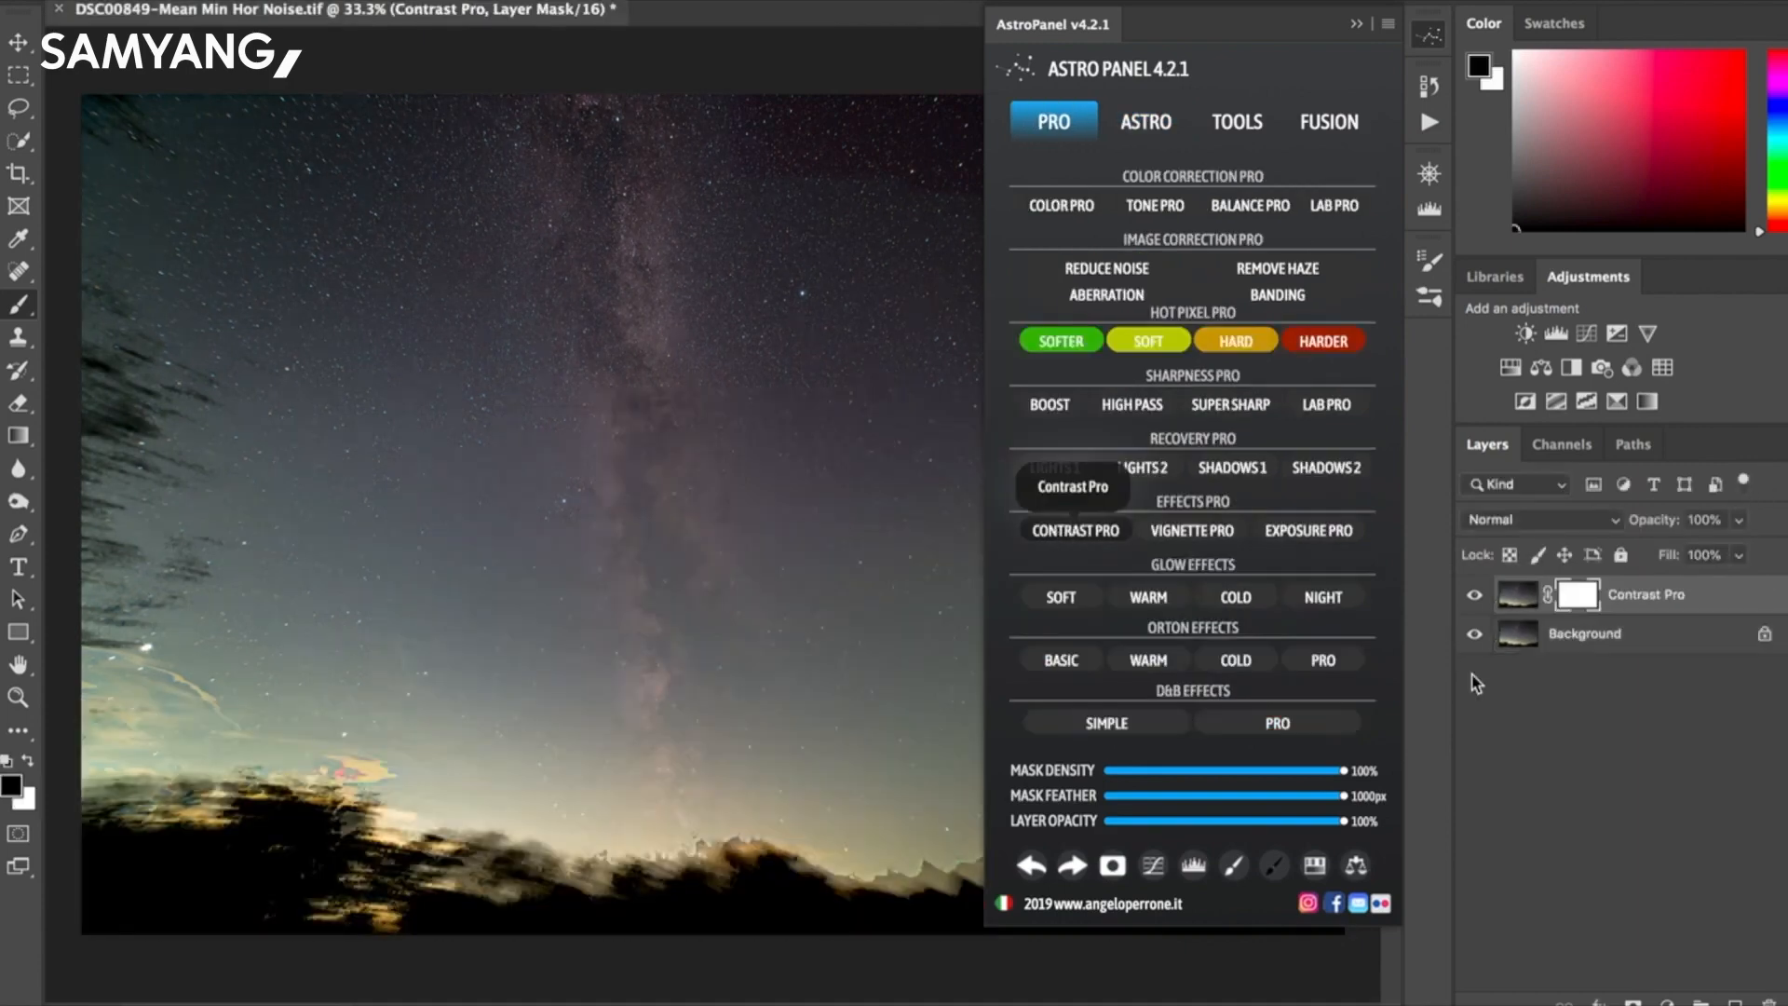
left_click(1472, 597)
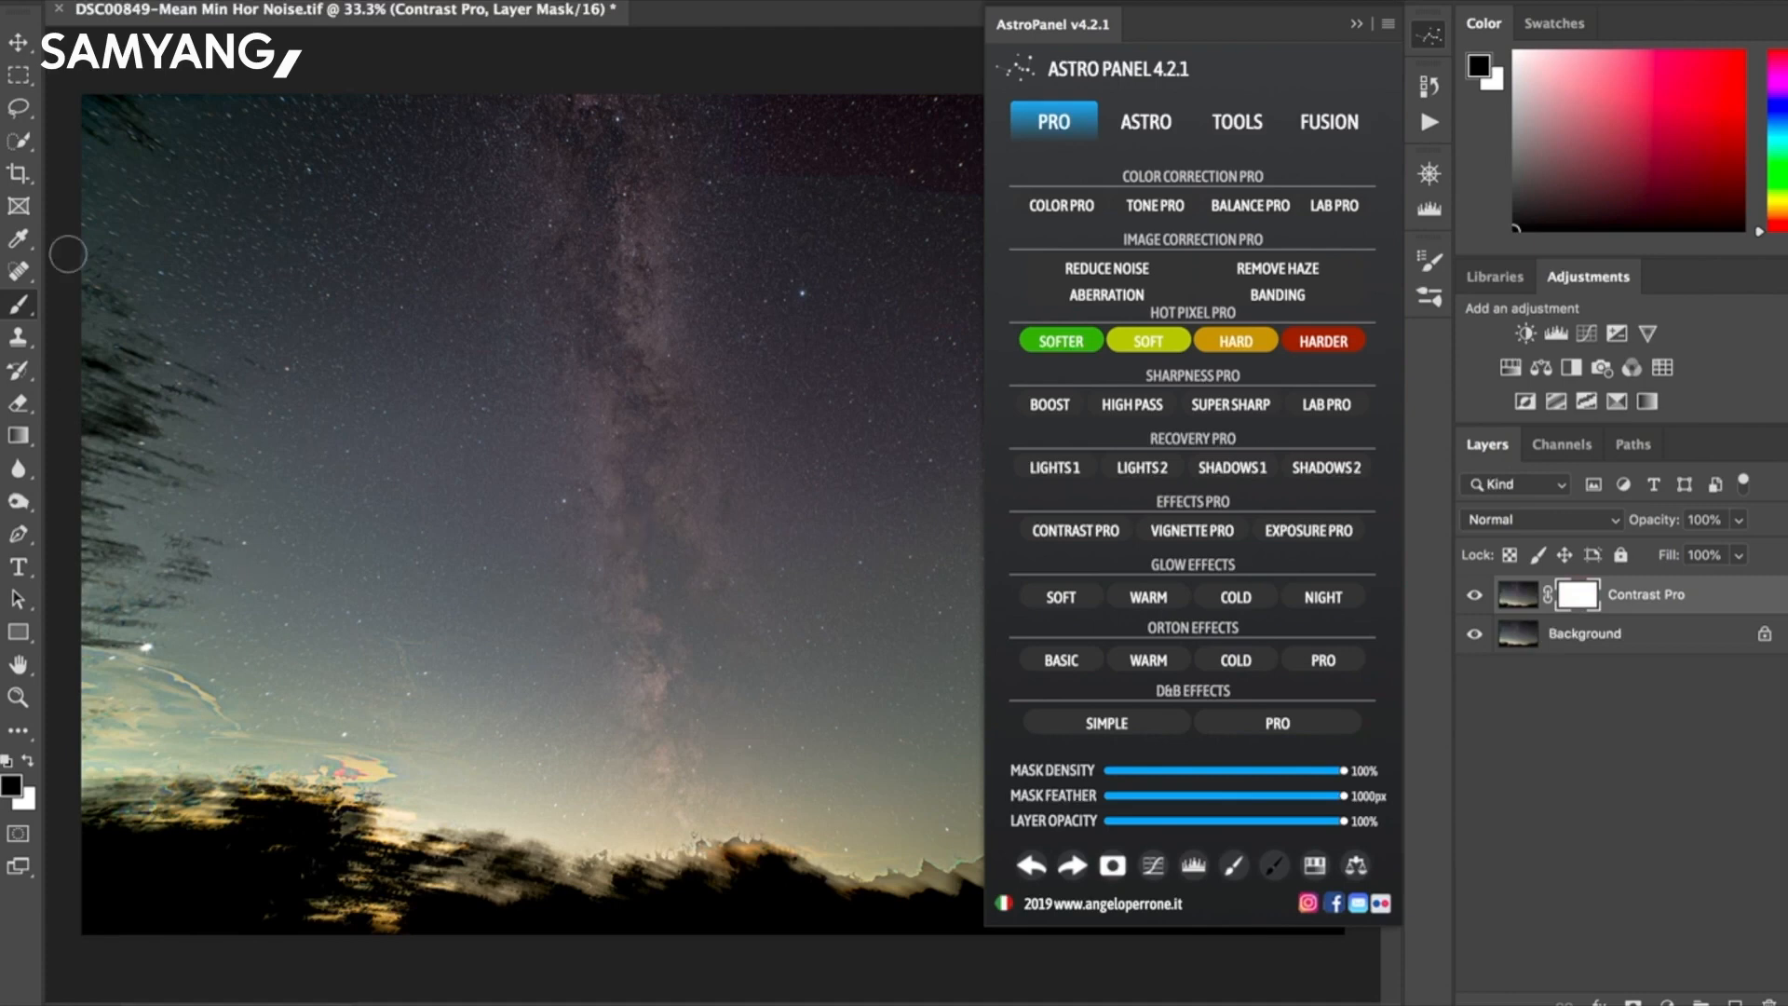
Enlarge the brush for working on the Contrast Pro layer's mask.
key("bracketright")
key("bracketright")
key("bracketright")
key("bracketright")
key("bracketright")
key("bracketright")
key("bracketright")
key("bracketright")
key("bracketright")
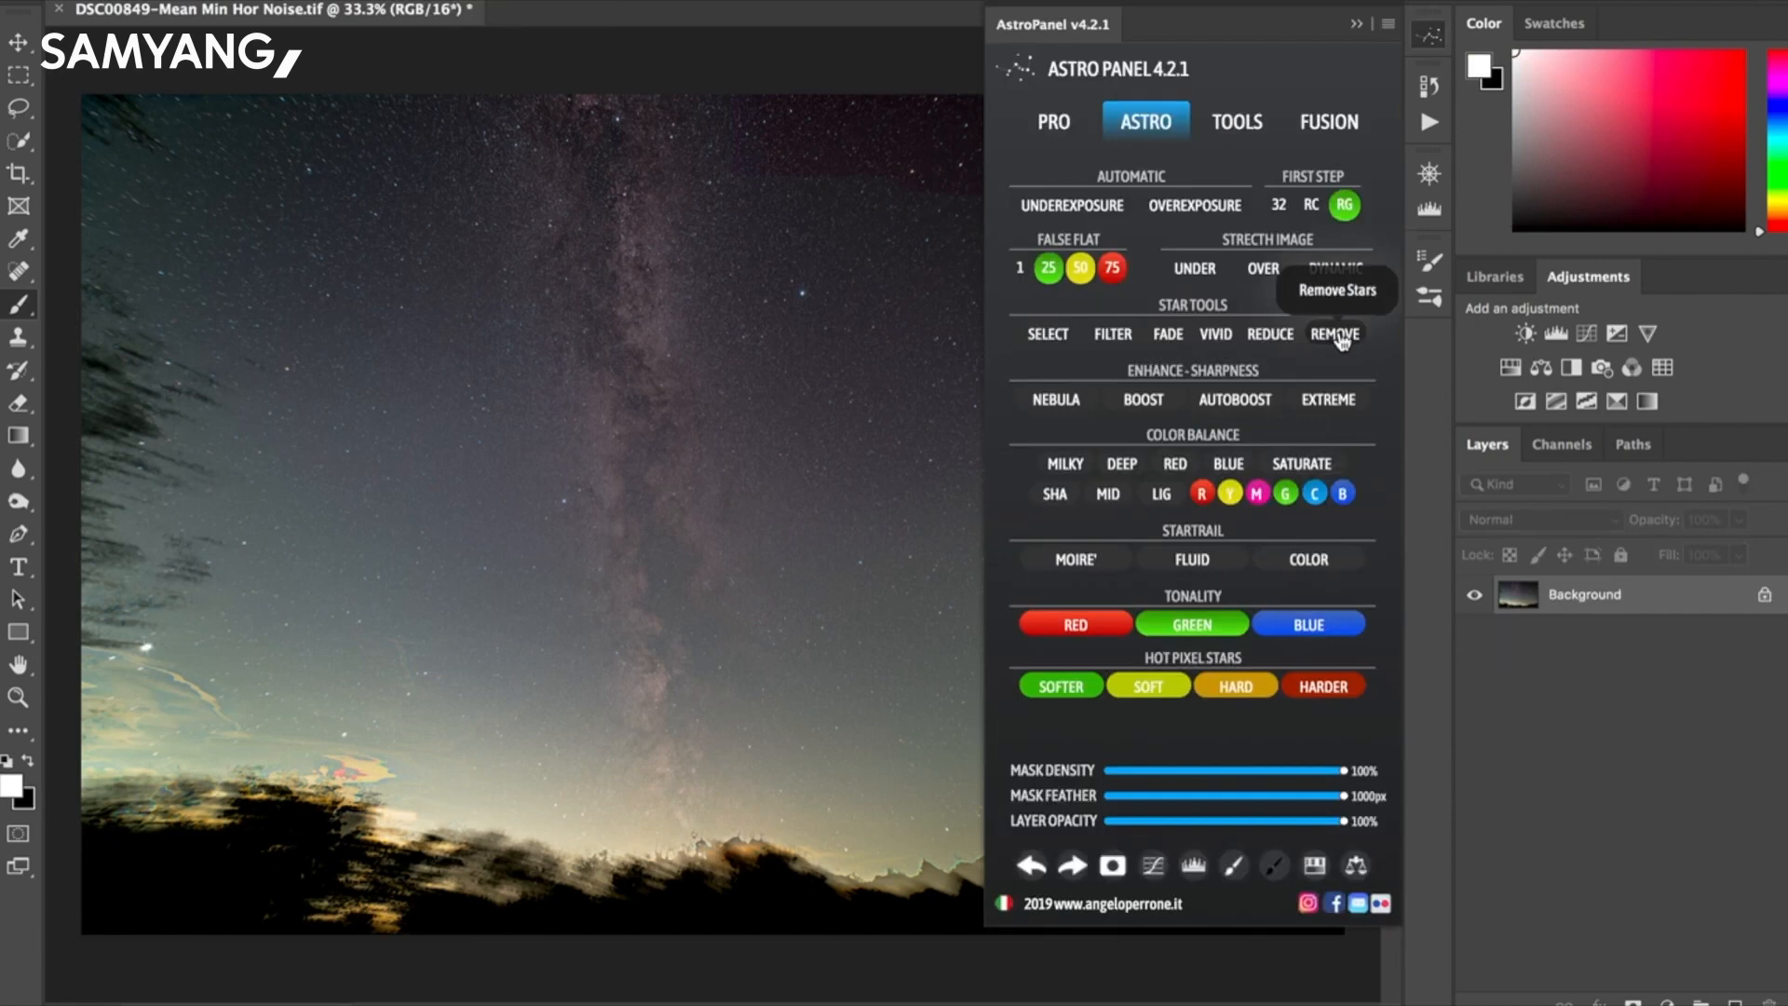
Create a starless layer with AstroPanel's Remove Stars tool and compare it with the background by toggling its visibility.
left_click(1339, 335)
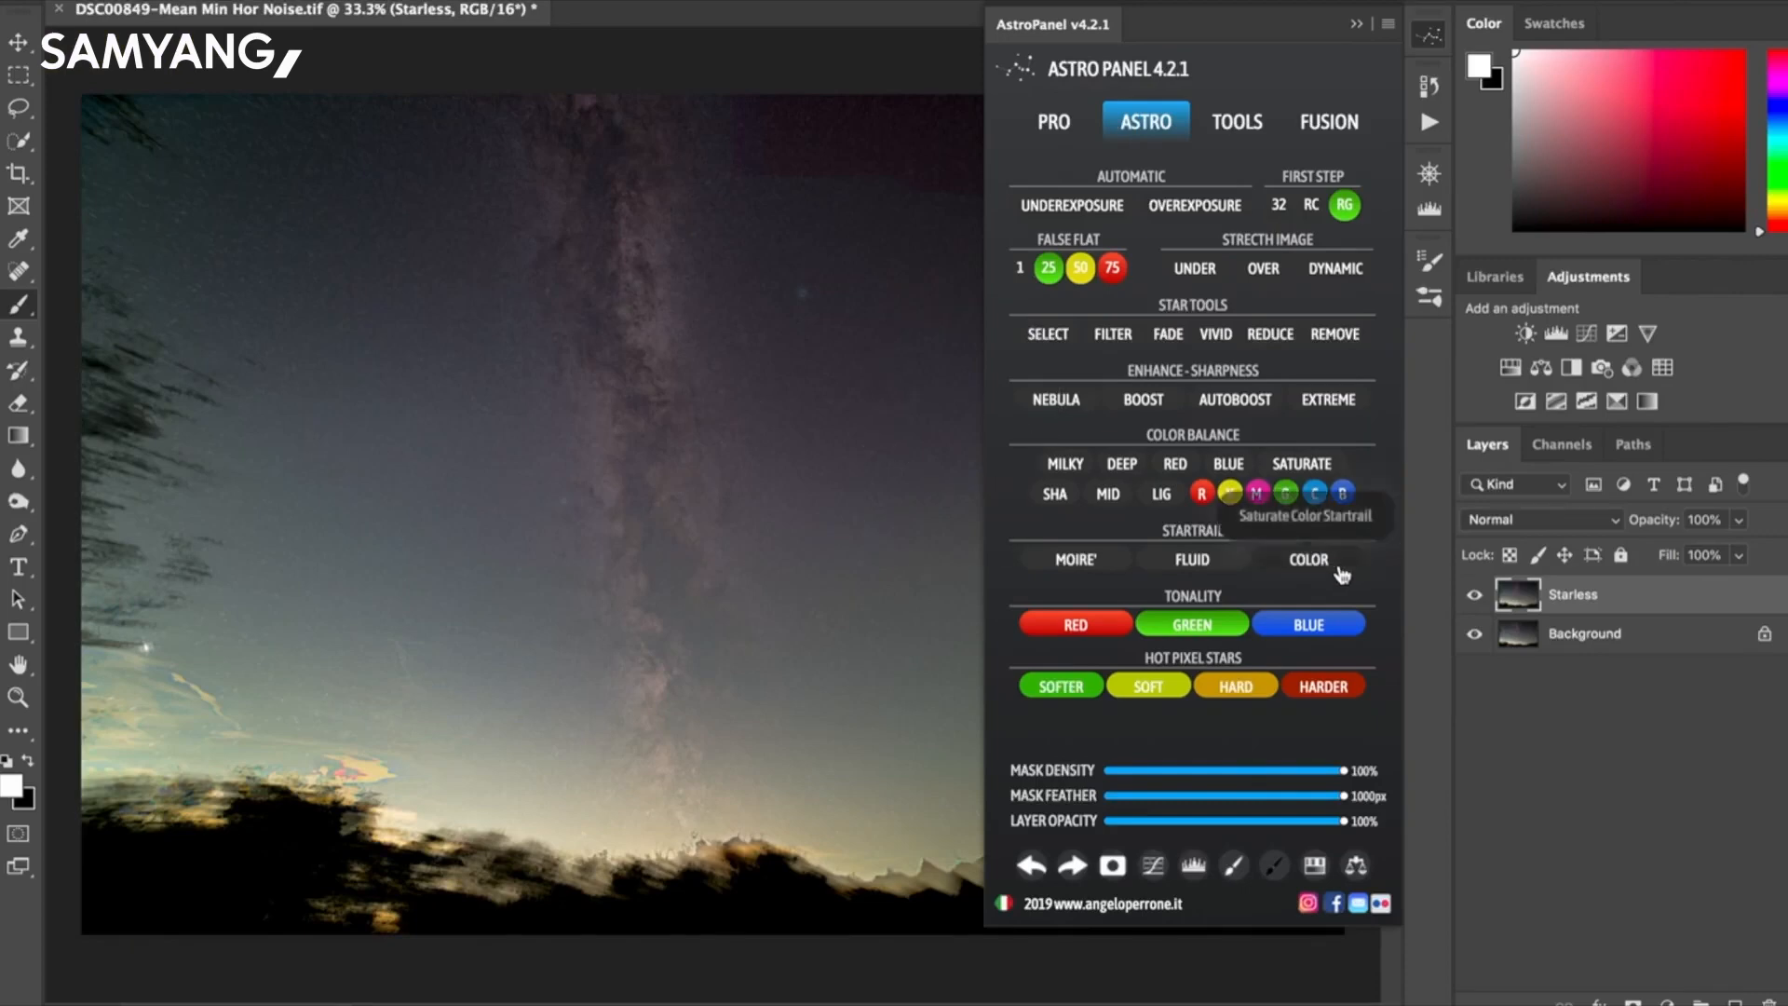
left_click(1474, 596)
left_click(1475, 596)
left_click(1475, 596)
left_click(1475, 596)
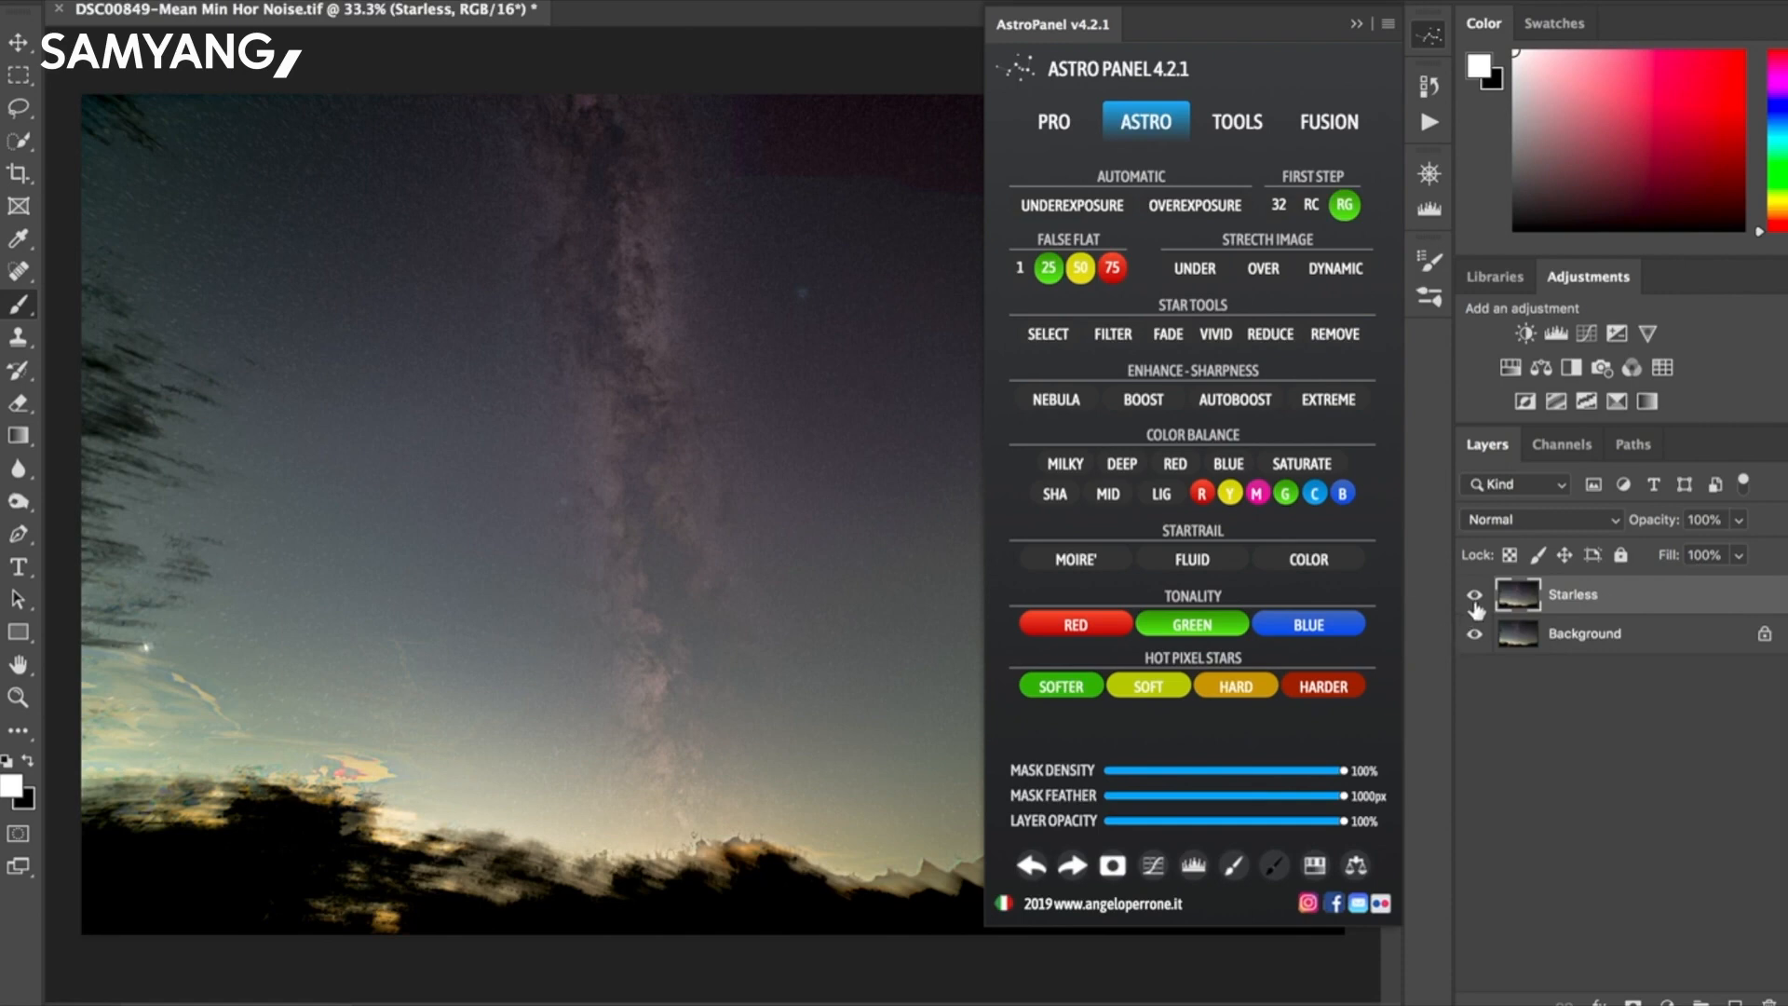
Select the Starless layer, open its opacity setting and collapse AstroPanel to uncover the whole image.
left_click(1670, 598)
left_click(1738, 520)
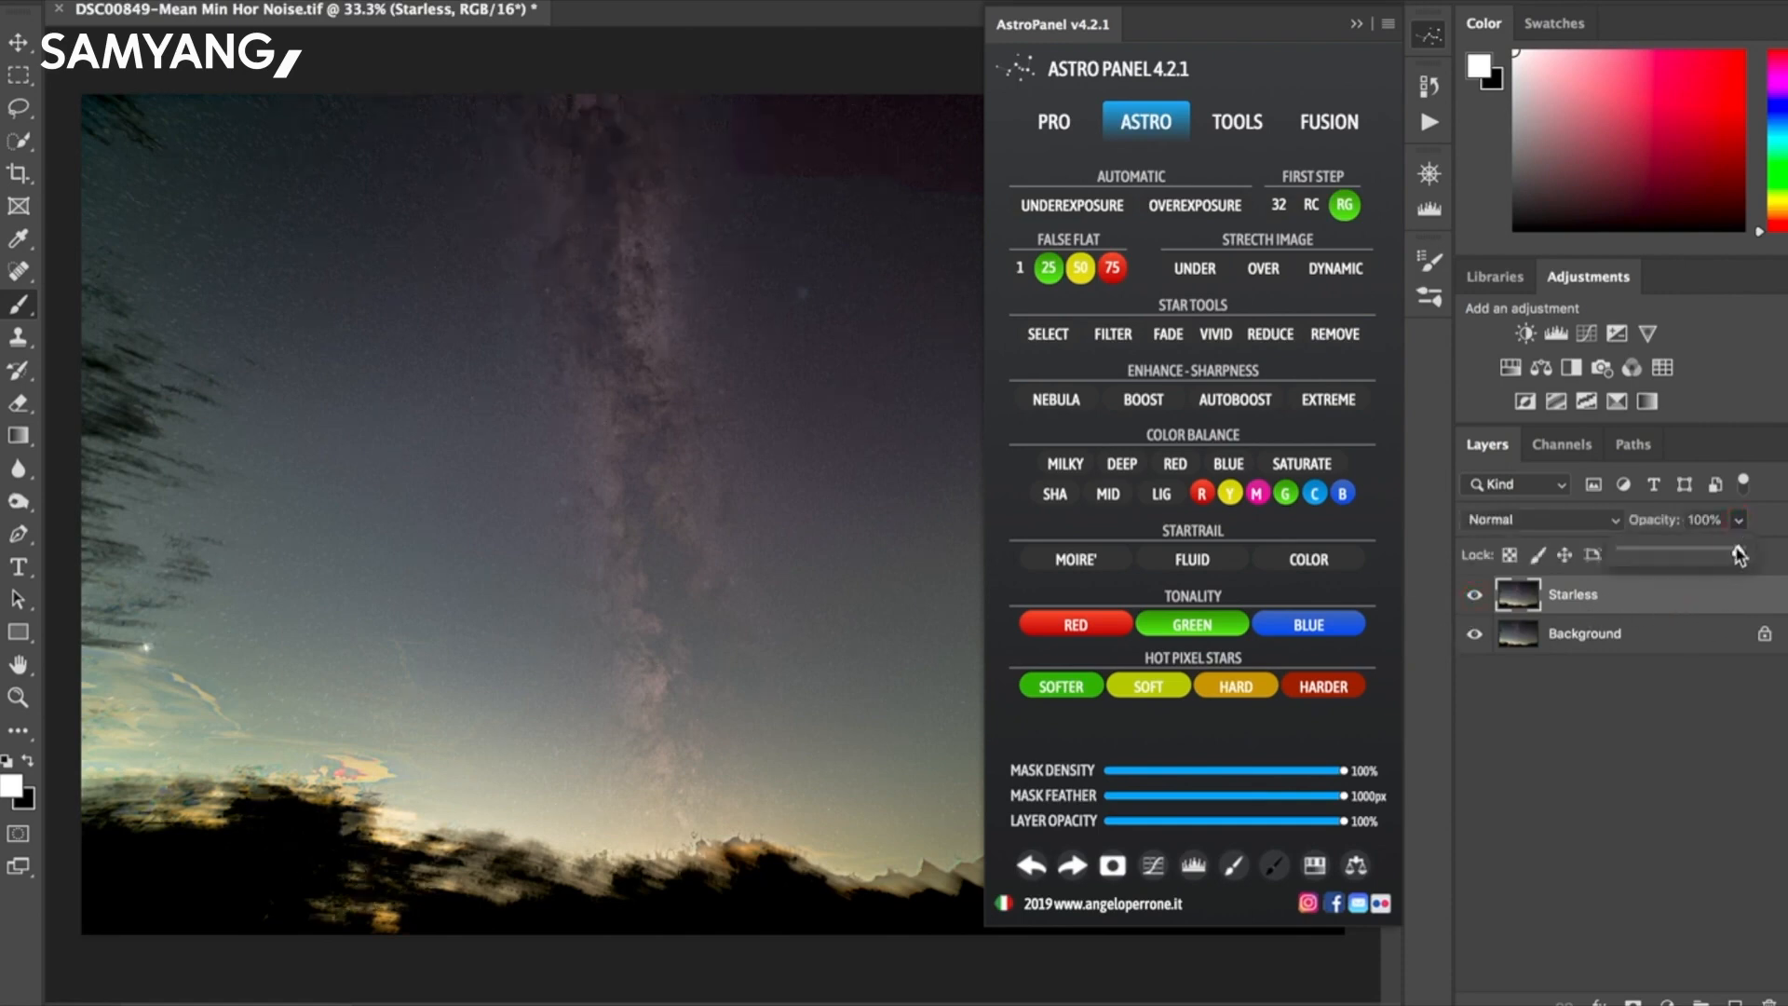
left_click(1356, 21)
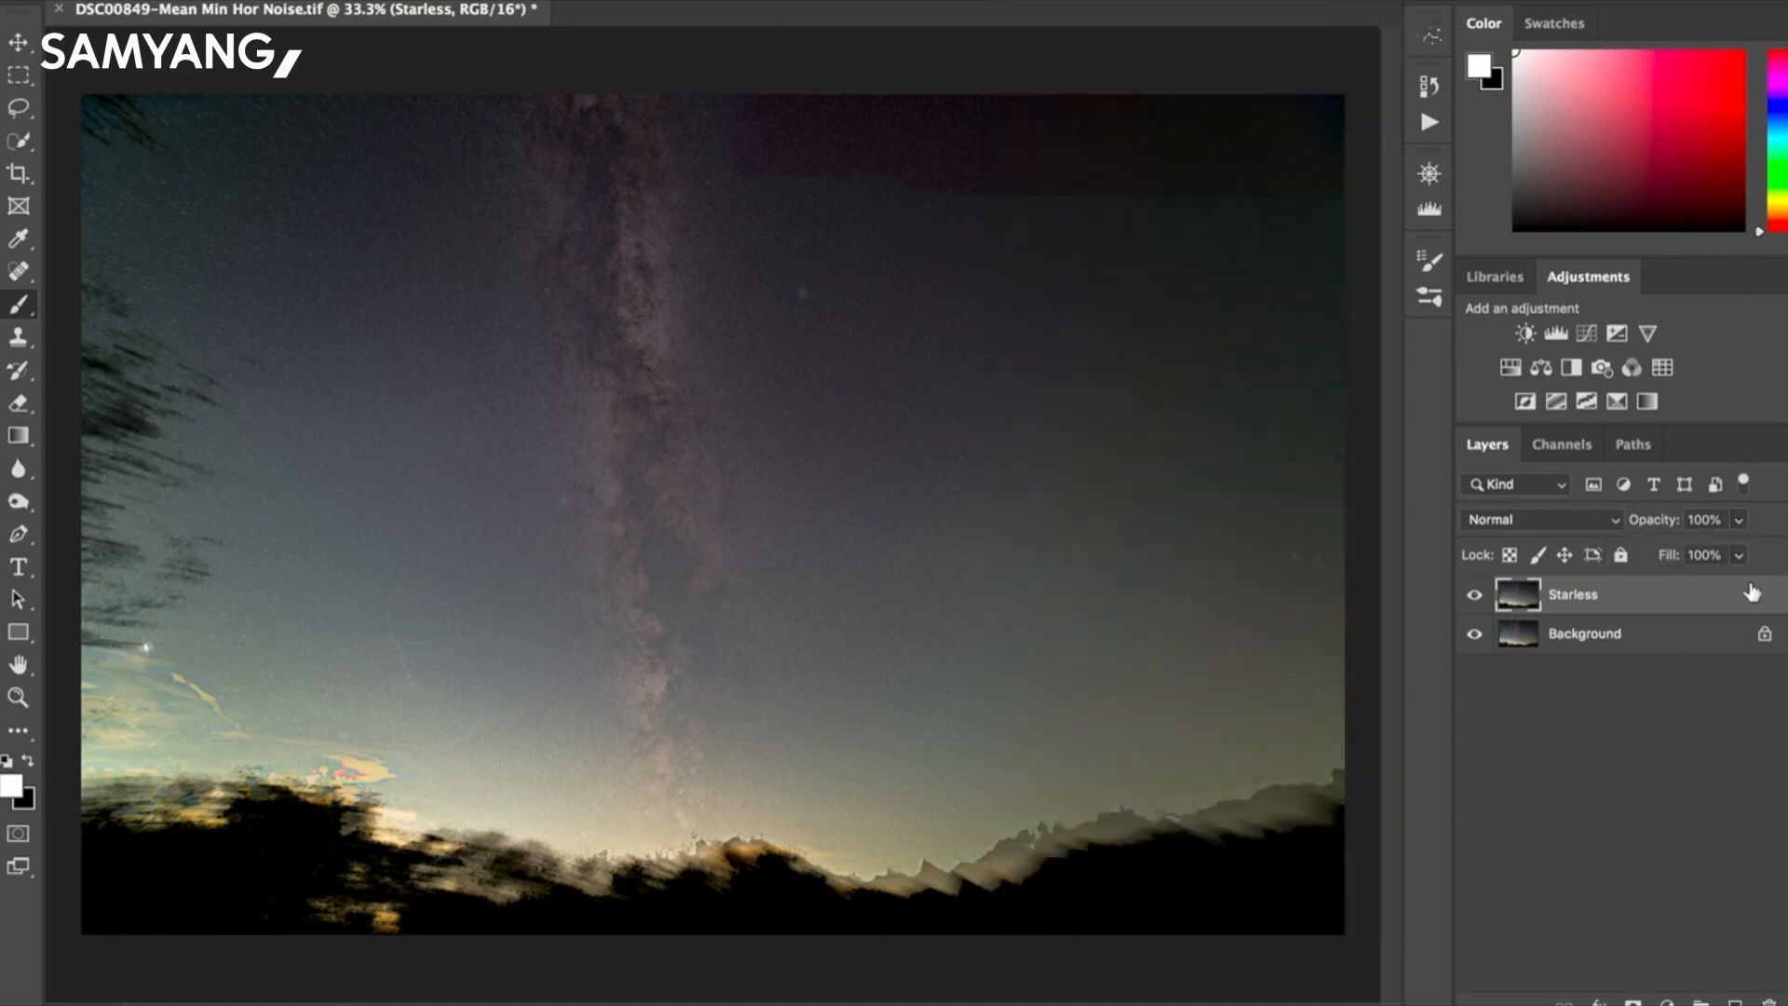
Lower the Starless layer's opacity to 65%, switch the foreground colour to black and add a layer mask.
left_click(1738, 520)
left_click_drag(1739, 549, 1667, 561)
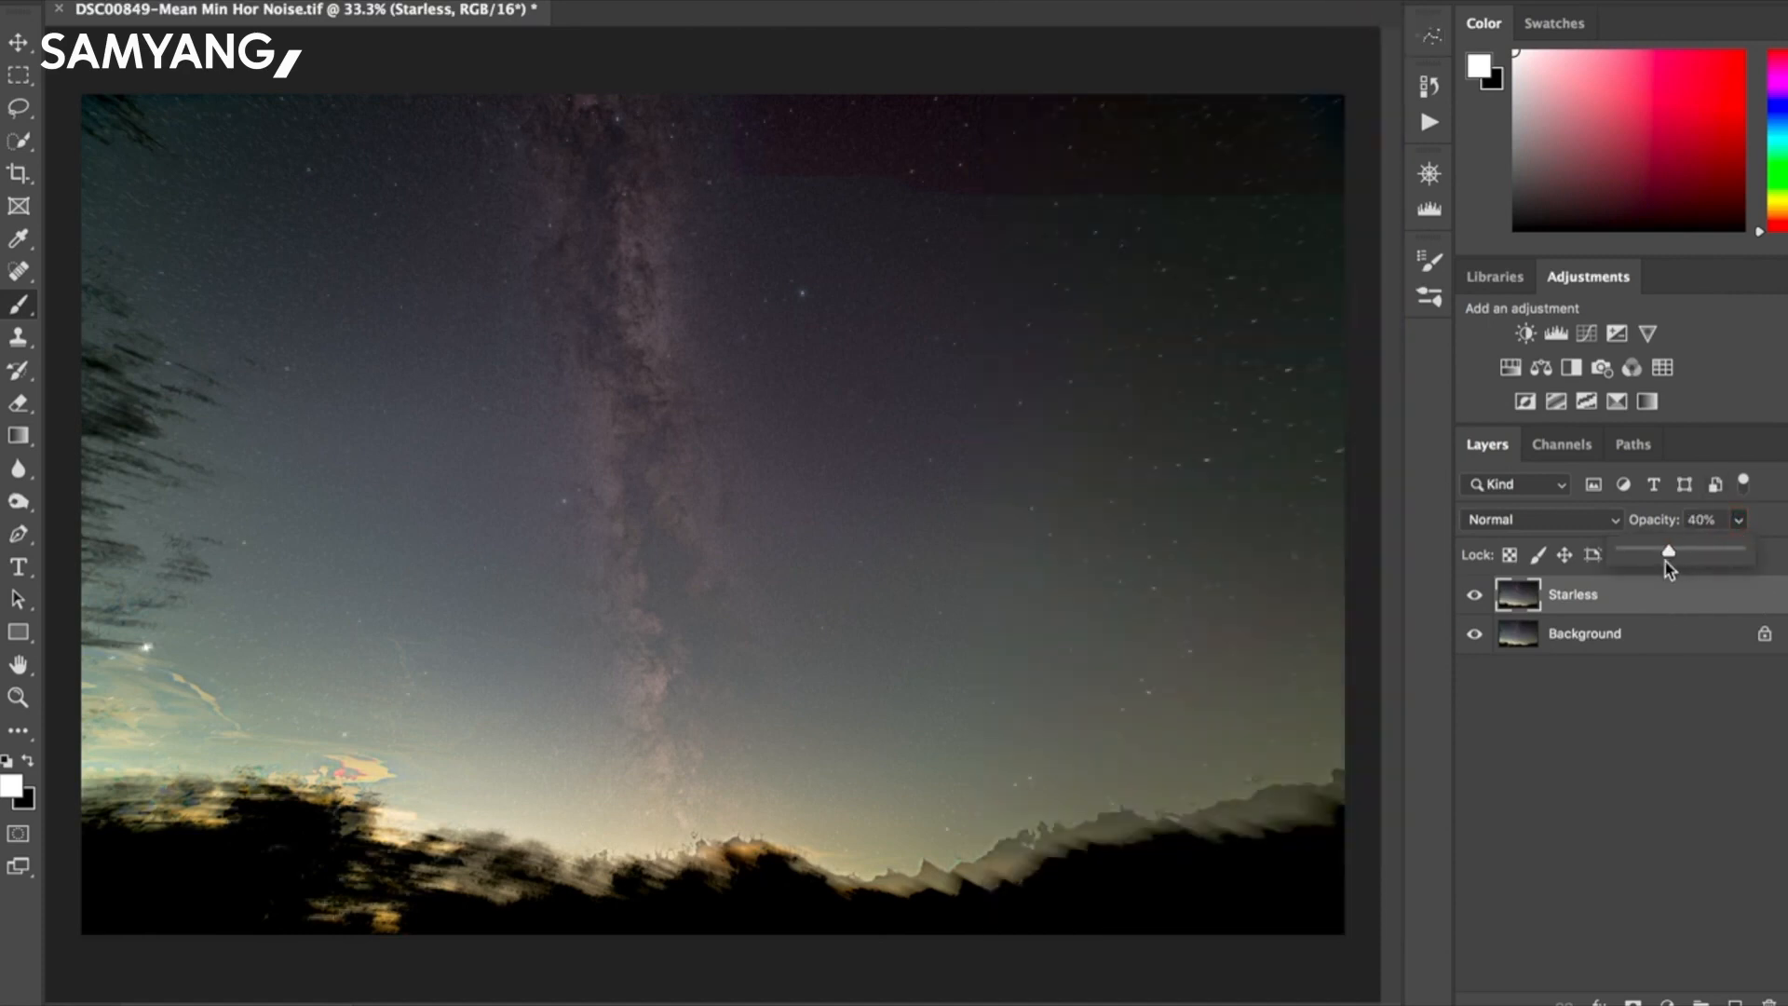
left_click_drag(1650, 569, 1702, 561)
left_click(1644, 602)
key("x")
left_click(1633, 1001)
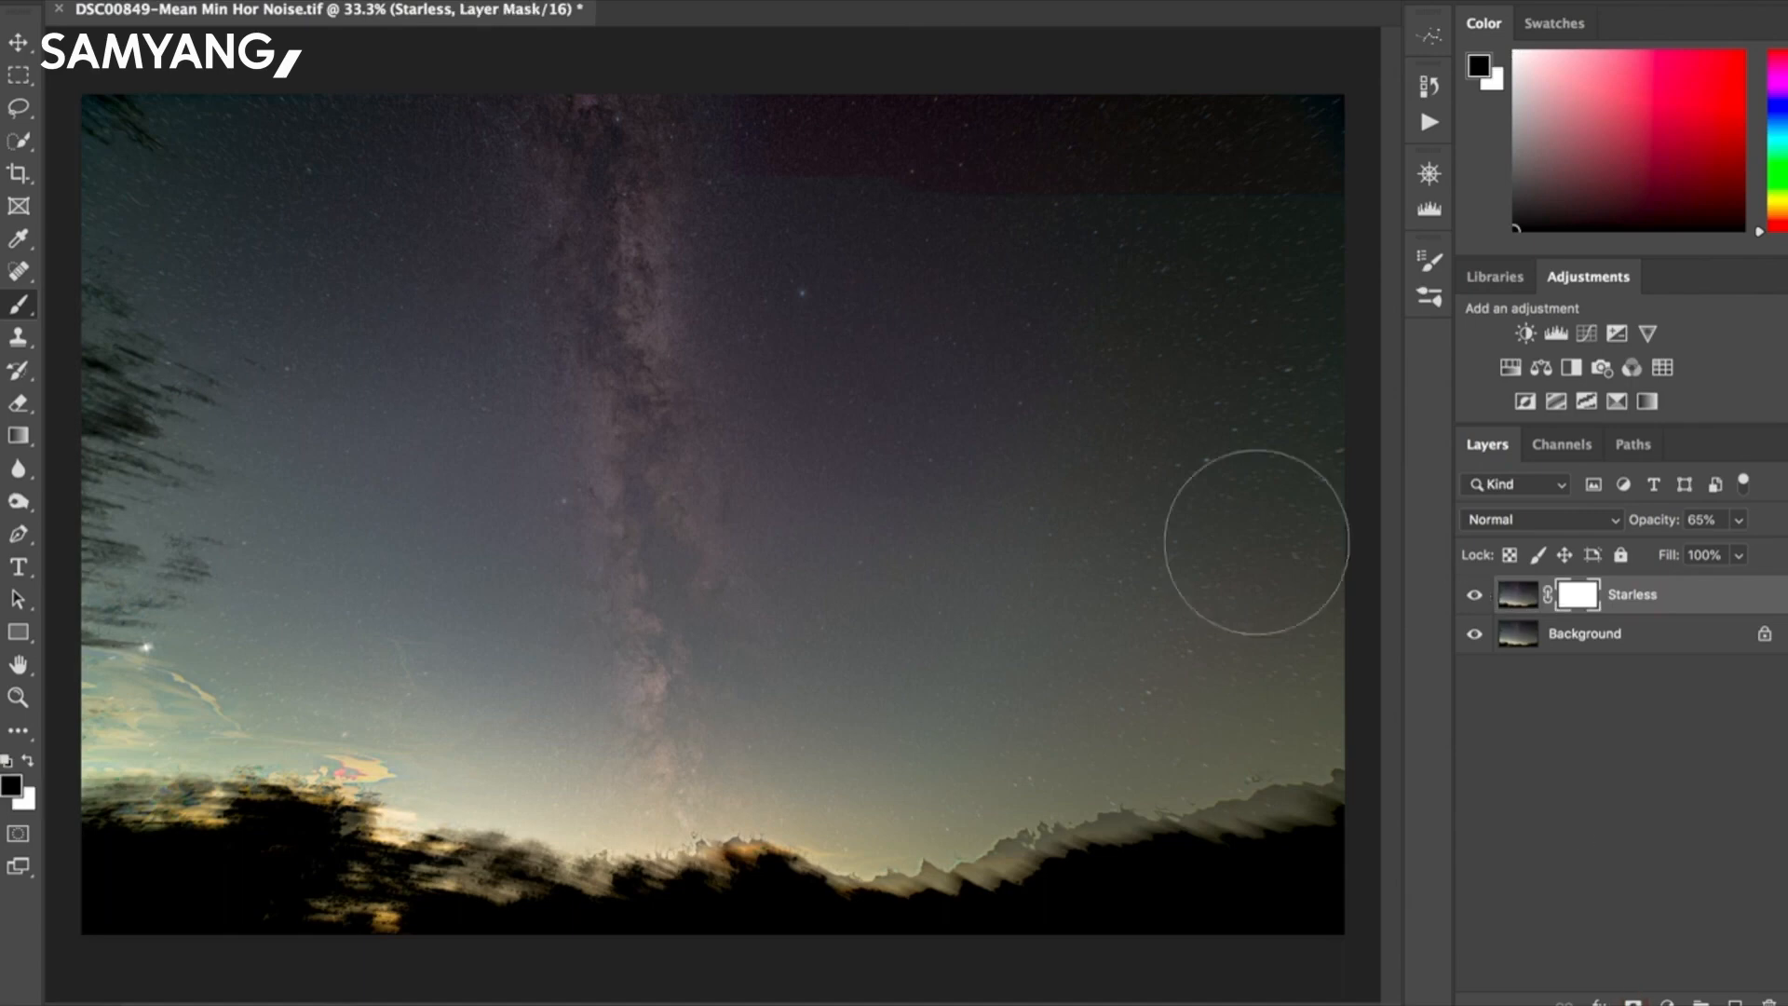
Reduce the brush size considerably for bringing individual stars back through the Starless layer's mask.
key("bracketleft")
key("bracketleft")
key("bracketleft")
key("bracketleft")
key("bracketleft")
key("bracketleft")
key("bracketleft")
key("bracketleft")
key("bracketleft")
key("bracketleft")
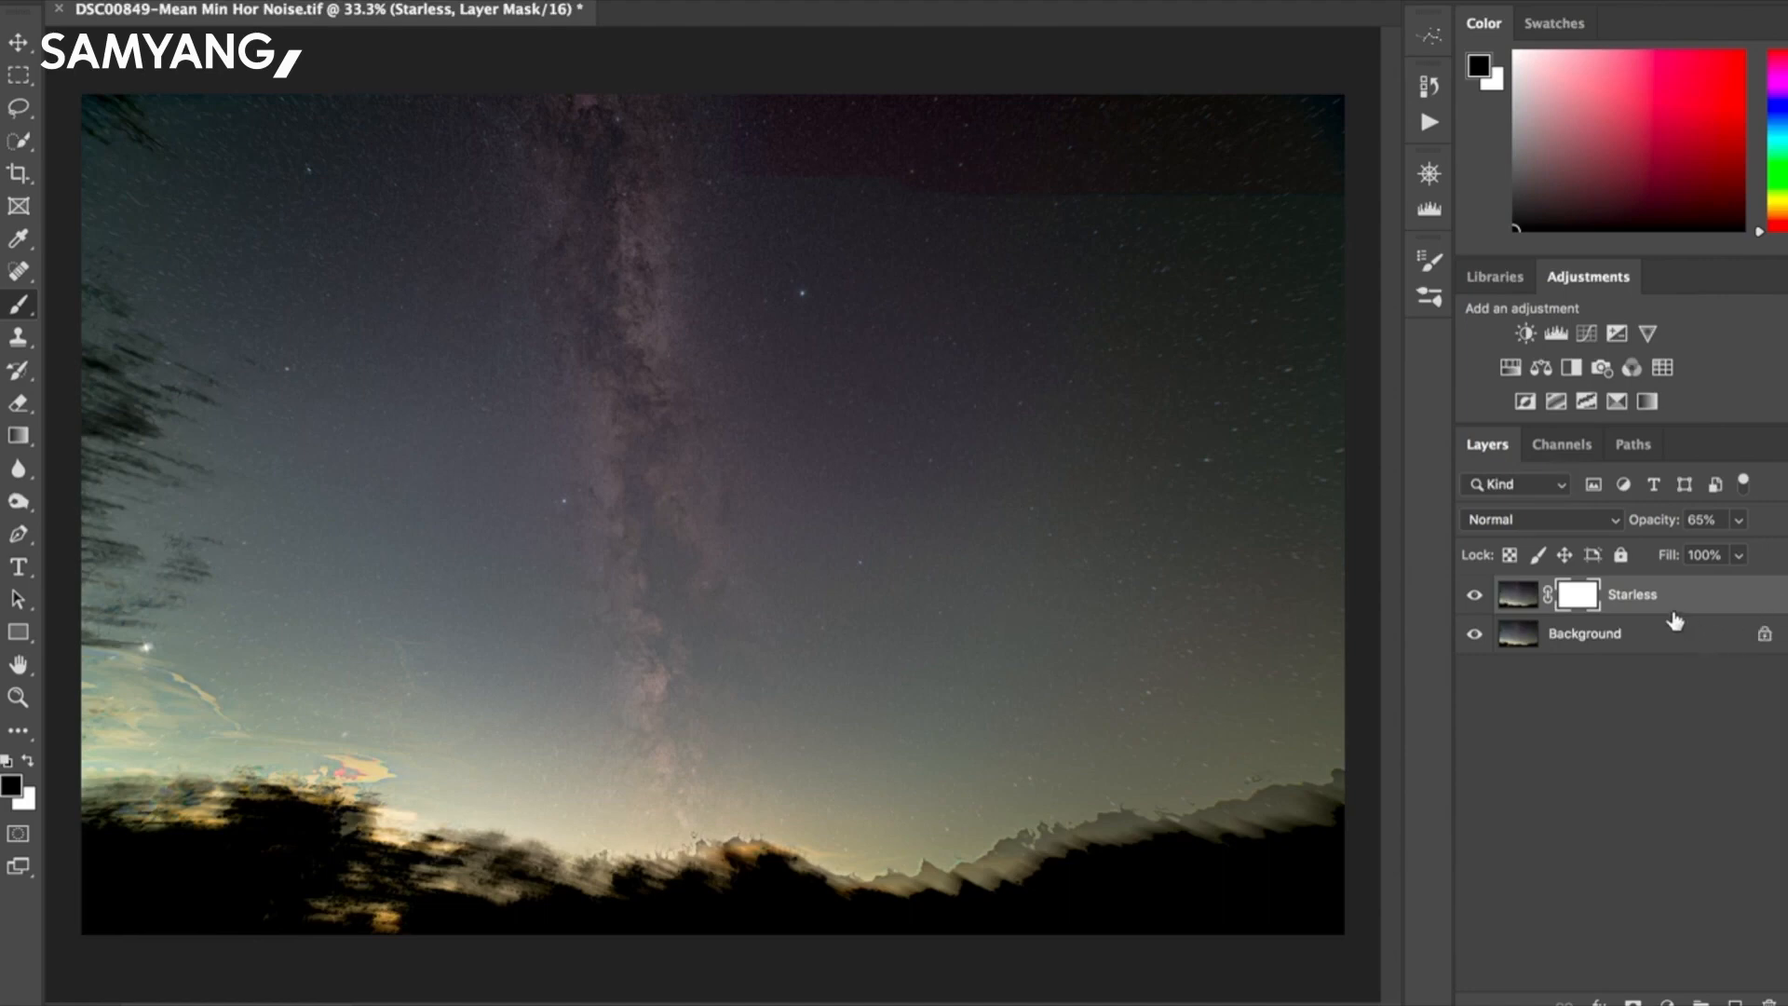
Flatten the image and apply AstroPanel's Dynamic stretch to it.
right_click(1654, 637)
left_click(1562, 870)
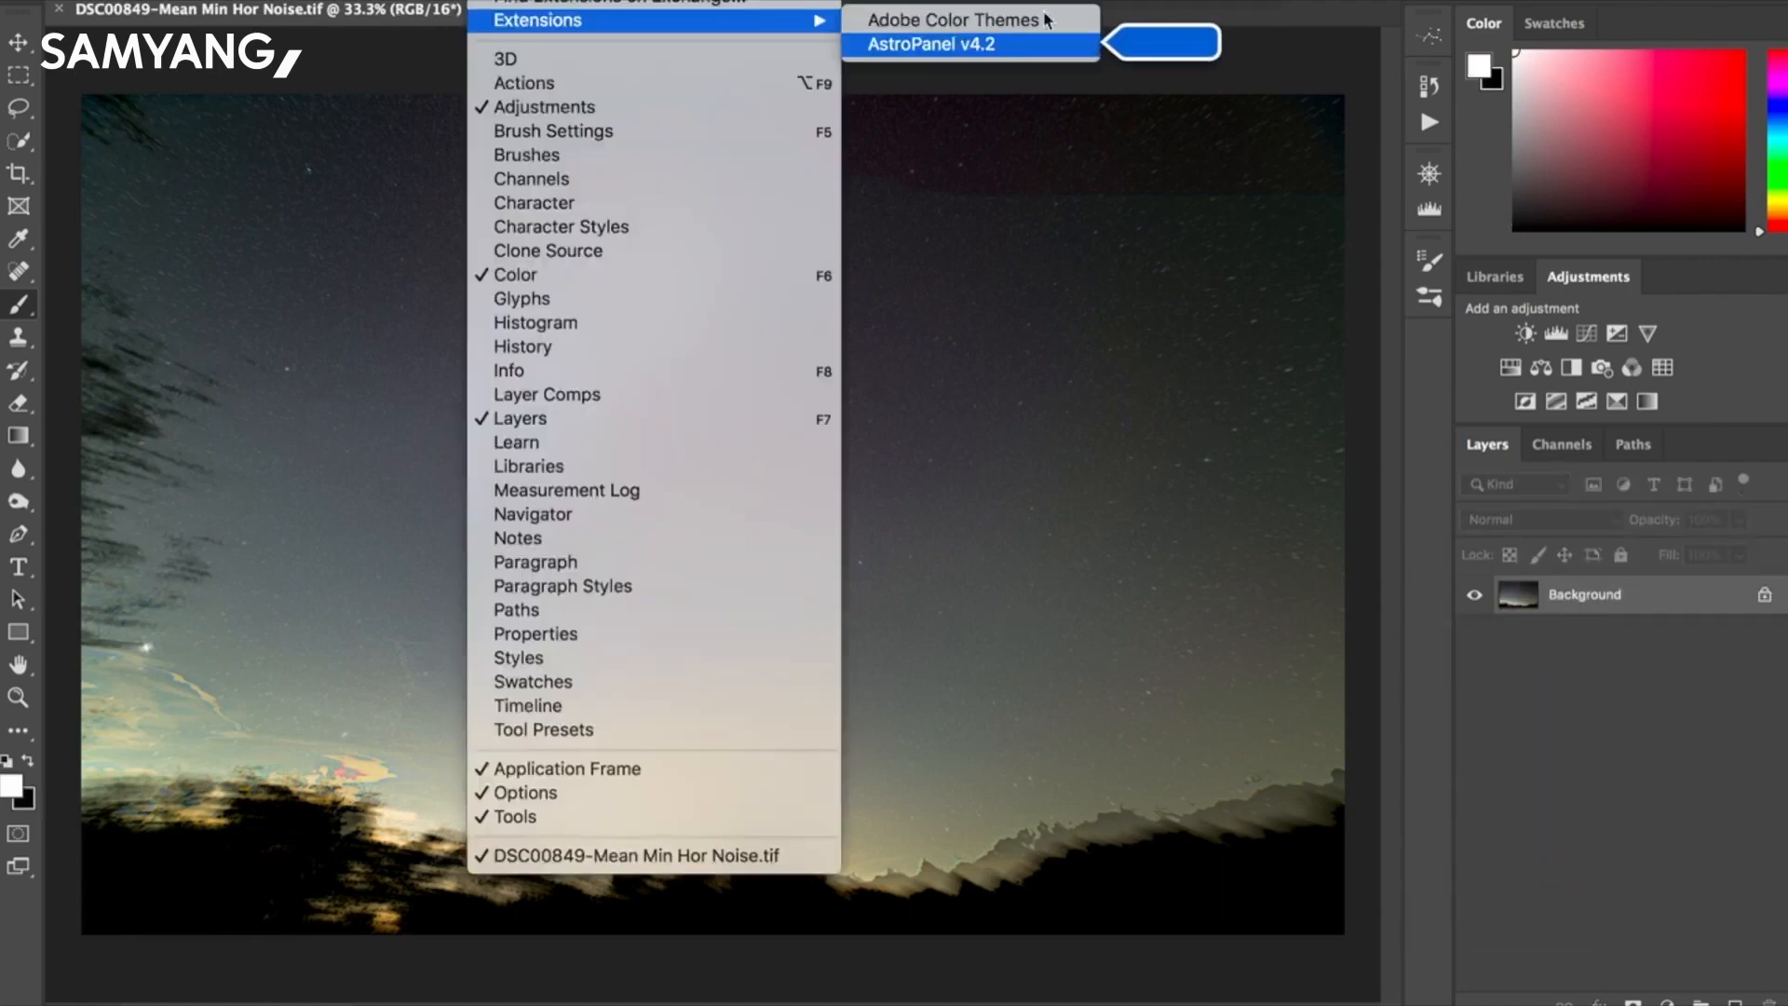
left_click(1036, 44)
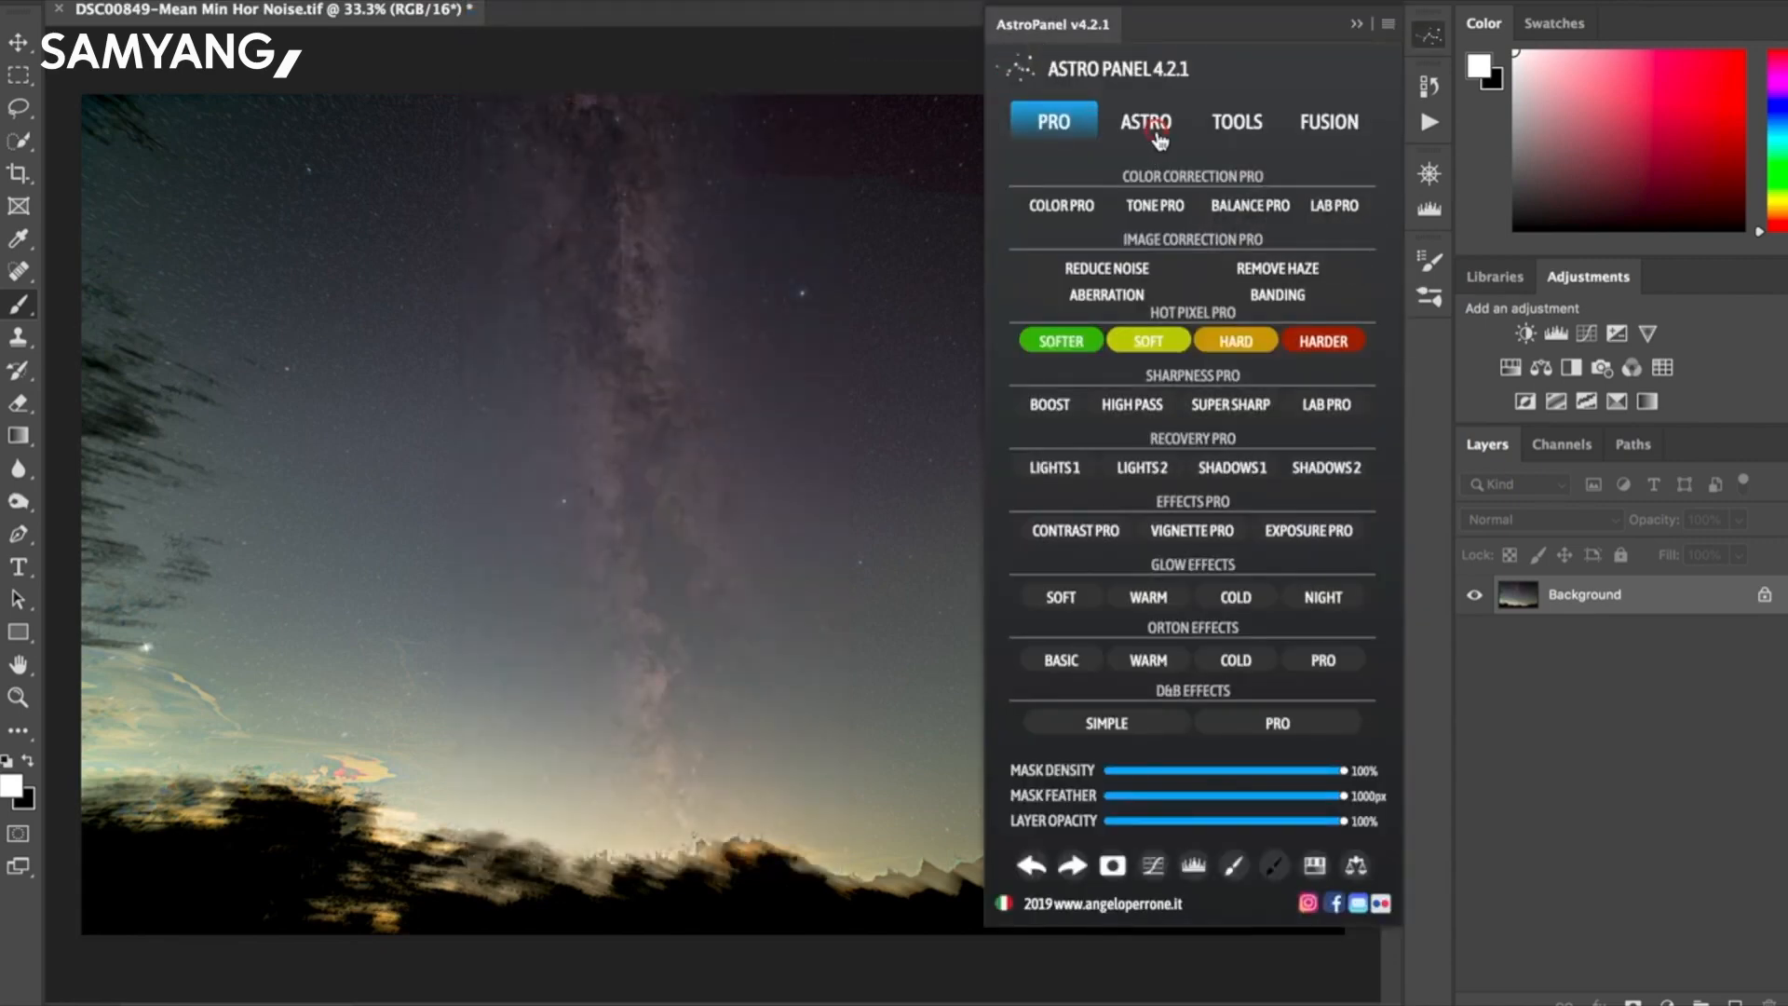
left_click(1157, 136)
left_click(1347, 283)
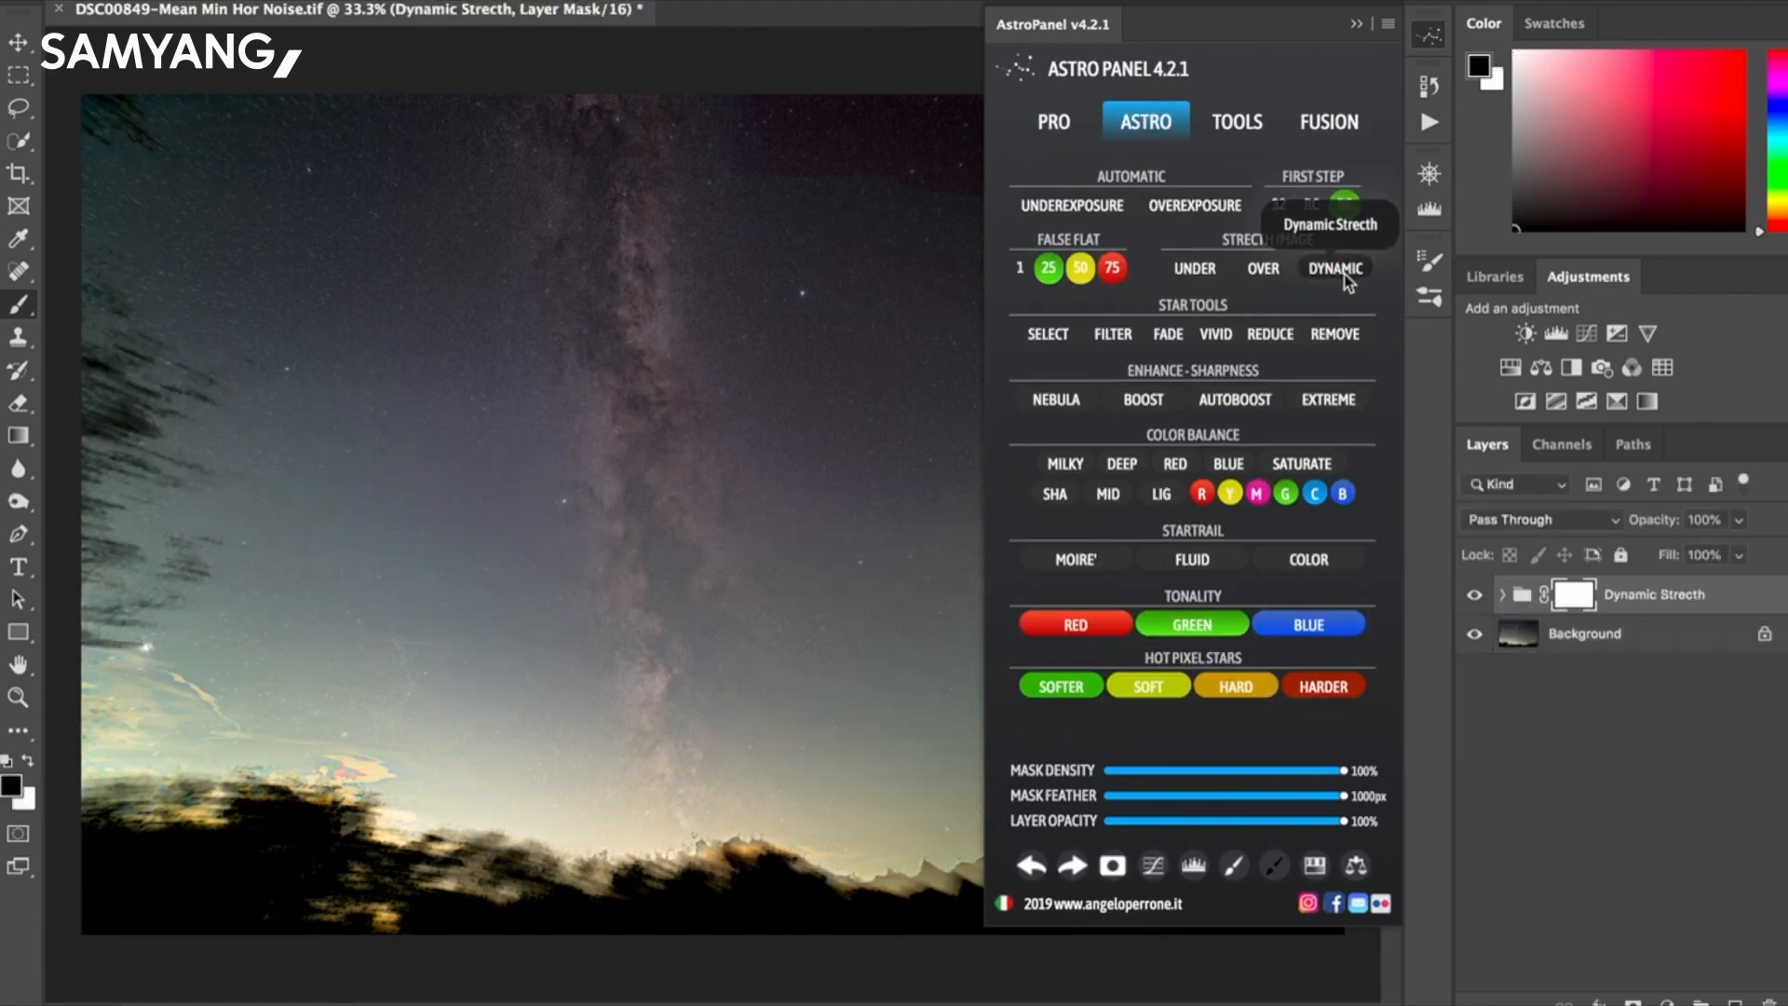
left_click(1490, 595)
left_click(1493, 594)
Flatten the Dynamic stretch group into the background.
right_click(1663, 634)
left_click(1579, 864)
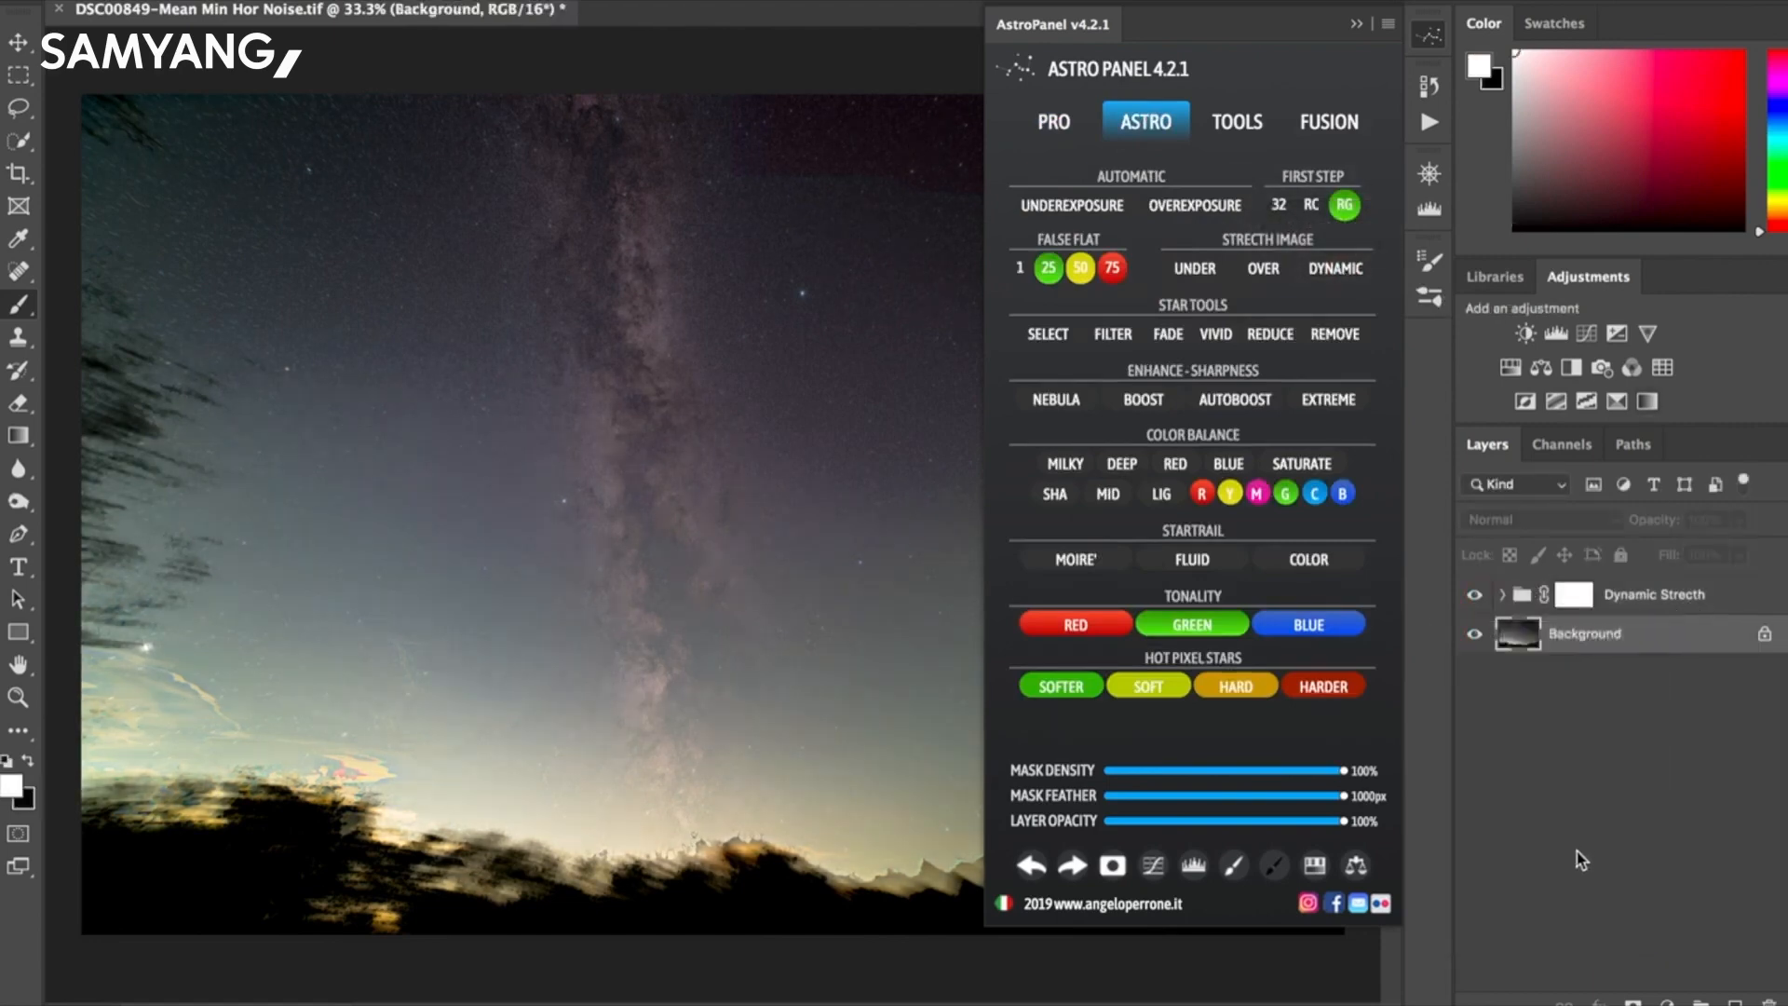
right_click(1656, 634)
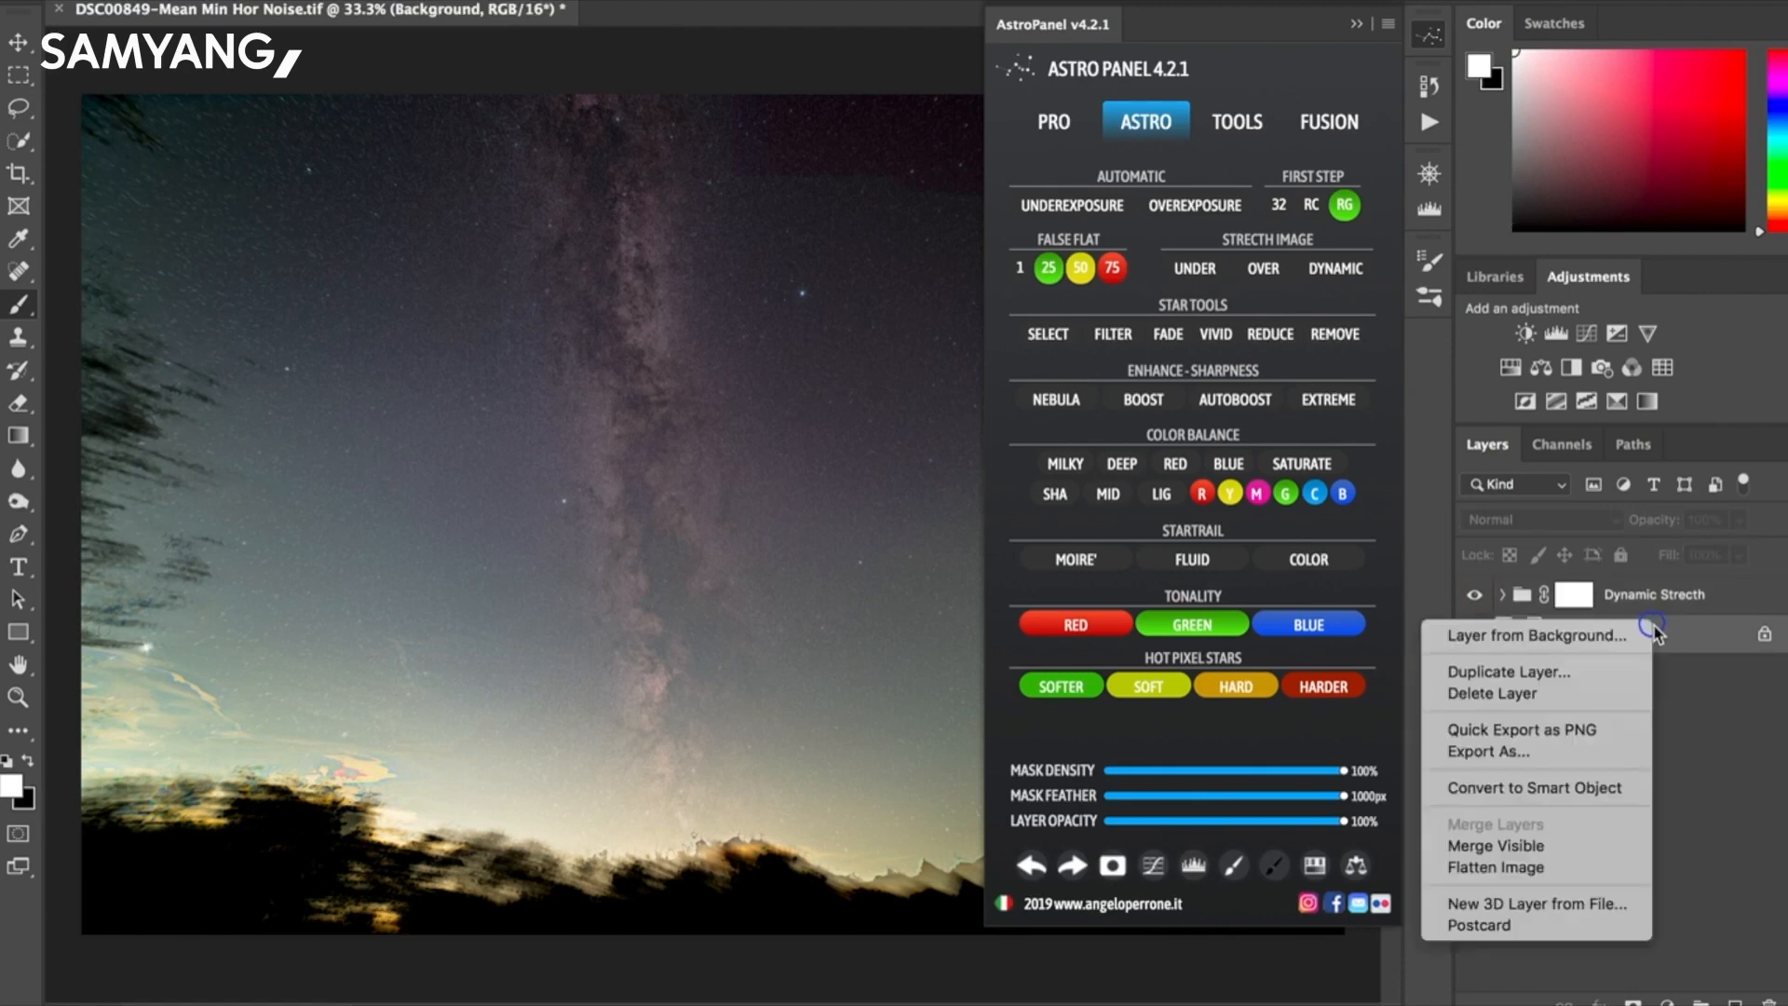
left_click(1574, 864)
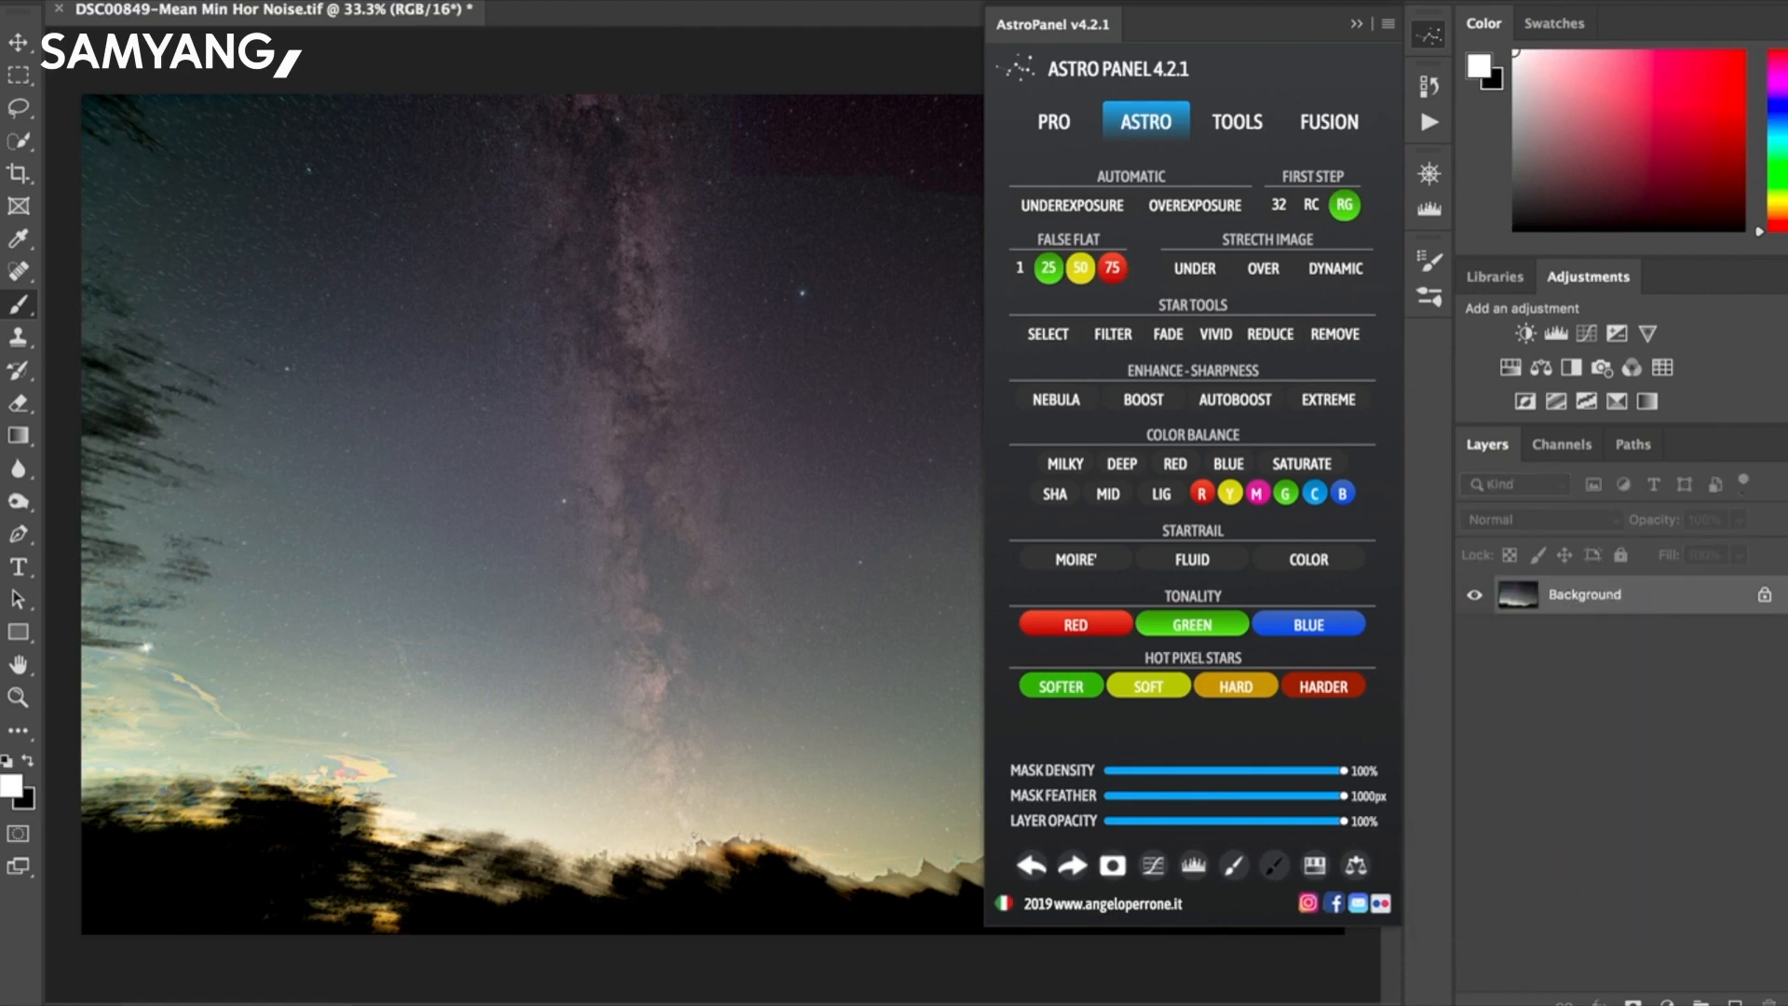
Apply the Camera Raw Filter with Dehaze at +29 and Highlights at -58, and fine-tune the contrast.
left_click(872, 2)
type("raw")
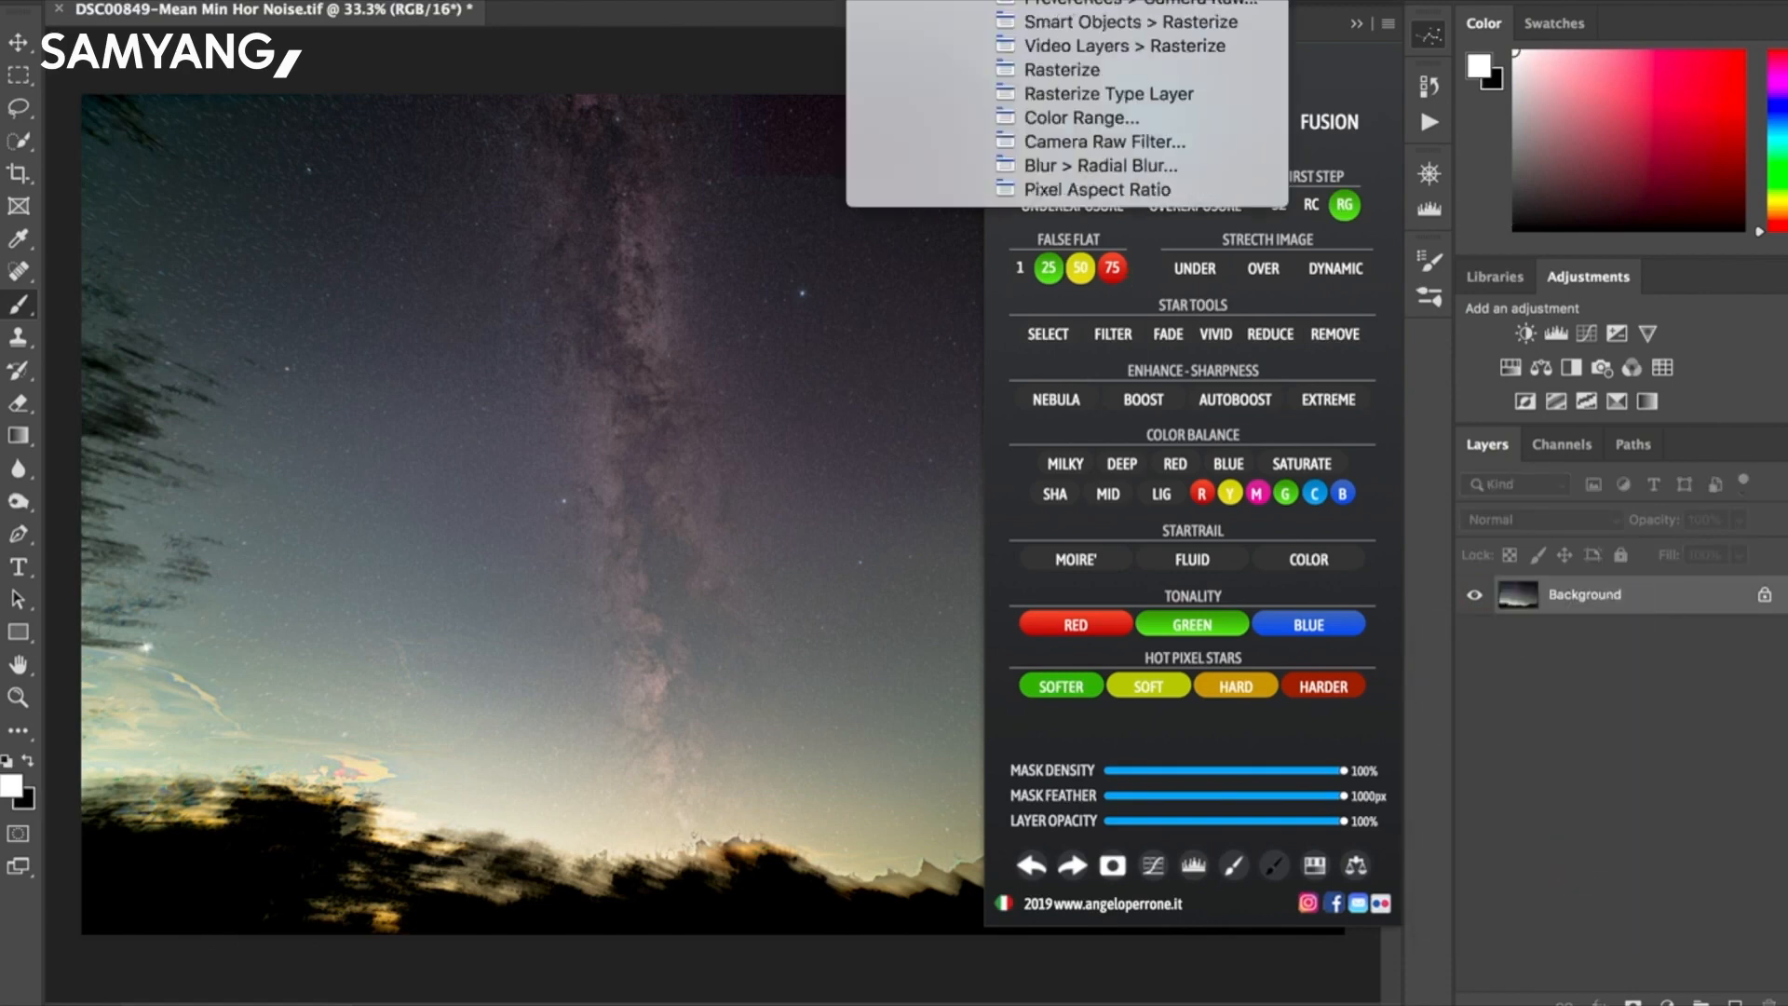
left_click(1128, 21)
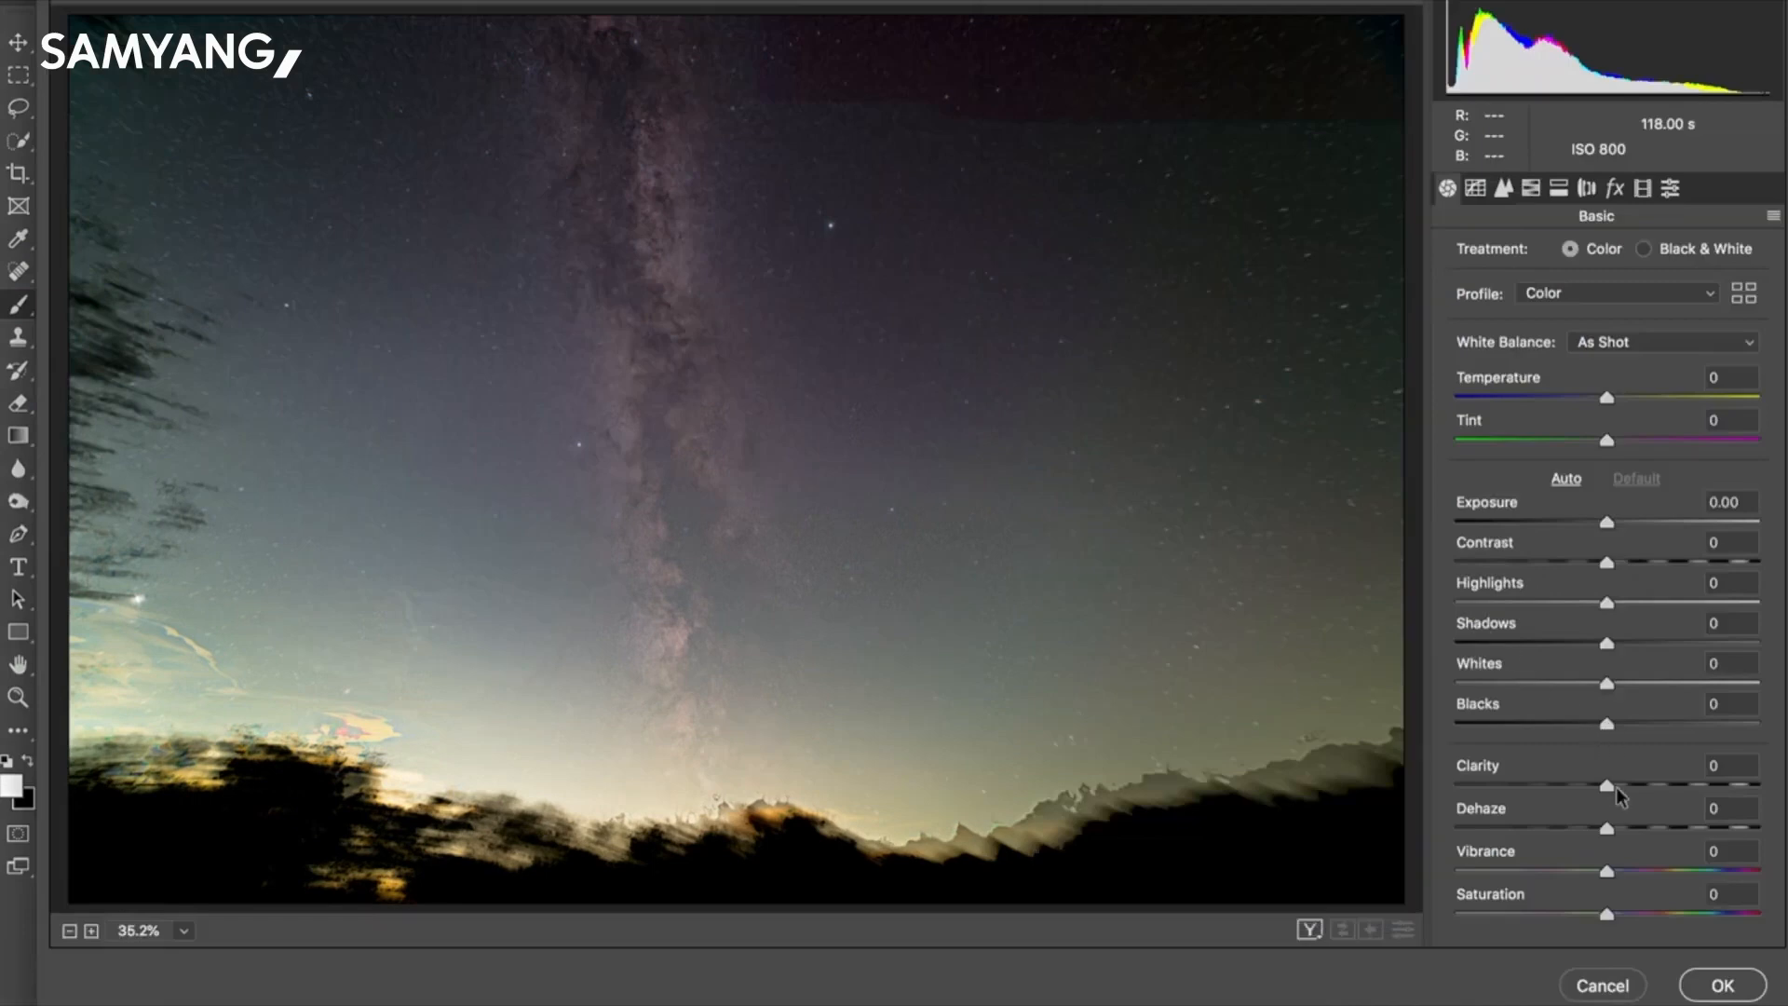
left_click(1651, 828)
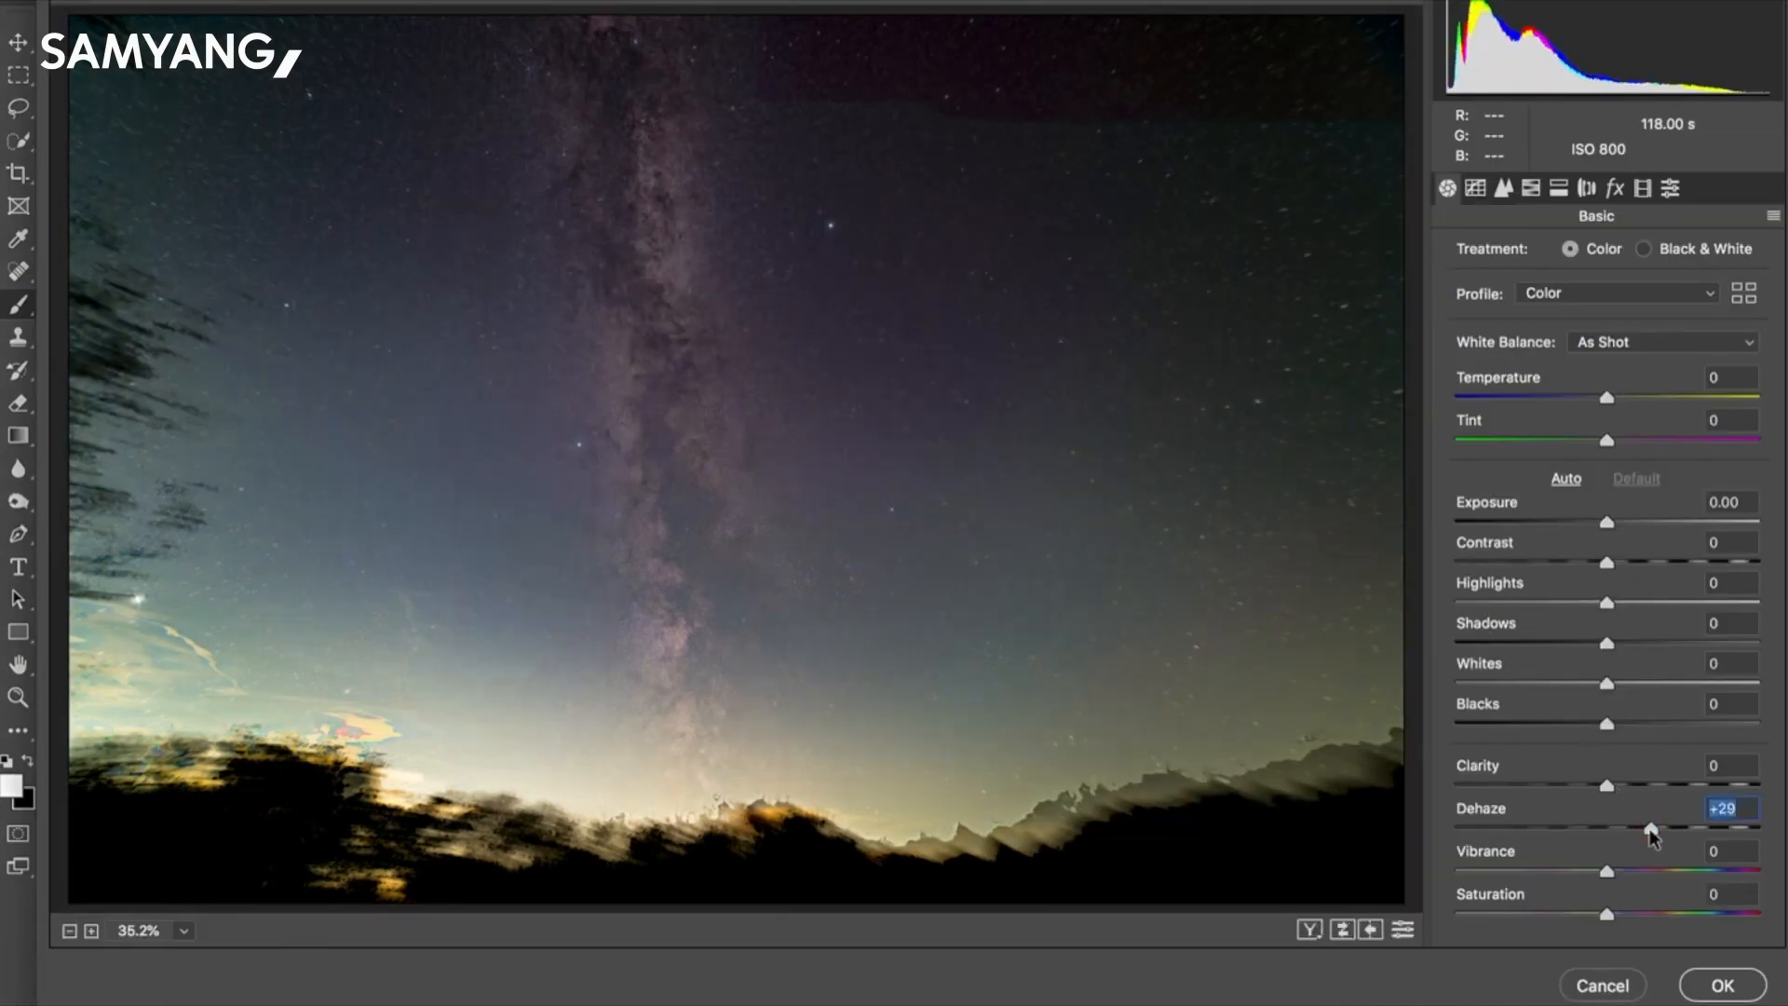
left_click_drag(1607, 603, 1519, 605)
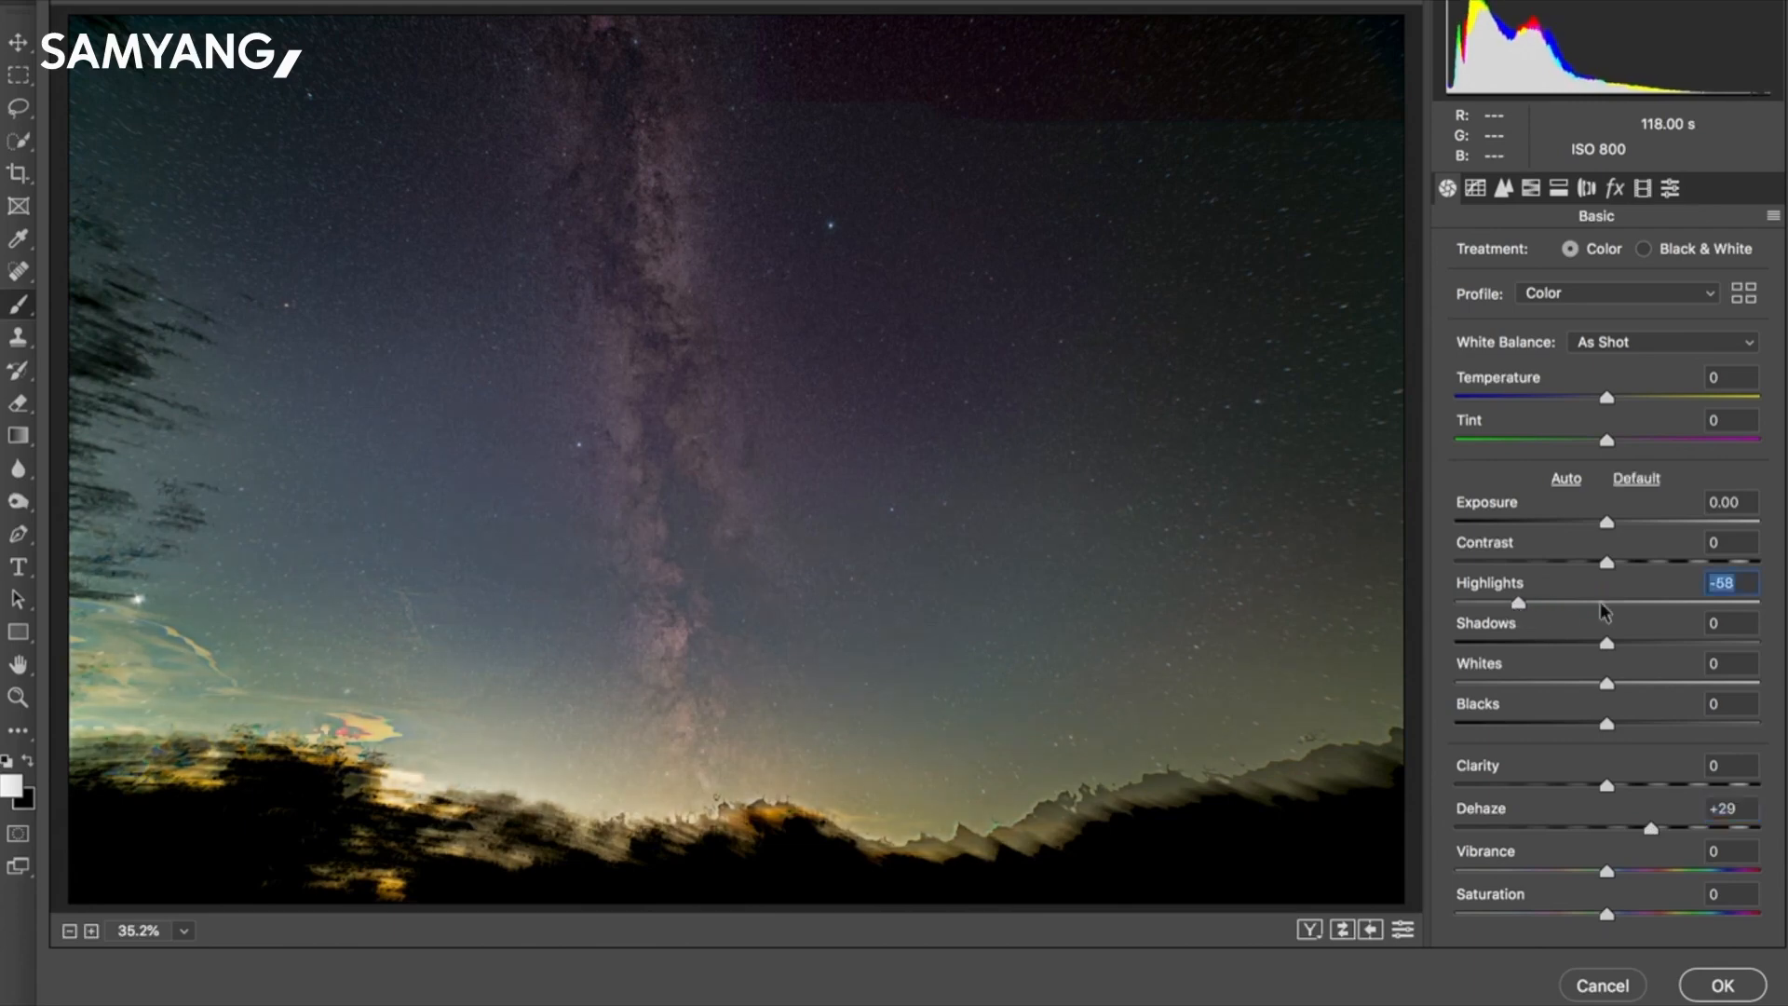
mouse_move(1611, 563)
left_mouse_down()
mouse_move(1633, 564)
mouse_move(1603, 566)
left_mouse_up()
left_click(1724, 988)
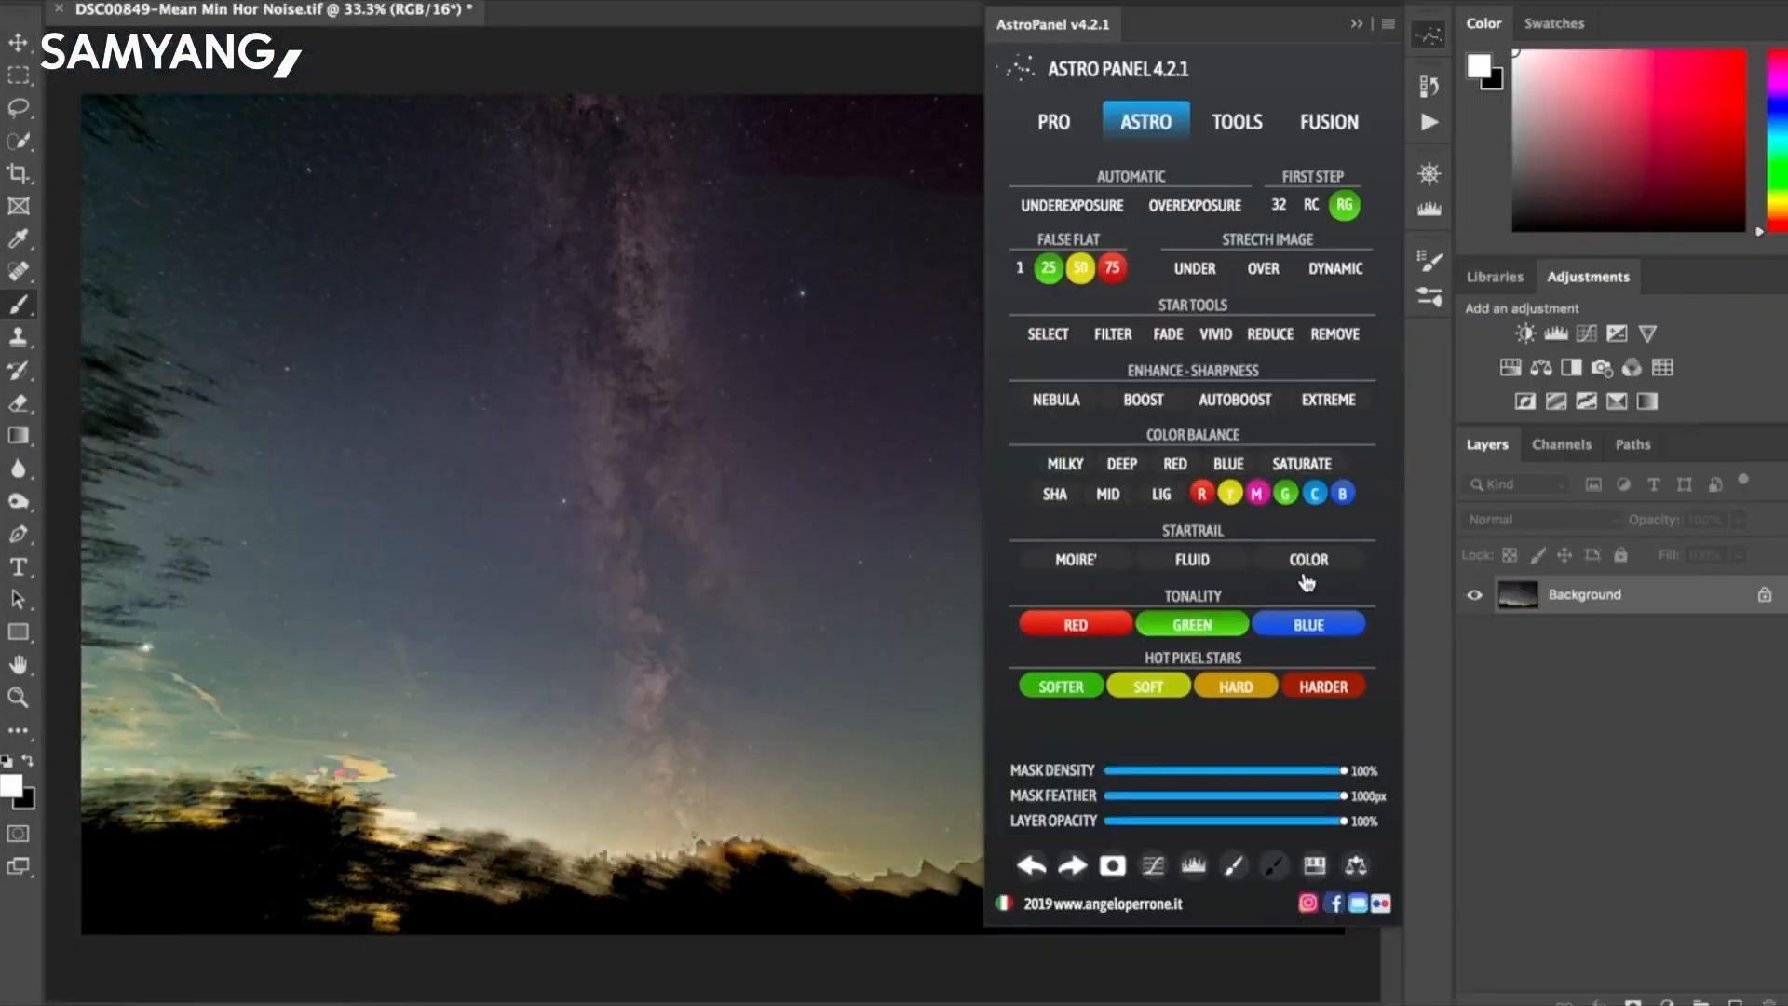
Brighten the Milky Way's light core with the Dodge tool.
right_click(18, 501)
left_click(121, 538)
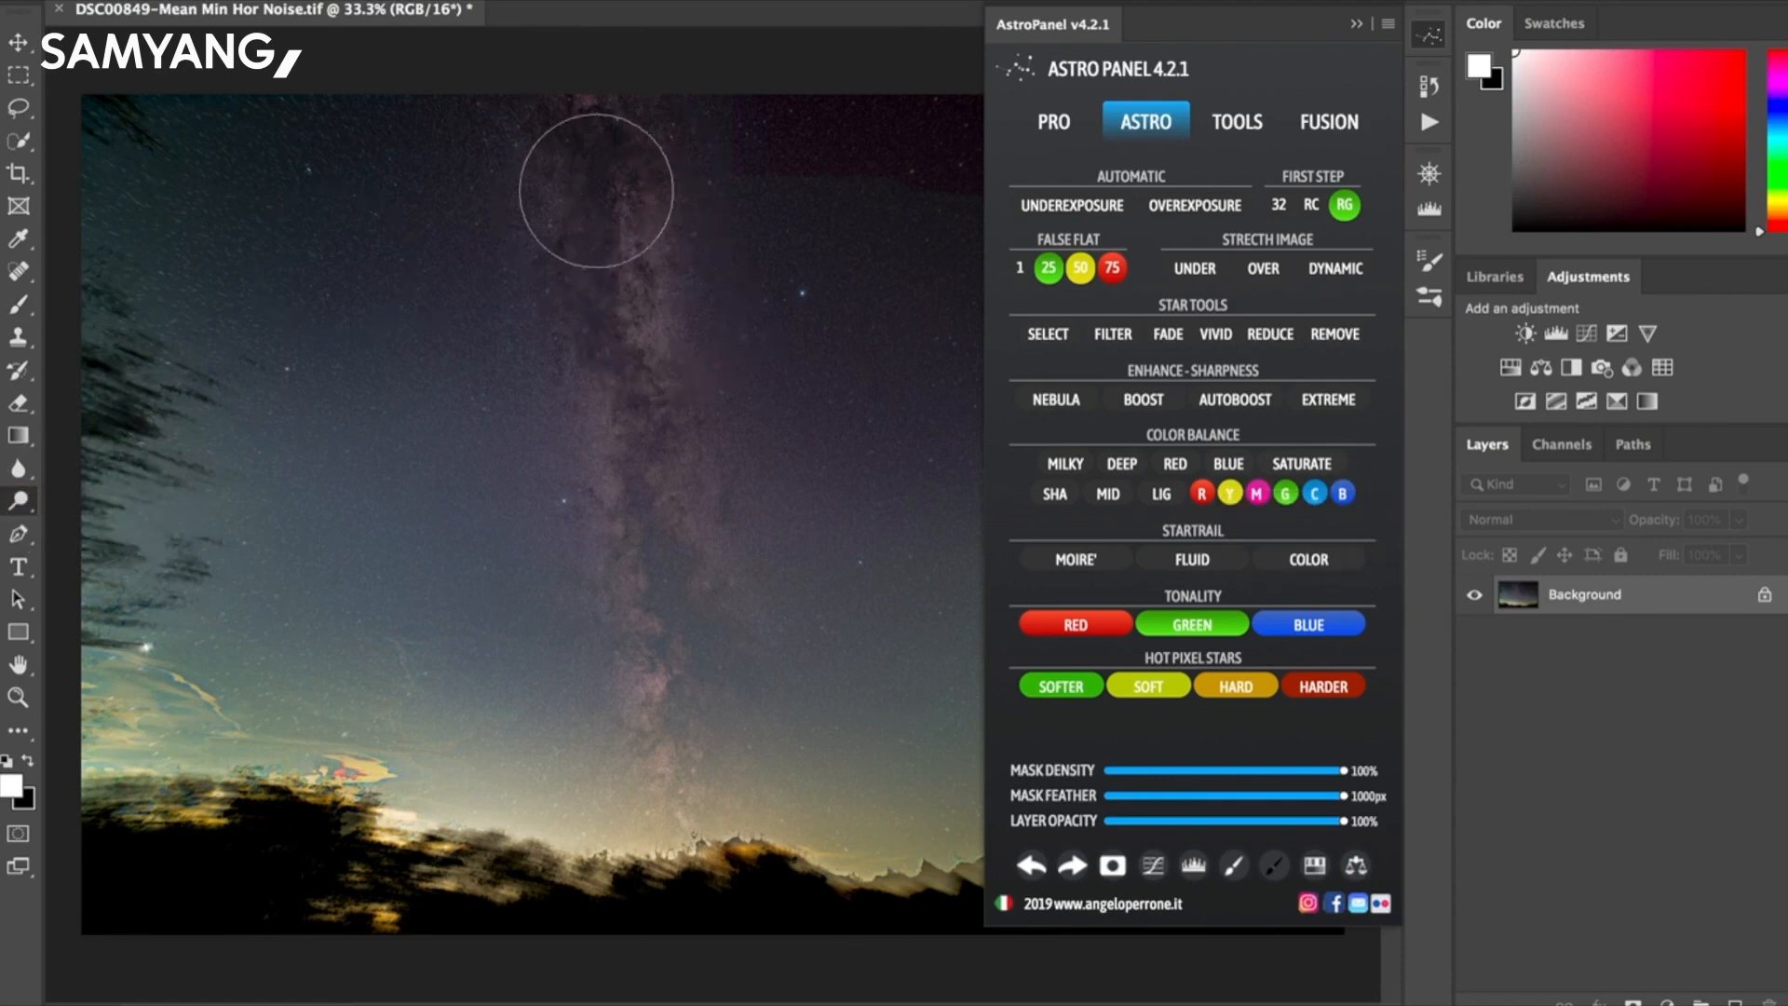
left_click(632, 183)
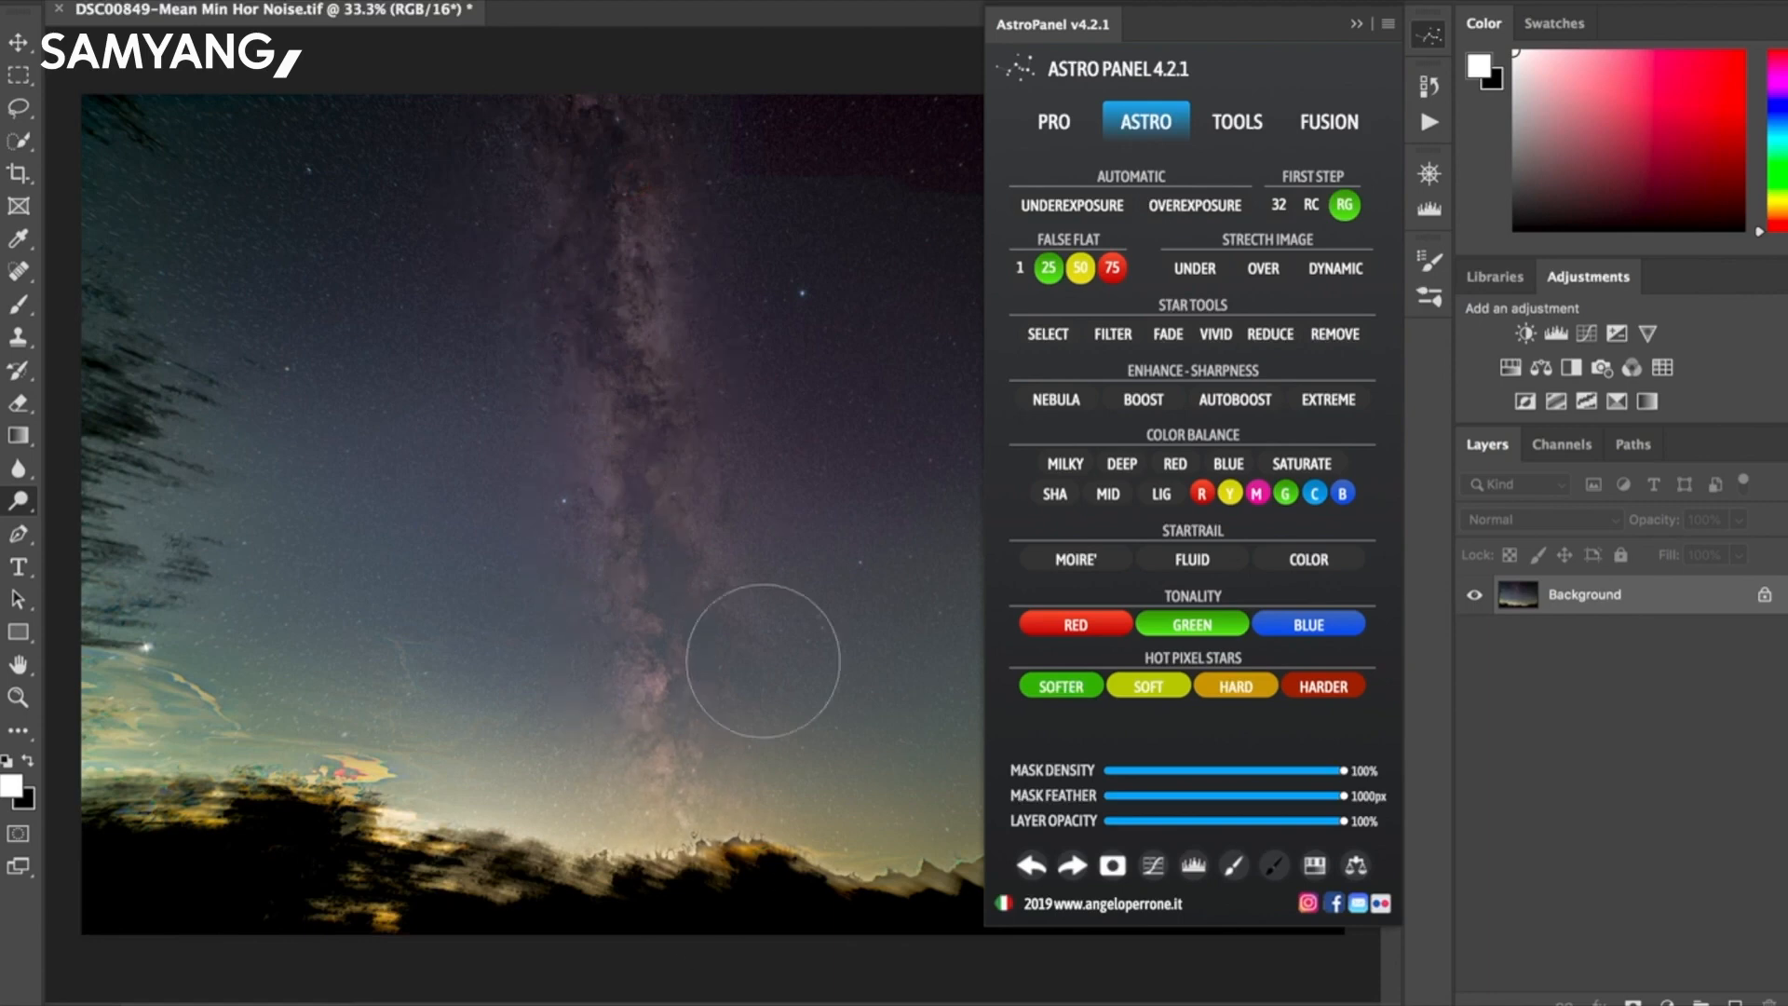
left_click(37, 2)
left_click(37, 2)
mouse_move(613, 204)
left_mouse_down()
mouse_move(679, 639)
mouse_move(639, 659)
mouse_move(618, 359)
mouse_move(697, 504)
mouse_move(551, 180)
mouse_move(571, 248)
mouse_move(627, 180)
mouse_move(632, 323)
left_mouse_up()
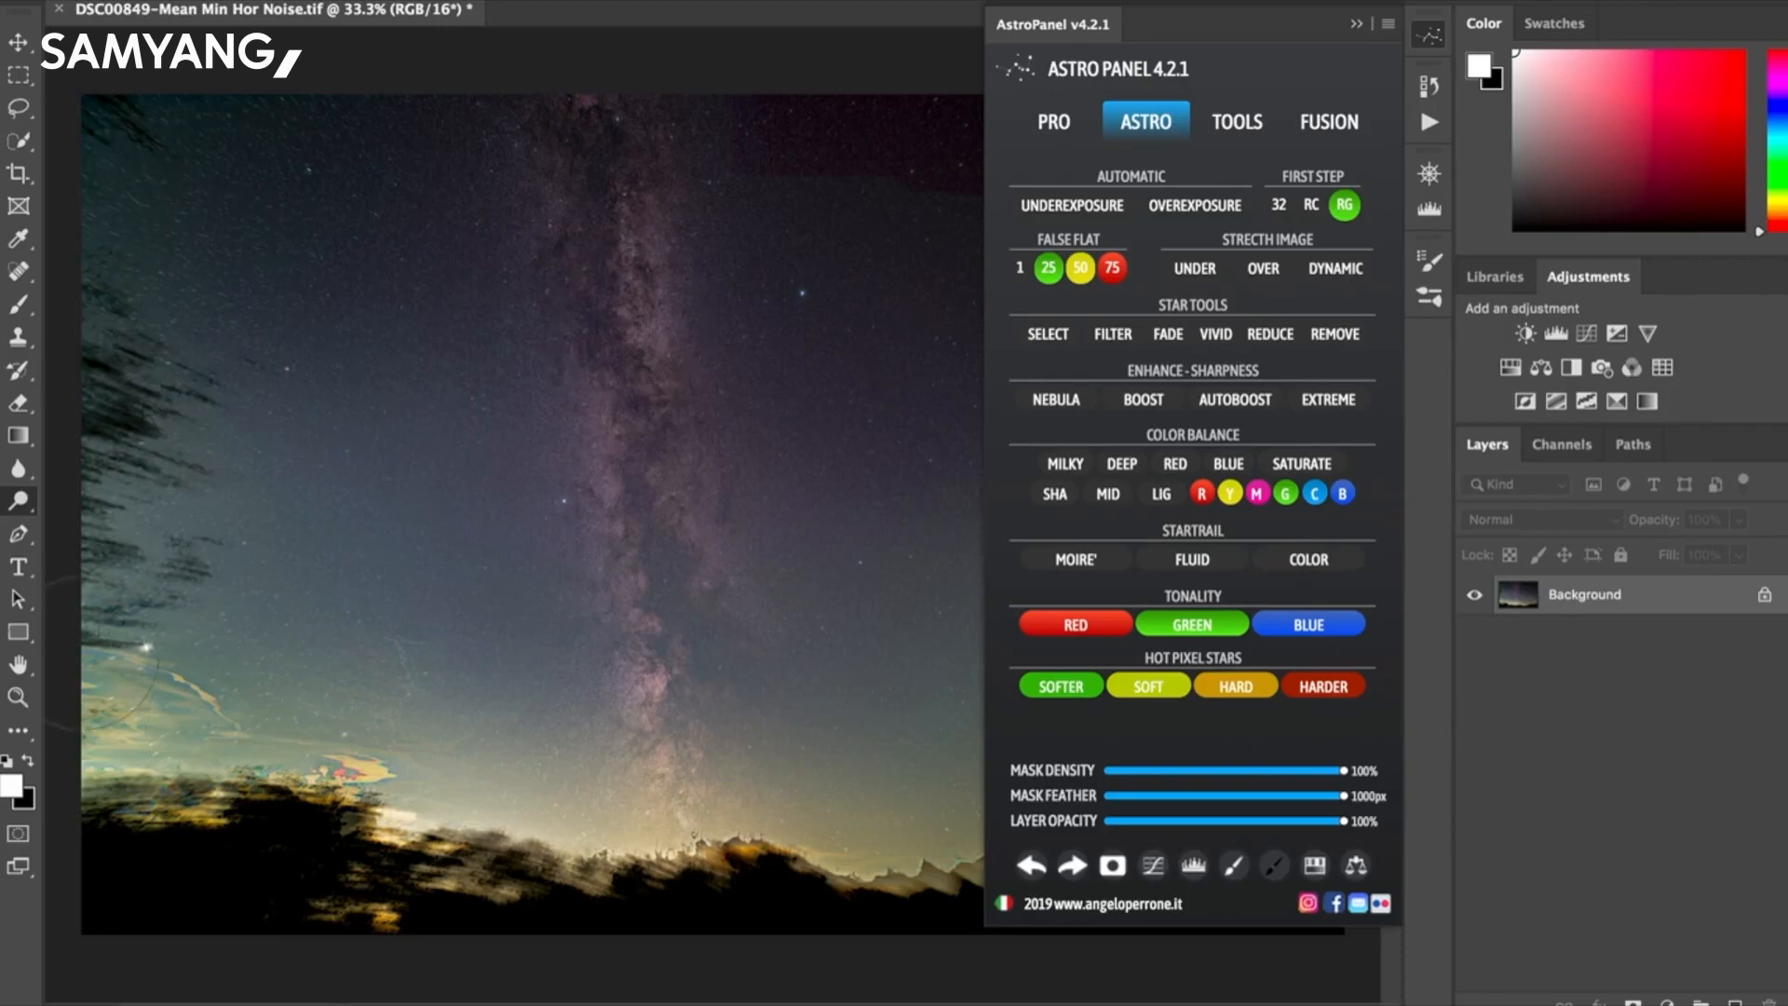
Darken the Milky Way's dark dust lanes with the Burn tool and collapse AstroPanel to uncover the whole image.
left_click_drag(20, 505, 93, 539)
mouse_move(578, 227)
left_mouse_down()
mouse_move(559, 151)
mouse_move(635, 152)
mouse_move(566, 220)
mouse_move(598, 242)
mouse_move(555, 327)
mouse_move(667, 307)
mouse_move(651, 407)
mouse_move(577, 524)
mouse_move(658, 410)
mouse_move(723, 507)
mouse_move(615, 722)
left_mouse_up()
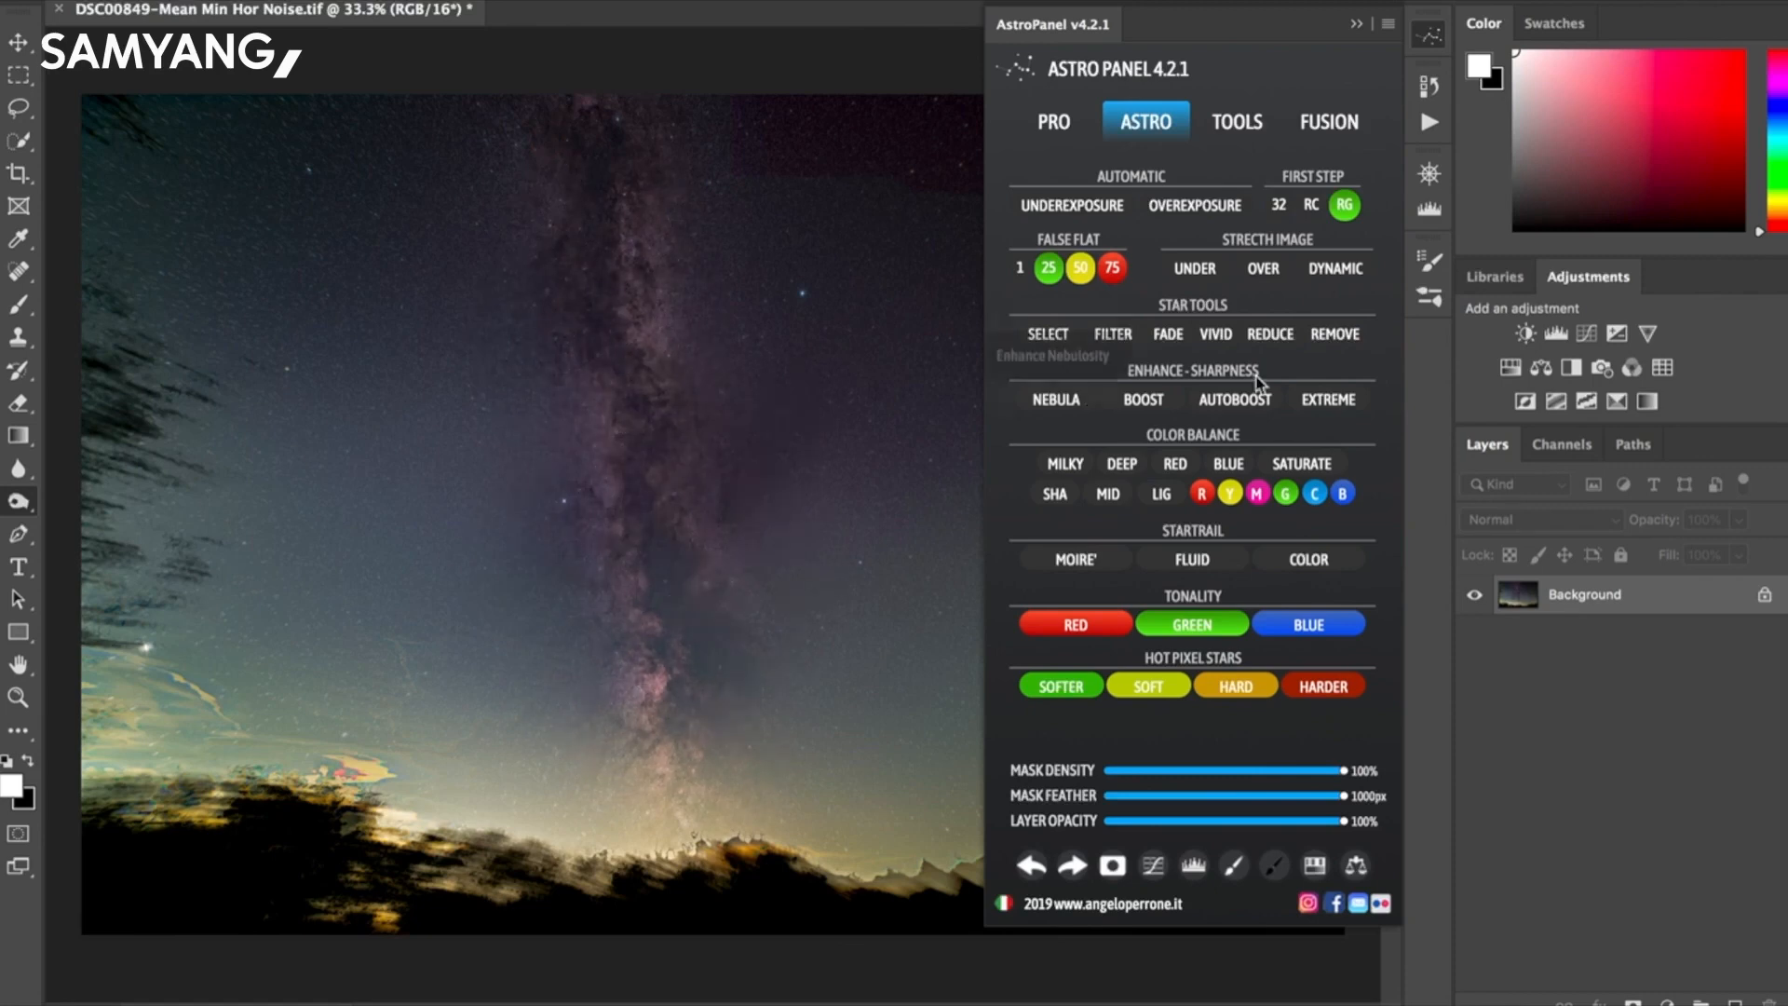
left_click(1356, 28)
Adjust the white balance in the Camera Raw Filter to Temperature +4 and Tint +32.
left_click(871, 0)
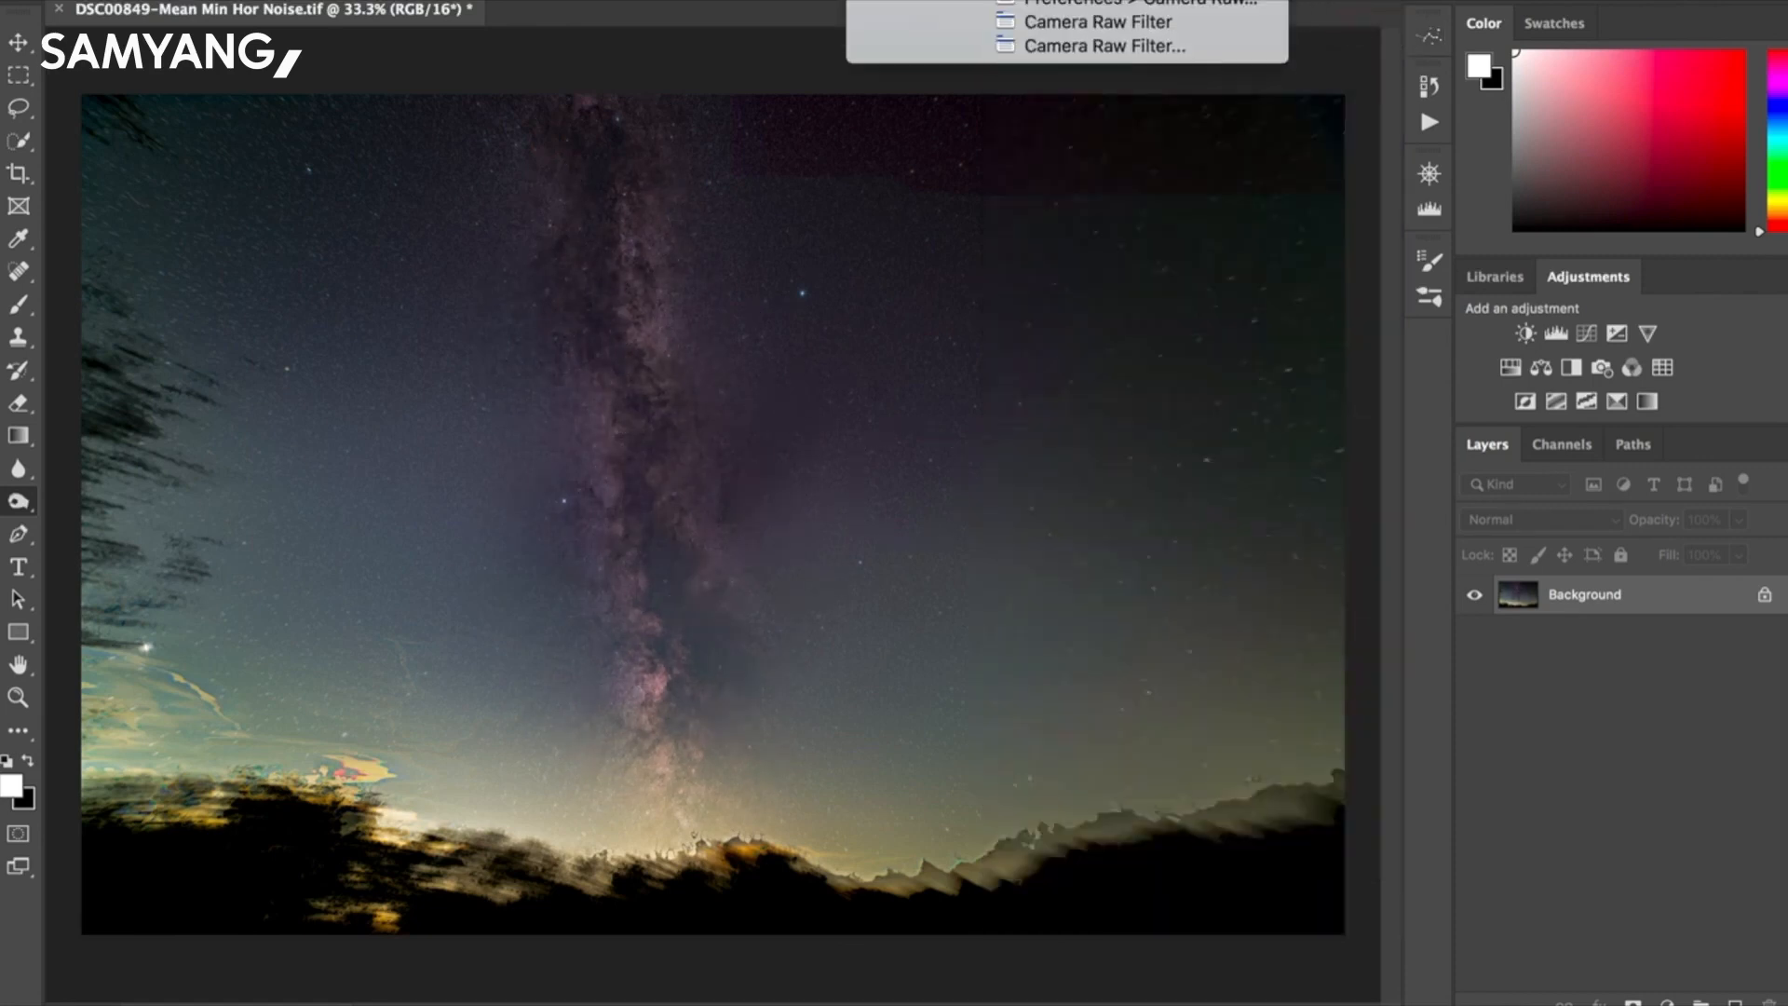
left_click(1105, 46)
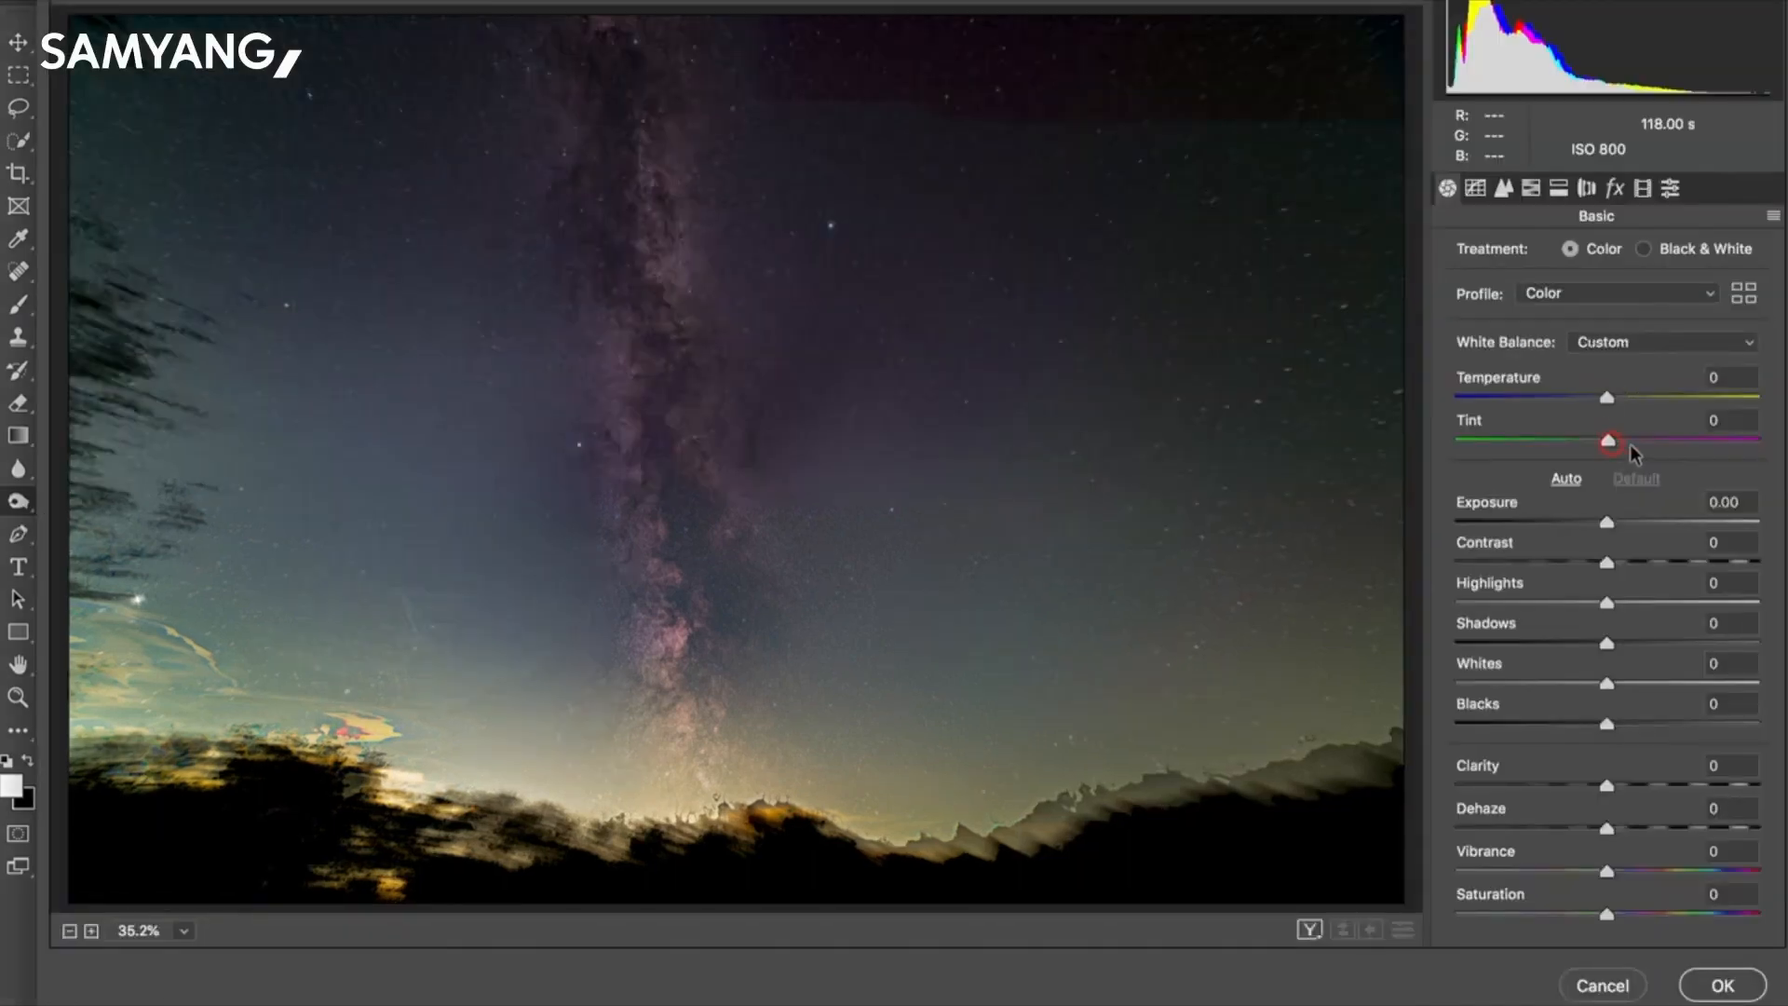
left_click_drag(1631, 447, 1607, 397)
mouse_move(1629, 441)
left_mouse_down()
mouse_move(1650, 439)
mouse_move(1629, 399)
mouse_move(1625, 442)
mouse_move(1622, 399)
mouse_move(1593, 408)
mouse_move(1650, 448)
left_mouse_up()
left_click(1650, 448)
left_click_drag(1616, 400, 1609, 400)
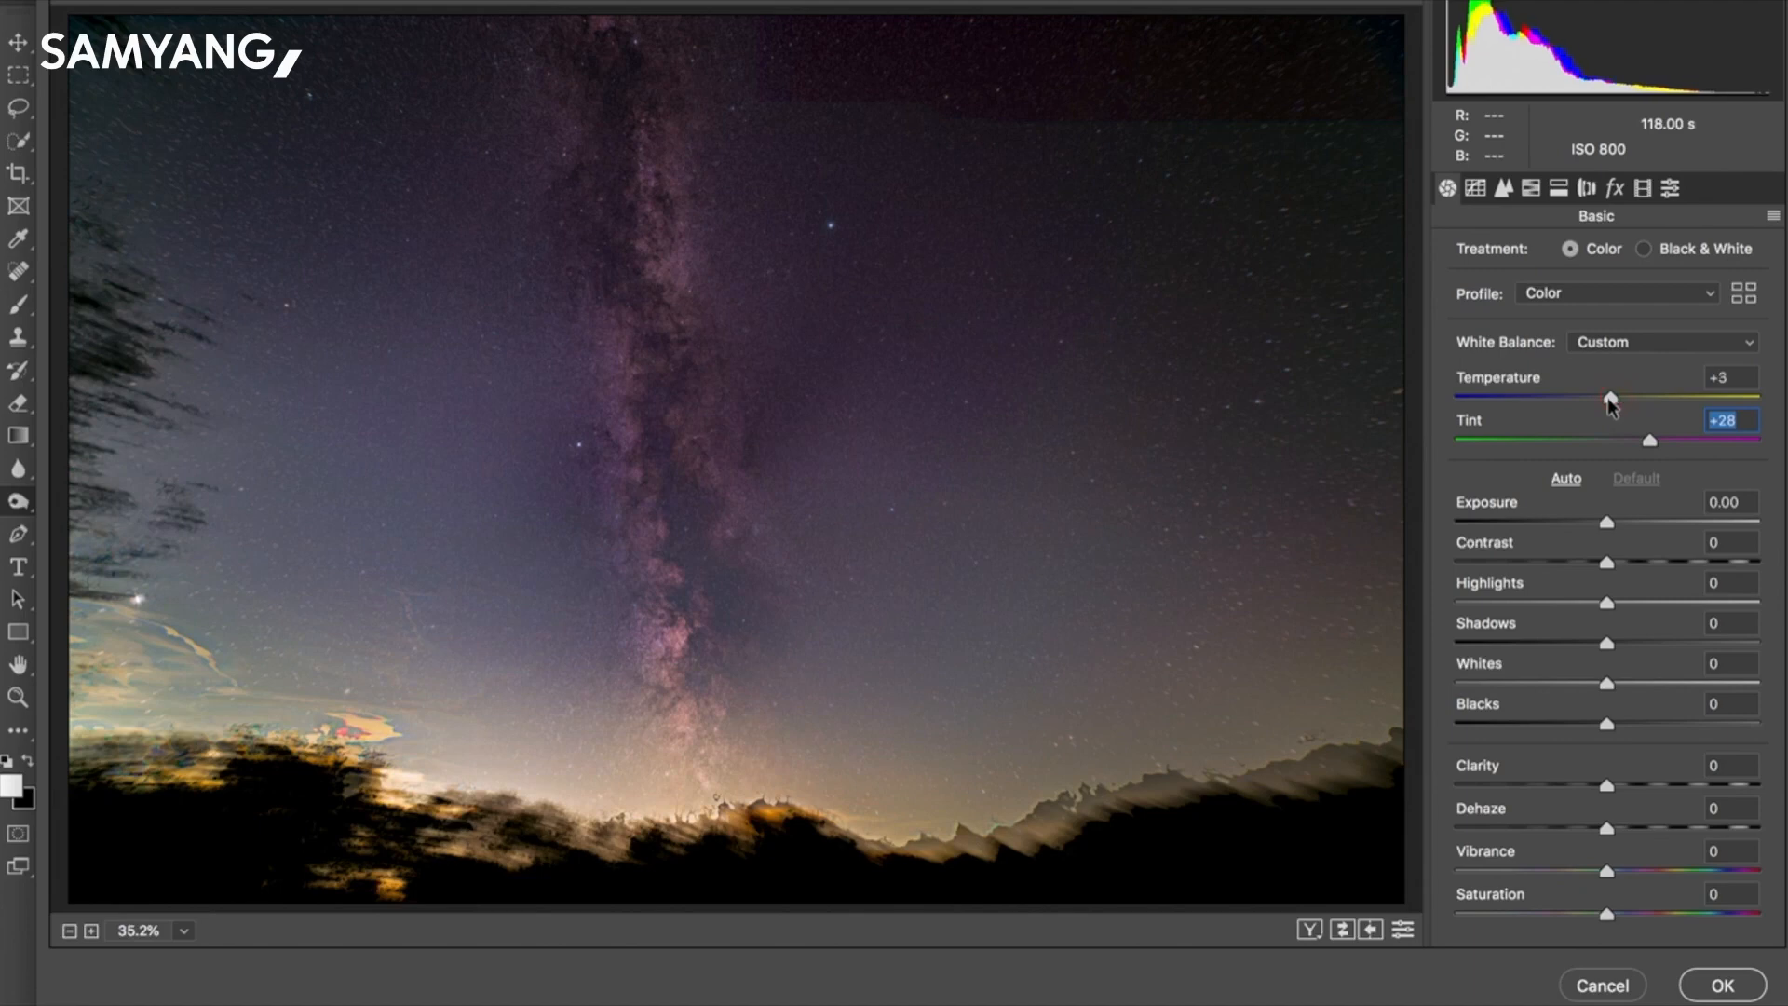
left_click(1612, 401)
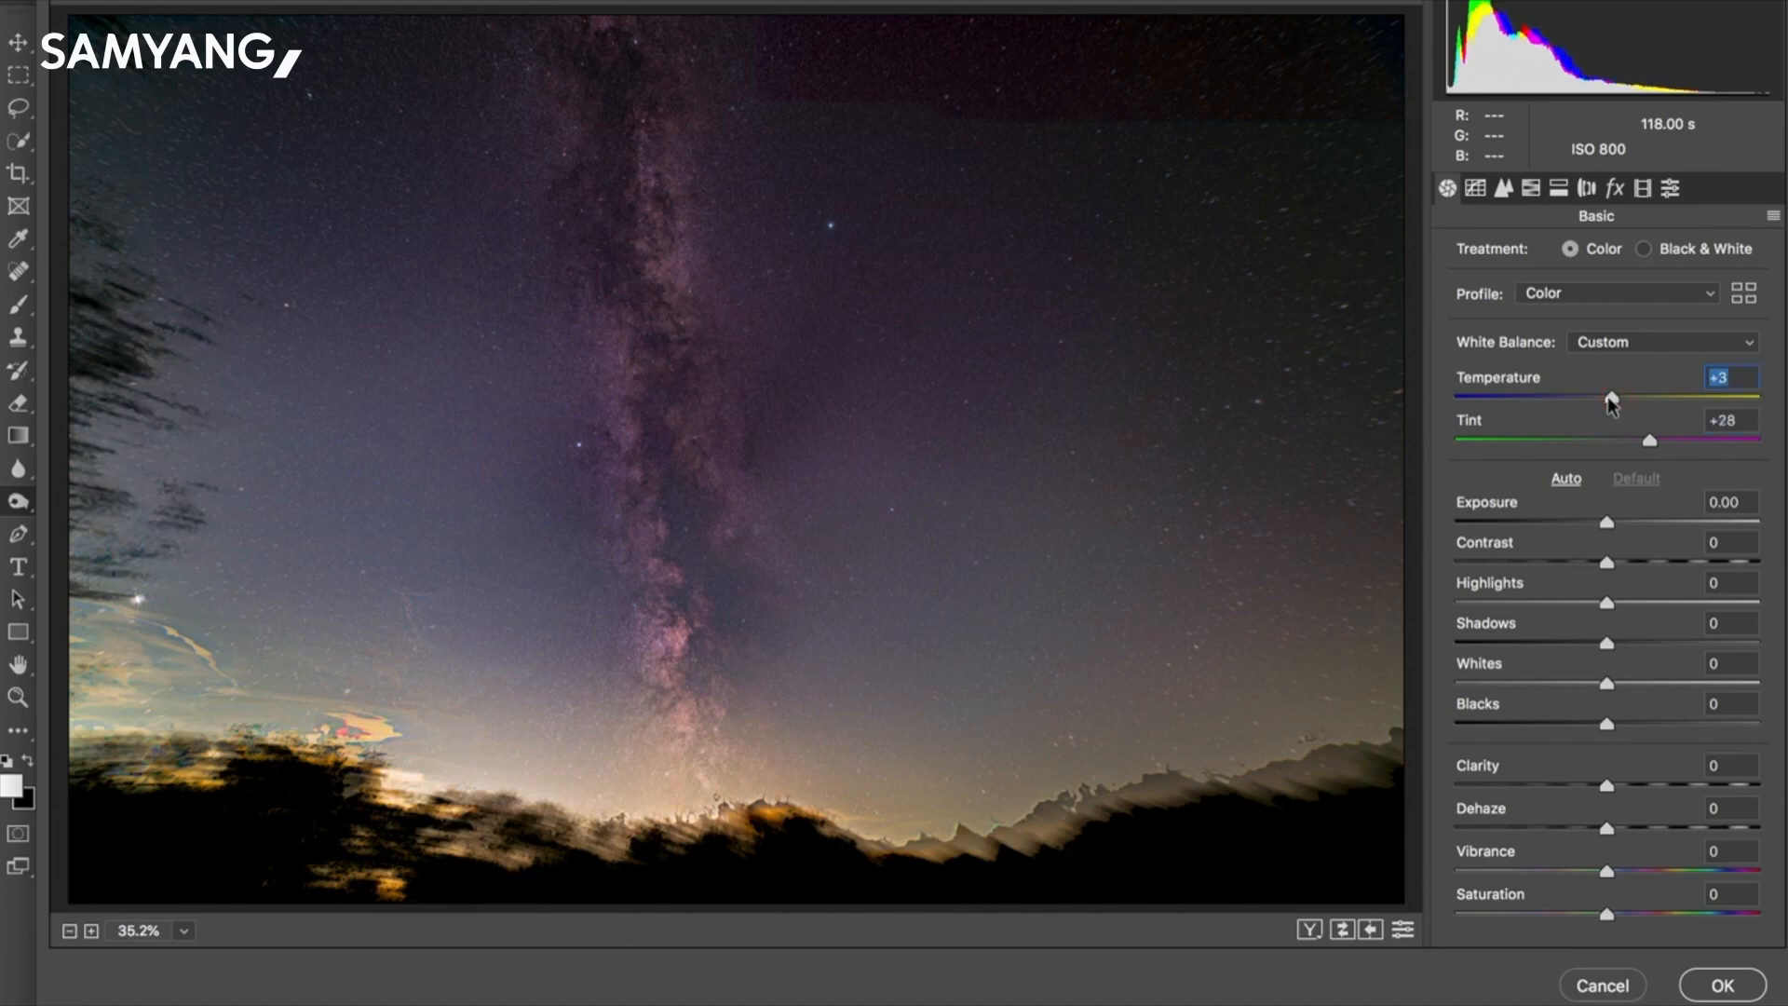
left_click_drag(1611, 401, 1657, 441)
Set Highlights to -49, Whites to +36, Clarity to +13, Dehaze to -2 and Contrast to +9, and apply the Camera Raw Filter.
left_click_drag(1607, 603, 1534, 598)
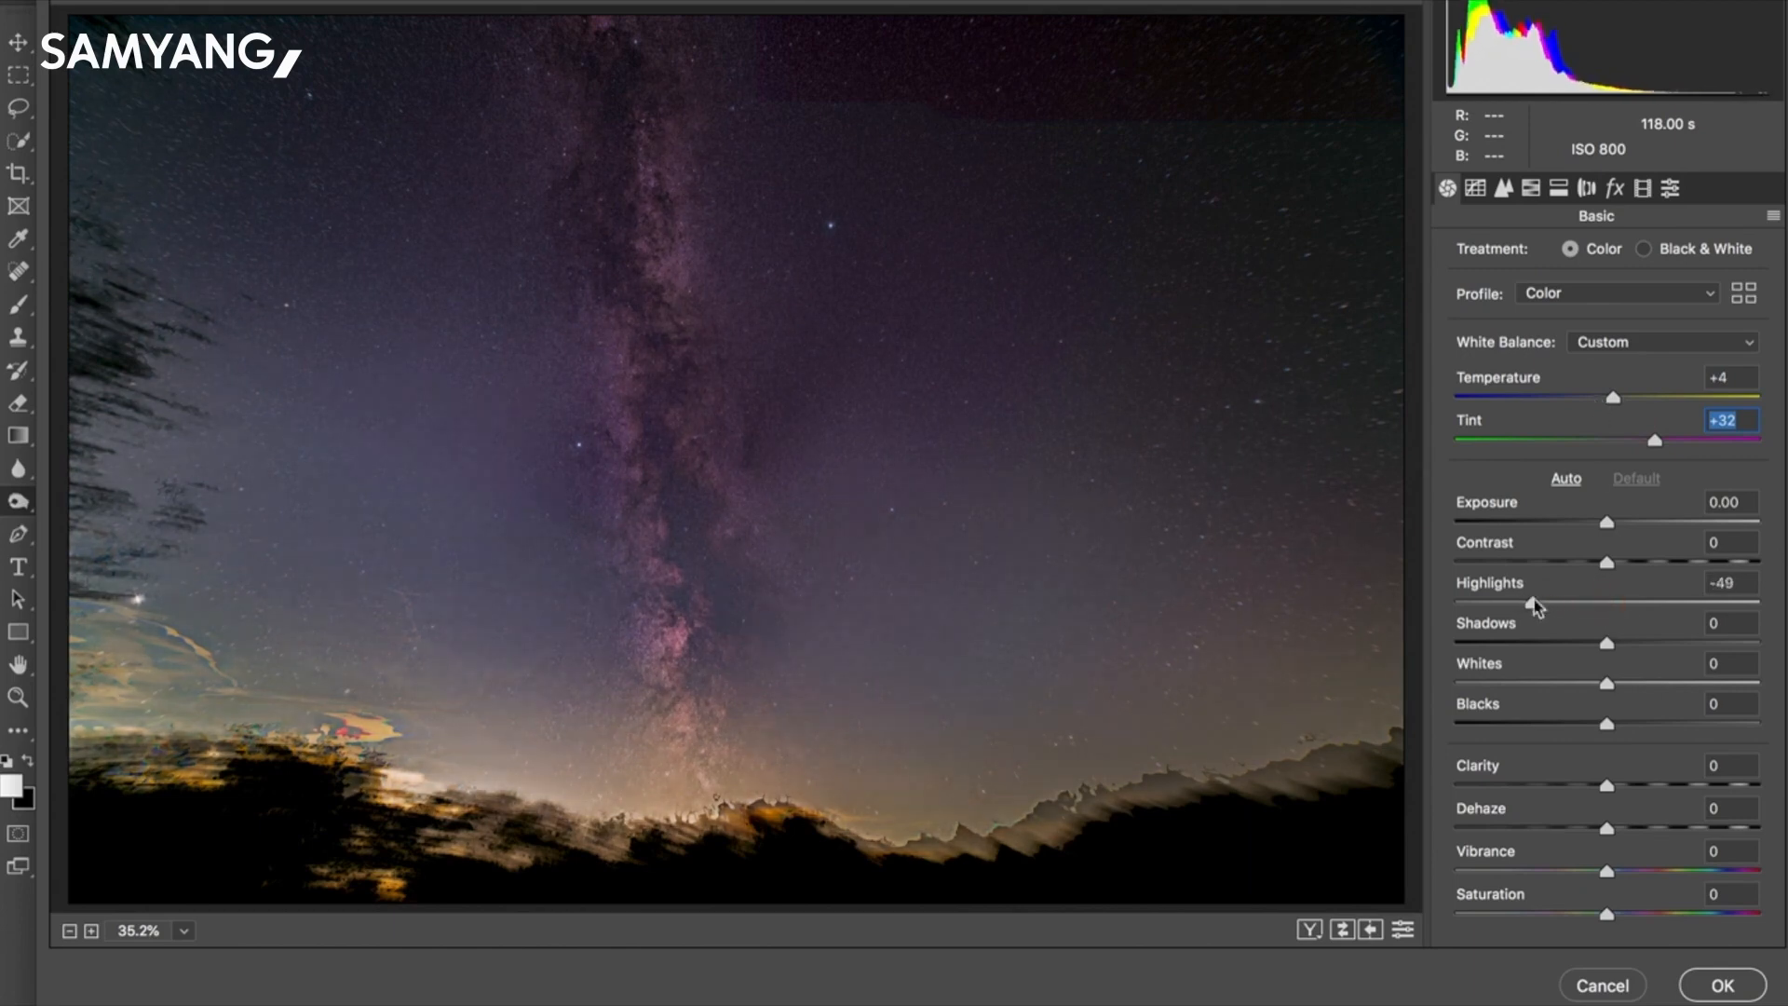
left_click(1642, 683)
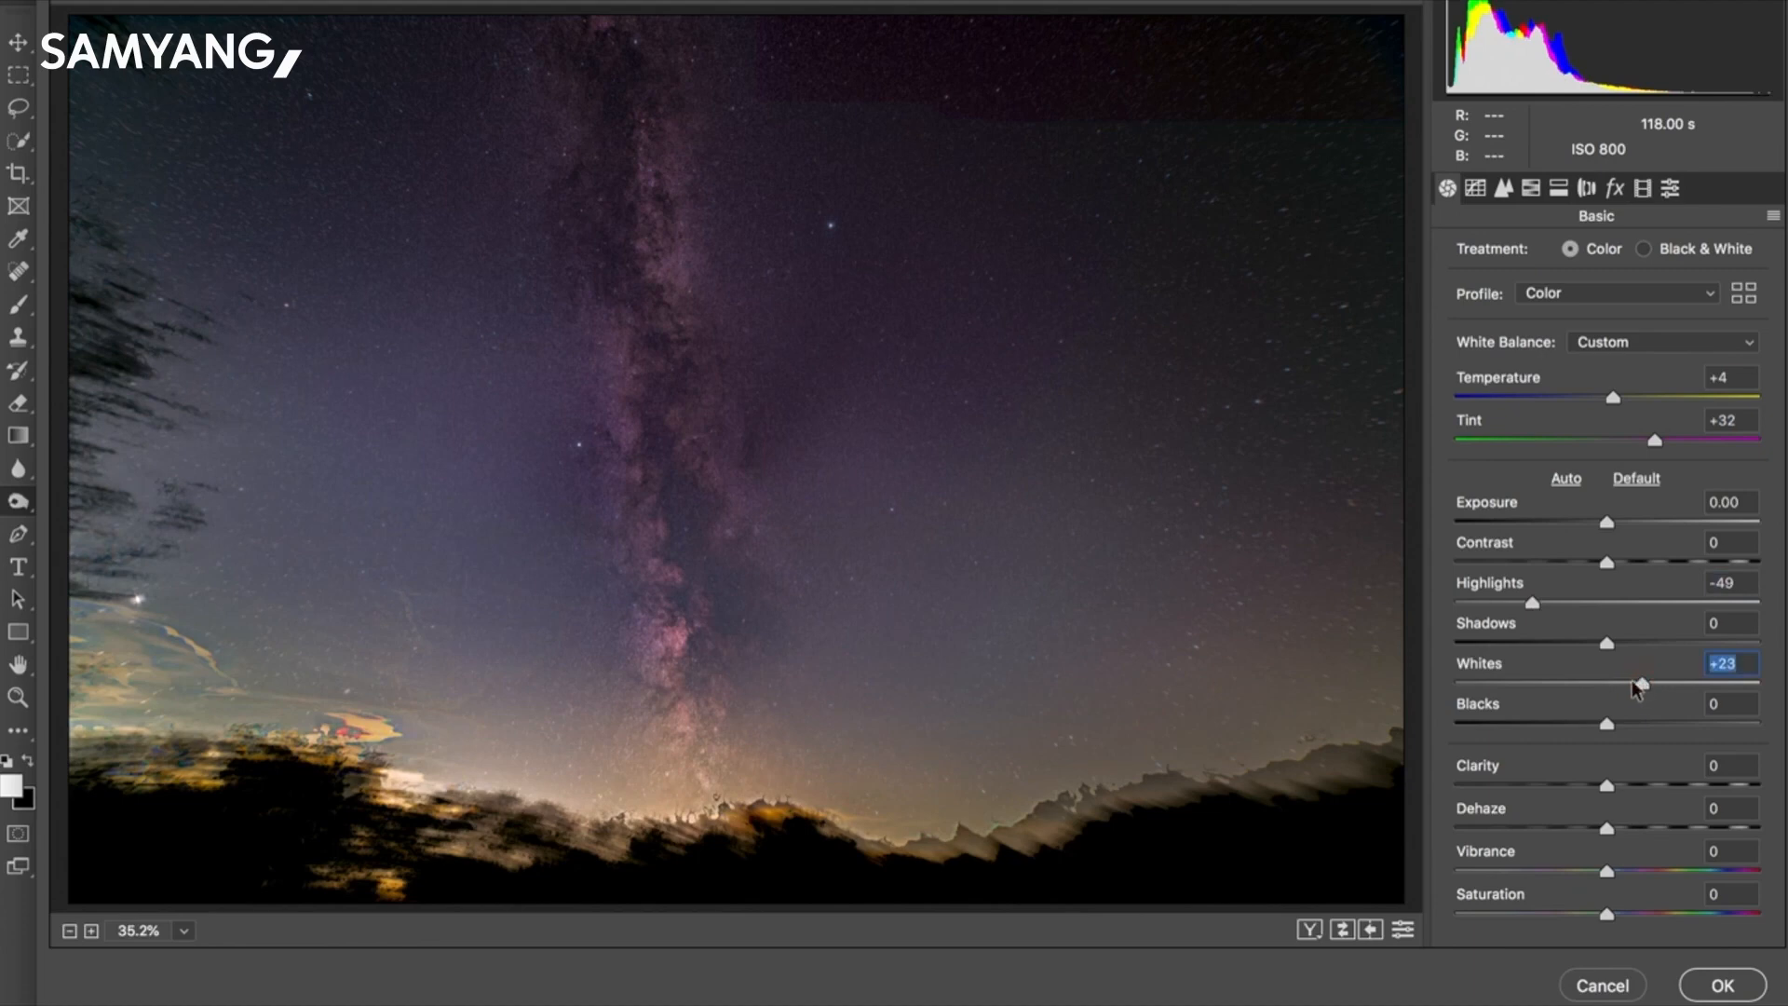
left_click_drag(1608, 787, 1614, 830)
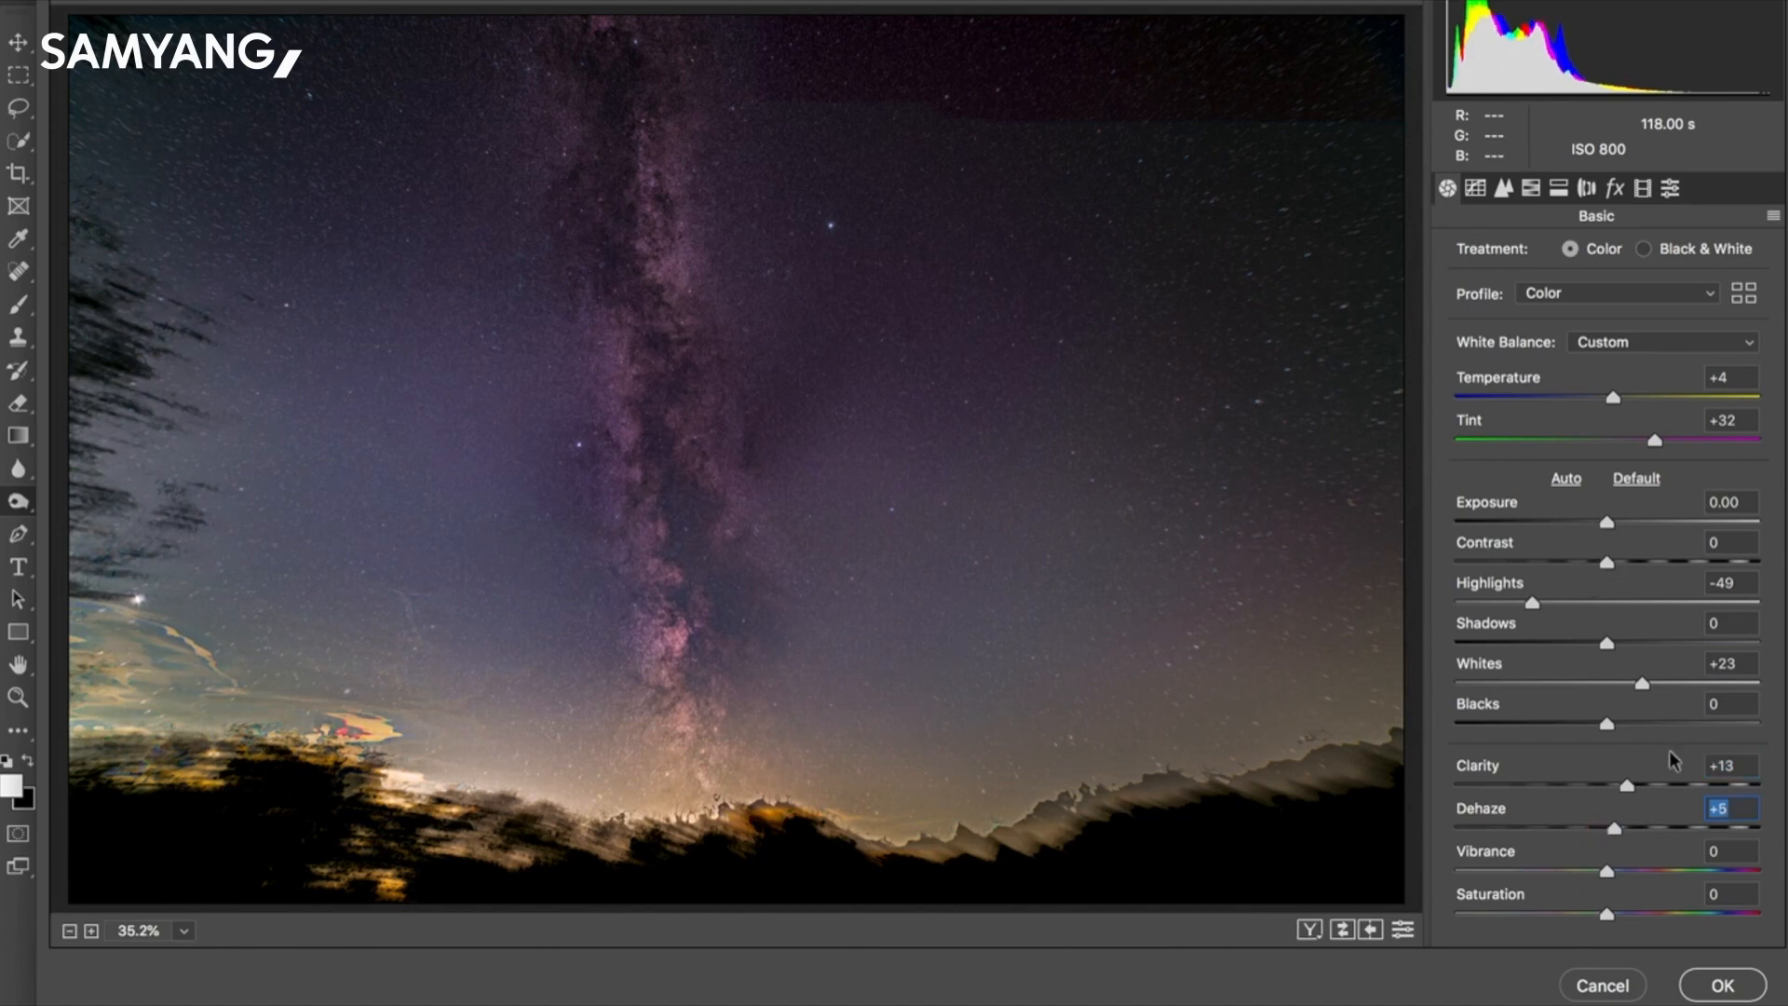
left_click_drag(1613, 830, 1605, 830)
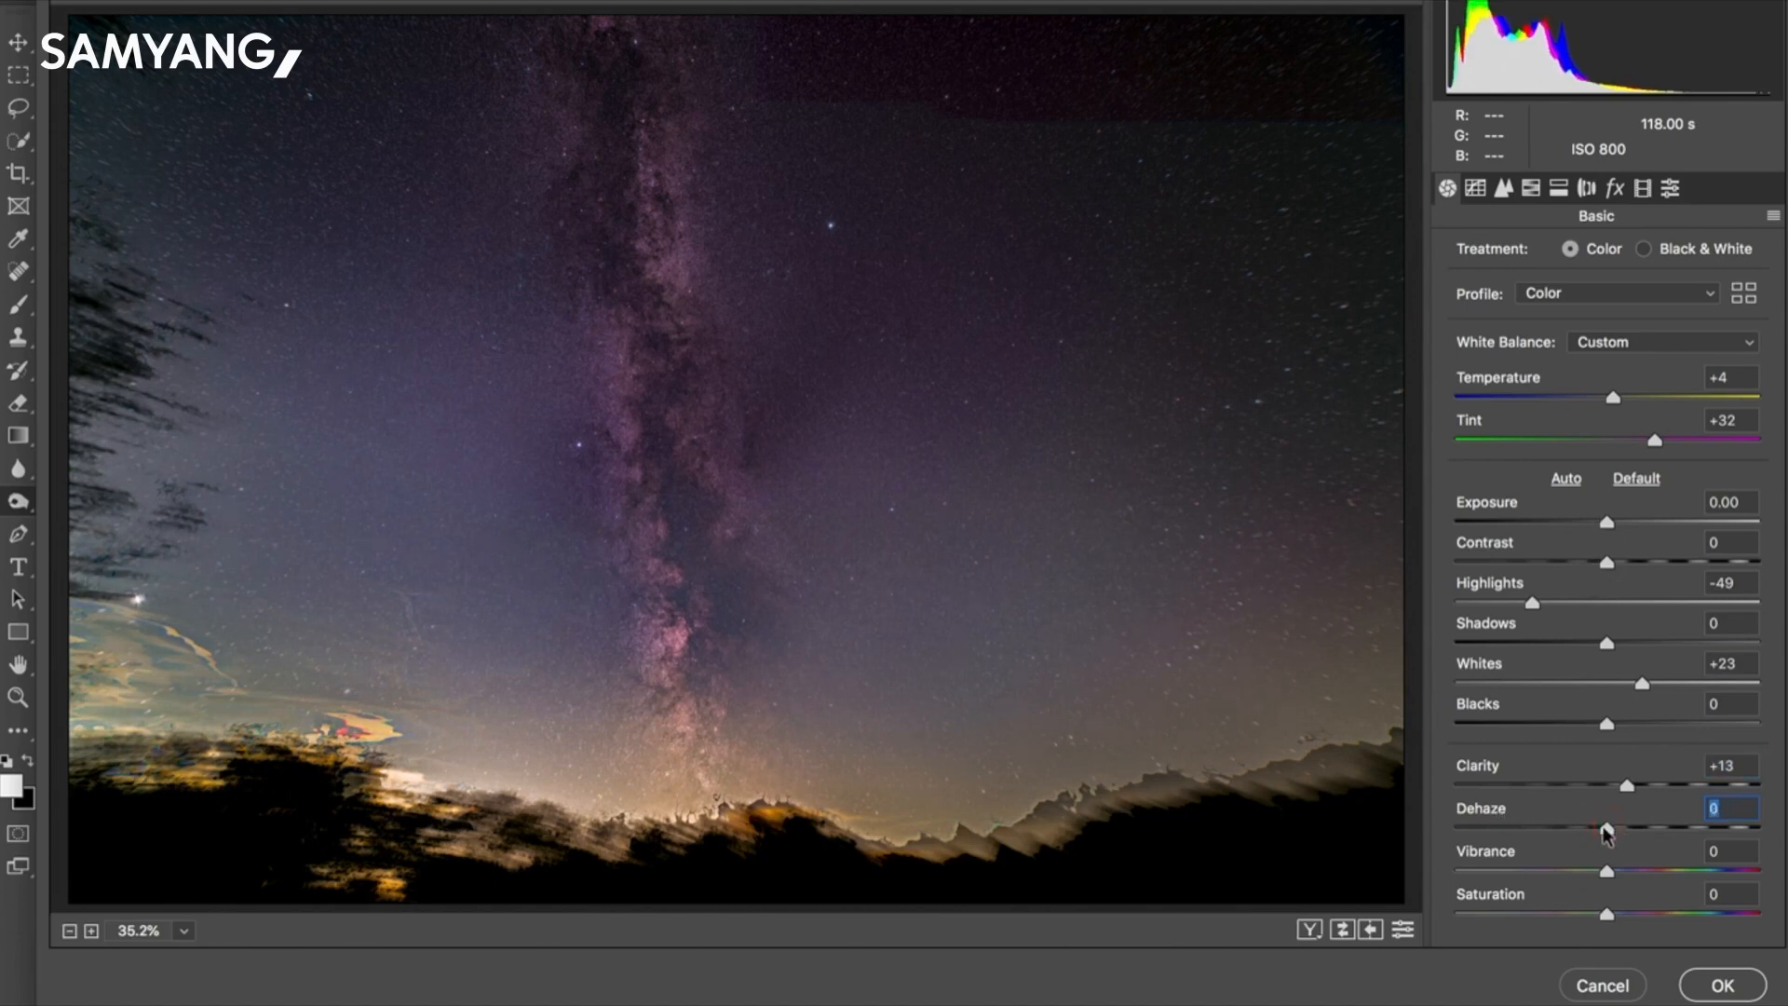
left_click_drag(1613, 567, 1614, 559)
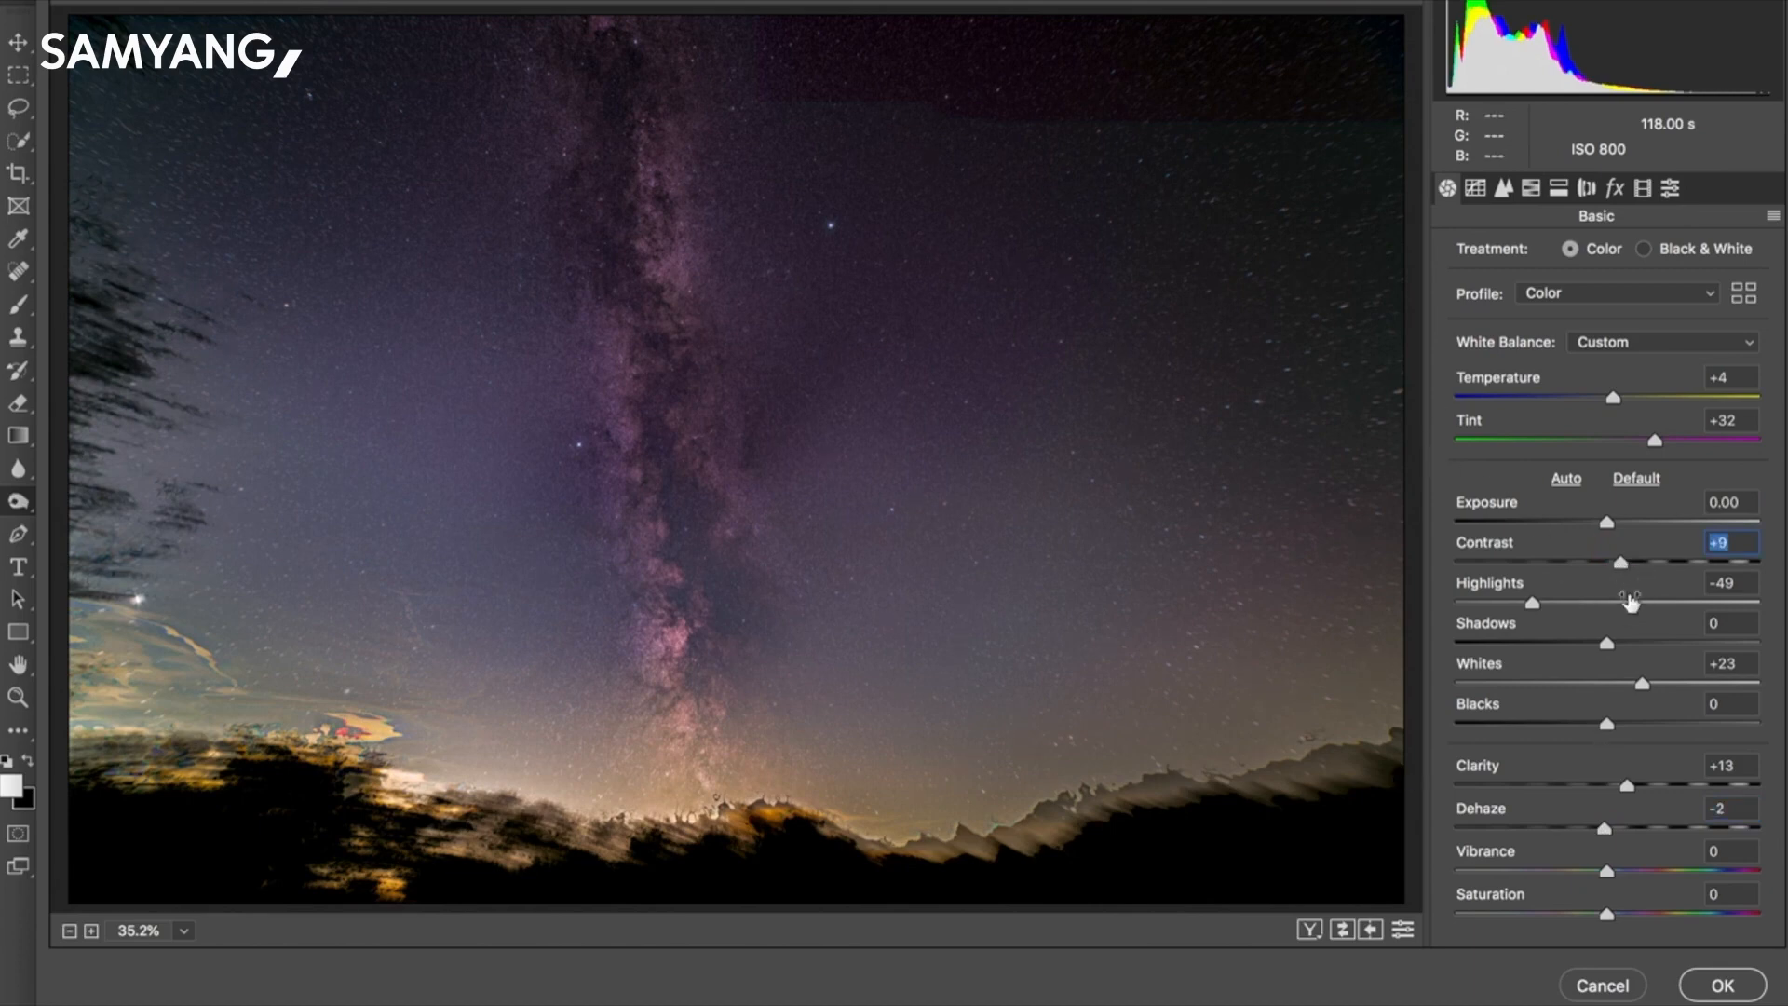
left_click_drag(1642, 685, 1661, 687)
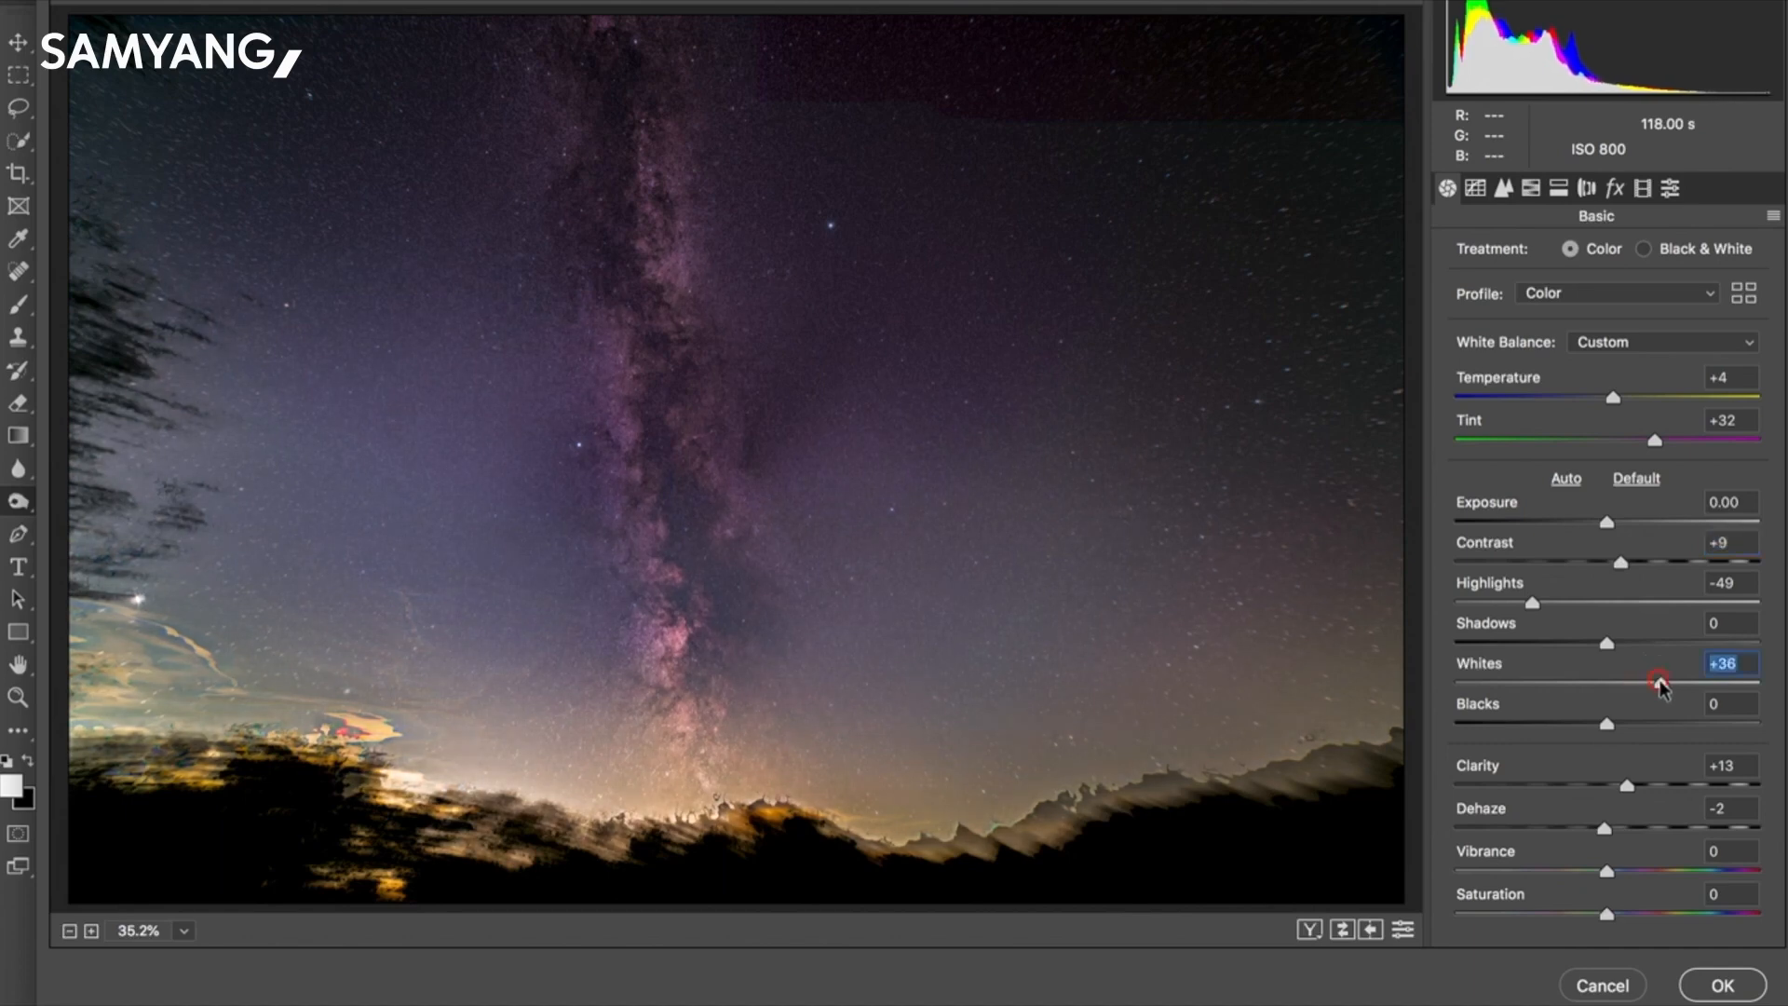
left_click(1723, 987)
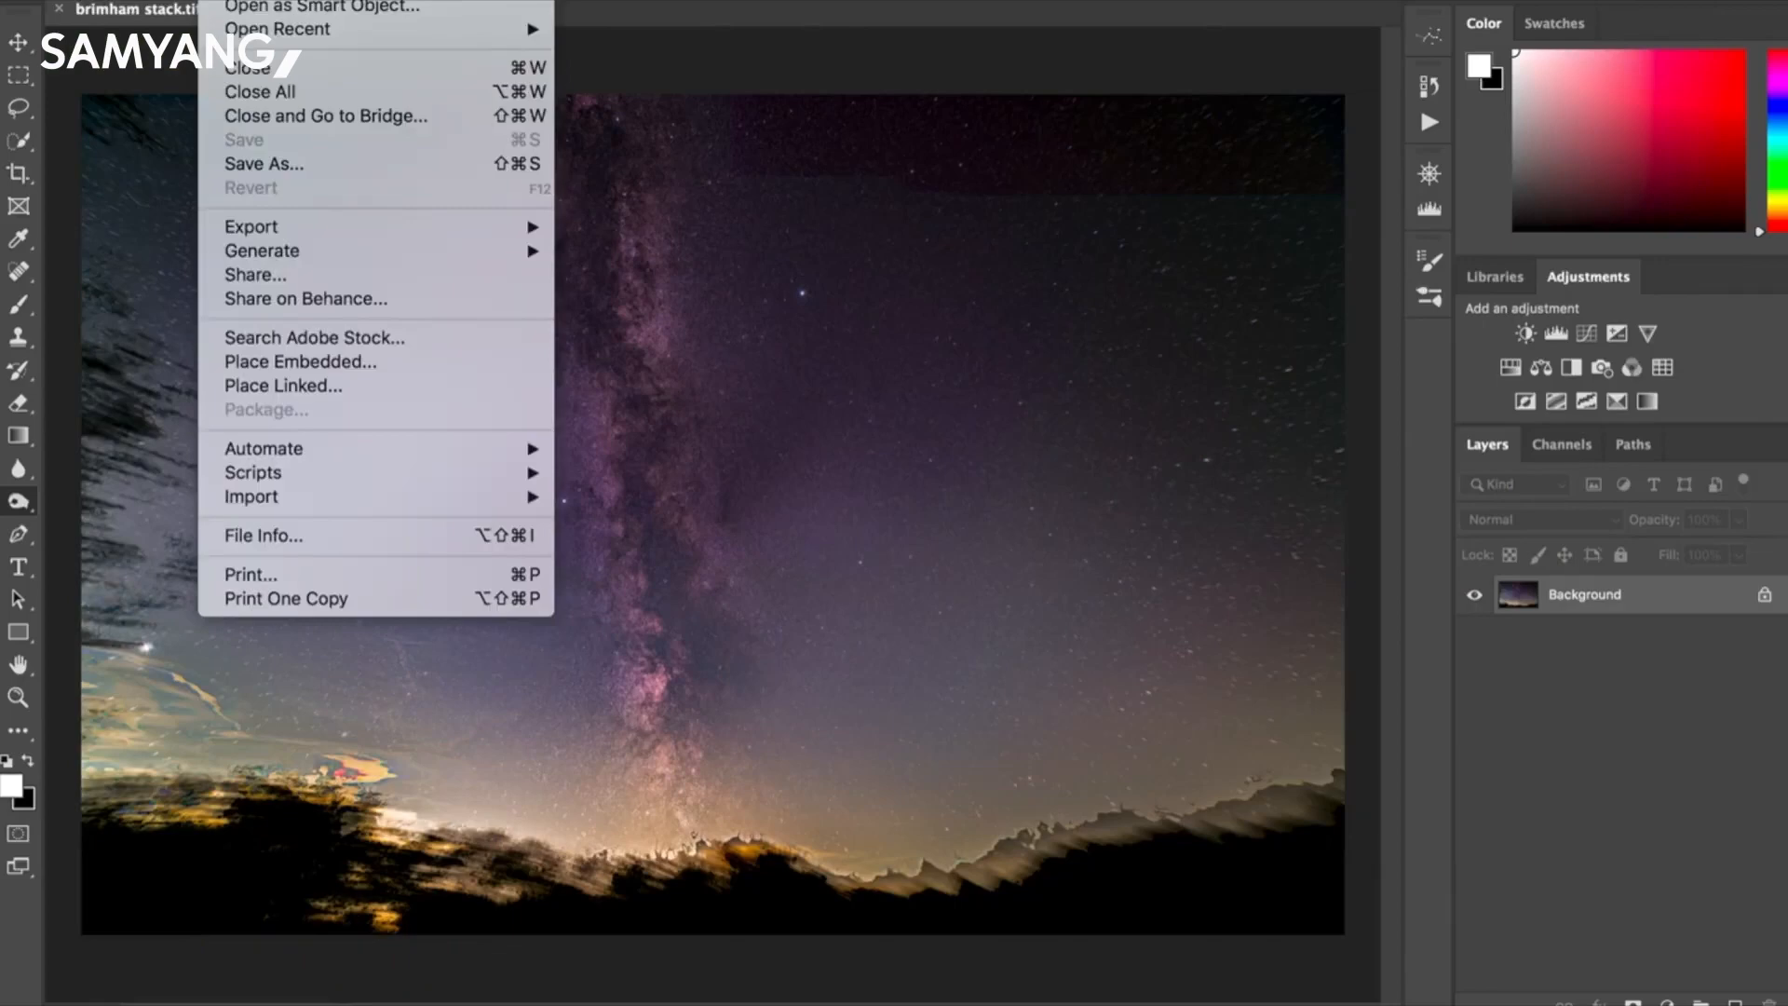
Open the file DSC00849-Mean Min Hor Noise.tif from the Desktop.
key("super+o")
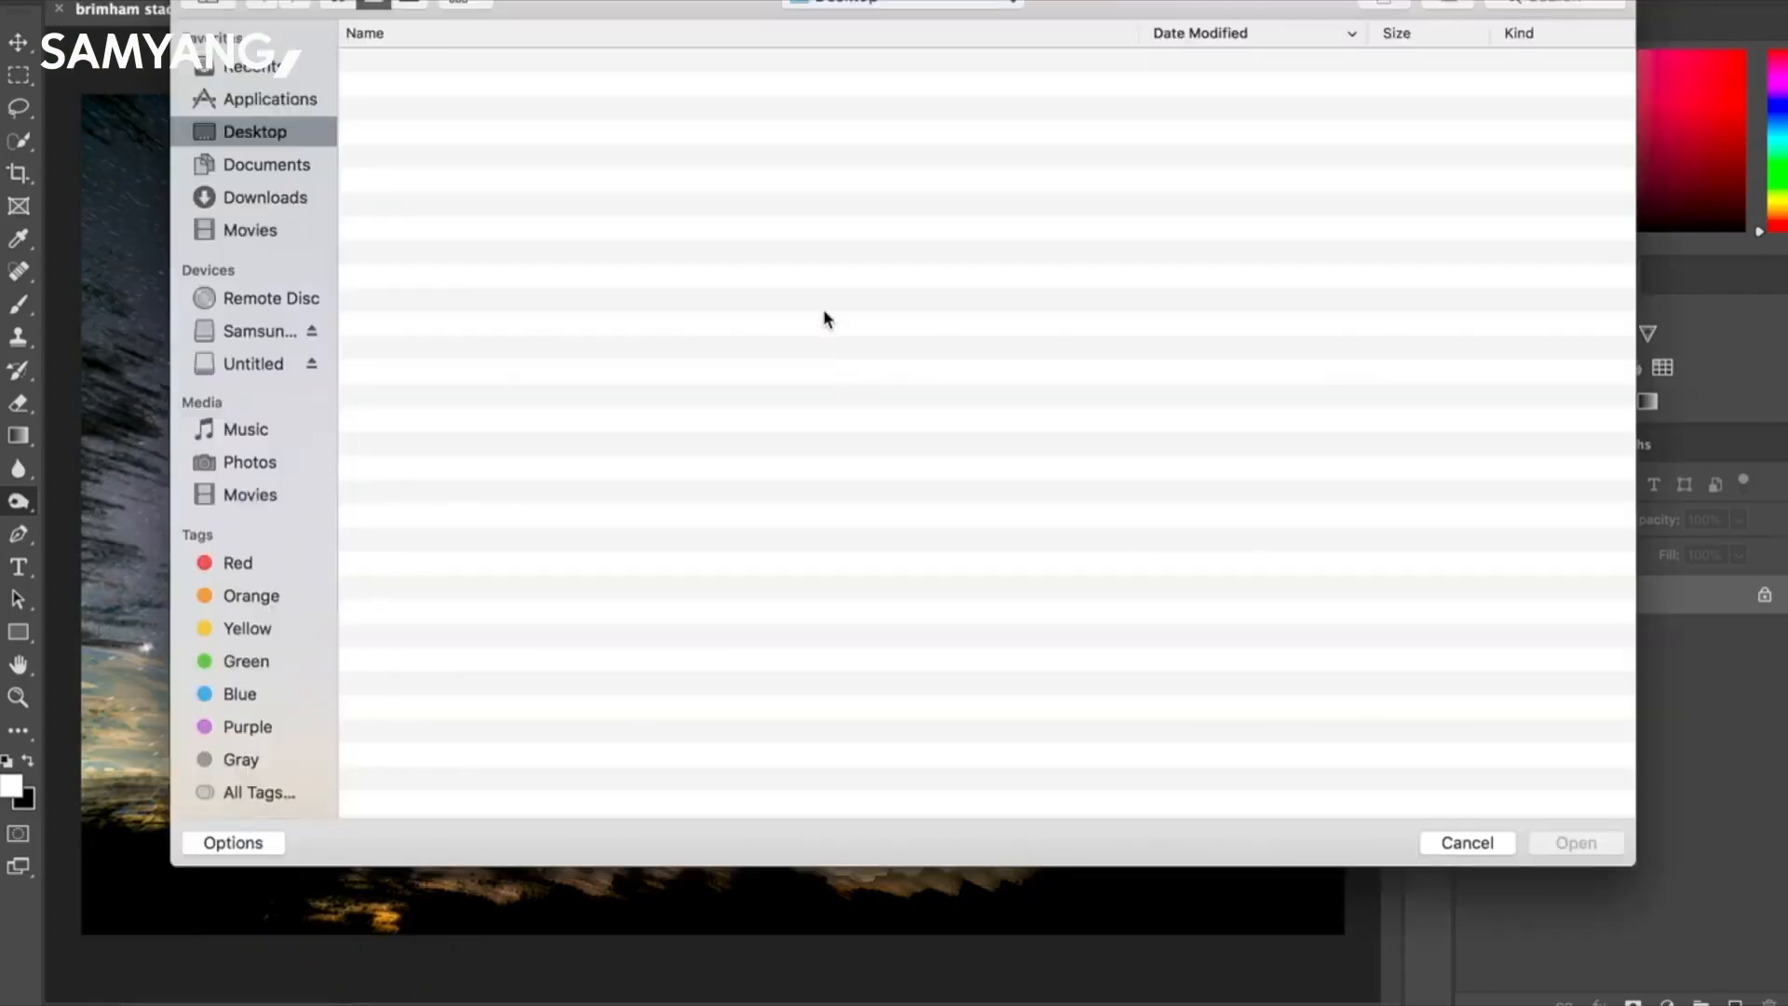
left_click(537, 89)
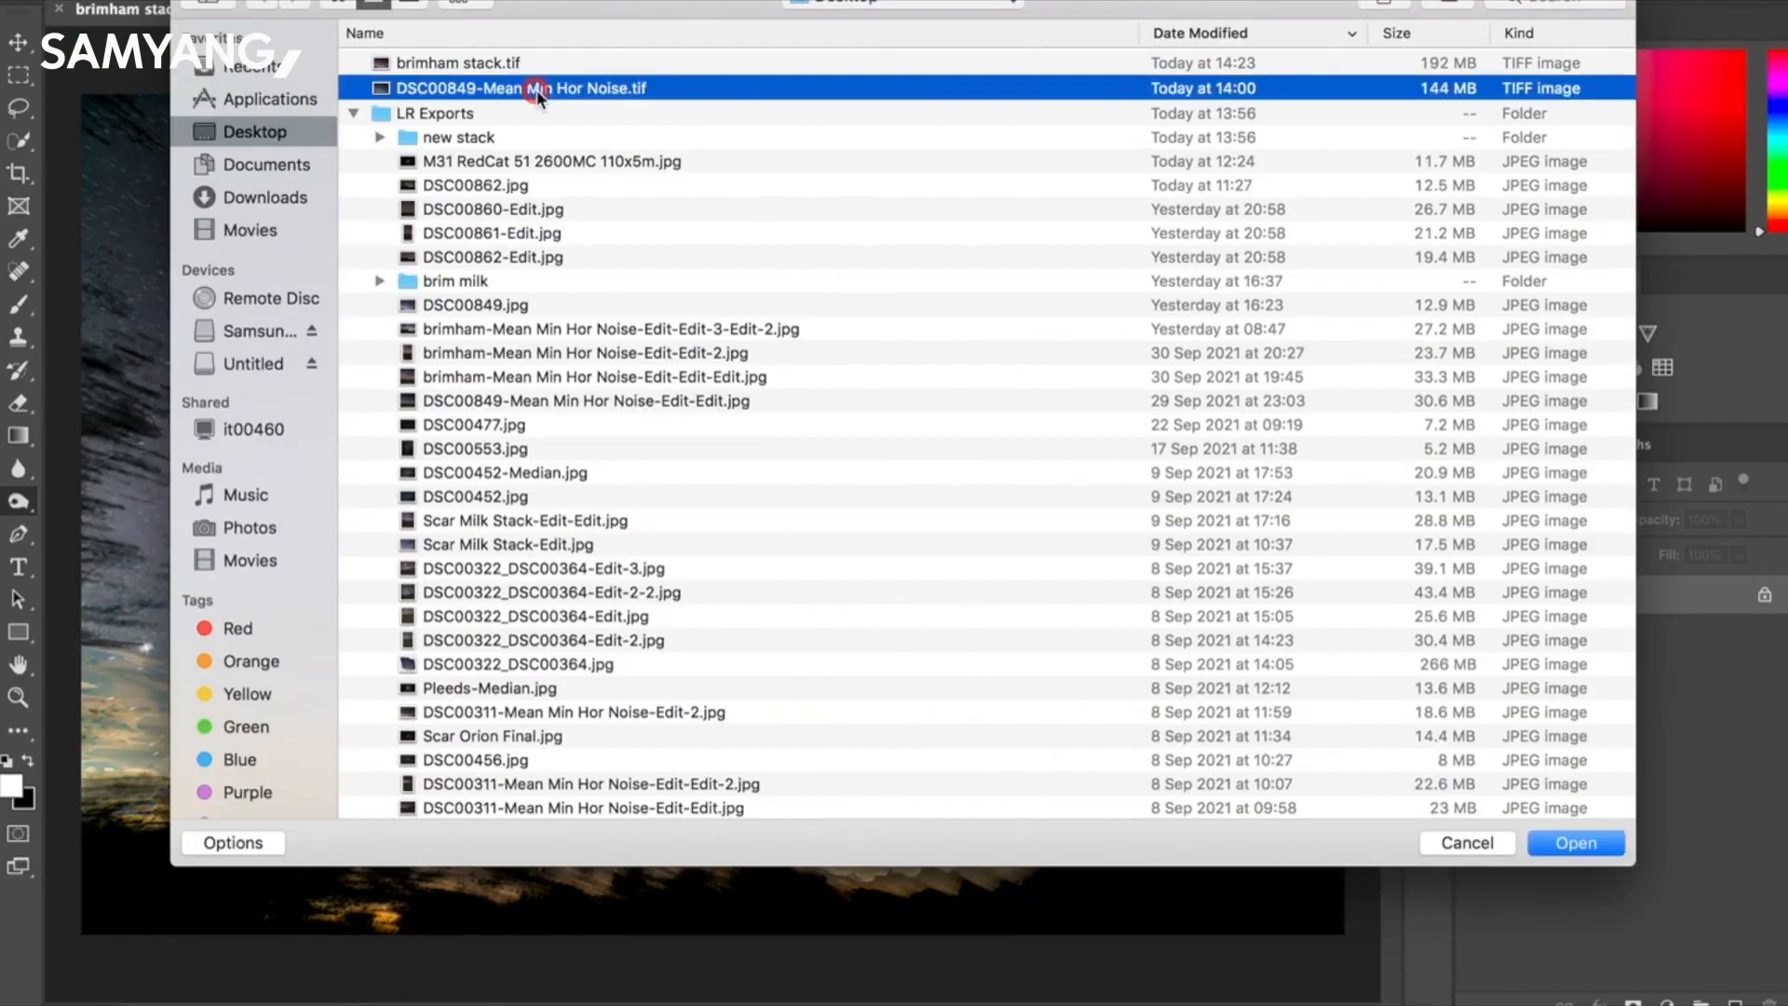
double_click(537, 89)
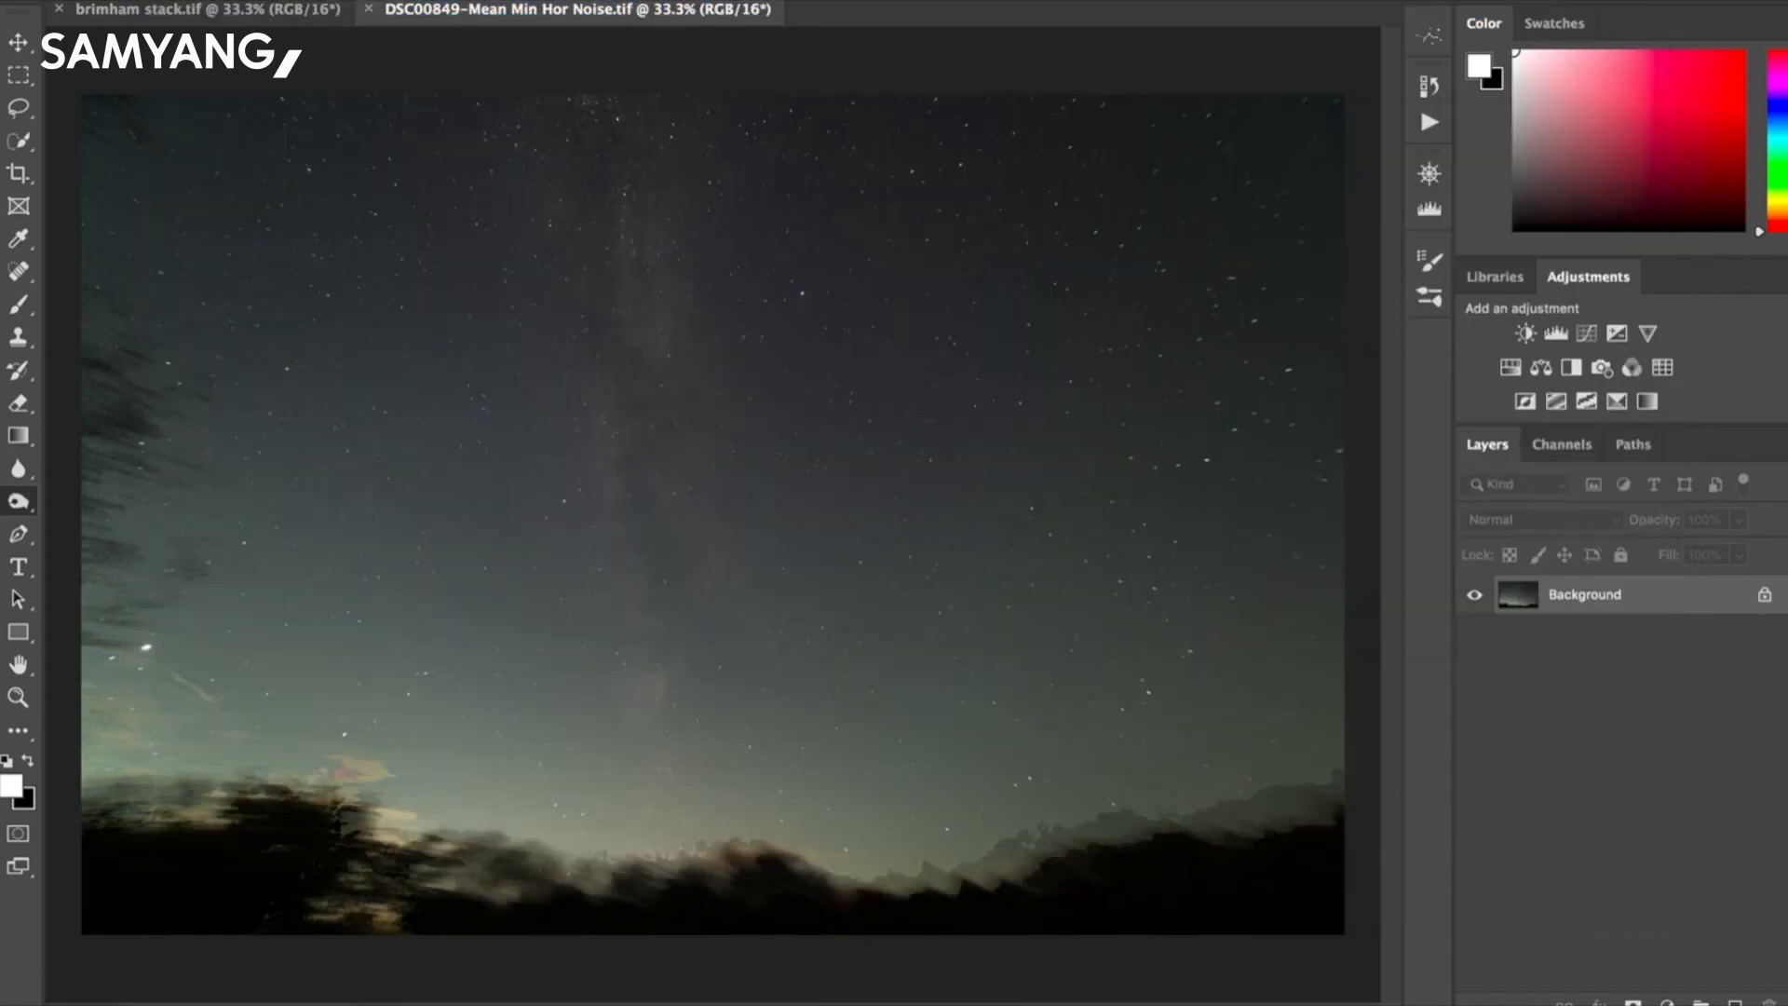
Open the Camera Raw Filter on the original stack and set Temperature to +10 and Tint to +35.
left_click(871, 0)
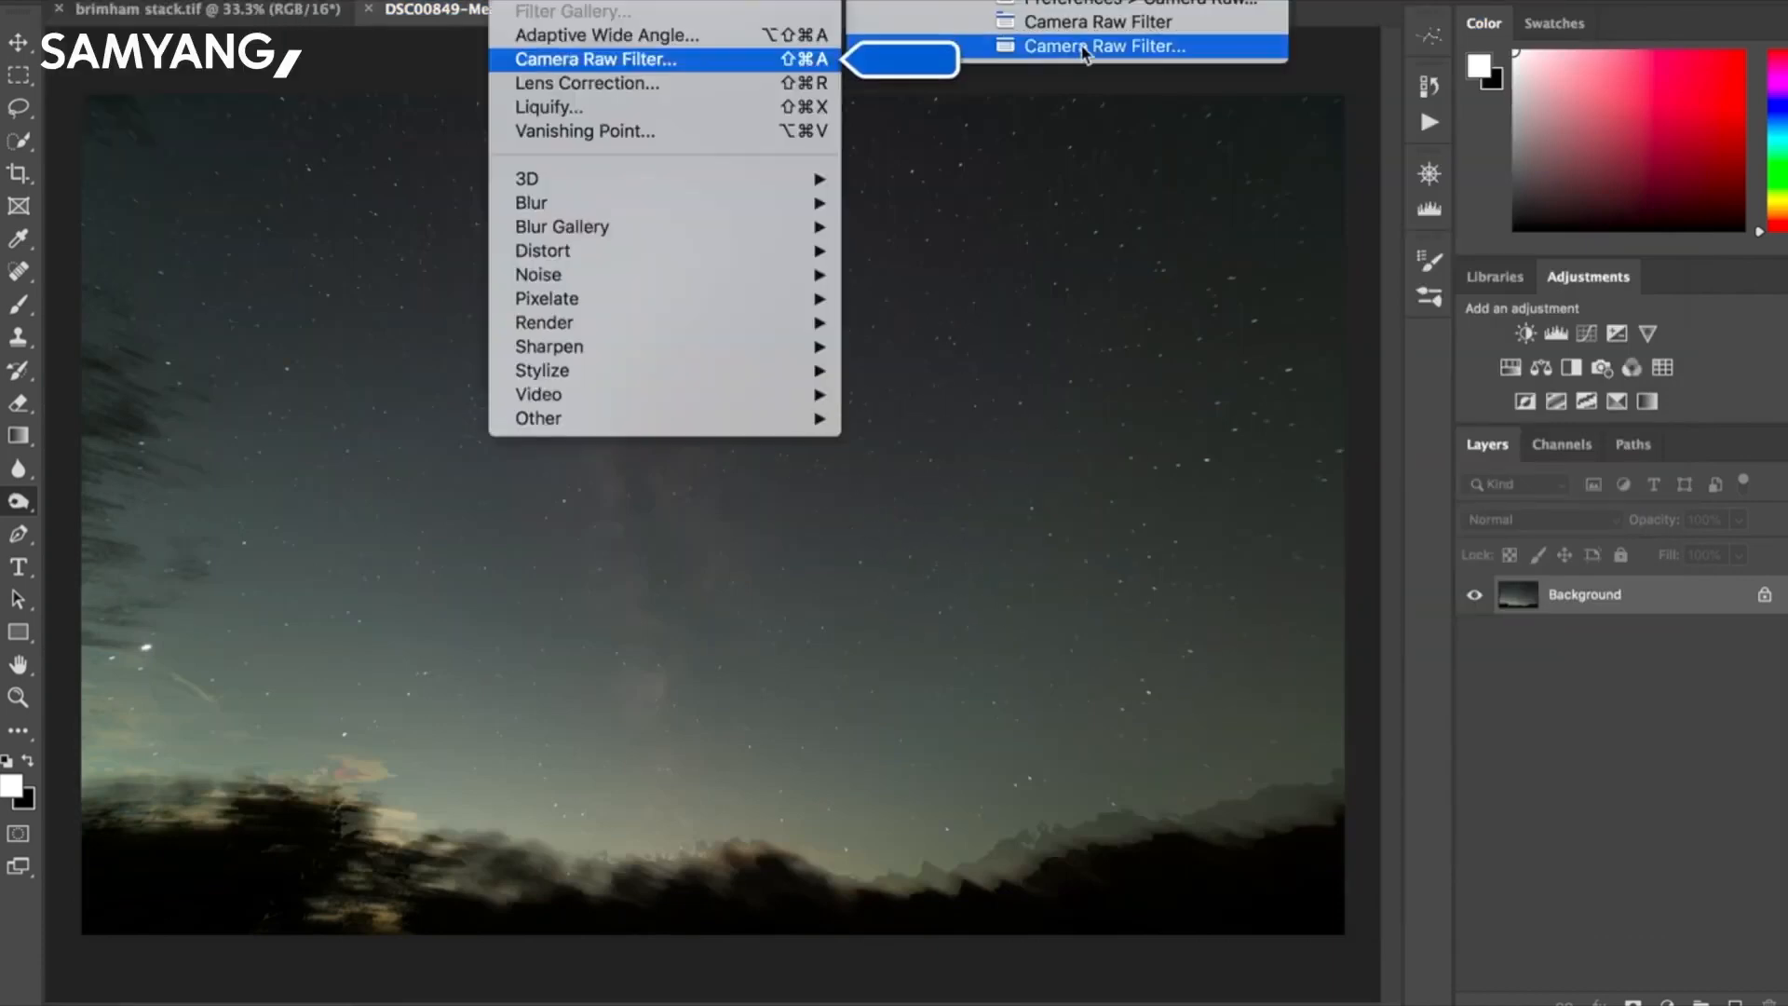
left_click(1083, 46)
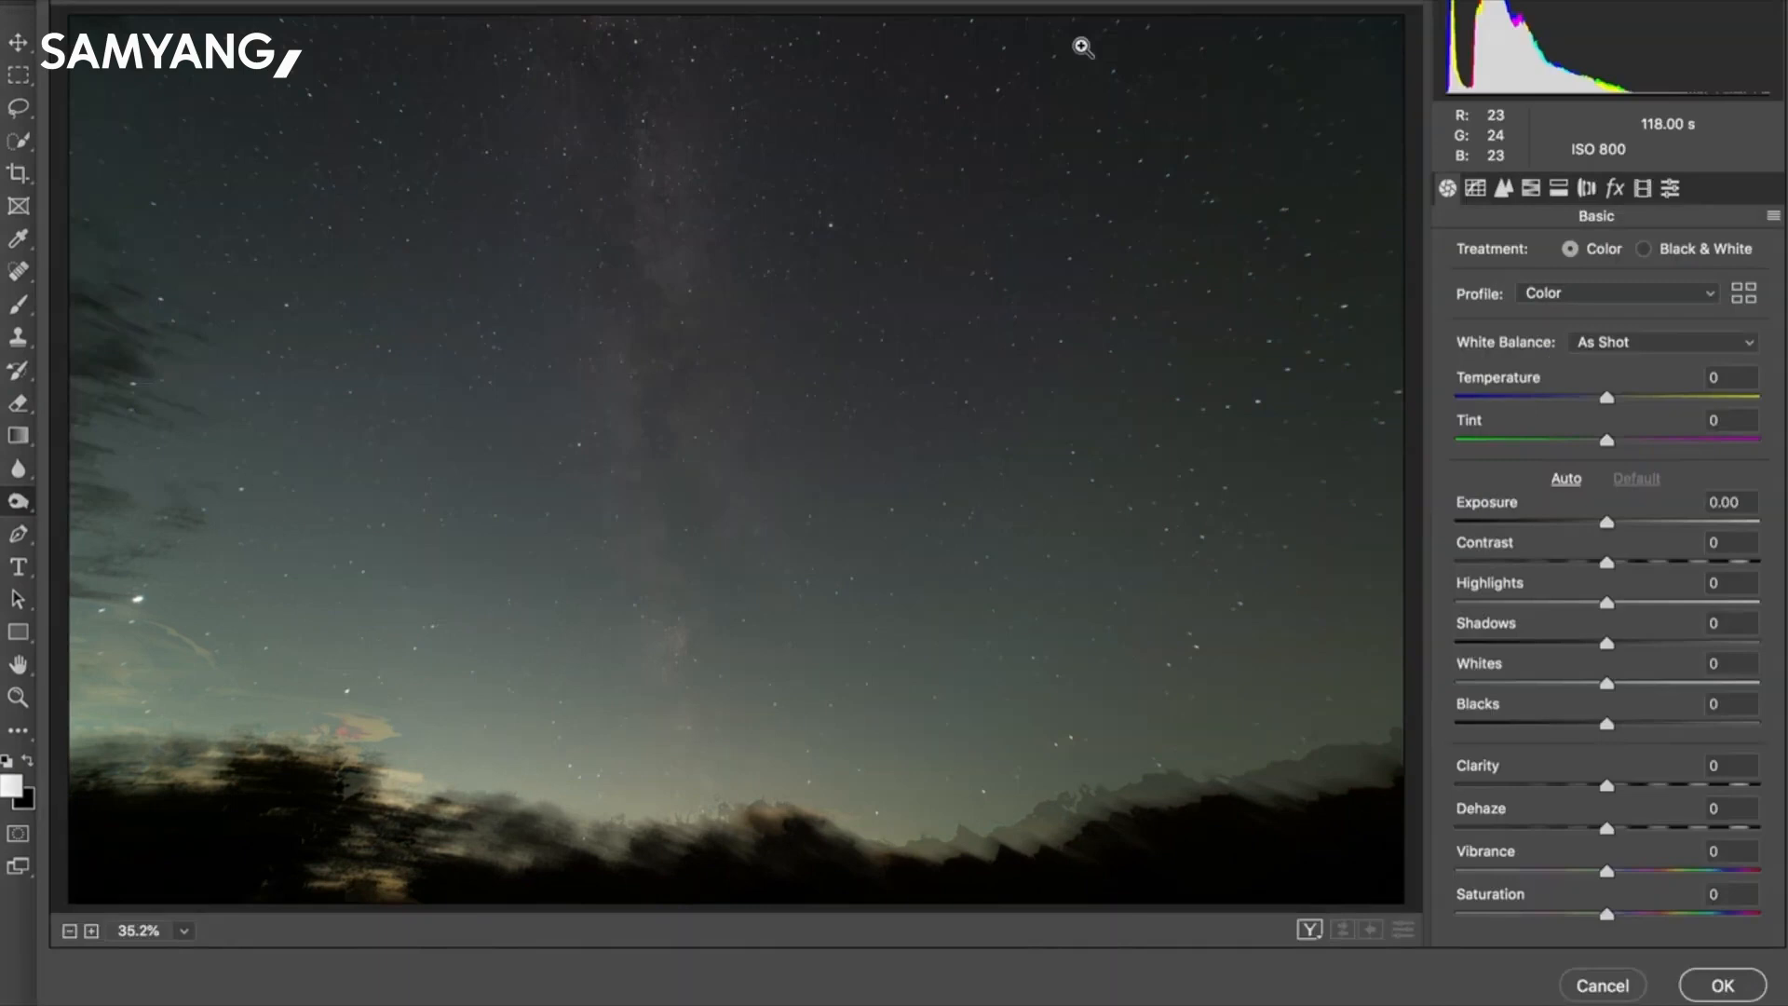
mouse_move(1608, 399)
left_mouse_down()
mouse_move(1631, 441)
mouse_move(1662, 436)
mouse_move(1622, 400)
left_mouse_up()
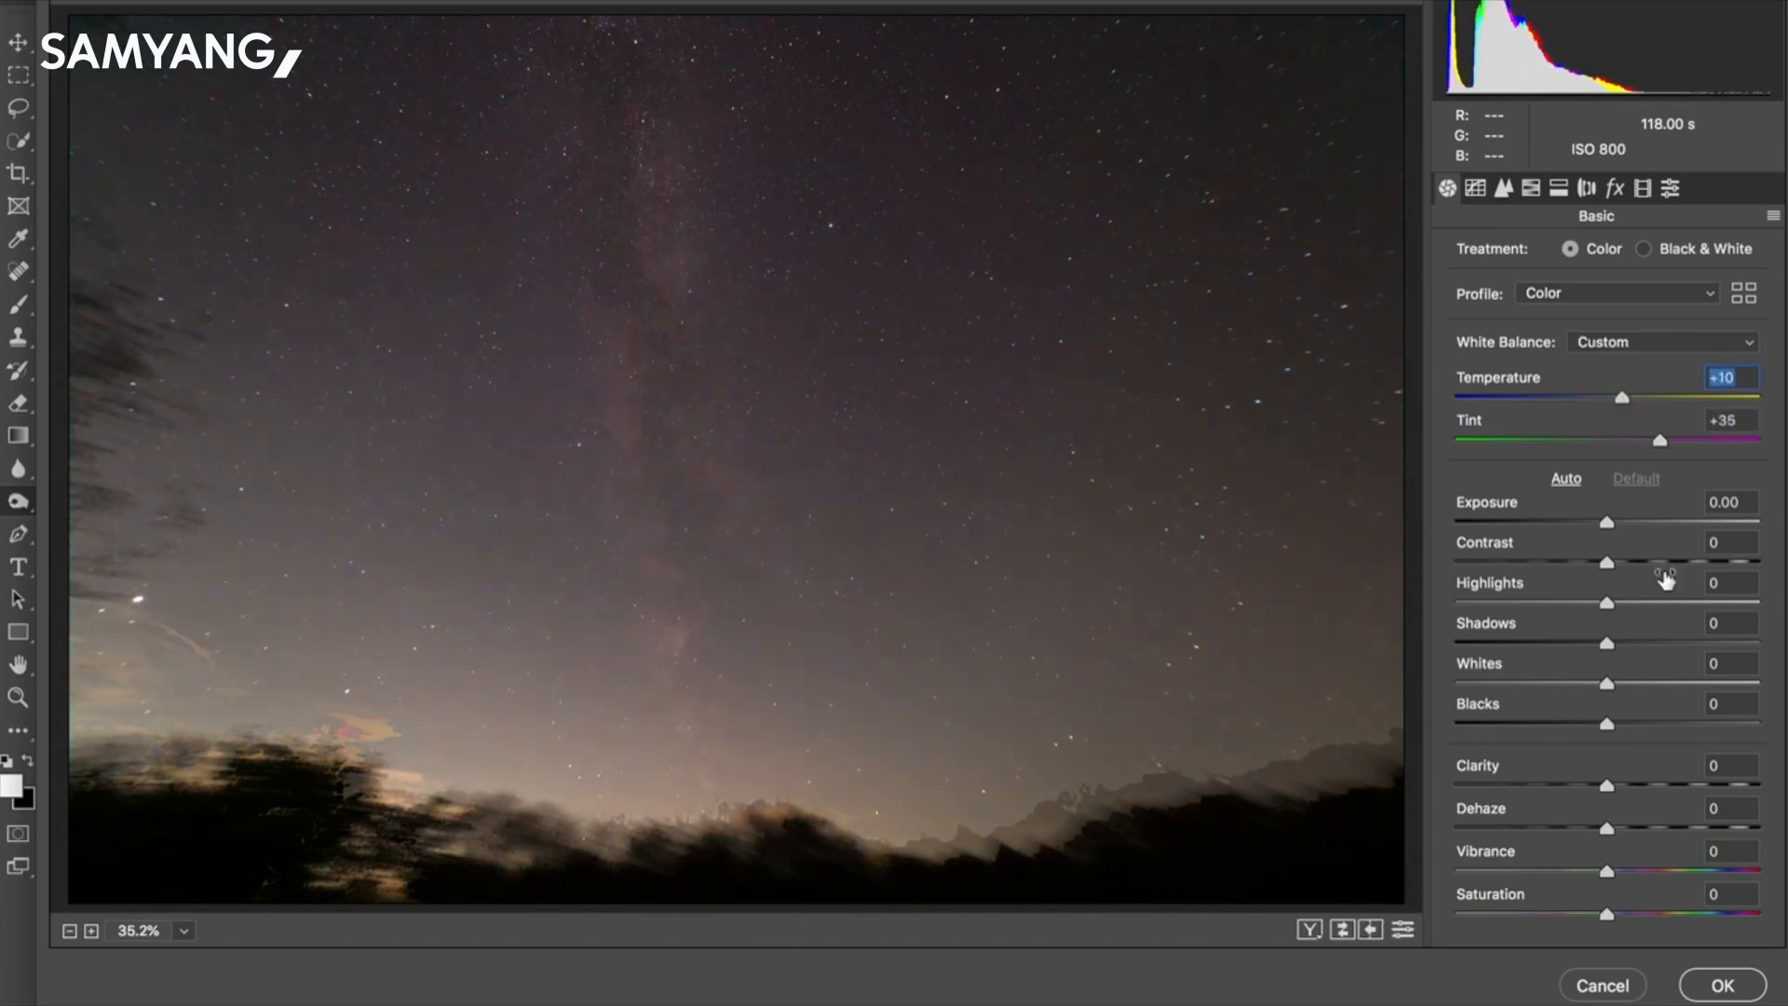
Set Highlights to -31 and Whites to +33, raise Clarity and Dehaze, and apply the Camera Raw Filter.
left_click_drag(1602, 605, 1577, 615)
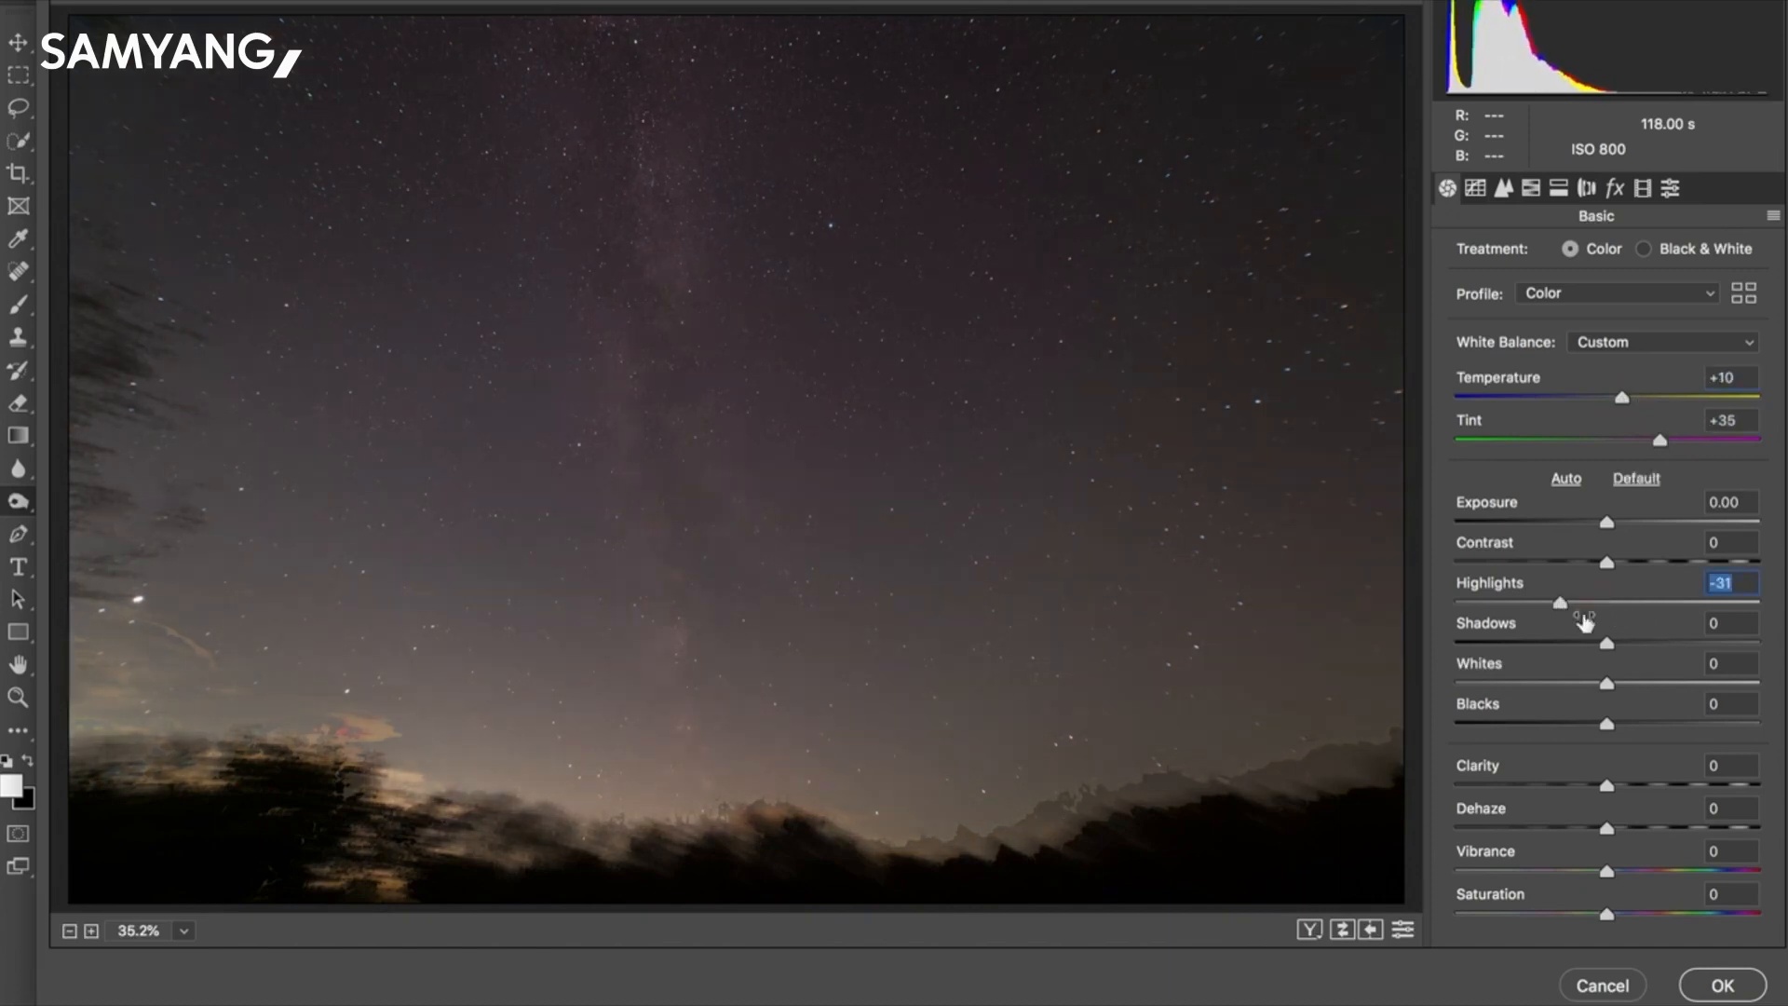
left_click_drag(1609, 684, 1658, 684)
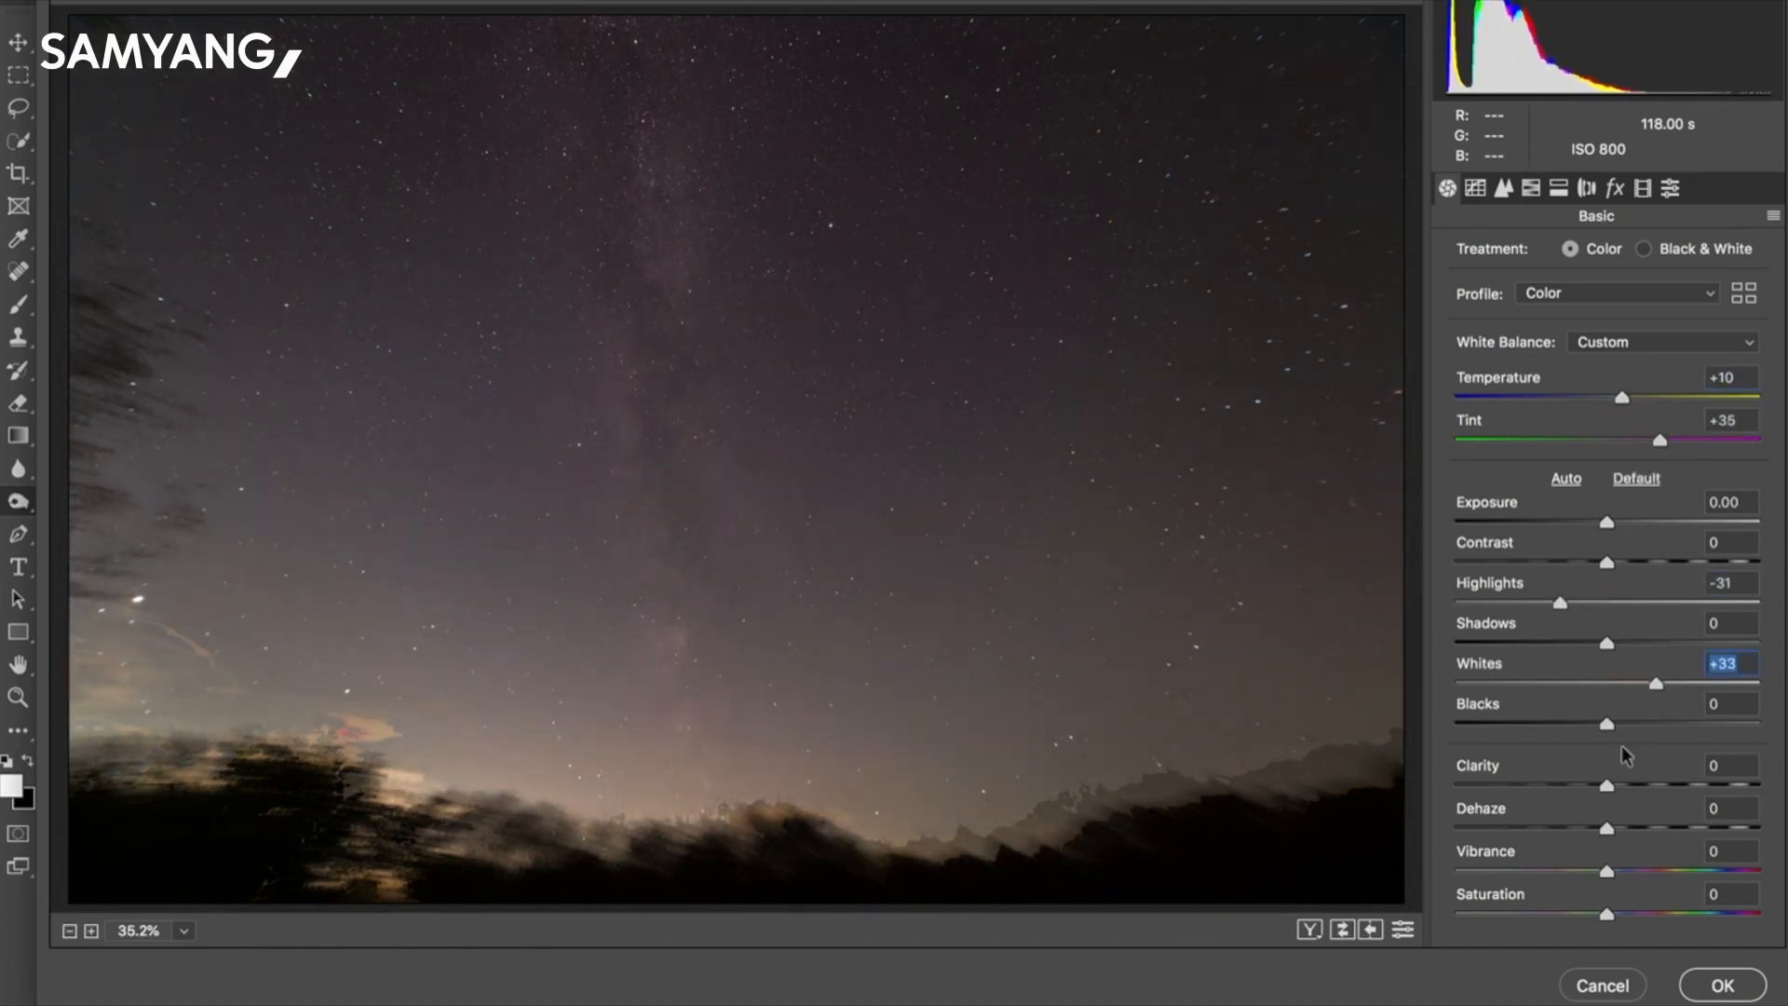
left_click_drag(1641, 792, 1646, 834)
left_click(1726, 984)
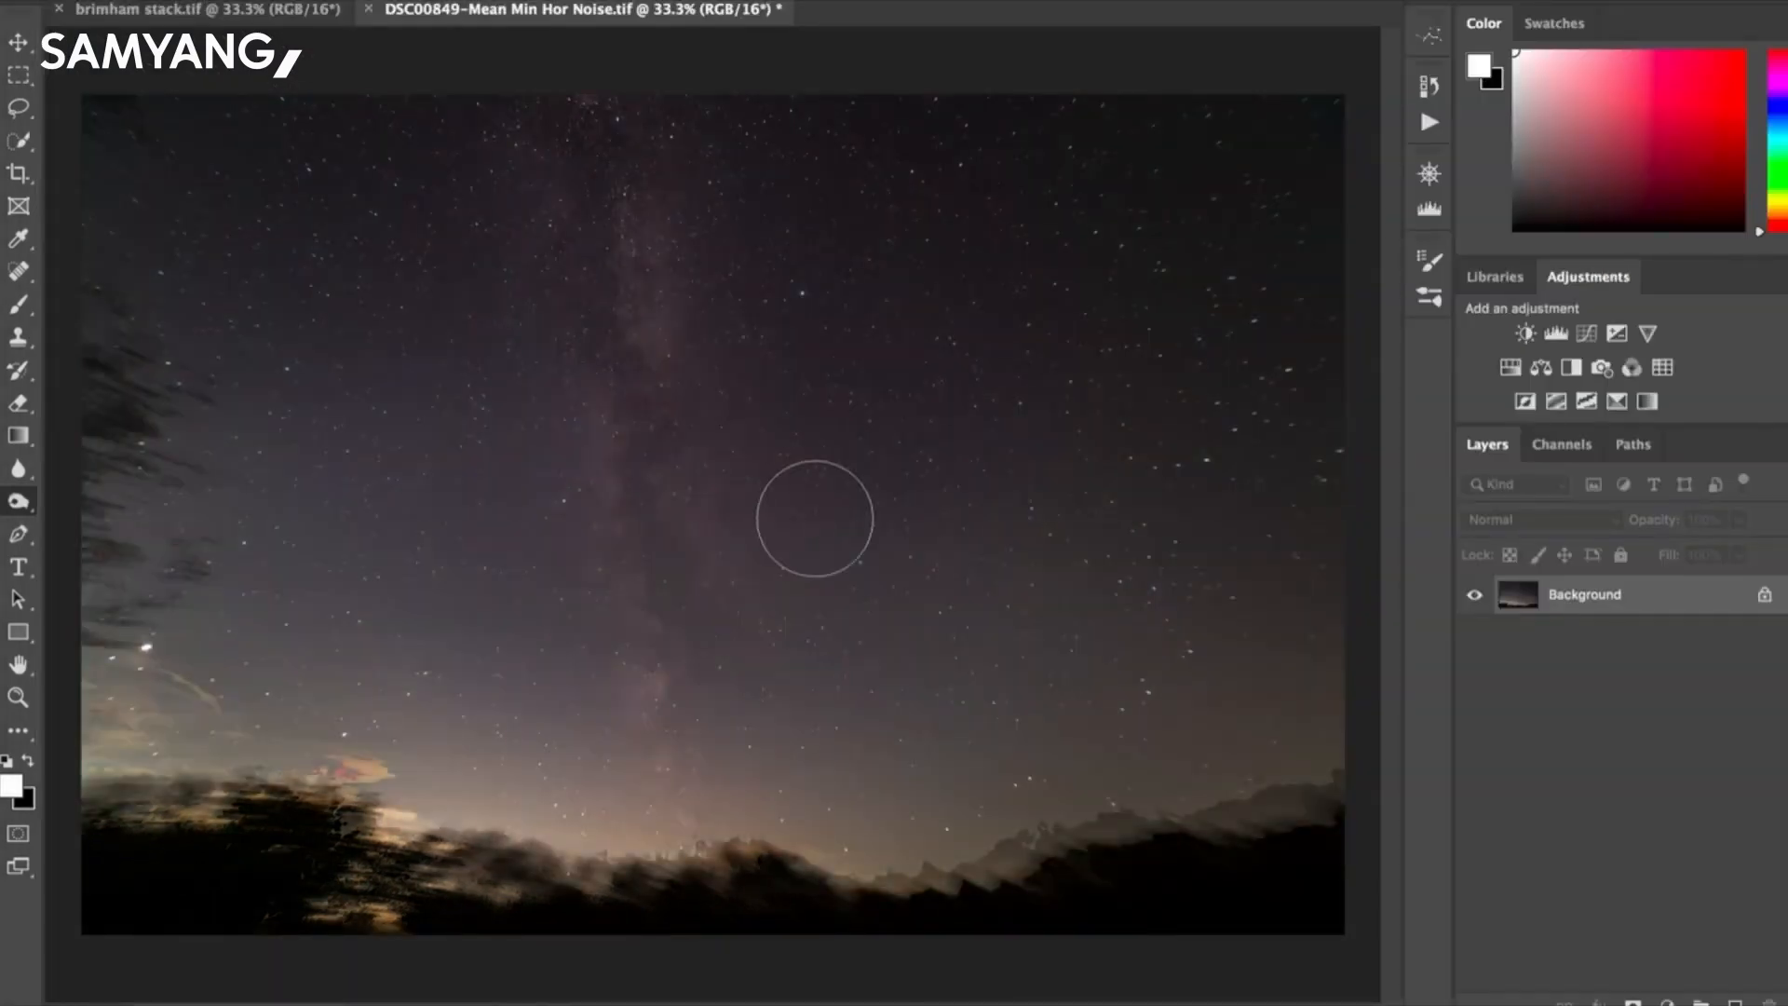
Brighten the image with Curves by raising input 66 to output 107, adding an upper-midtone point, and lowering the white endpoint to output 236.
key("super+m")
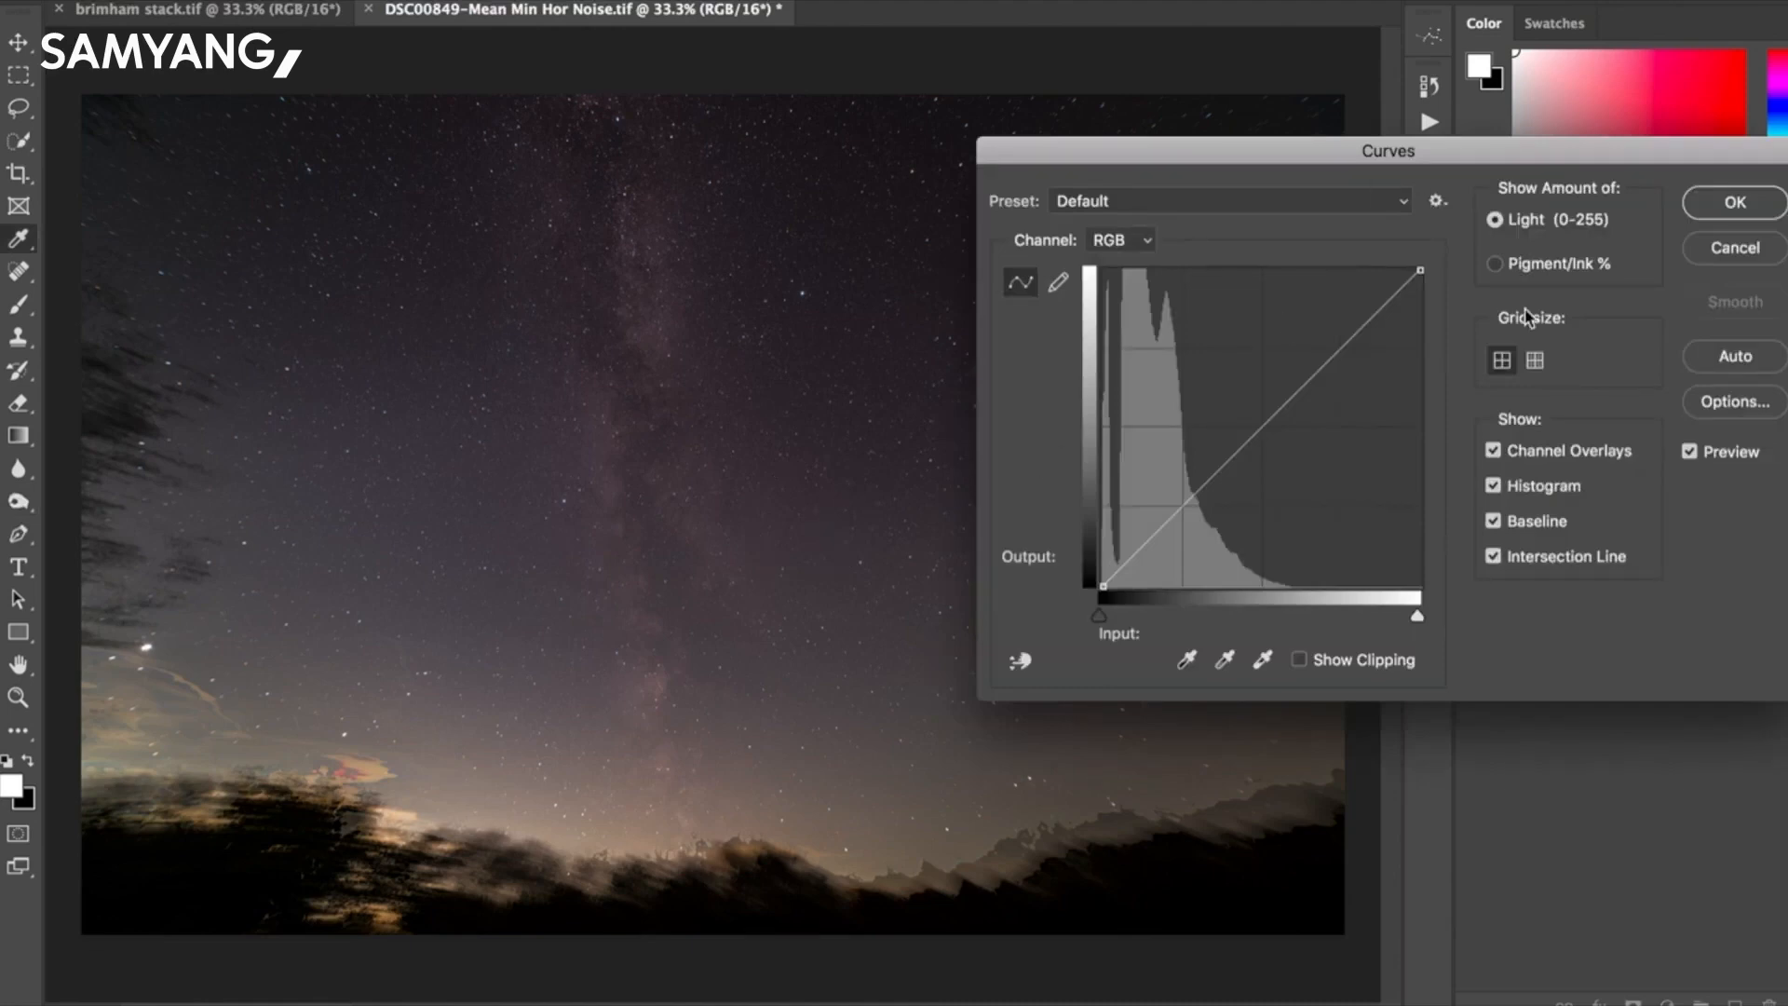
left_click_drag(1192, 497, 1185, 456)
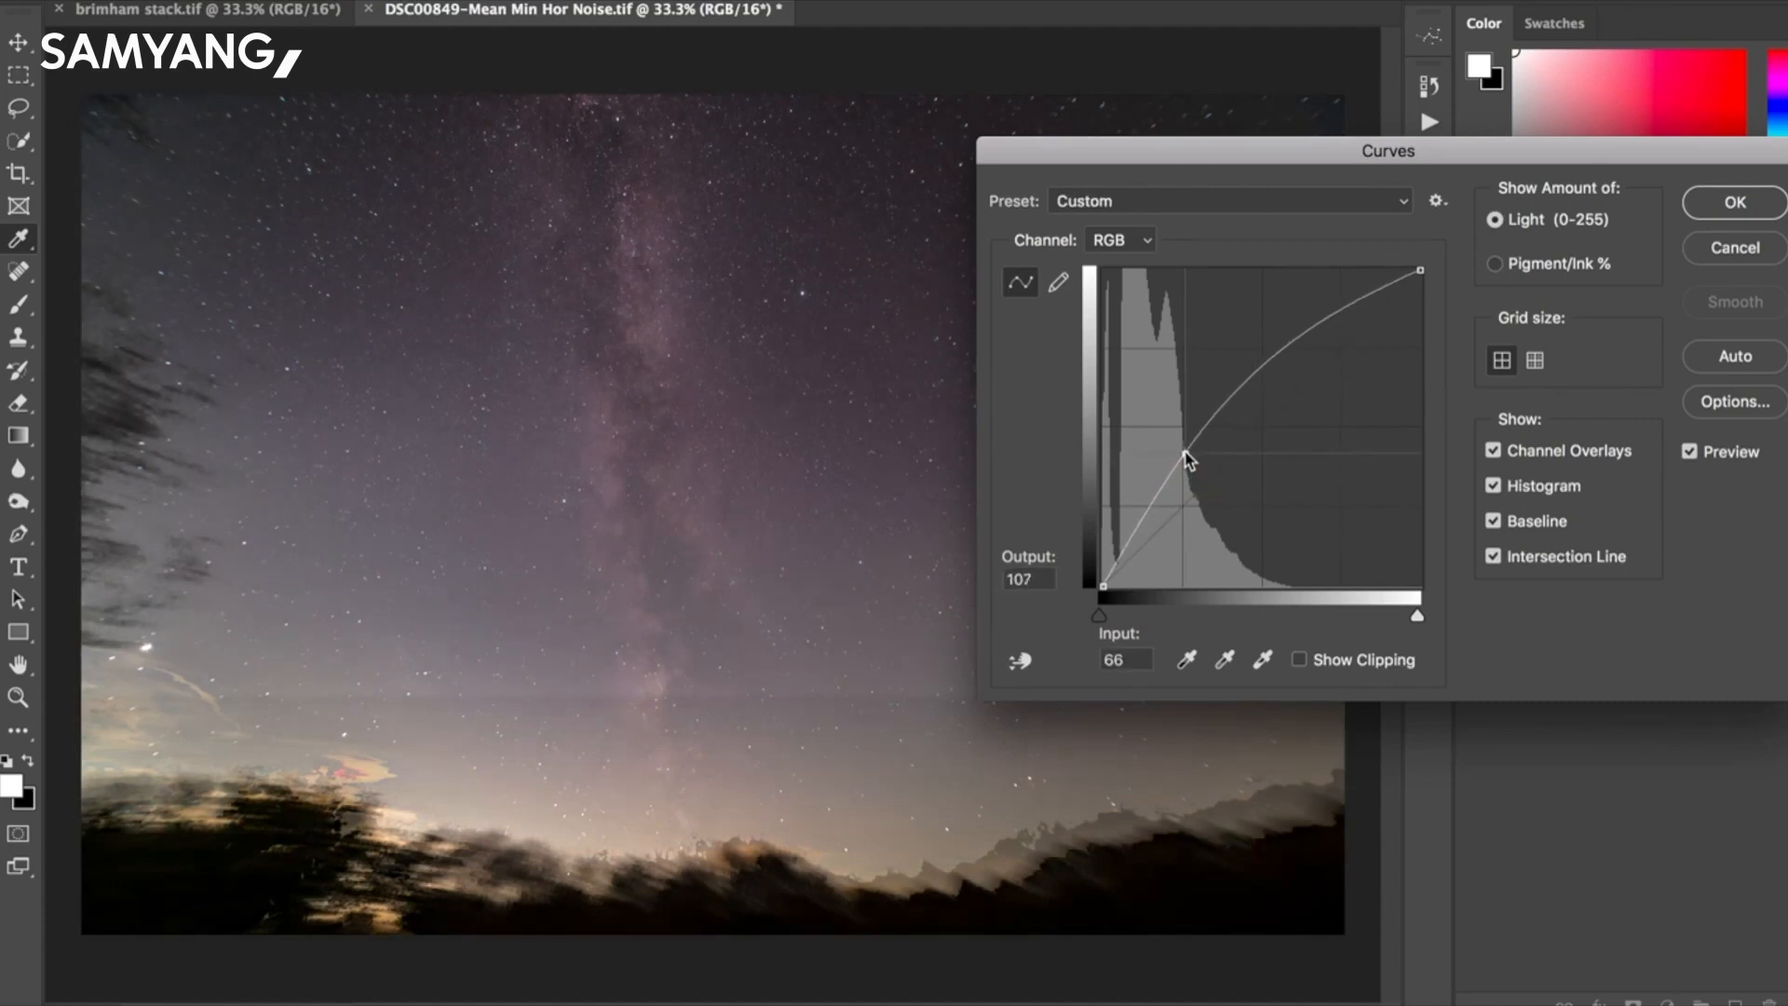
left_click_drag(1265, 357, 1283, 356)
left_click_drag(1424, 270, 1426, 295)
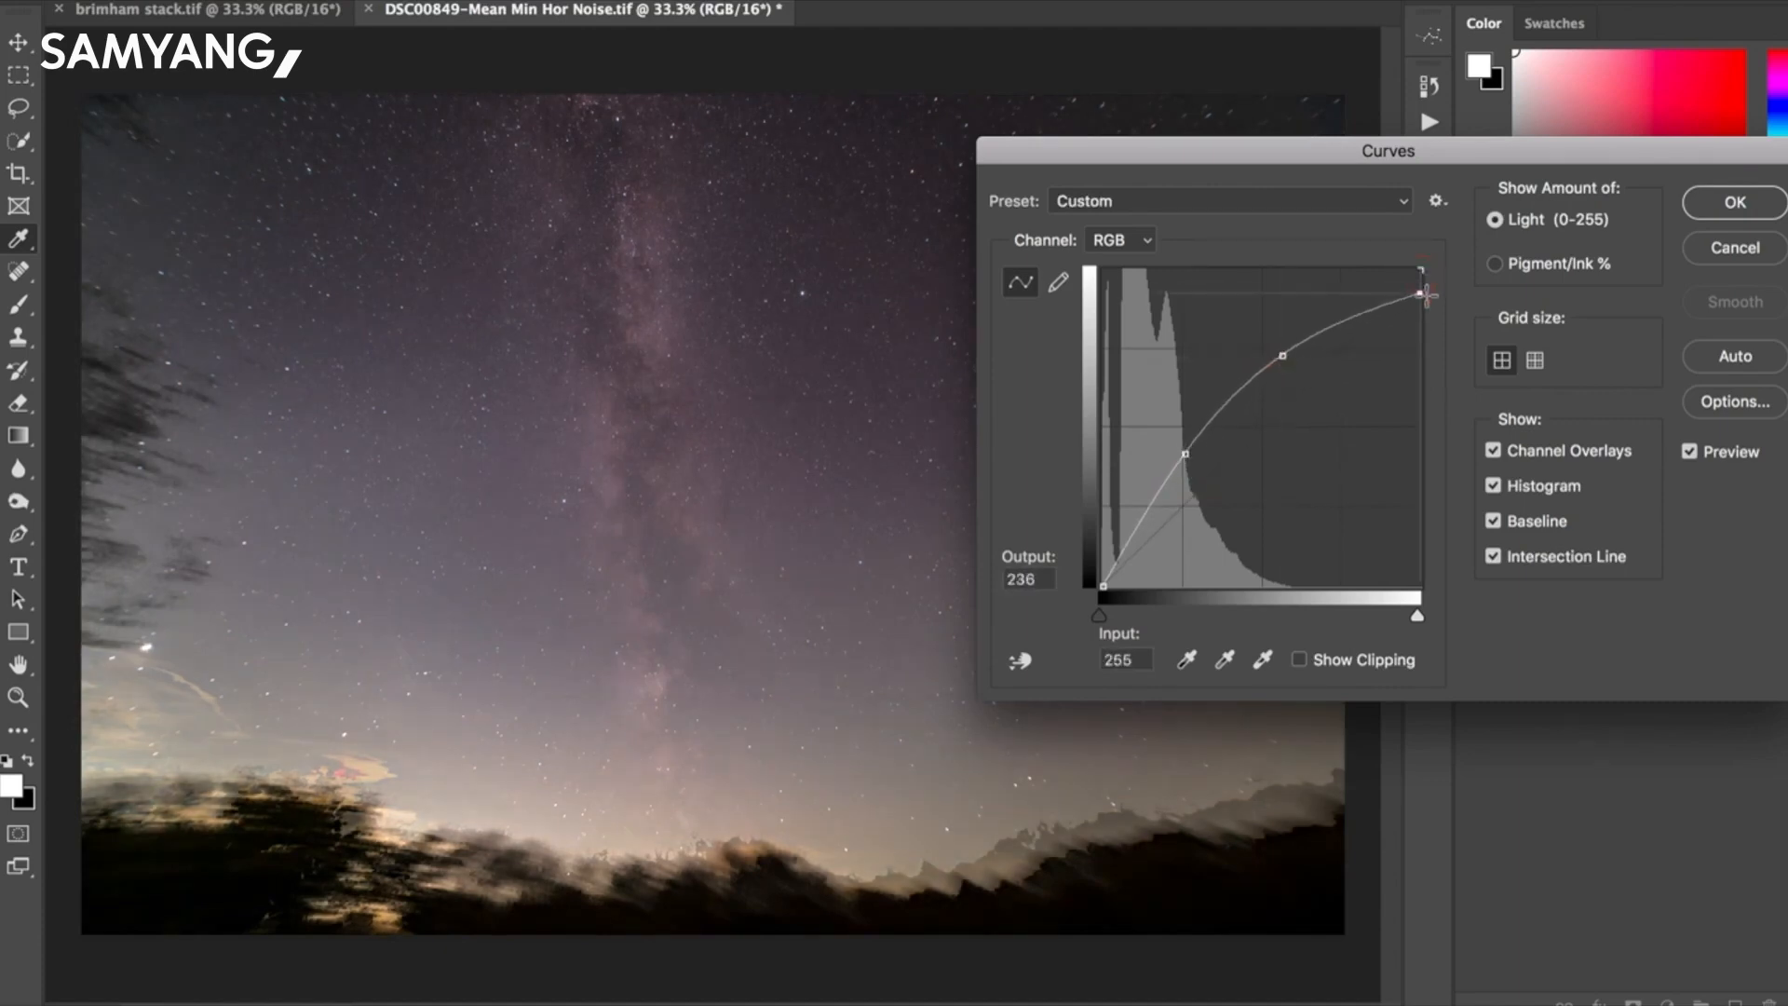
left_click(1738, 204)
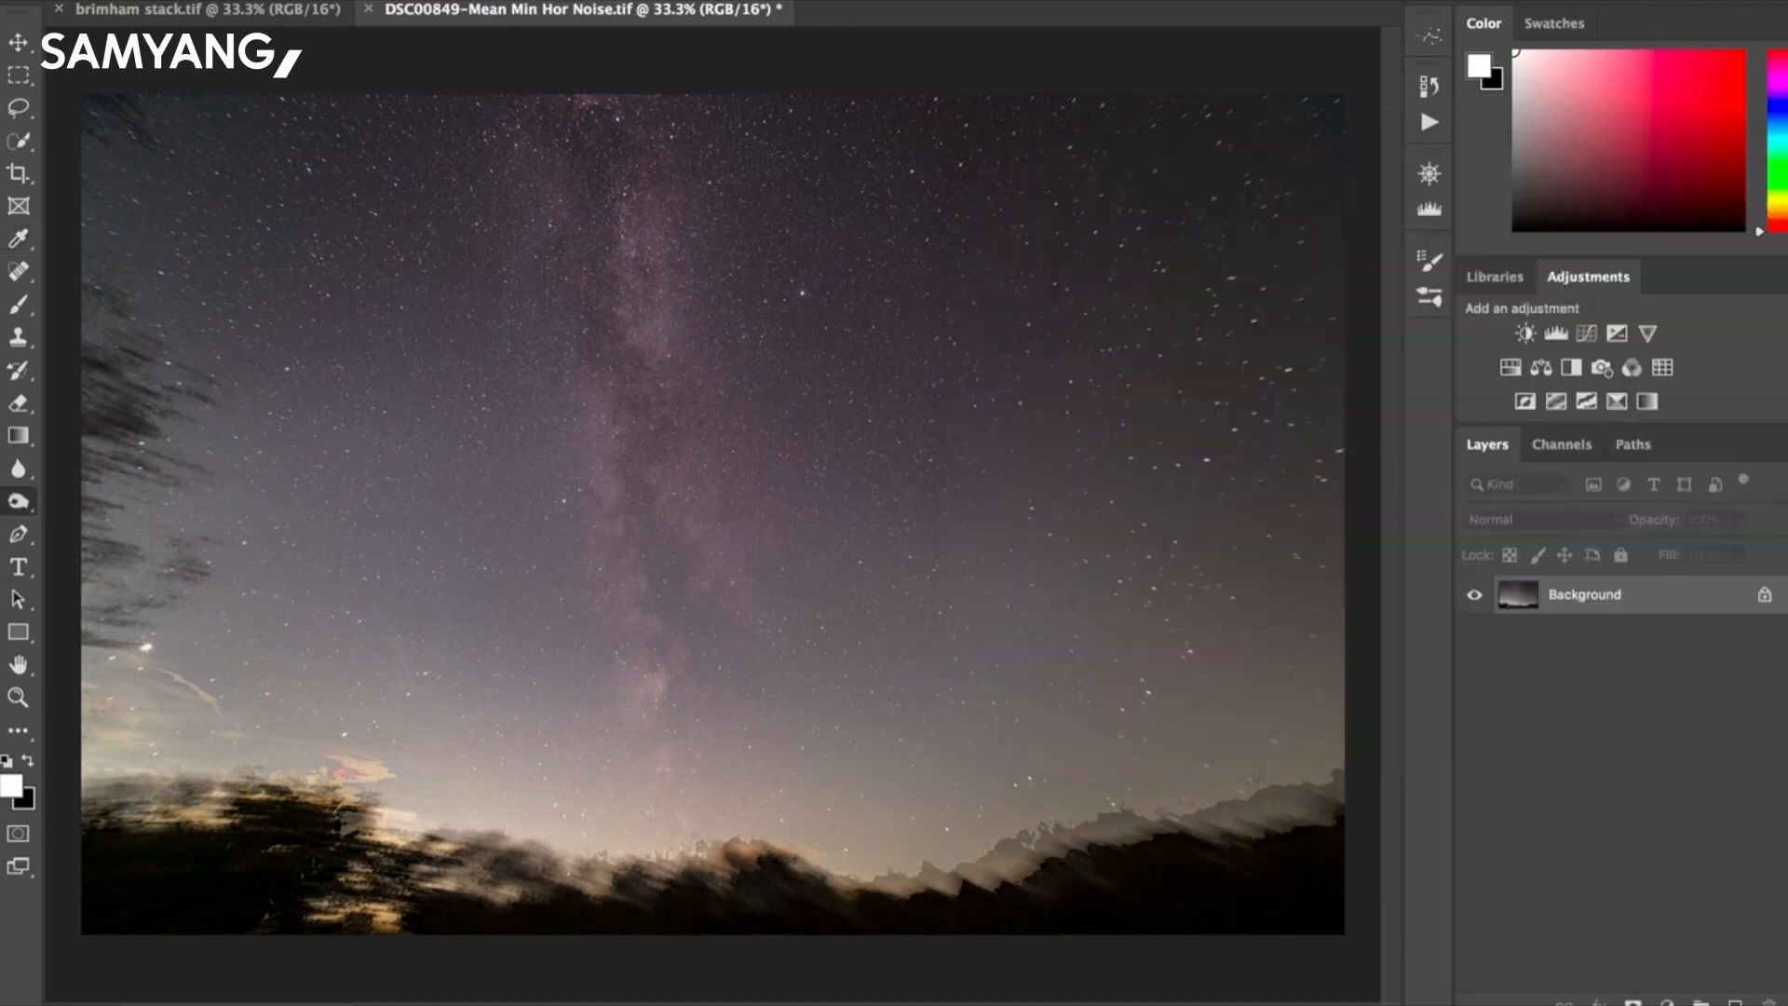
key("ctrl+l")
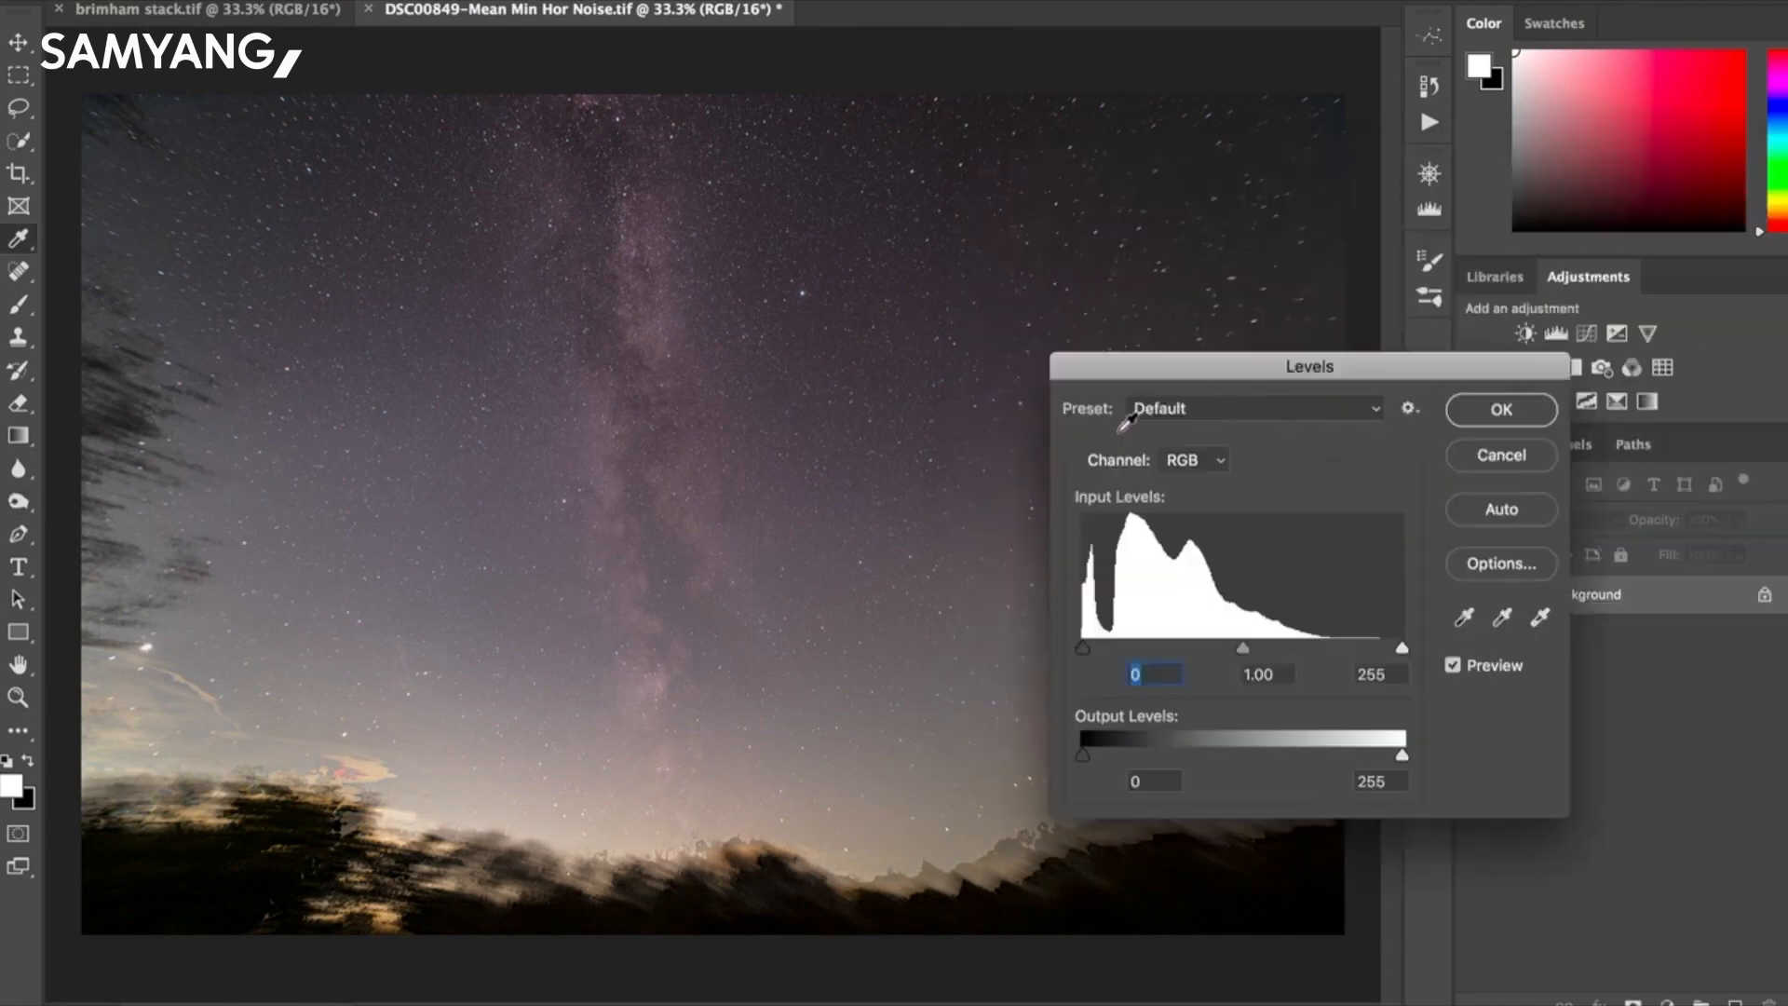
left_click_drag(1087, 658, 1118, 654)
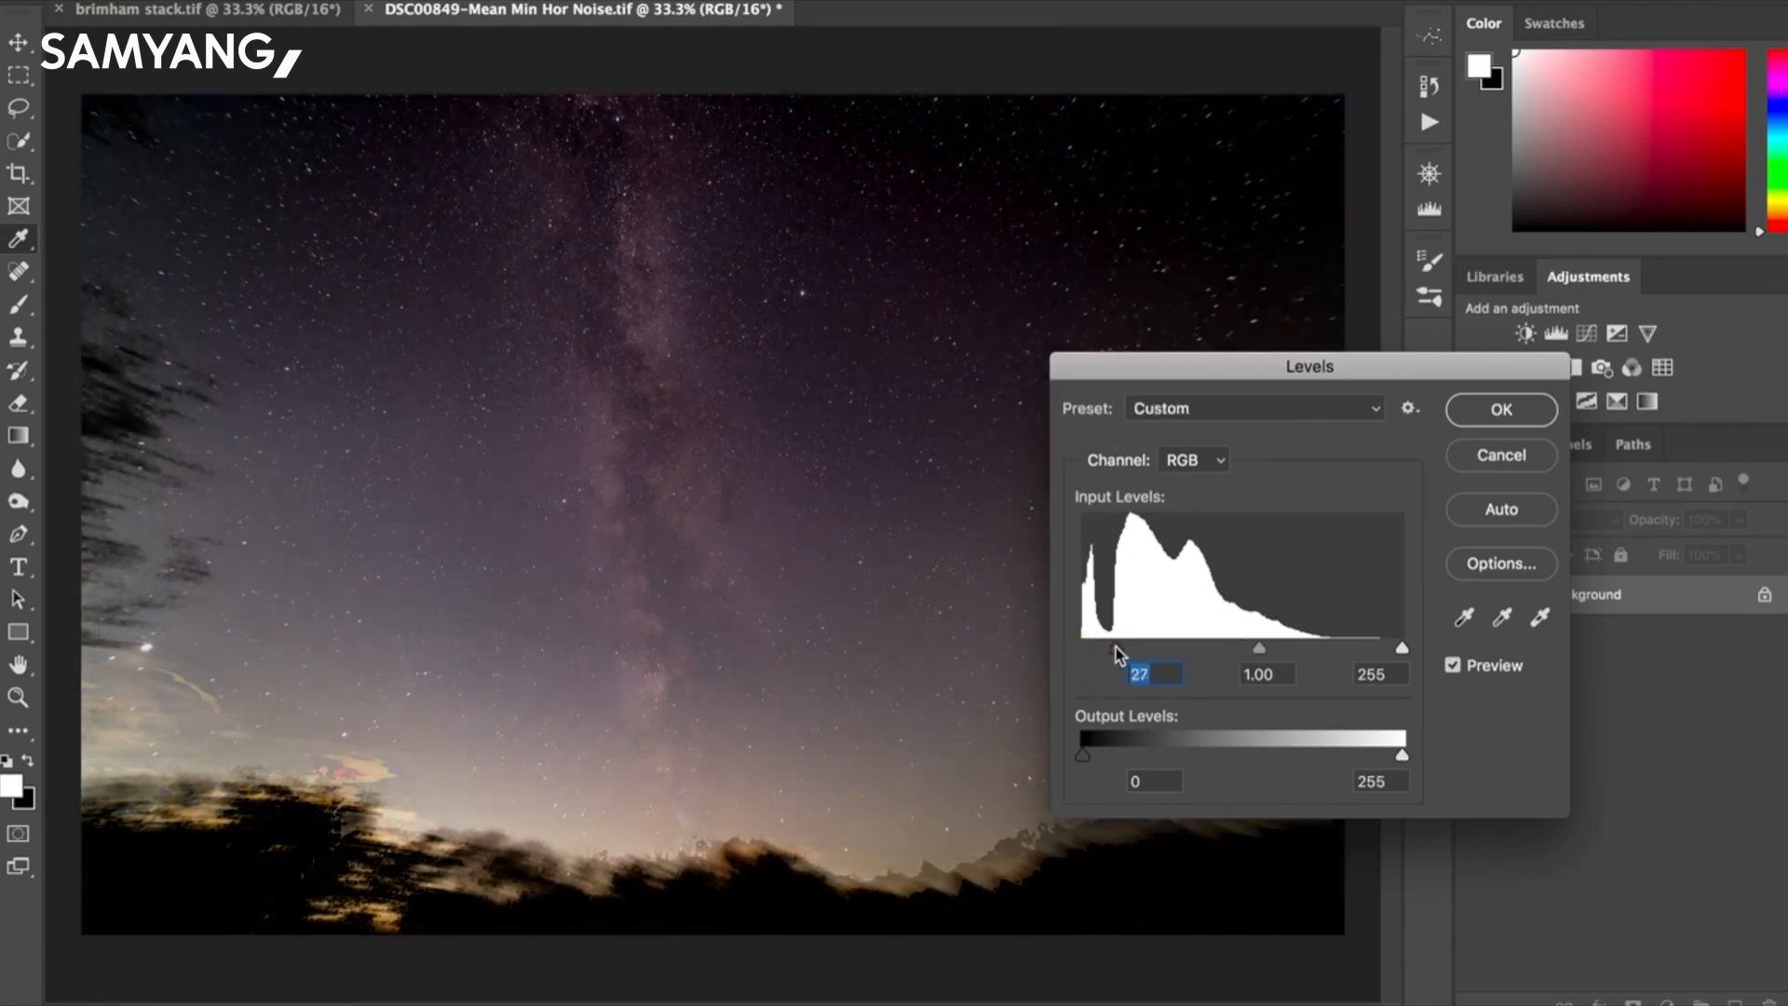
left_click(1503, 466)
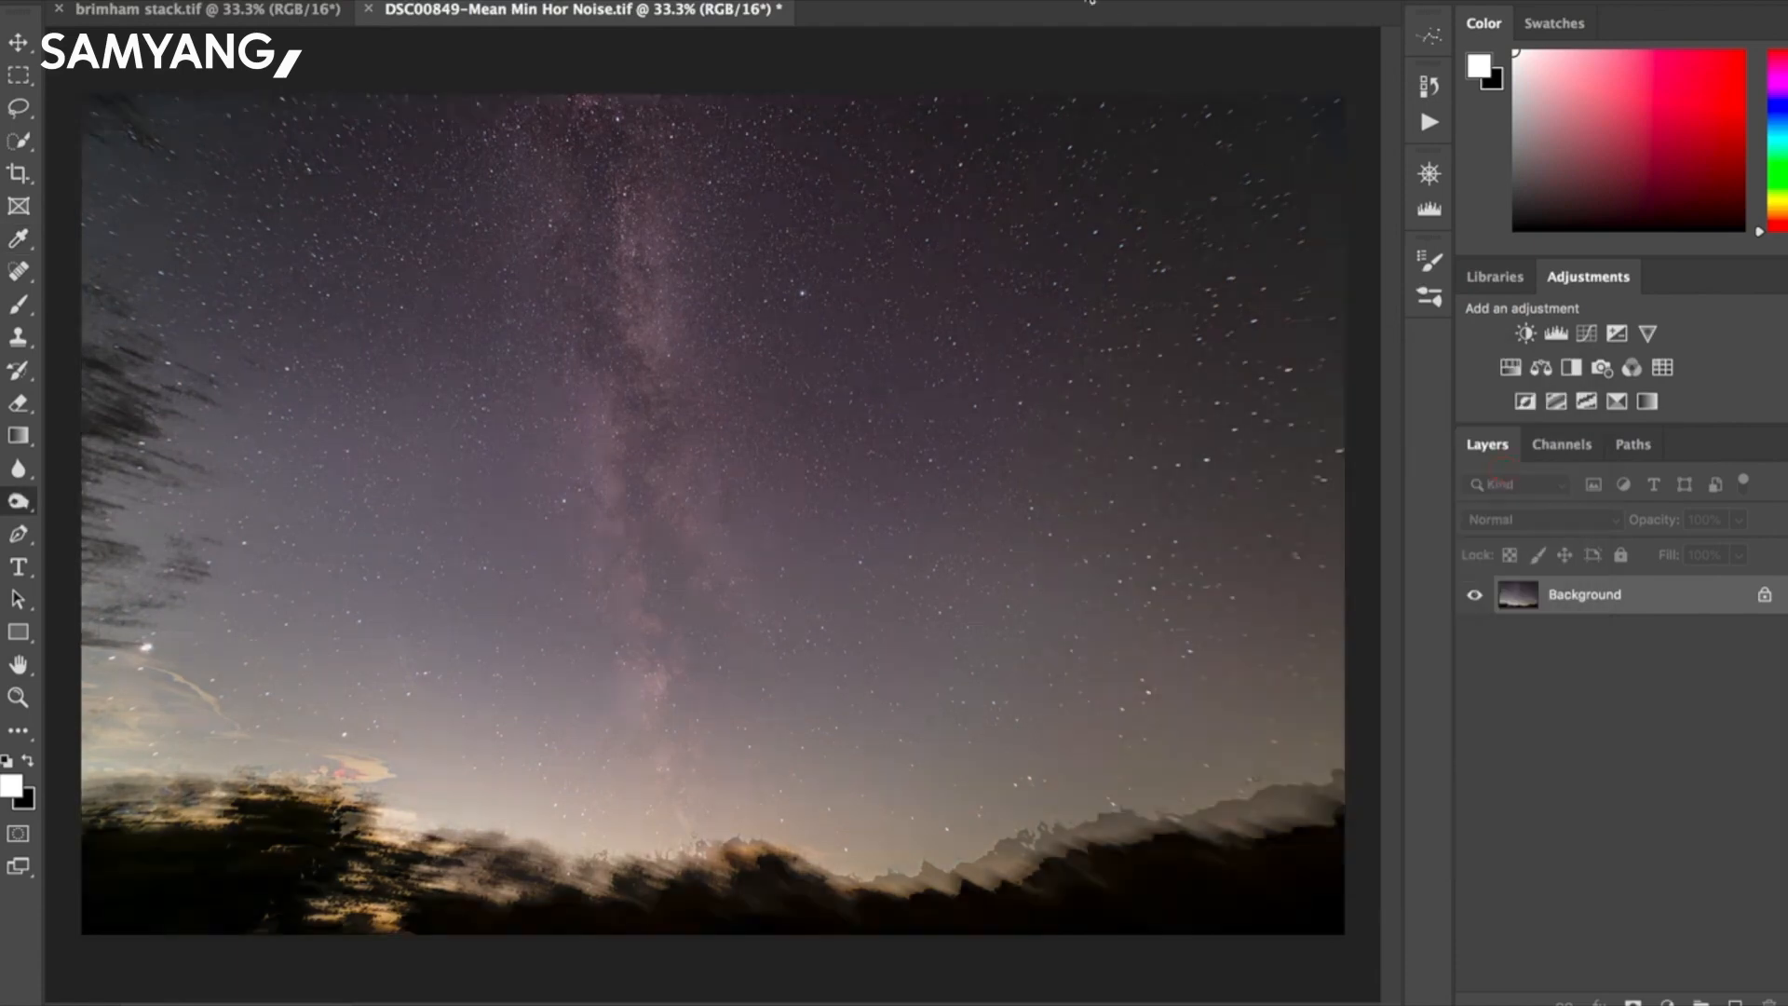
Apply the Camera Raw Filter again with Dehaze at +46, Highlights at -40 and Whites at +18.
left_click(866, 0)
left_click(1063, 46)
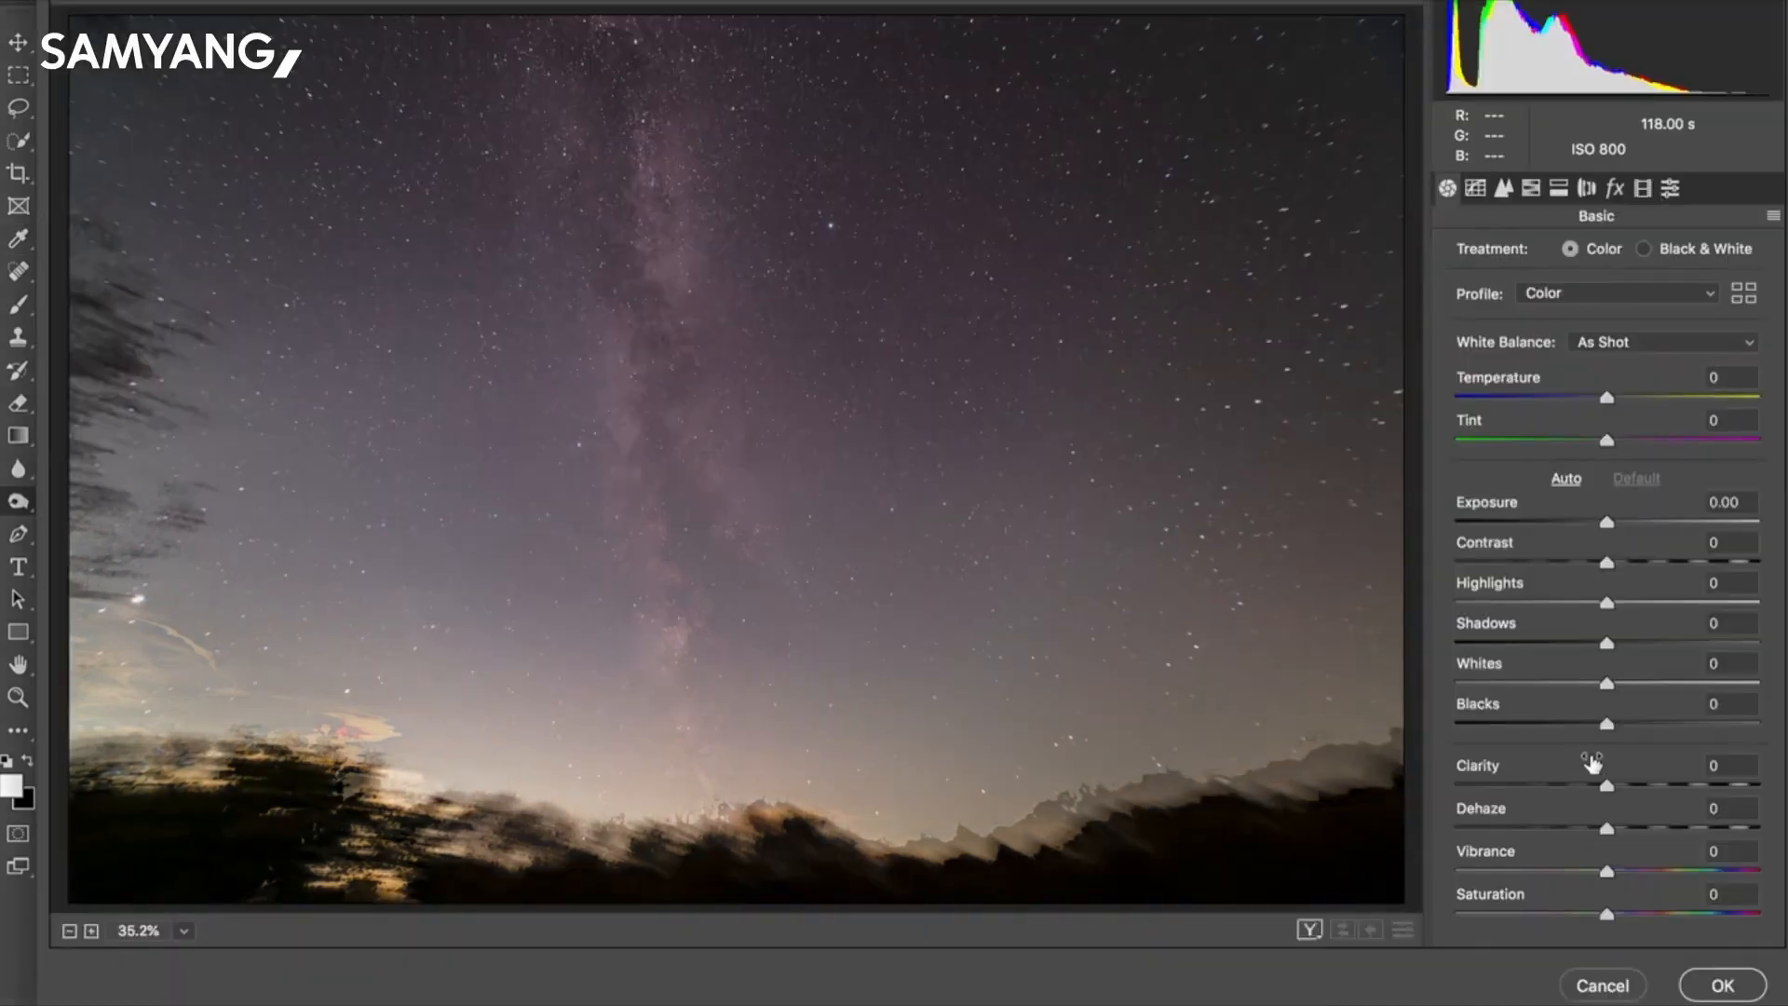
left_click_drag(1607, 826, 1674, 829)
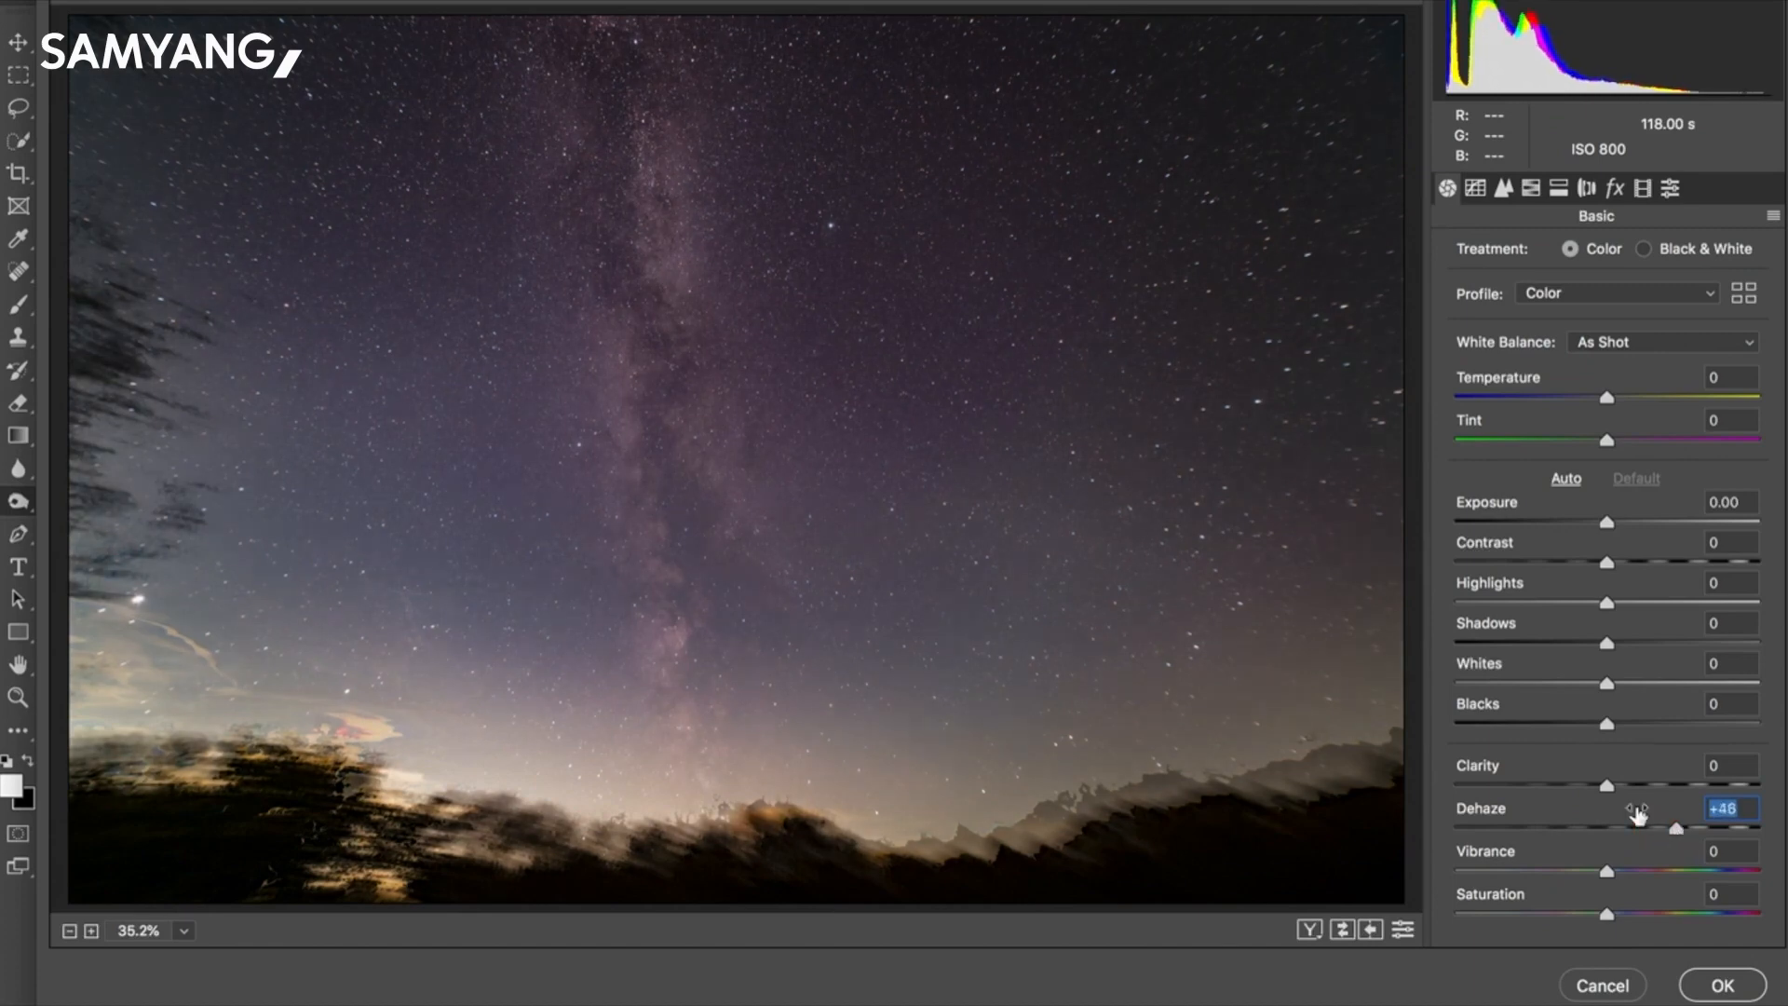
left_click(1607, 605)
left_click_drag(1607, 605, 1544, 601)
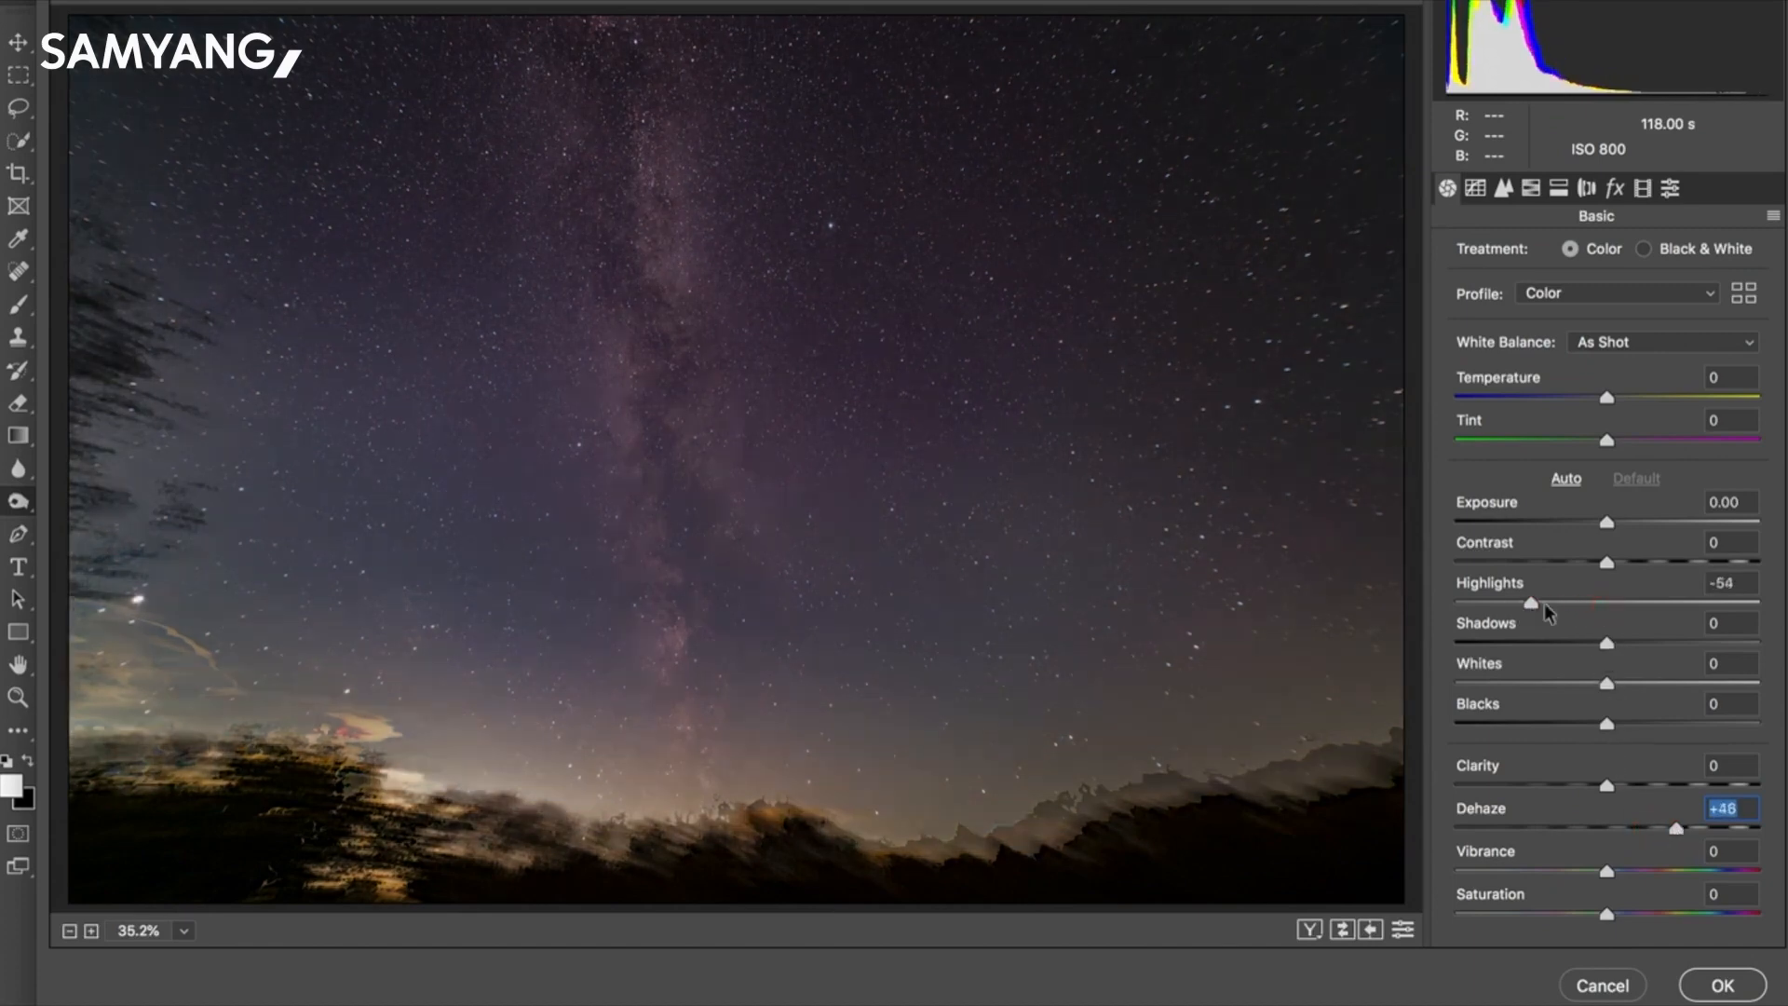
left_click(1612, 681)
left_click_drag(1612, 681, 1642, 683)
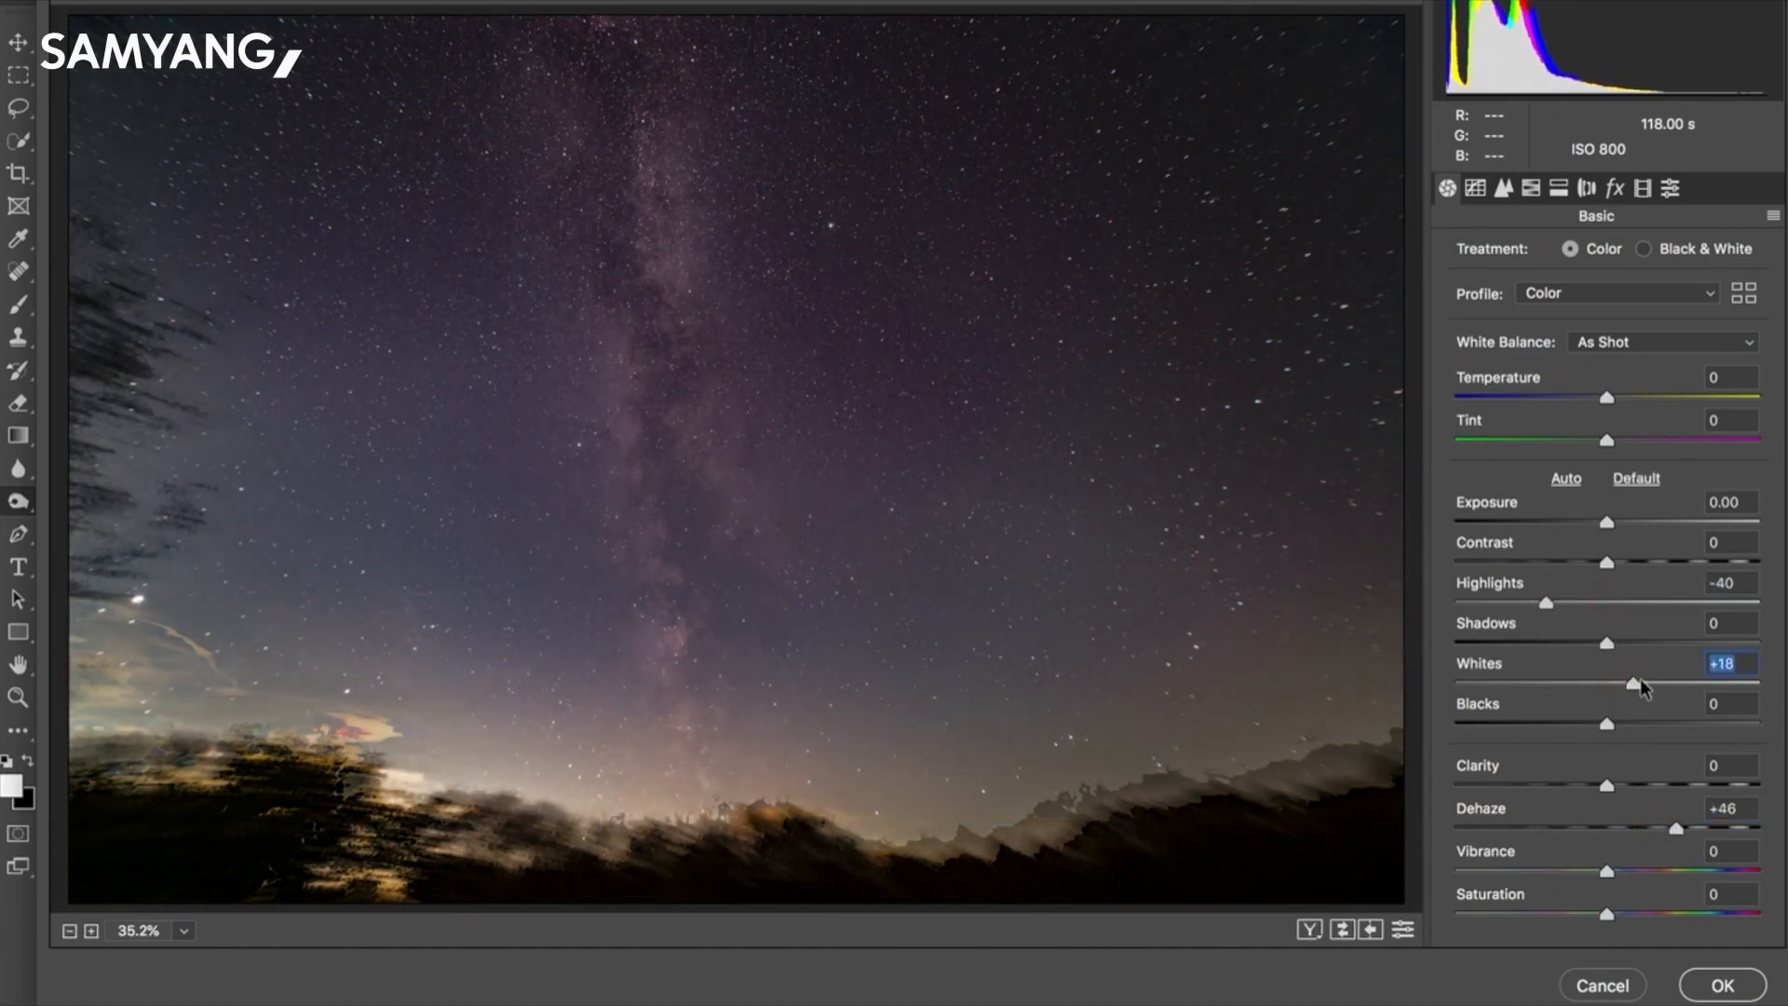
left_click(1711, 983)
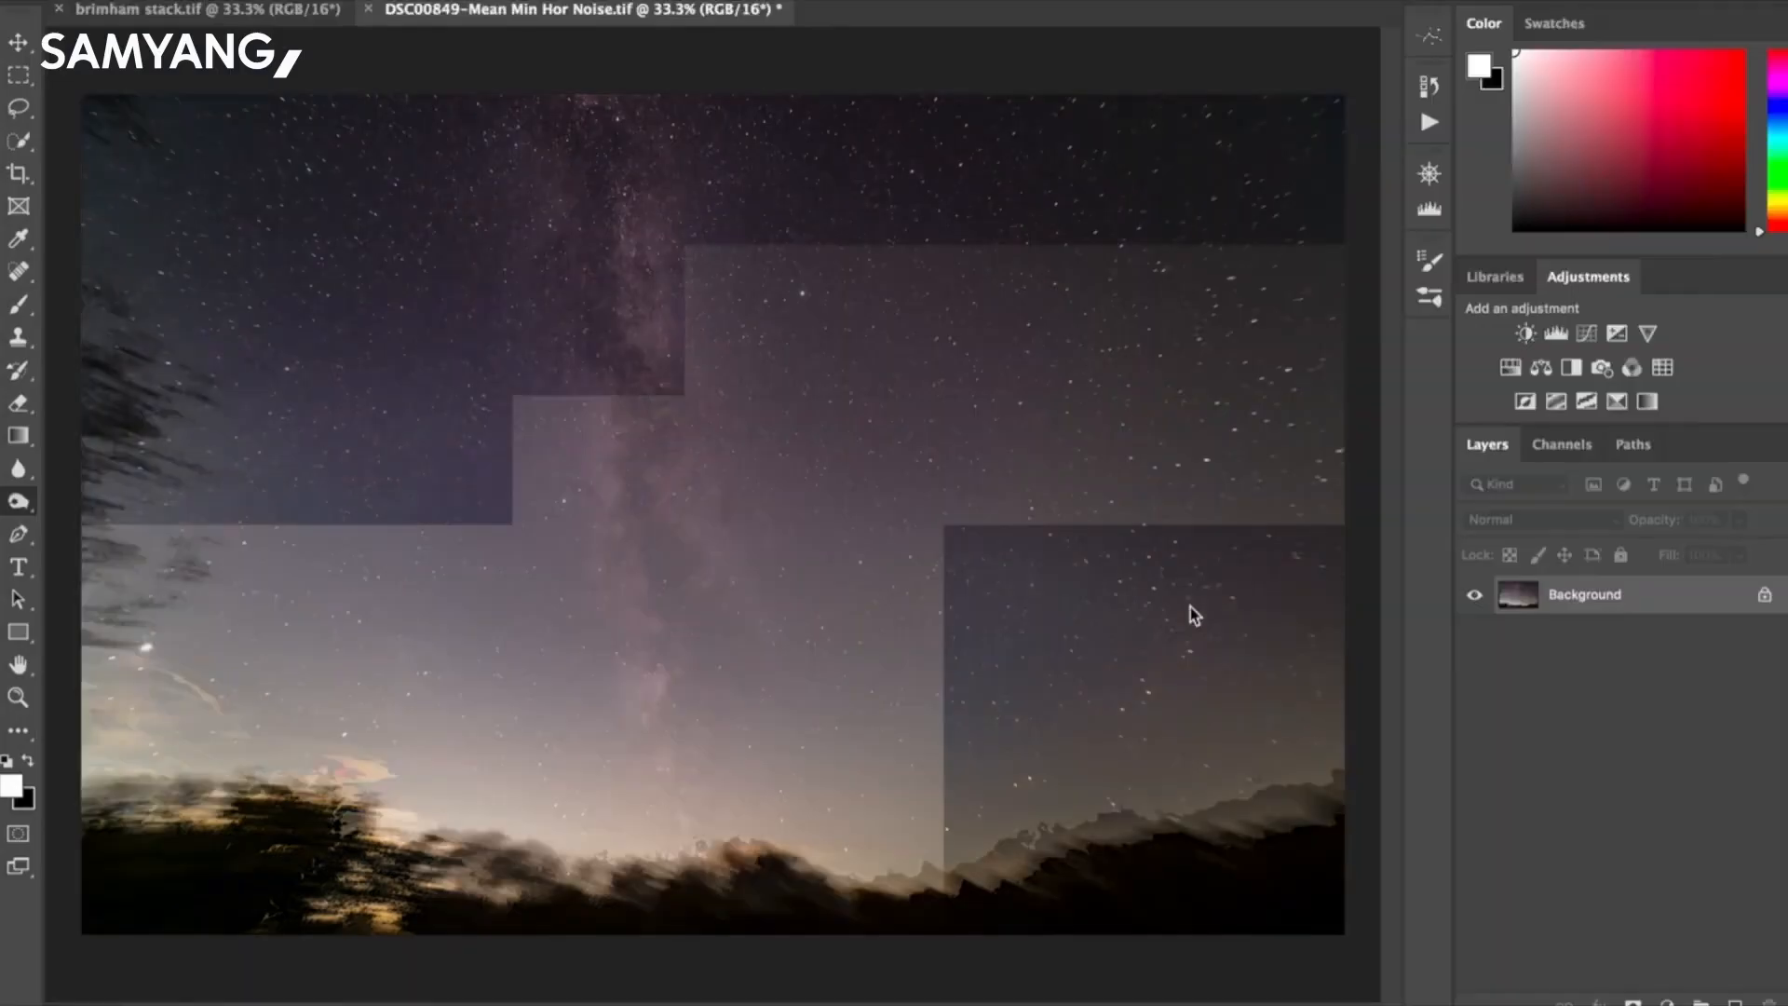
Apply a second Curves adjustment that lifts the darker midtones, anchors the upper tones and slightly lowers the white endpoint.
key("ctrl+m")
mouse_move(1202, 487)
left_mouse_down()
mouse_move(1204, 450)
mouse_move(1204, 465)
left_mouse_up()
left_click(1321, 343)
left_click_drag(1419, 273, 1420, 281)
left_click(1737, 203)
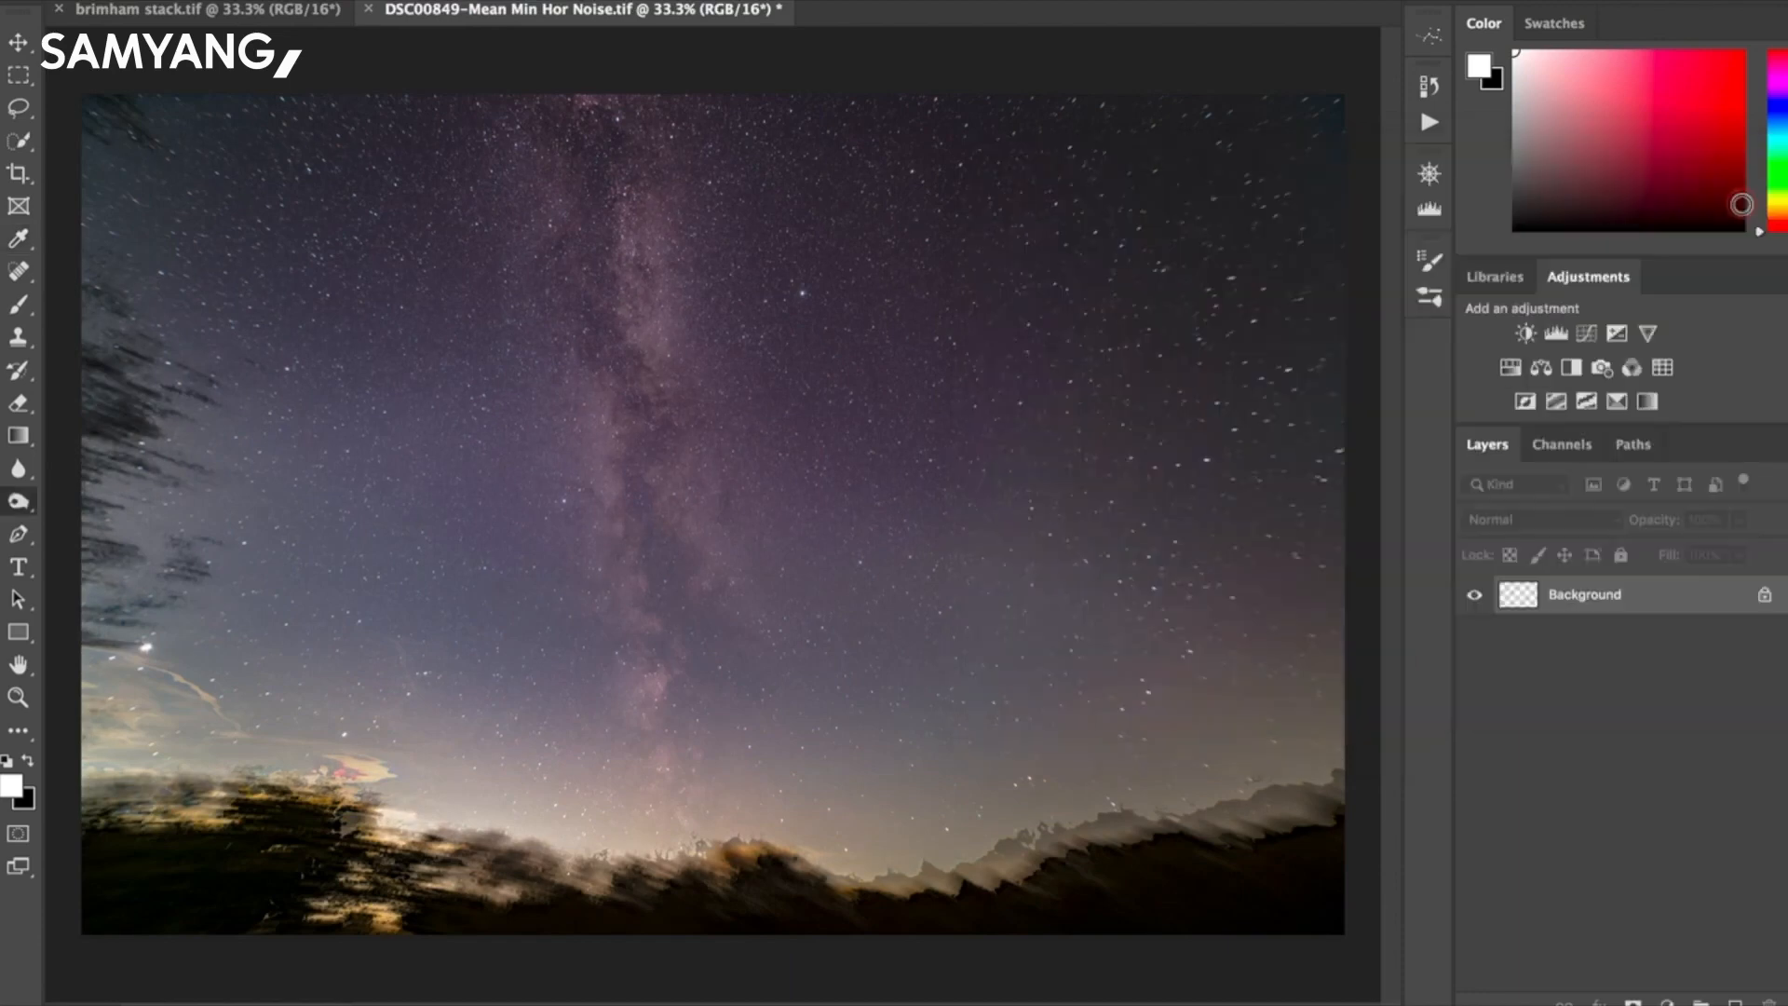
Darken the sky with Levels, setting the black input to 13 and the midtone input to 0.89.
key("ctrl+l")
left_click_drag(1090, 649, 1100, 650)
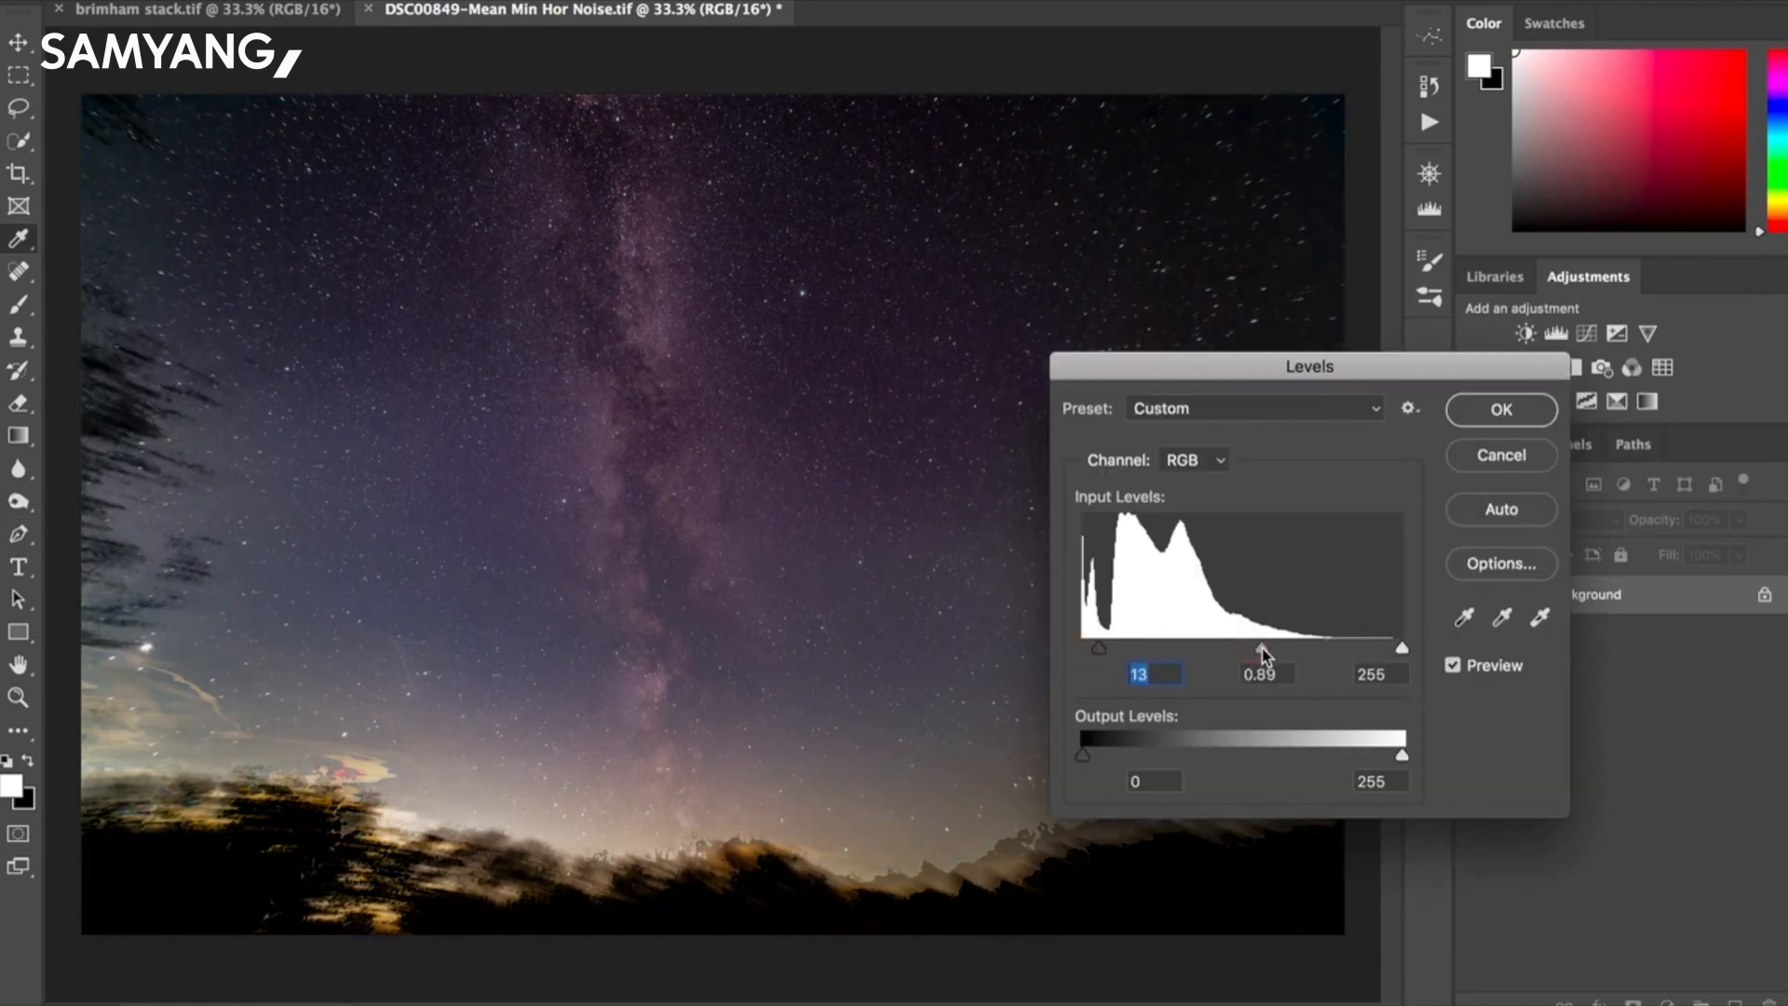
left_click(1503, 411)
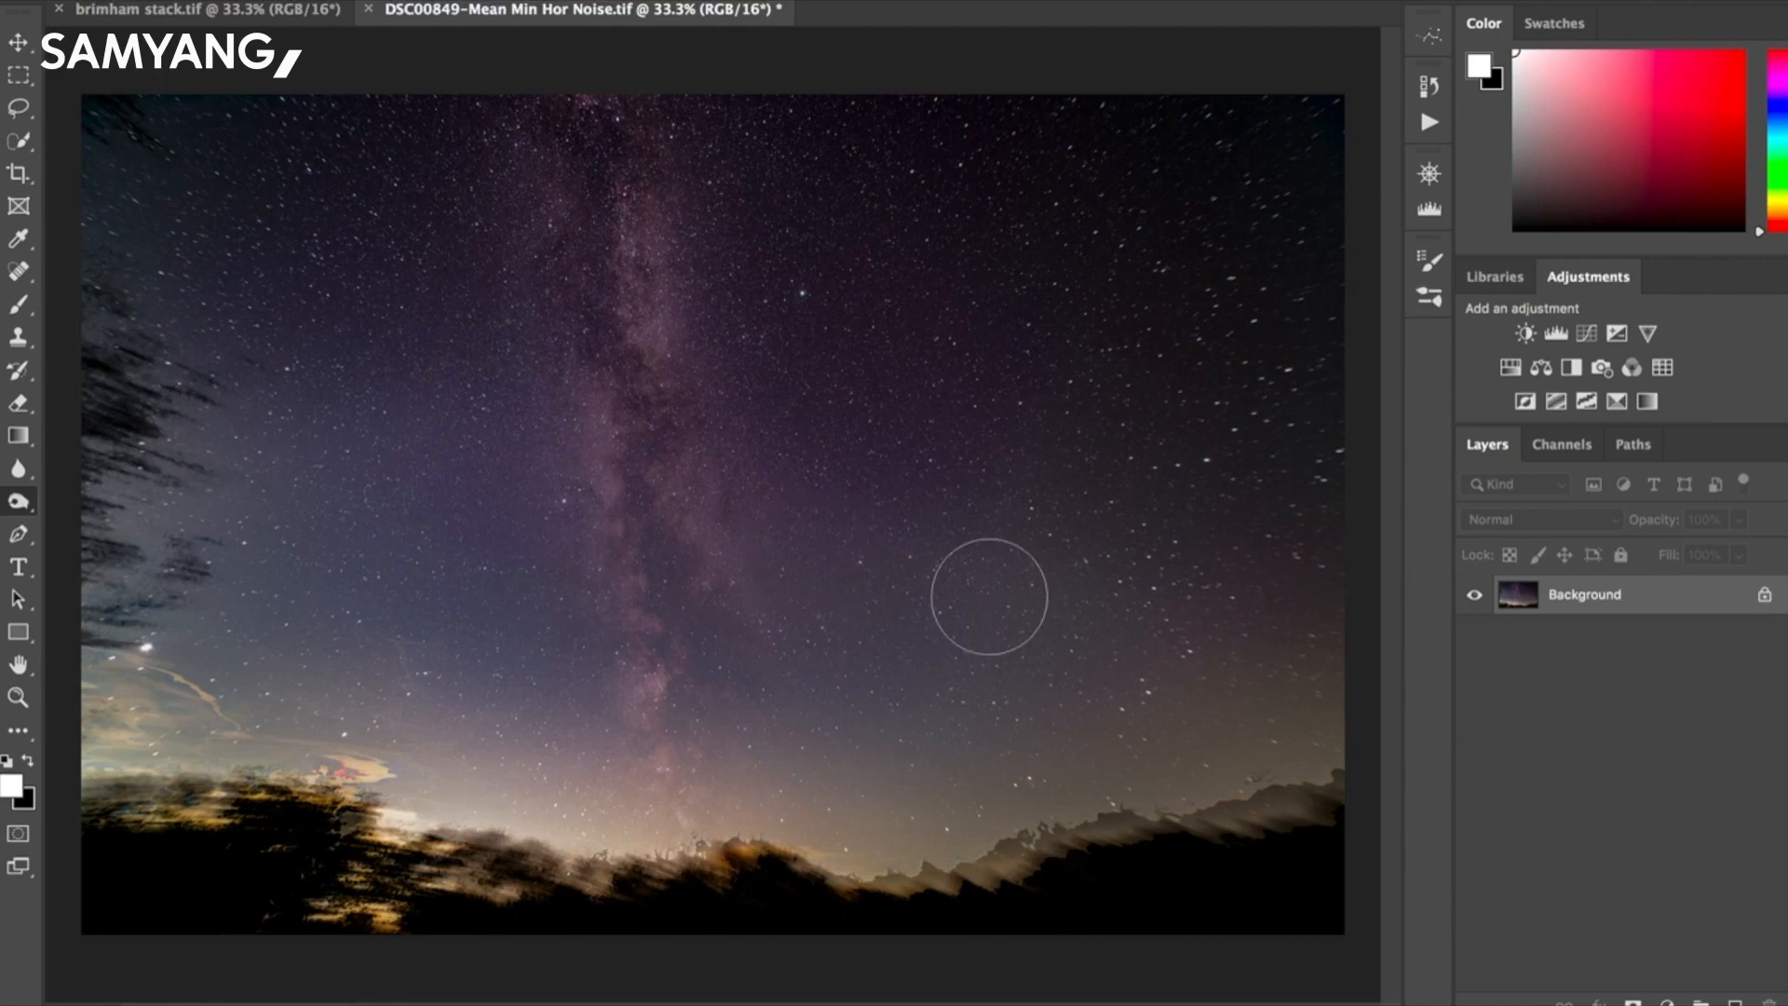
Select the image's highlights with Color Range, keeping Fuzziness at 20% and setting Range to 115.
left_click(541, 0)
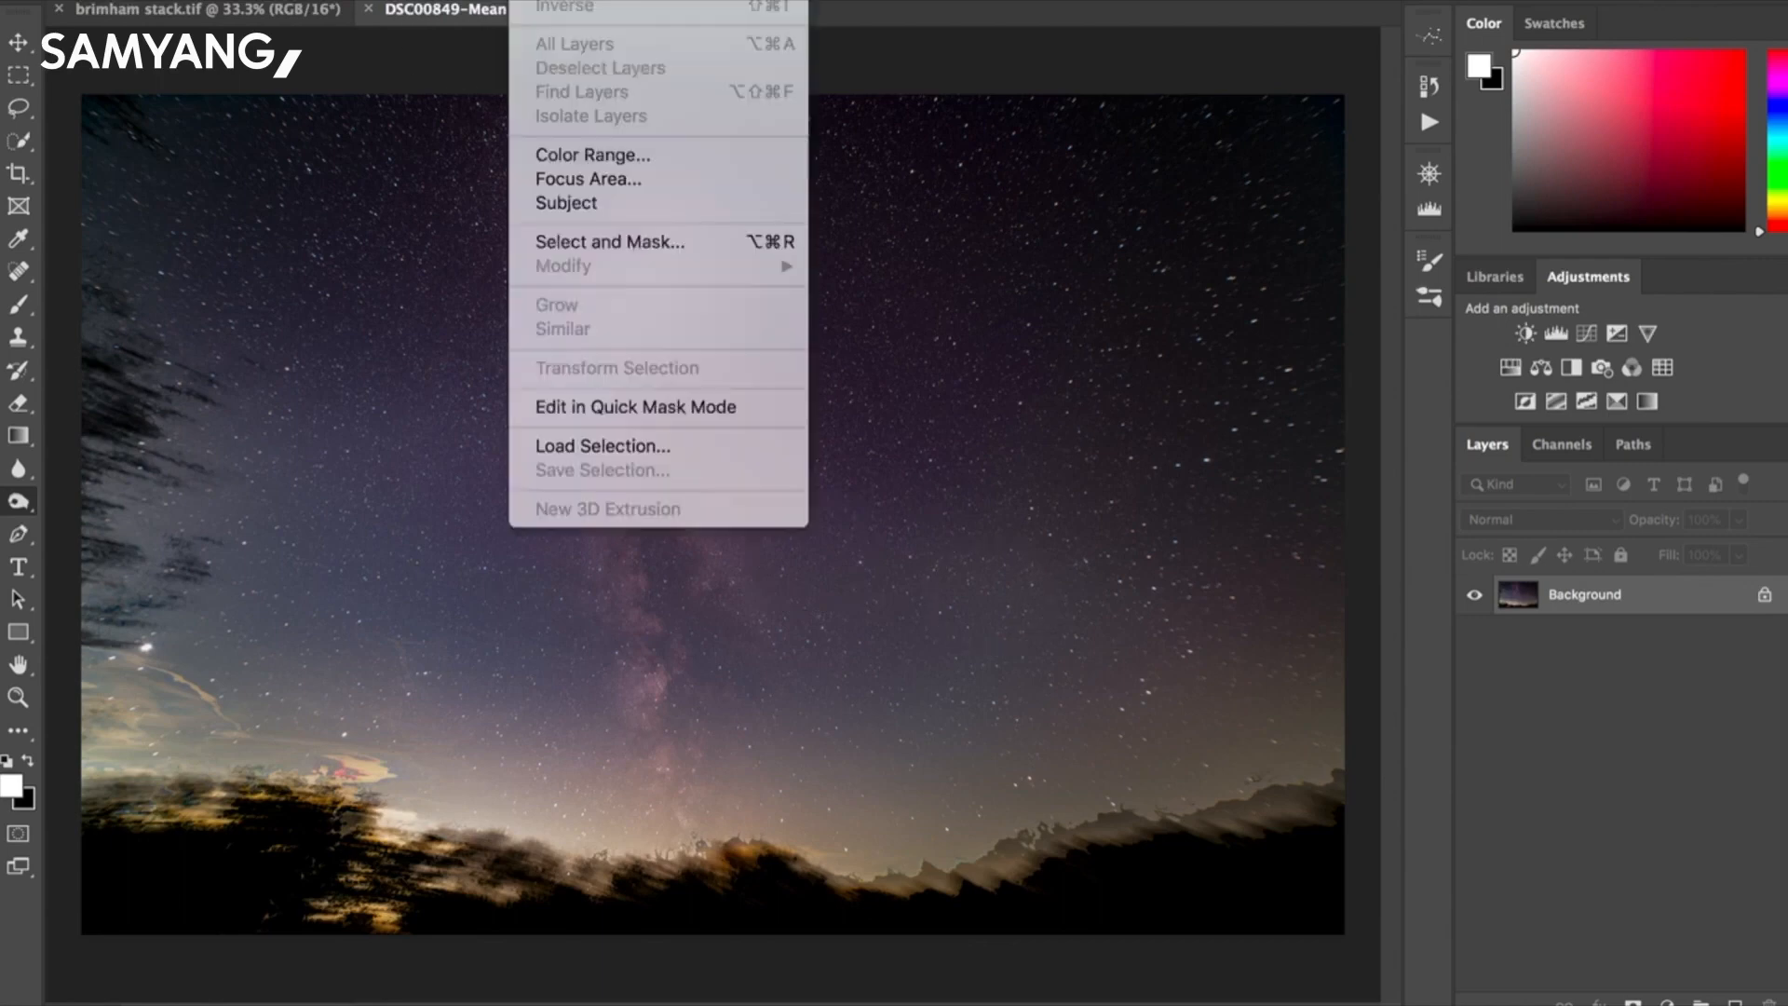
left_click(601, 157)
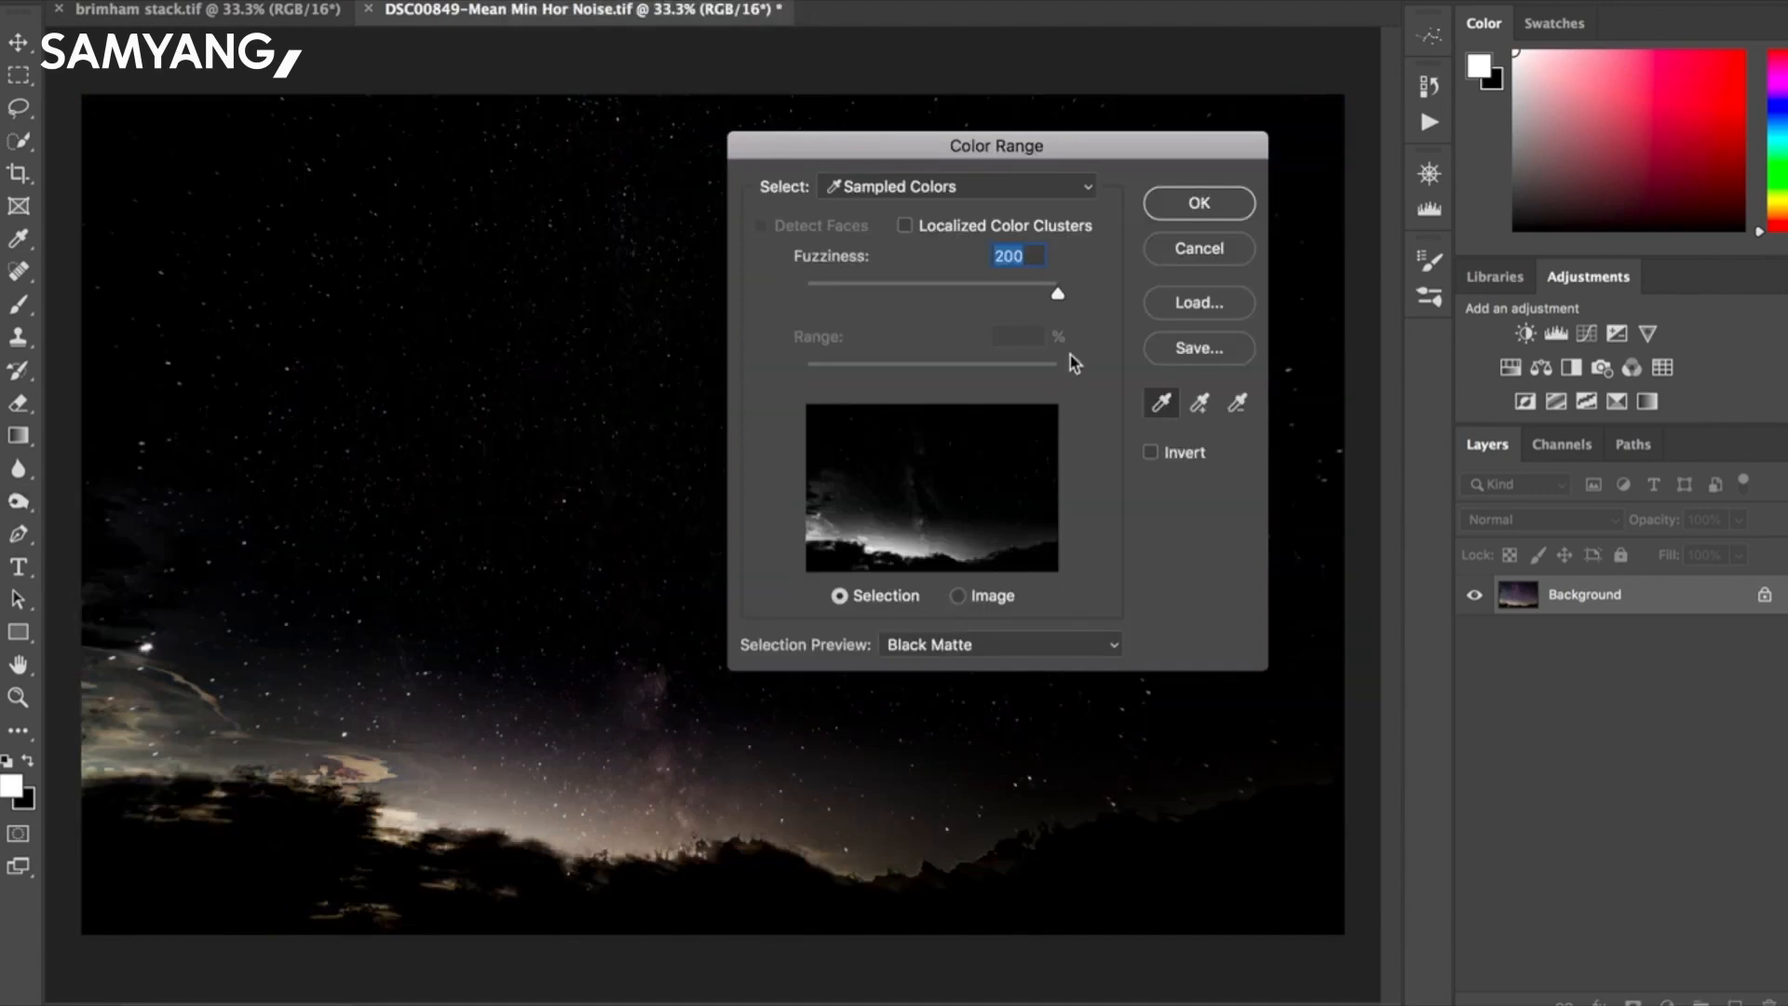
left_click(920, 189)
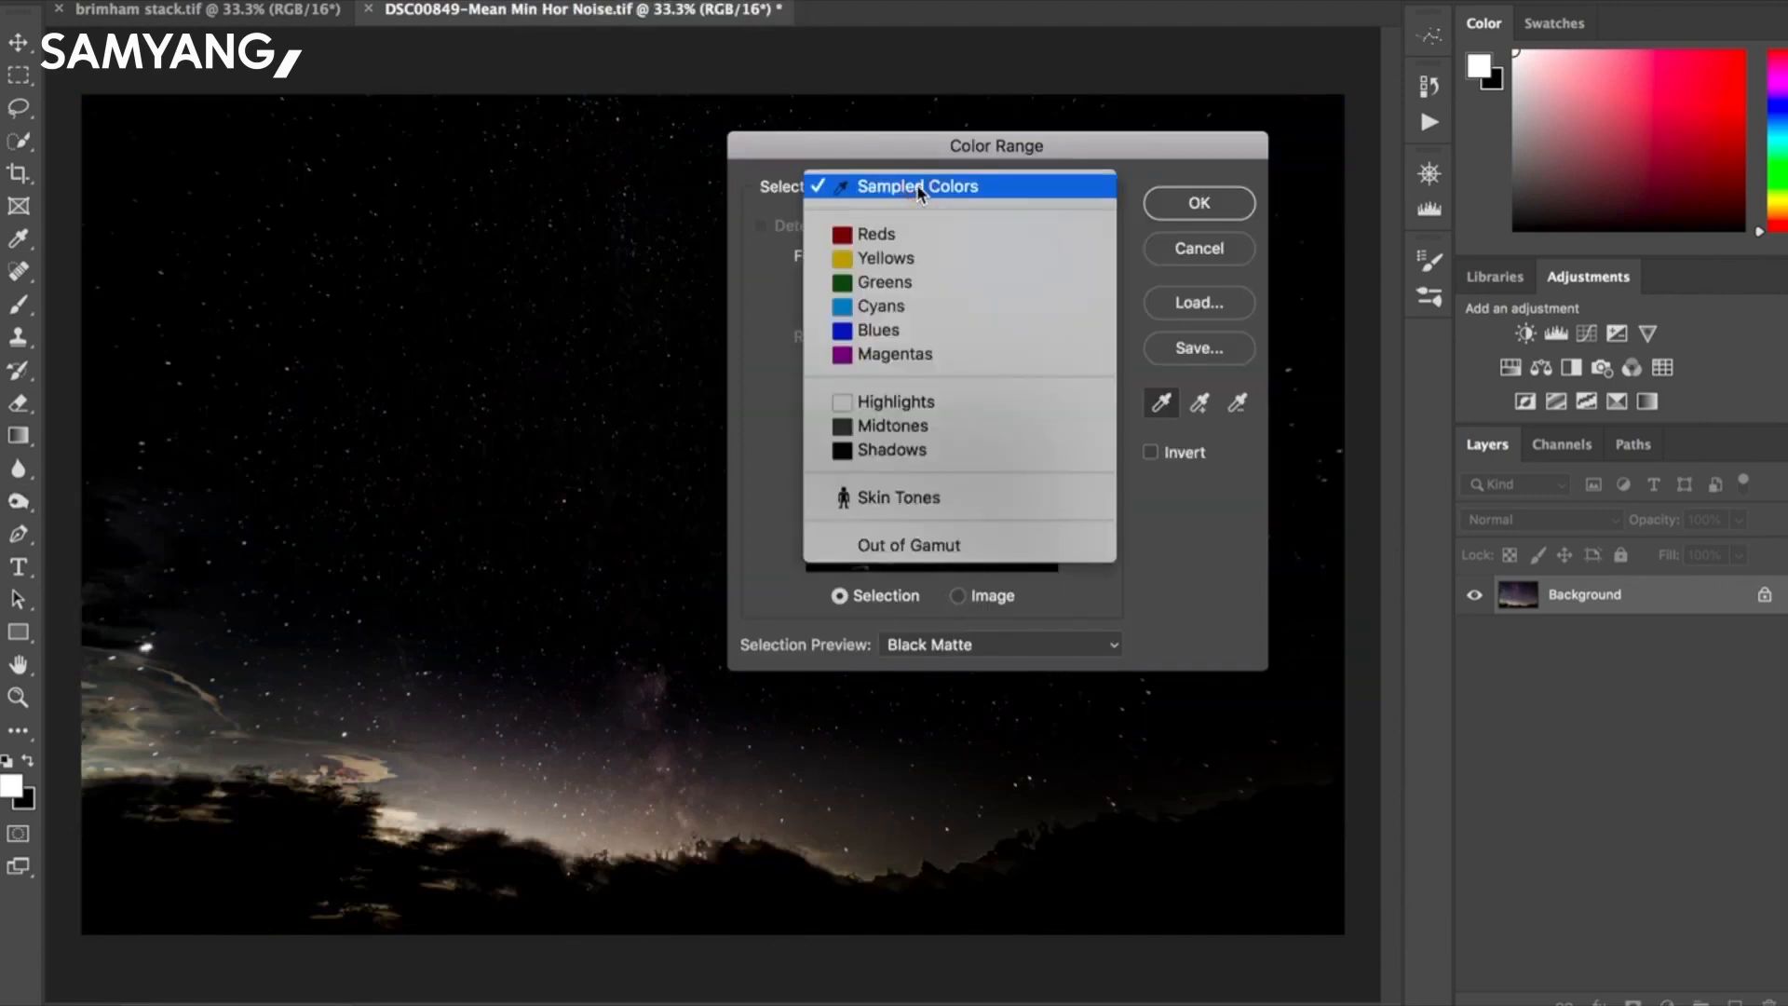
left_click(896, 407)
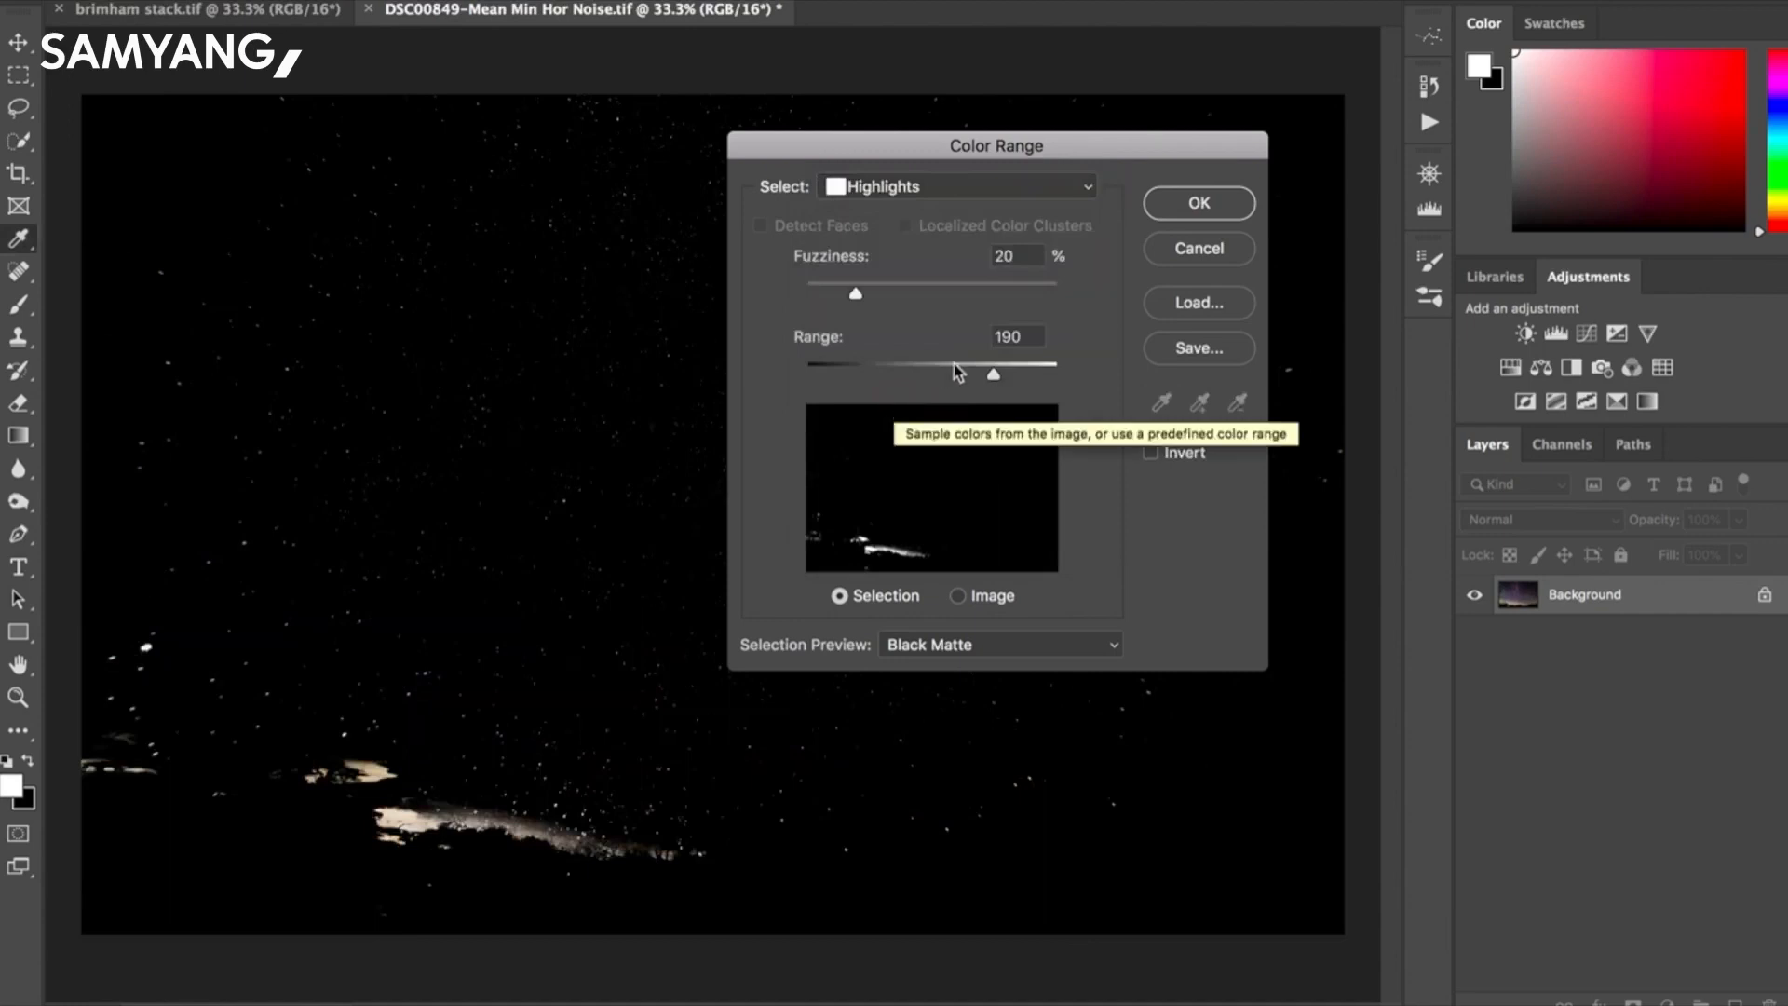
left_click_drag(993, 375, 920, 397)
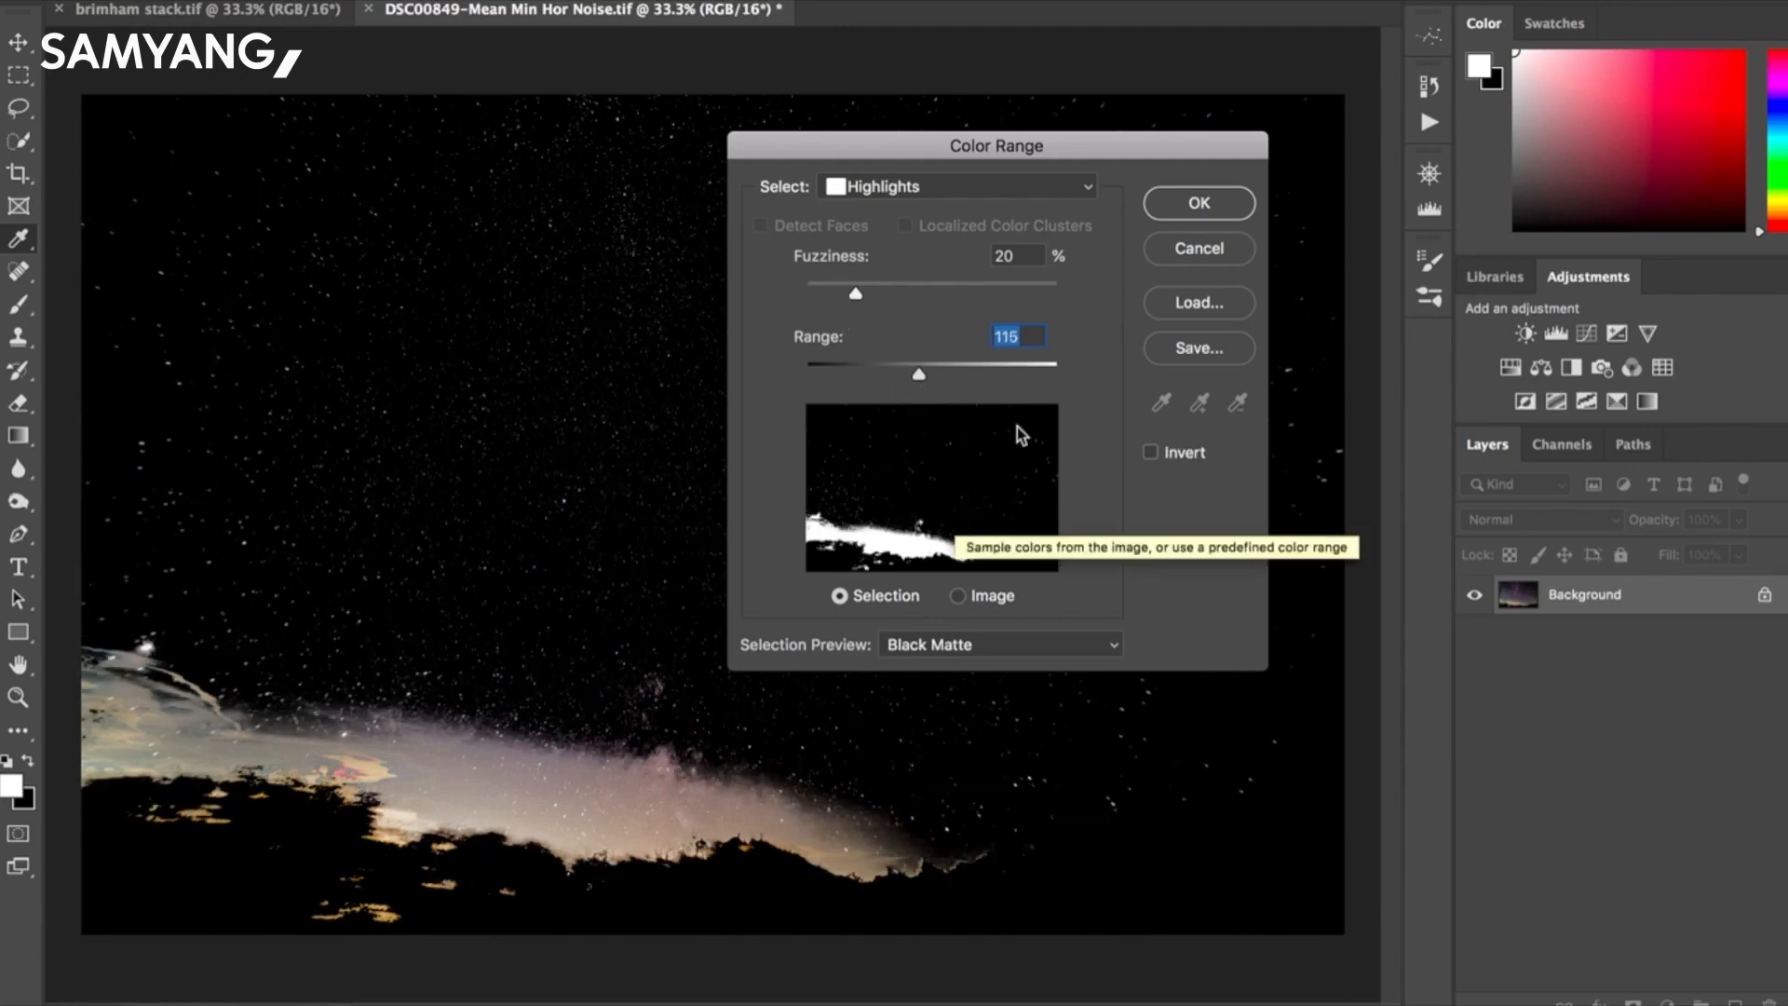
left_click(1202, 204)
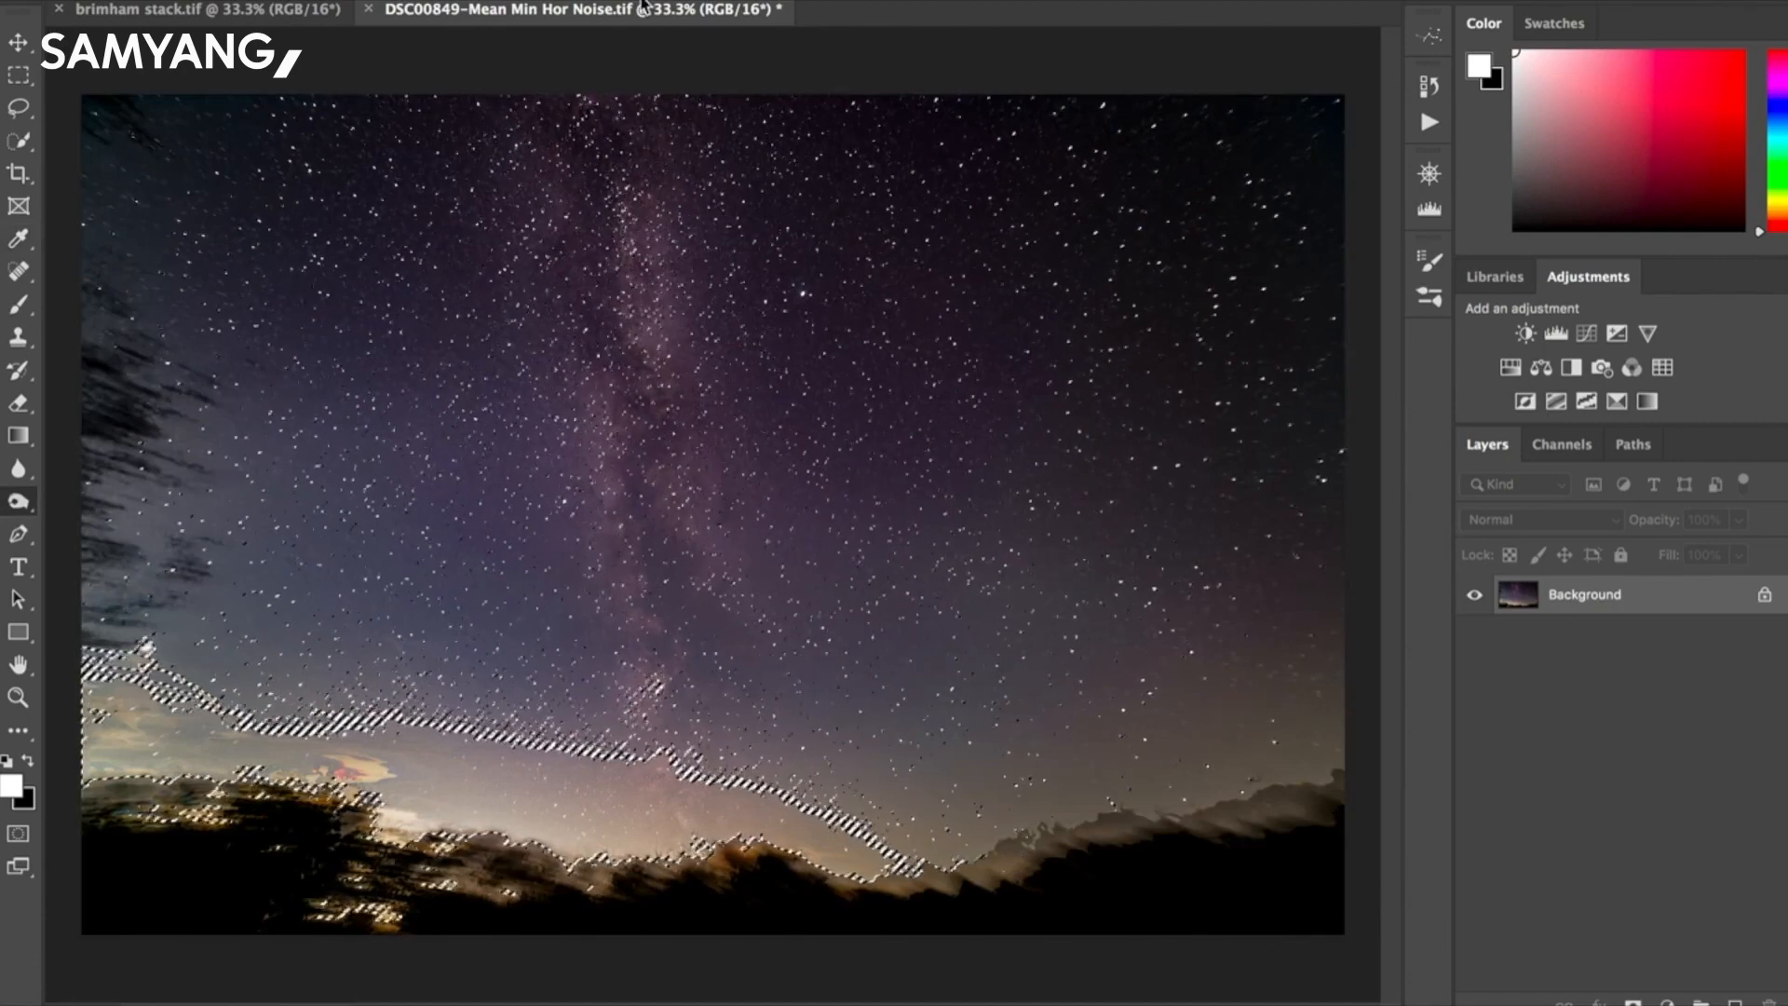
Expand the highlights selection by 2 pixels and feather it with a 2-pixel radius.
left_click(538, 1)
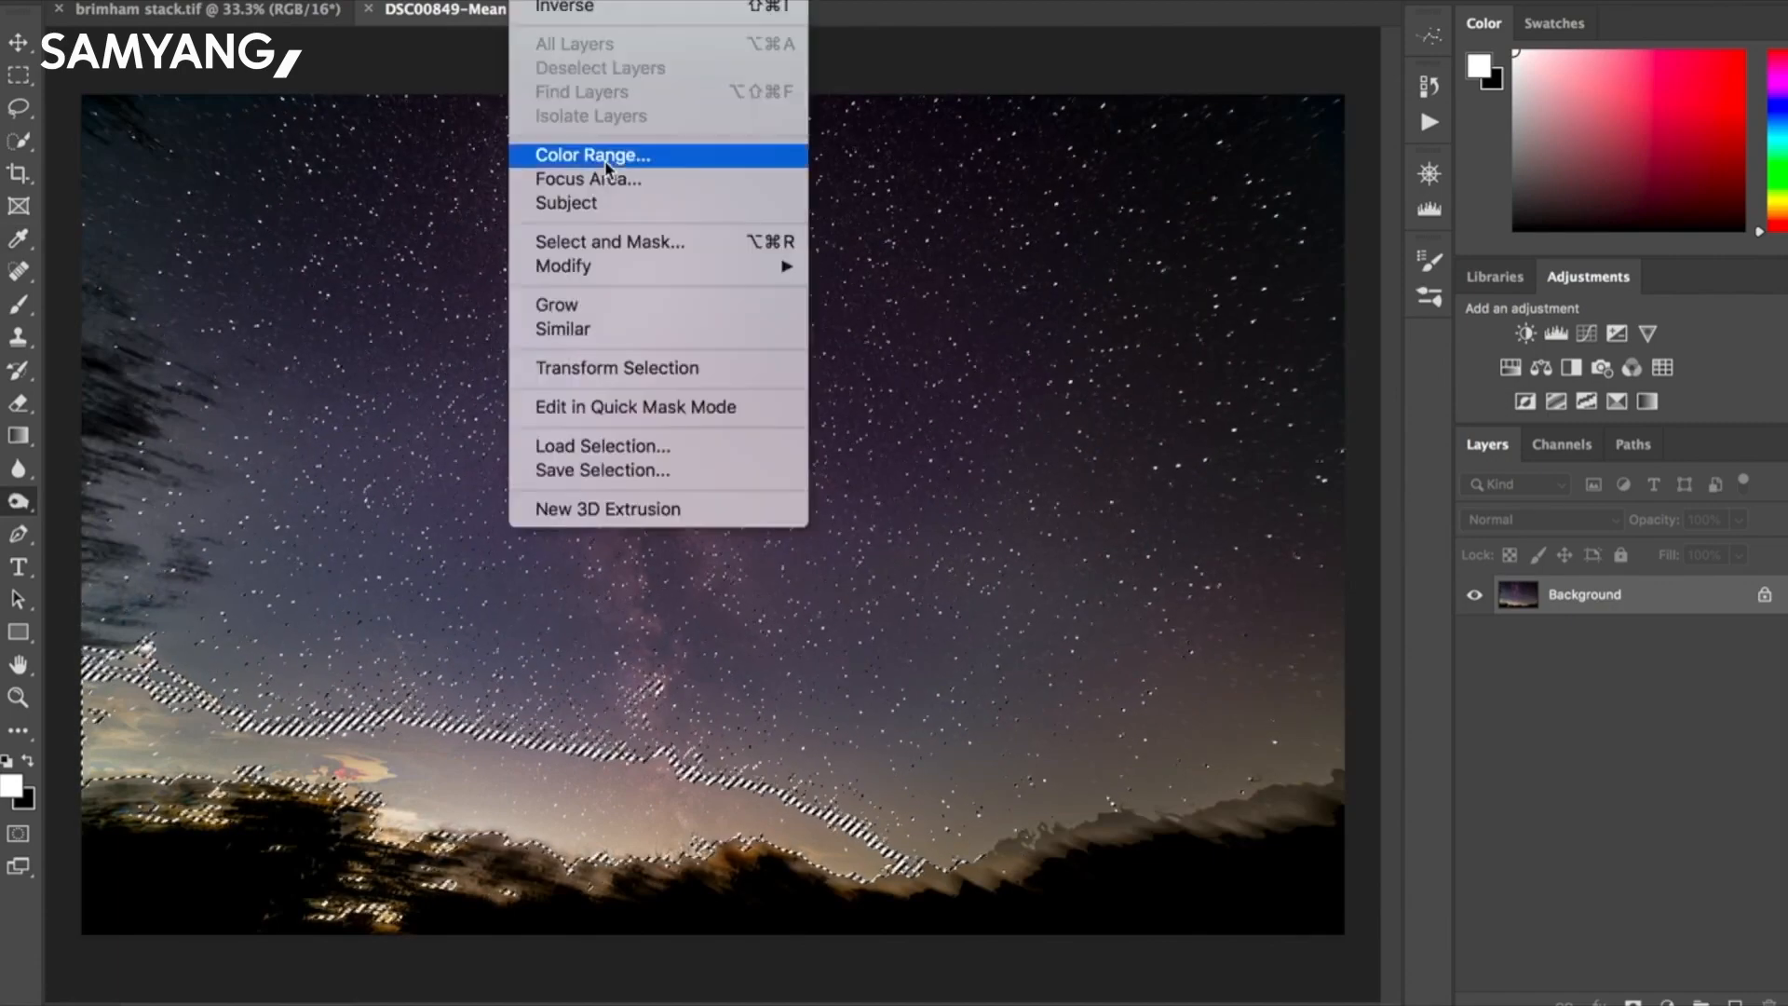
mouse_move(617, 272)
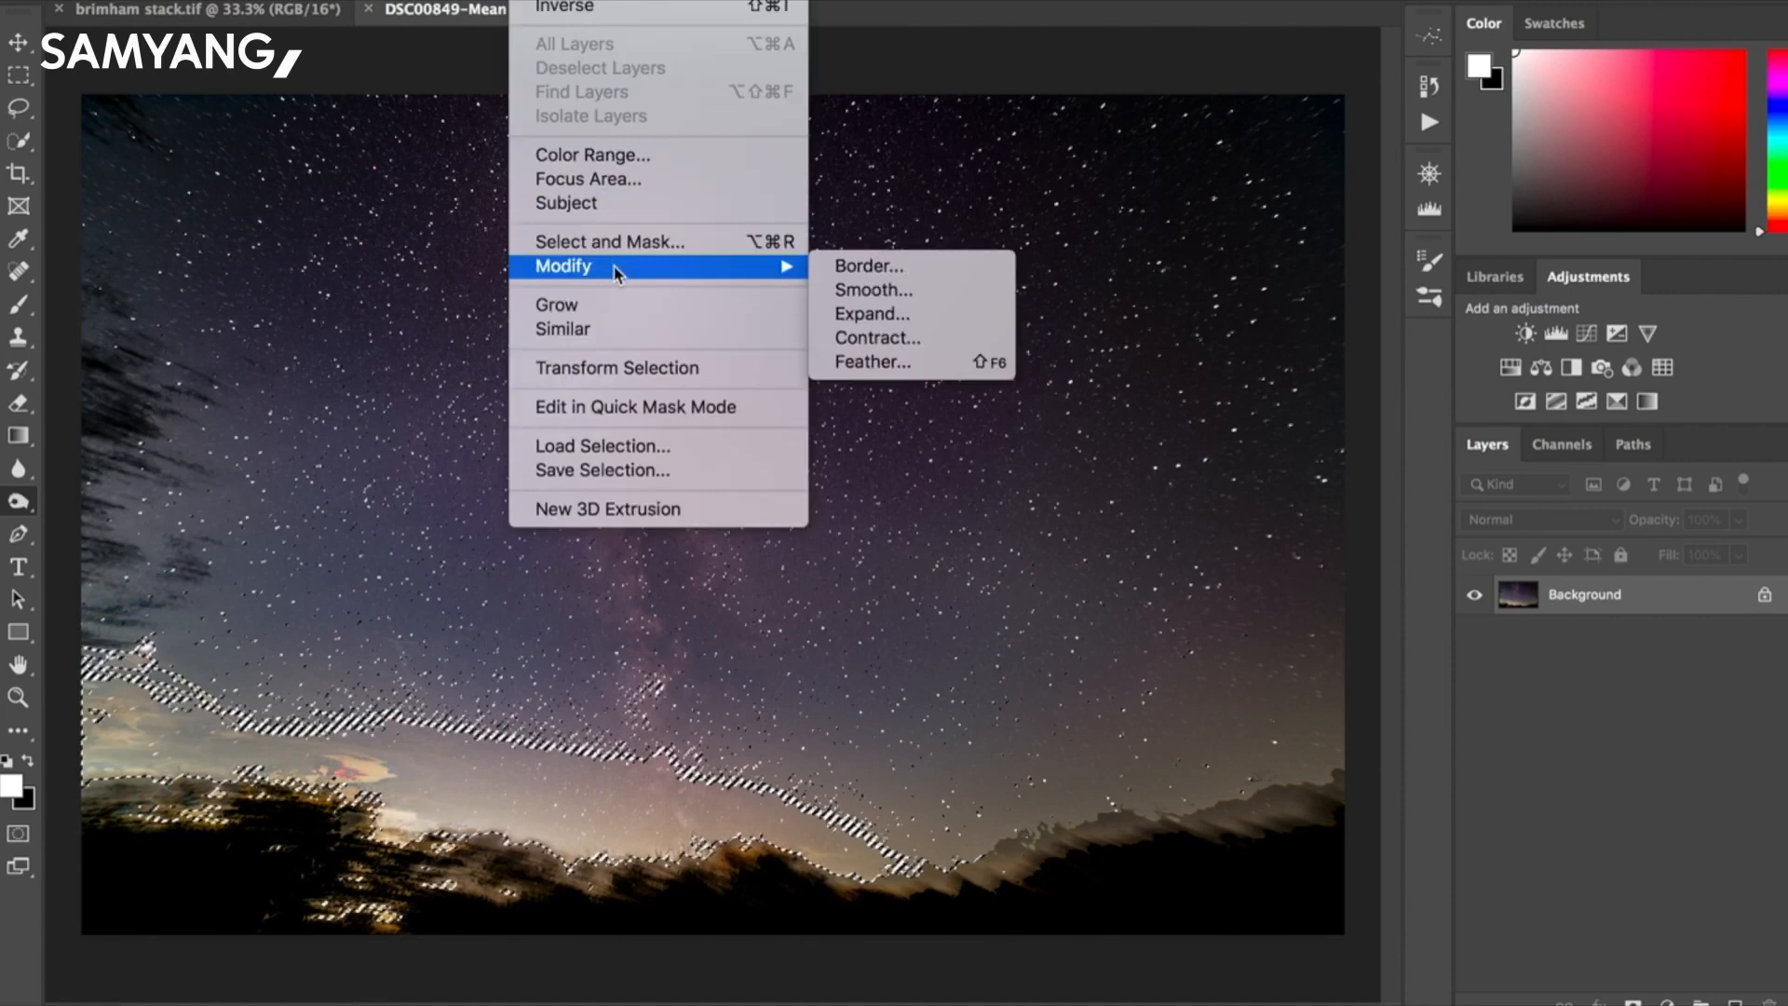
left_click(872, 313)
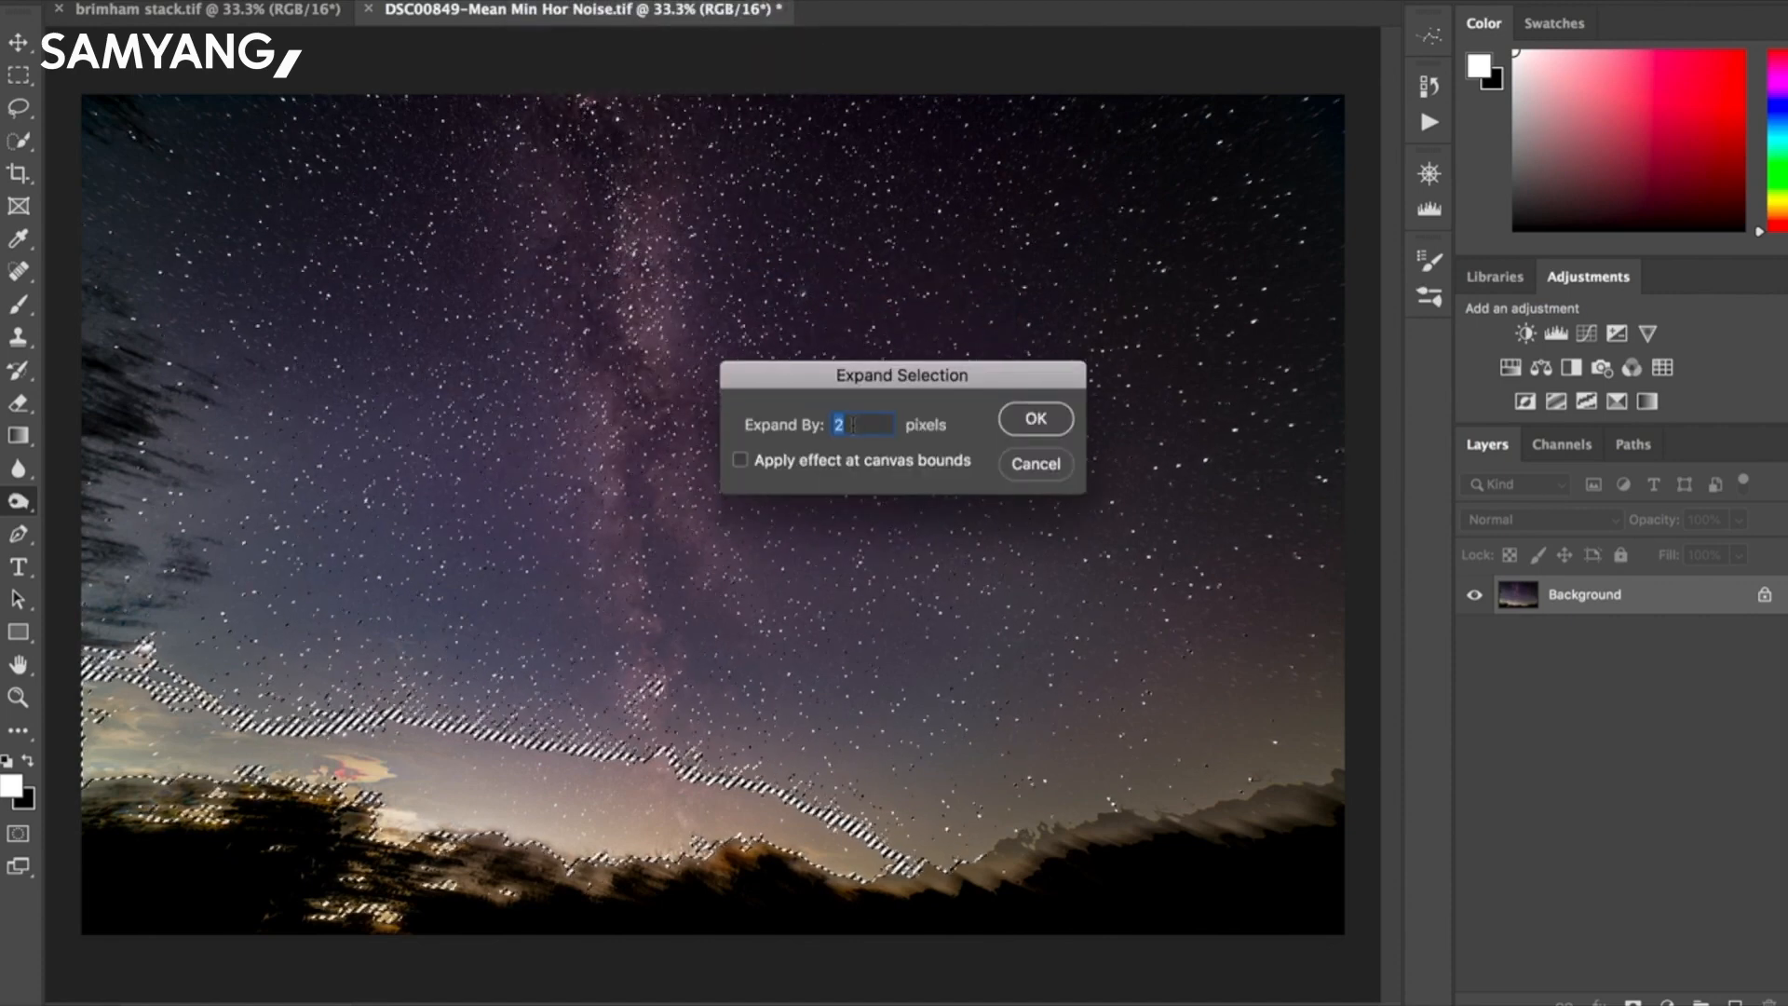
left_click(1047, 426)
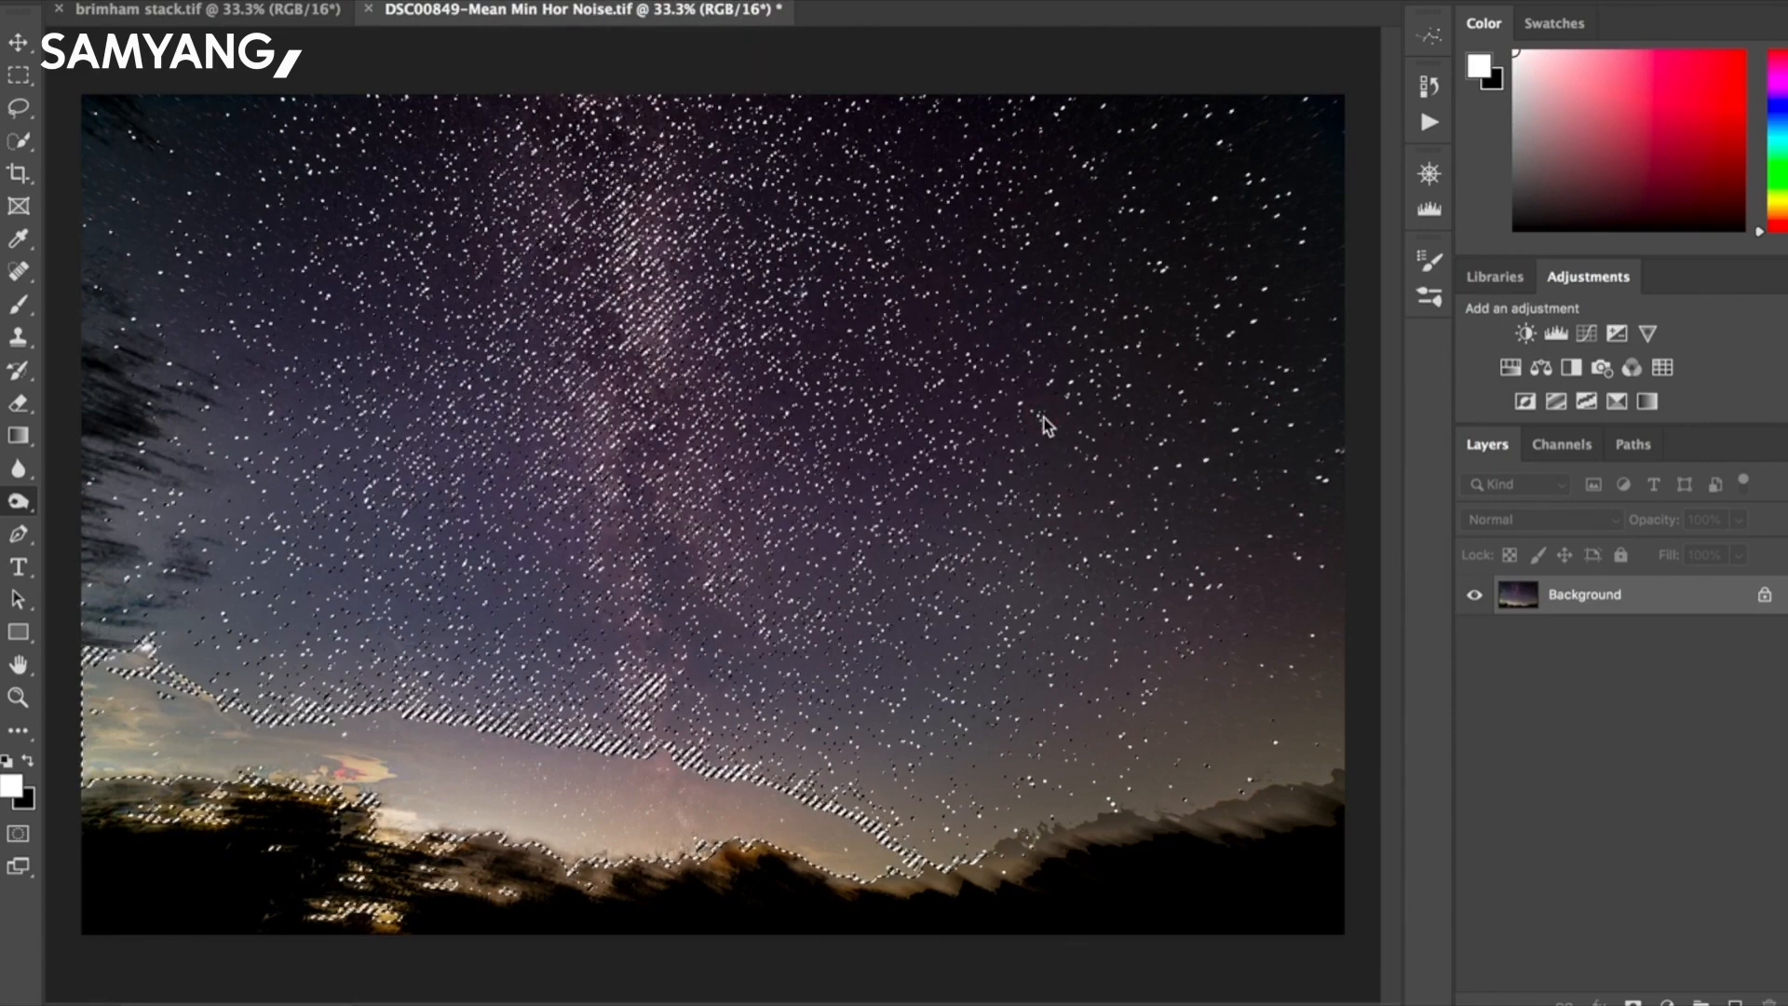
left_click(535, 0)
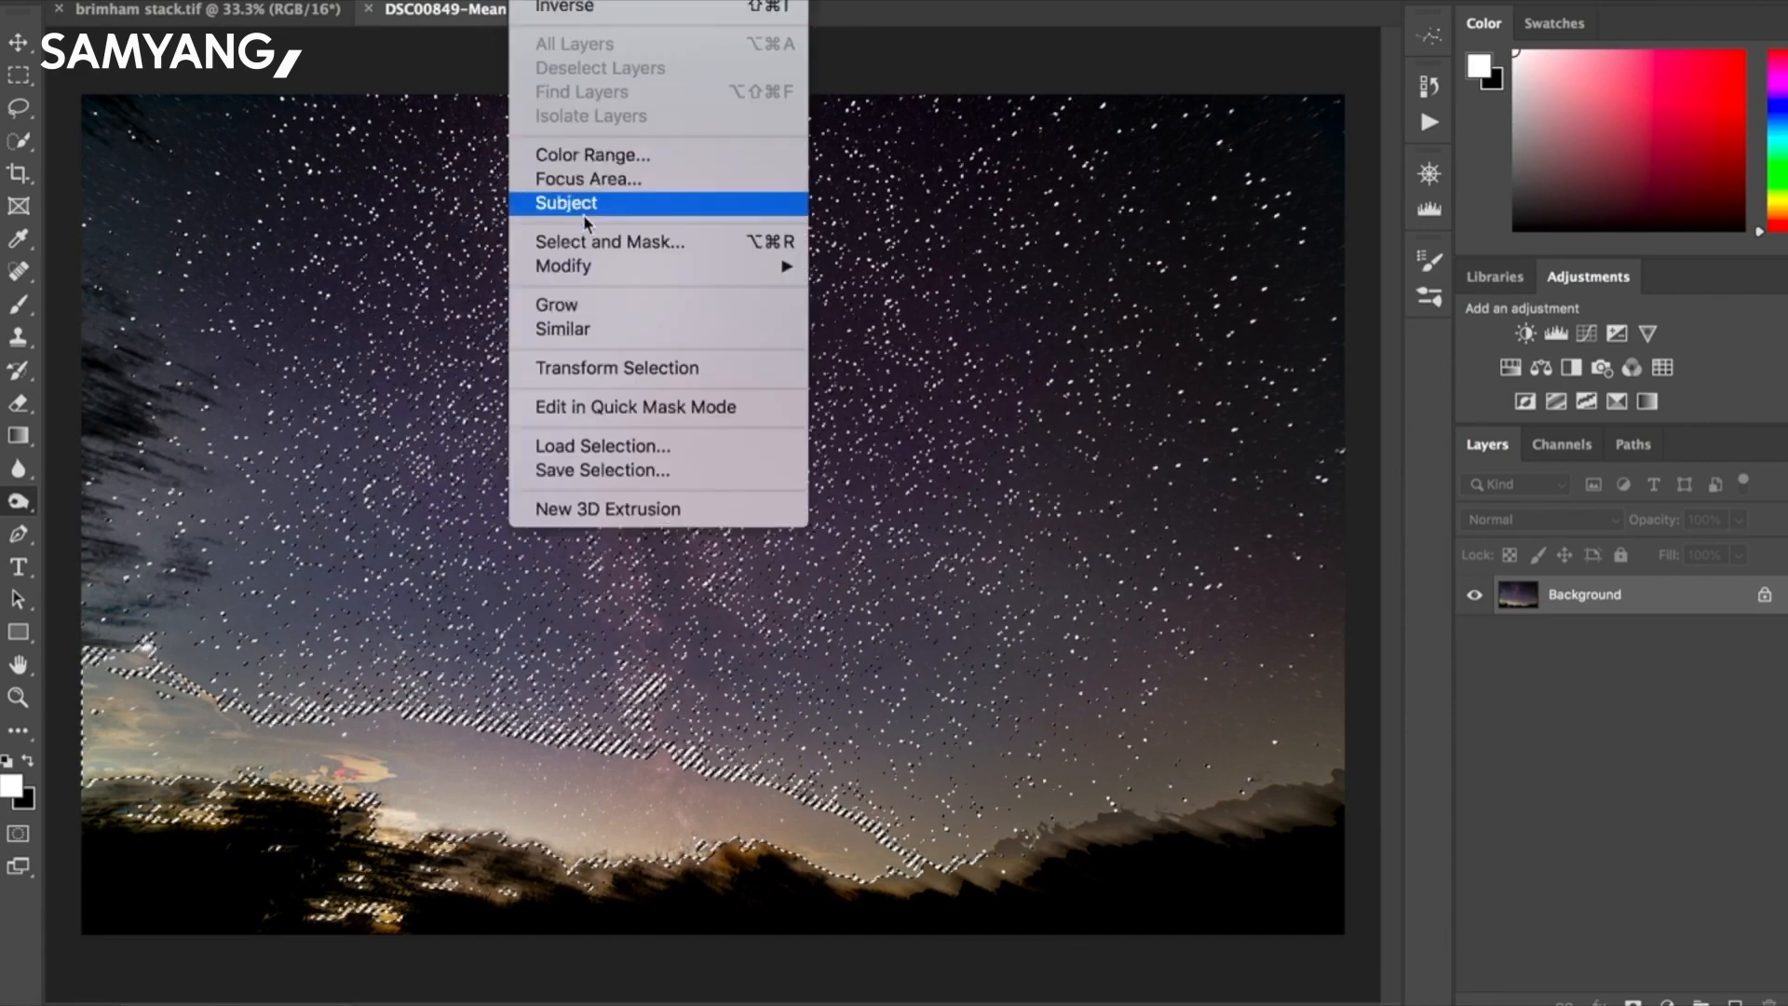
mouse_move(590, 269)
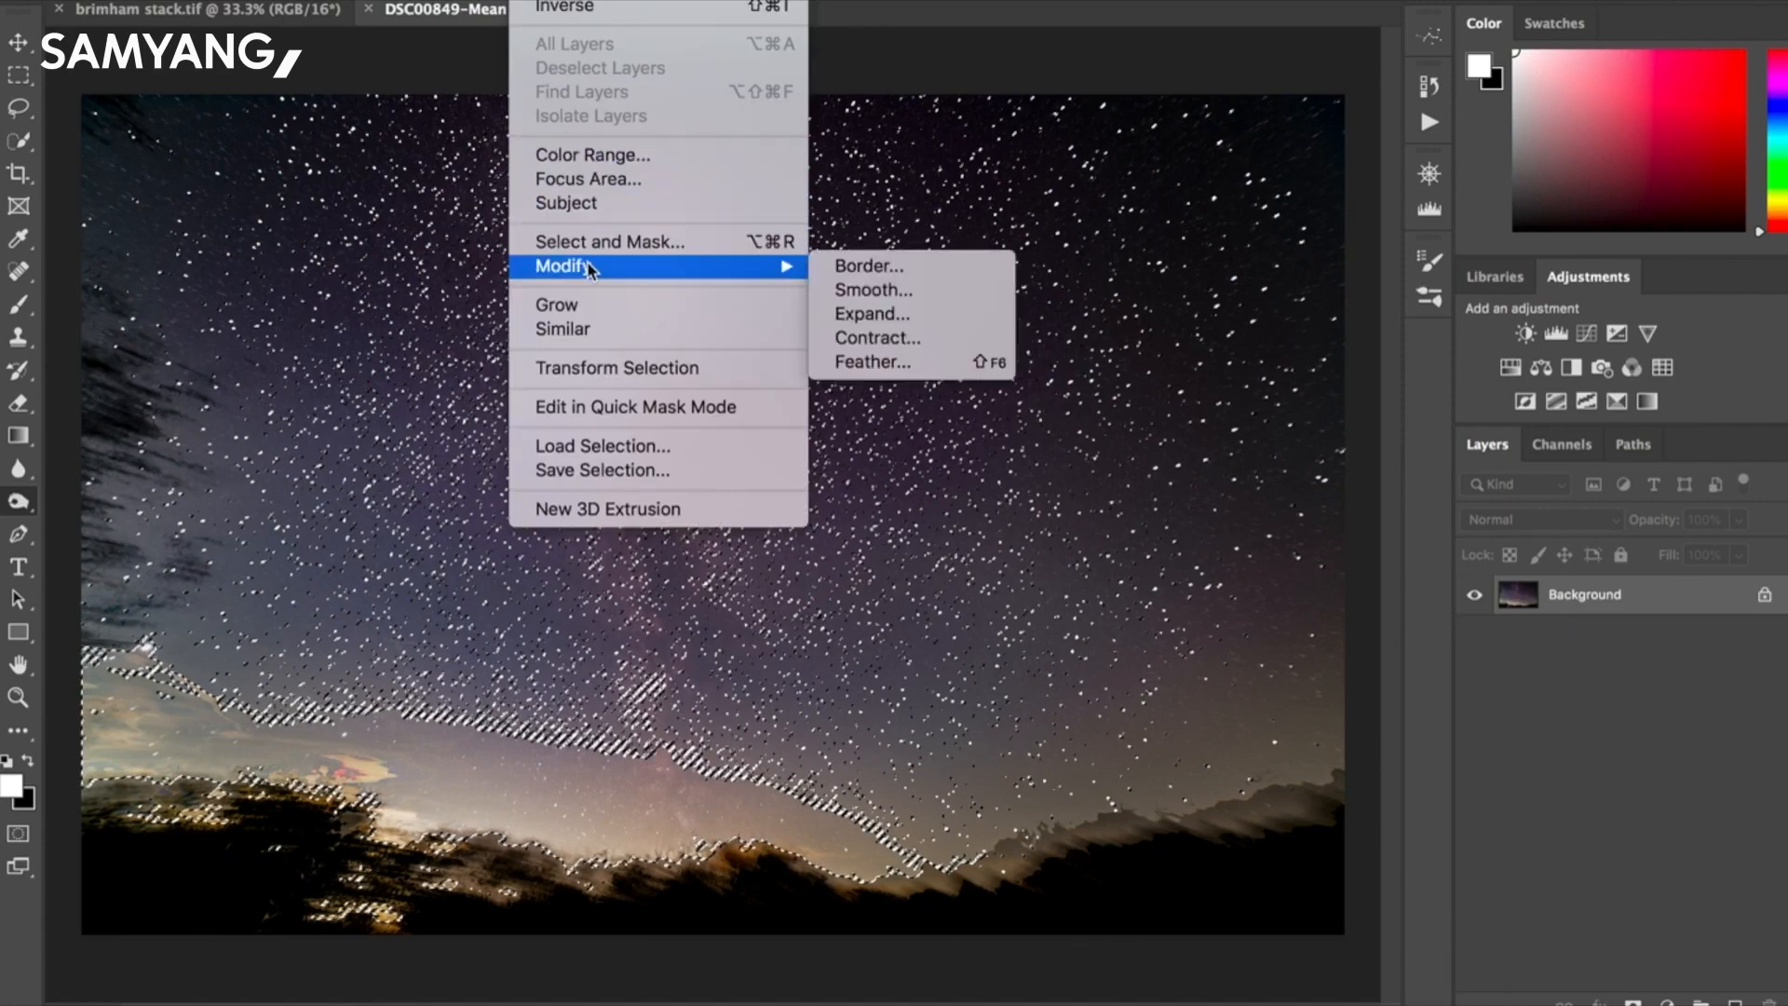
left_click(869, 362)
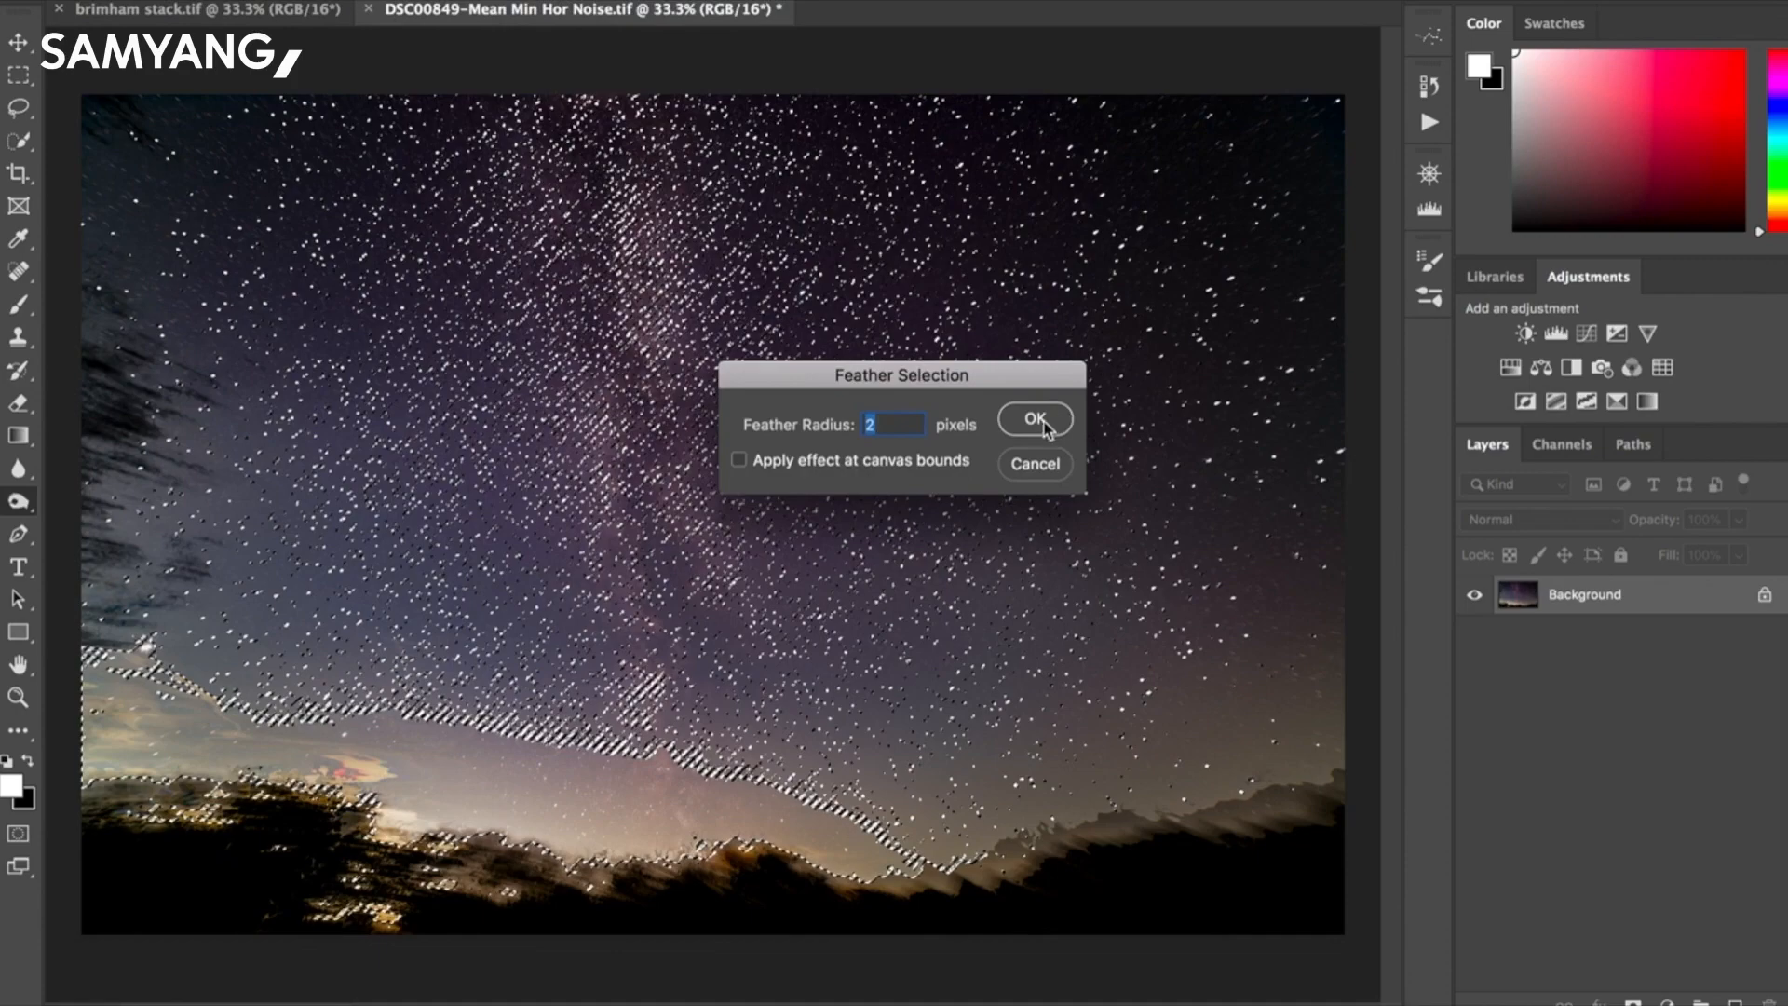
left_click(1036, 421)
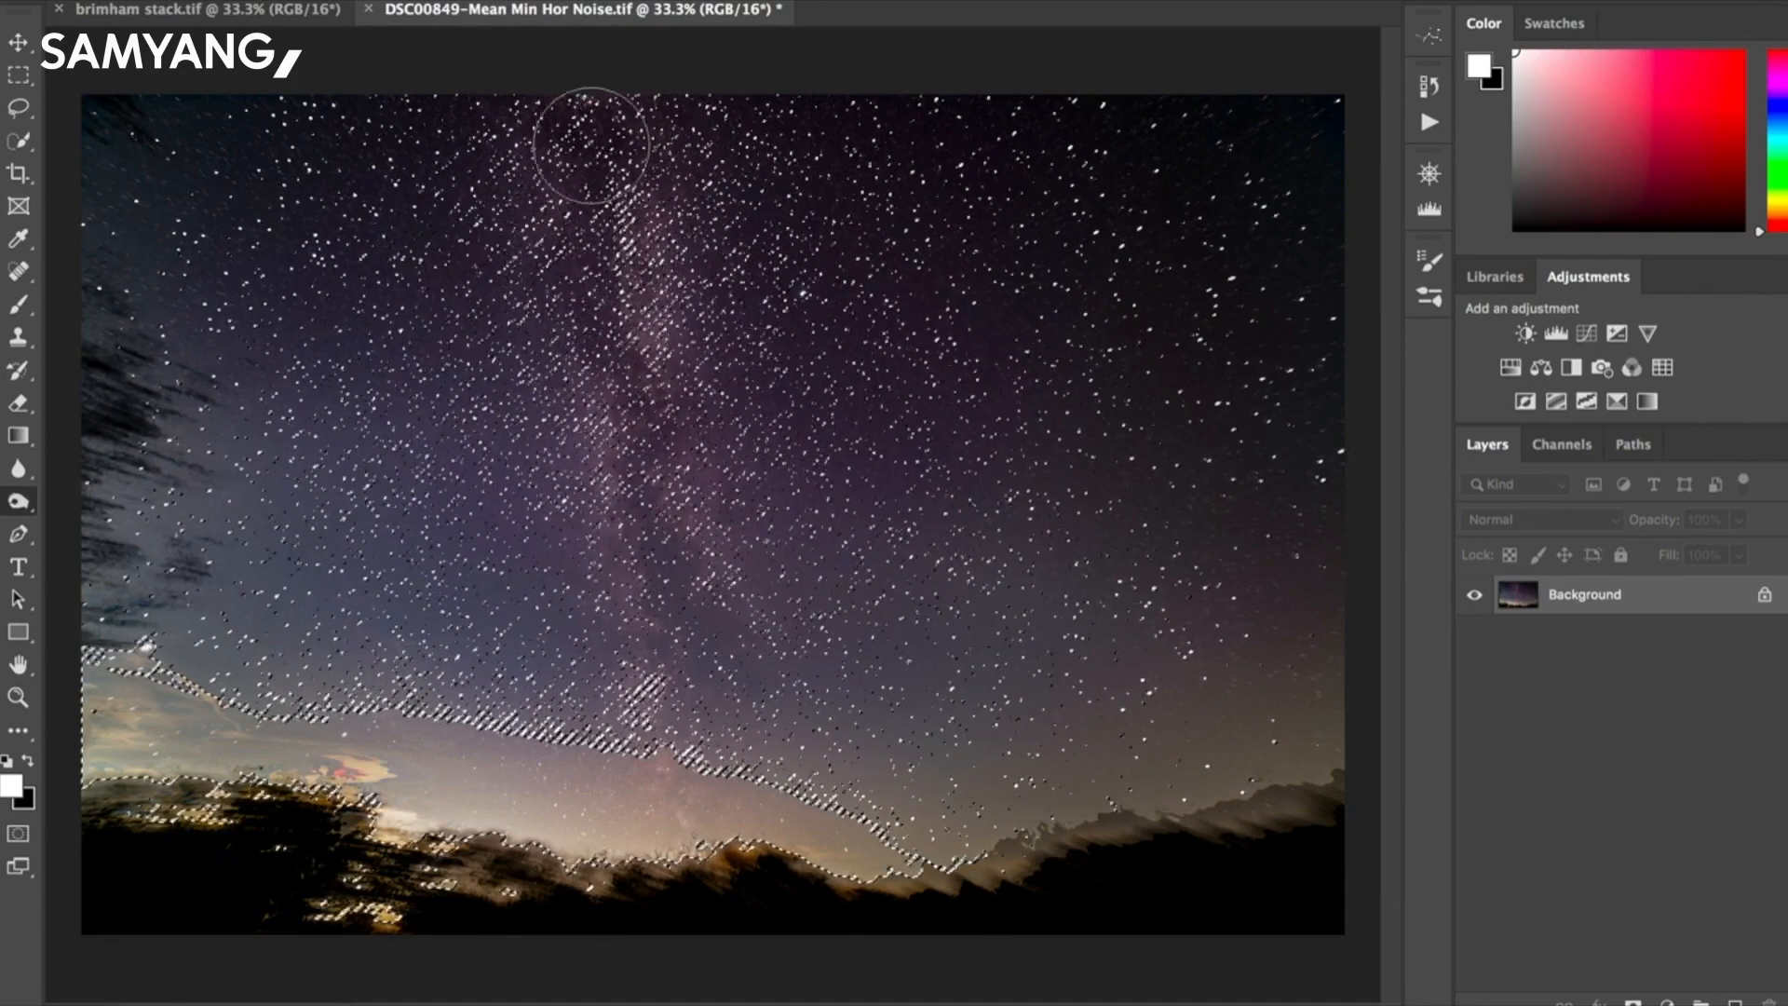
Refine the star selection in Select and Mask, brushing the bright Milky Way patch above the horizon out of it.
left_click(538, 0)
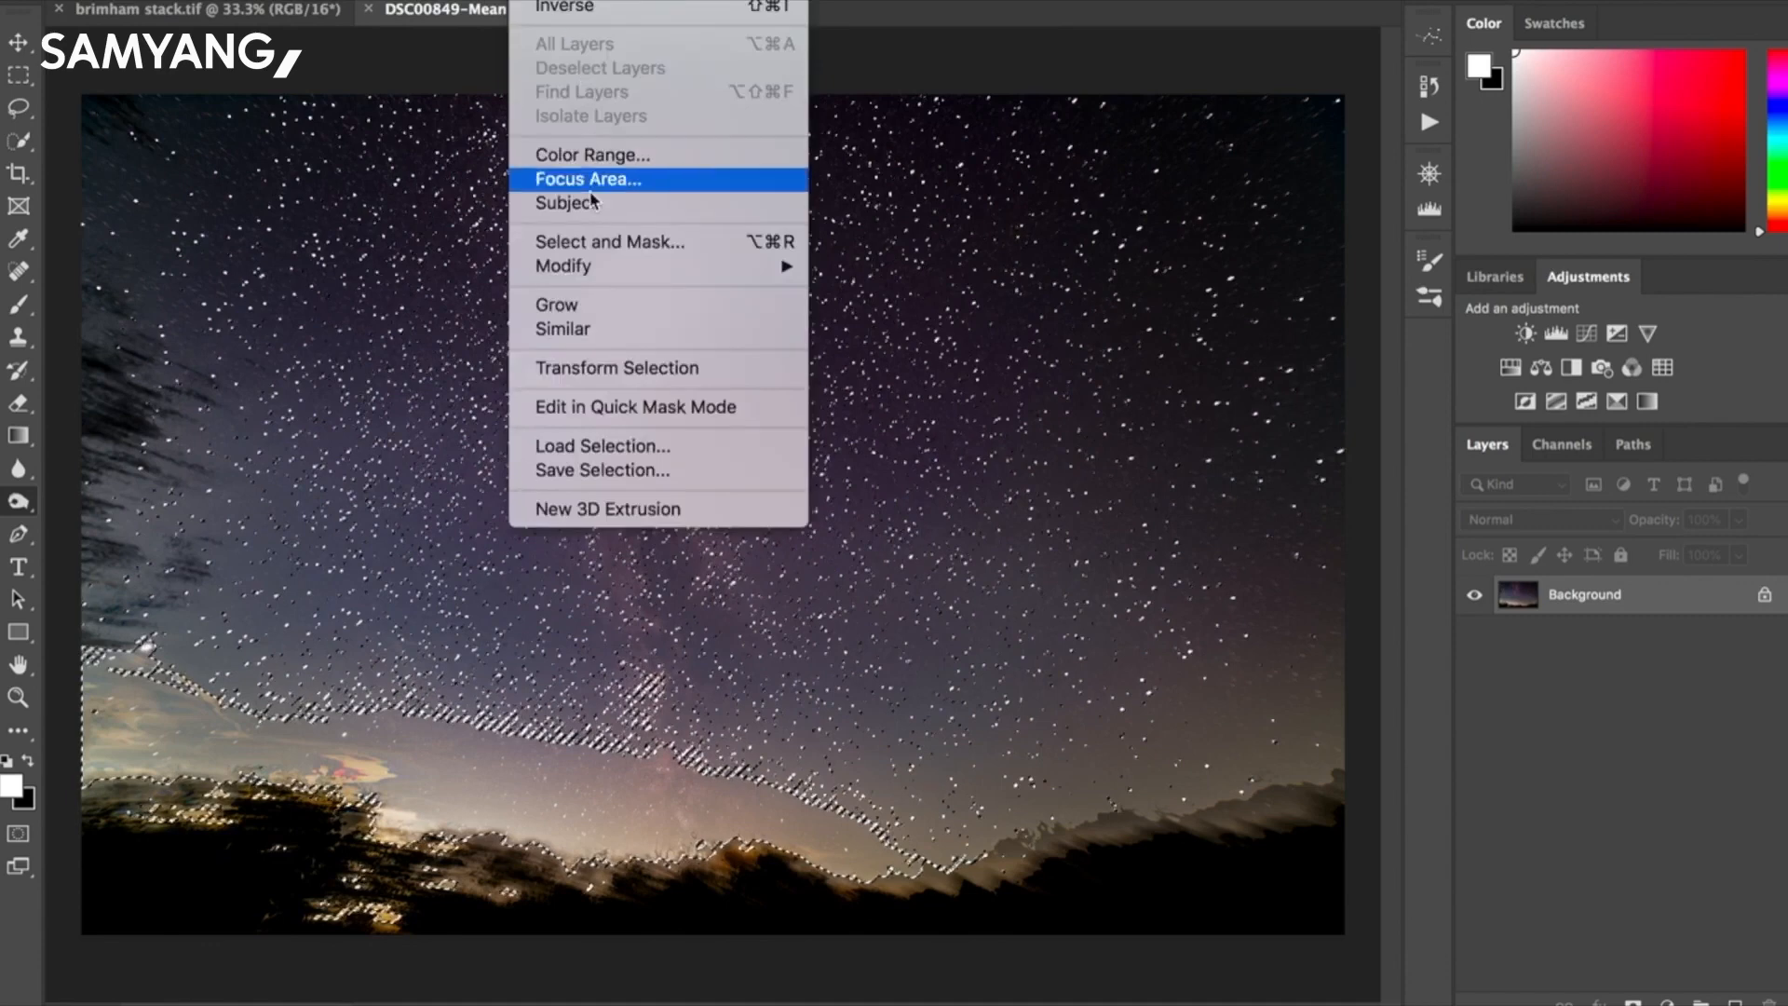
left_click(591, 244)
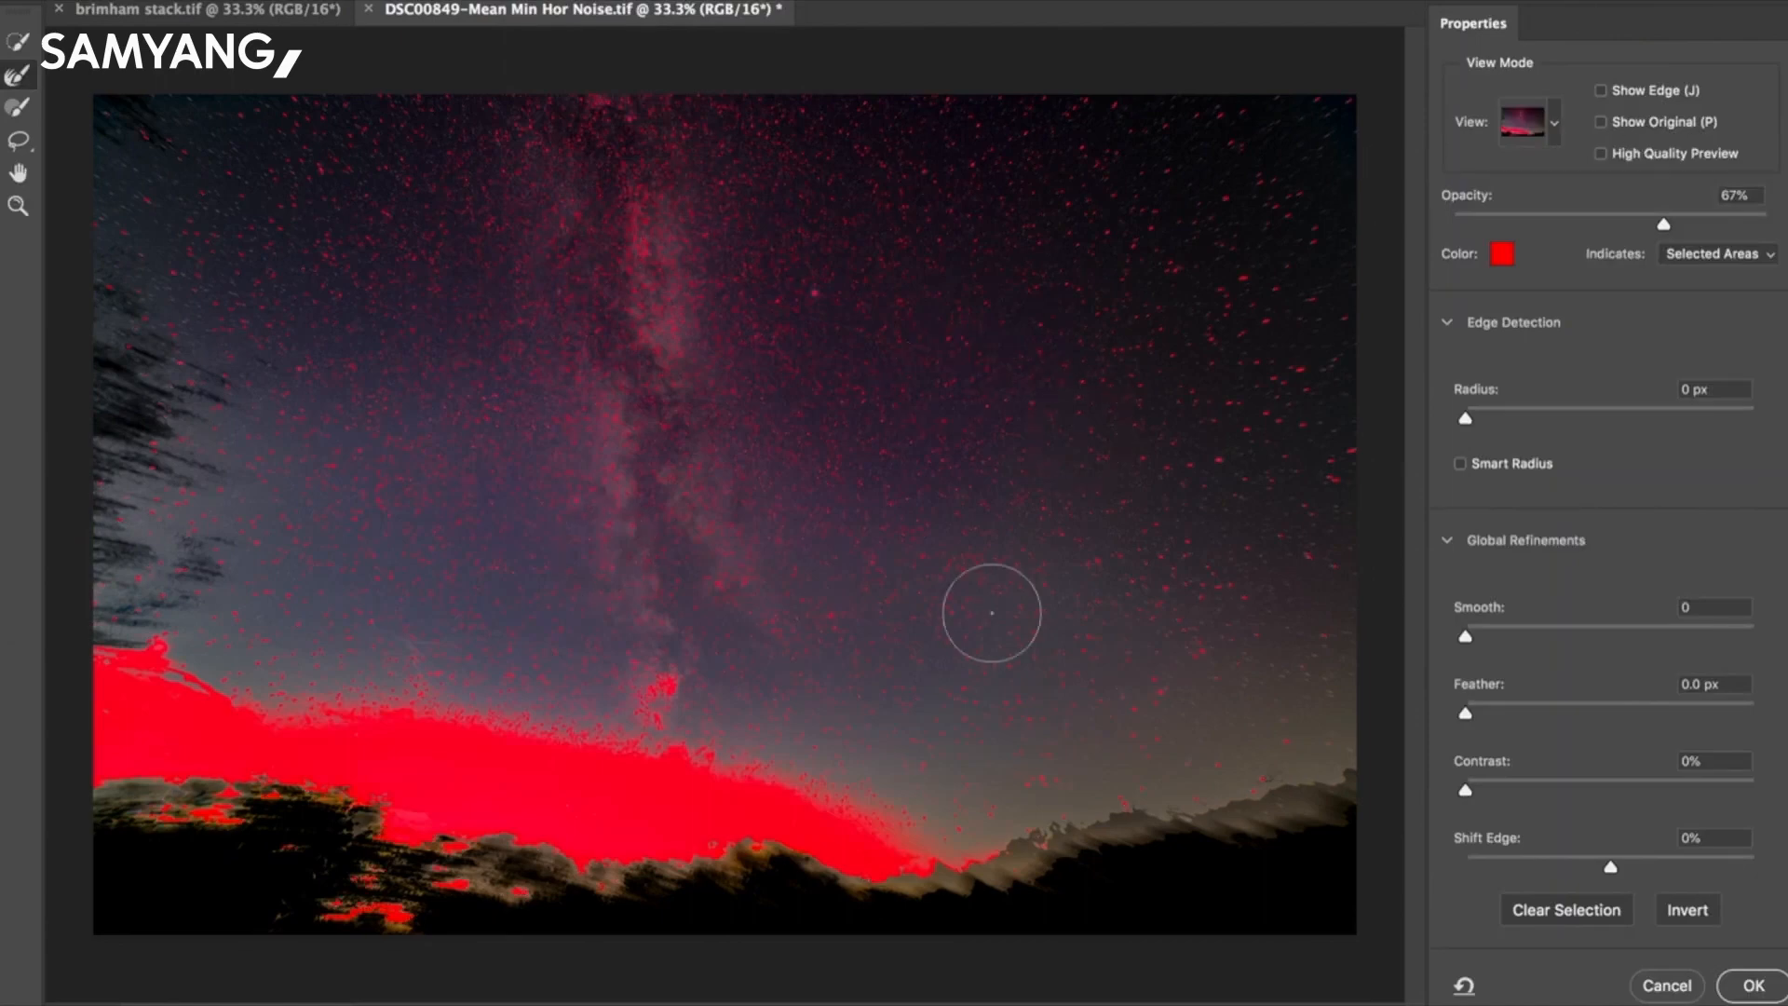
left_click(1555, 123)
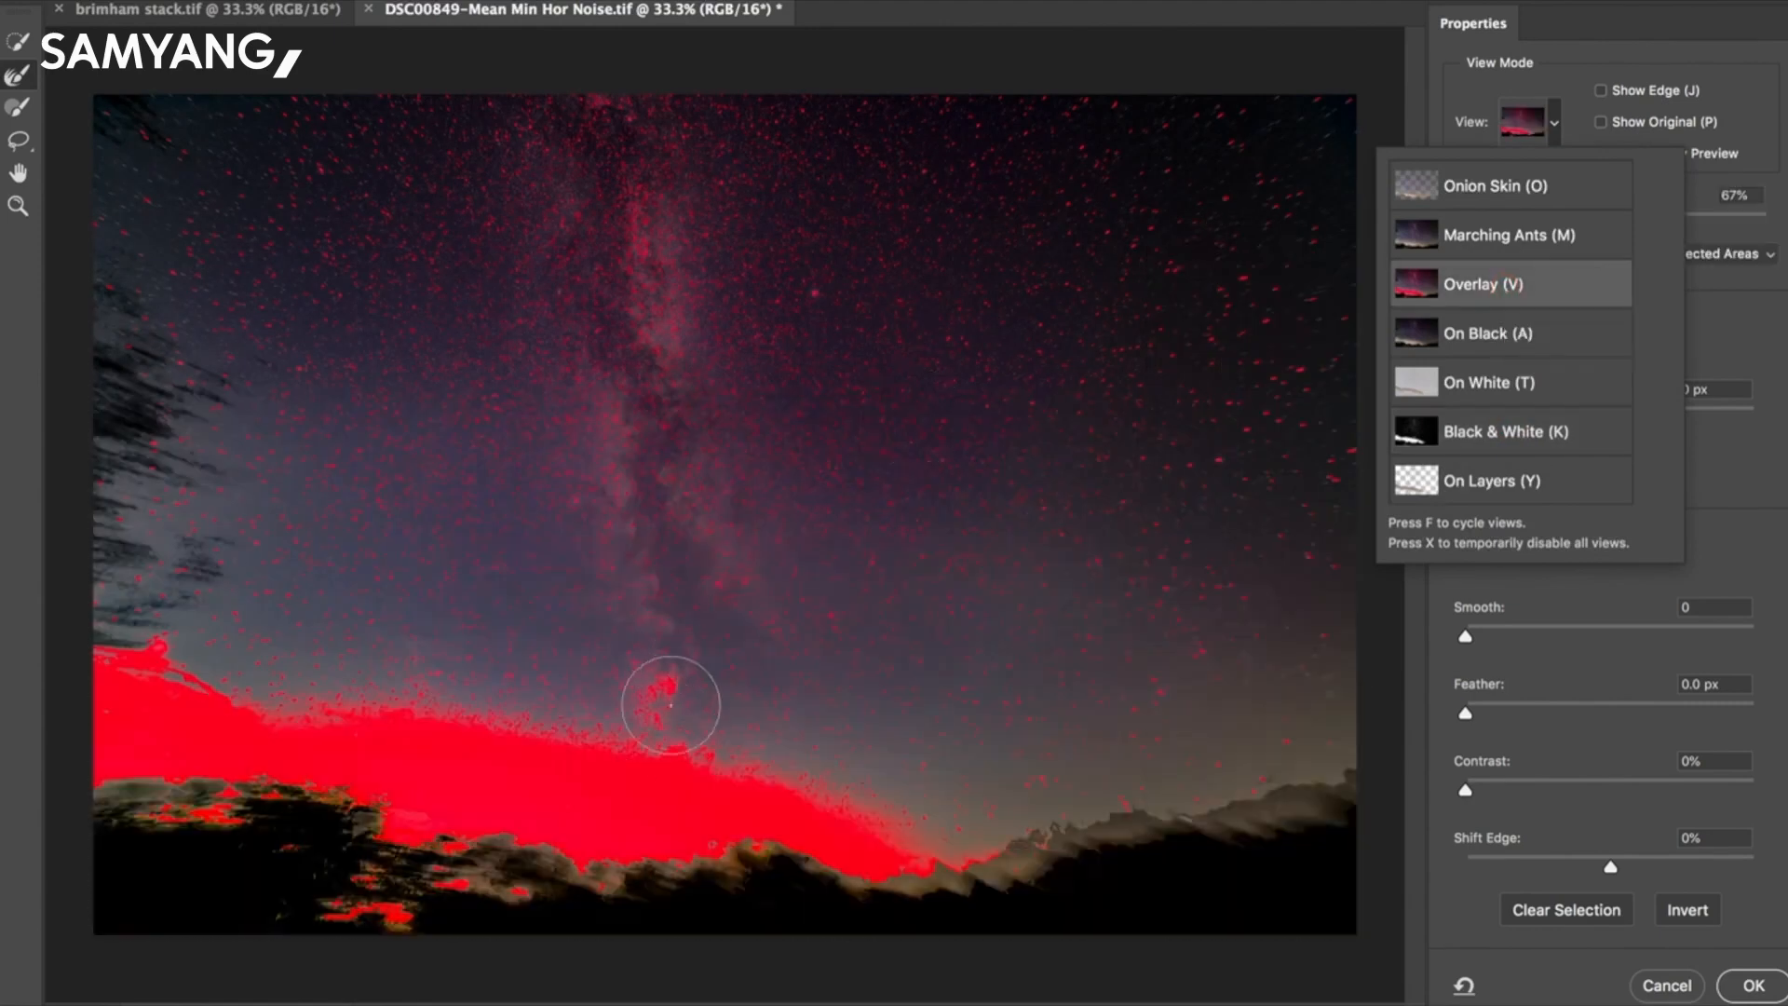
left_click(93, 2)
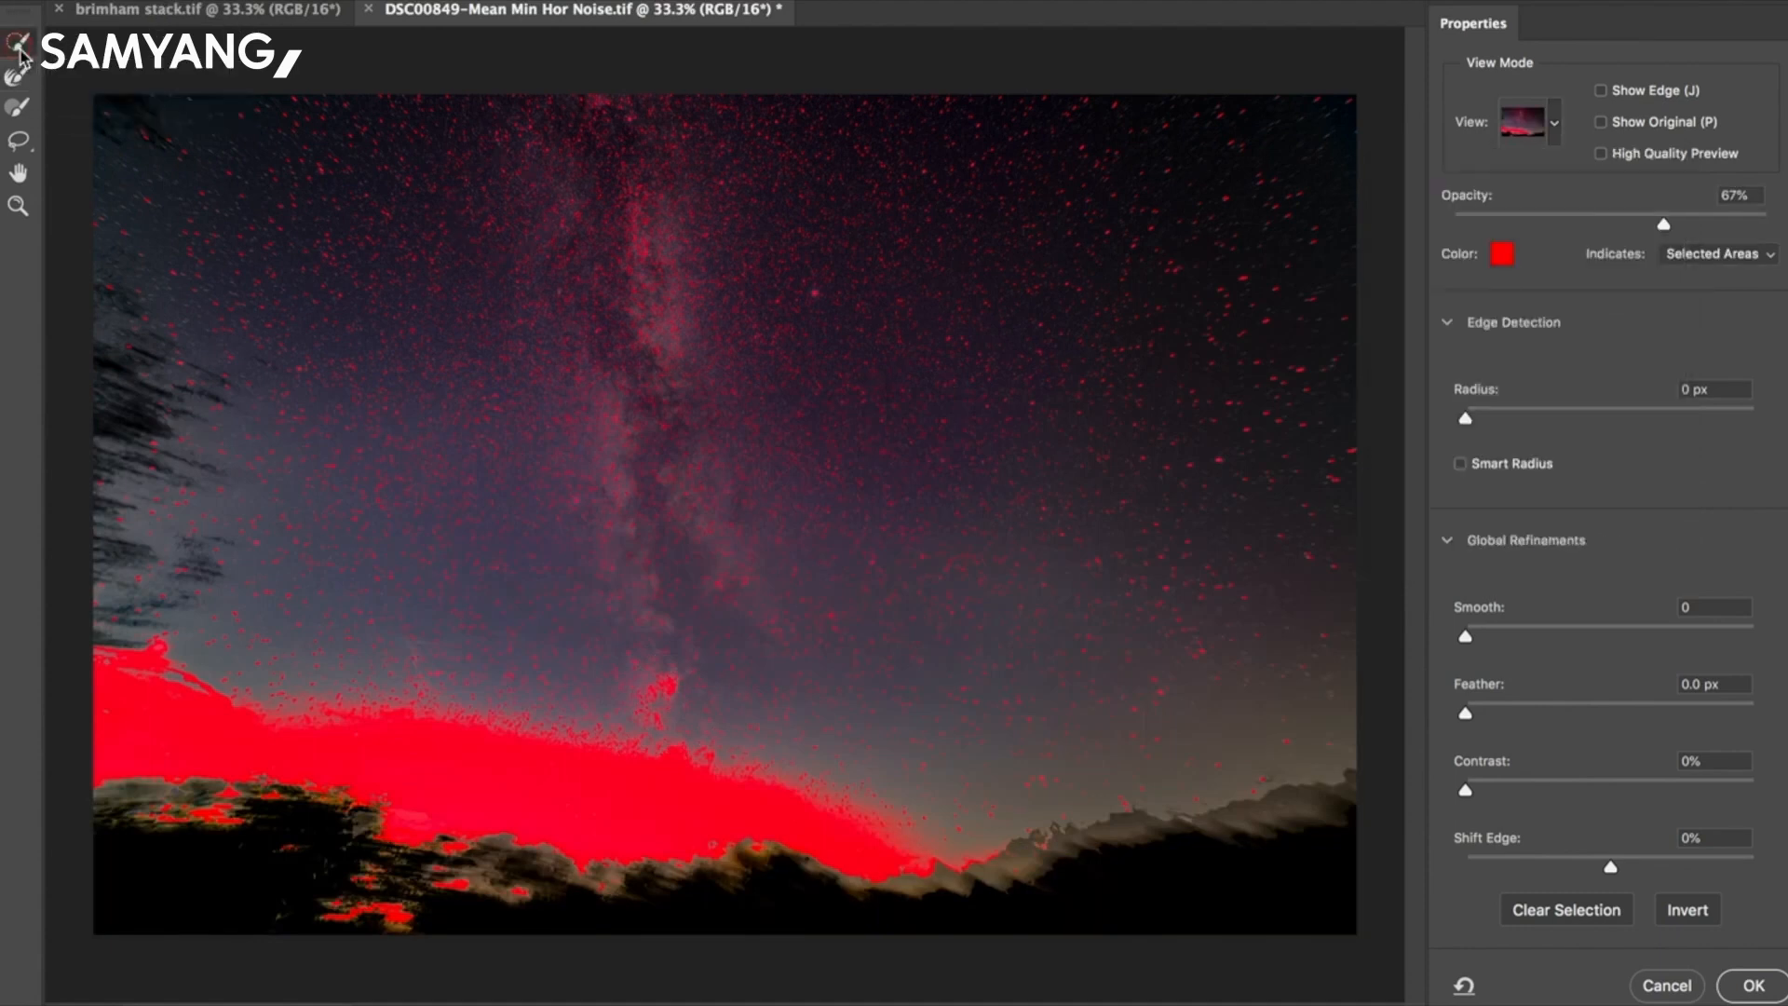
left_click(16, 117)
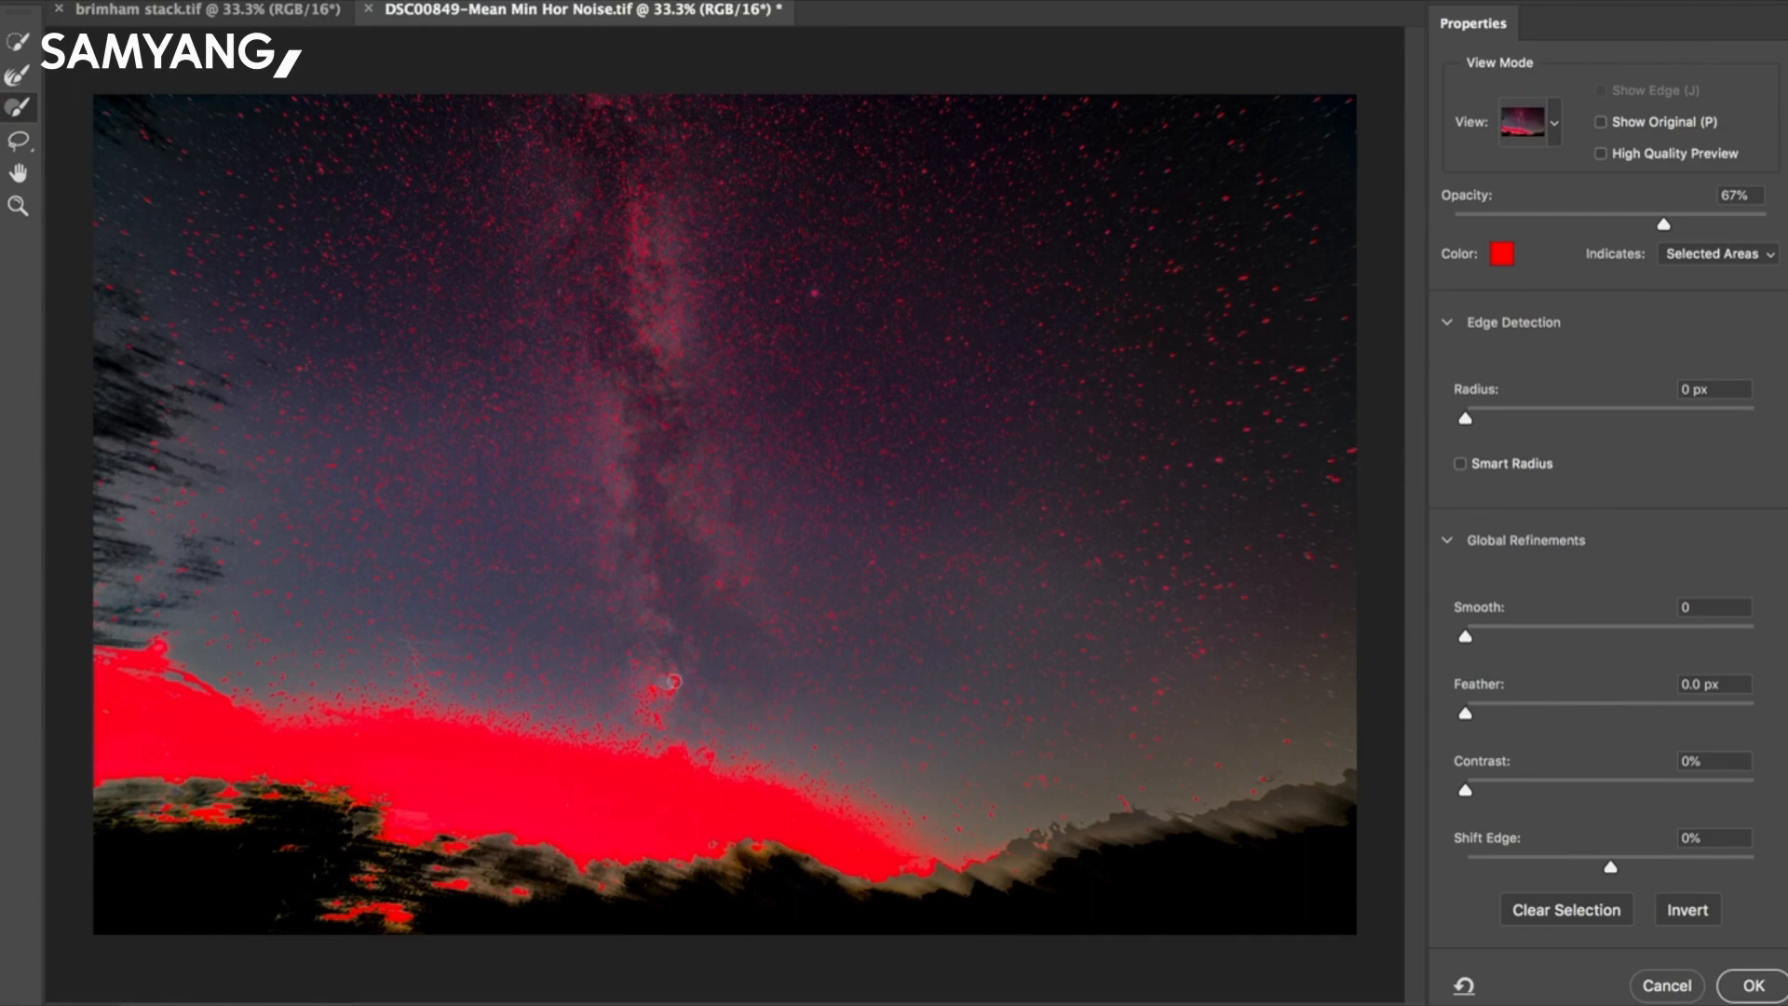
left_click_drag(667, 690, 651, 701)
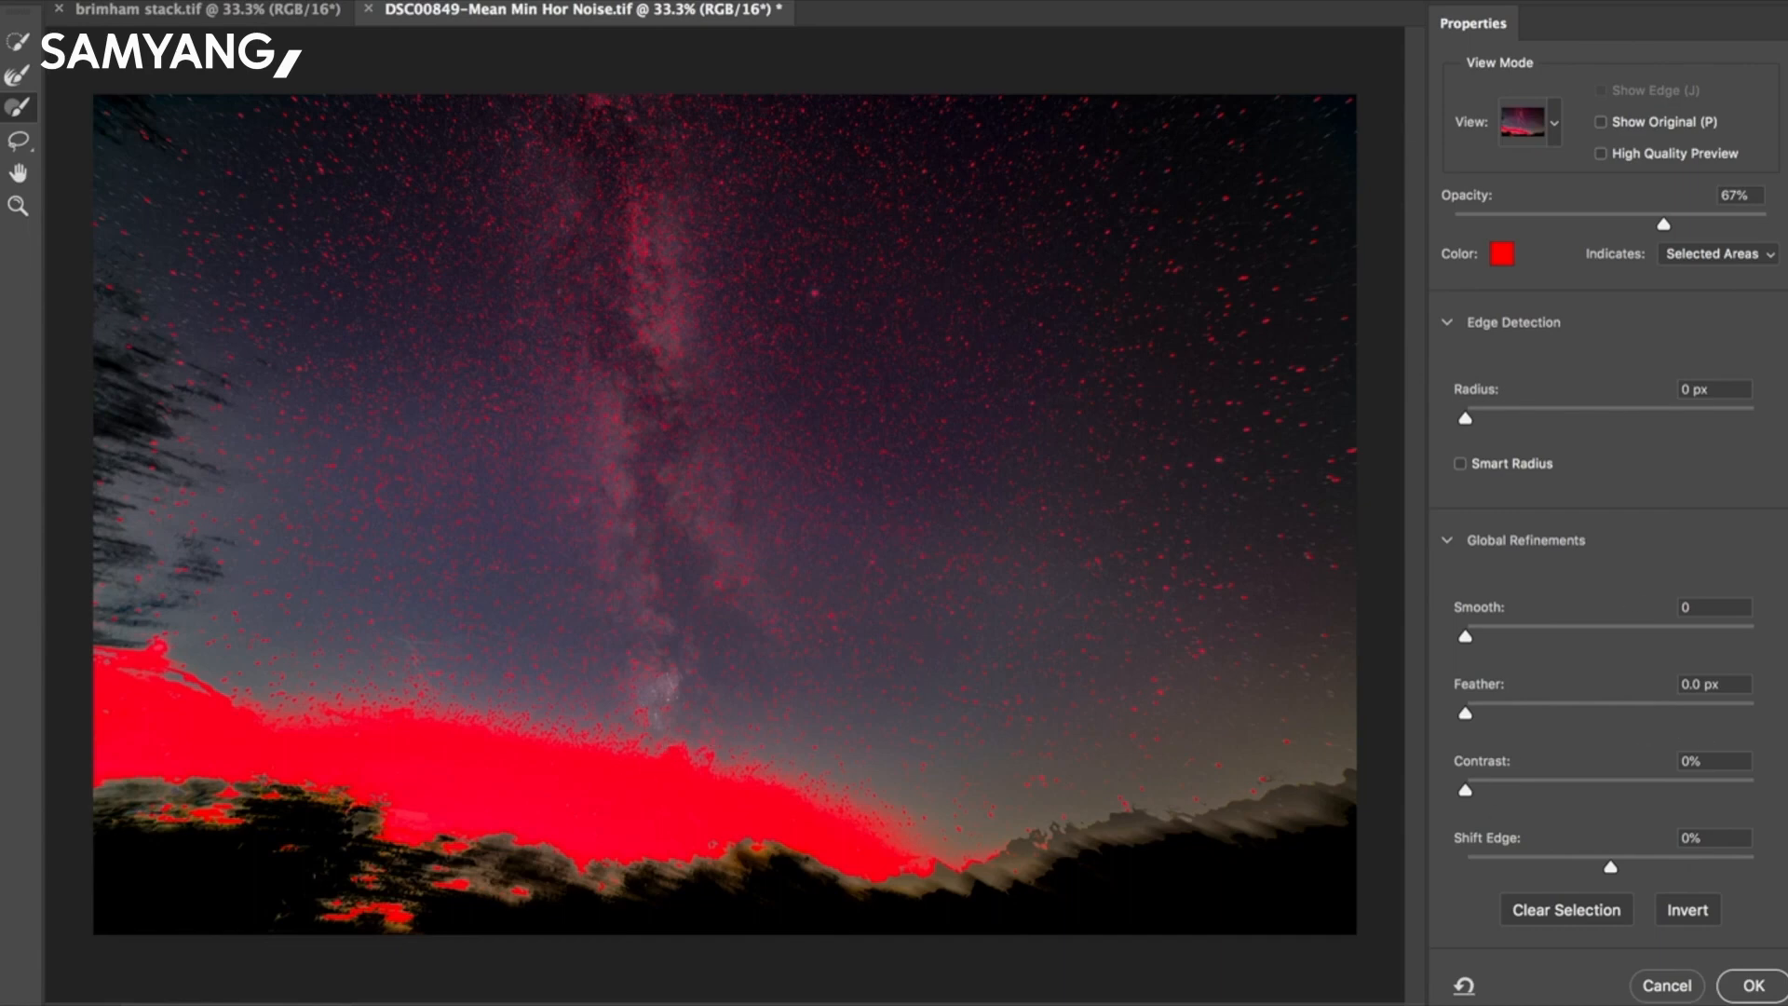
left_click(1755, 987)
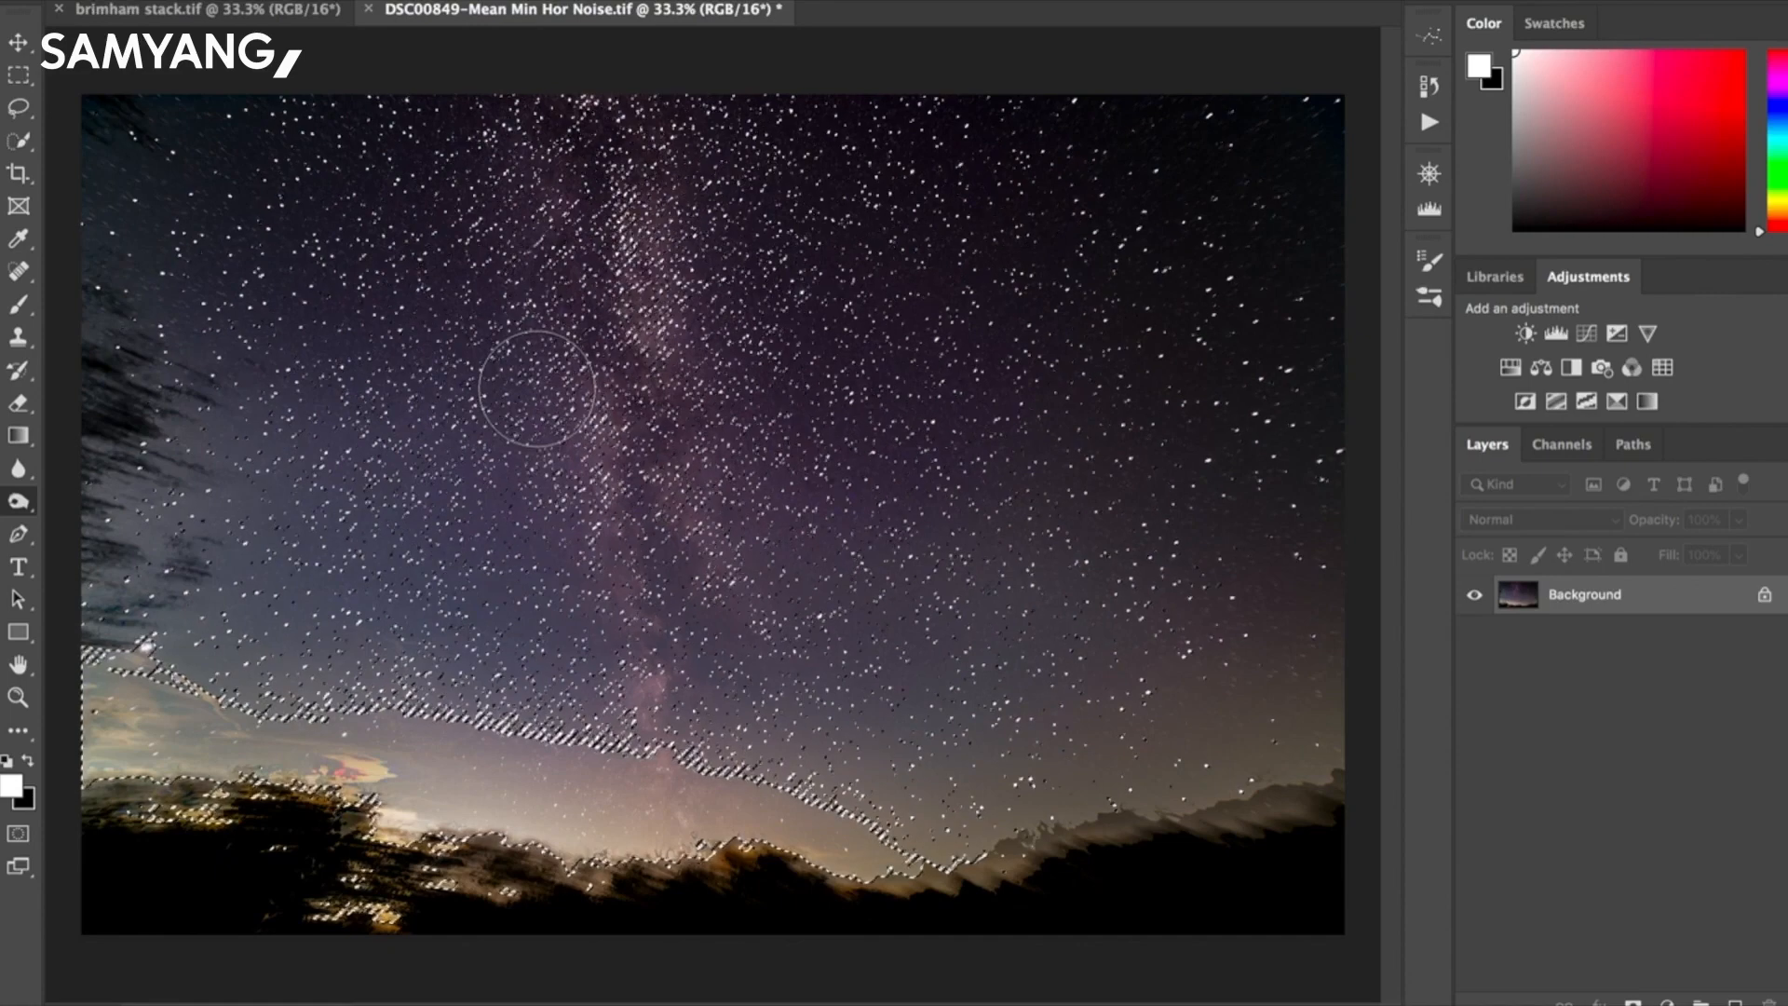
Shrink the selected stars with the Minimum filter at a 0.5-pixel radius preserving Roundness, and clear the selection.
left_click(596, 0)
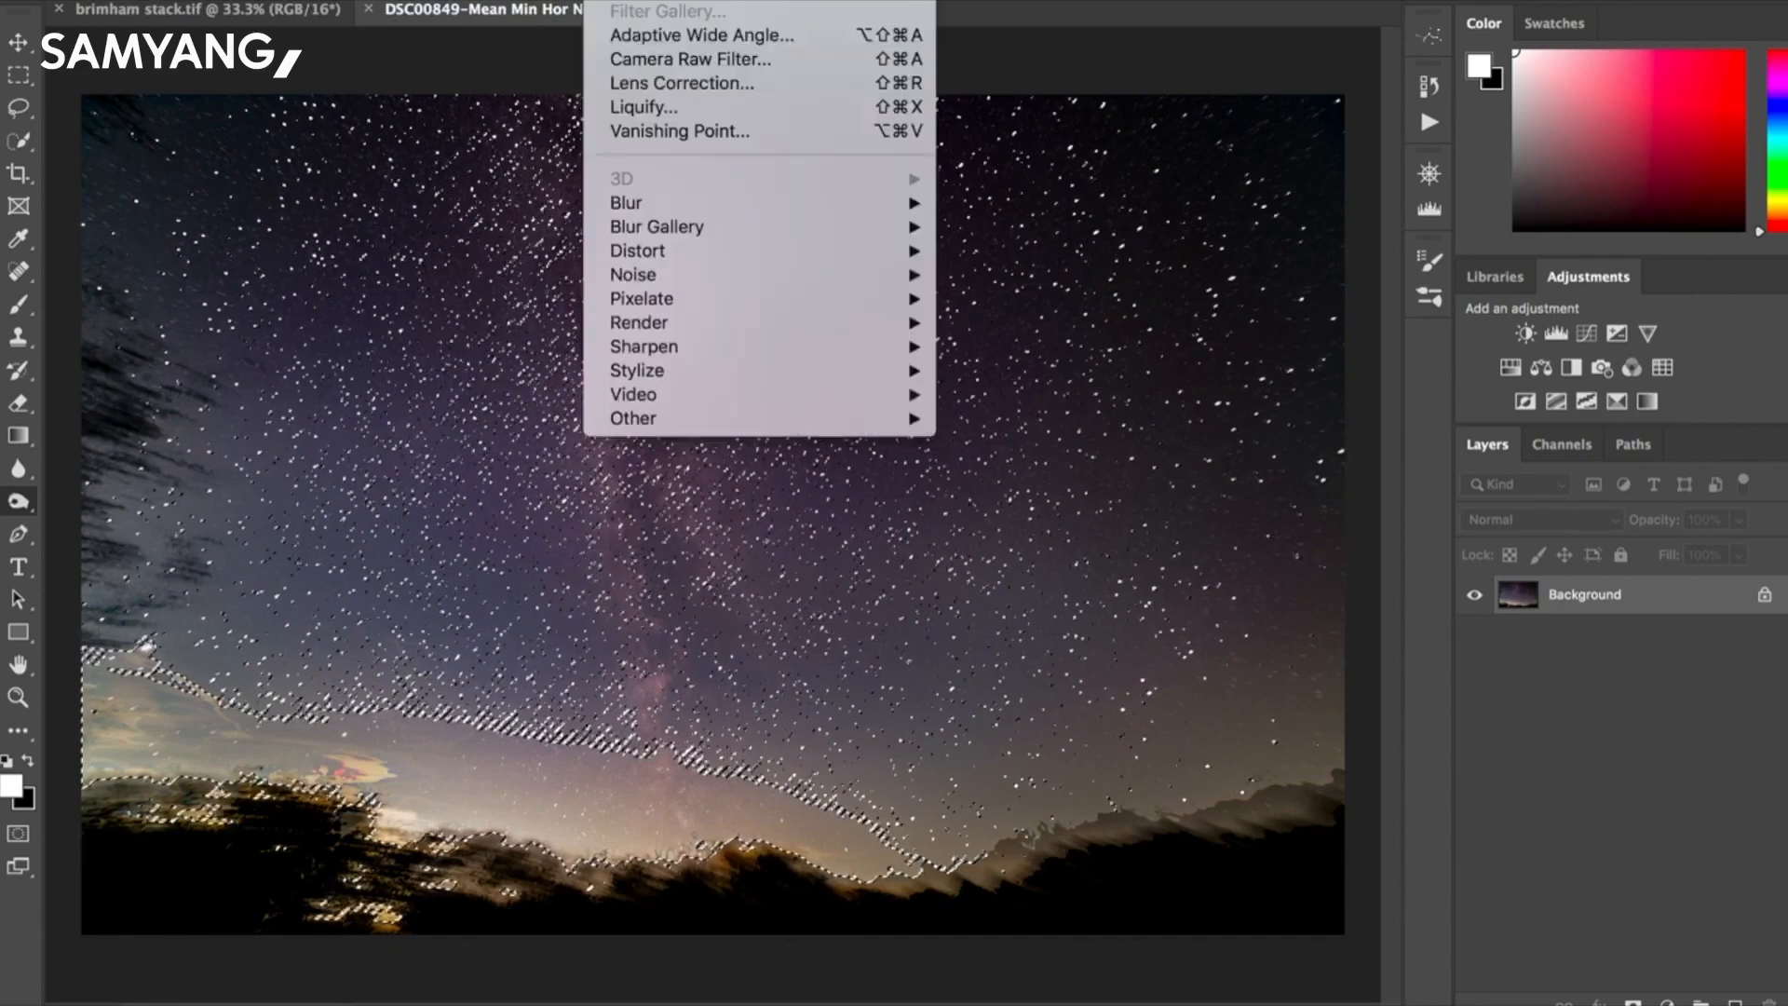
mouse_move(667, 430)
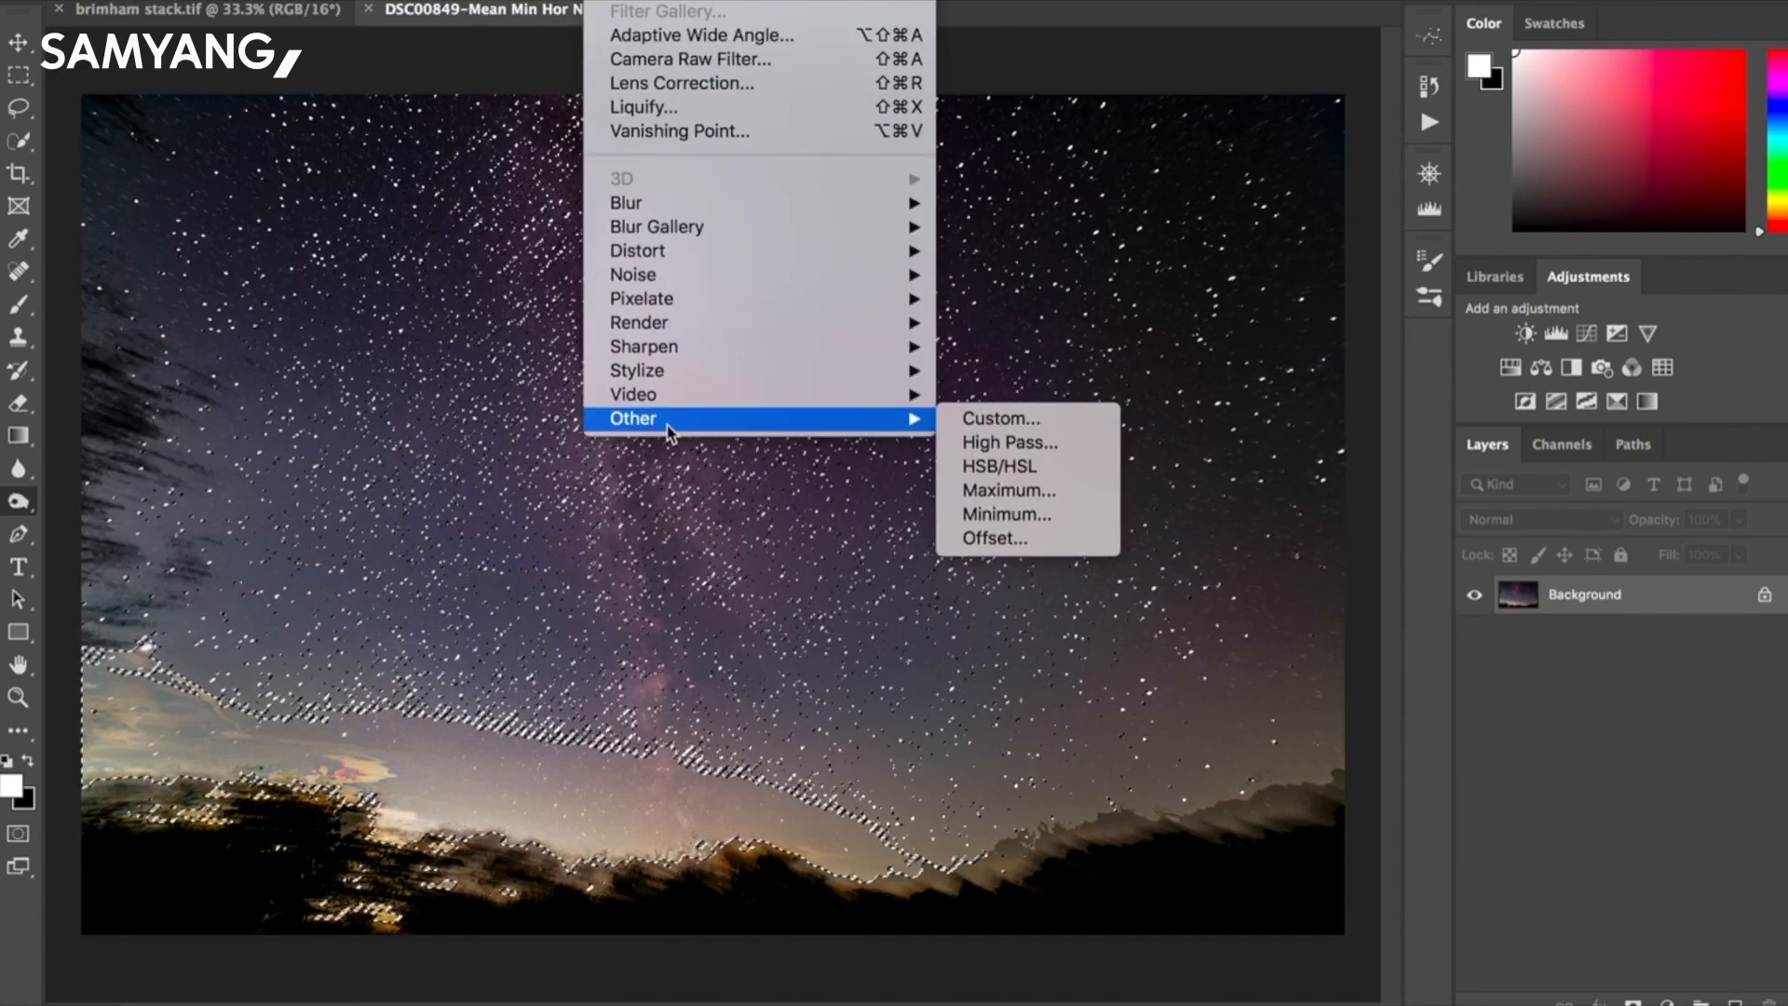
left_click(1009, 514)
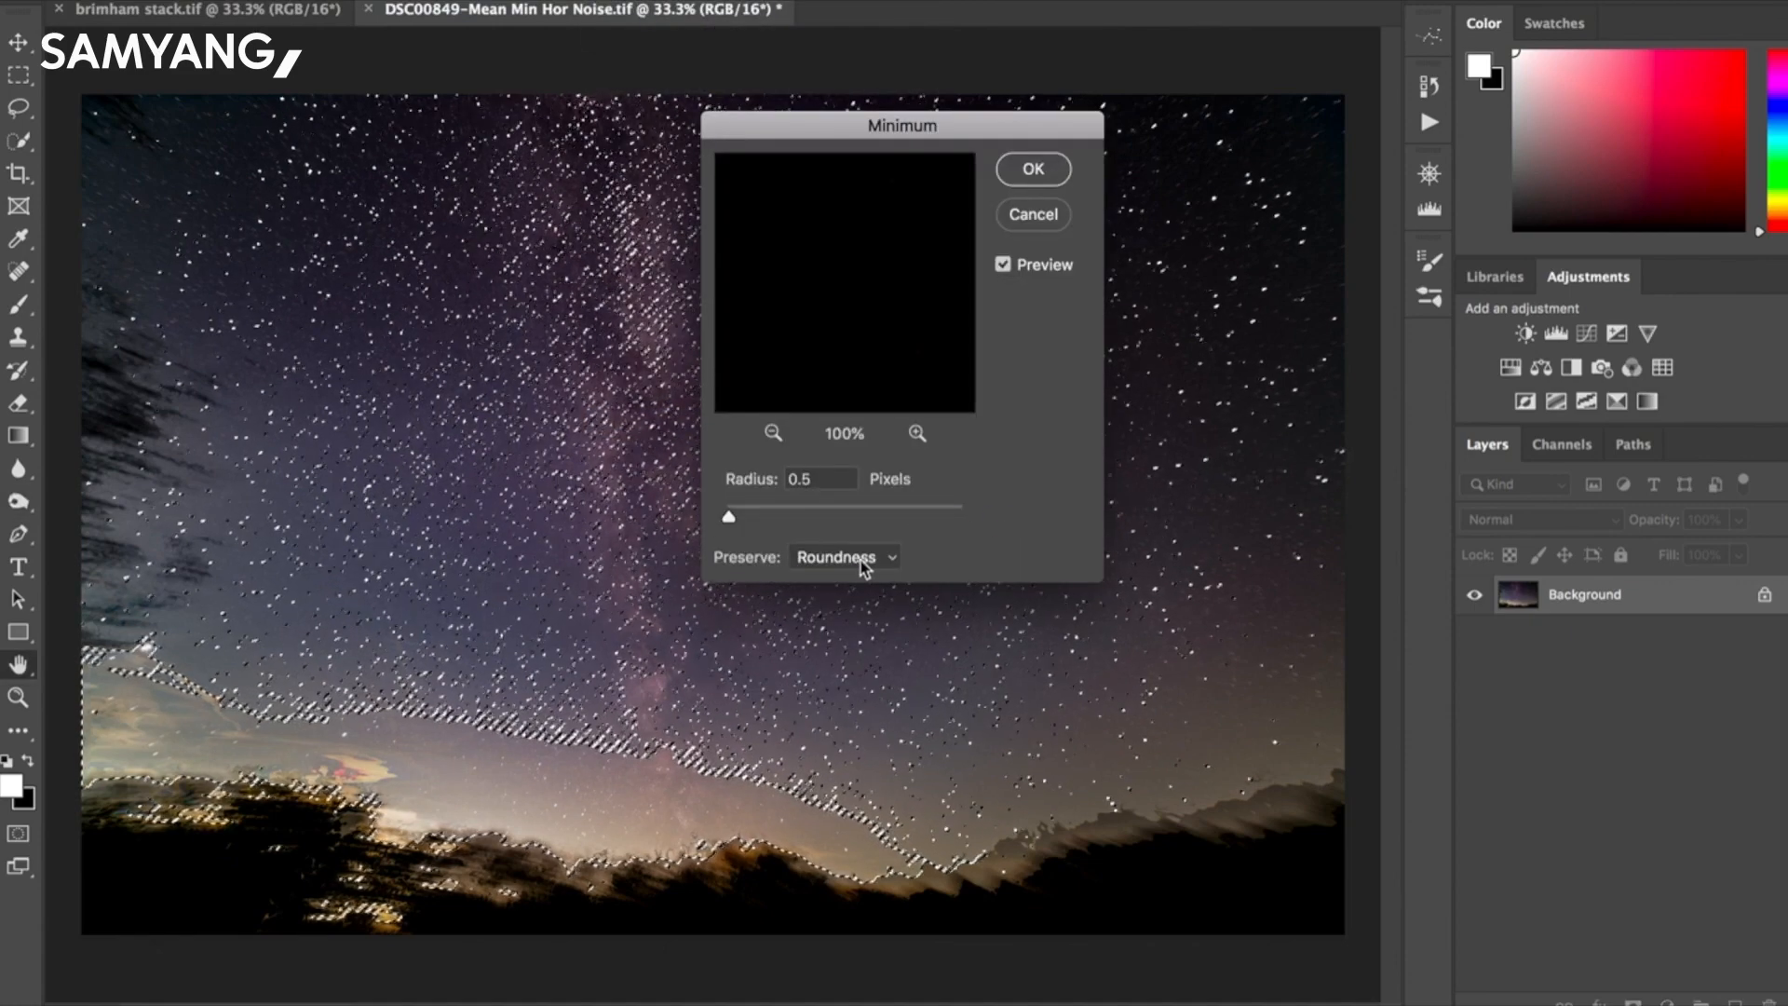
left_click(843, 558)
left_click(843, 558)
double_click(809, 484)
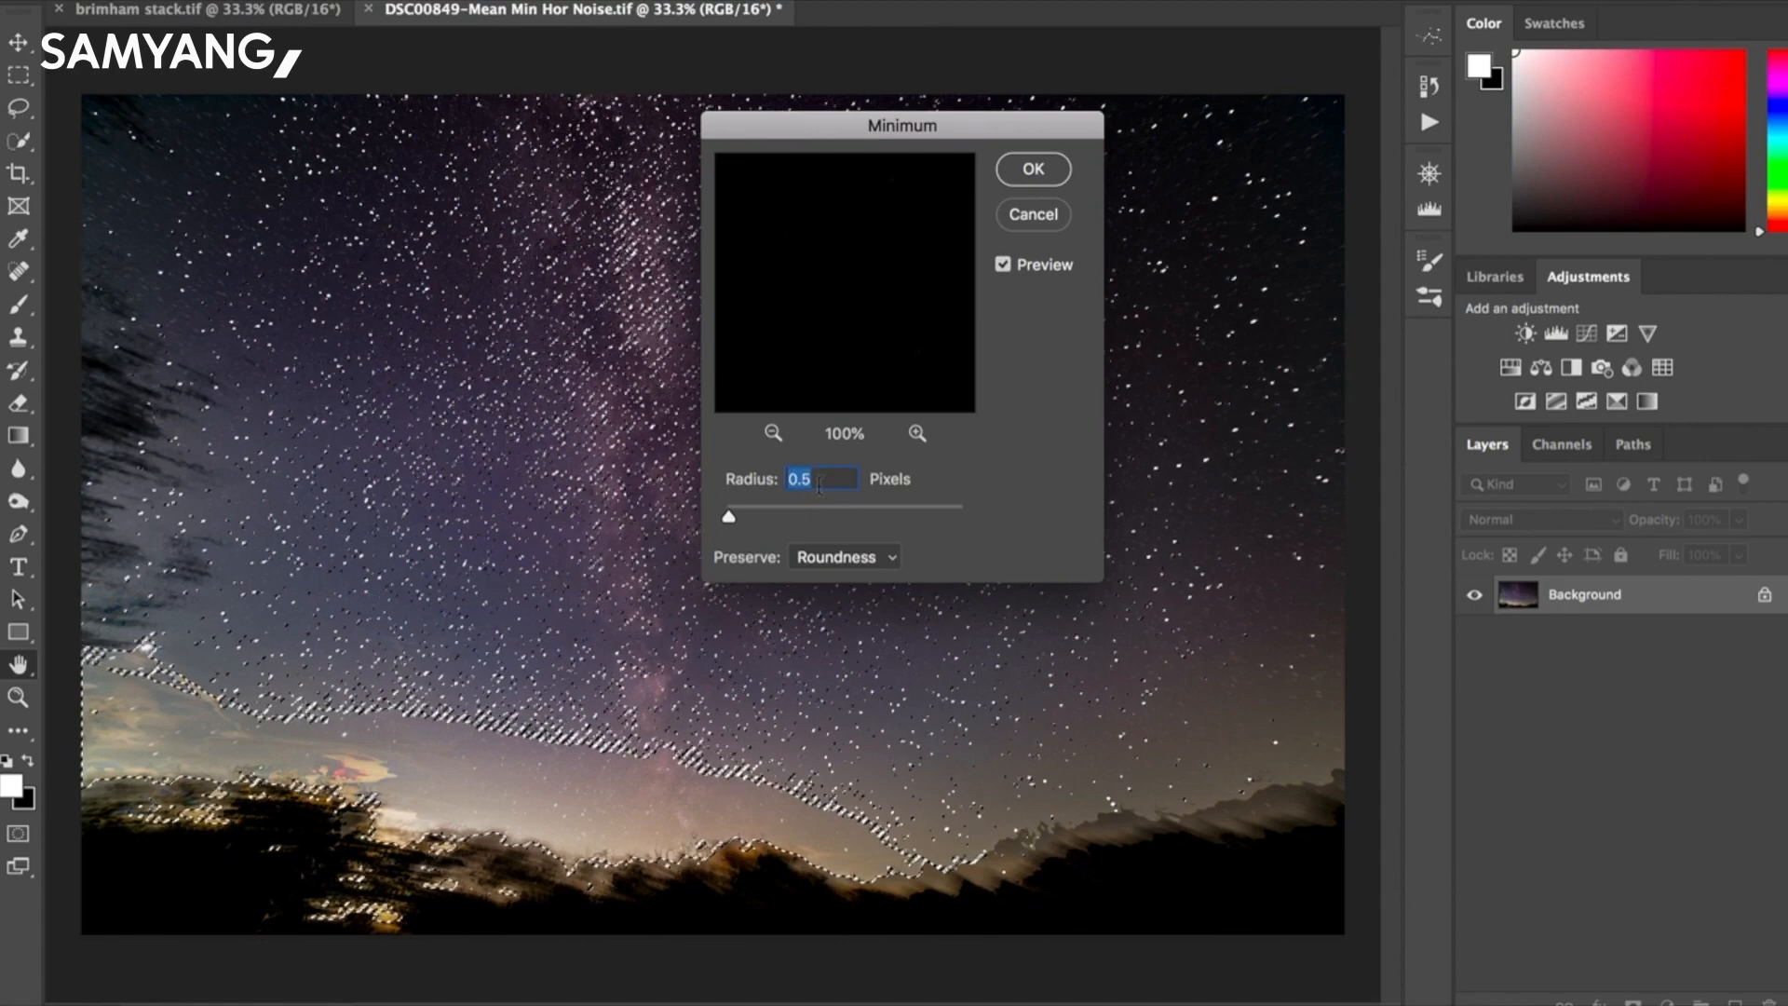
left_click(1036, 169)
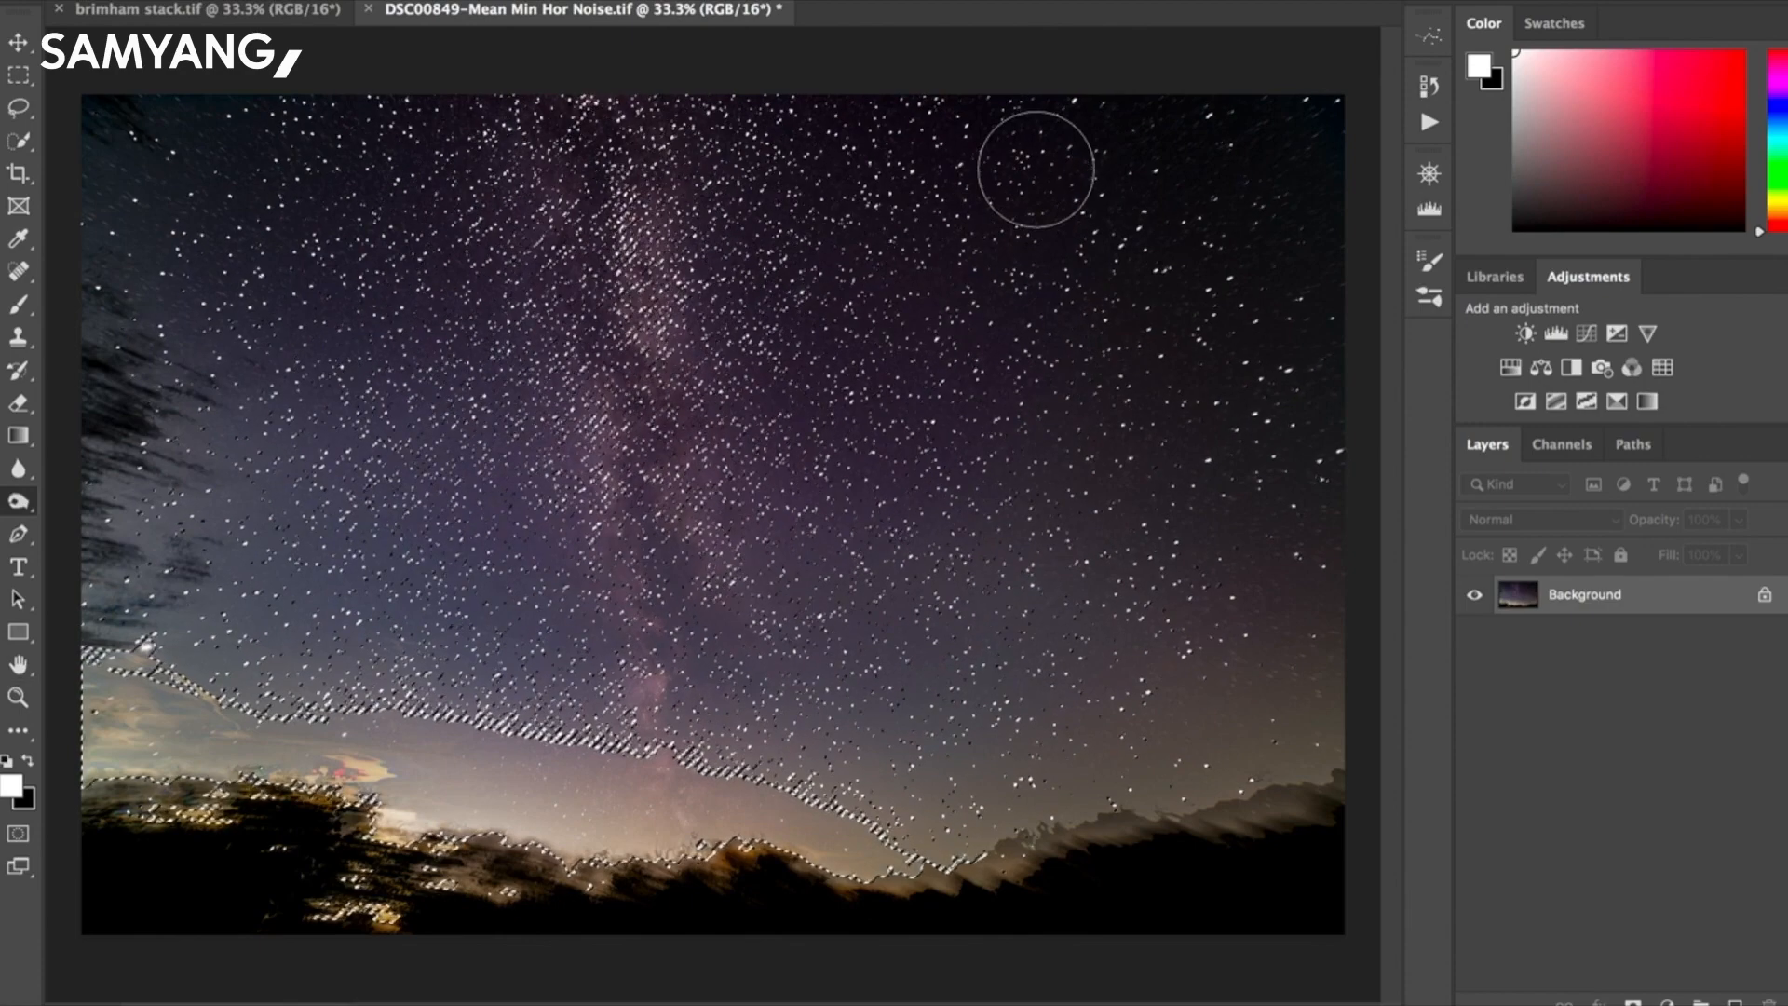
key("super+d")
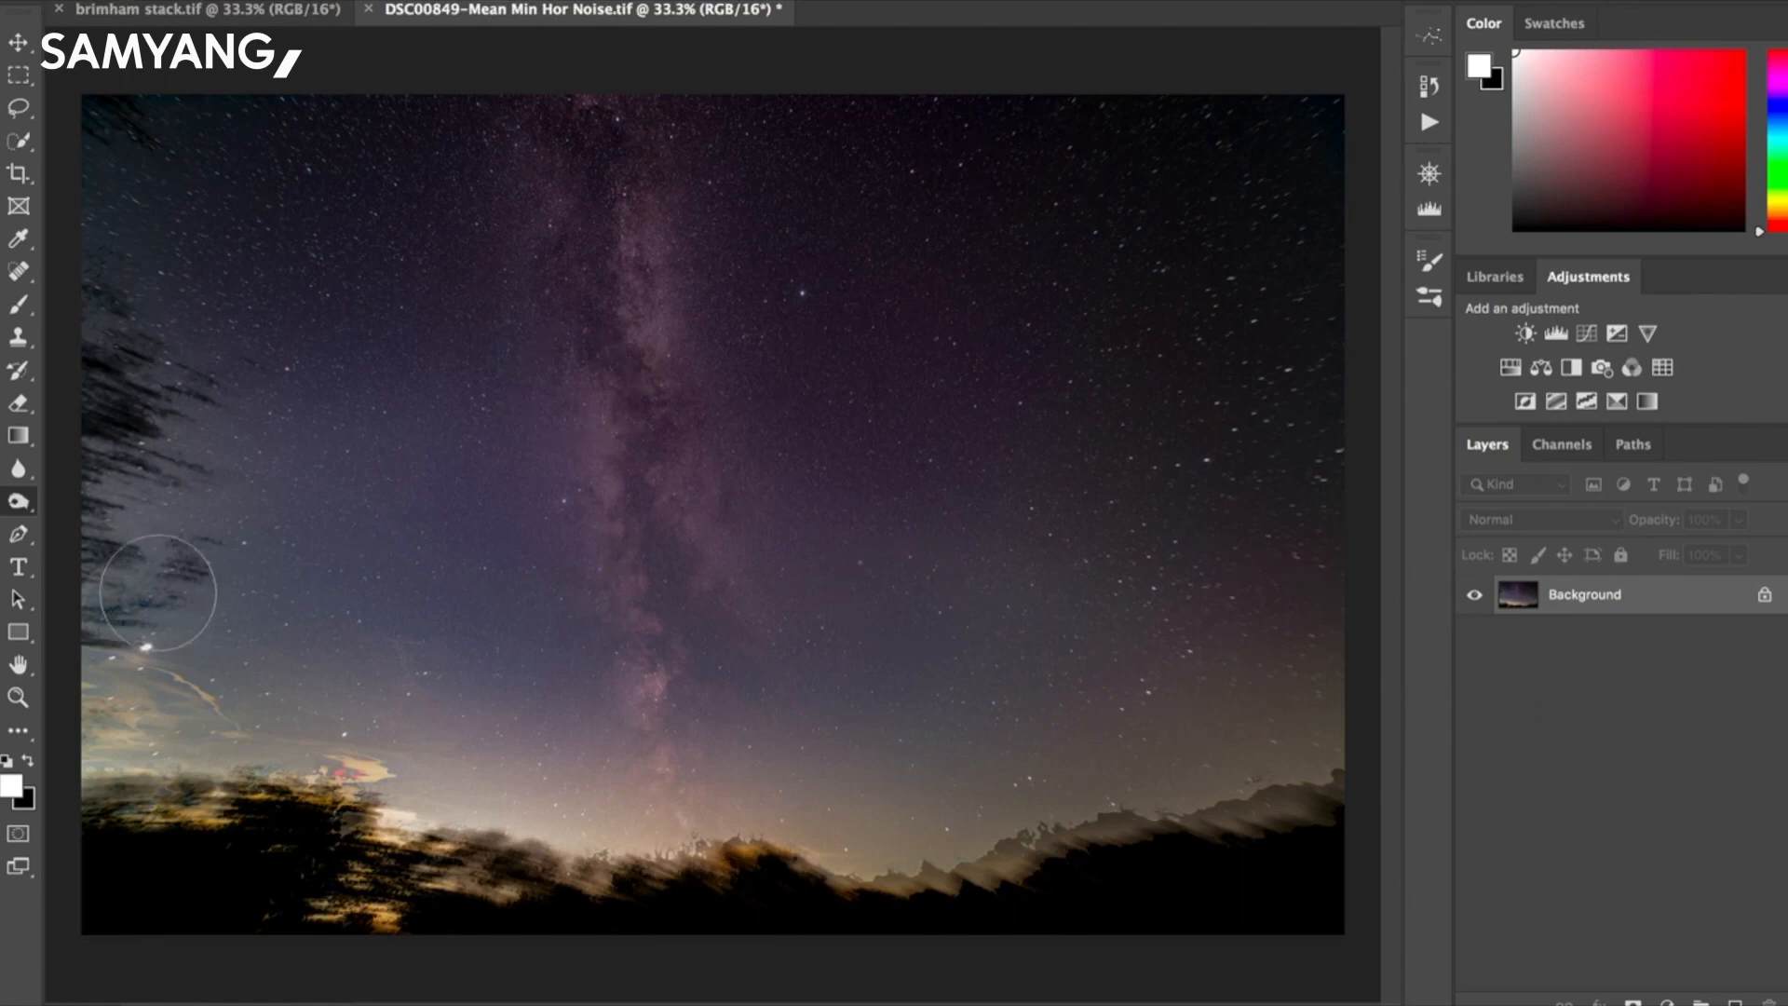
Brighten the Milky Way with the Dodge tool and intensify its colour with the Sponge tool.
left_click_drag(18, 500, 60, 498)
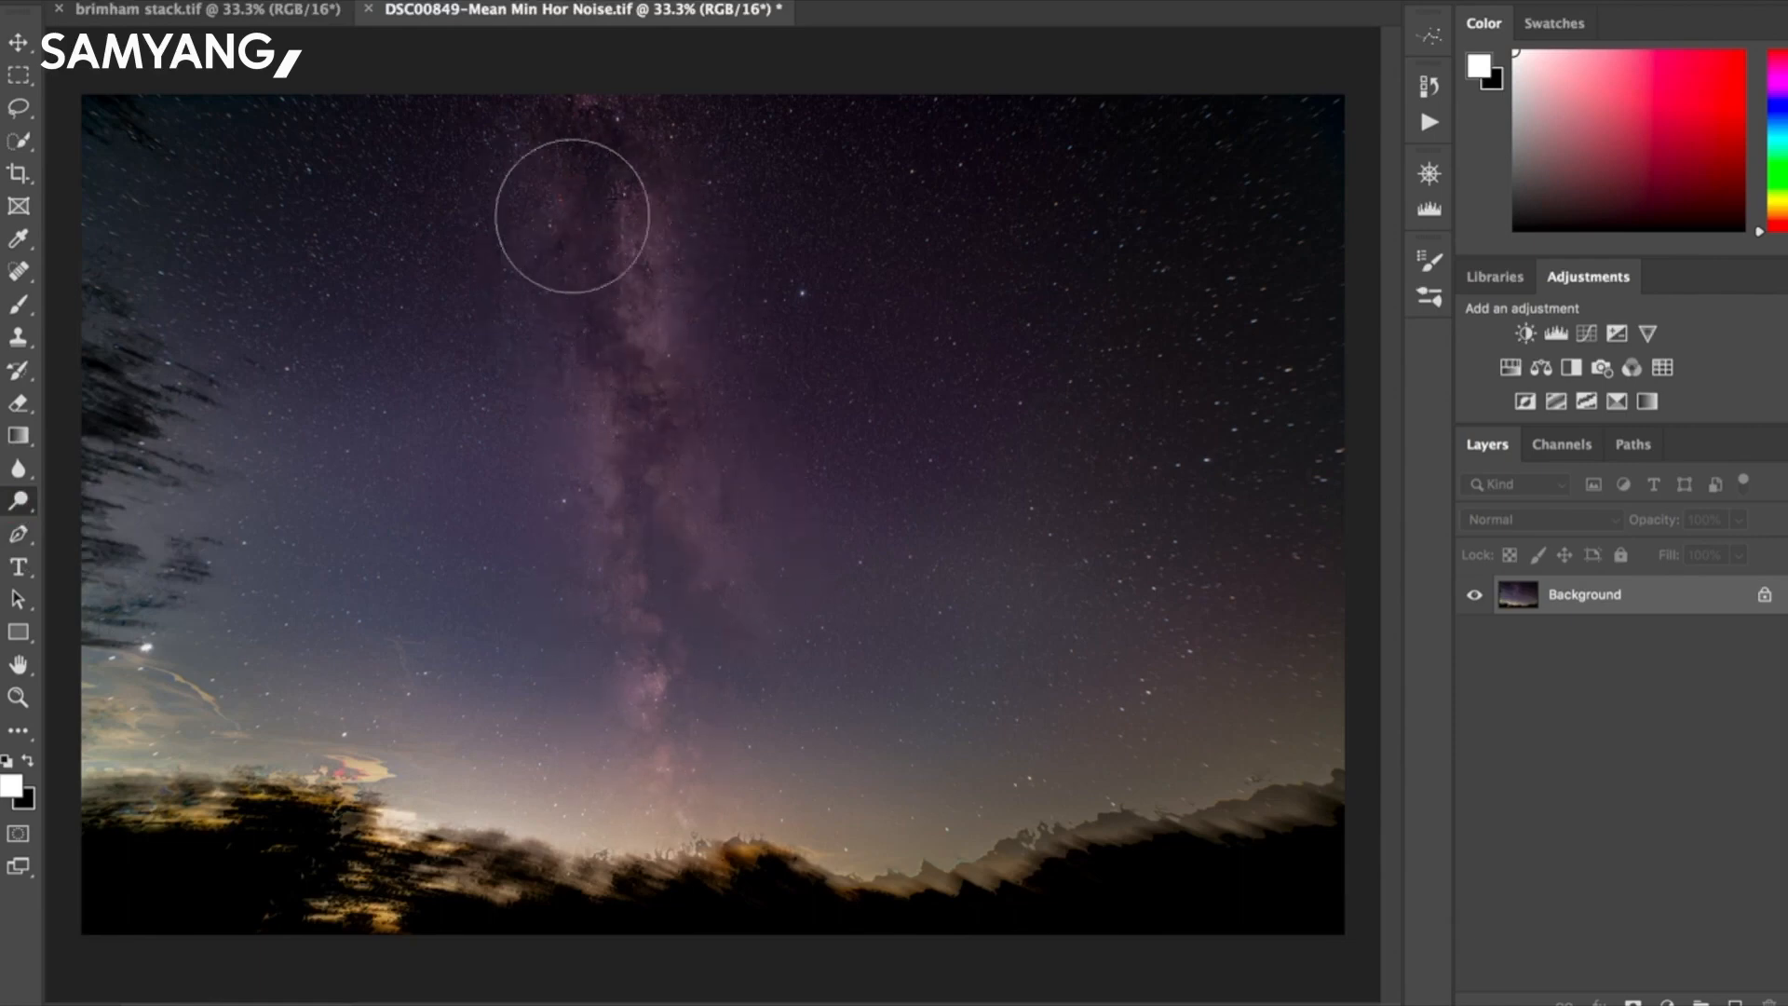
left_click(25, 495)
left_click(112, 540)
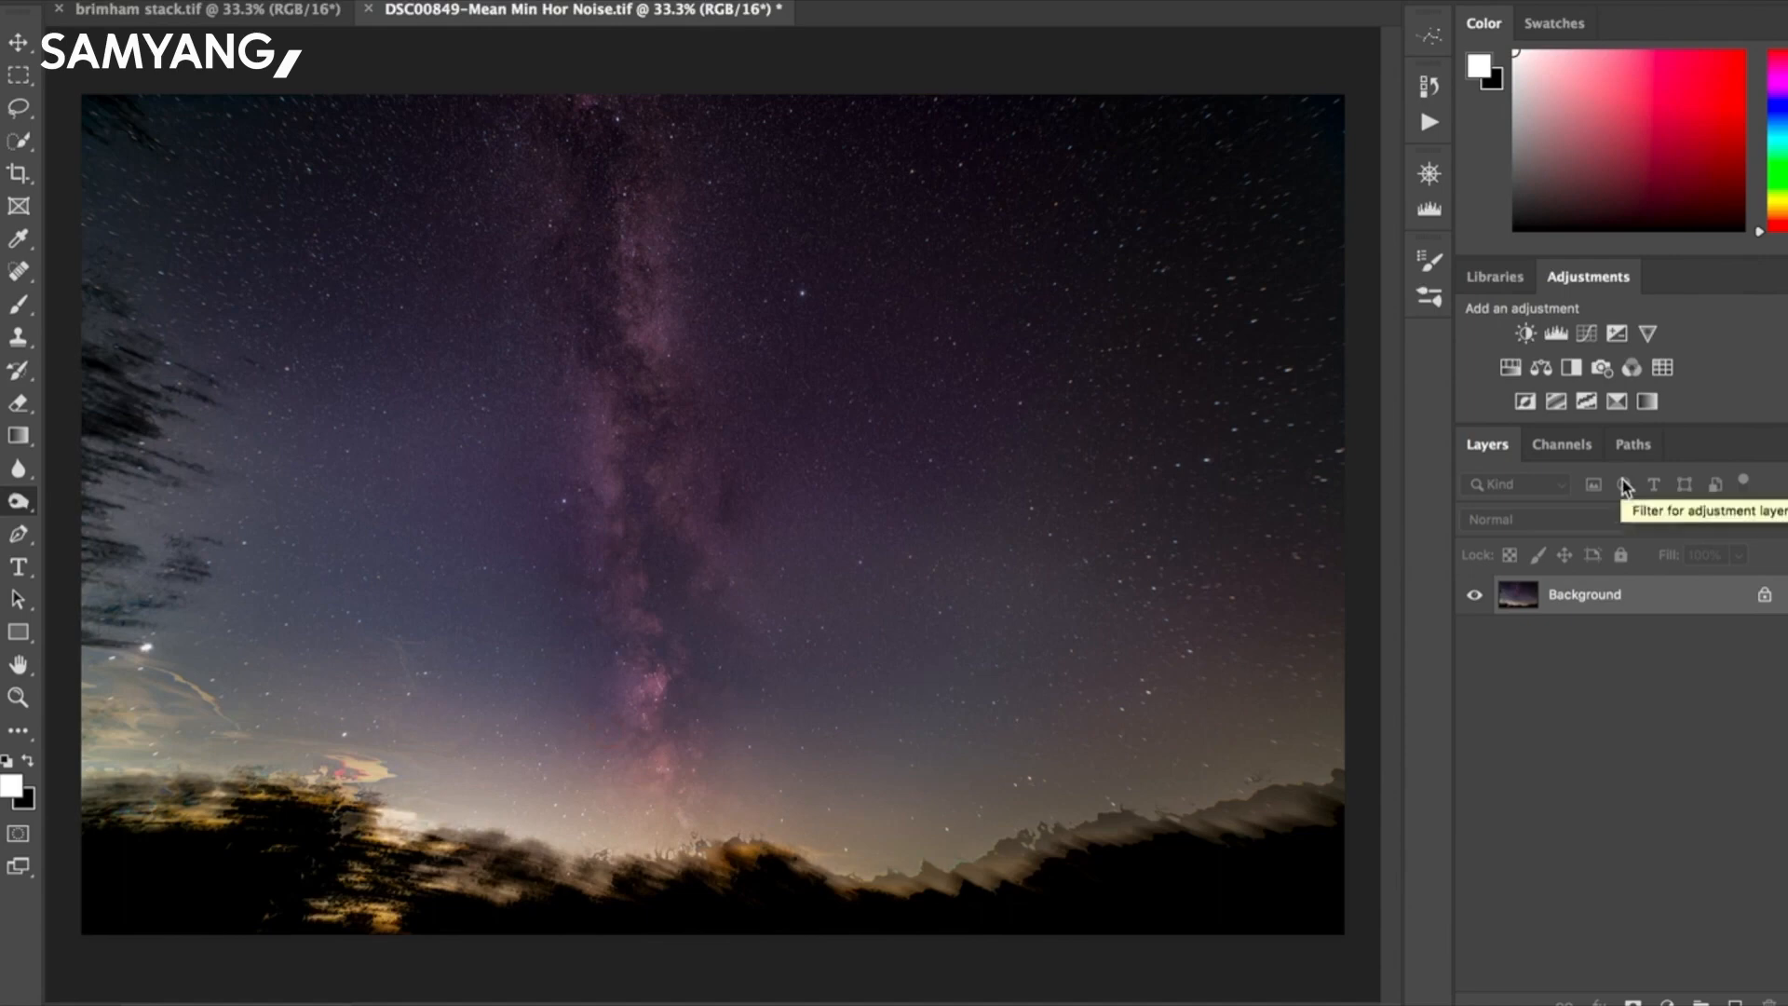
Open the Camera Raw Filter and set Highlights to -48 and Whites to +33.
left_click(871, 1)
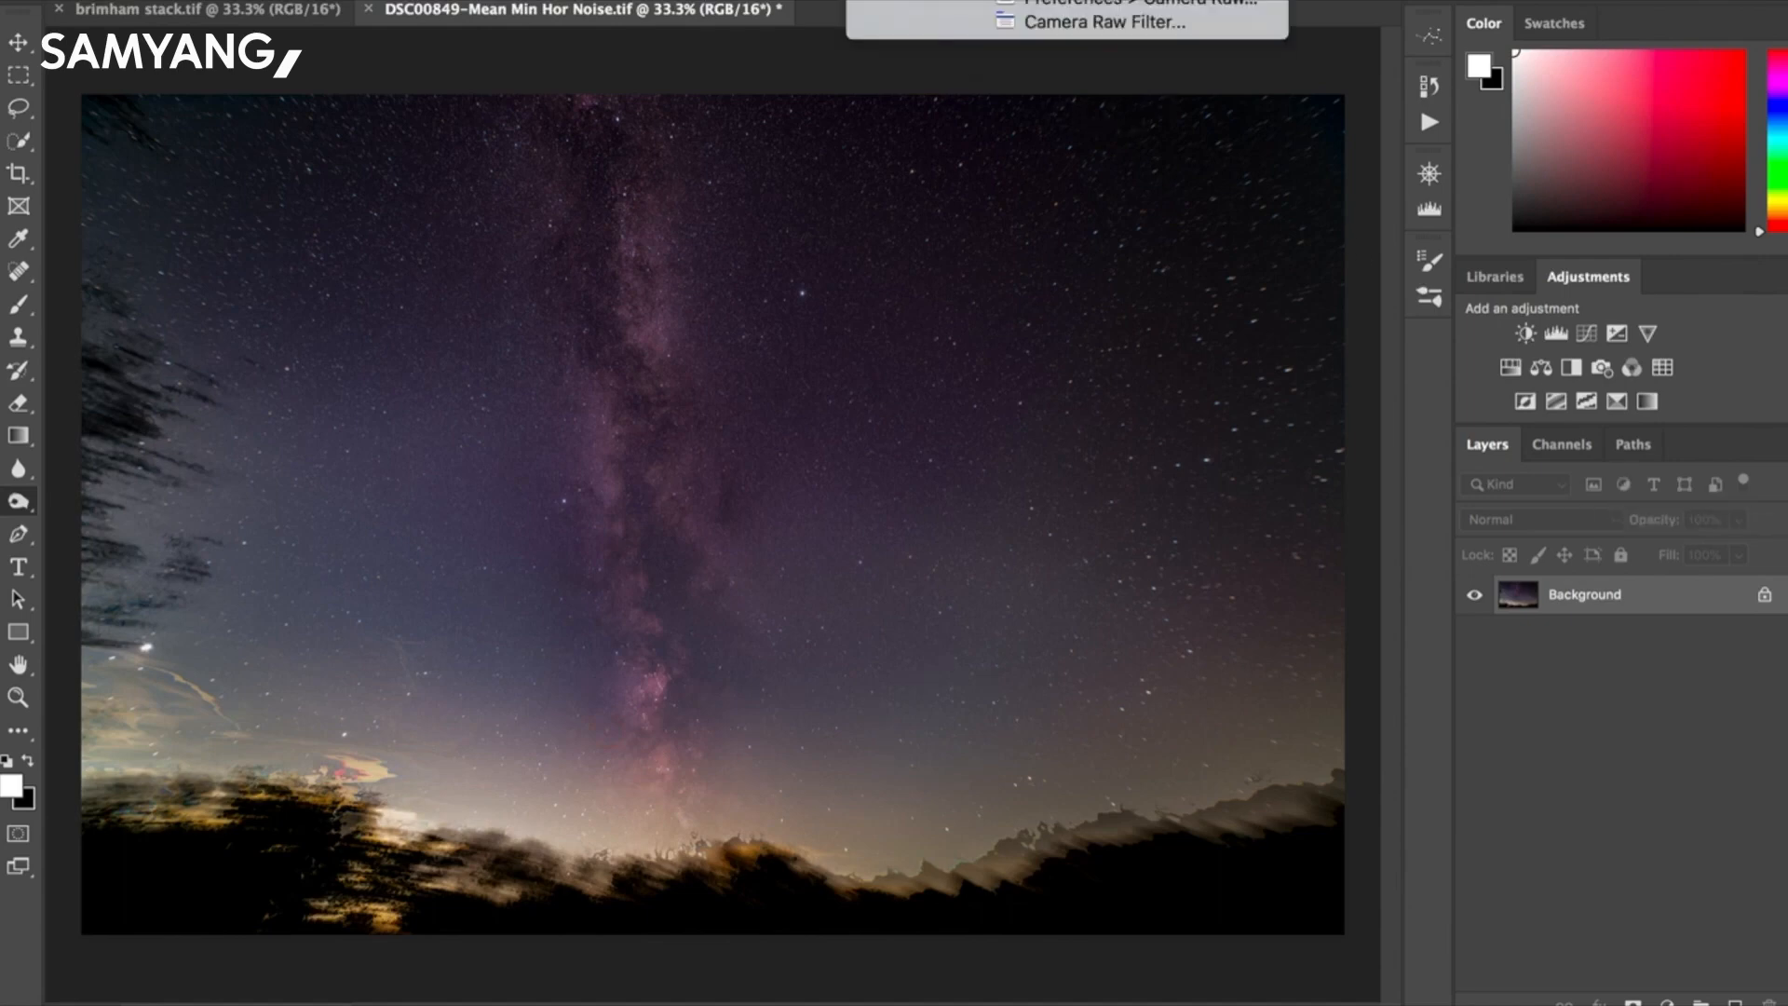
left_click(1071, 20)
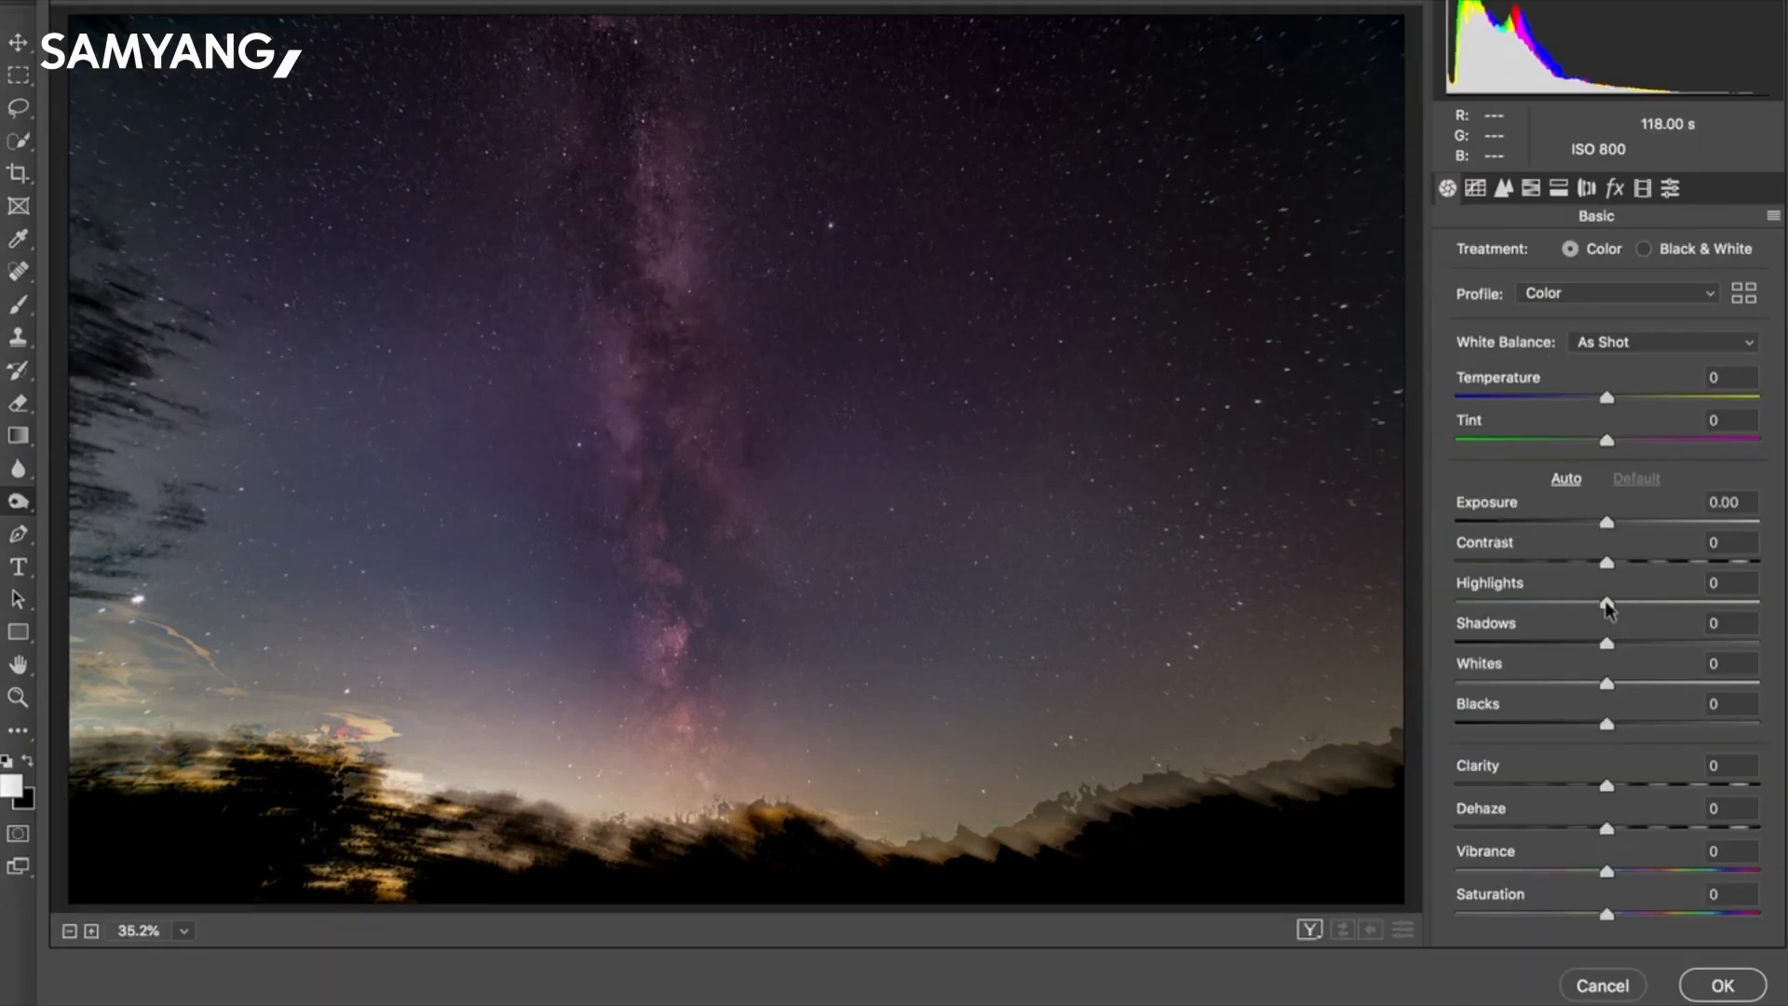
left_click_drag(1609, 608, 1546, 616)
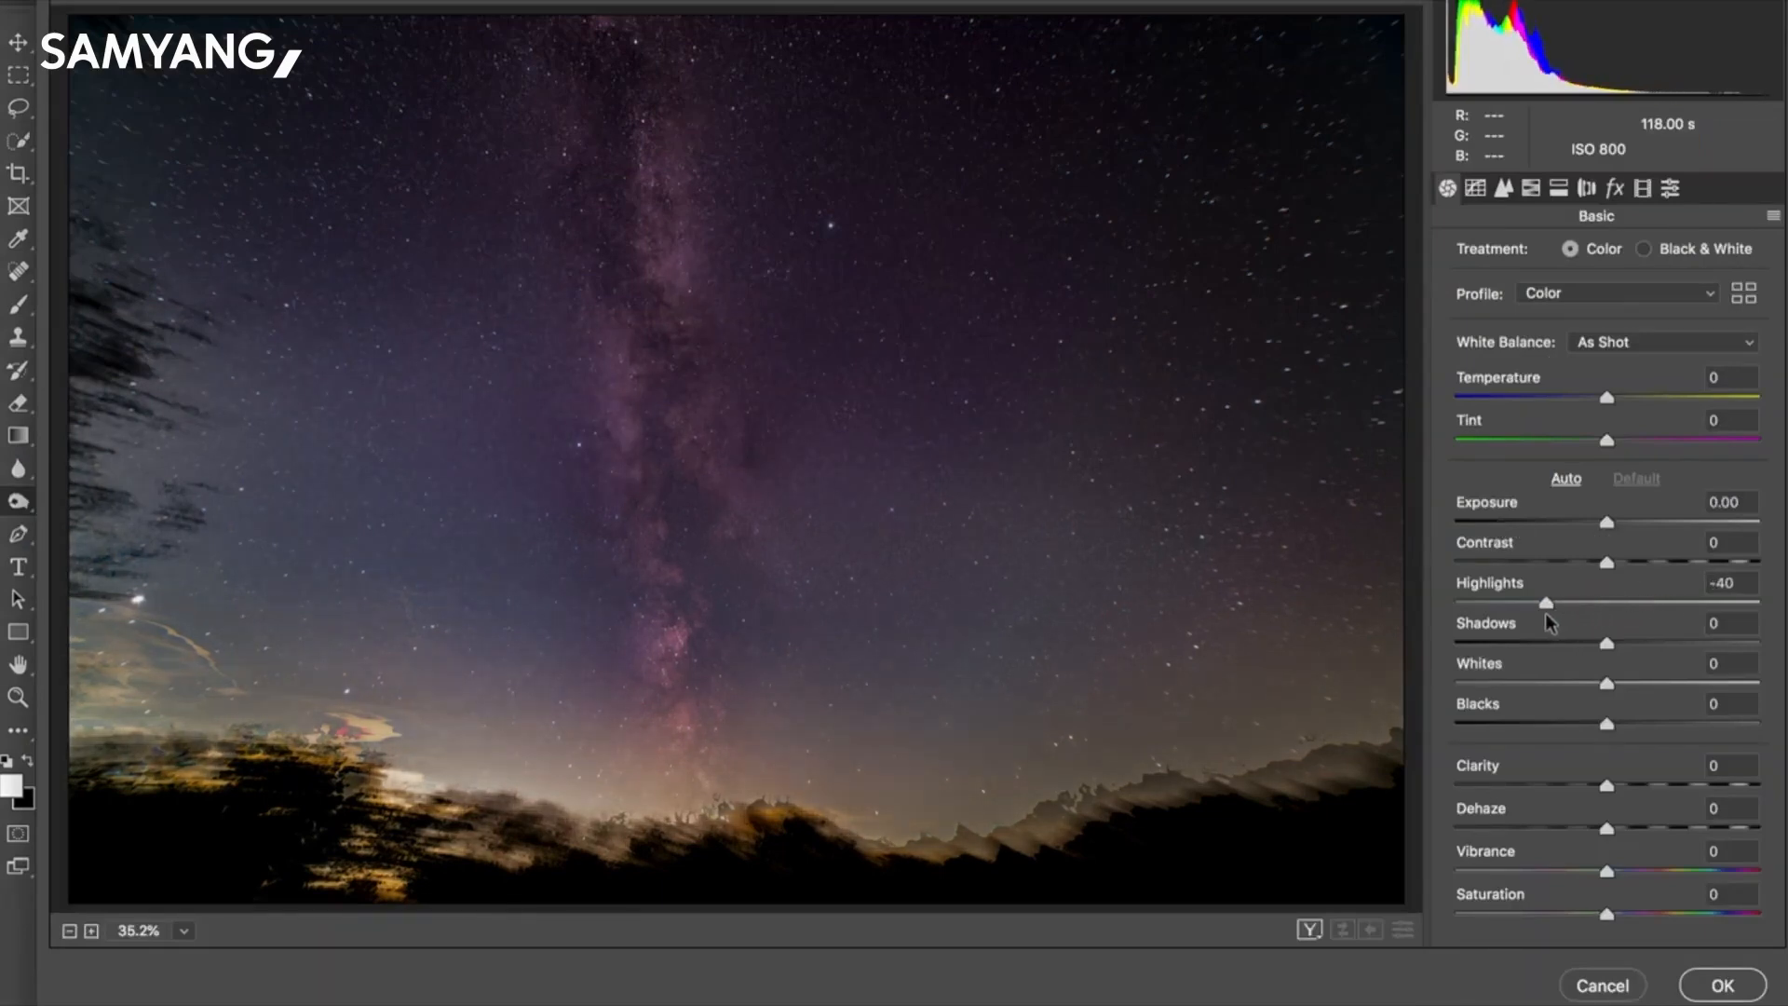
left_click_drag(1607, 684, 1658, 685)
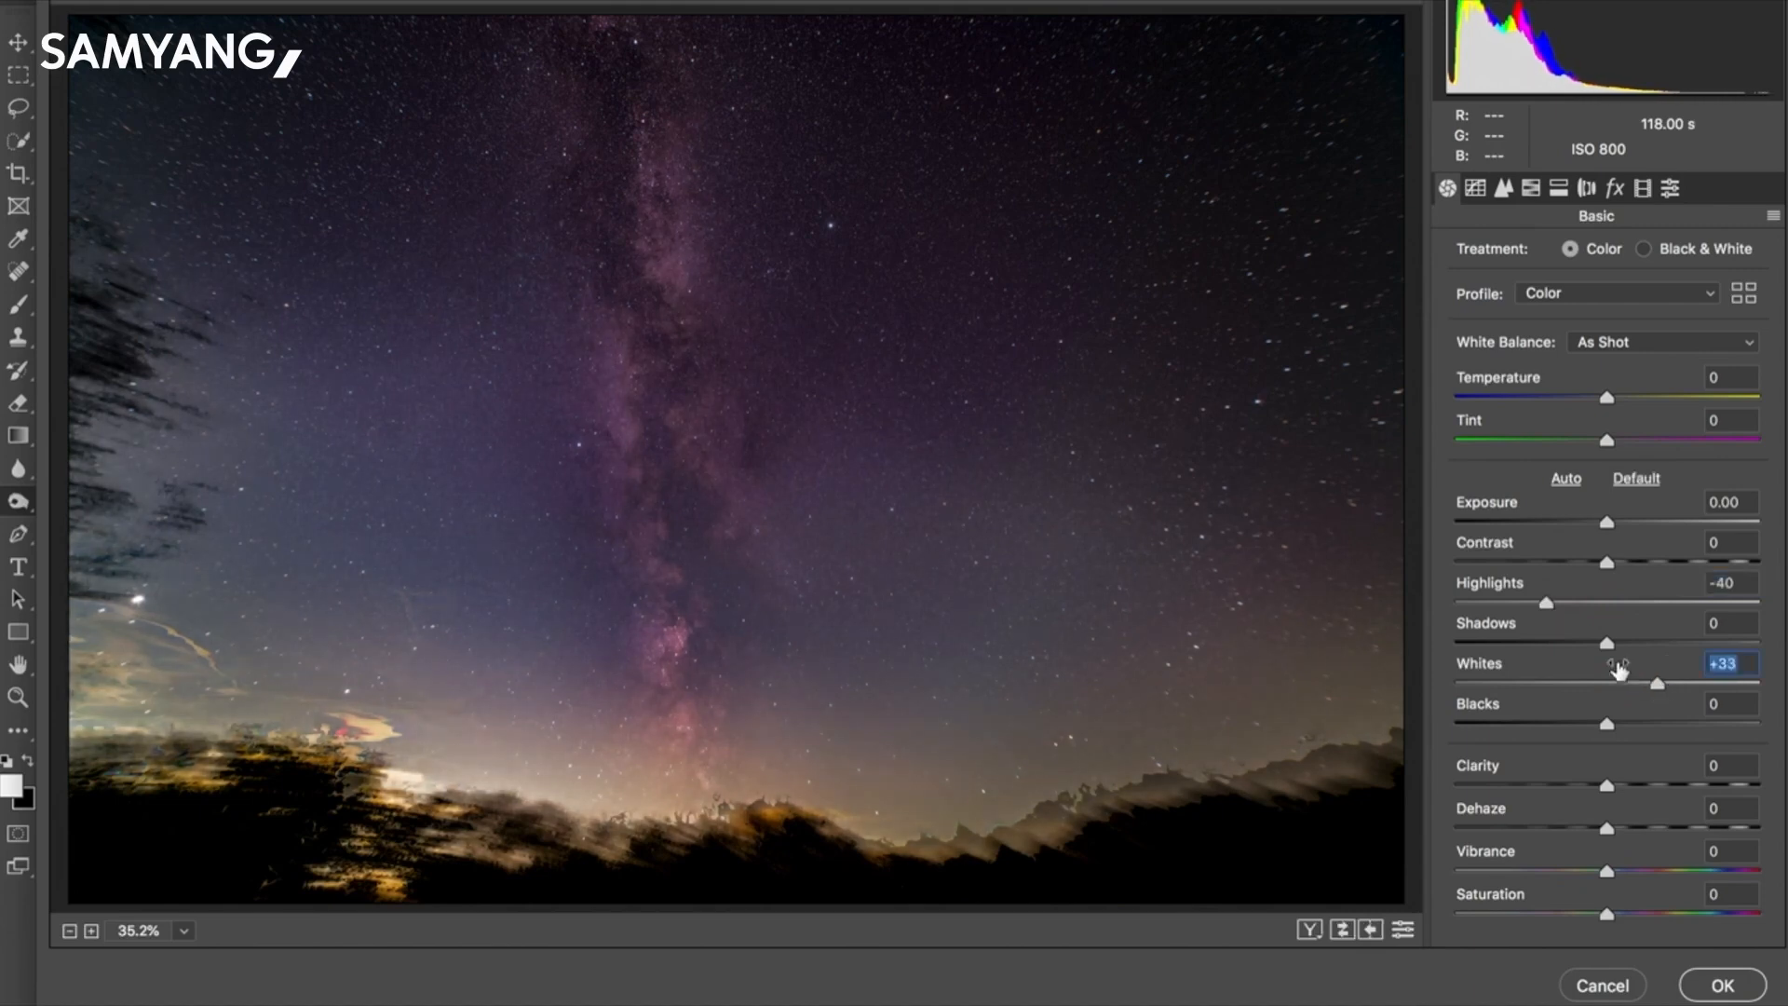
left_click_drag(1558, 606, 1537, 606)
Set Clarity to +16, Contrast to +8, Blacks to +18 and Exposure to +0.15, and apply the Camera Raw adjustments.
left_click_drag(1610, 791, 1630, 784)
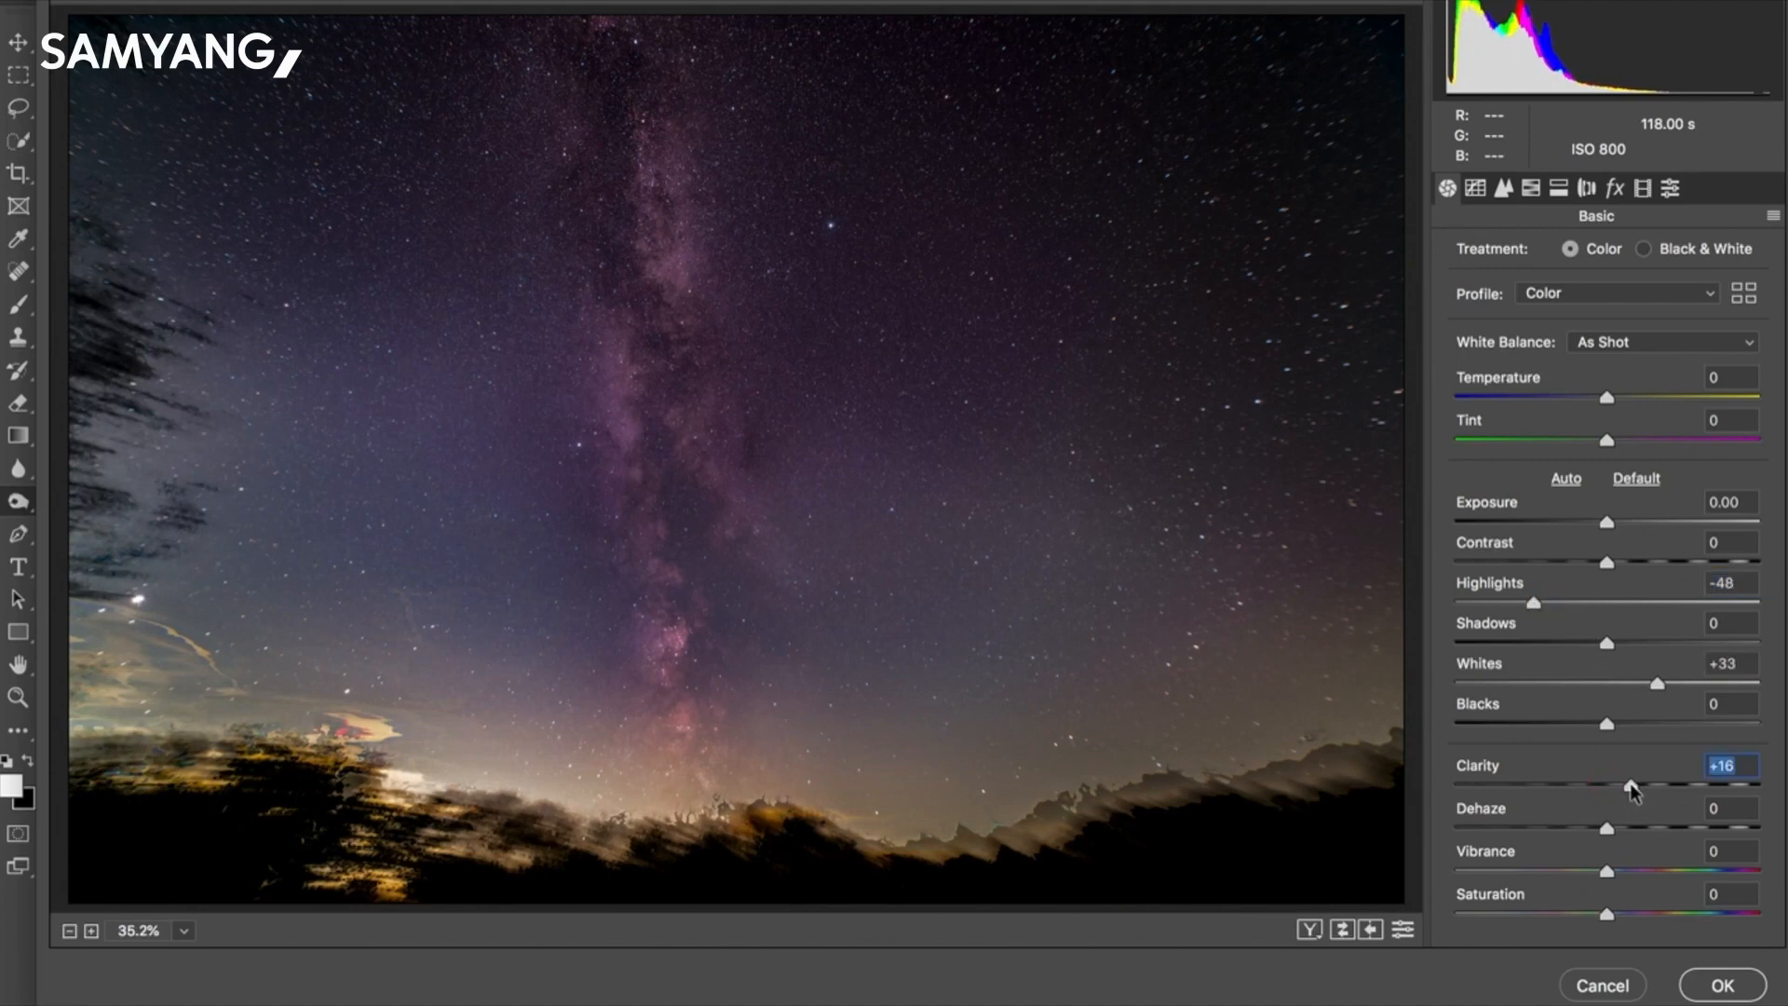
left_click_drag(1609, 569, 1619, 564)
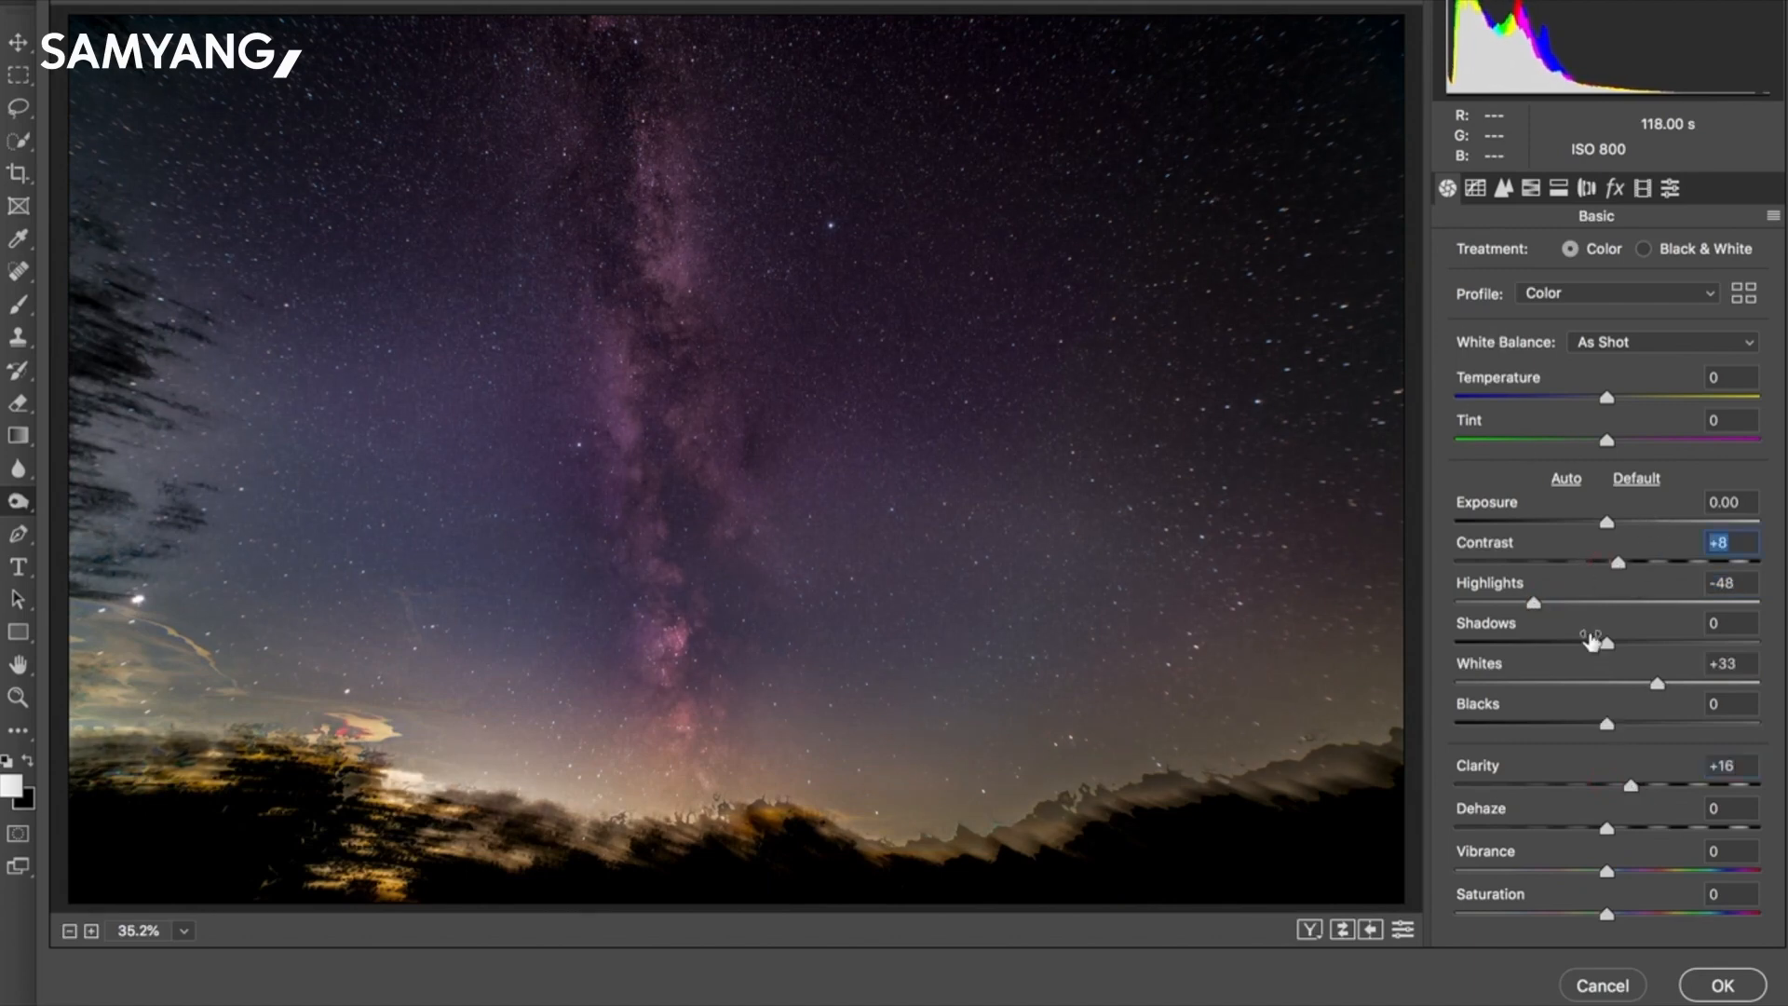
left_click_drag(1607, 723, 1634, 724)
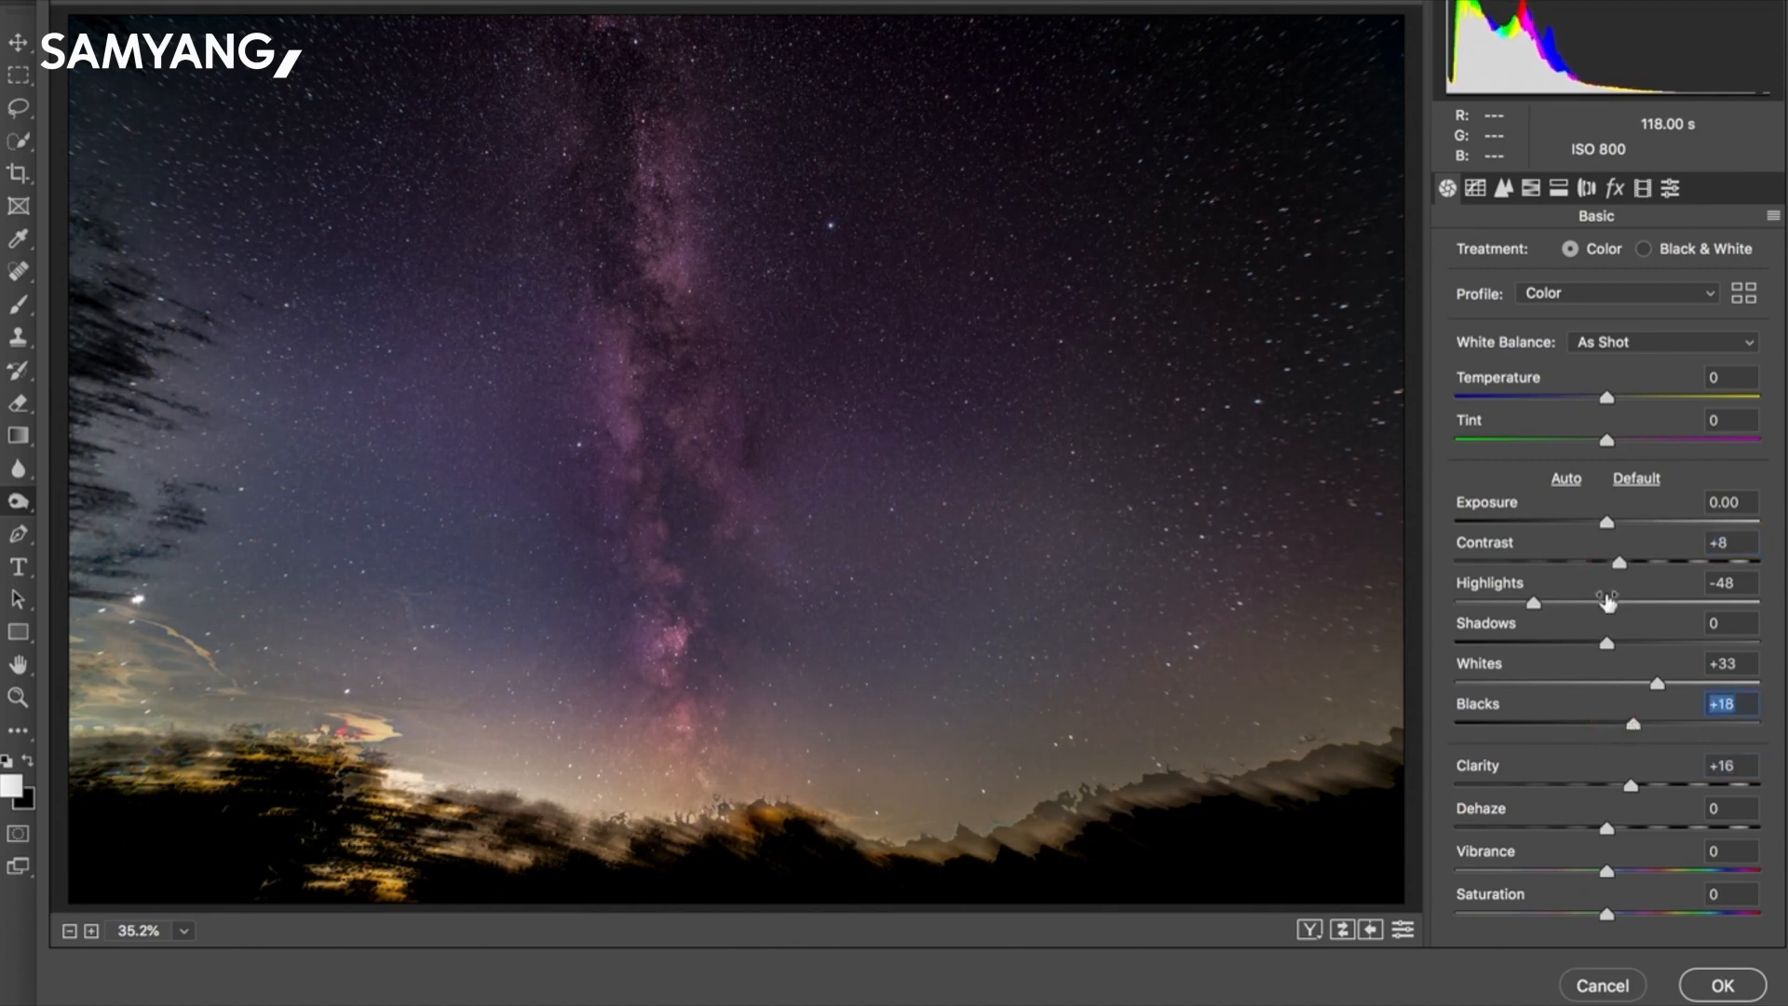
left_click_drag(1608, 522, 1611, 522)
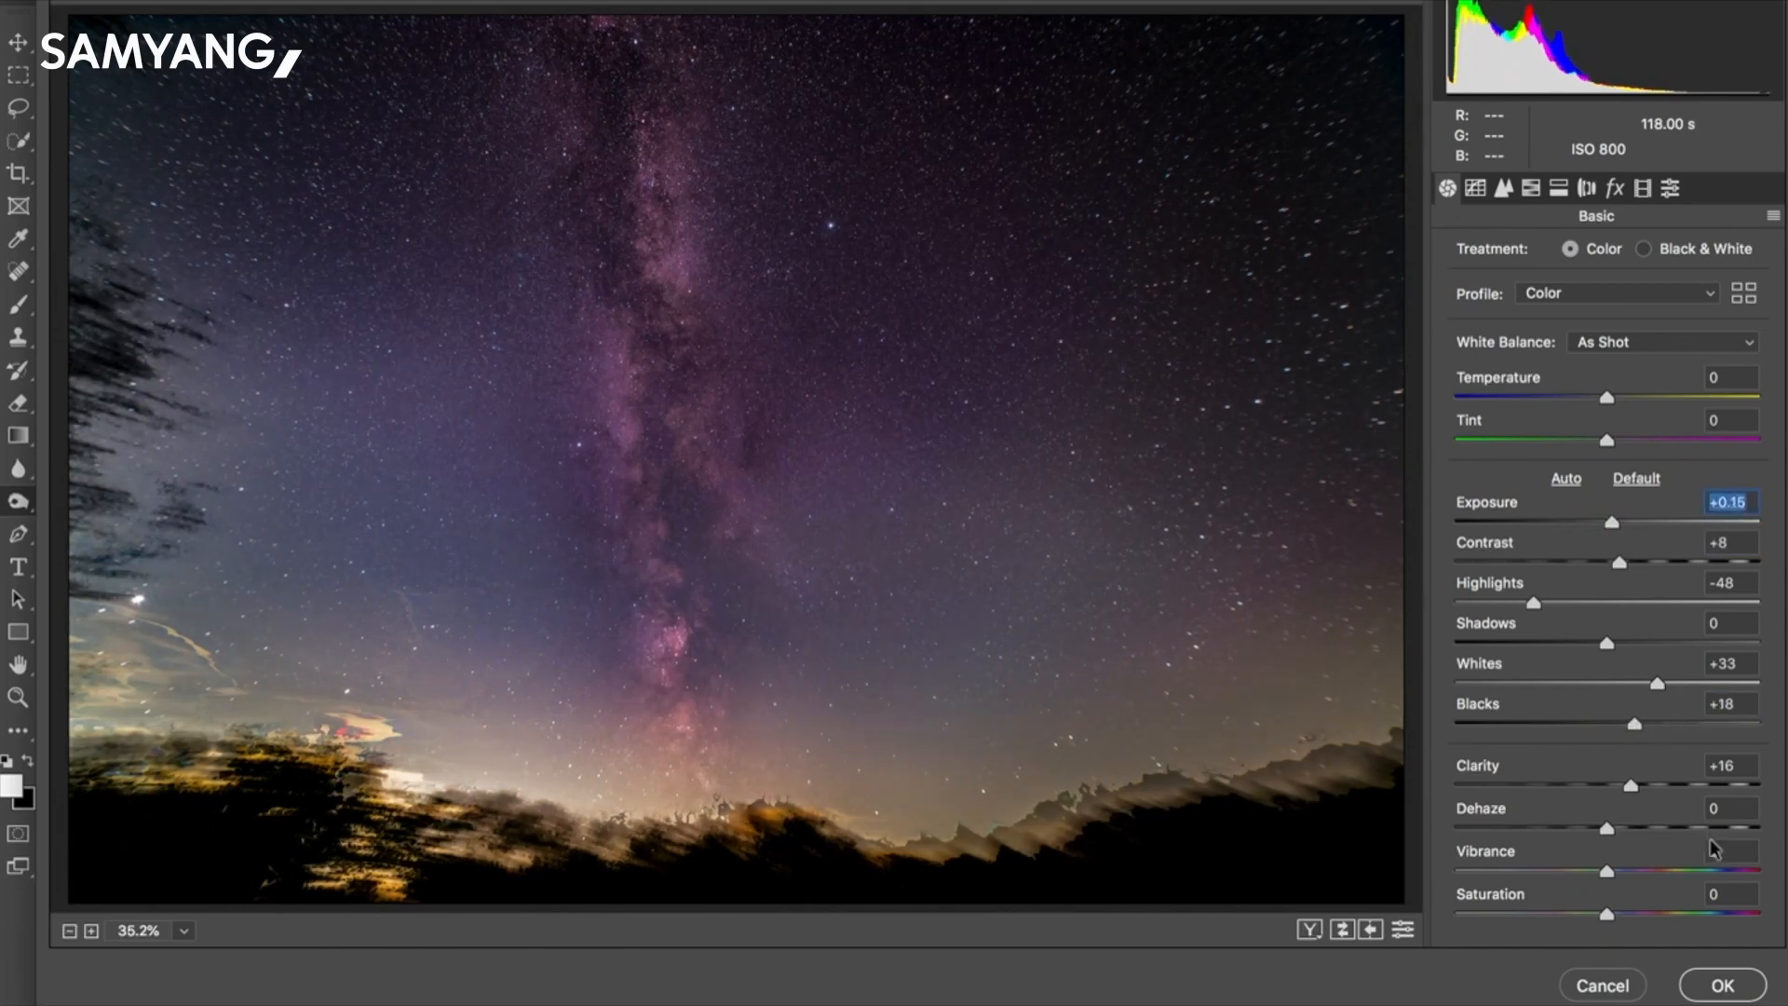
left_click(1724, 987)
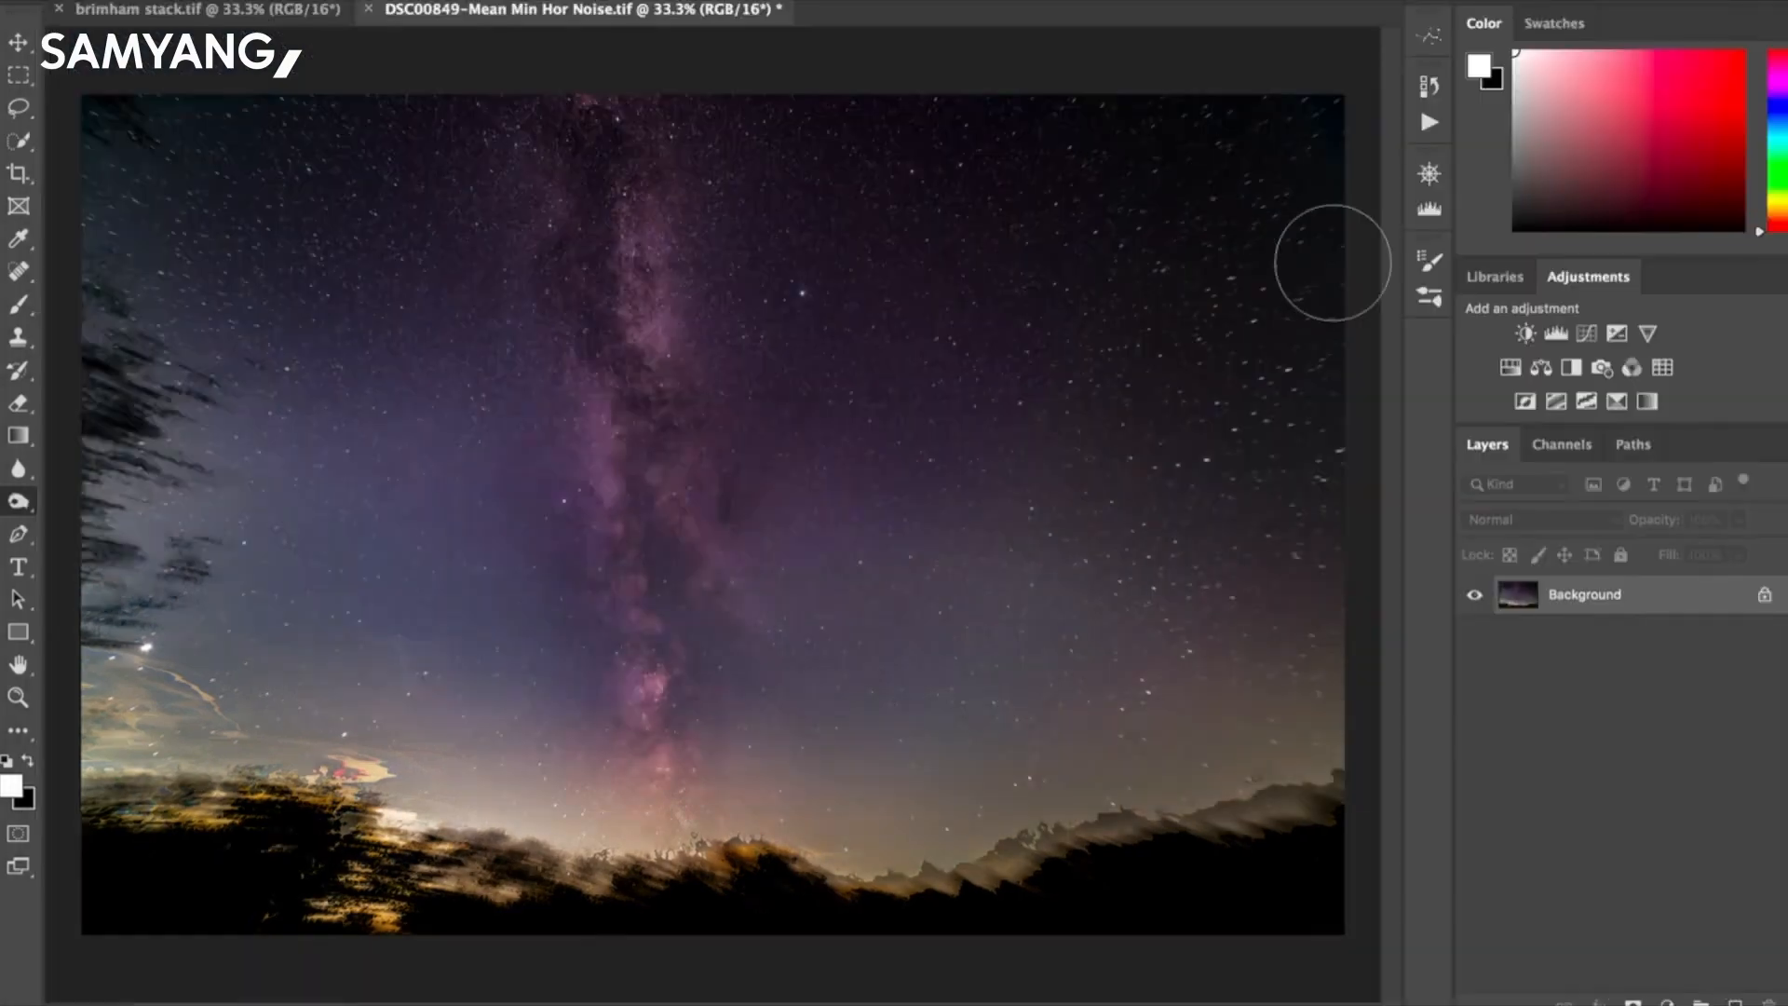
Compare the sky in brimham stack.tif with the reworked DSC00849-Mean Min Hor Noise.tif.
left_click(177, 13)
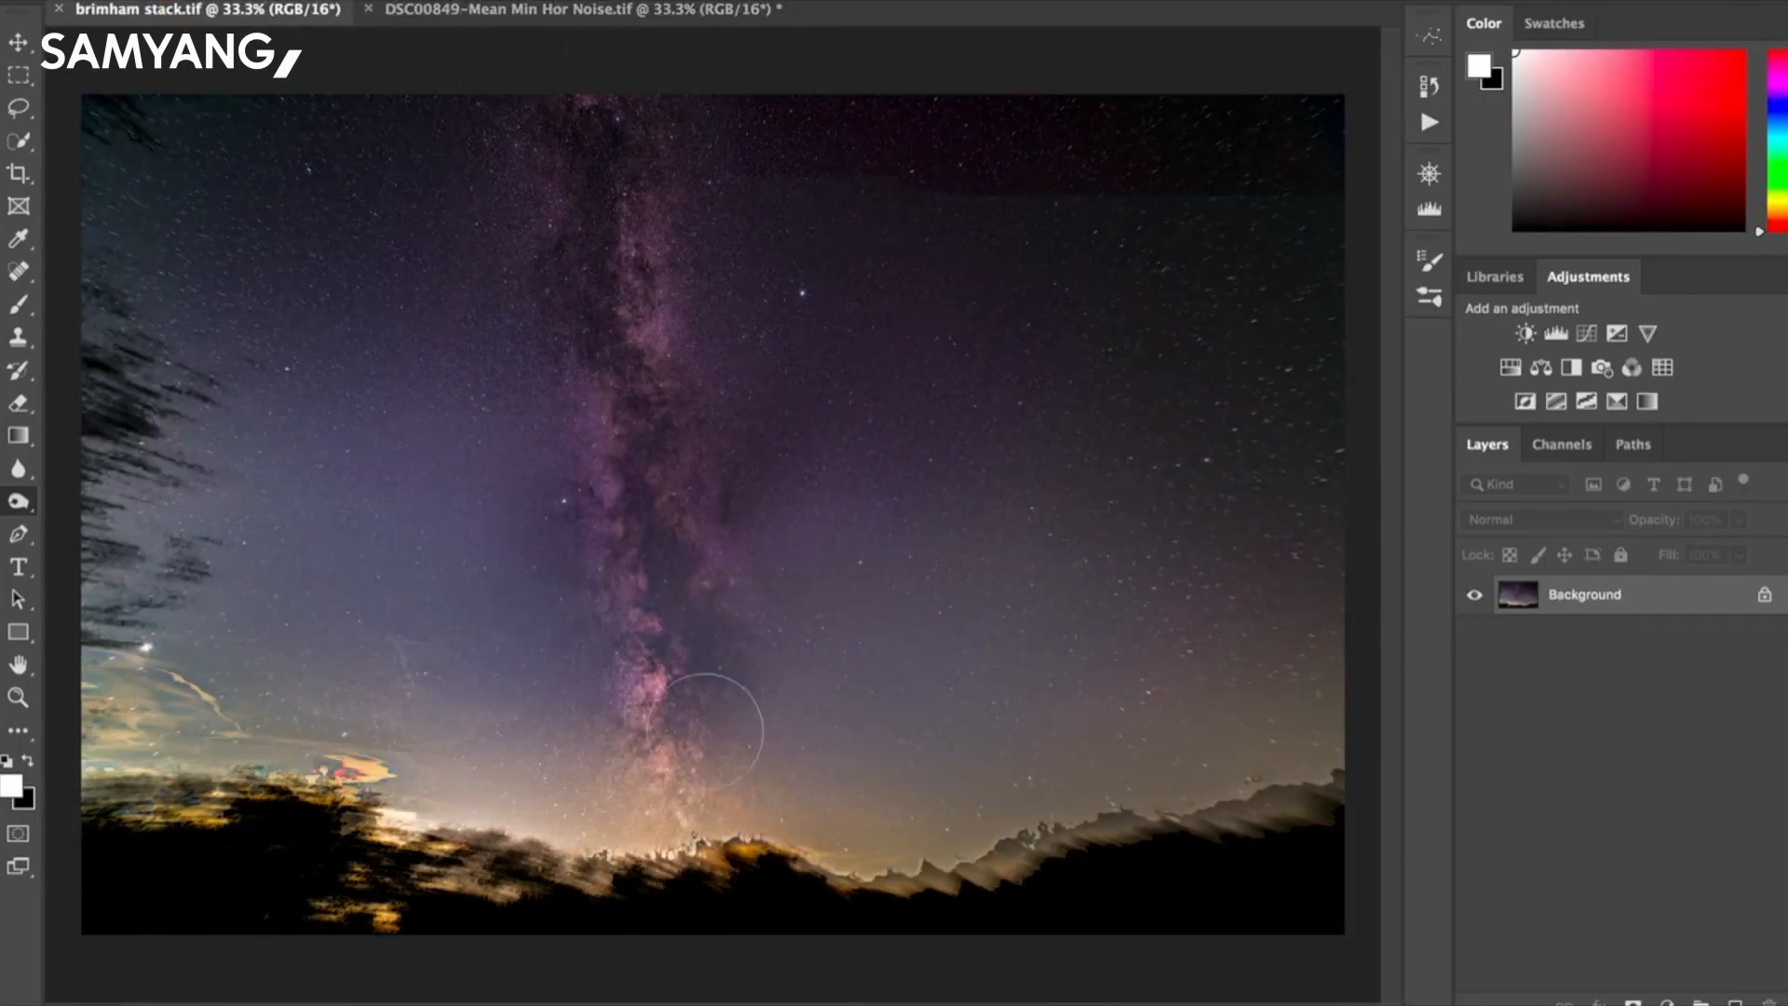
left_click(624, 10)
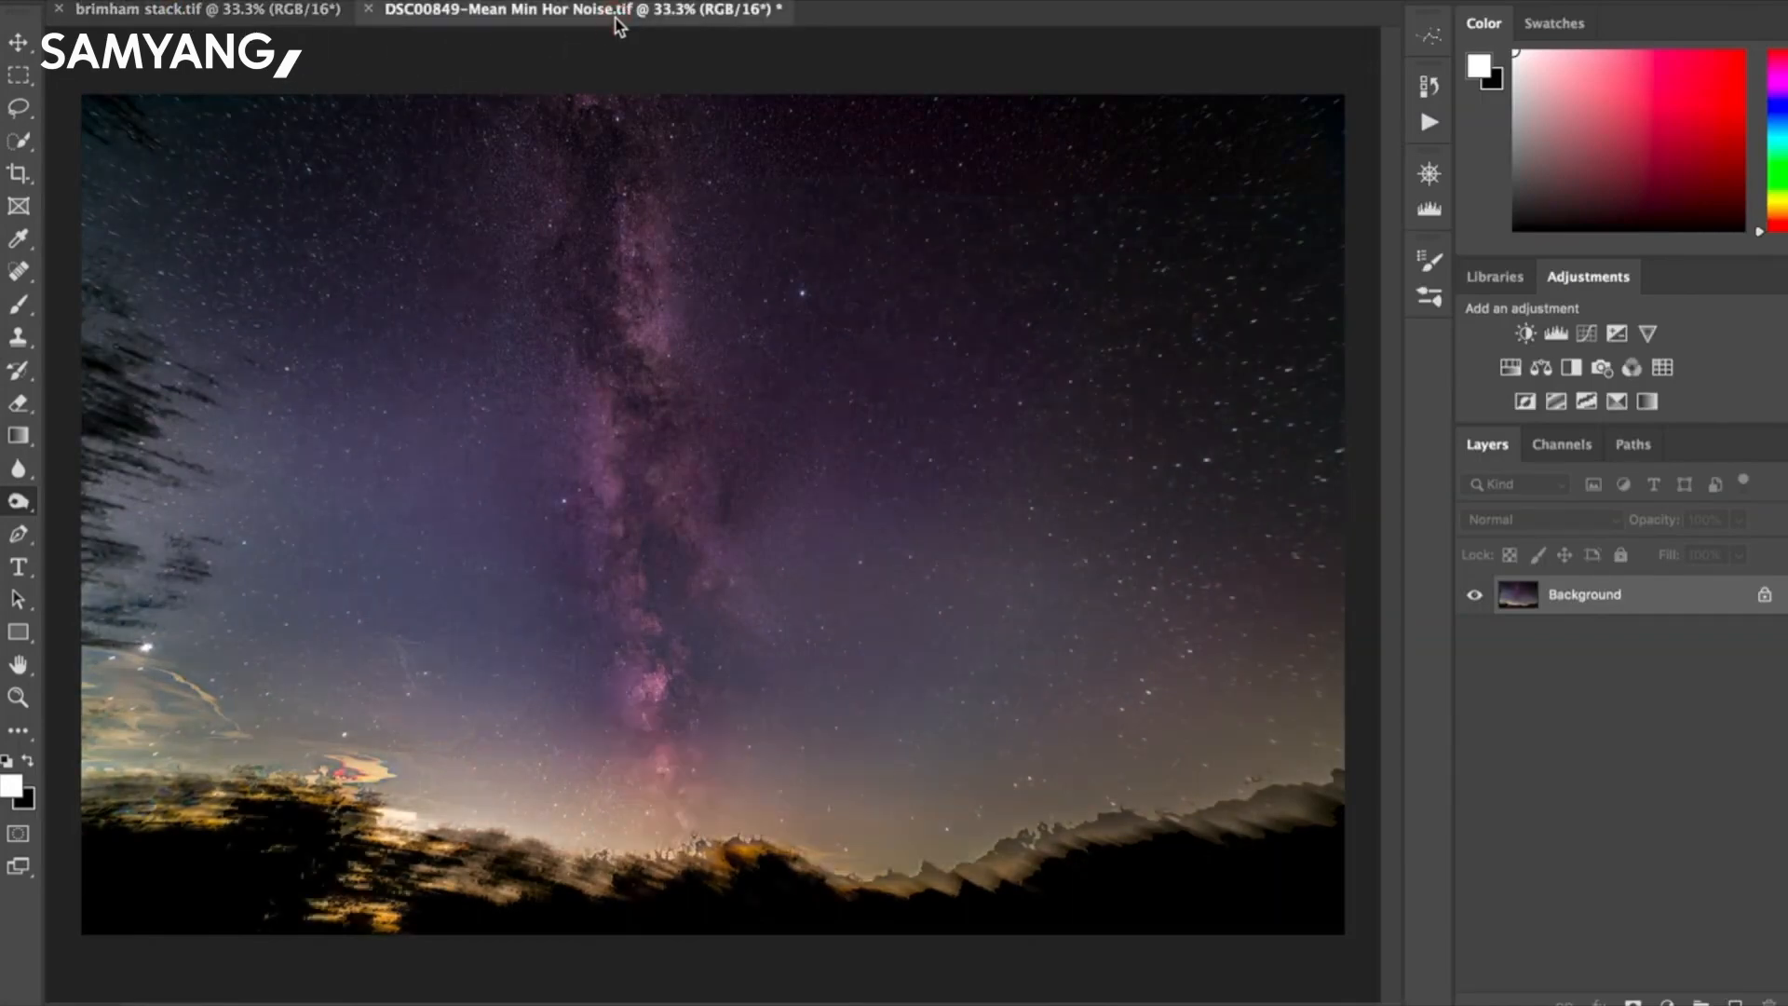
left_click(186, 13)
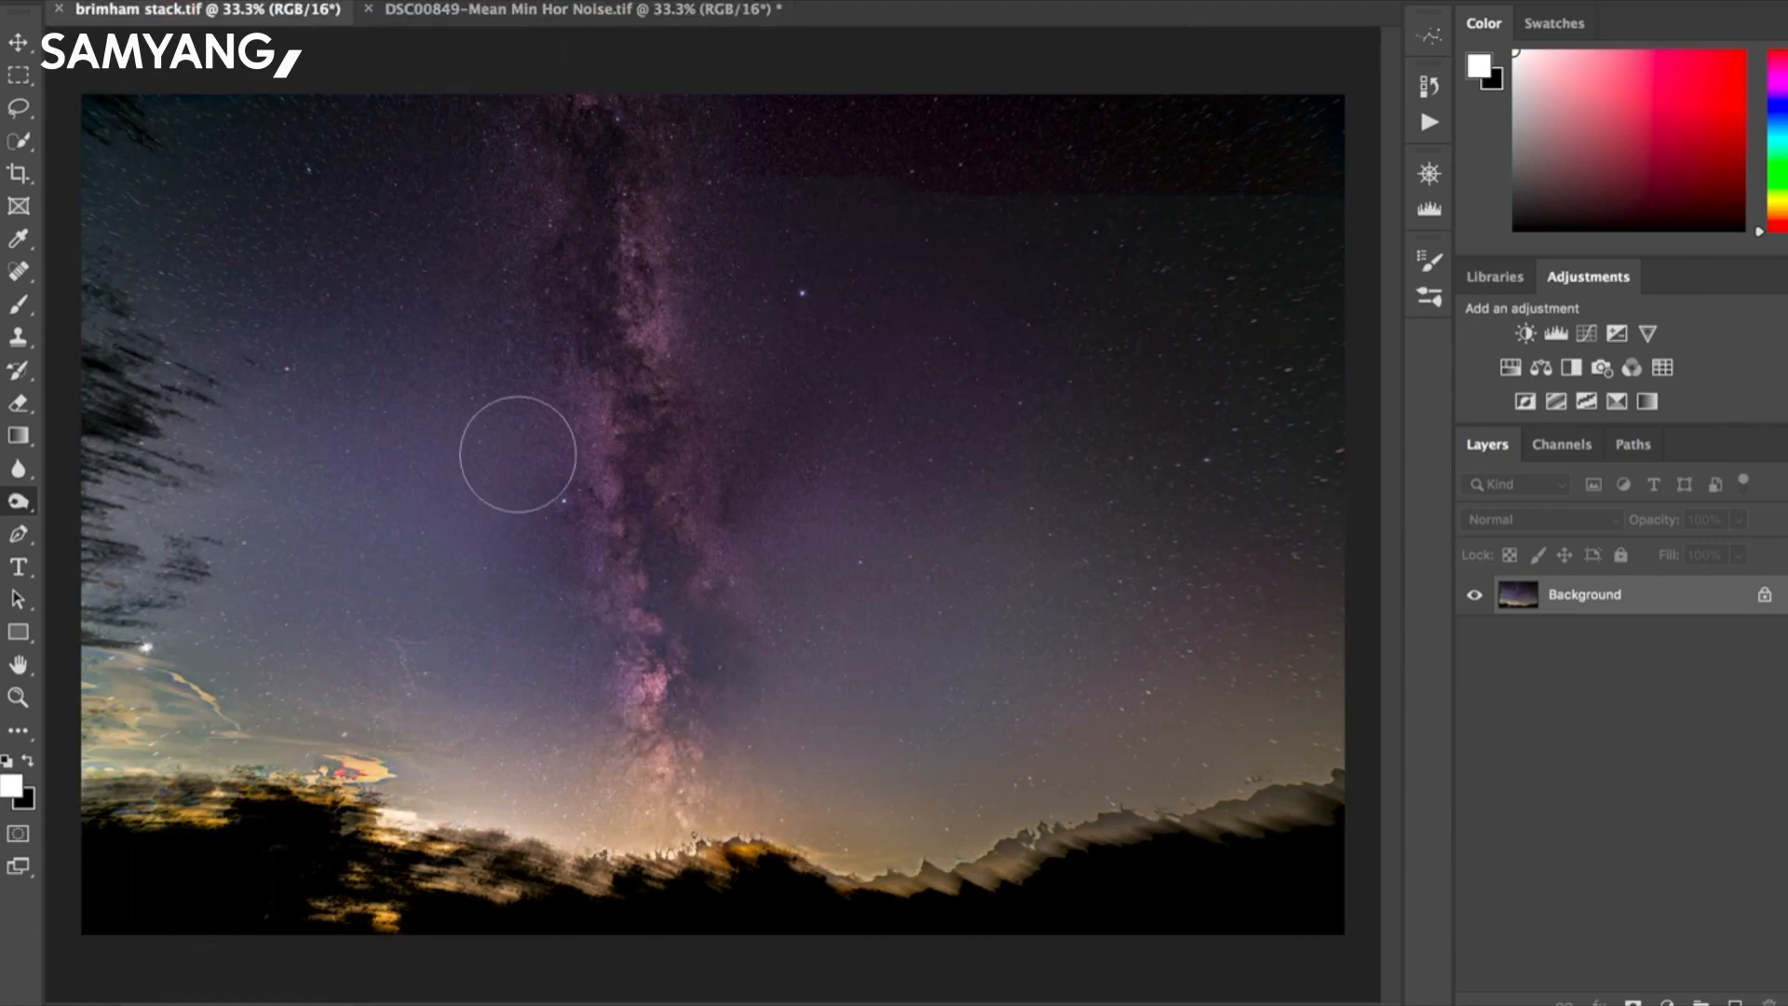
left_click(559, 13)
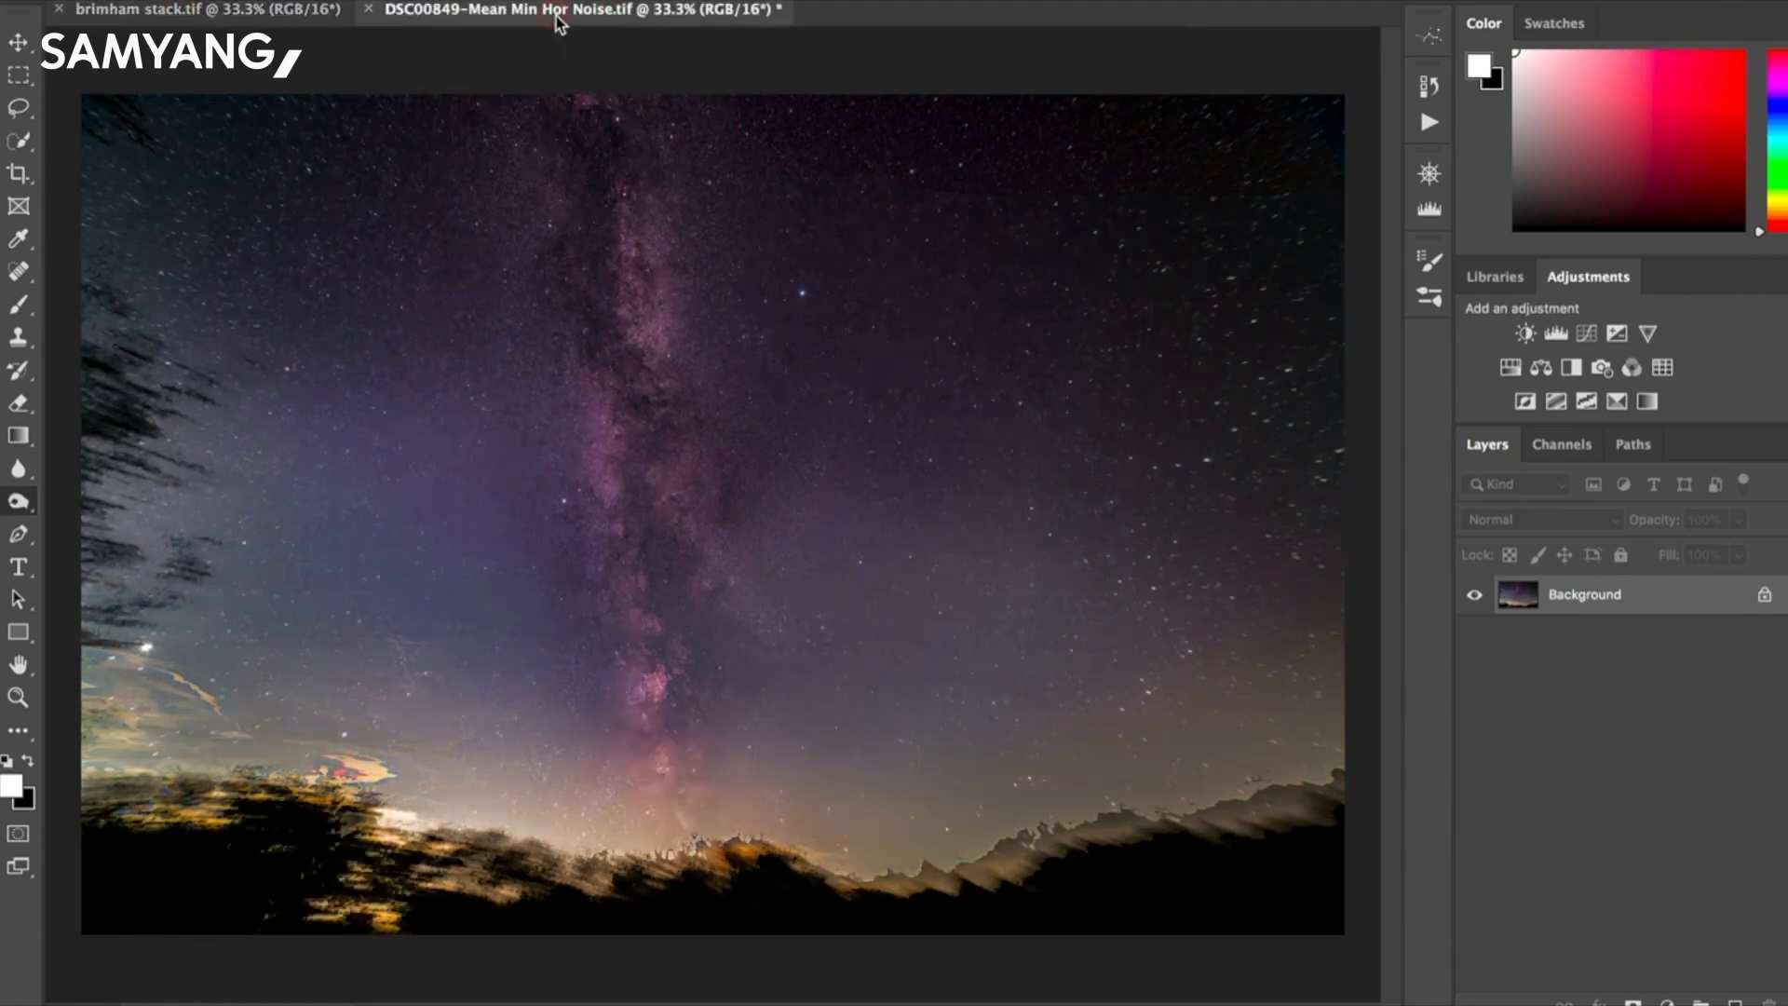
Apply the Camera Raw Filter again to the reworked stack with Clarity at +18.
left_click(867, 0)
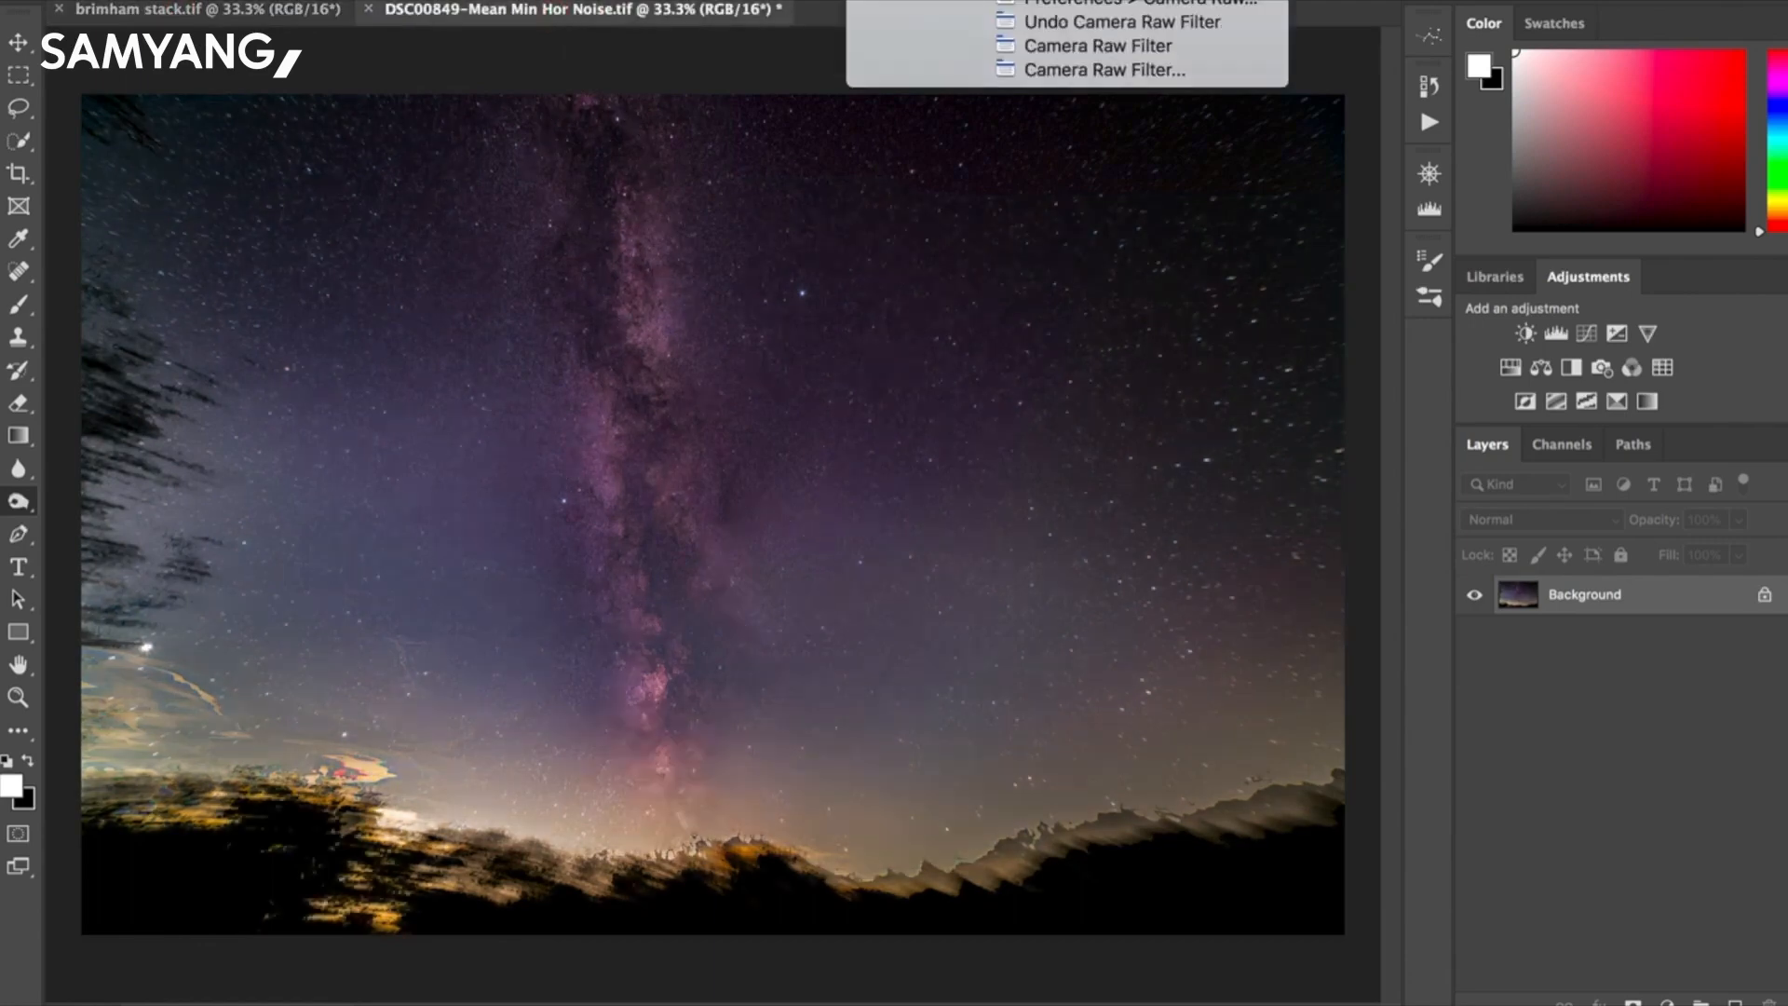
left_click(1105, 73)
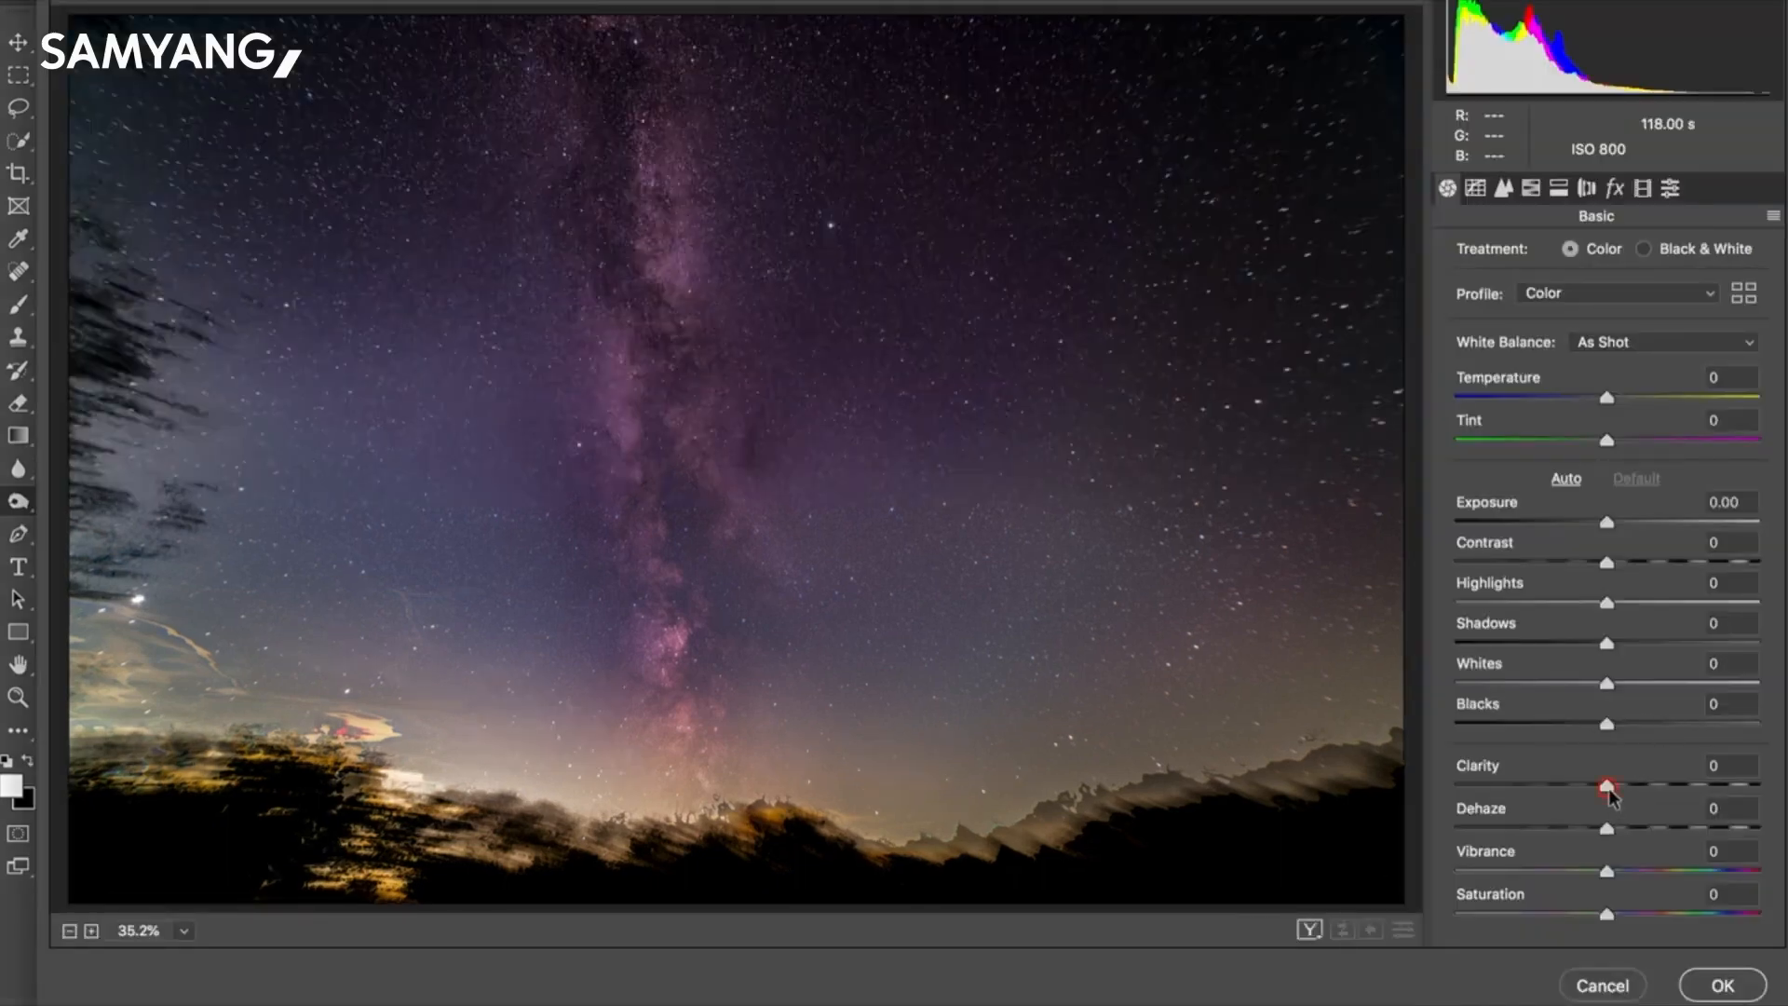
left_click_drag(1609, 788, 1658, 792)
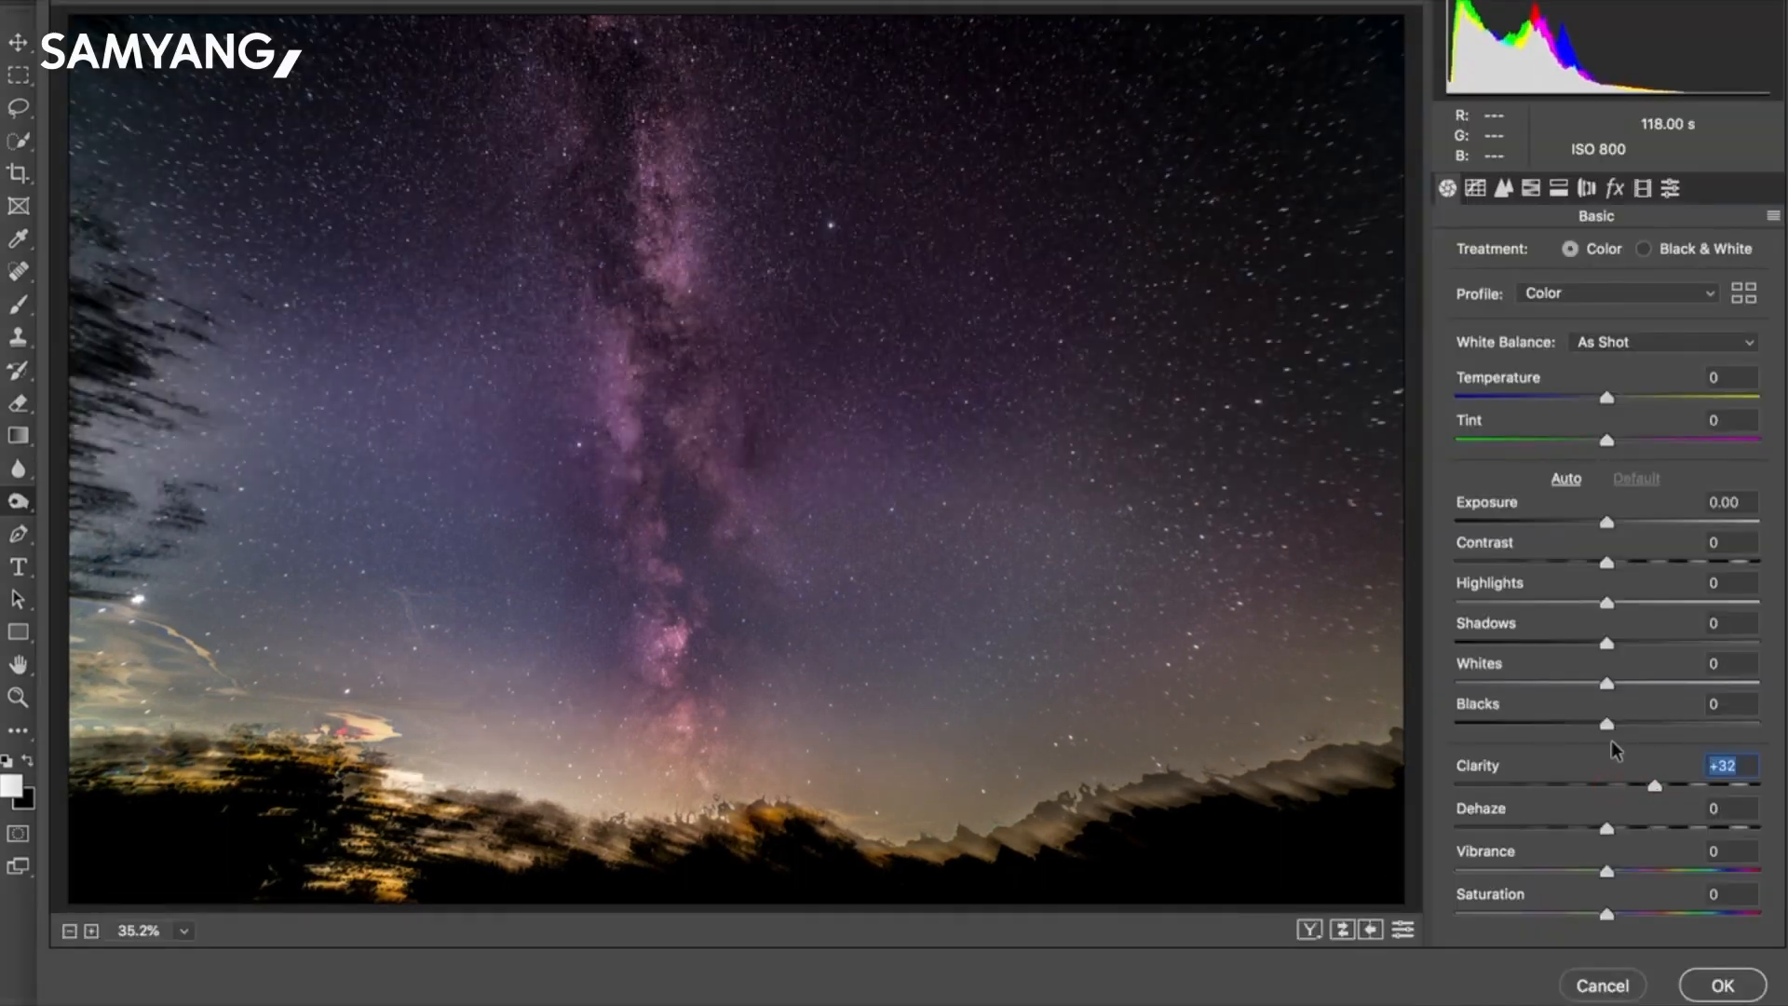
left_click_drag(1657, 788, 1639, 790)
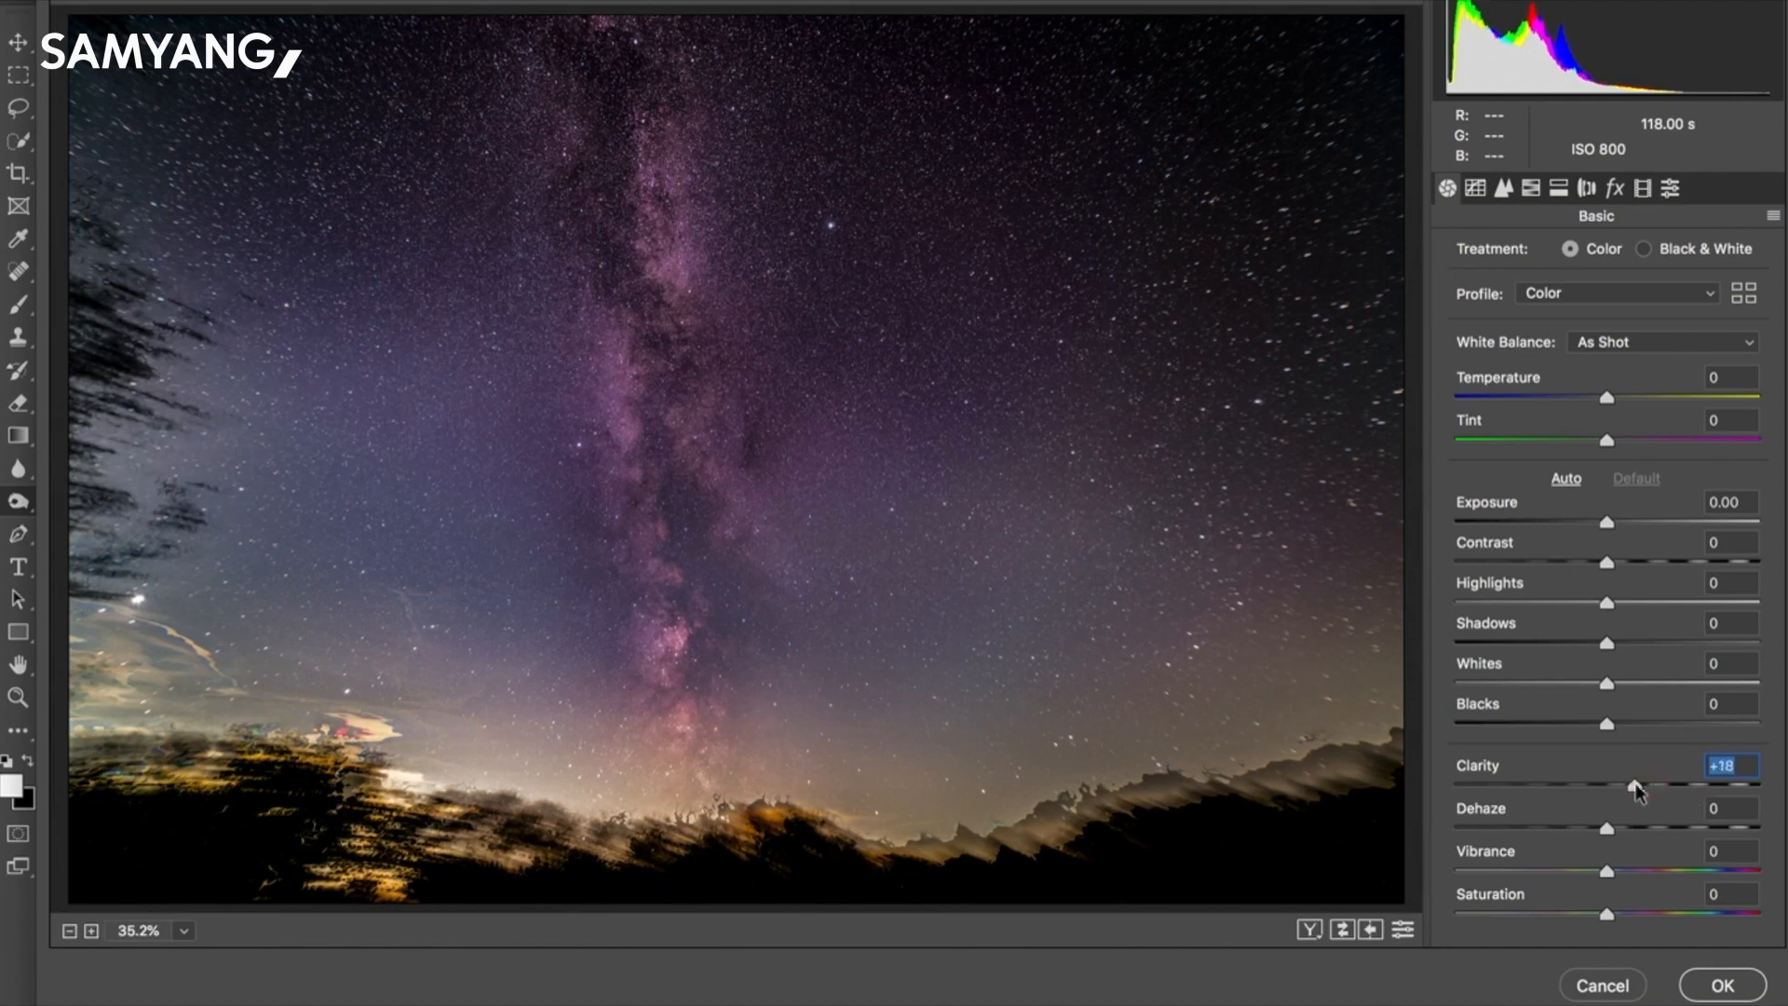
left_click(1723, 985)
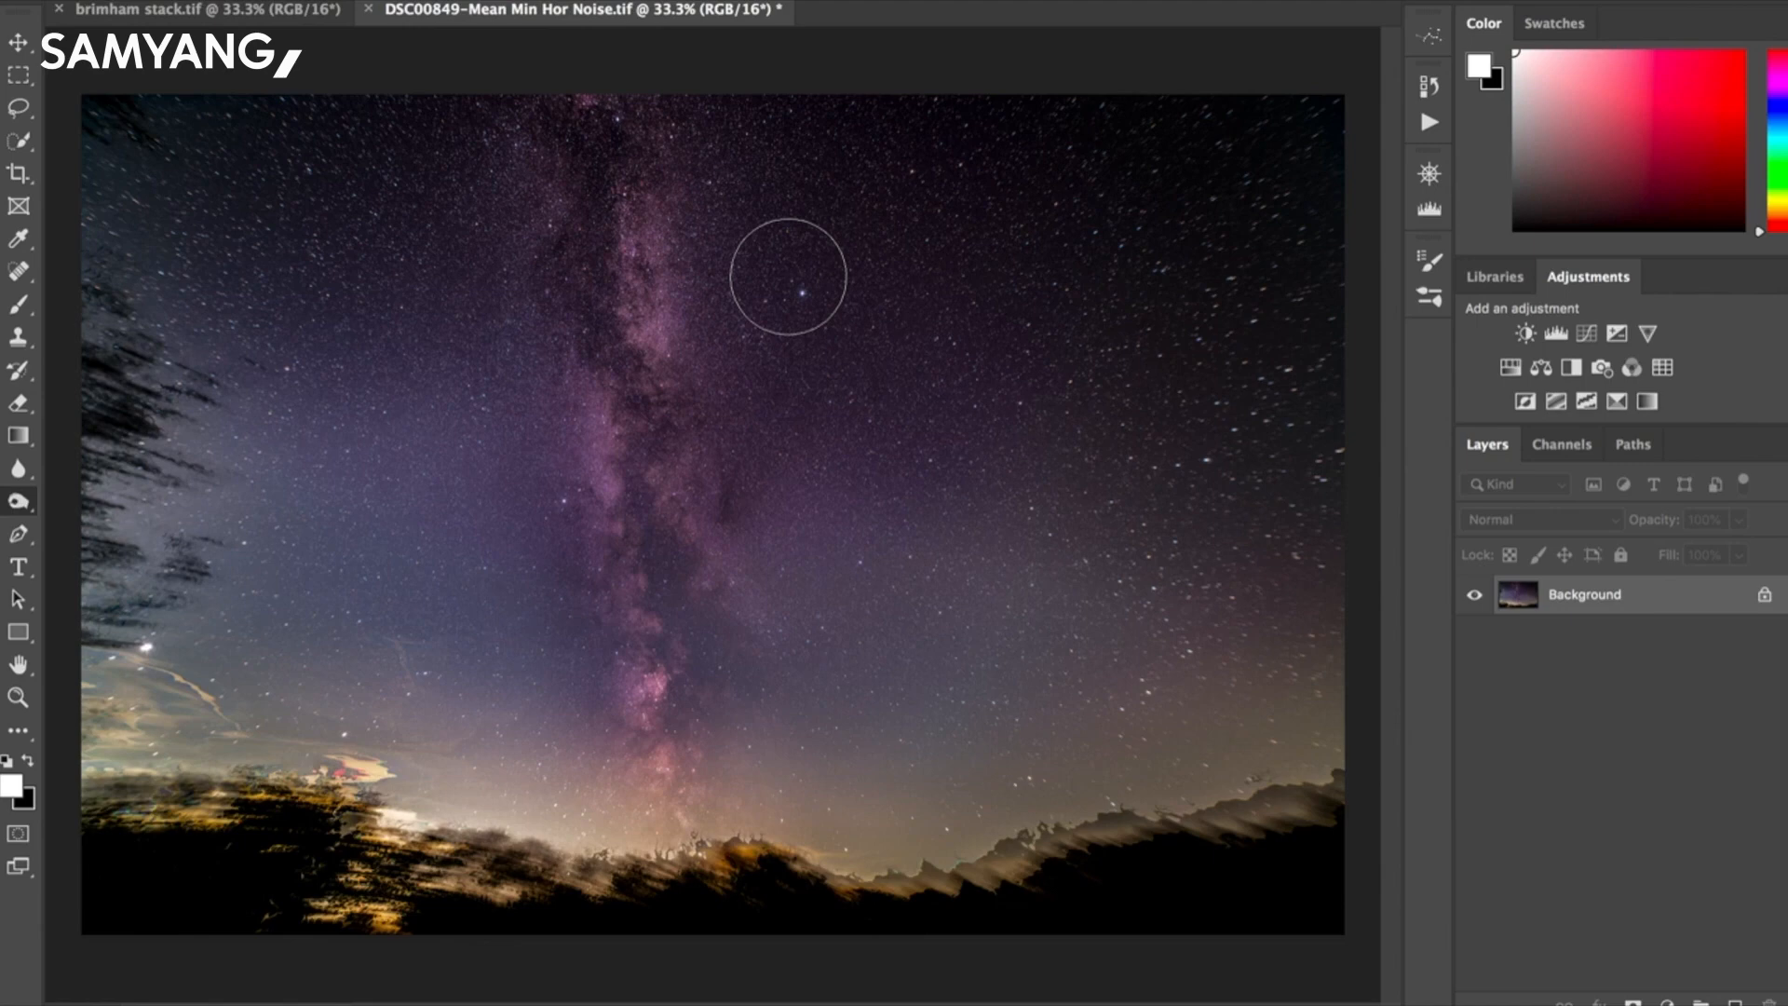
Save the reworked sky stack and switch to Lightroom.
key("ctrl+s")
mouse_move(479, 986)
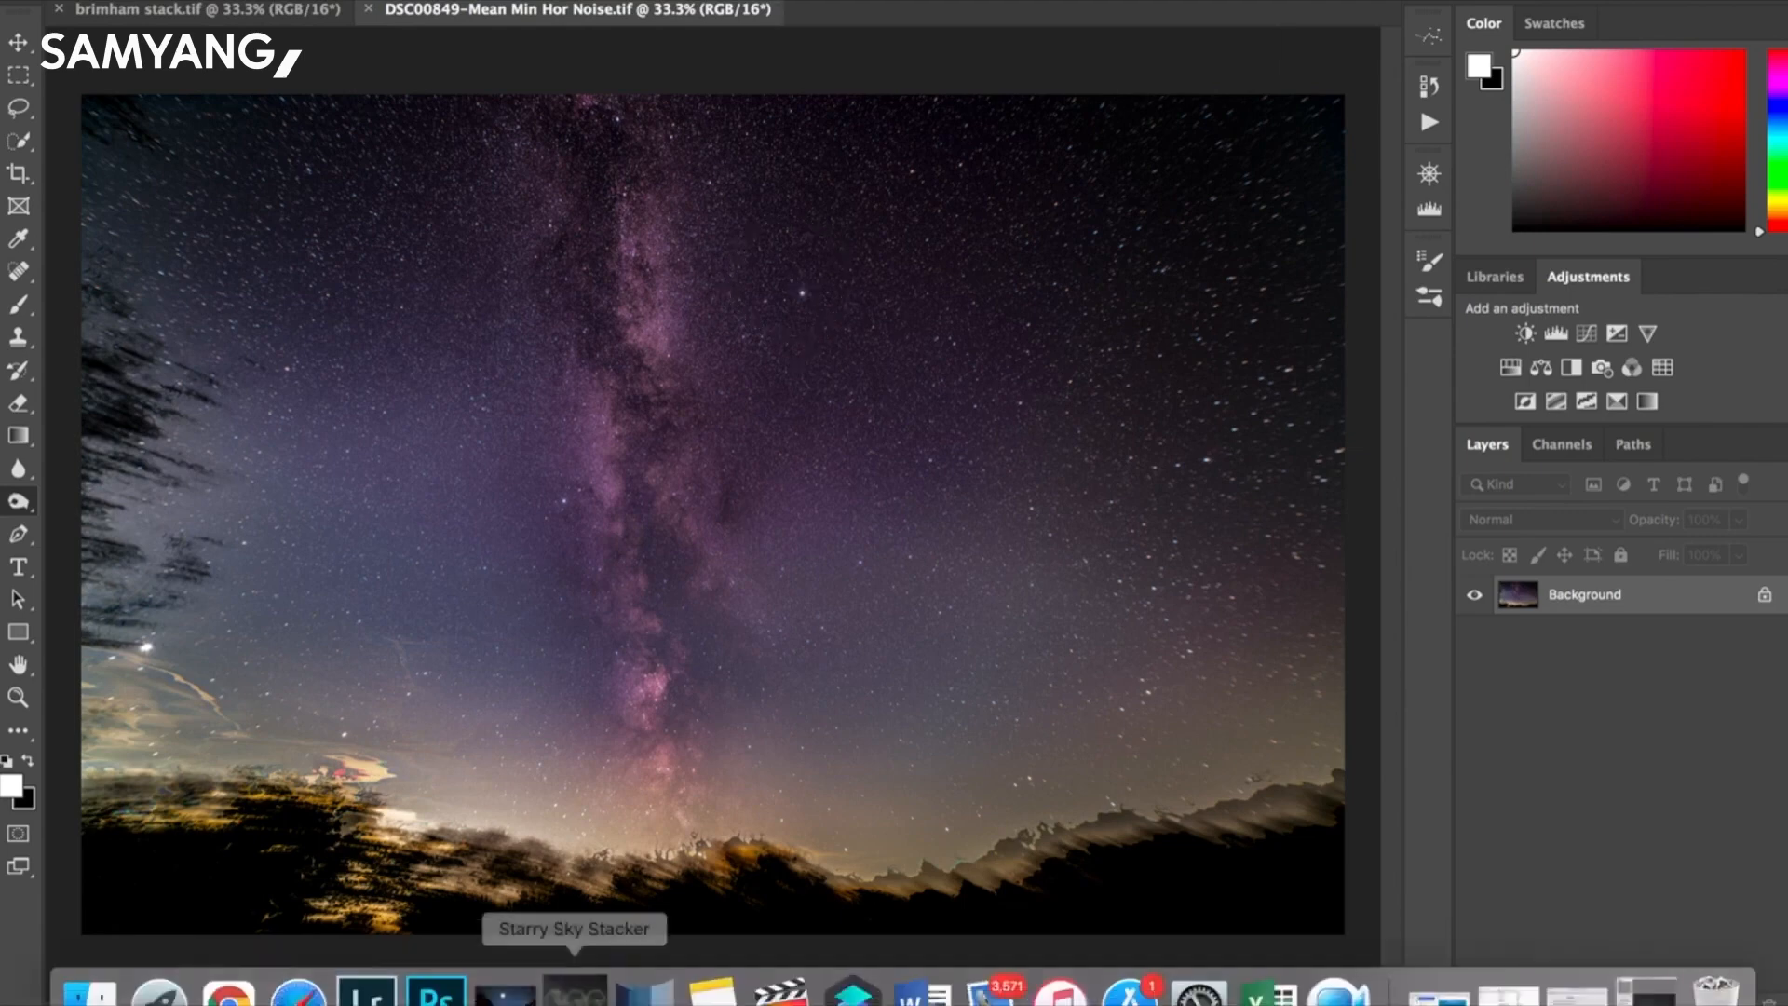
left_click(366, 976)
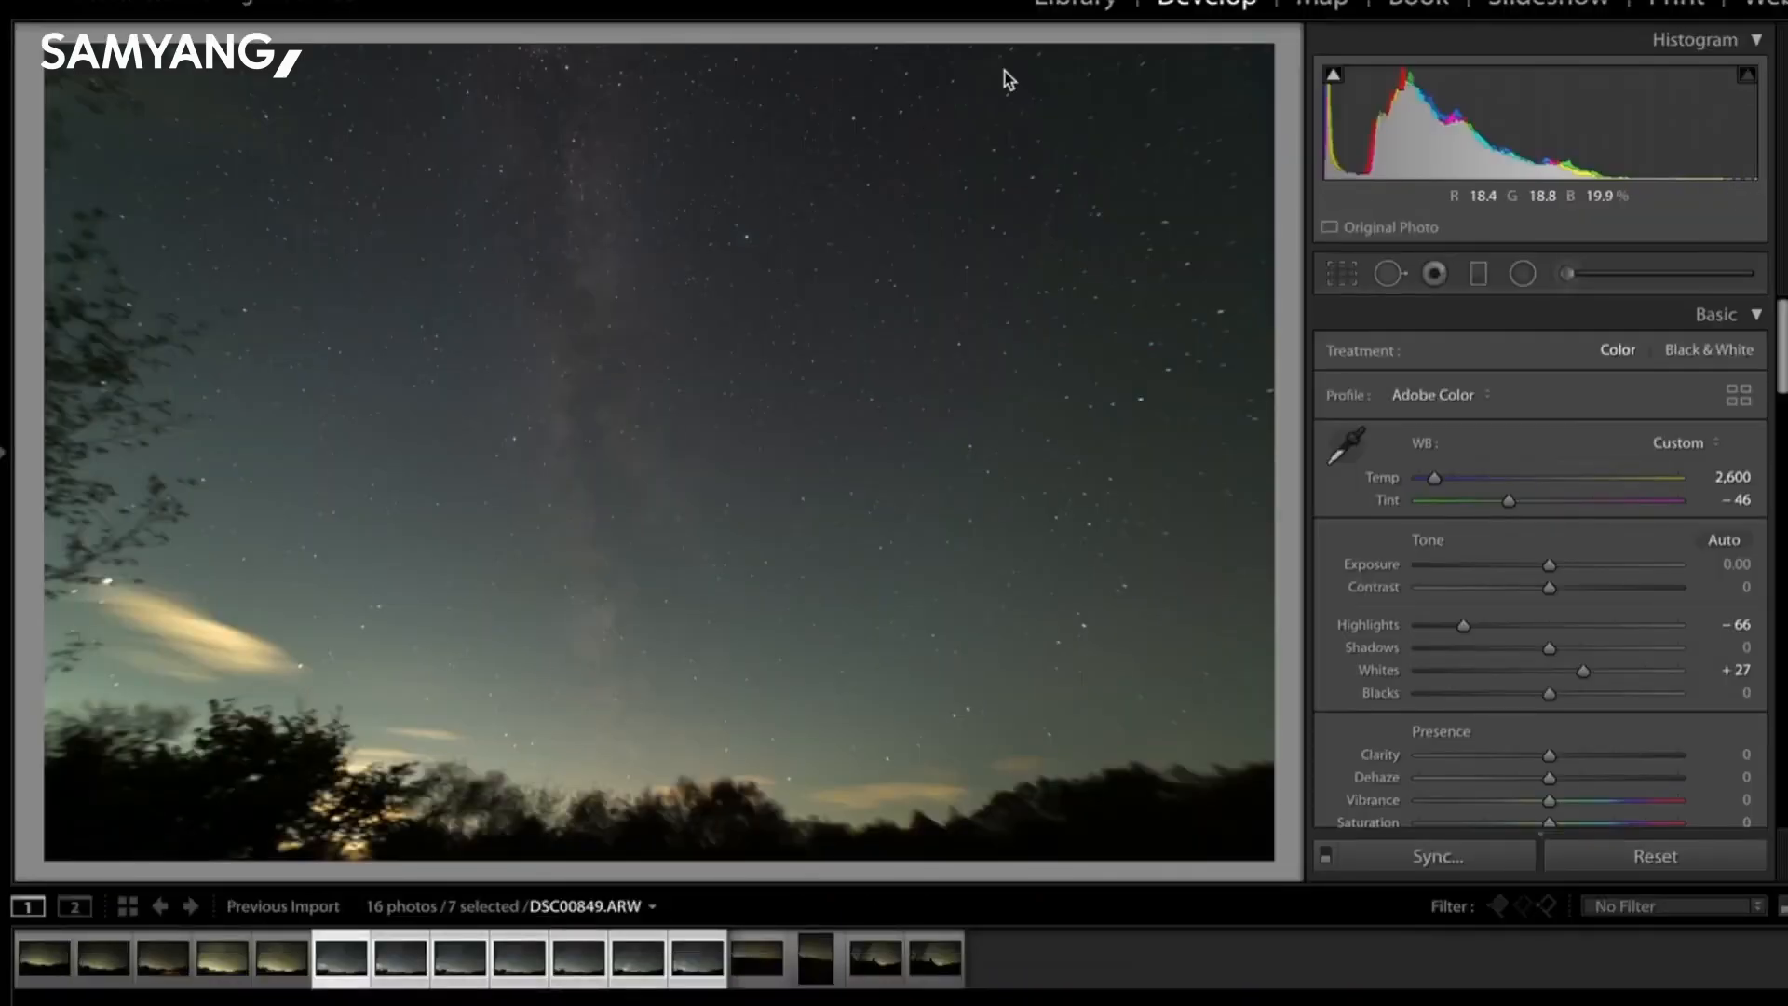
Import brimham stack.tif from the Desktop folder into the Lightroom catalog.
left_click(1071, 5)
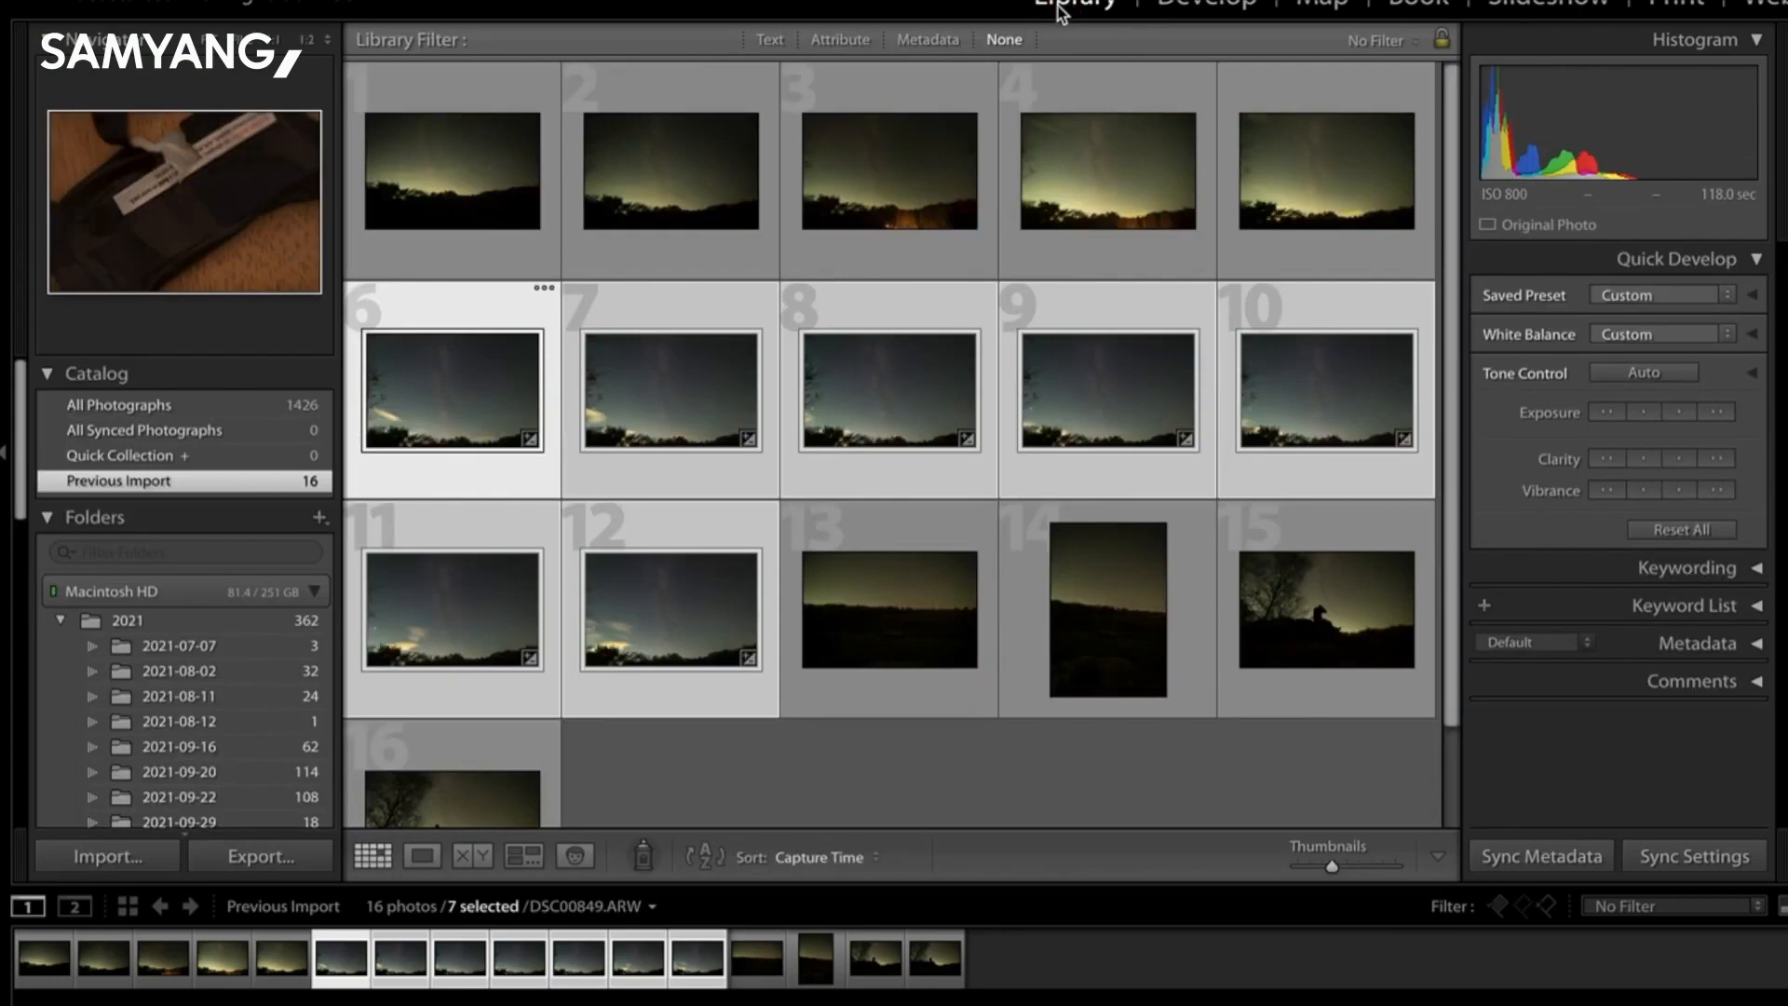
mouse_move(158, 994)
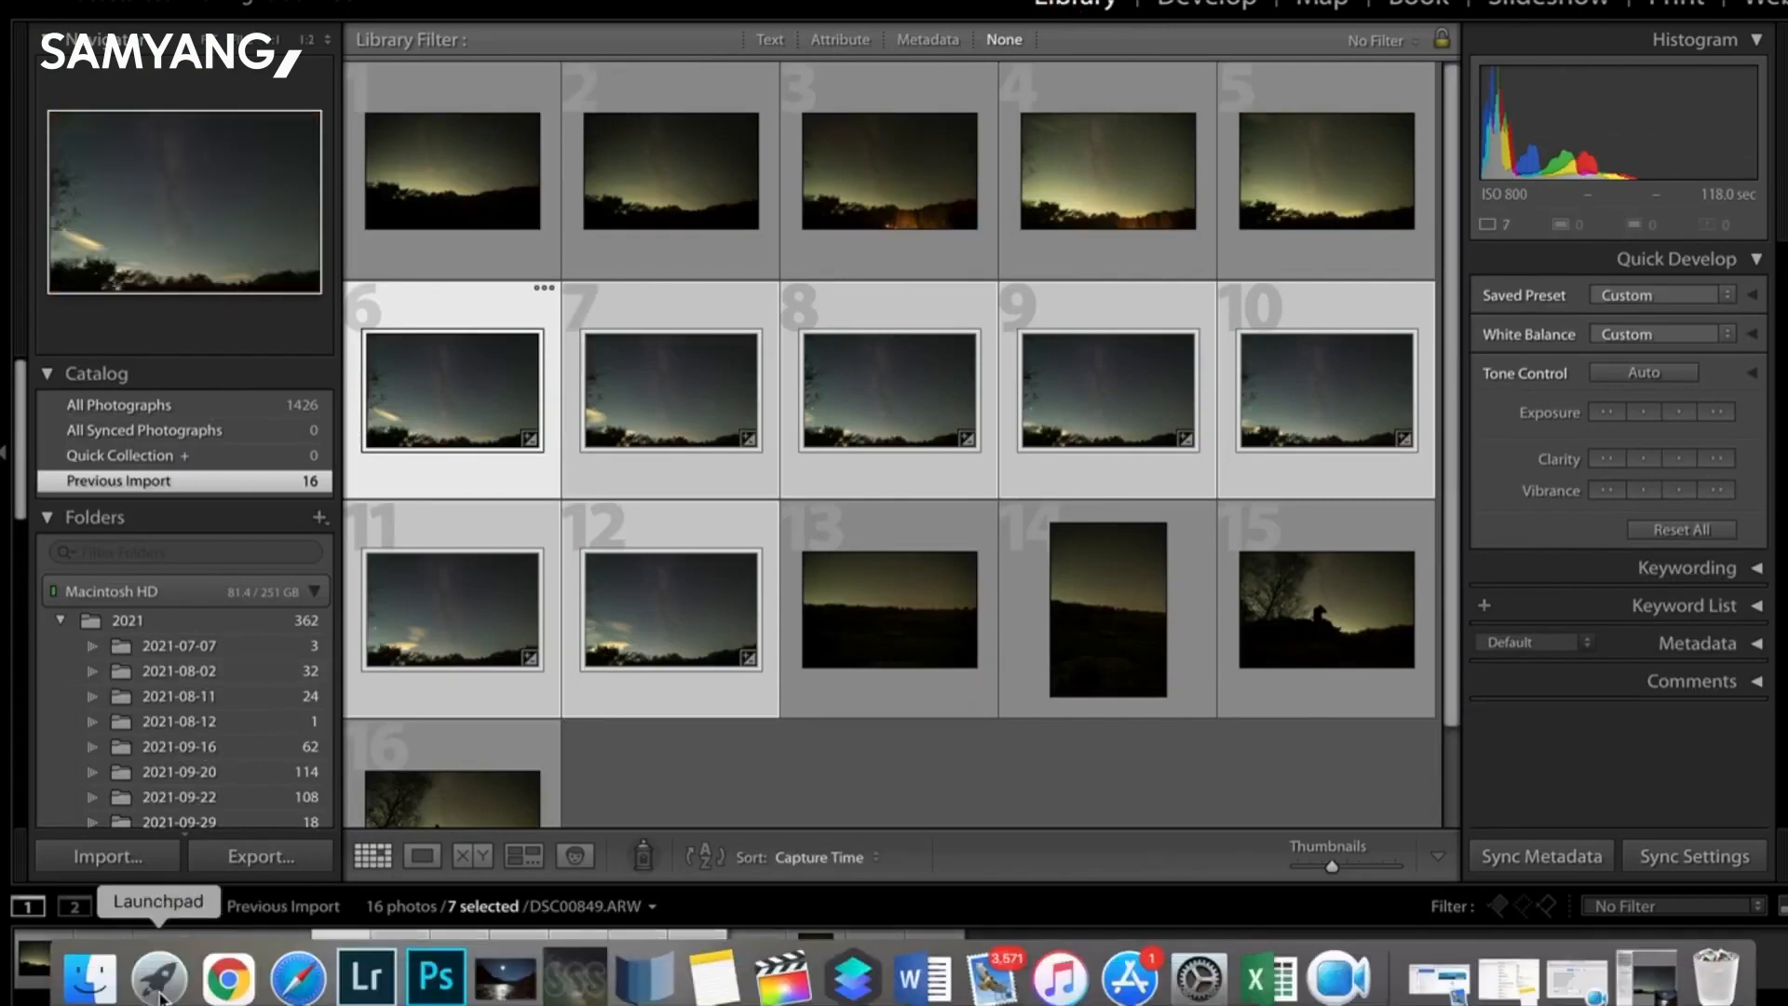
left_click(89, 982)
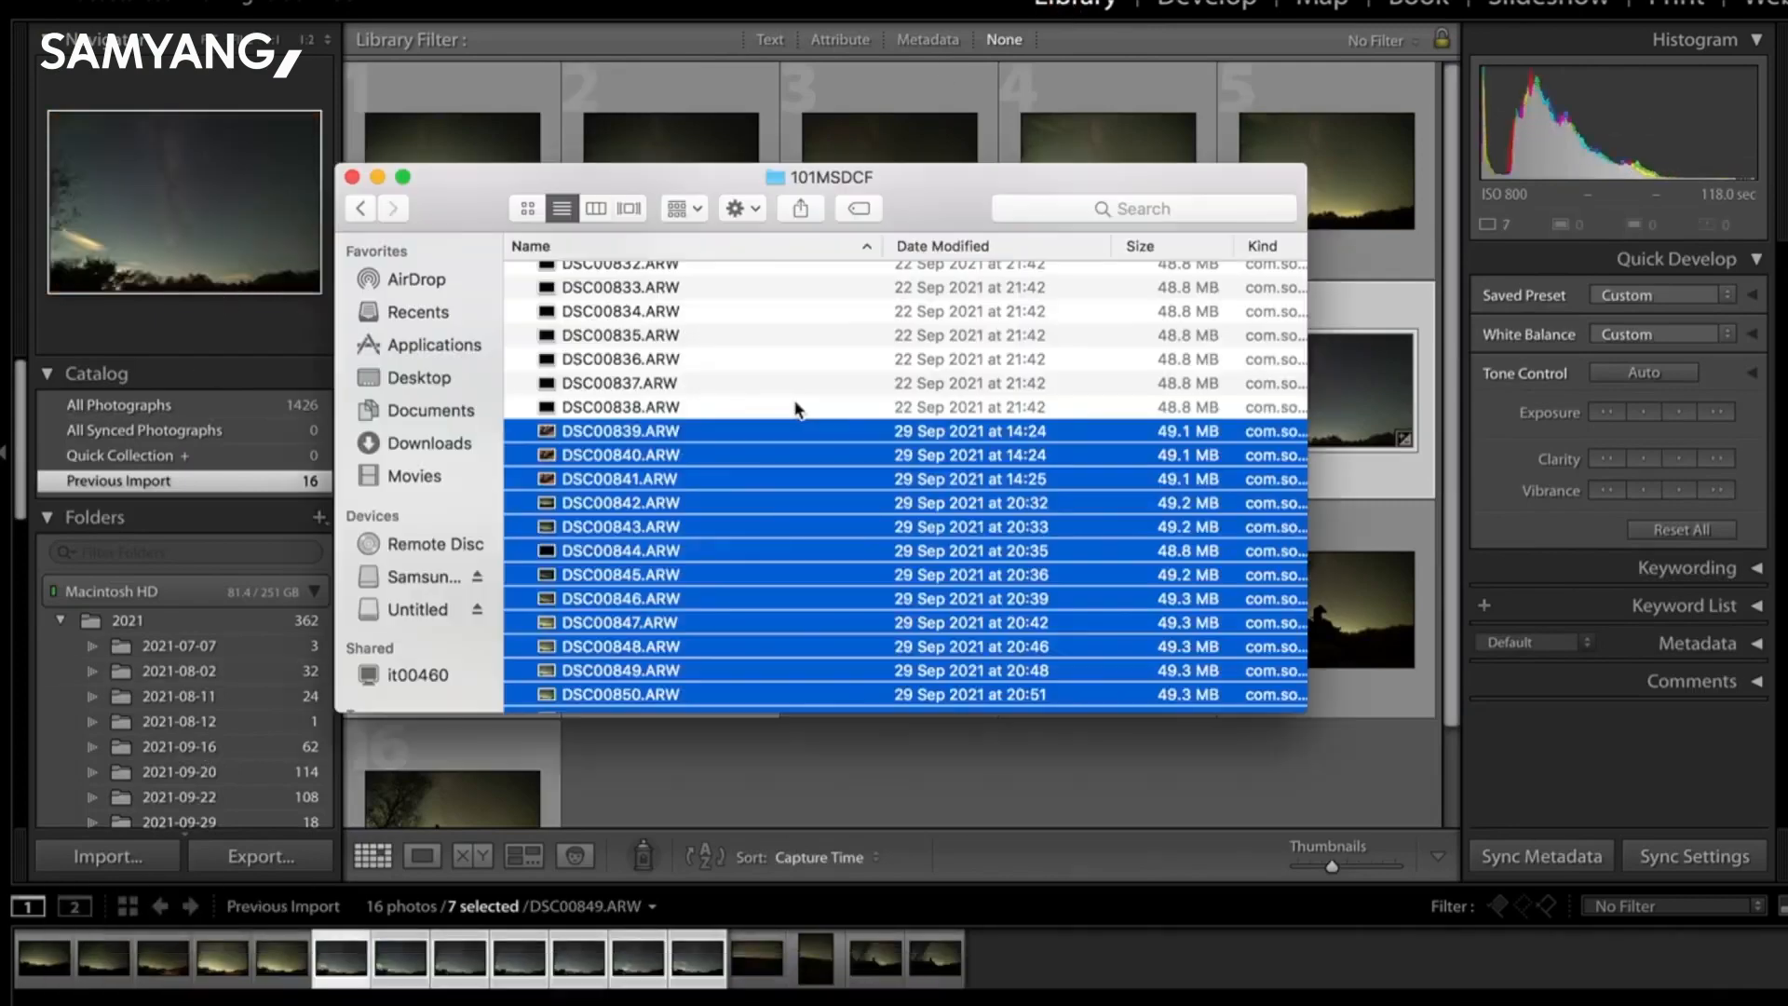
left_click(407, 380)
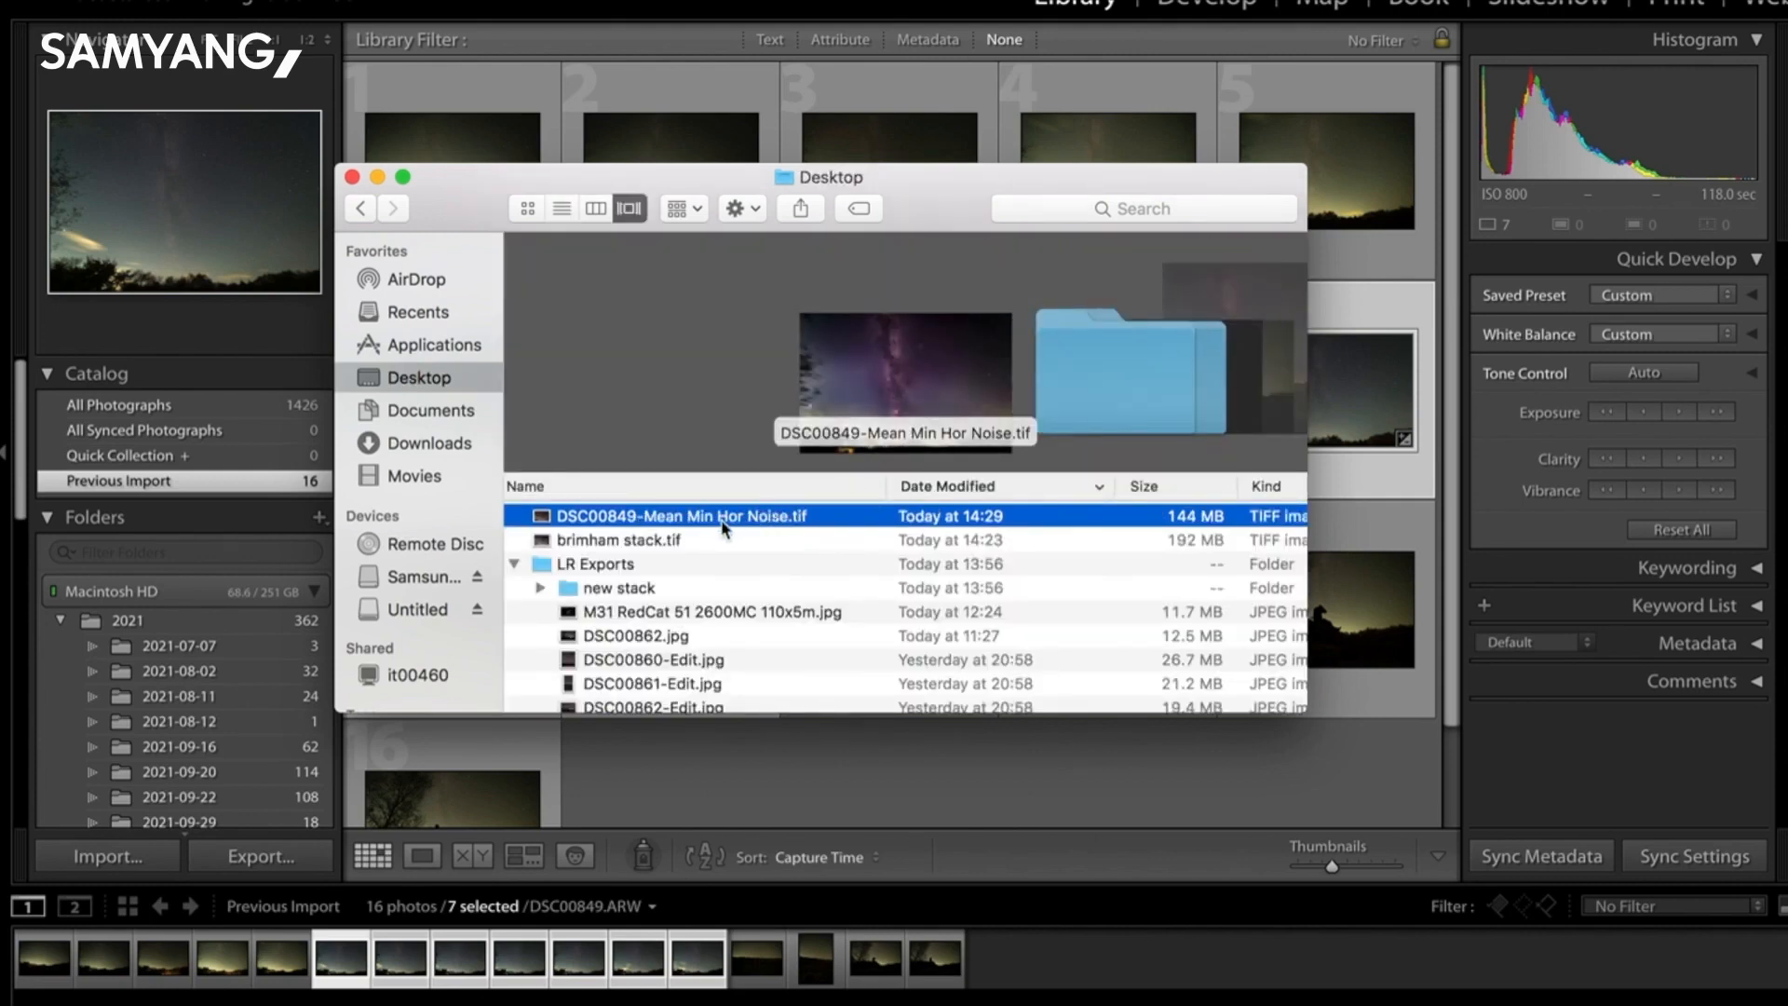
key("Down")
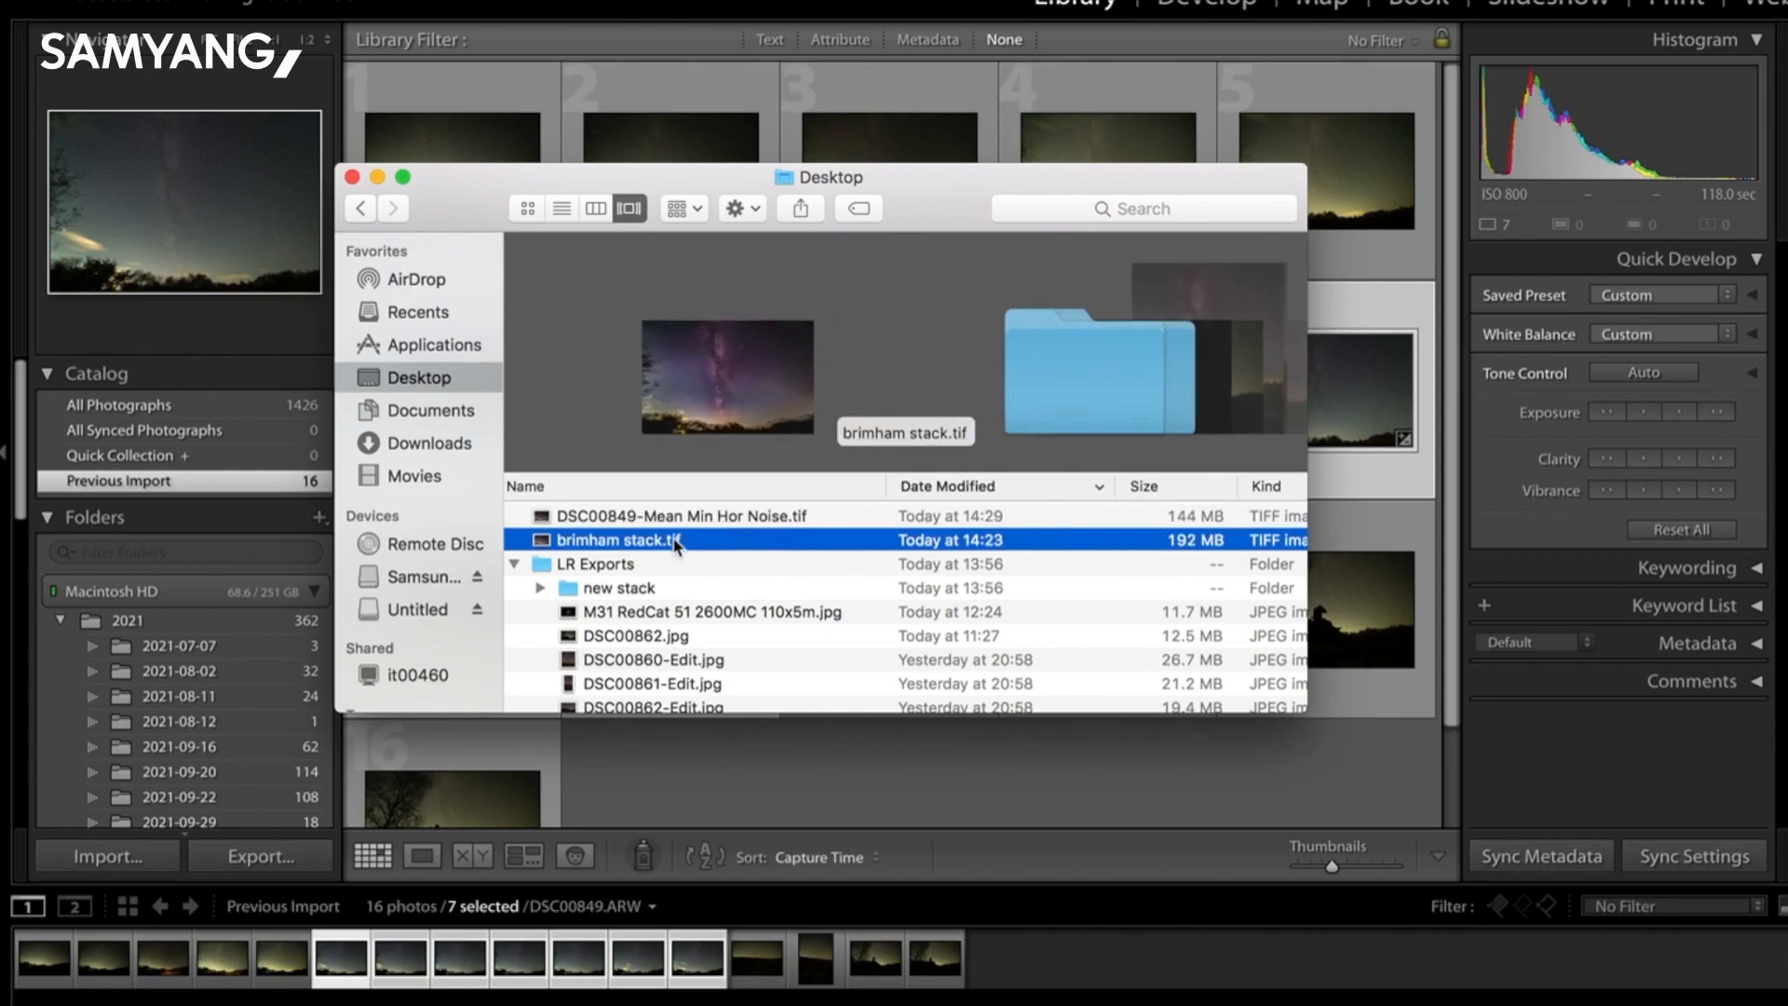
left_click_drag(676, 545, 868, 767)
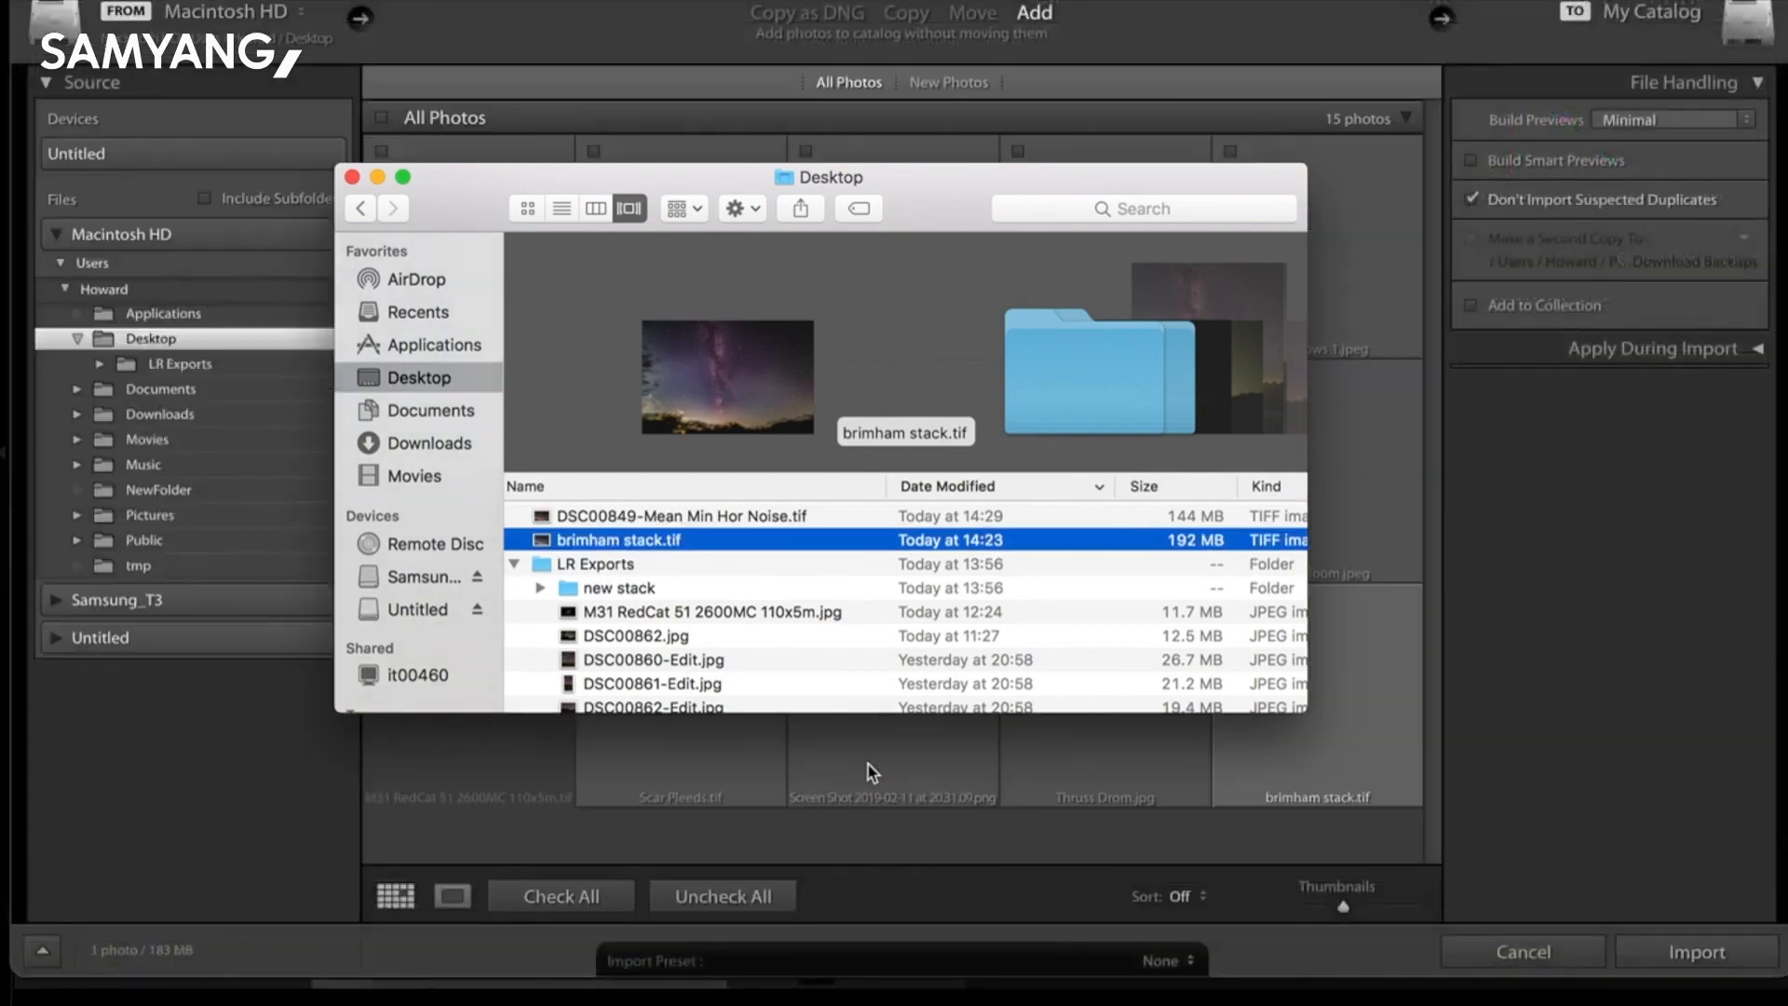
left_click(1744, 960)
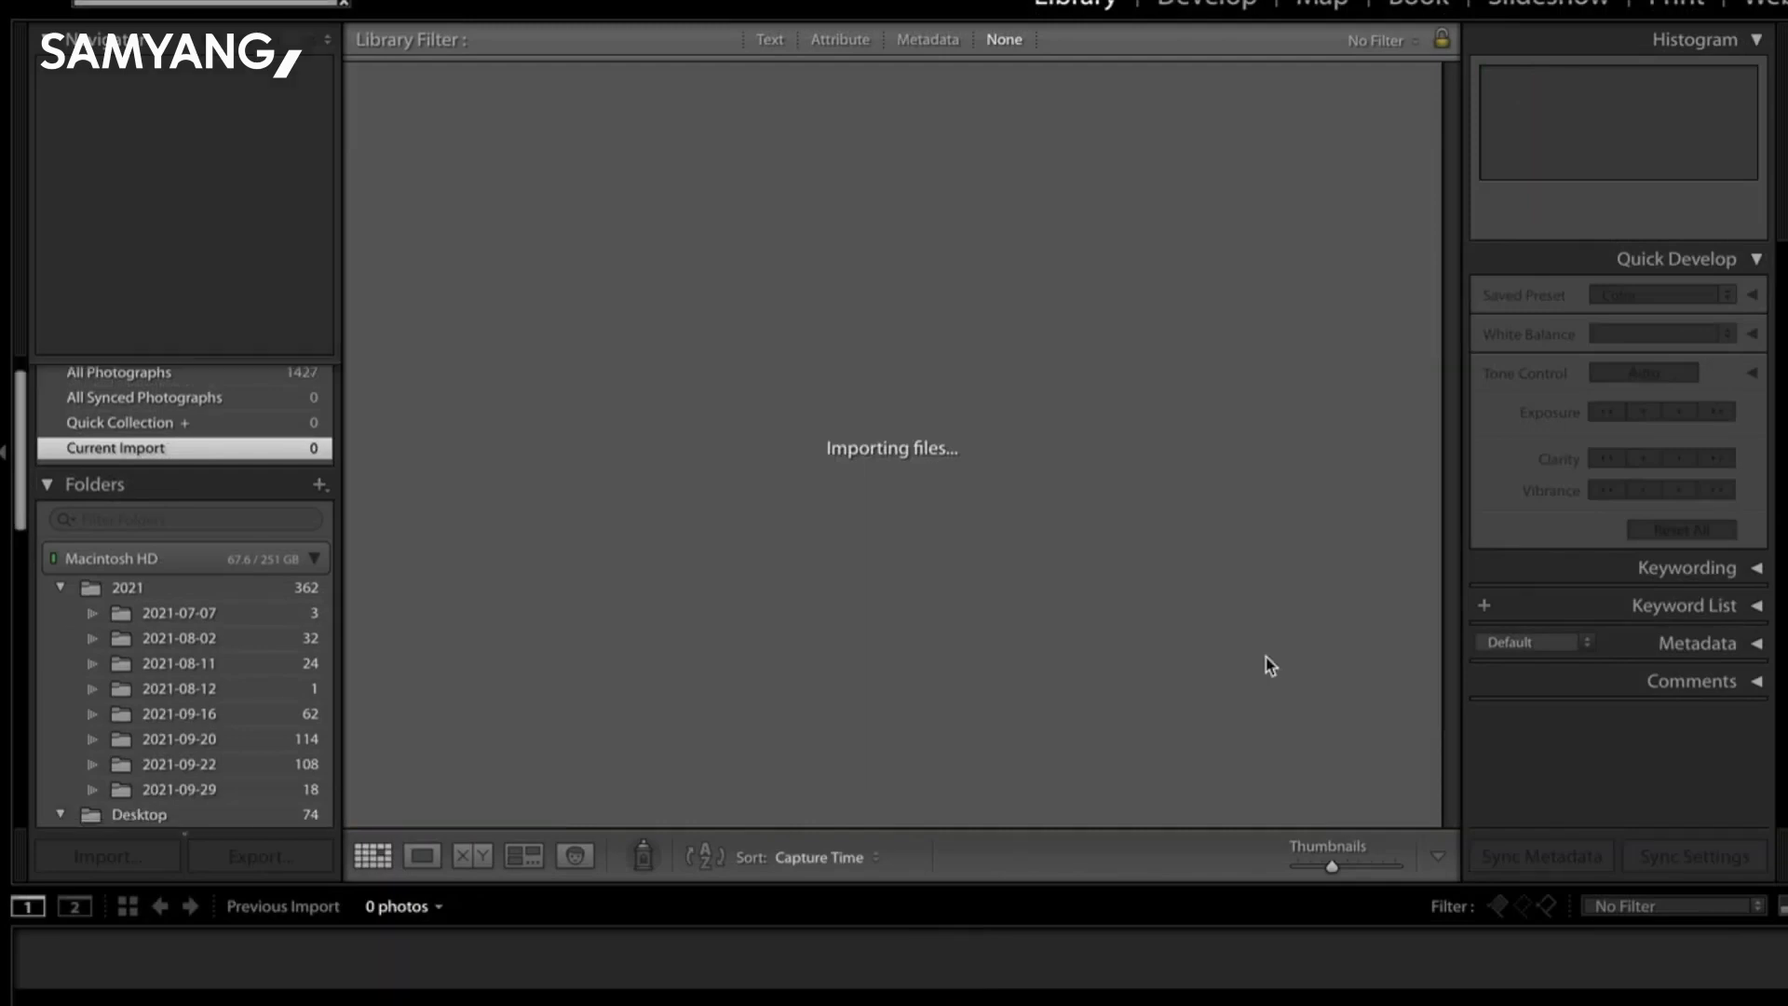
Develop brimham stack.tif with Highlights at −39 and Whites at +18, and return to the Library.
left_click(1211, 6)
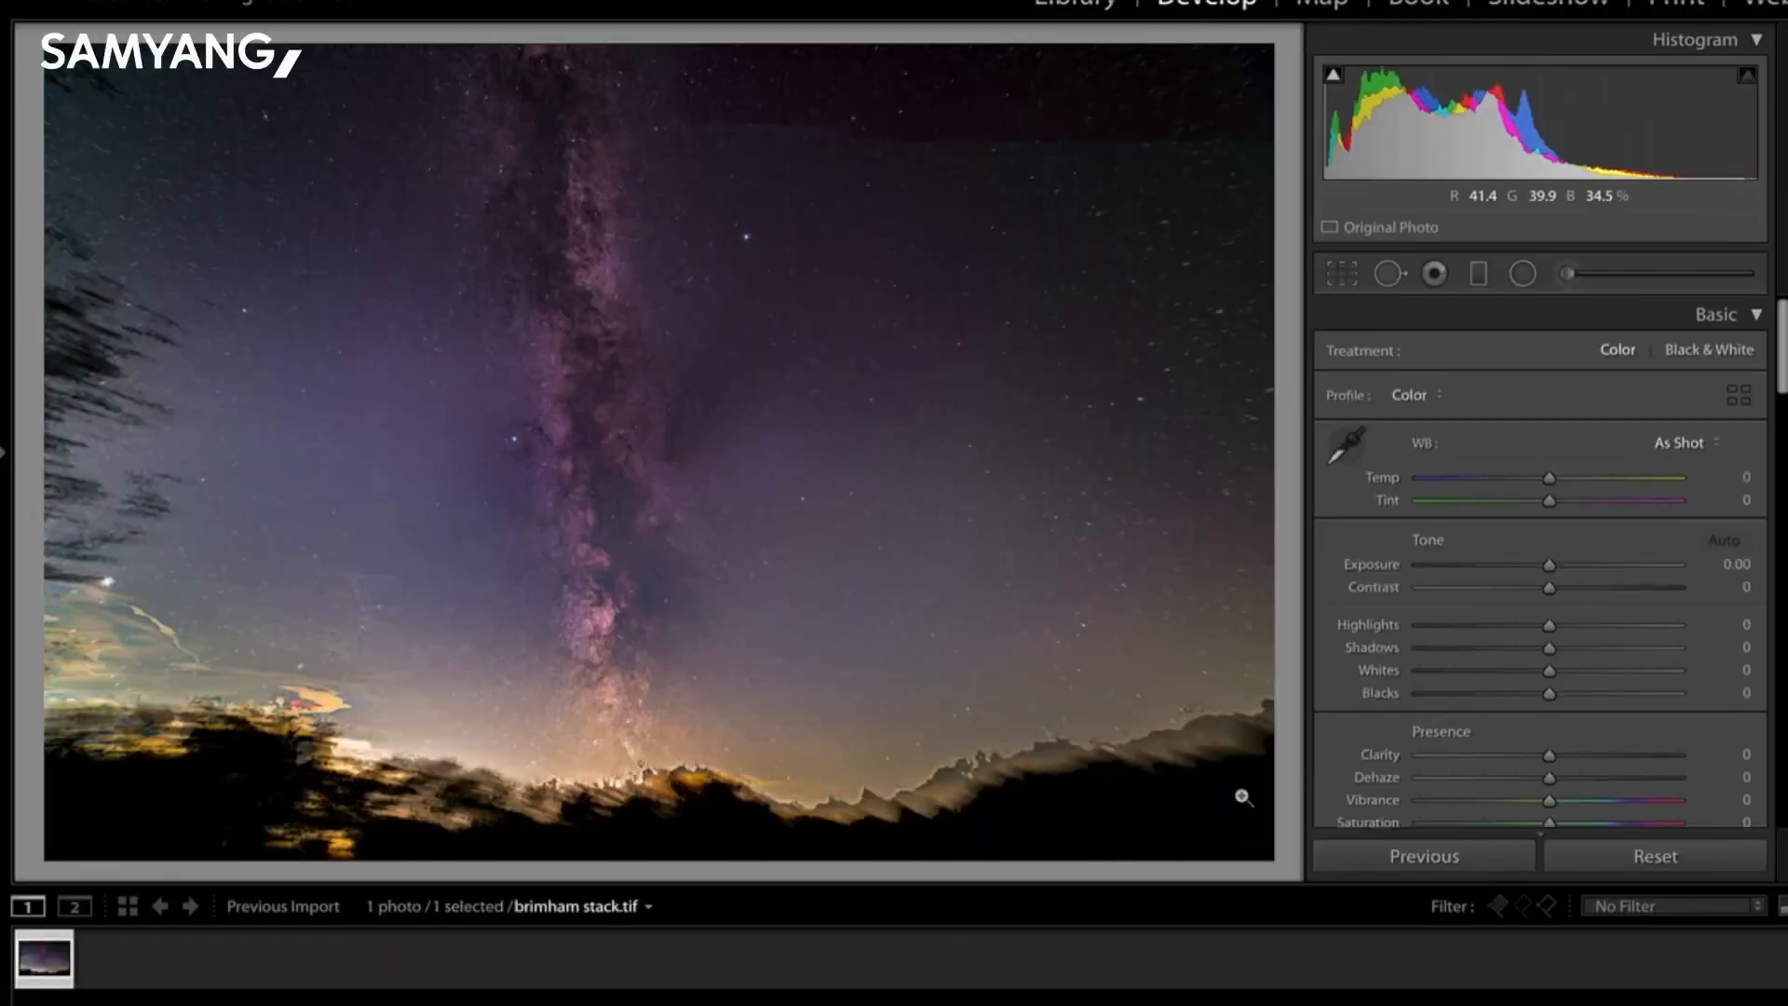
left_click_drag(1545, 626, 1571, 671)
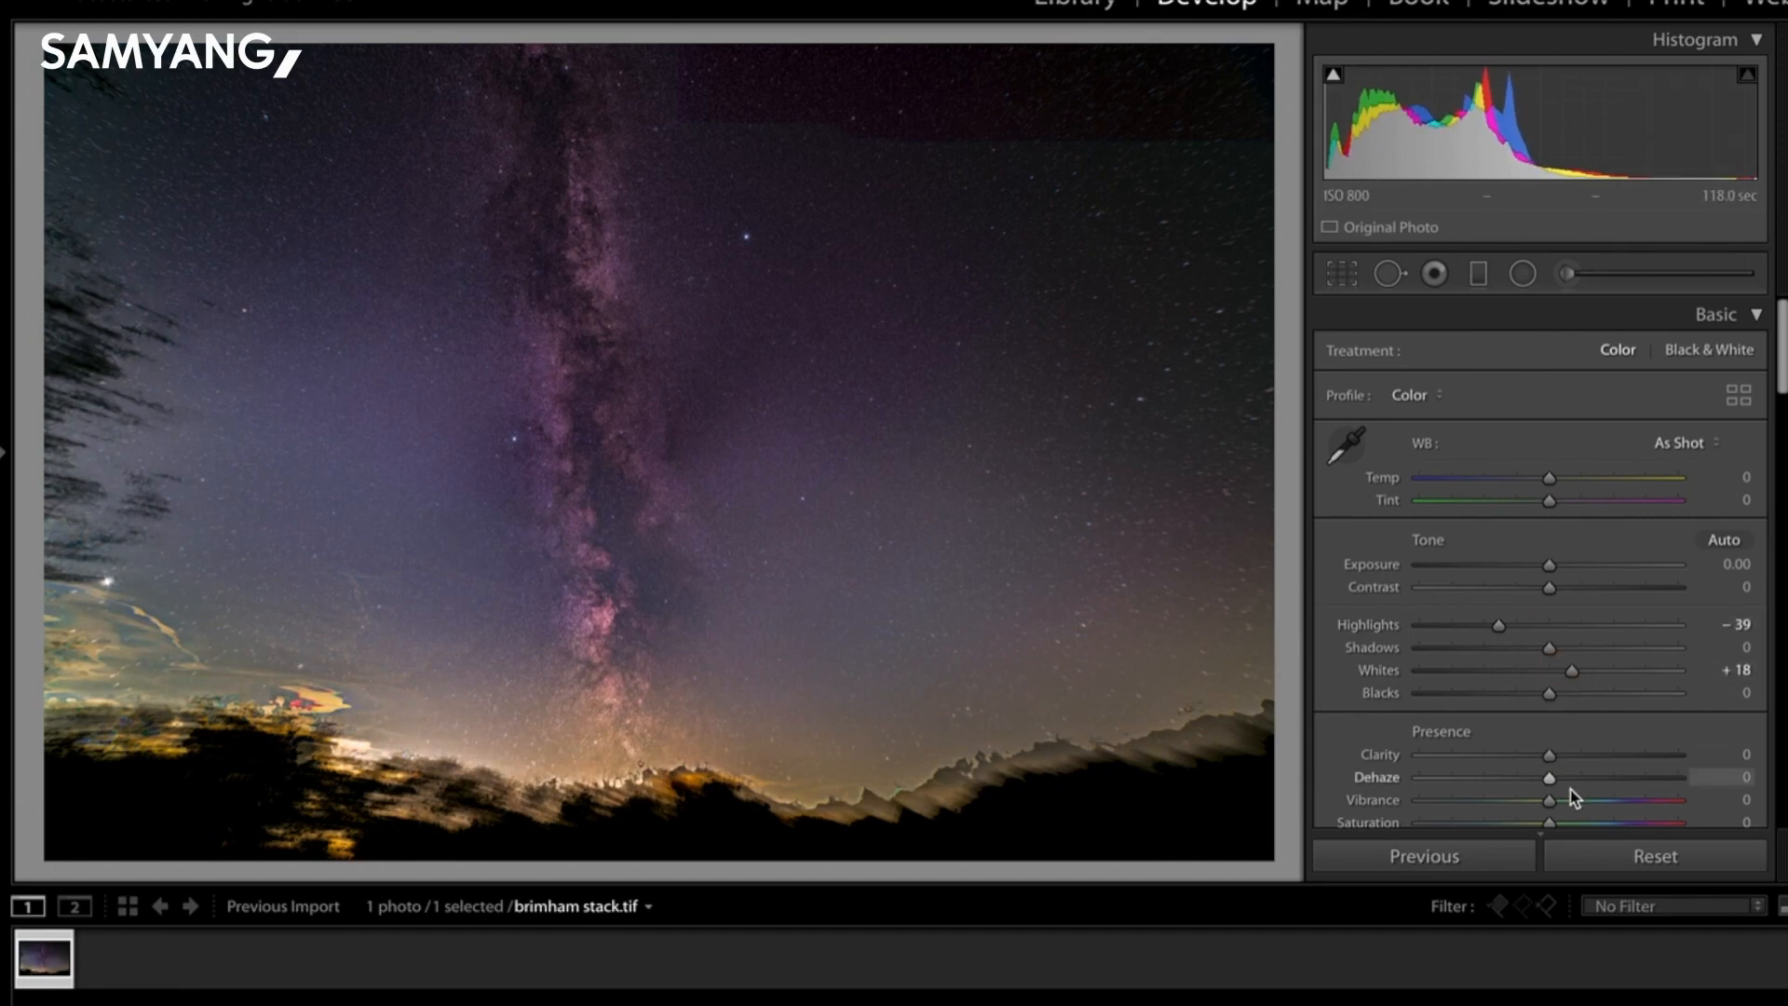
left_click(1076, 3)
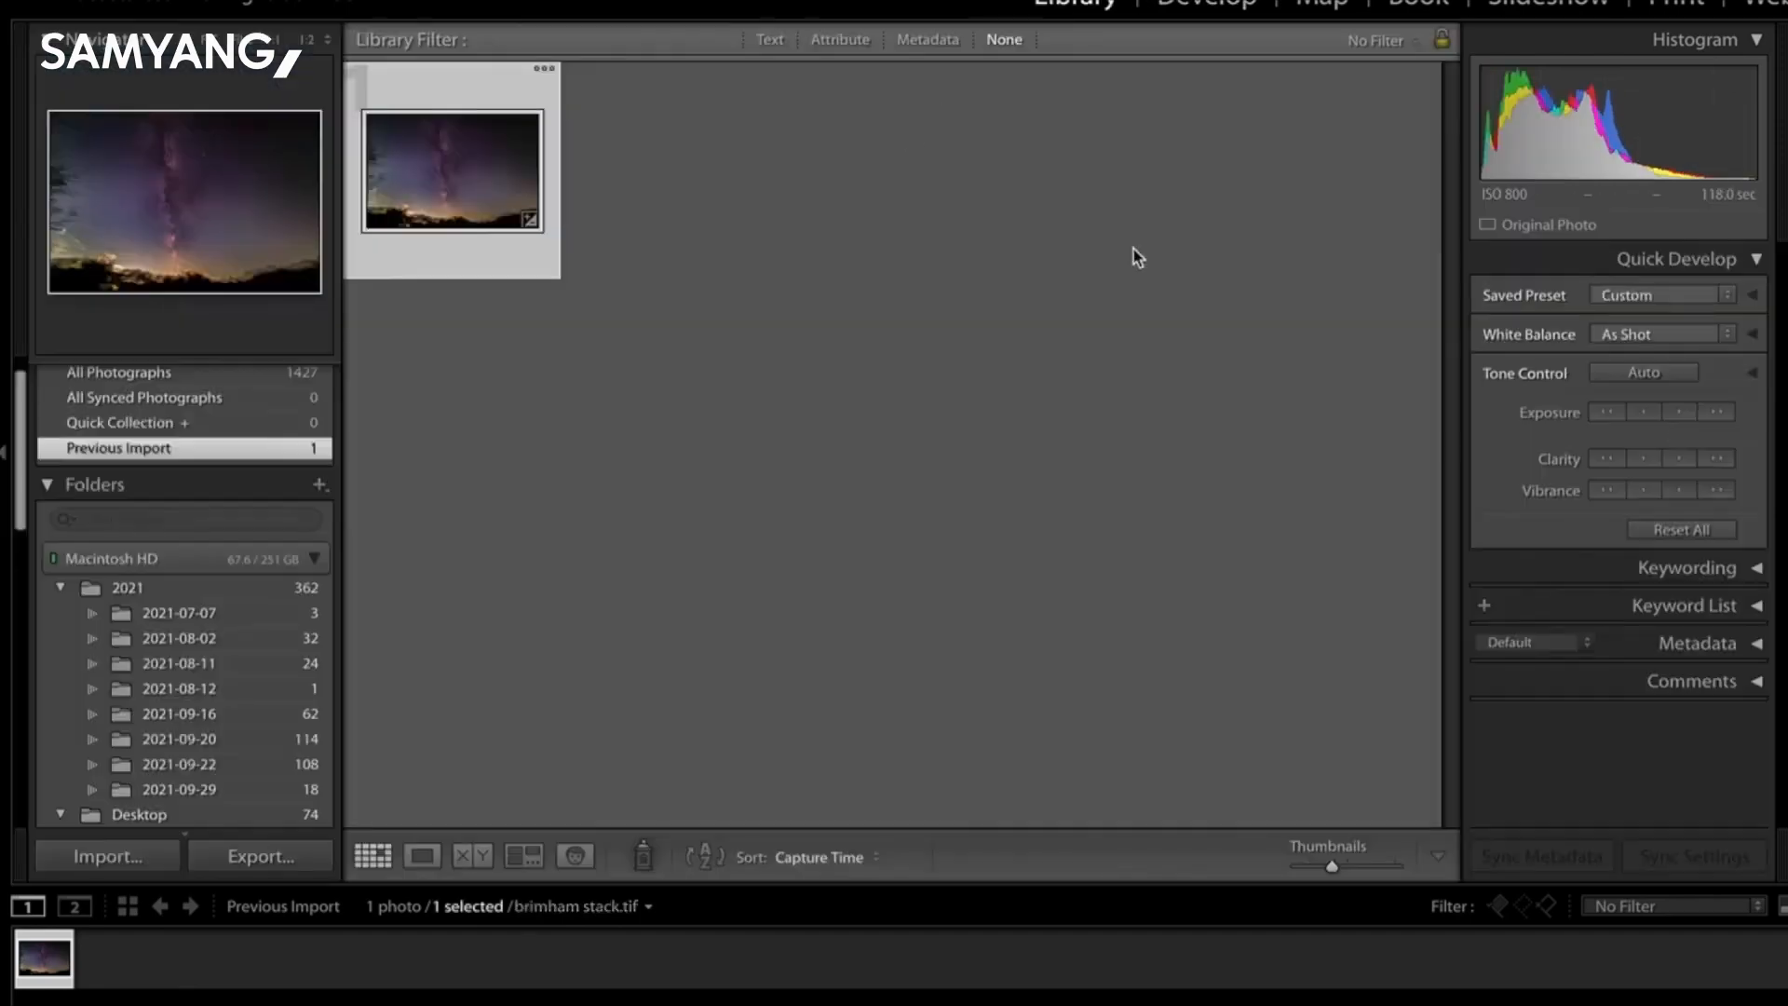
Open DSC00860.ARW from All Photographs for developing and set Shadows to +75, Exposure to +2.05, Temp to 2,728 and Tint to −21.
left_click(199, 373)
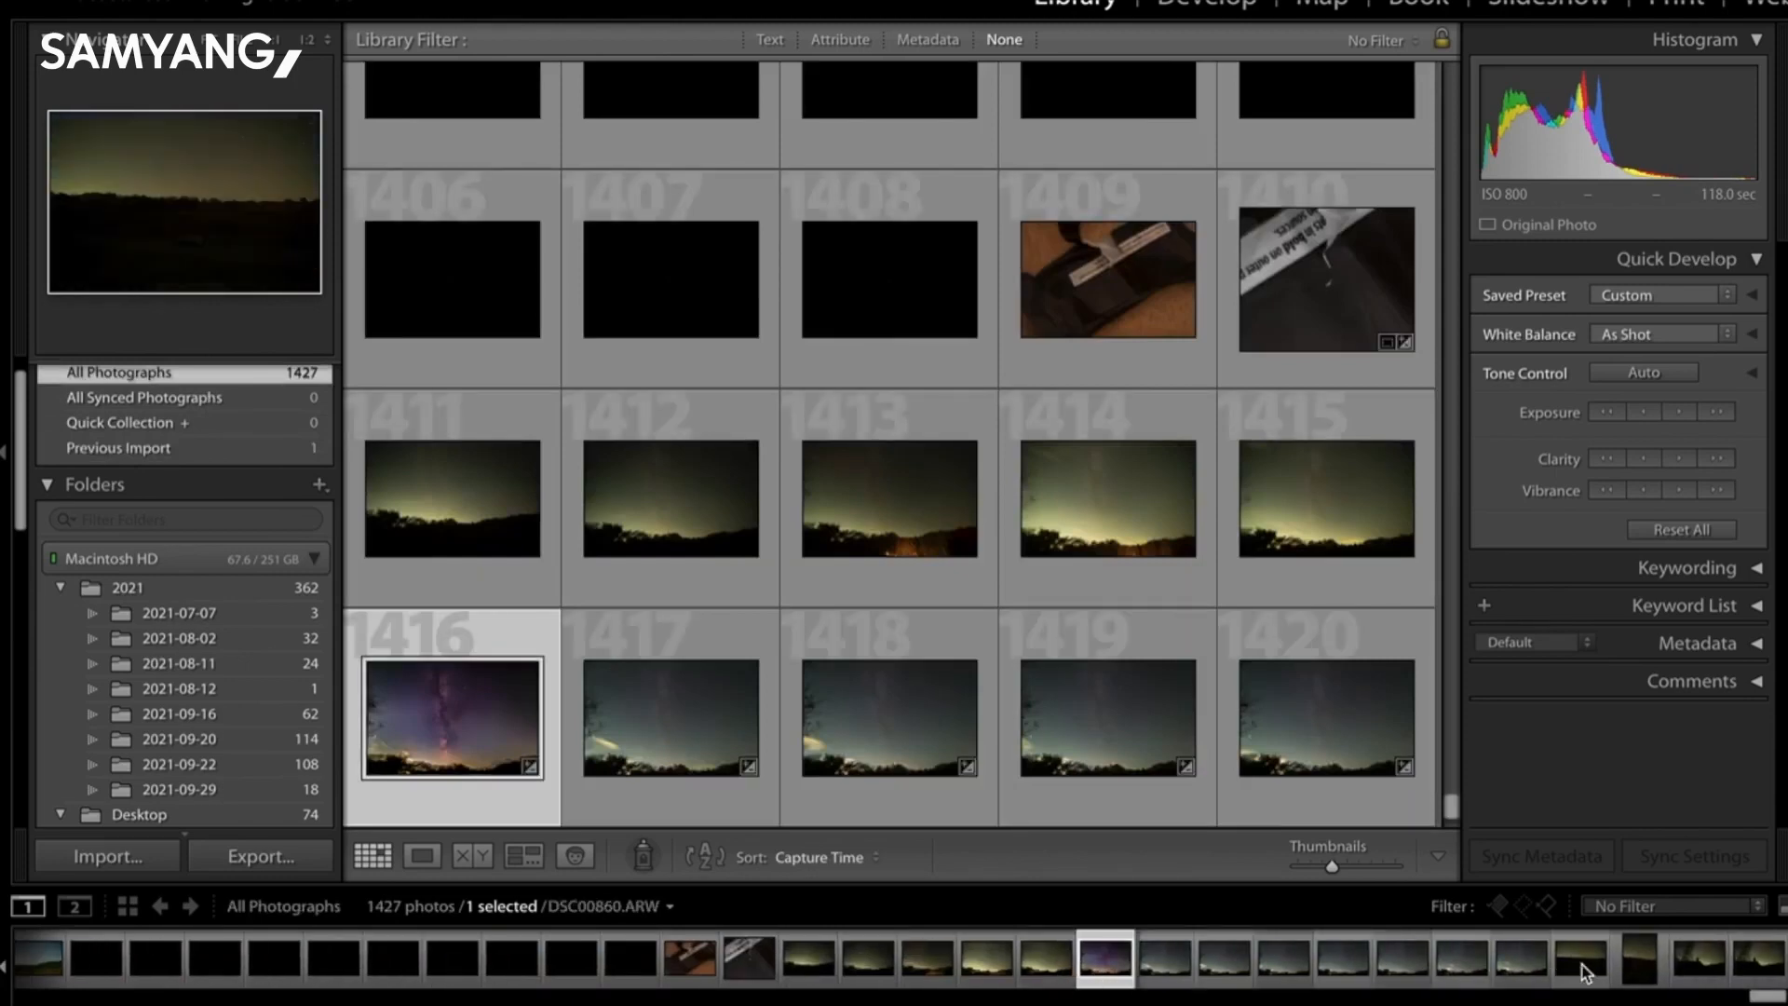
left_click(1580, 969)
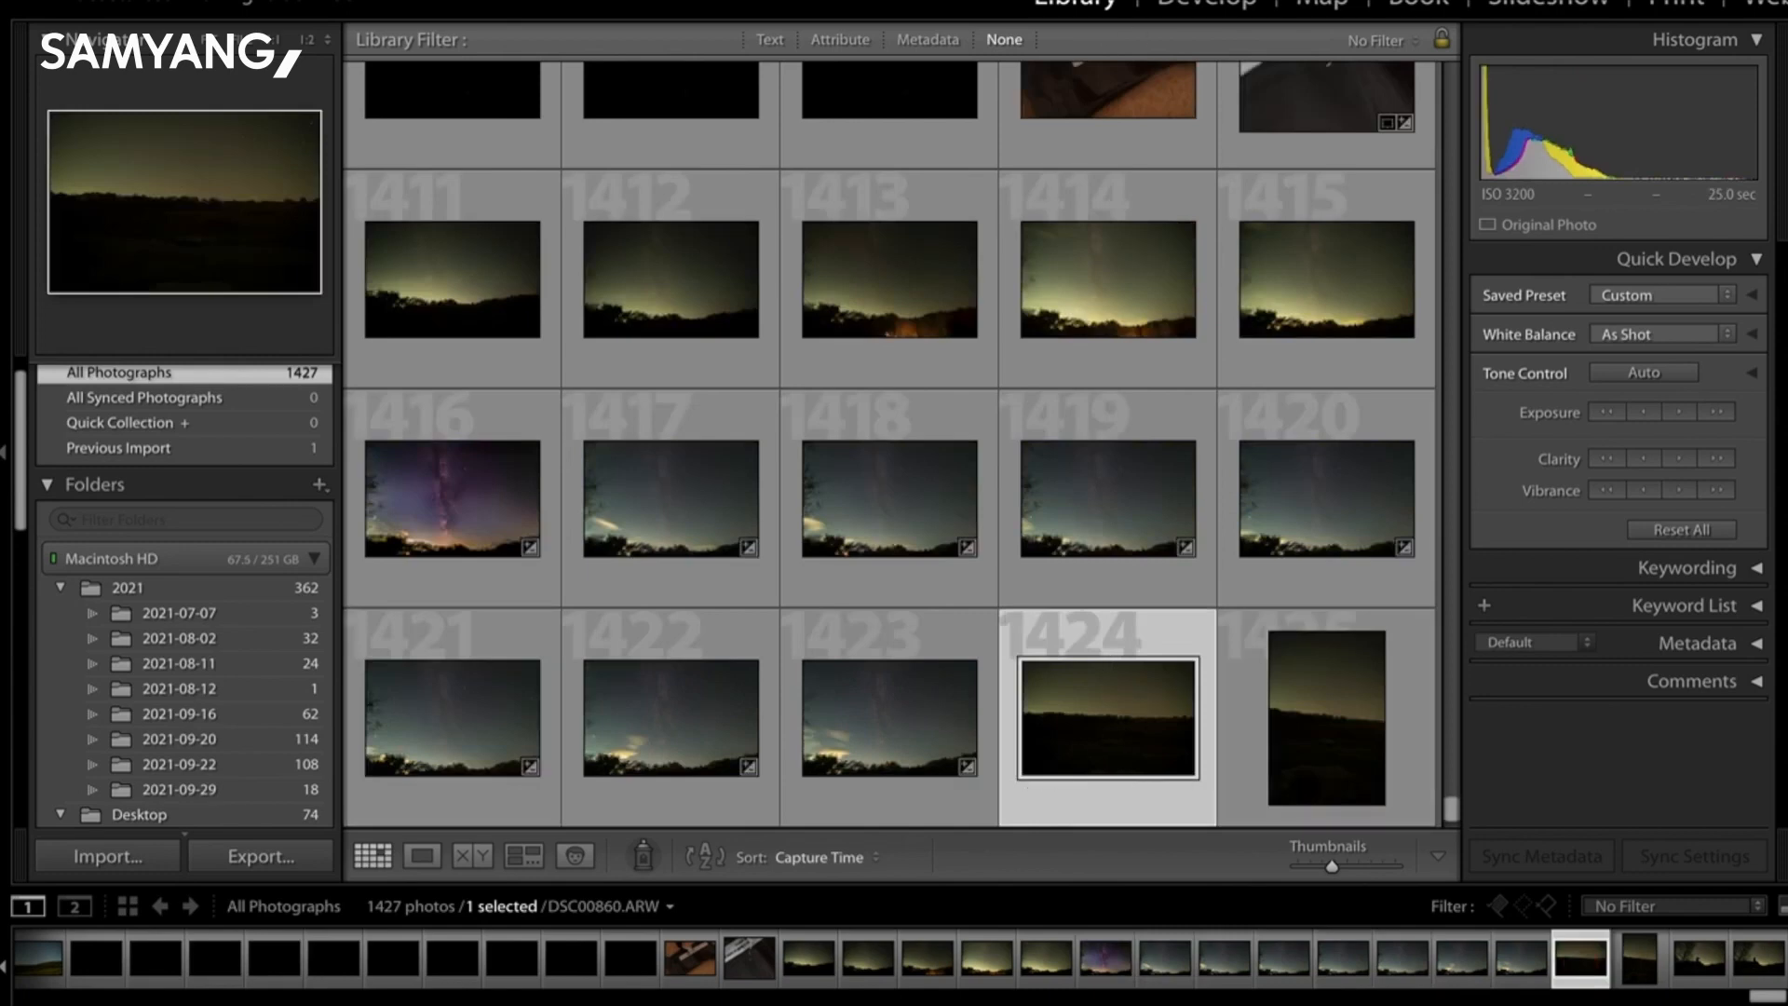
left_click(1208, 8)
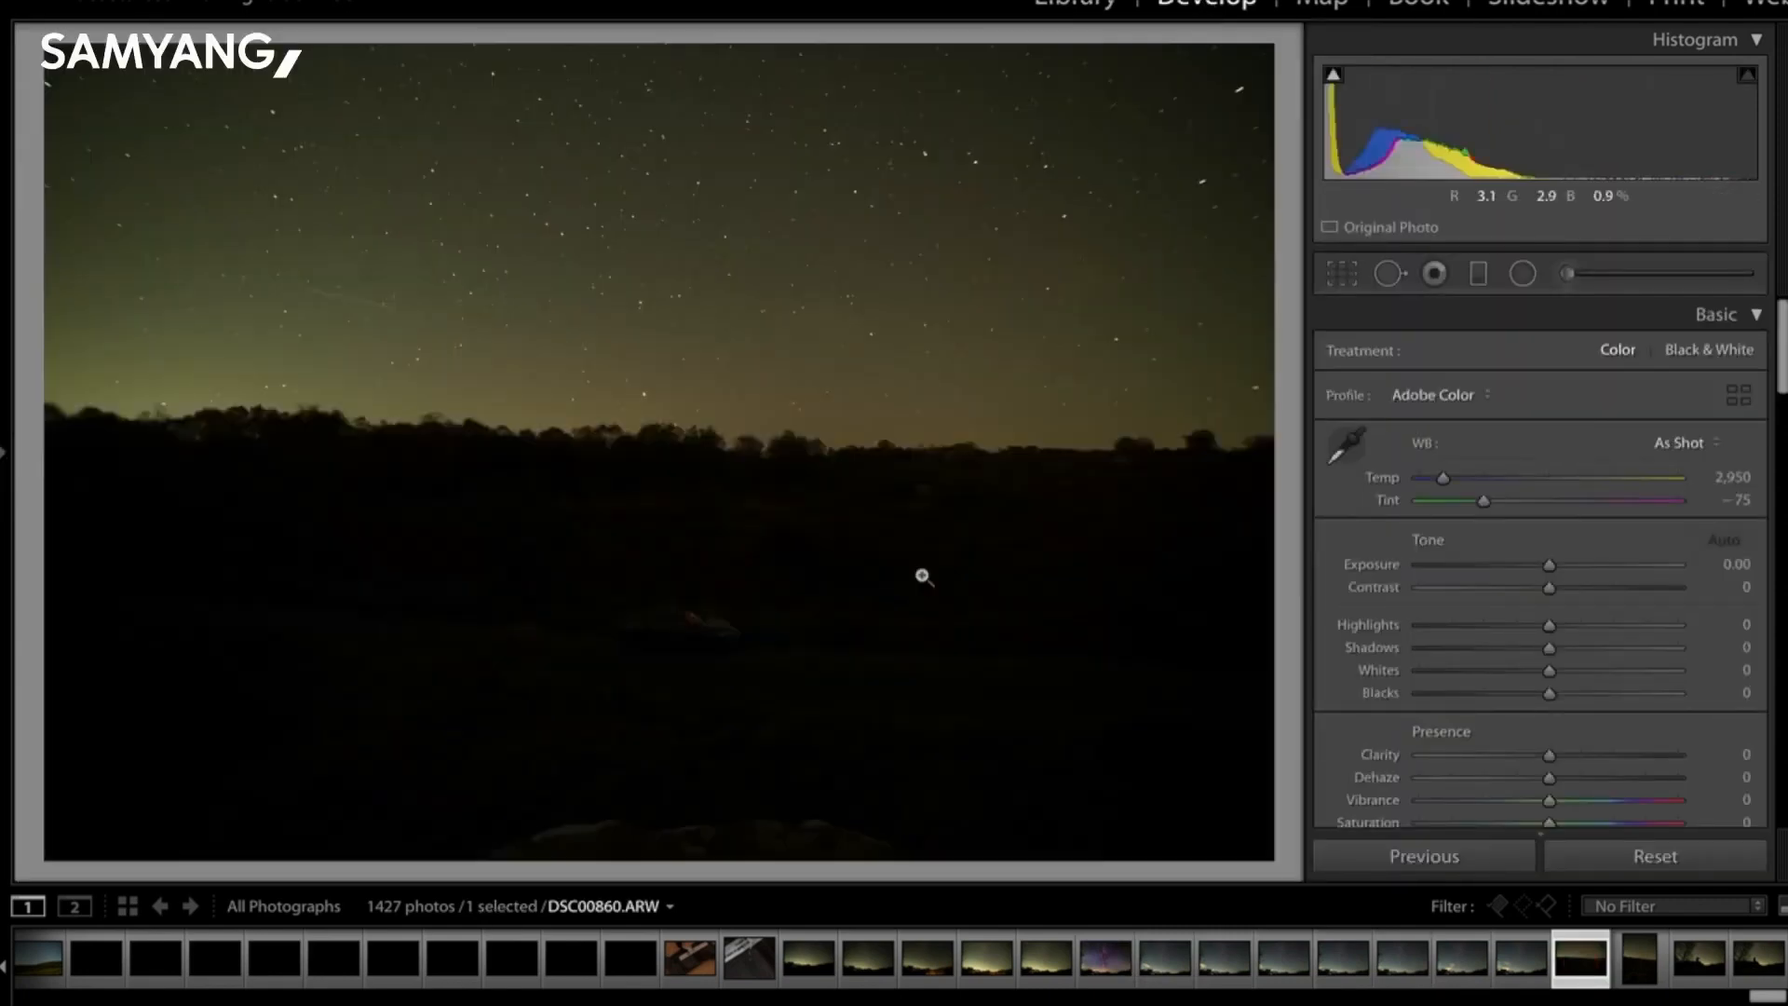
left_click_drag(1549, 647, 1647, 650)
left_click_drag(1556, 566, 1606, 565)
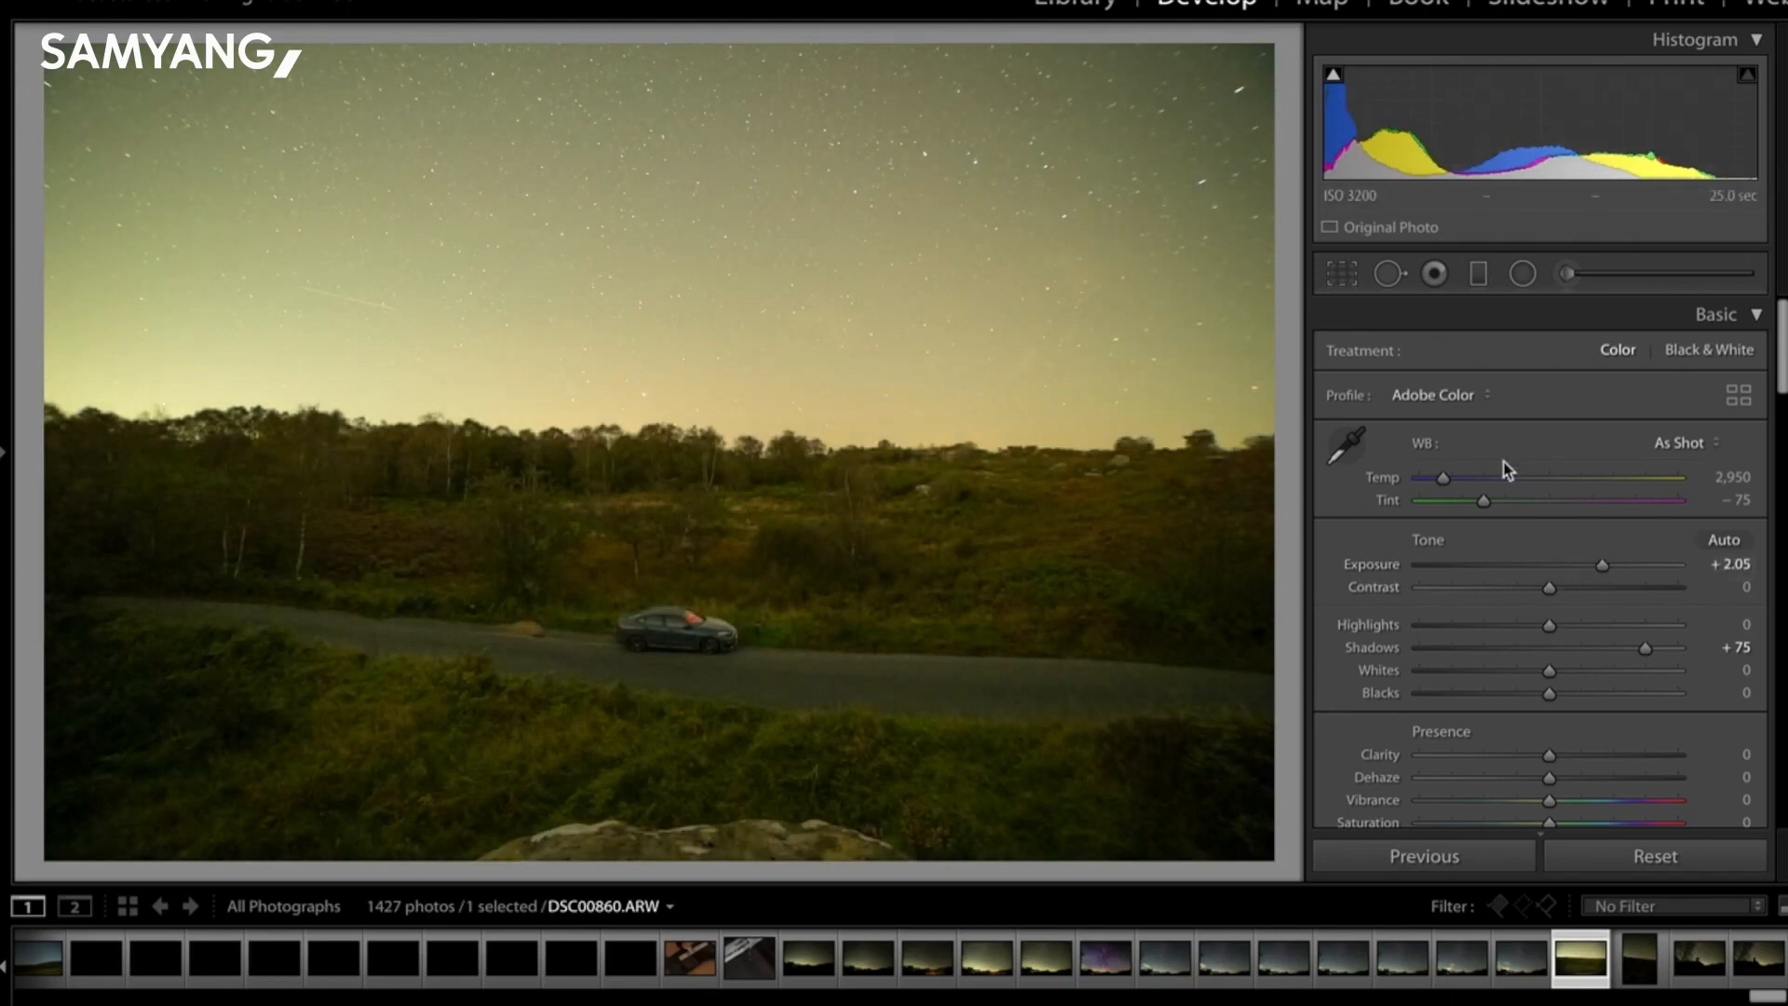
mouse_move(1444, 480)
left_mouse_down()
mouse_move(1428, 480)
mouse_move(1538, 504)
mouse_move(1444, 481)
left_mouse_up()
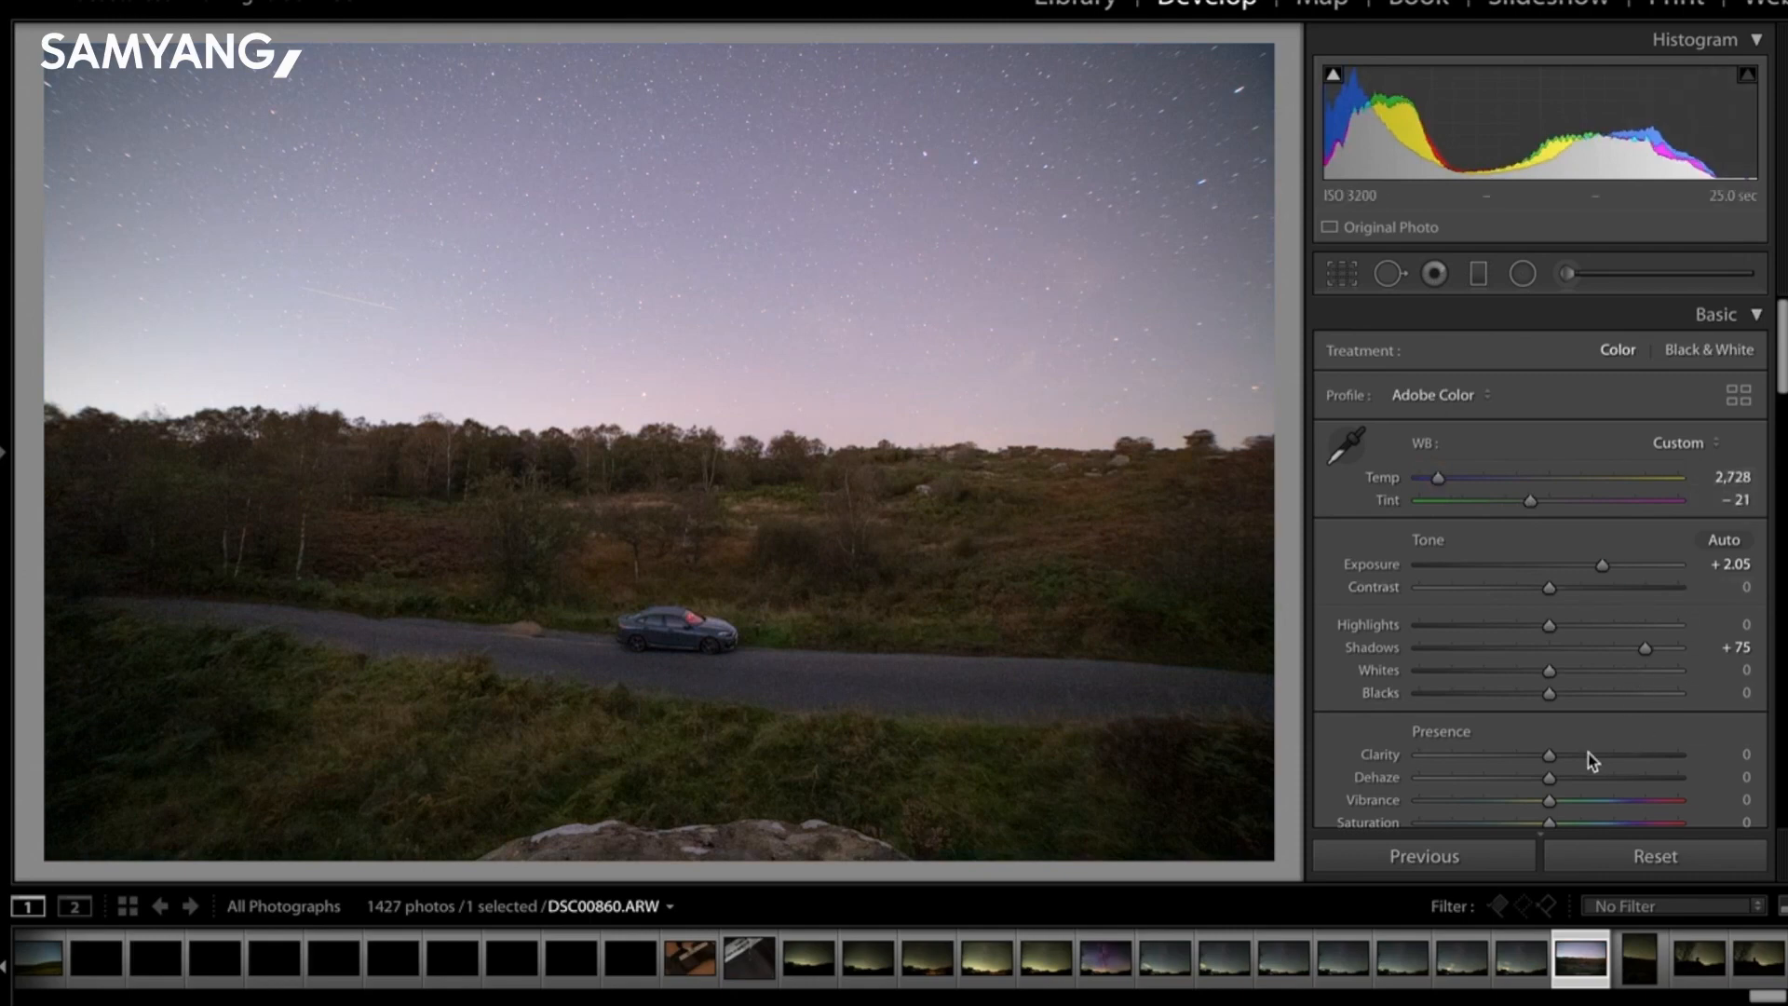
Set Clarity to +17, raise Dehaze slightly and set Luminance noise reduction to 19 on the foreground photo.
left_click_drag(1581, 753, 1569, 755)
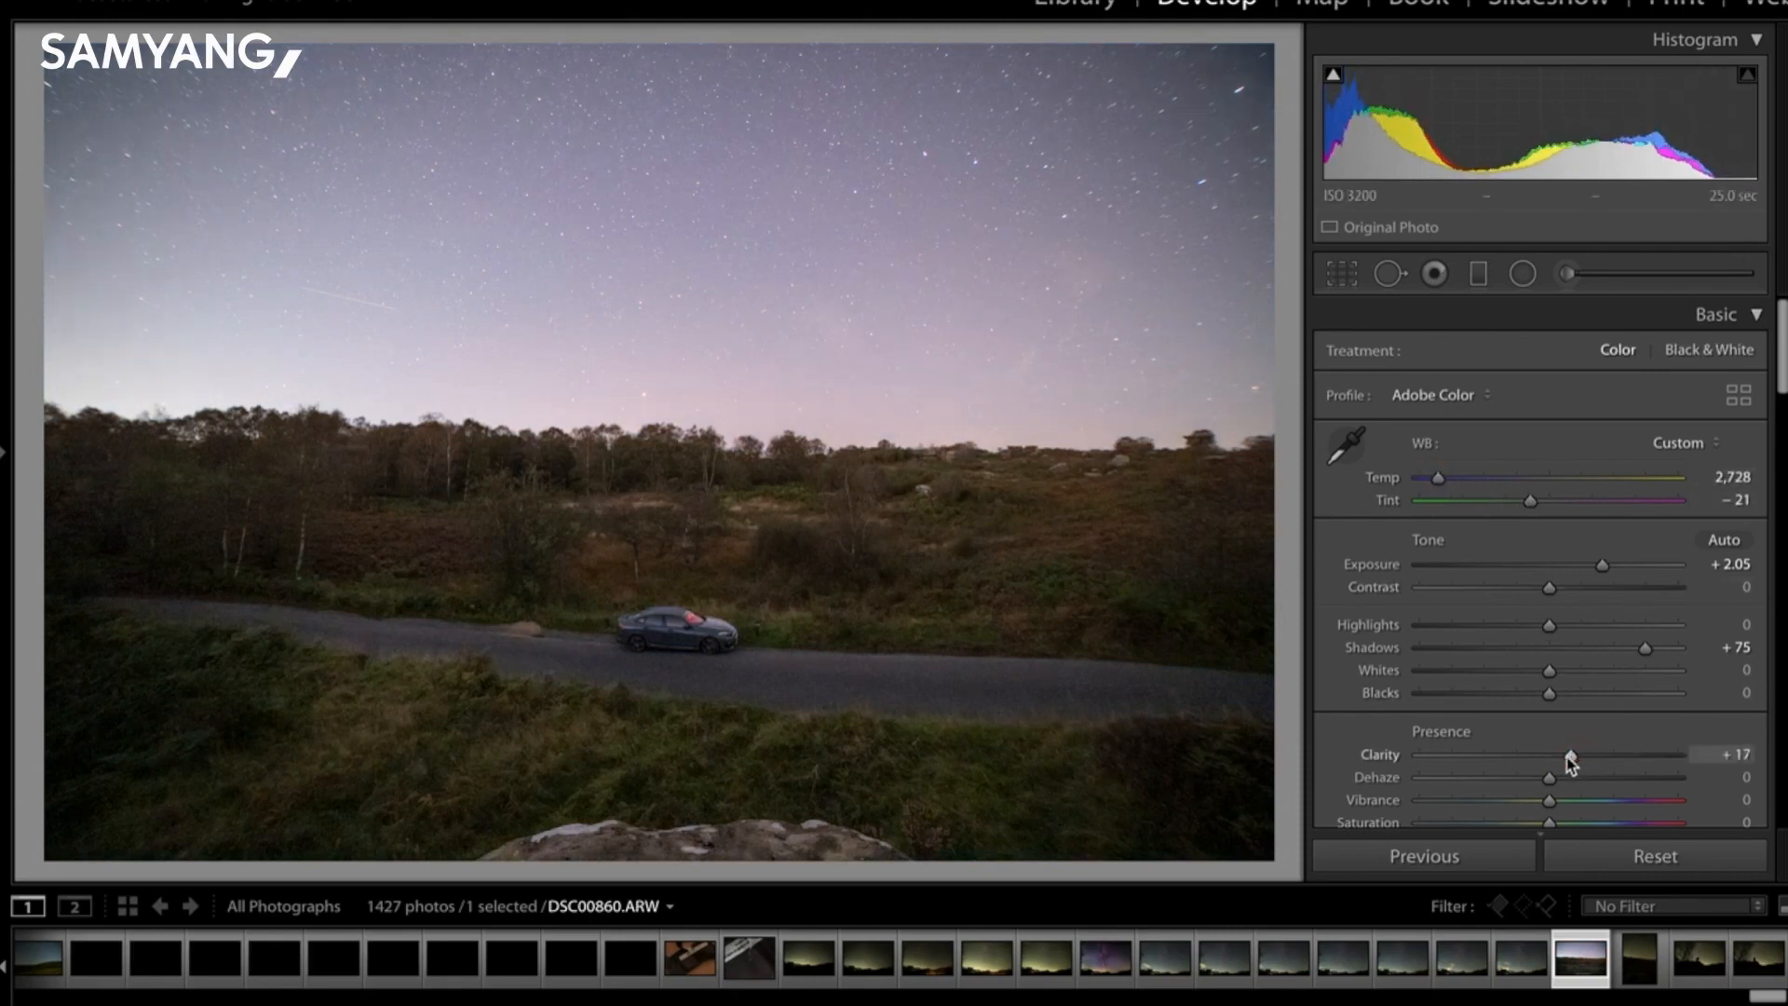
left_click_drag(1563, 781, 1569, 779)
scroll(1580, 716, "down", 5)
scroll(1579, 716, "down", 10)
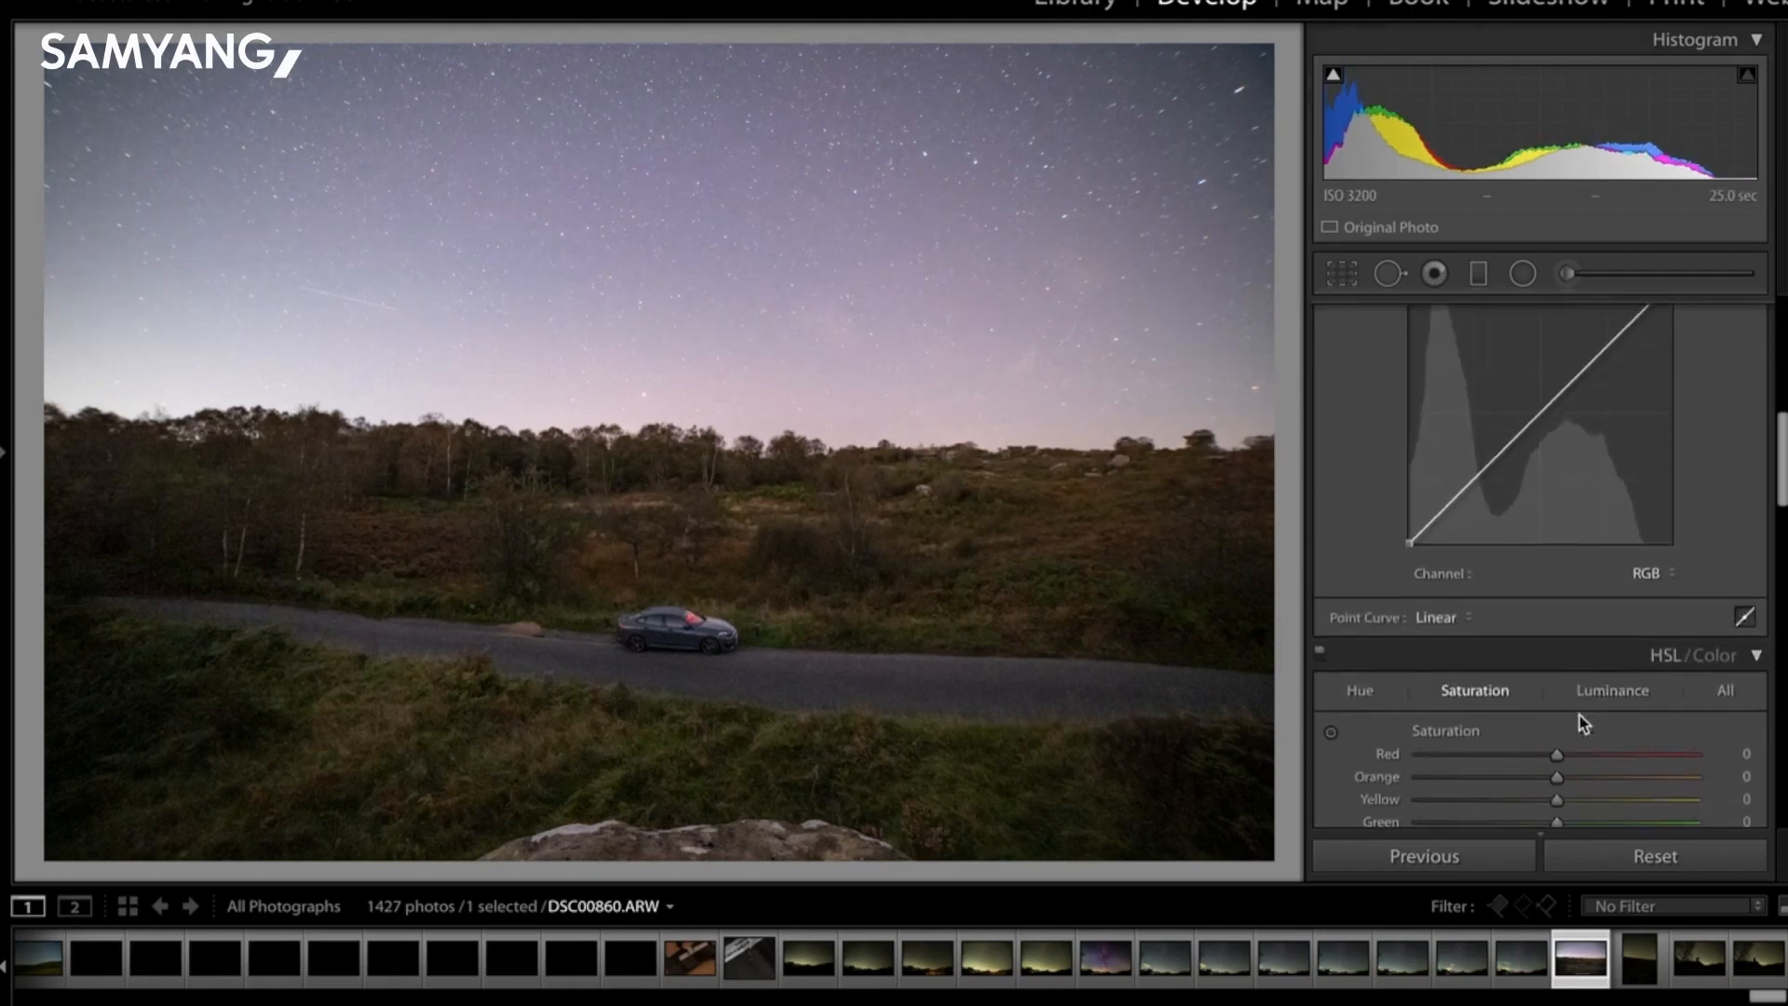
left_click_drag(1420, 624, 1451, 623)
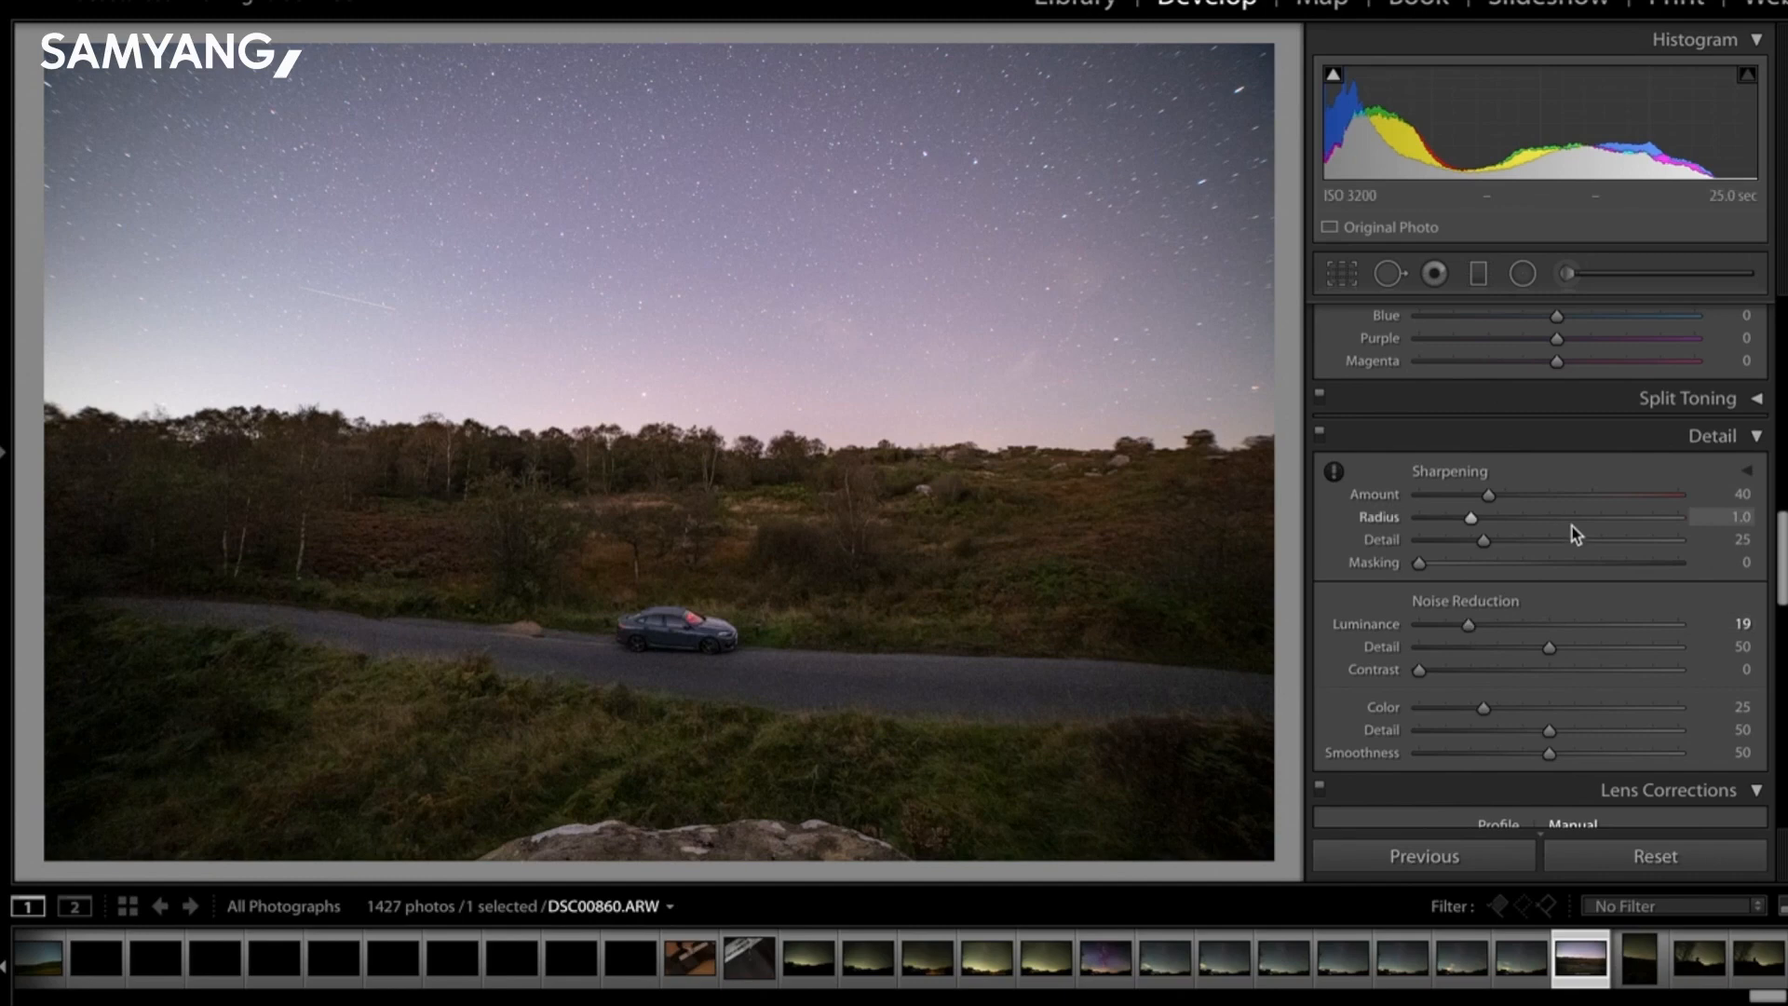
Remove chromatic aberration and enable profile corrections with the Samyang 14mm f/2.8 ED AS IF UMC lens and its SONY FE profile.
scroll(1572, 527, "down", 10)
scroll(1572, 527, "up", 5)
left_click(1500, 580)
left_click(1418, 619)
left_click(1418, 641)
left_click(1545, 725)
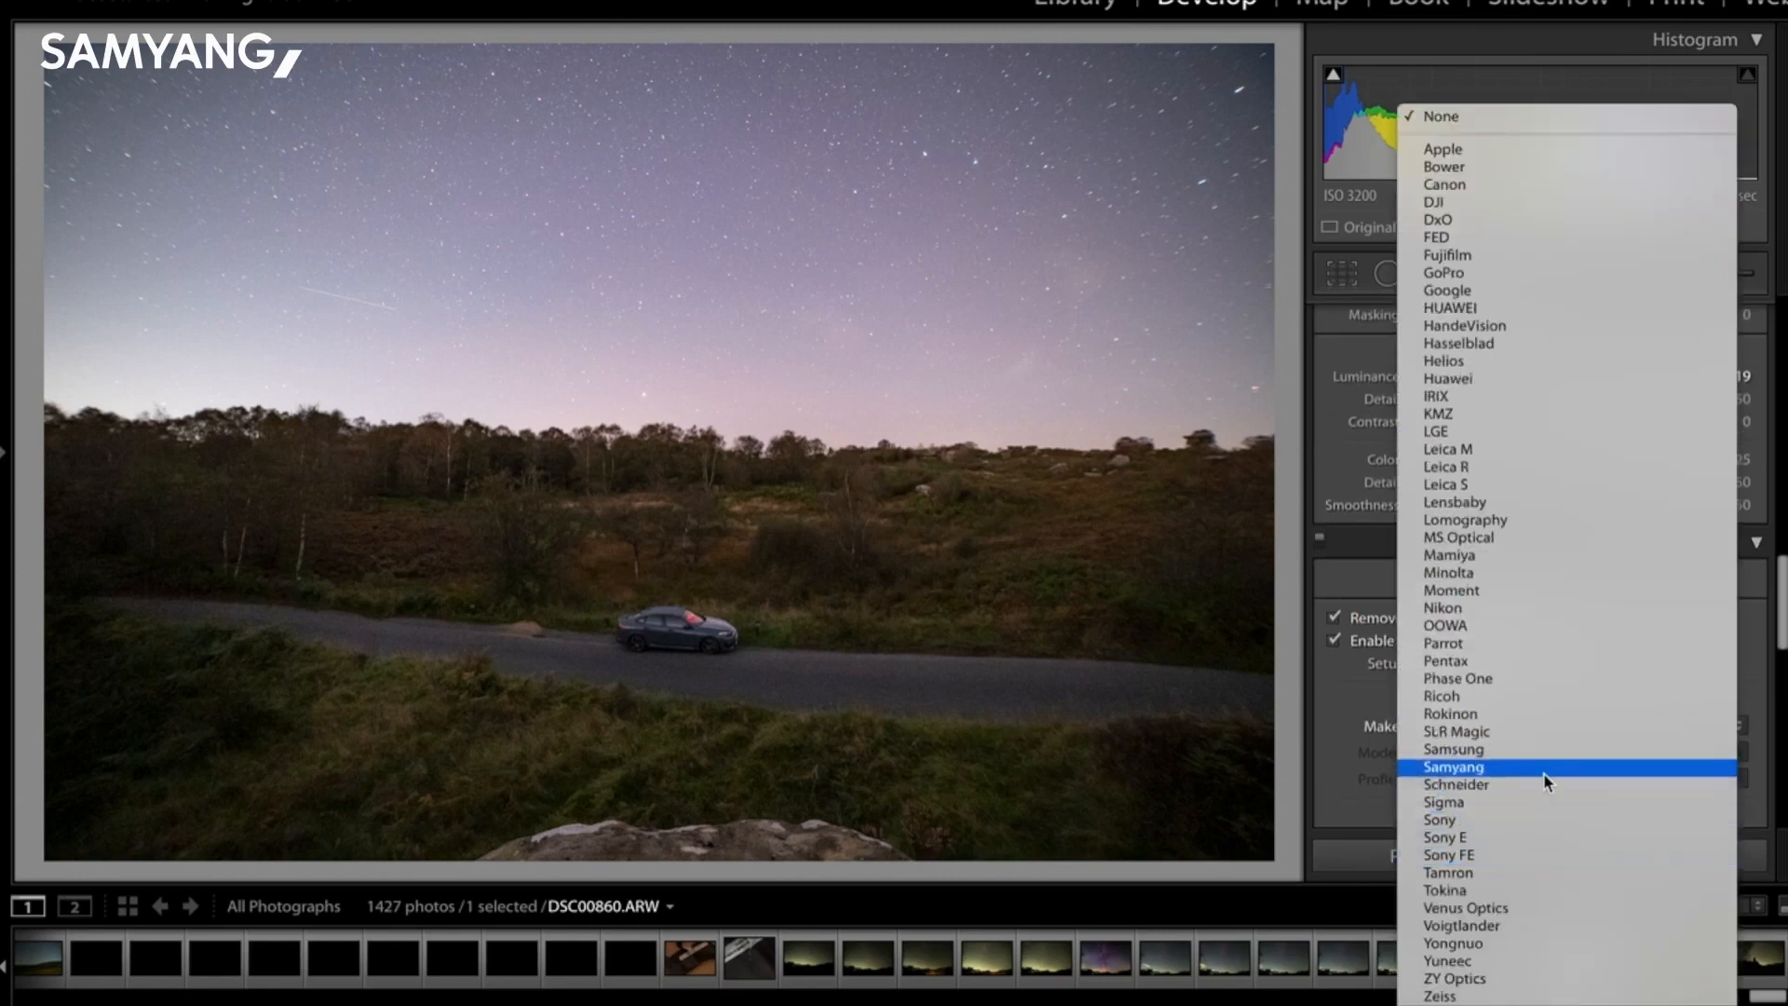
left_click(1544, 773)
left_click(1545, 755)
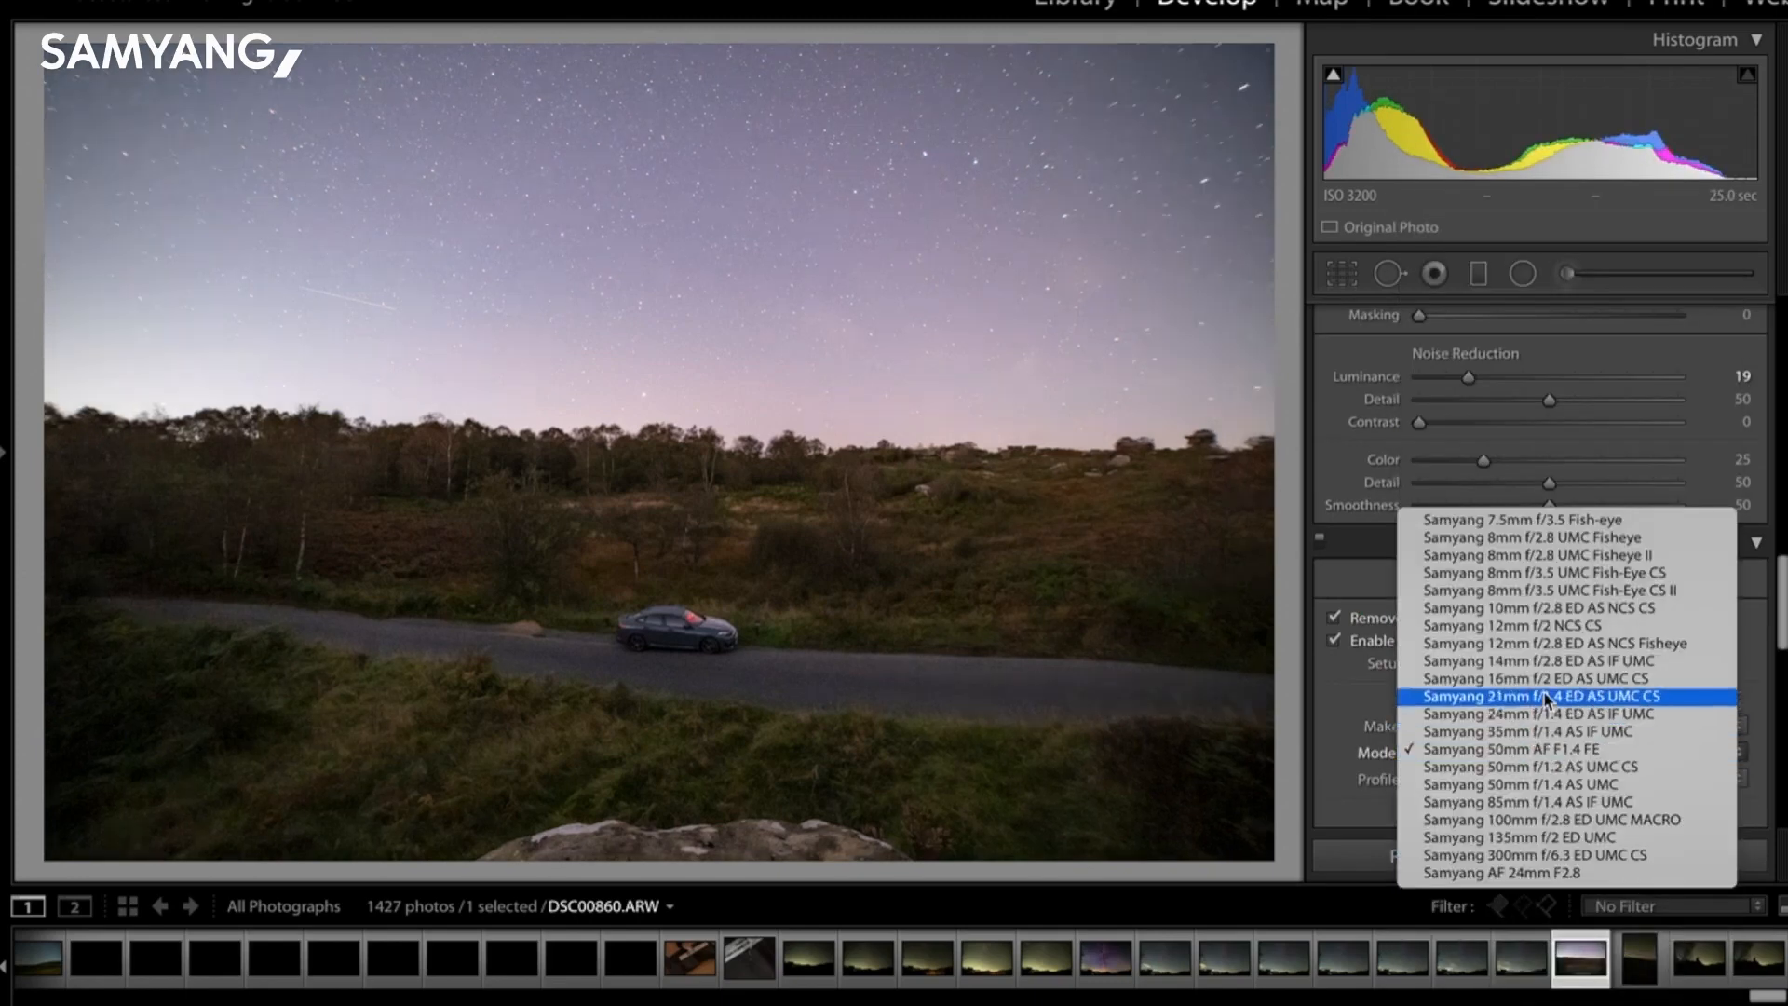
left_click(1546, 660)
left_click(1551, 777)
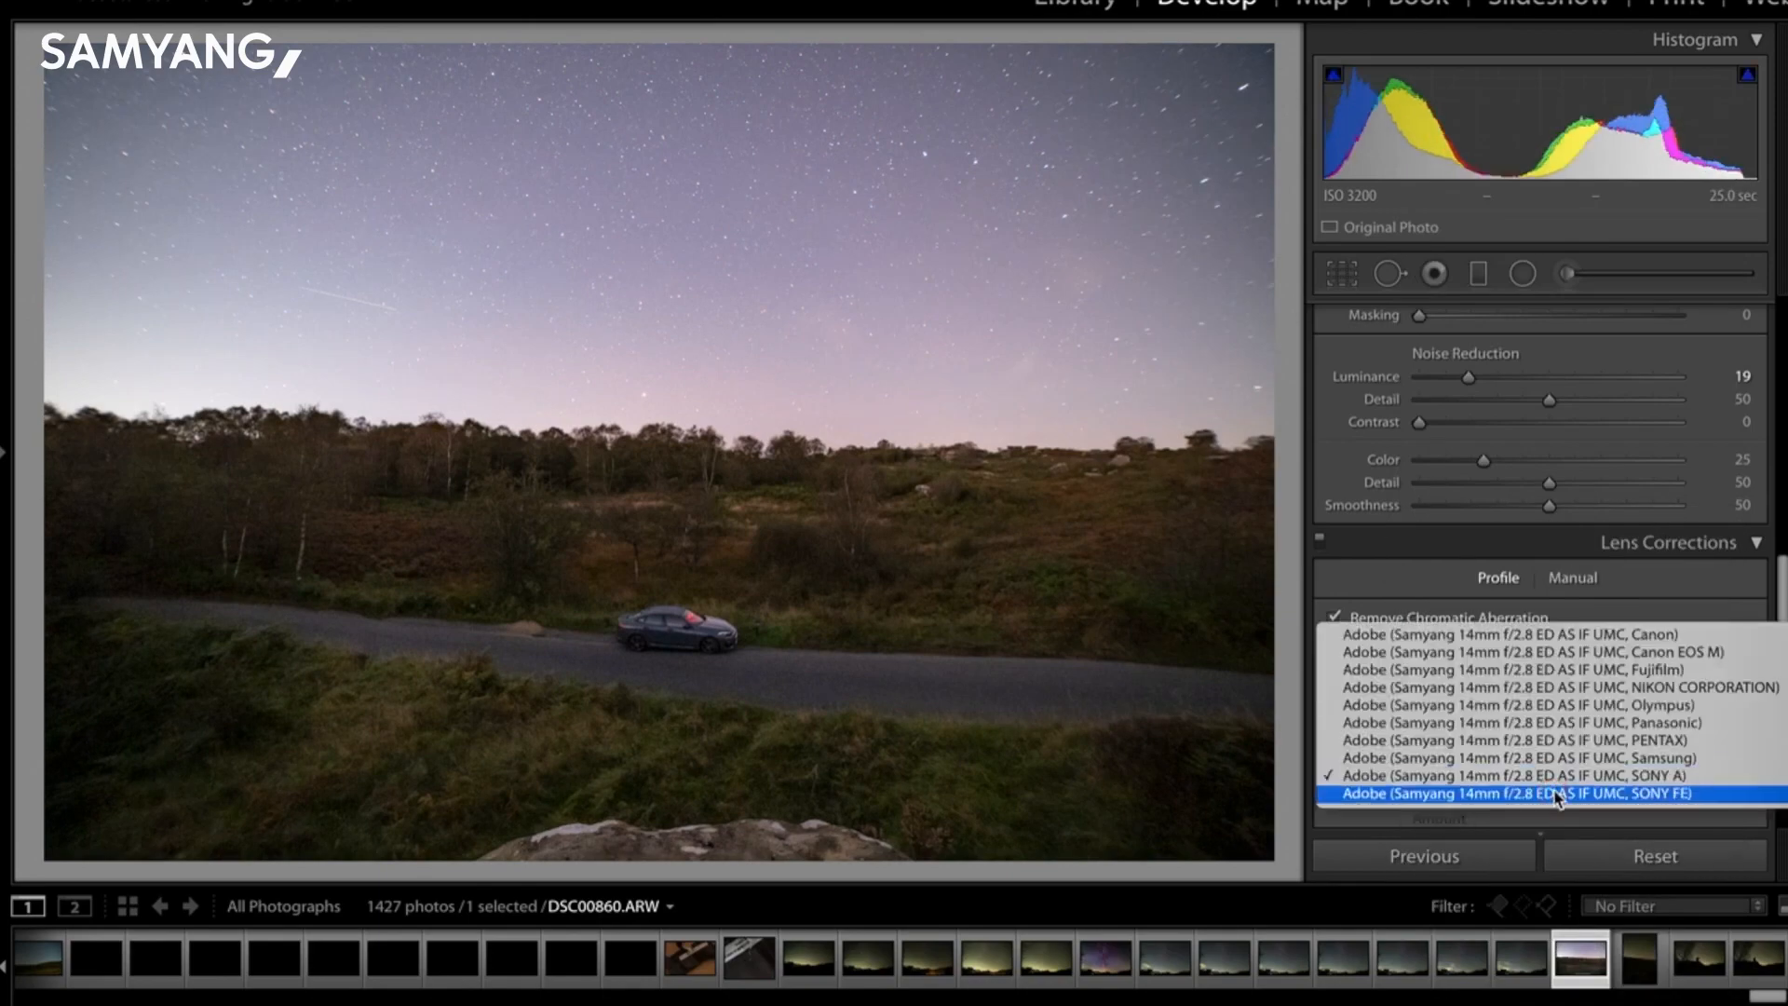
left_click(1556, 794)
scroll(1528, 605, "down", 10)
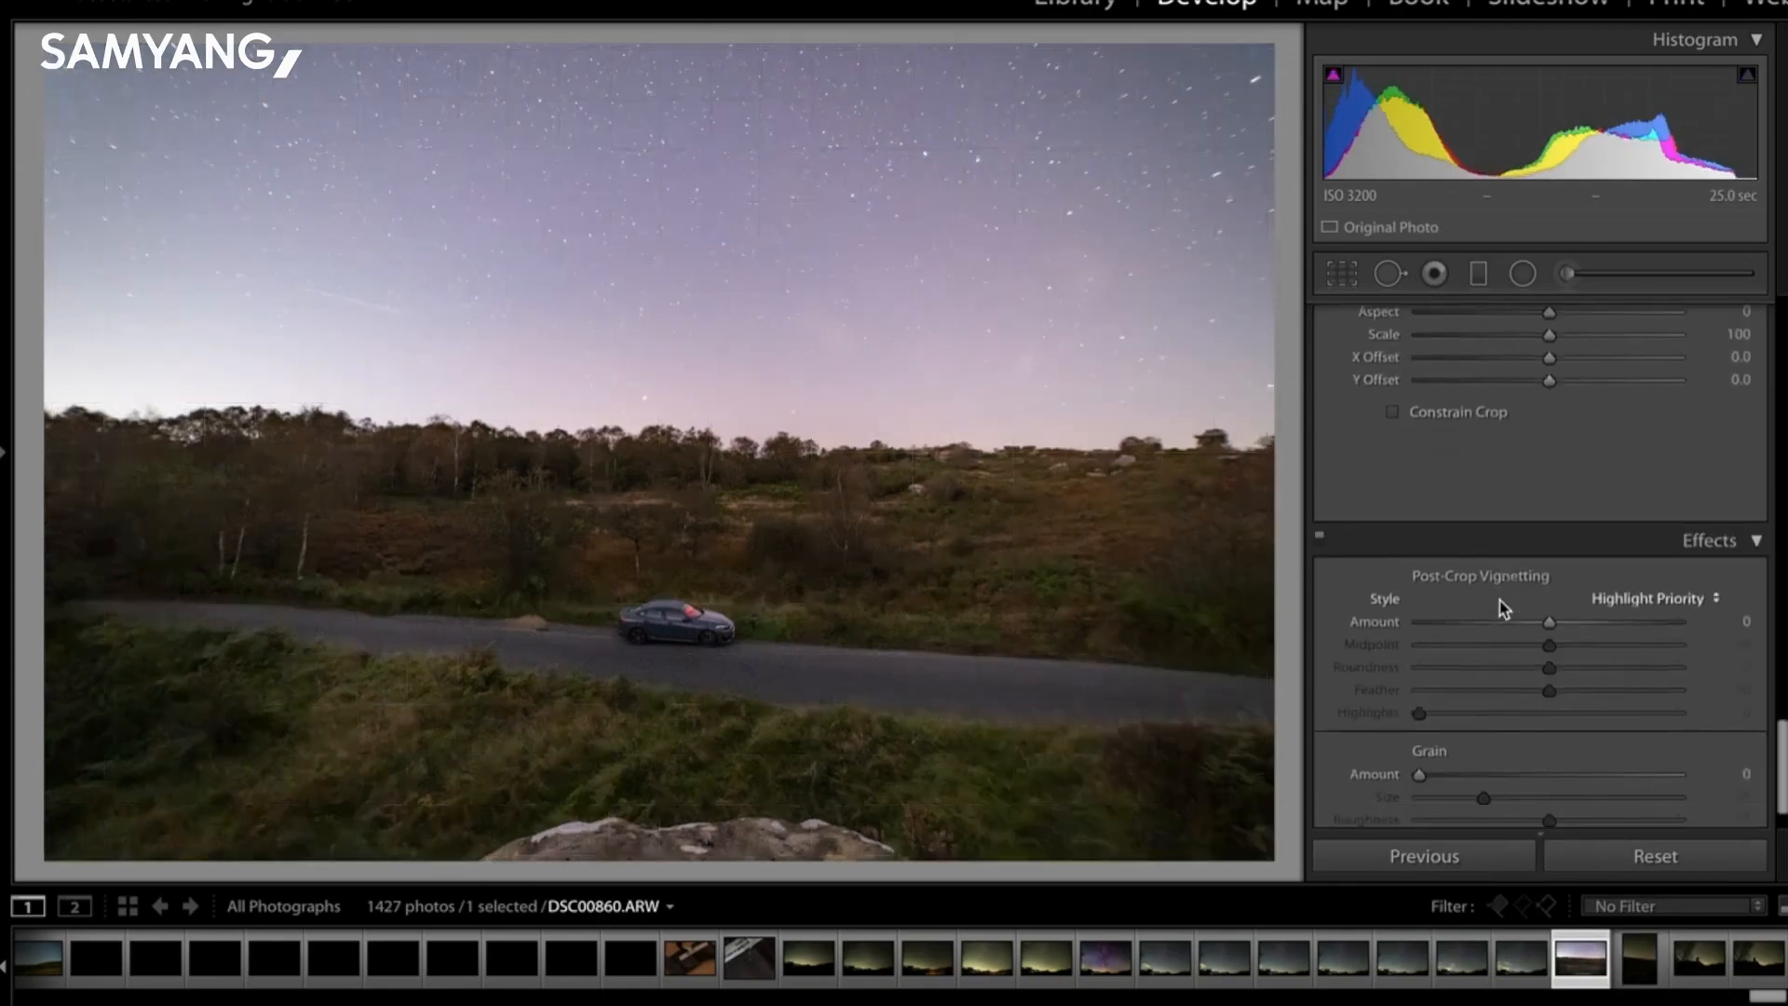
scroll(1502, 607, "down", 2)
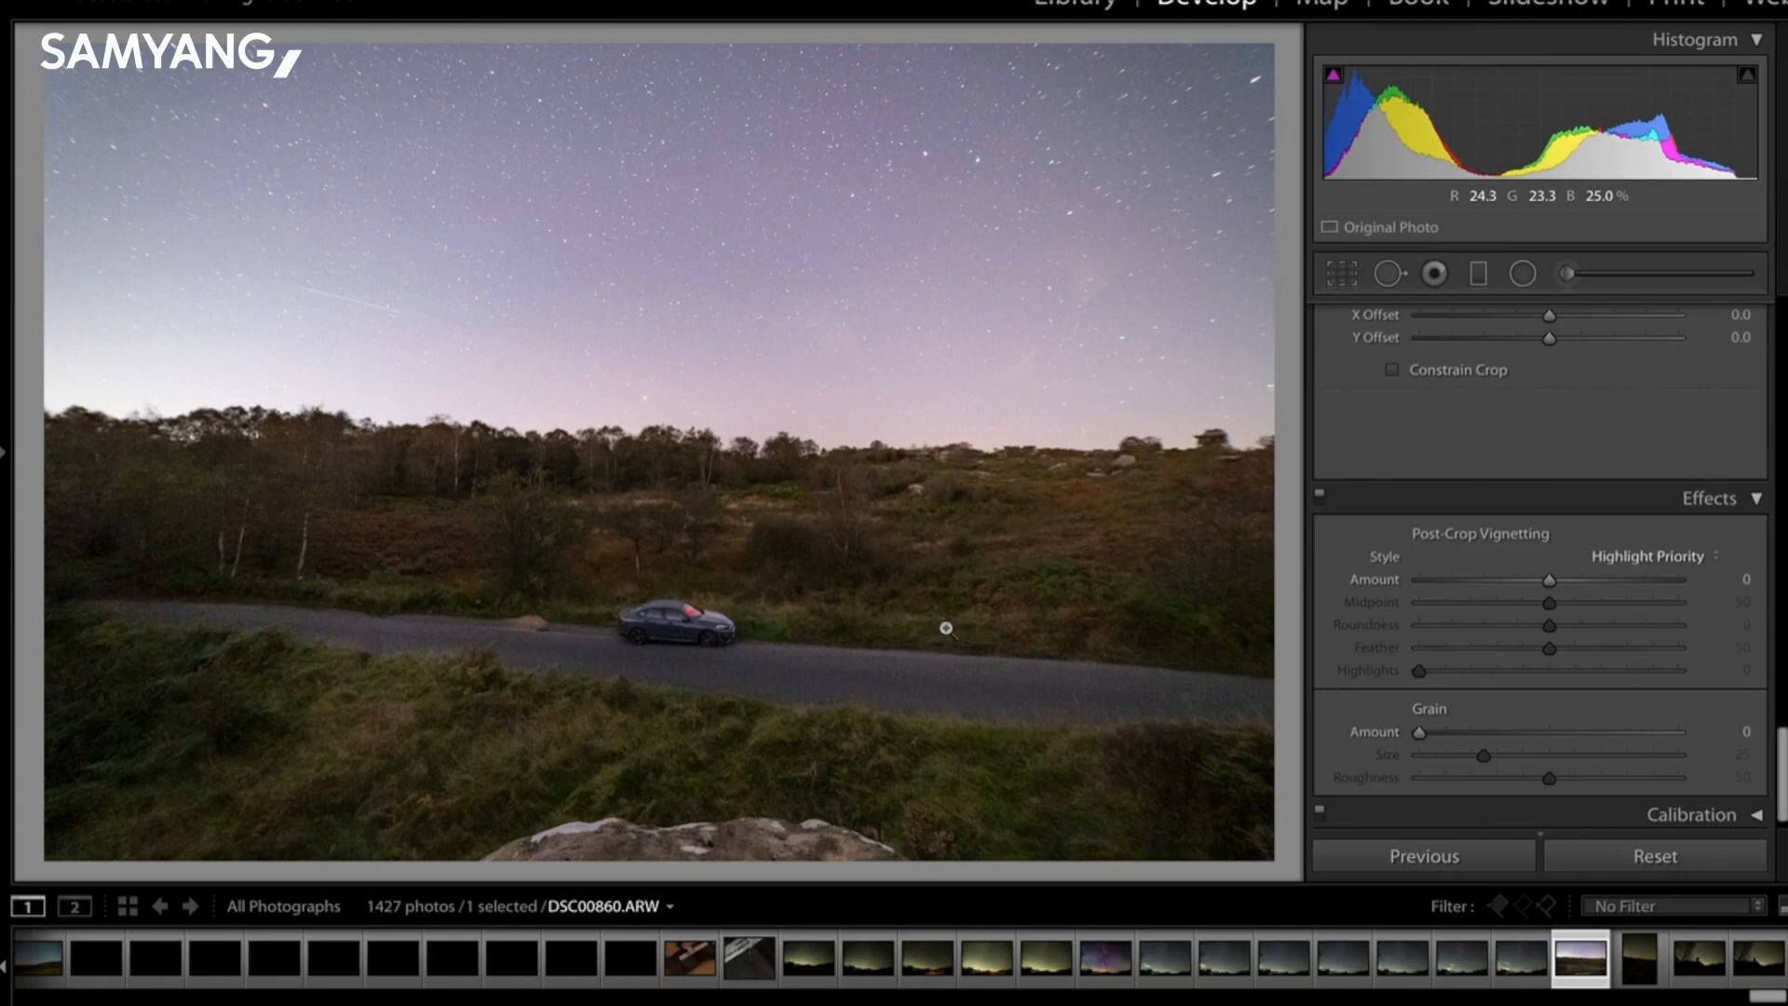
Open DSC00860.ARW and brimham stack.tif together as layers in Photoshop and move the brimham stack.tif layer below the foreground layer.
left_click(1107, 968, "ctrl")
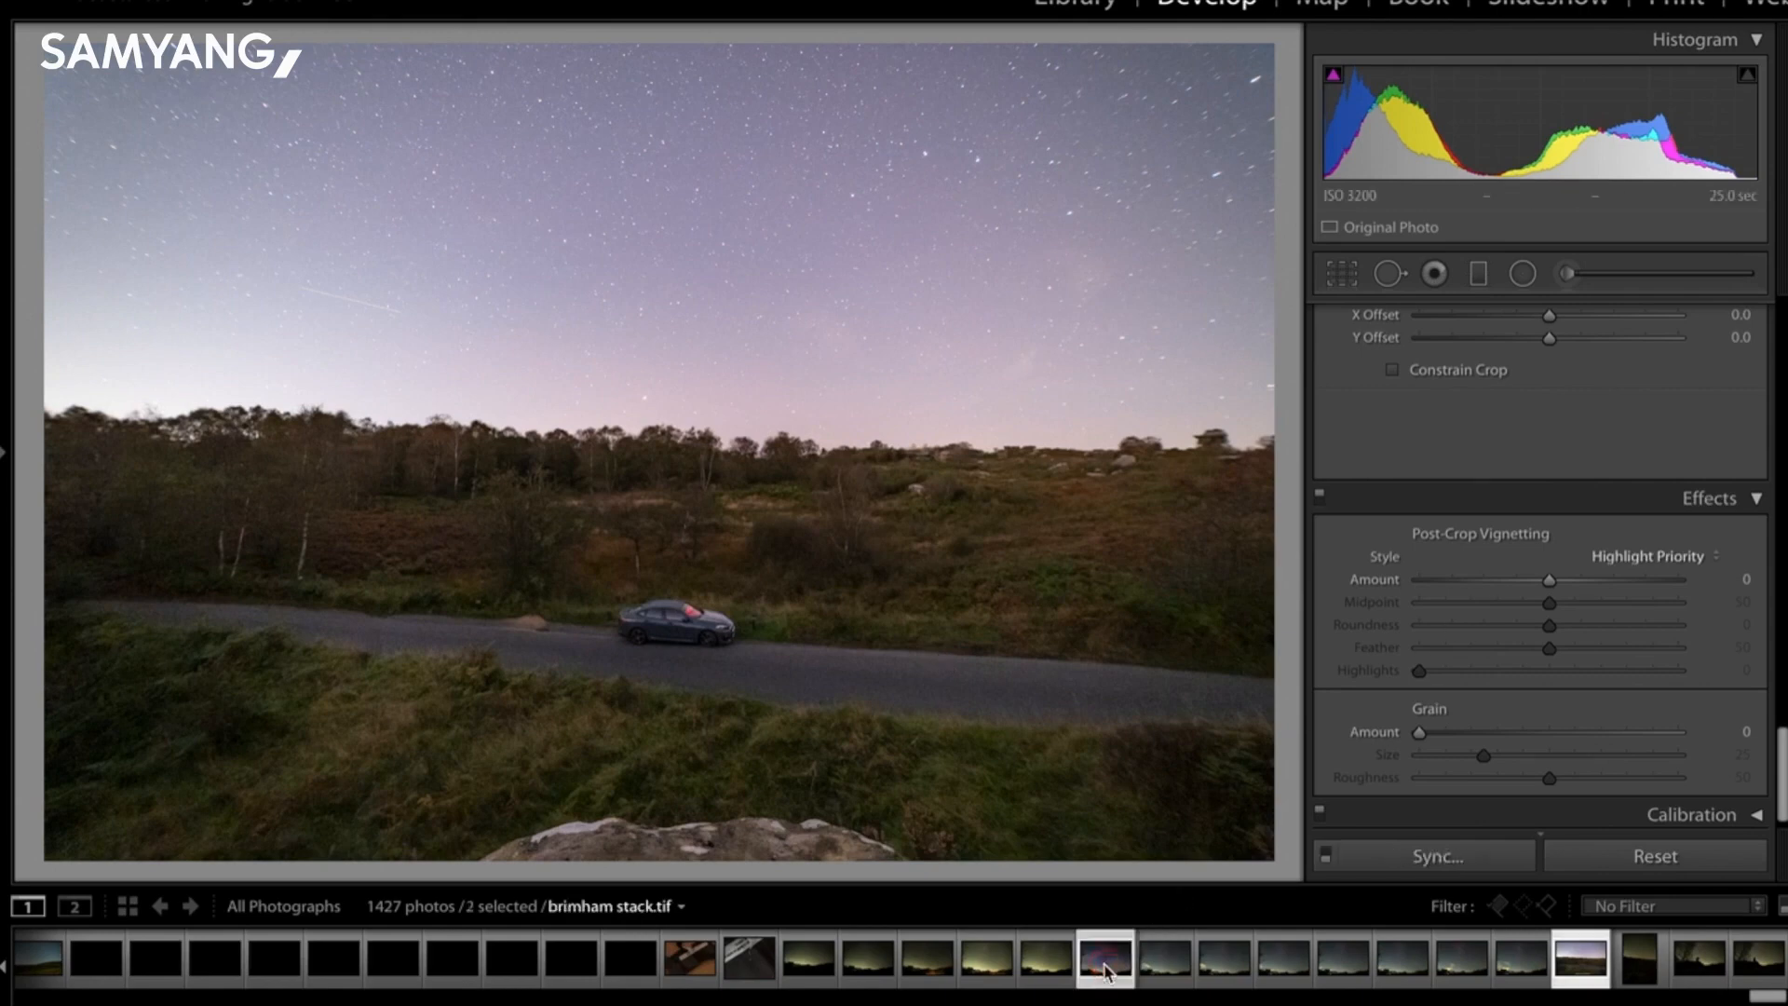
right_click(1107, 971)
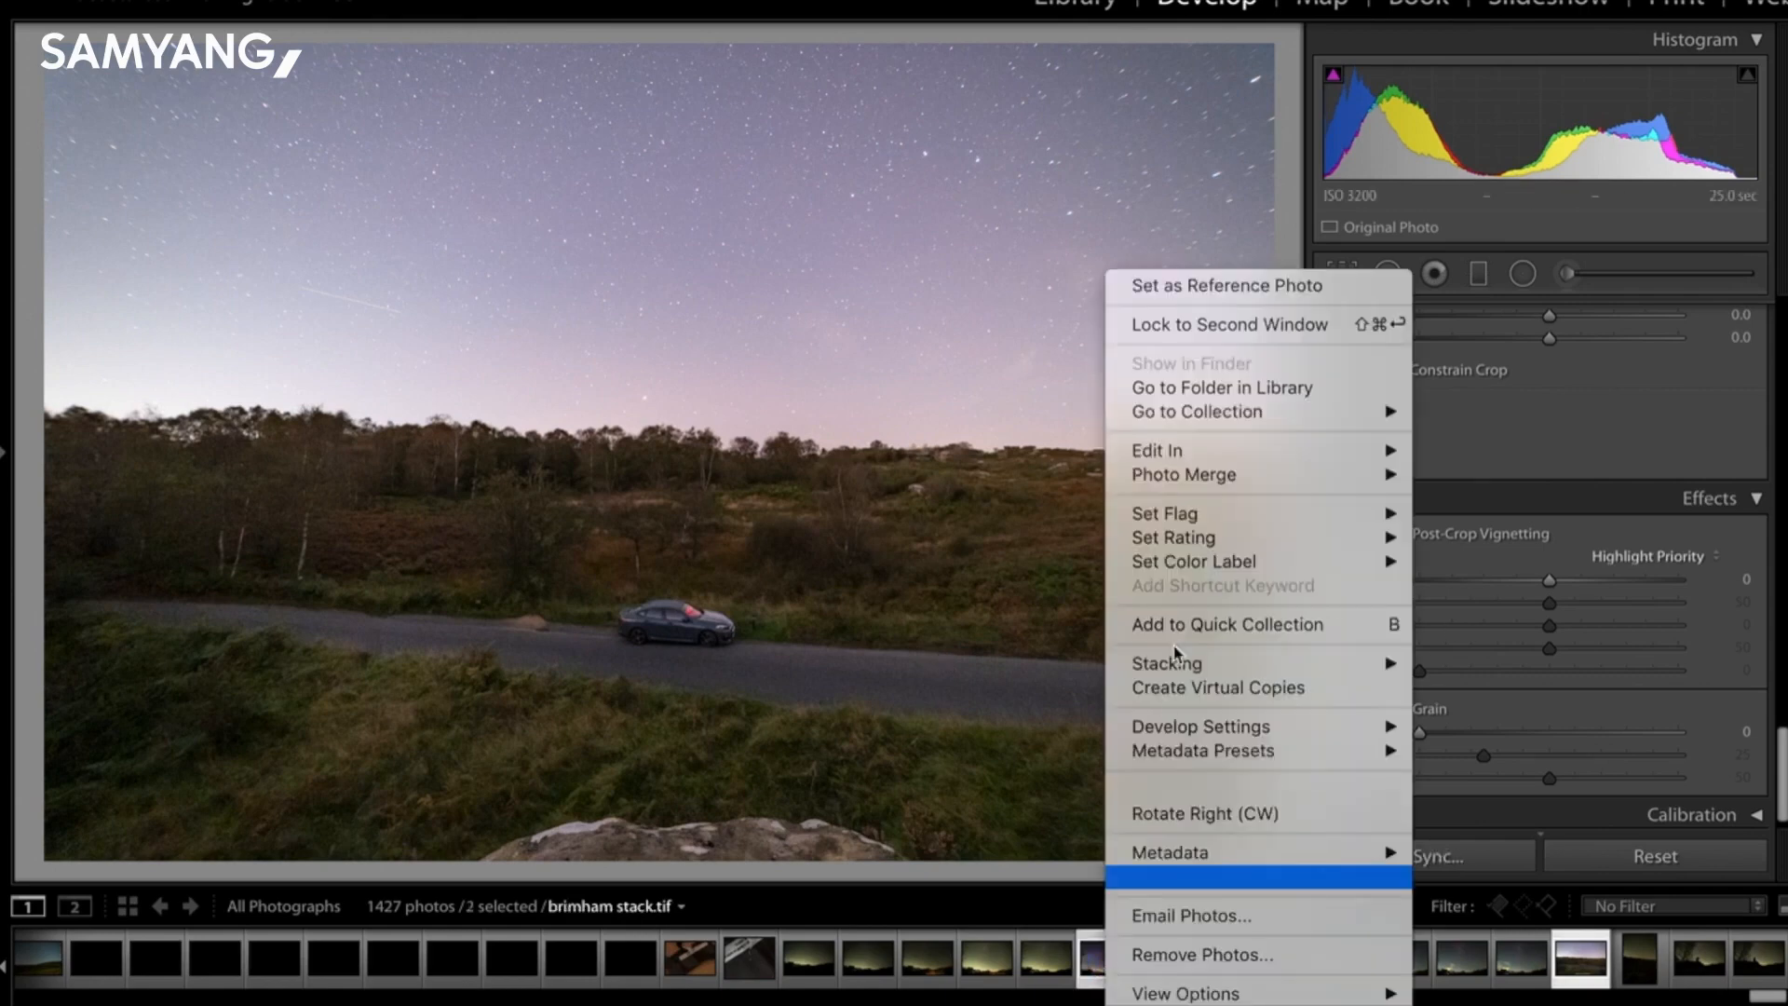
mouse_move(1216, 450)
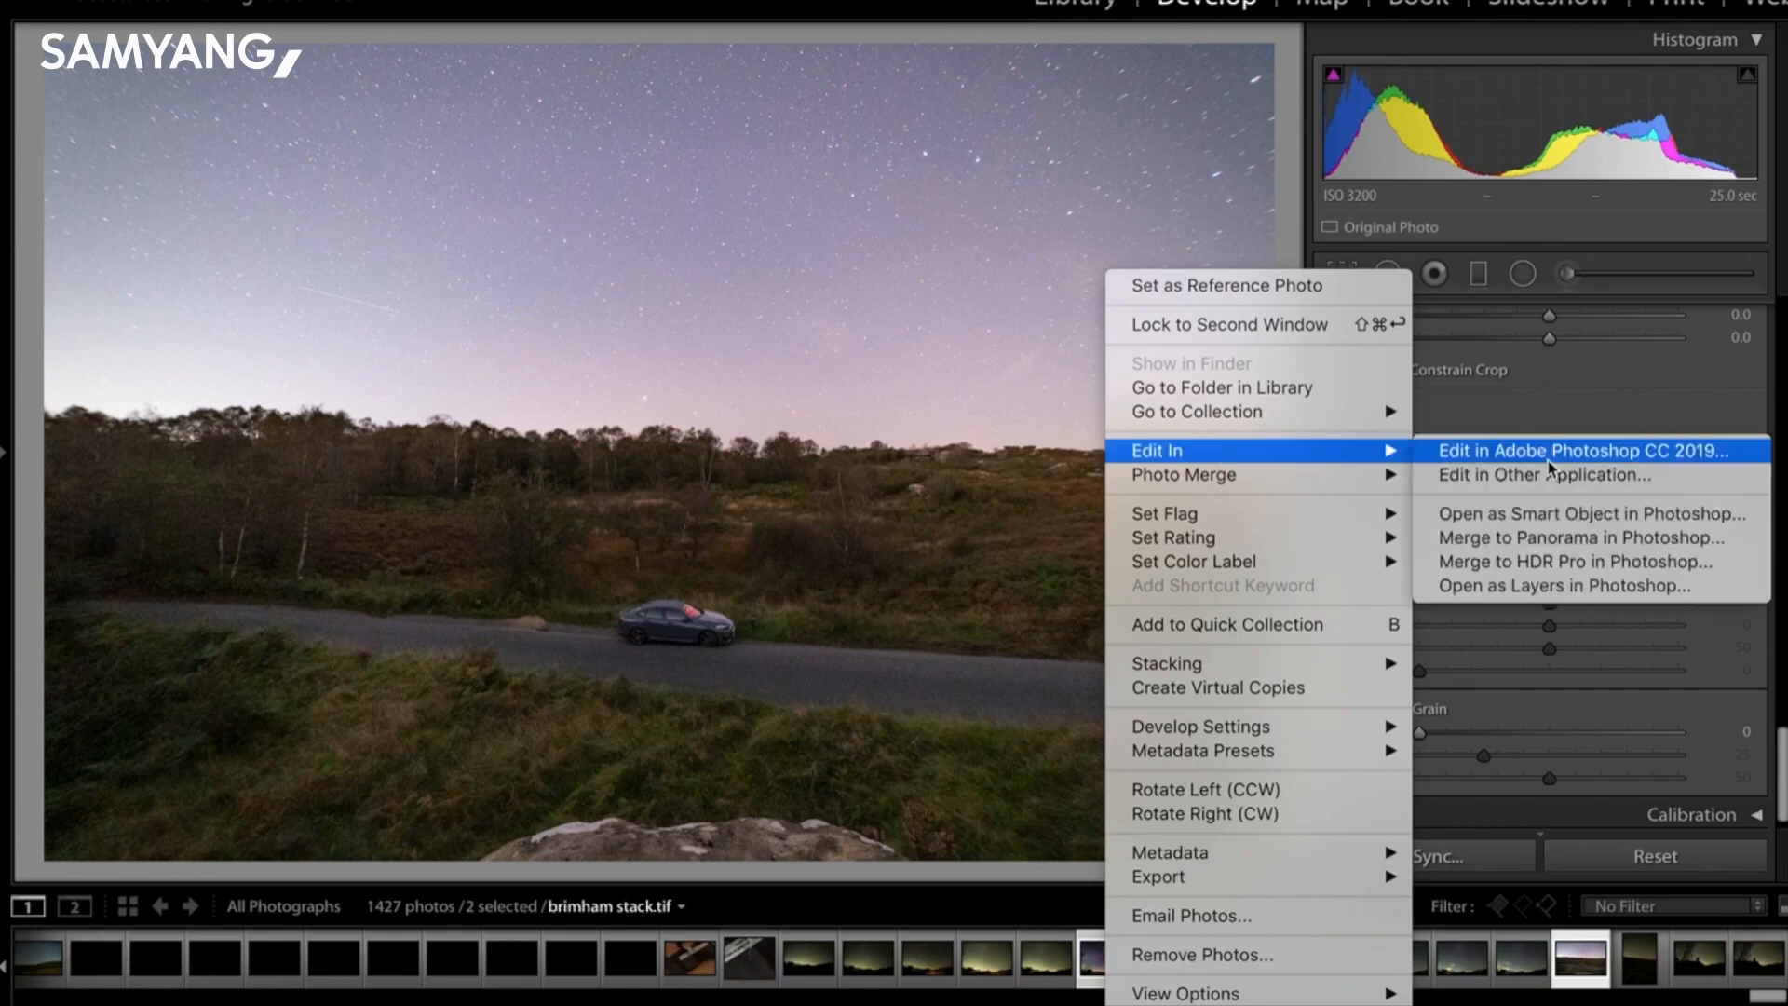
left_click(1553, 587)
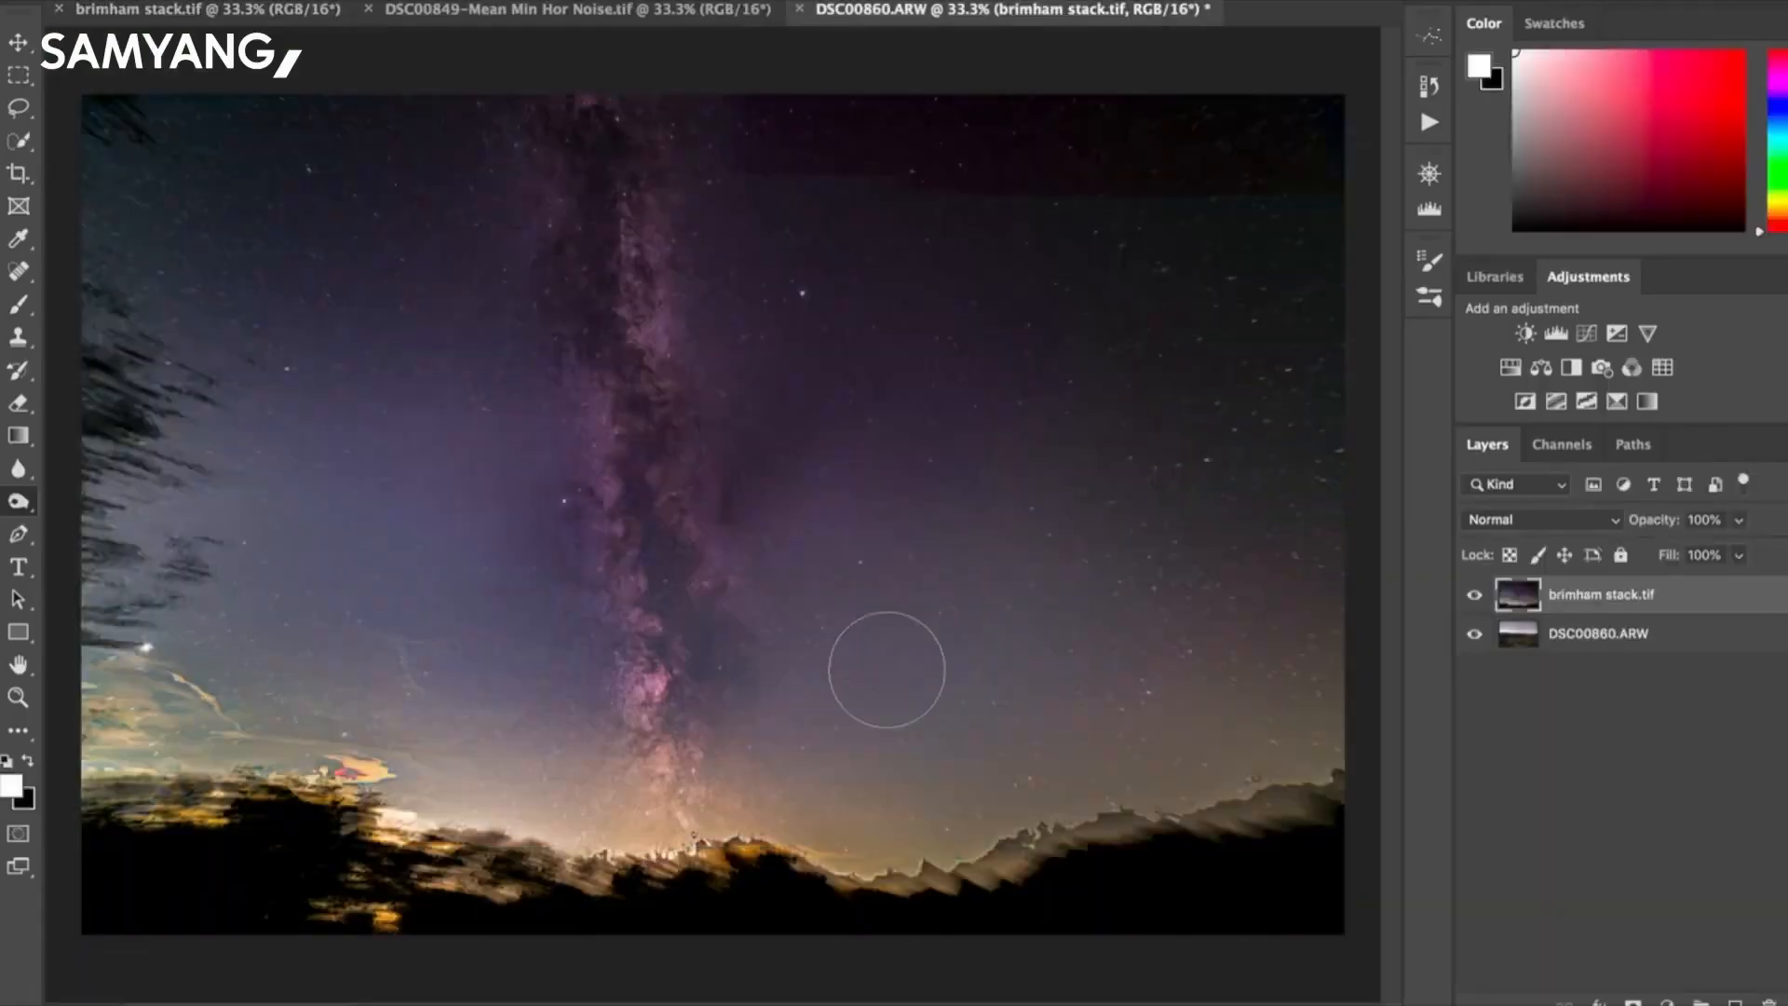
left_click_drag(1601, 607, 1598, 680)
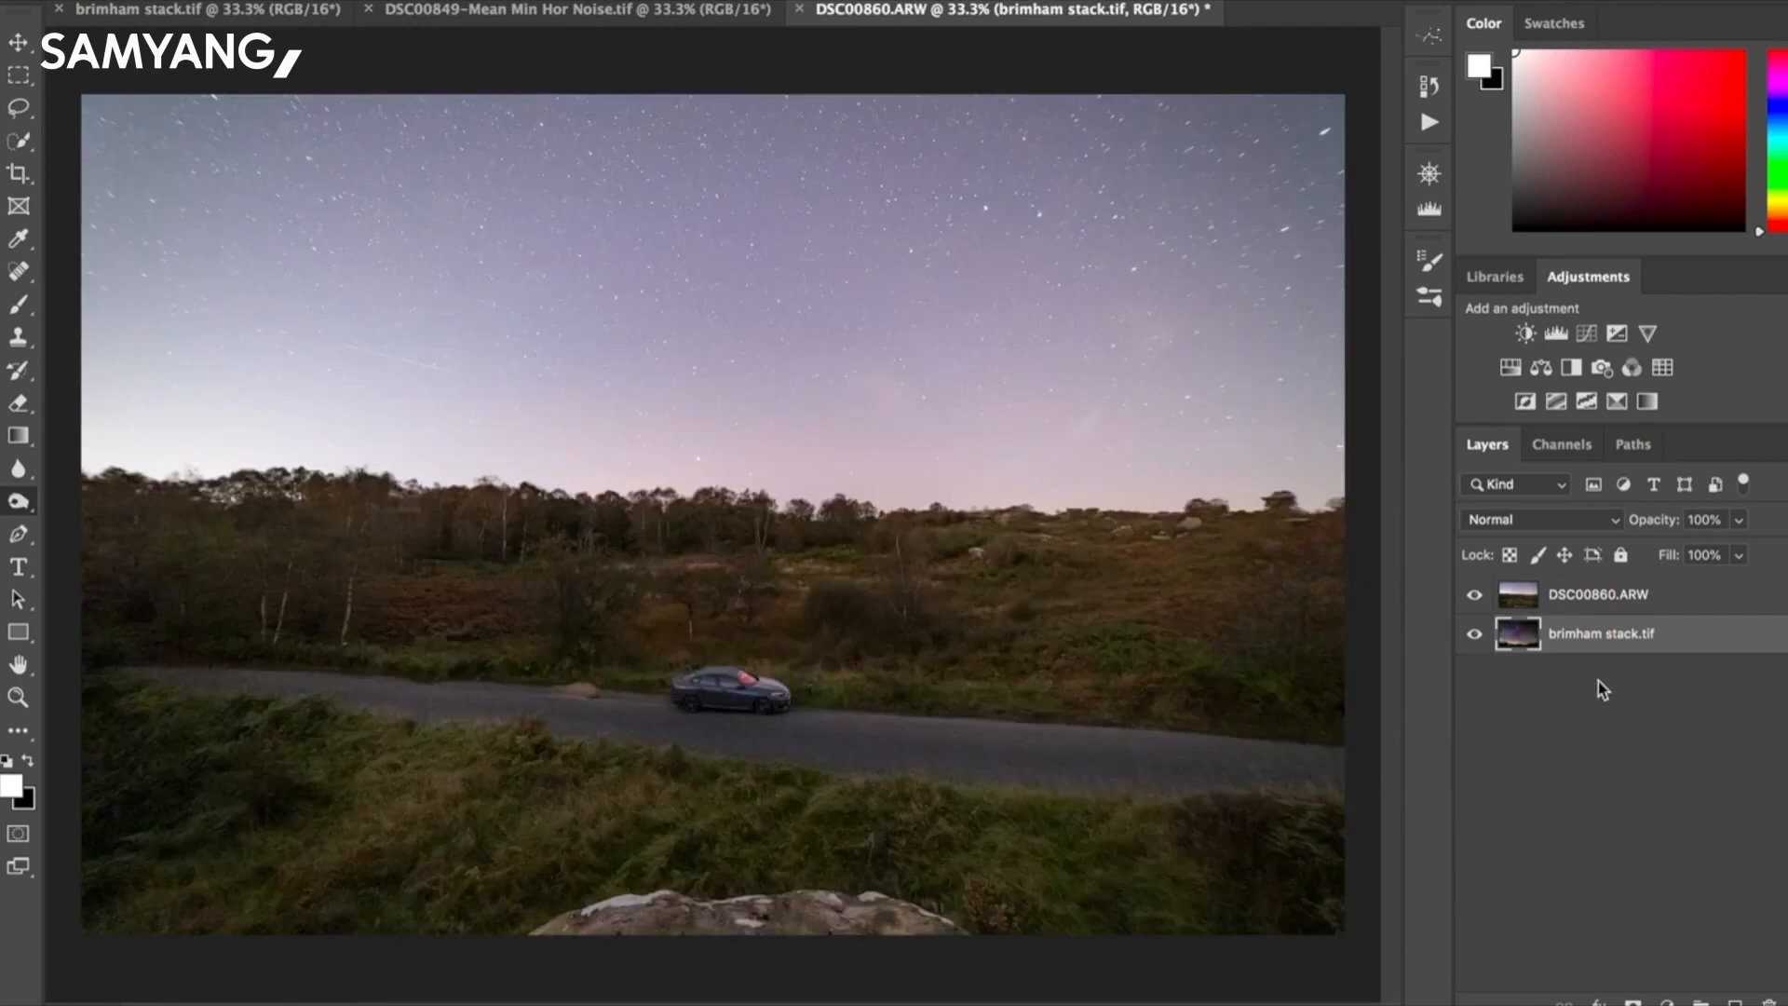
Select the whole sky down to the treeline on the DSC00860.ARW layer with the Quick Selection tool.
left_click(1609, 595)
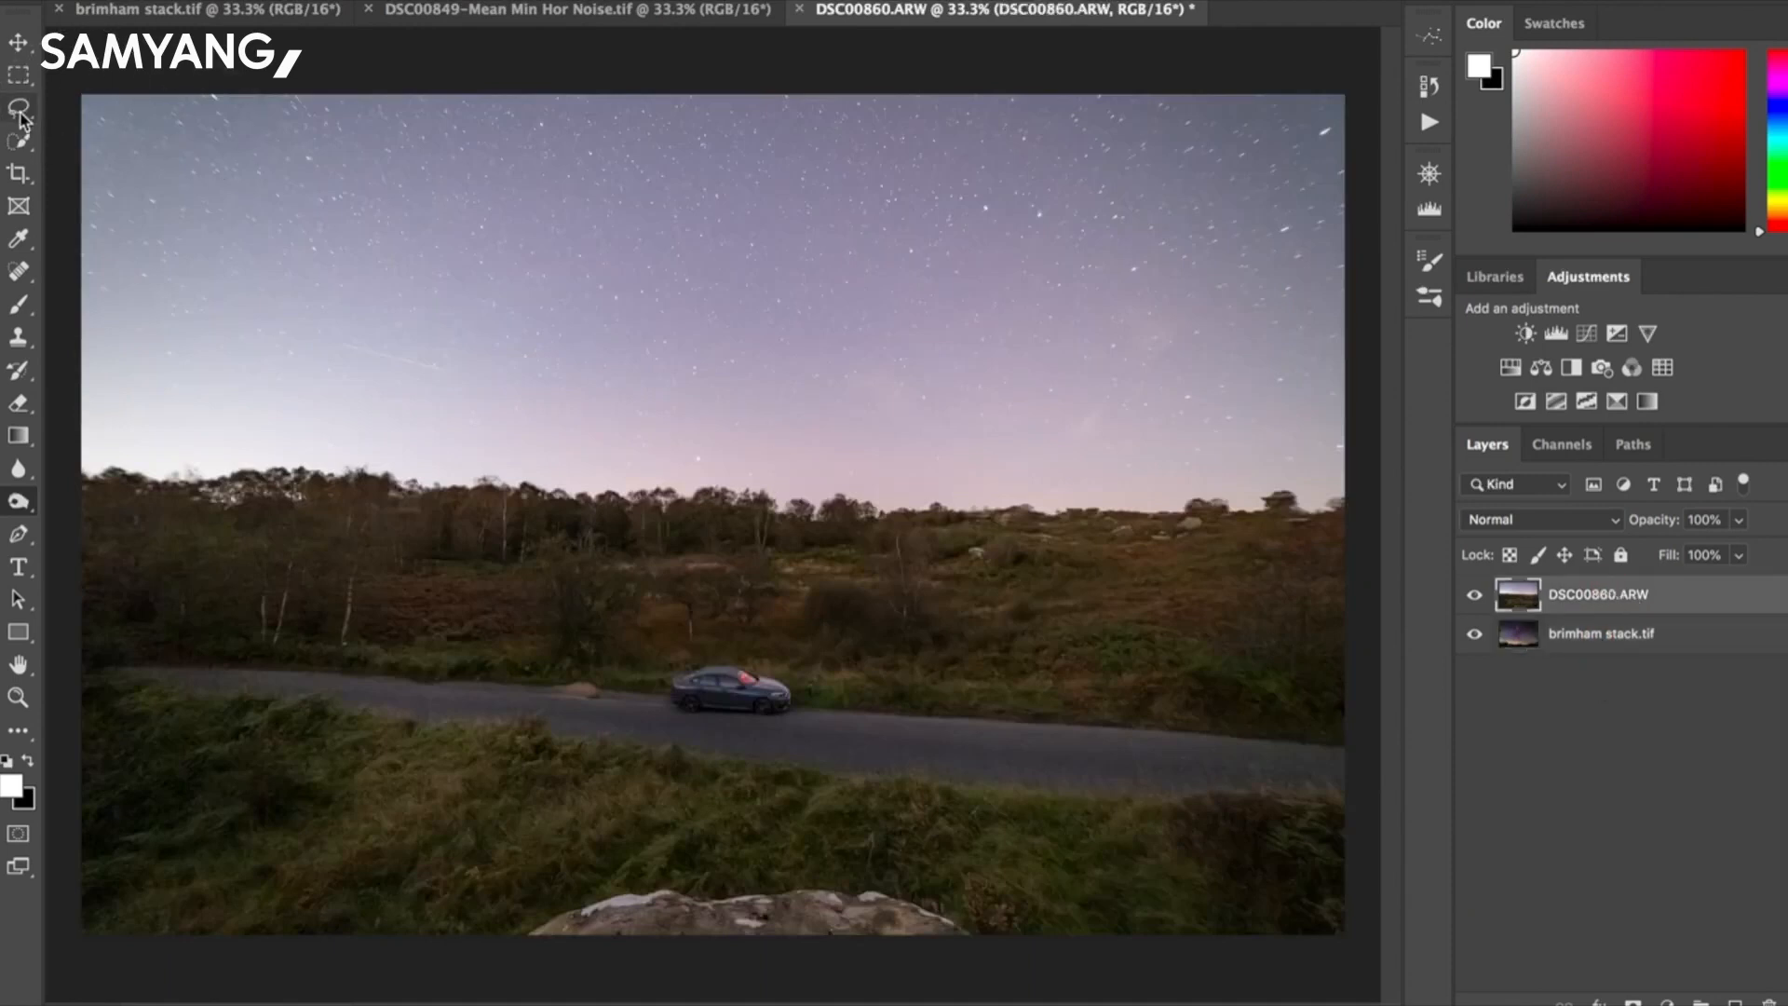
left_click(19, 144)
left_click_drag(142, 193, 1002, 240)
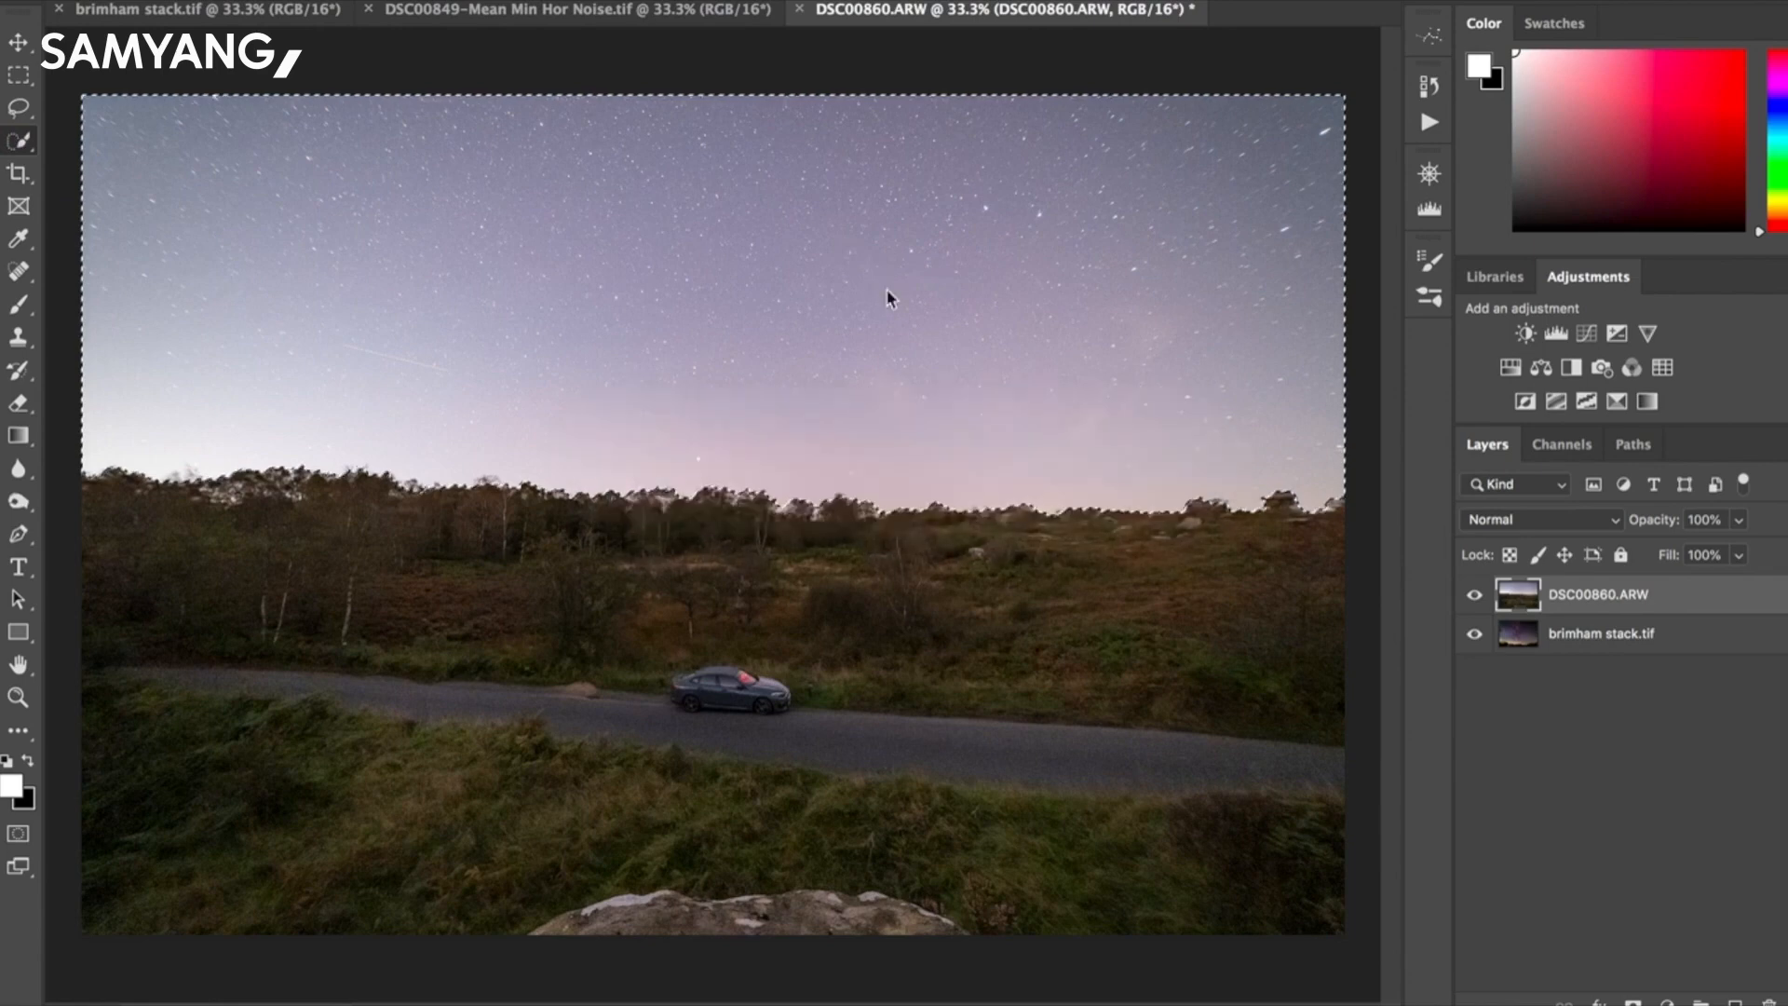
Refine the sky selection's edge along the treeline with the Refine Edge Brush in Select and Mask.
left_click(771, 2)
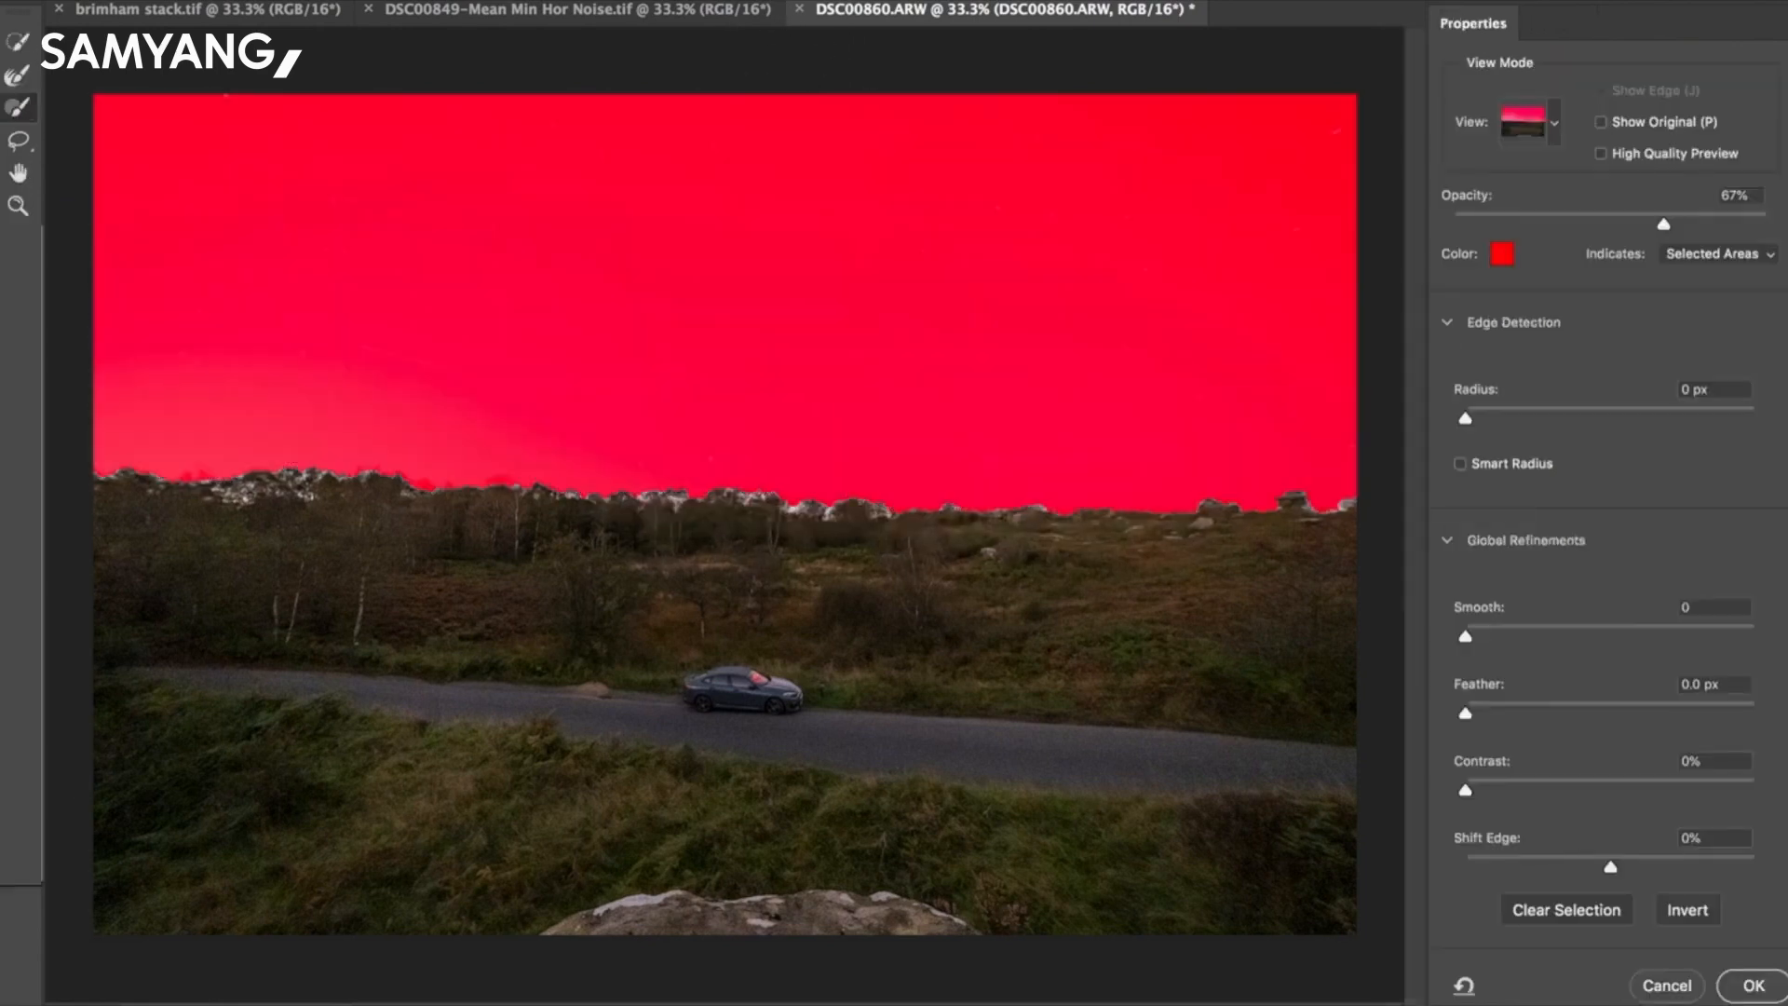
left_click(18, 79)
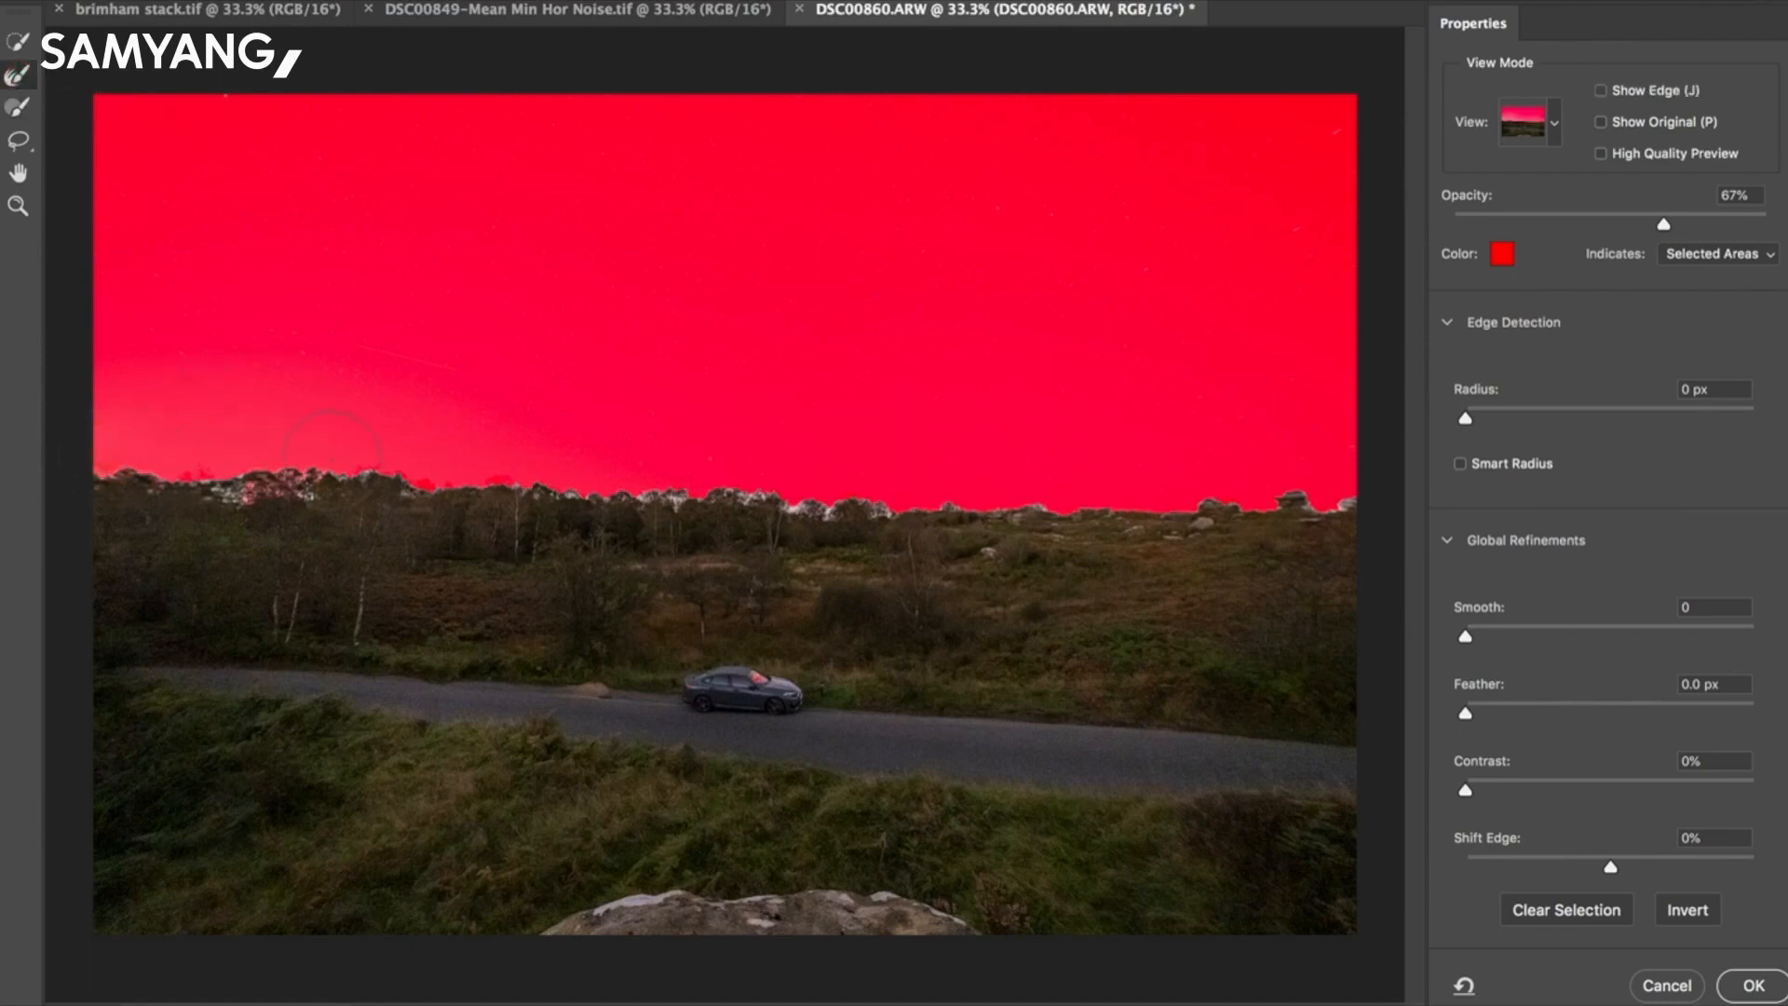
left_click_drag(428, 459, 694, 466)
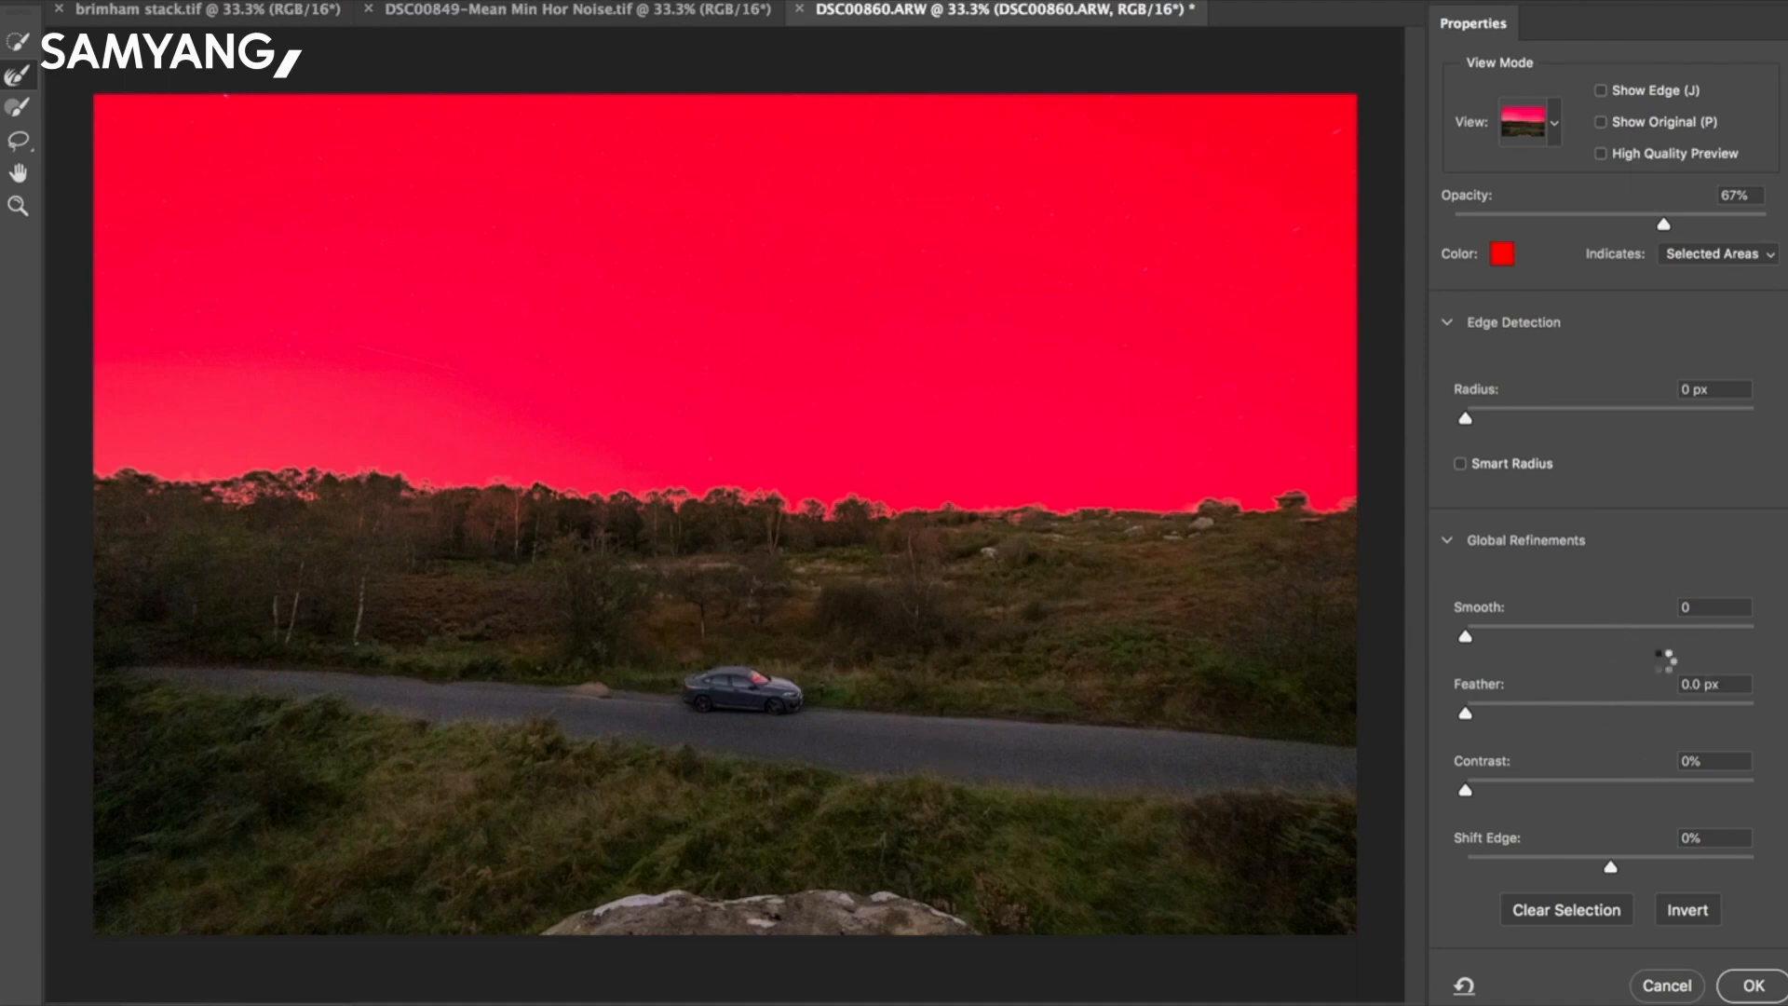
Set Smooth to 1, Feather to 1.0 px, Contrast to 1% and Shift Edge to 1%, and invert the selection to the foreground.
scroll(1732, 634, "down", 5)
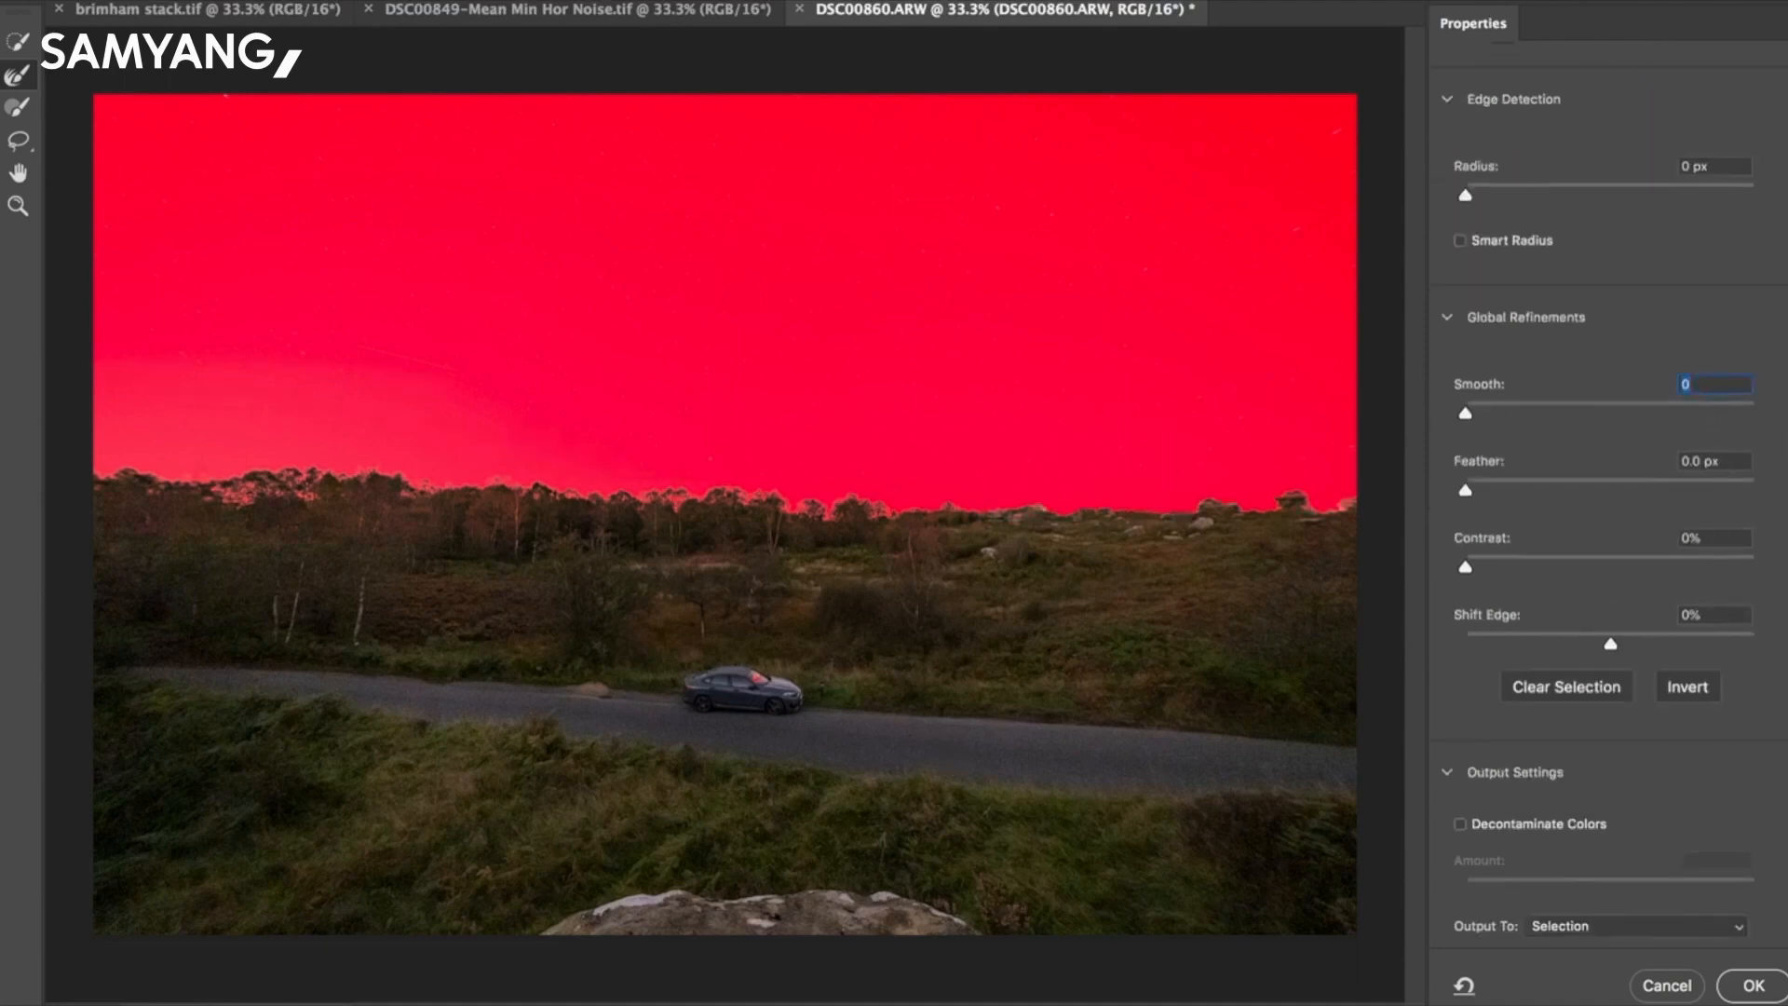
key("Tab")
type("1")
key("Tab")
type("1")
key("Tab")
left_click(1692, 692)
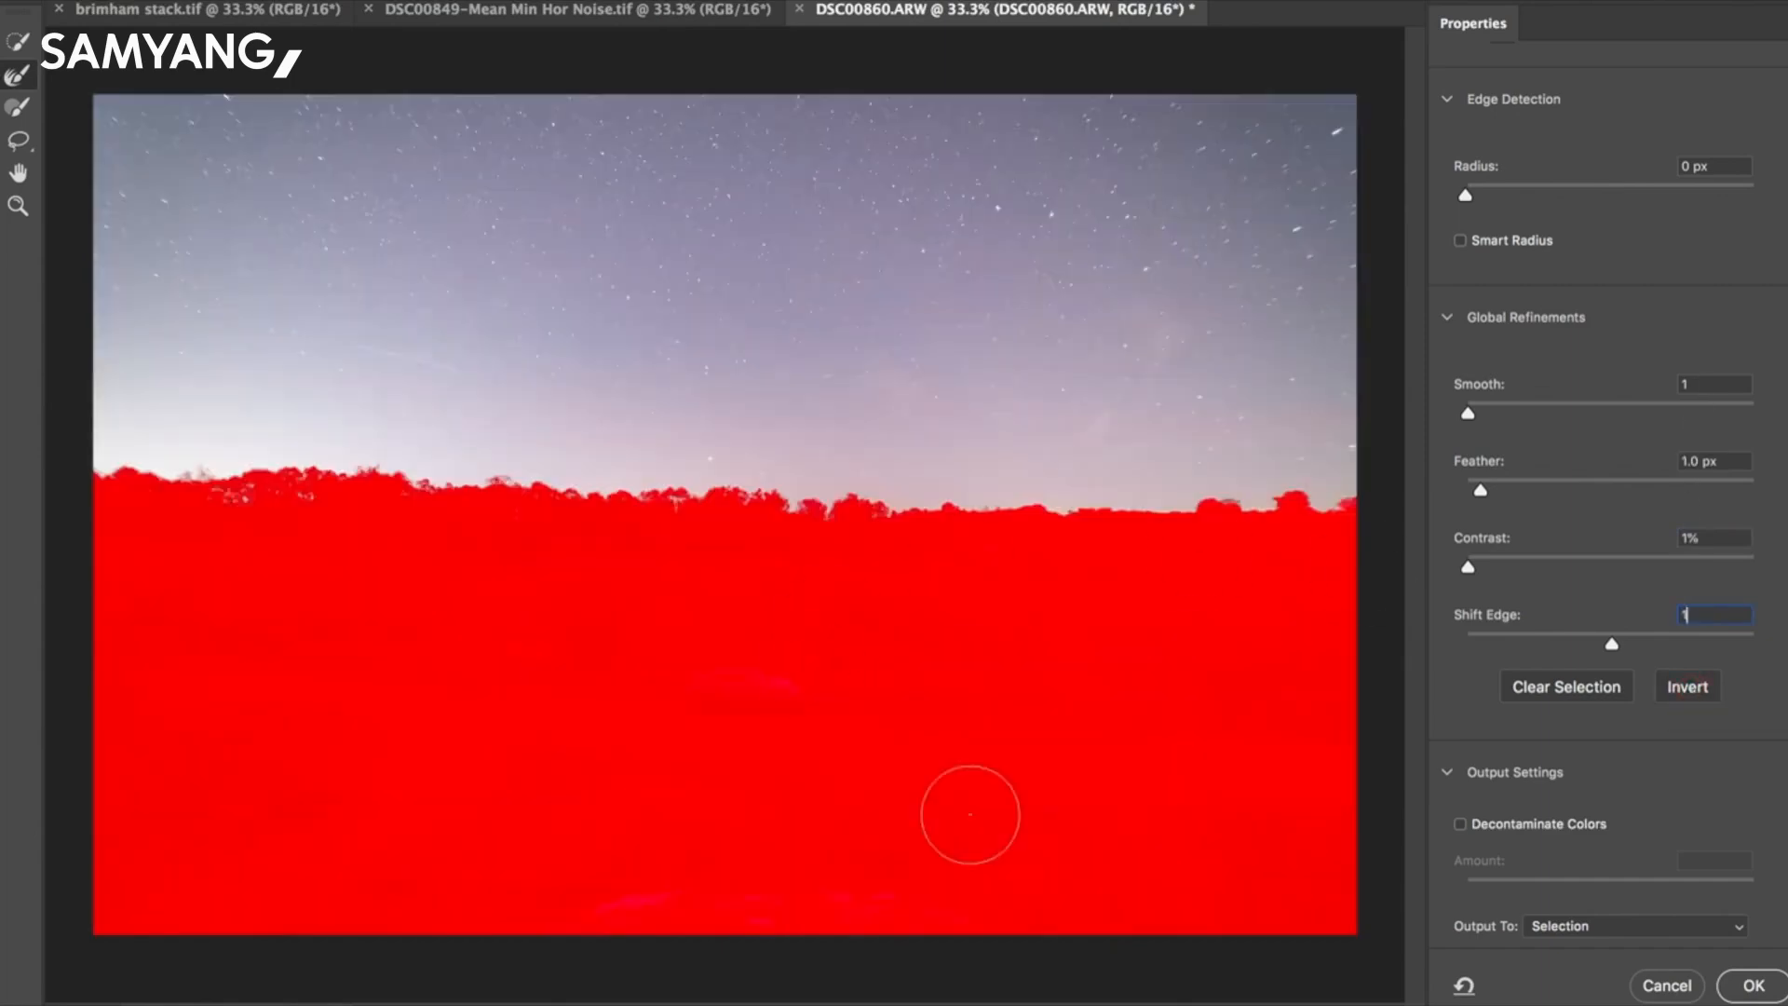
Enable Decontaminate Colors at 10% and output the foreground selection as a new layer with a layer mask.
scroll(1595, 590, "down", 1)
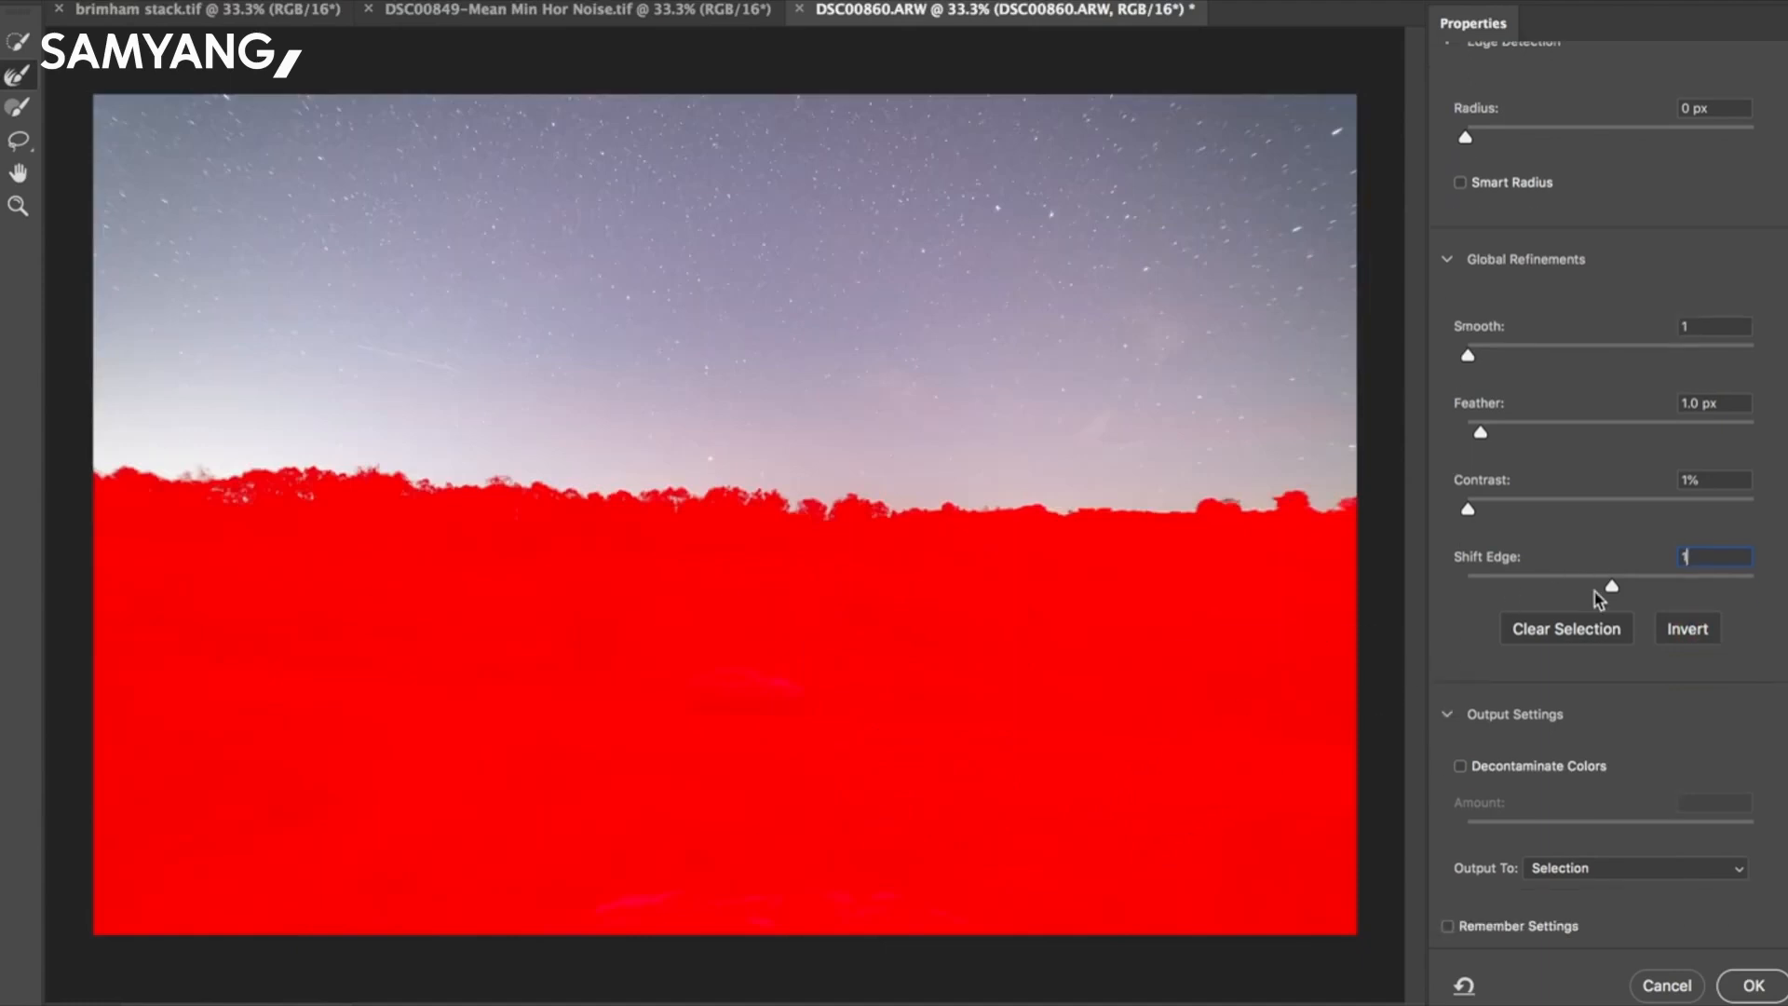
left_click(1460, 767)
key("Tab")
left_click(1705, 807)
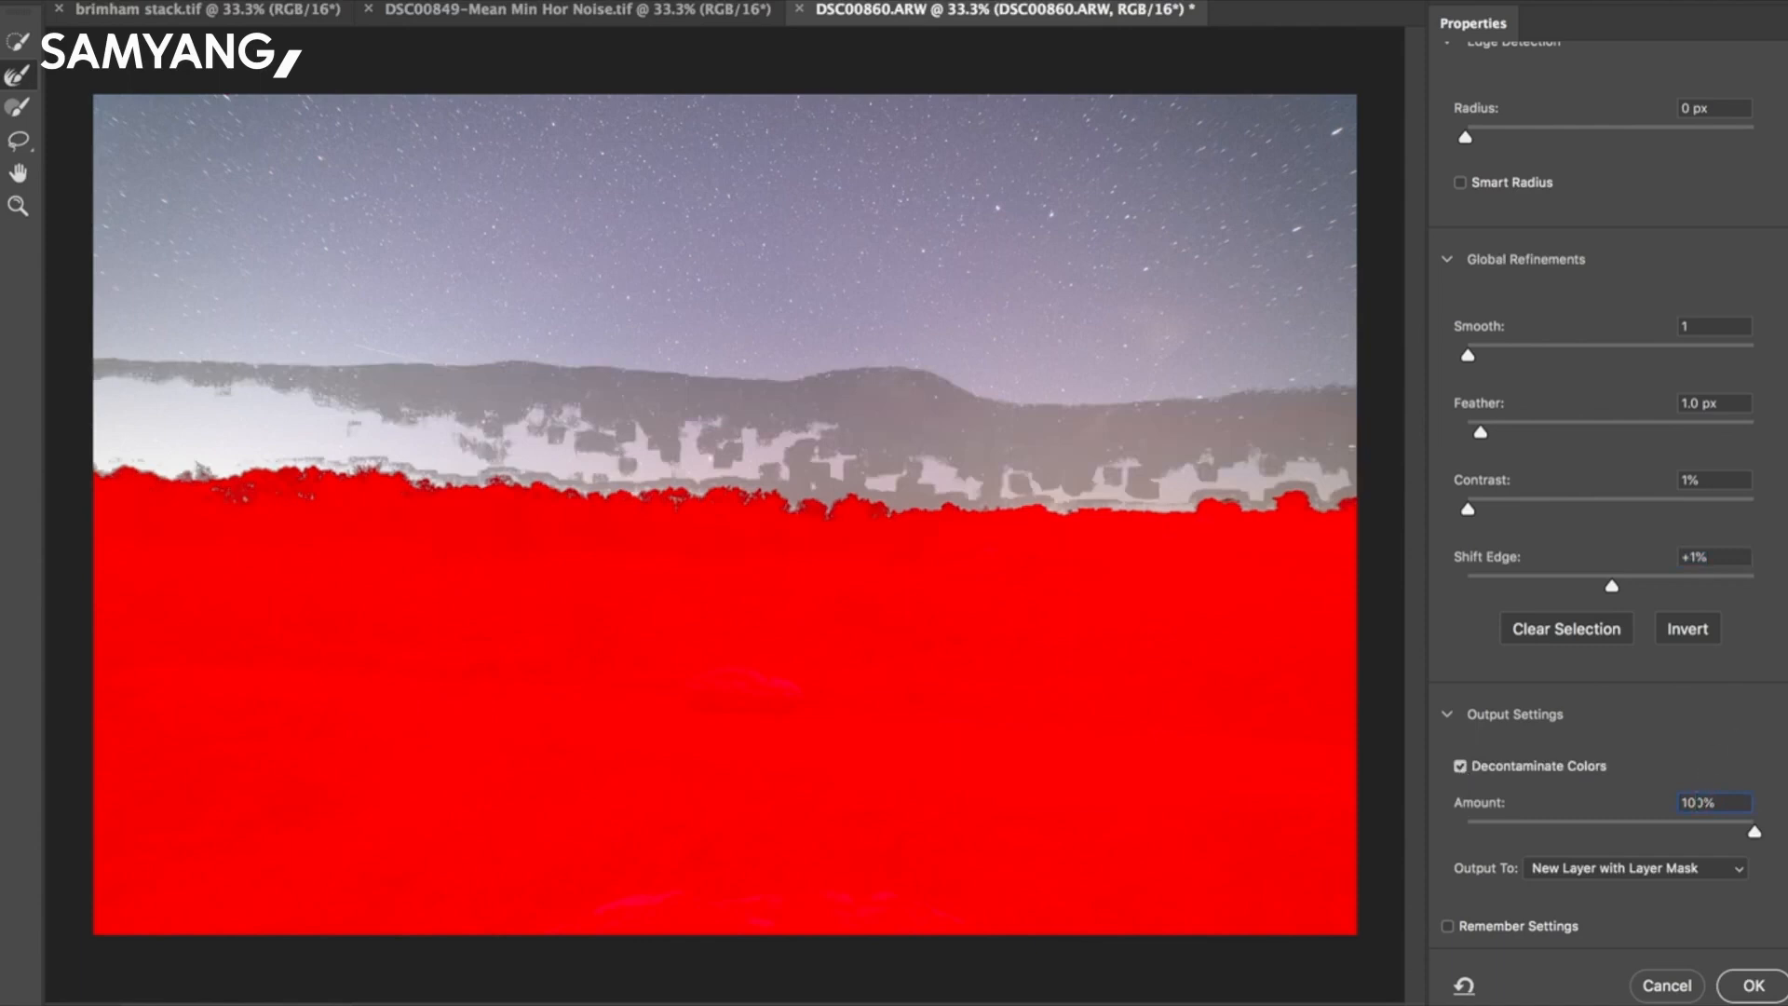
key("BackSpace")
key("Return")
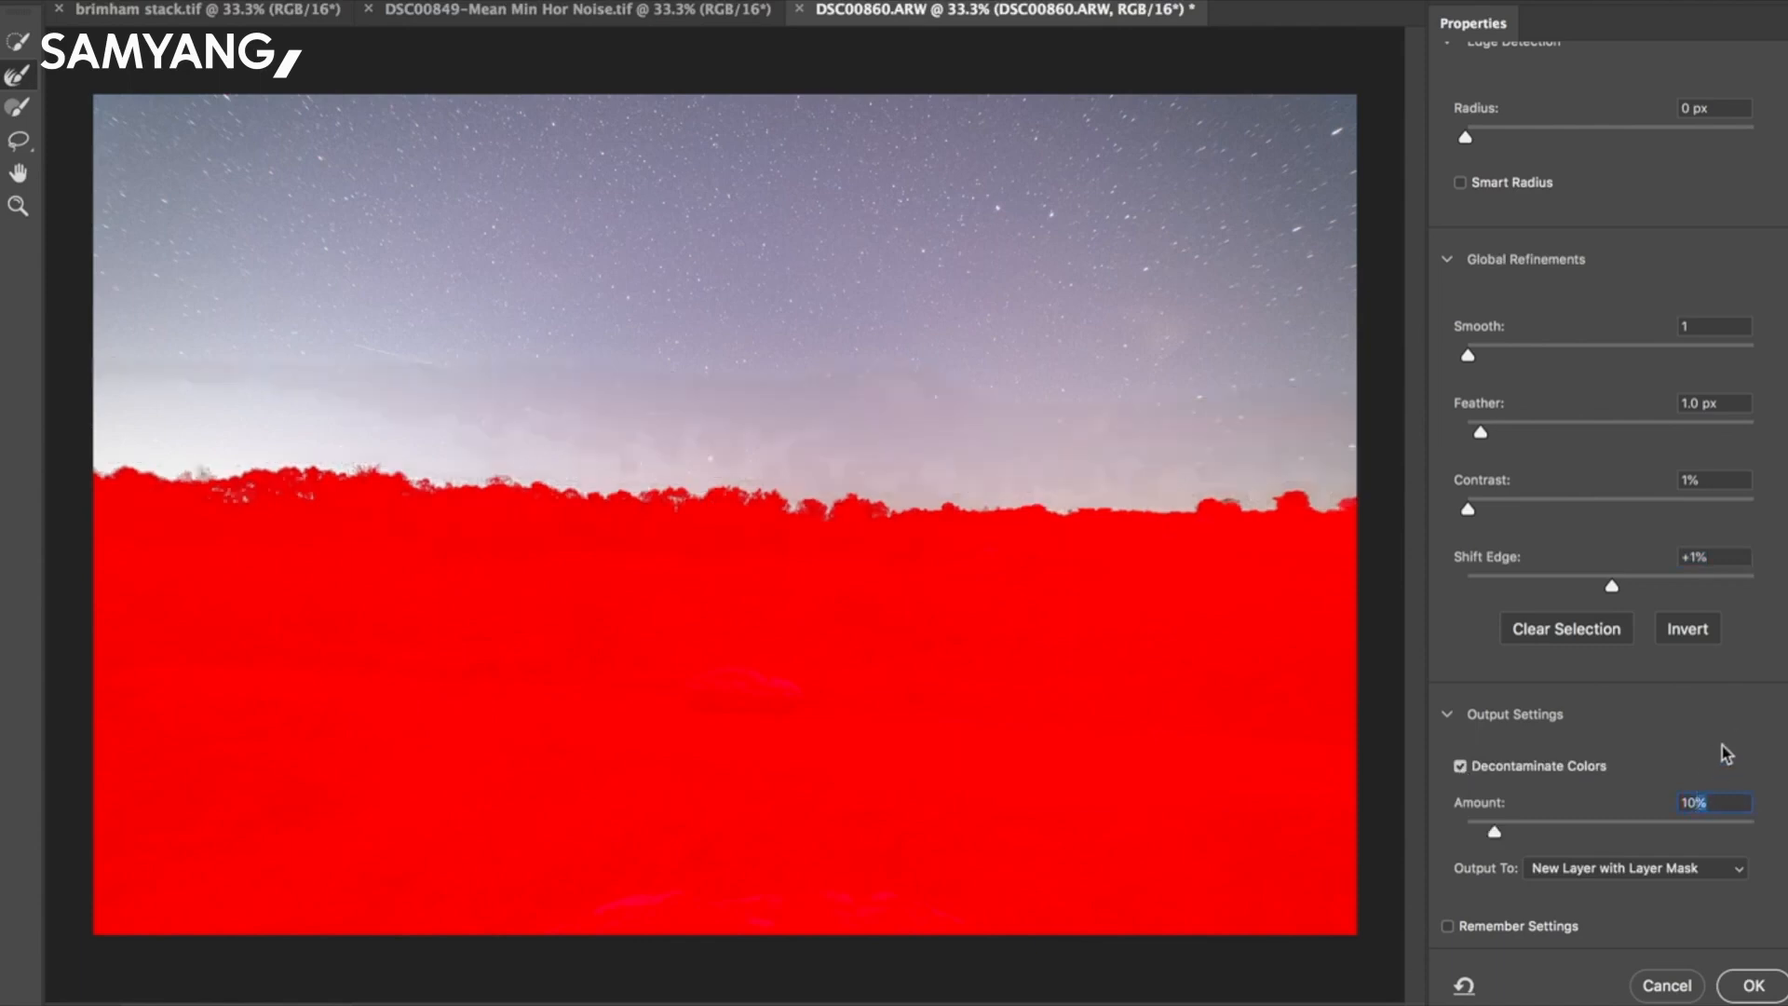
left_click(1753, 987)
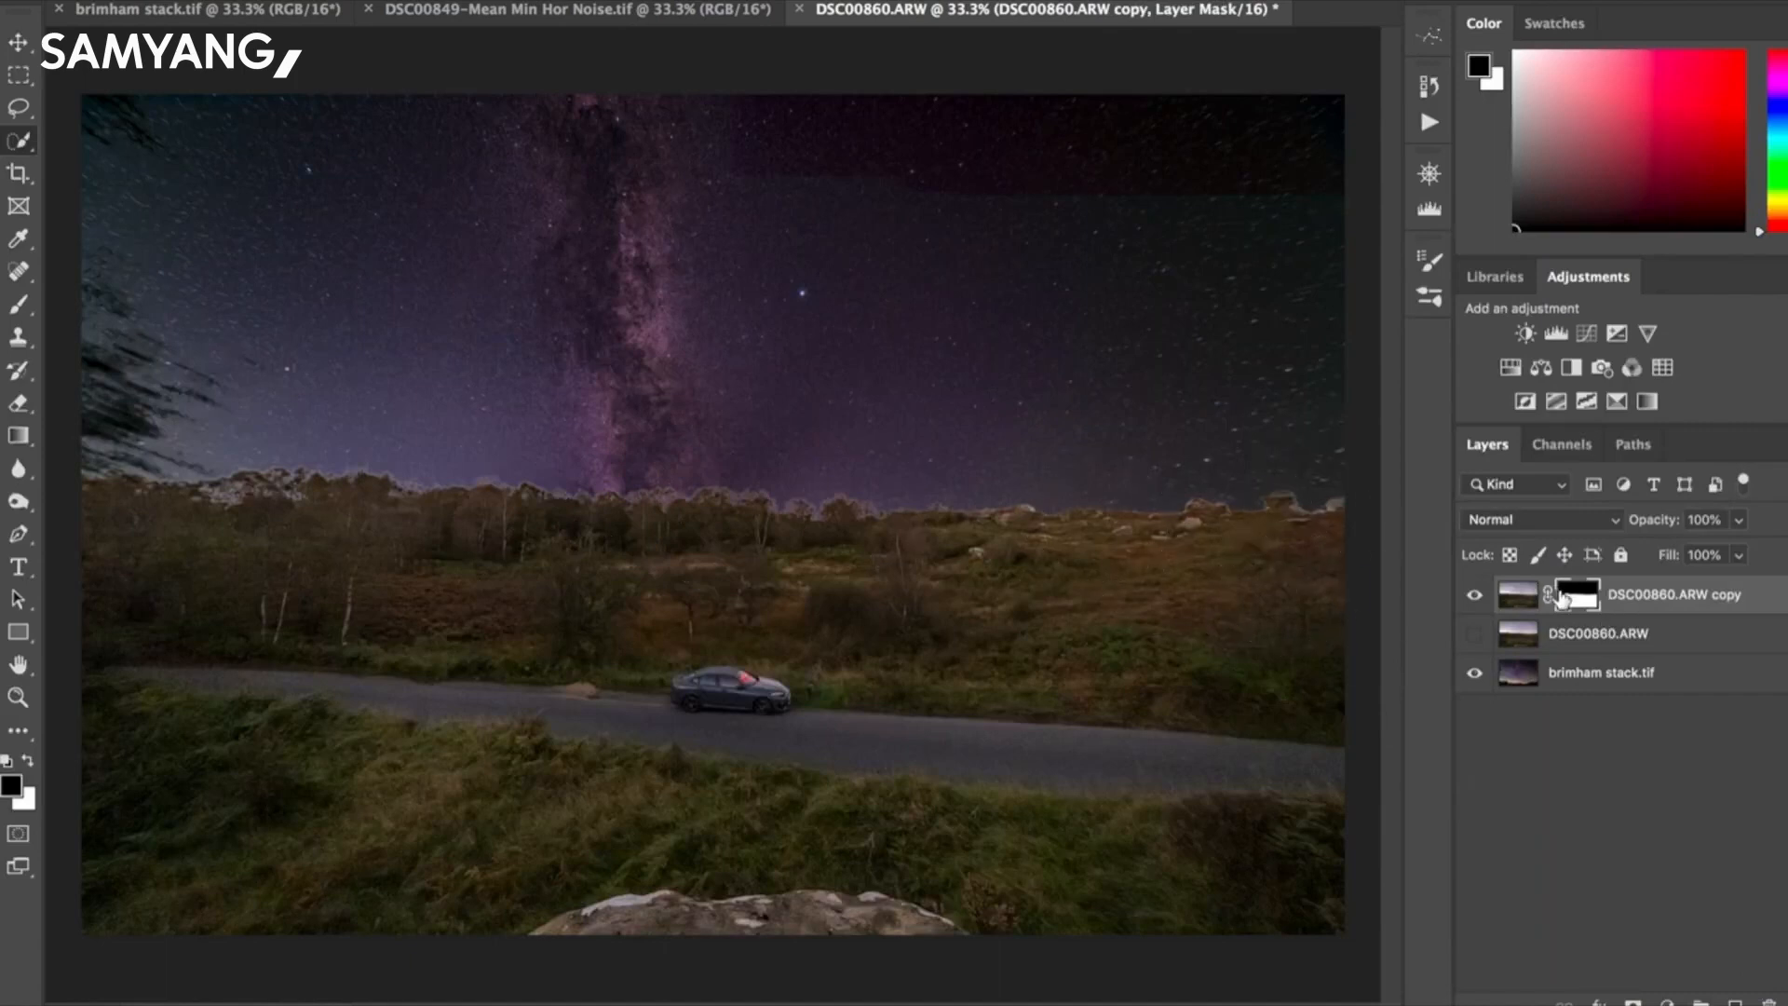
Move the brimham stack.tif layer up with Free Transform so the Milky Way core sits just above the treeline.
left_click(1571, 594)
left_click(1585, 689)
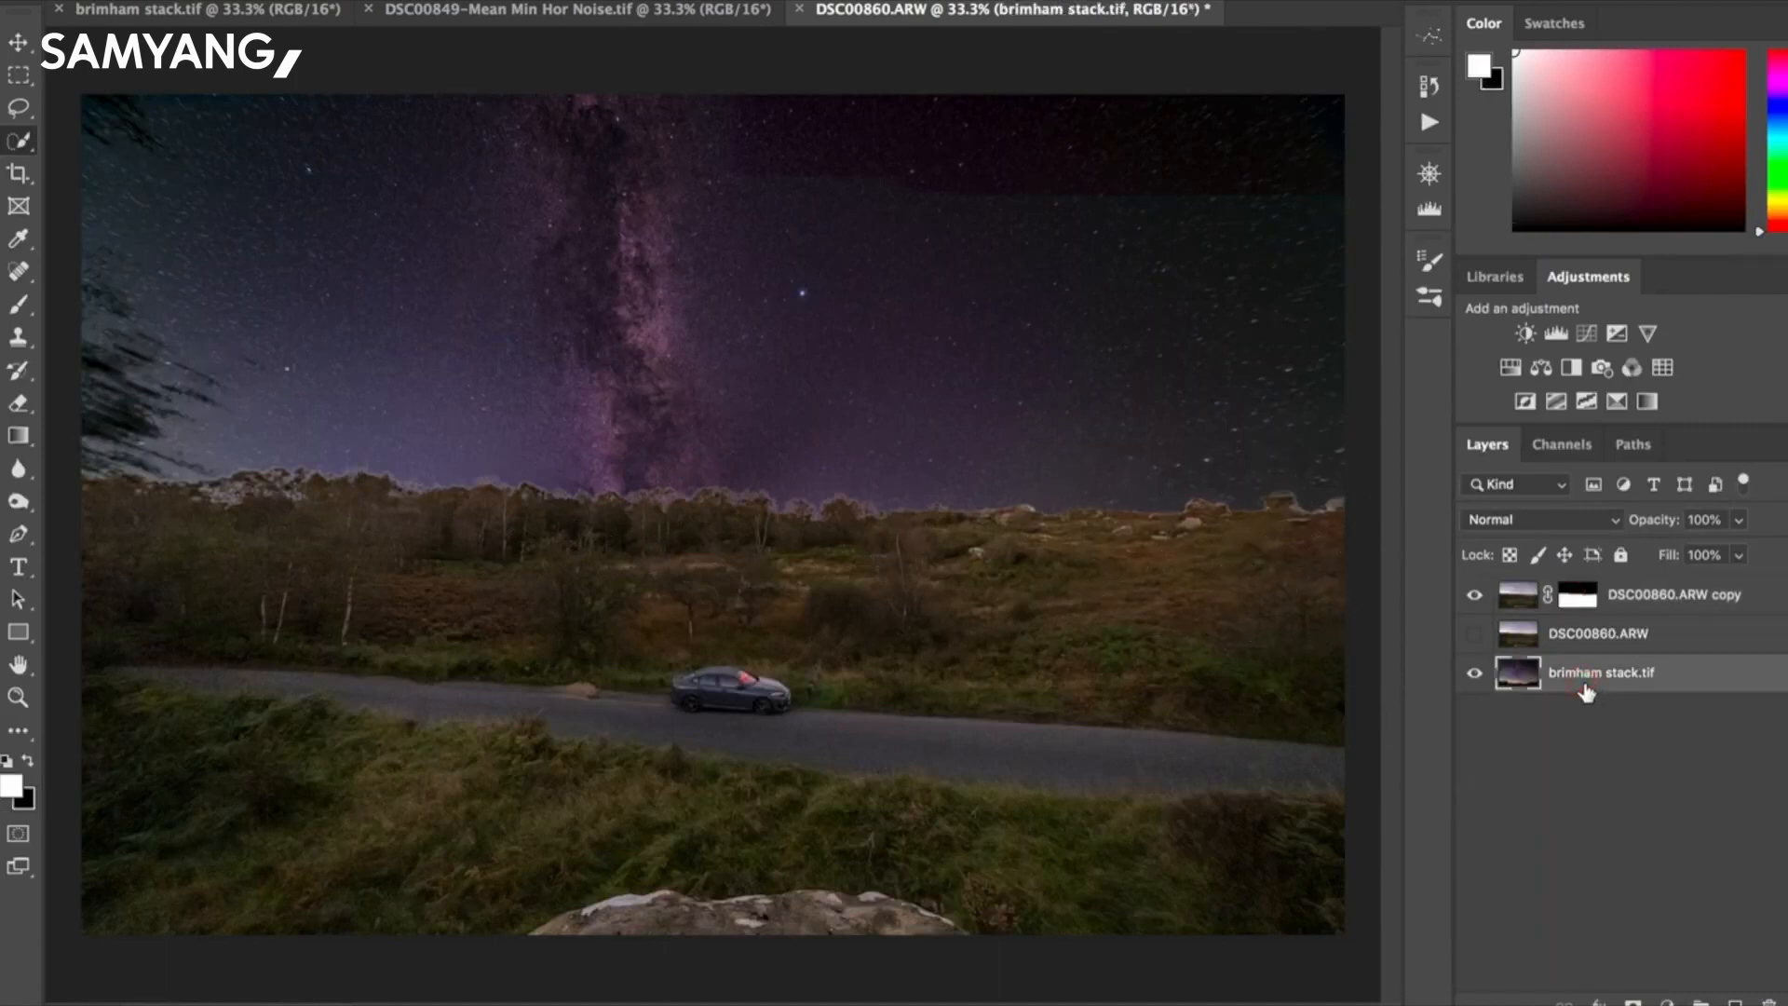
key("ctrl+t")
left_click_drag(786, 664, 735, 451)
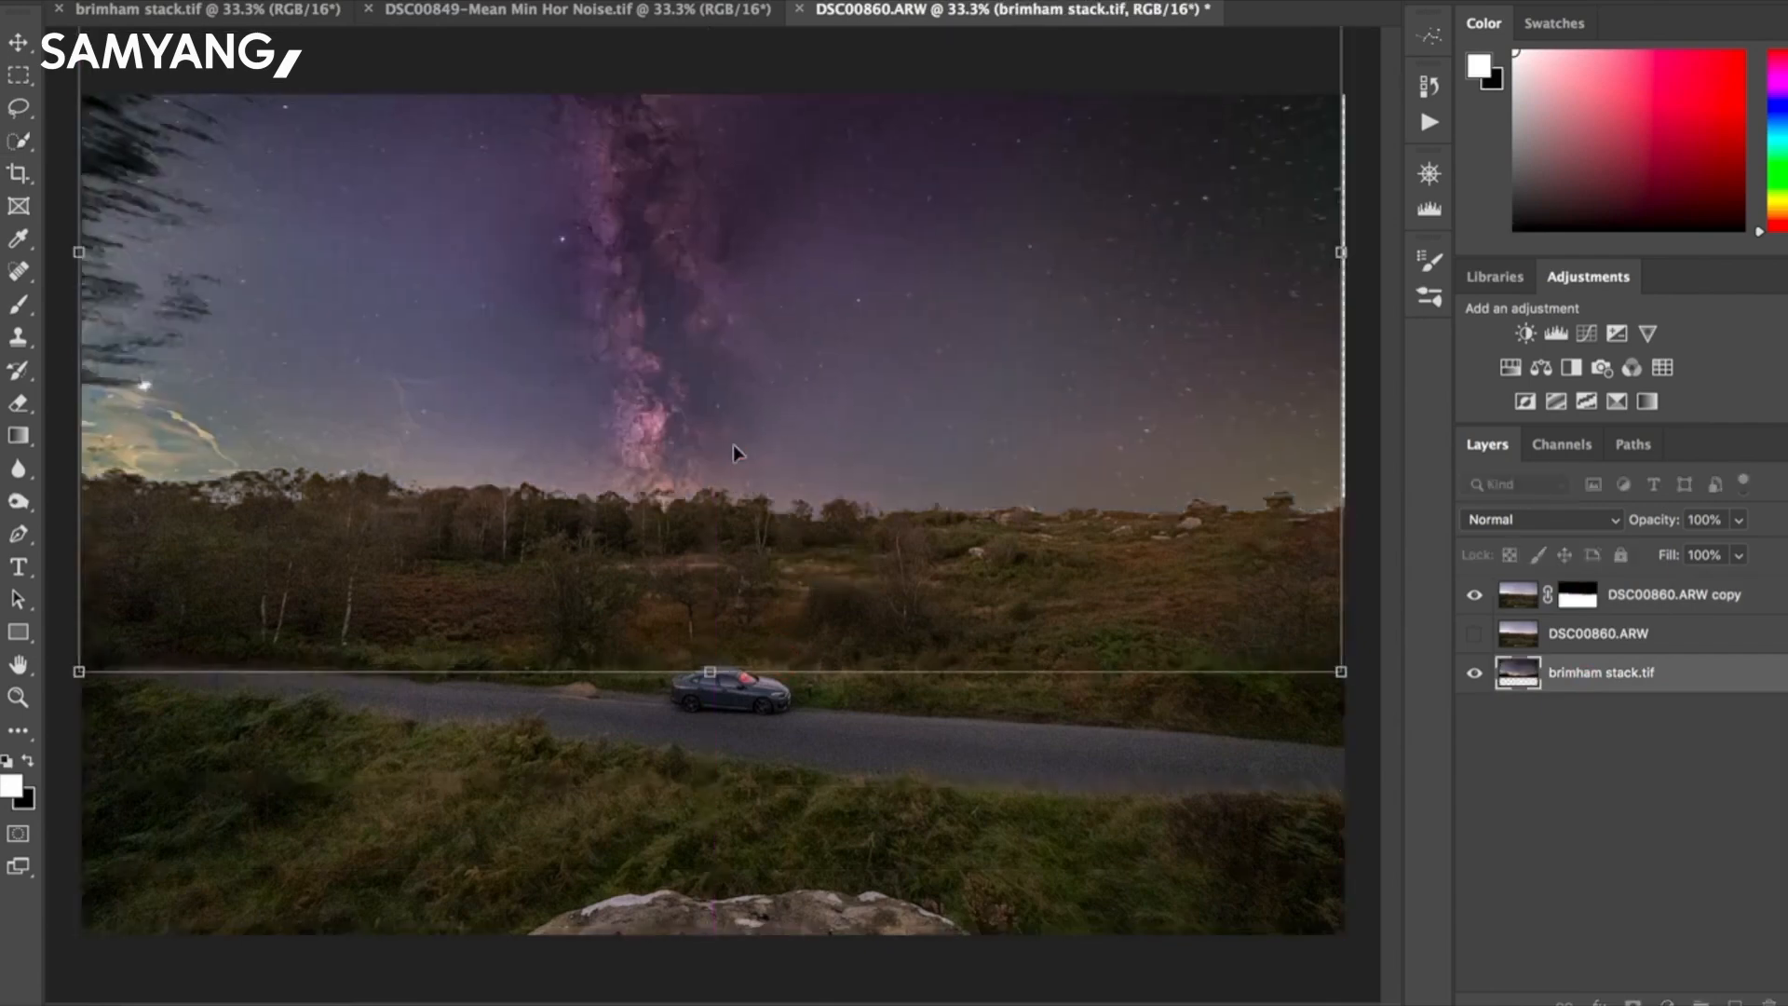
key("Return")
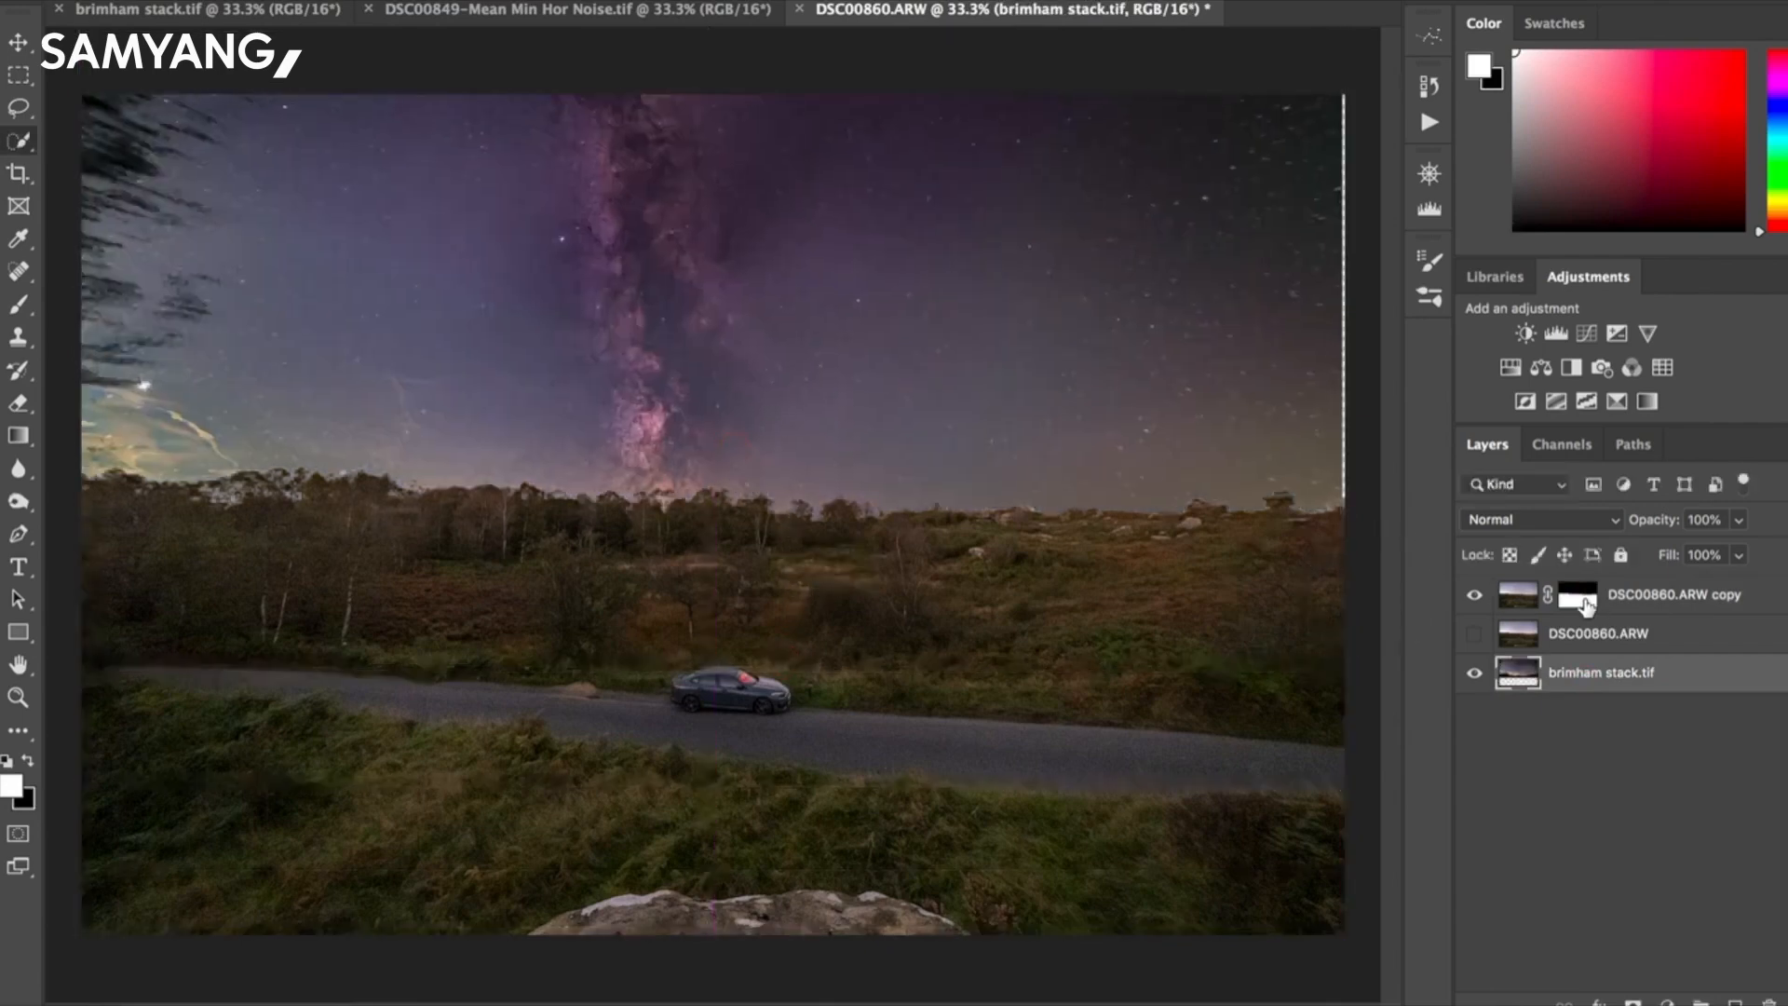
Paint white along the land below the horizon on the DSC00860.ARW copy layer mask with an enlarged brush, and undo the last stroke.
left_click(1581, 598)
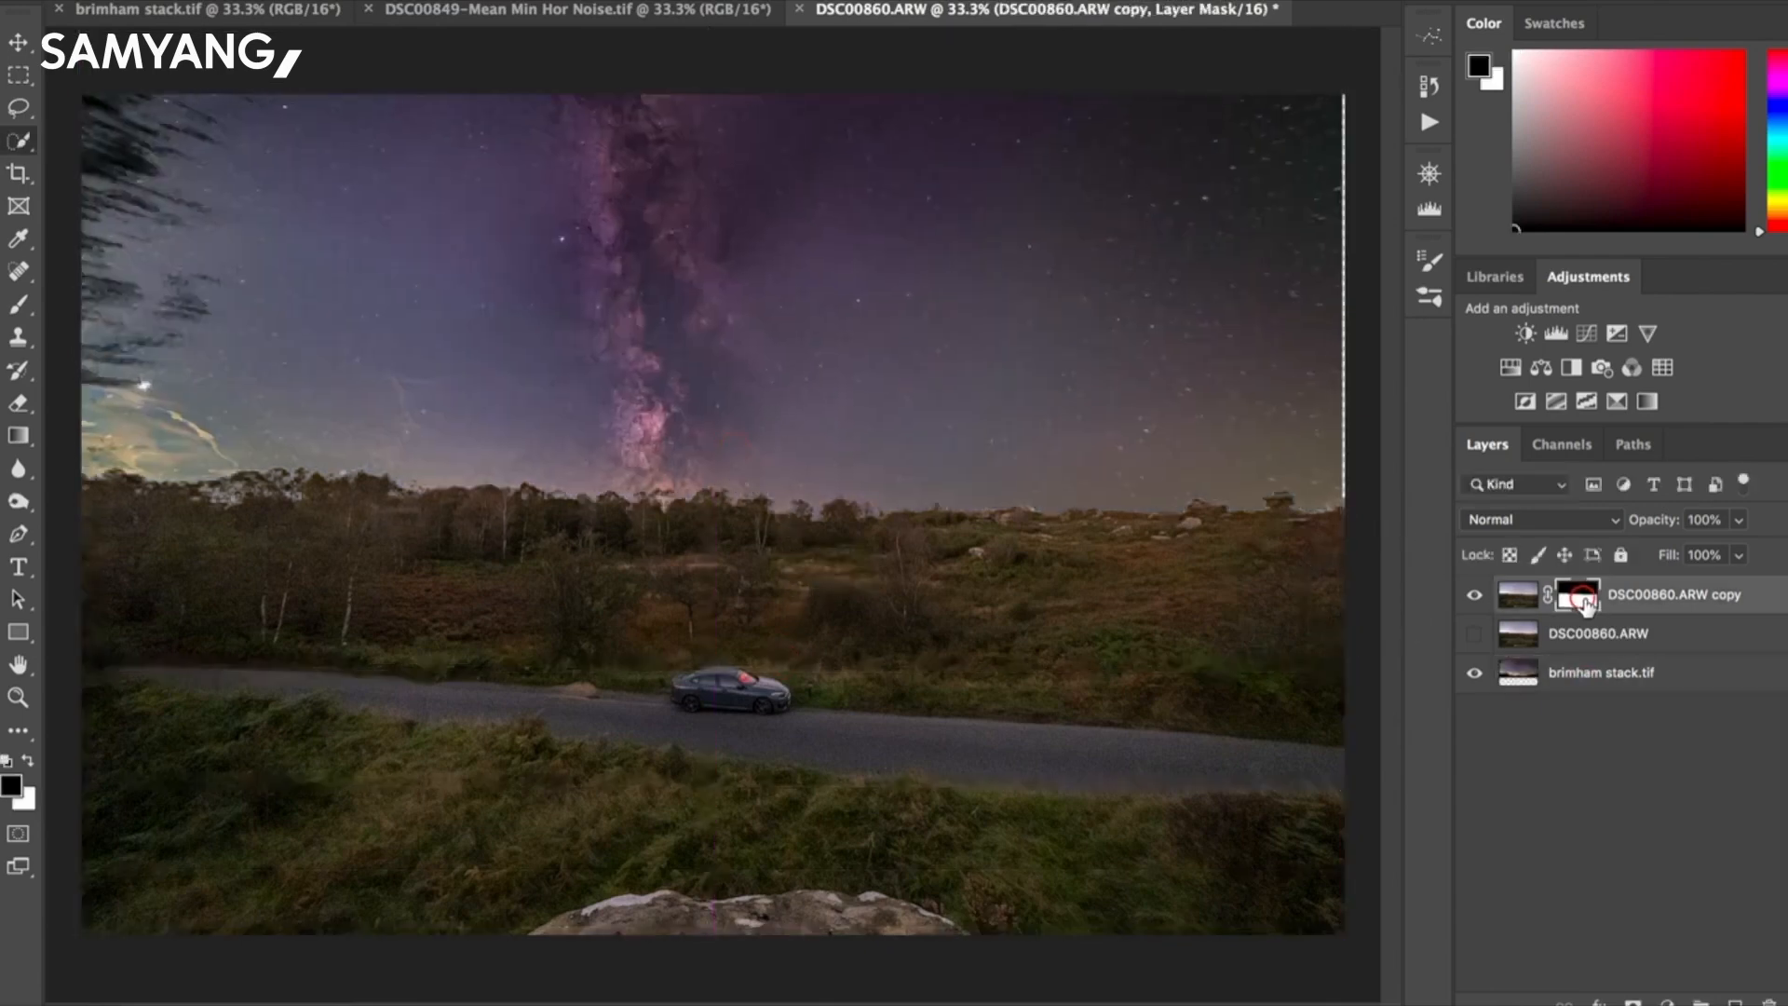
left_click(19, 305)
left_click(29, 760)
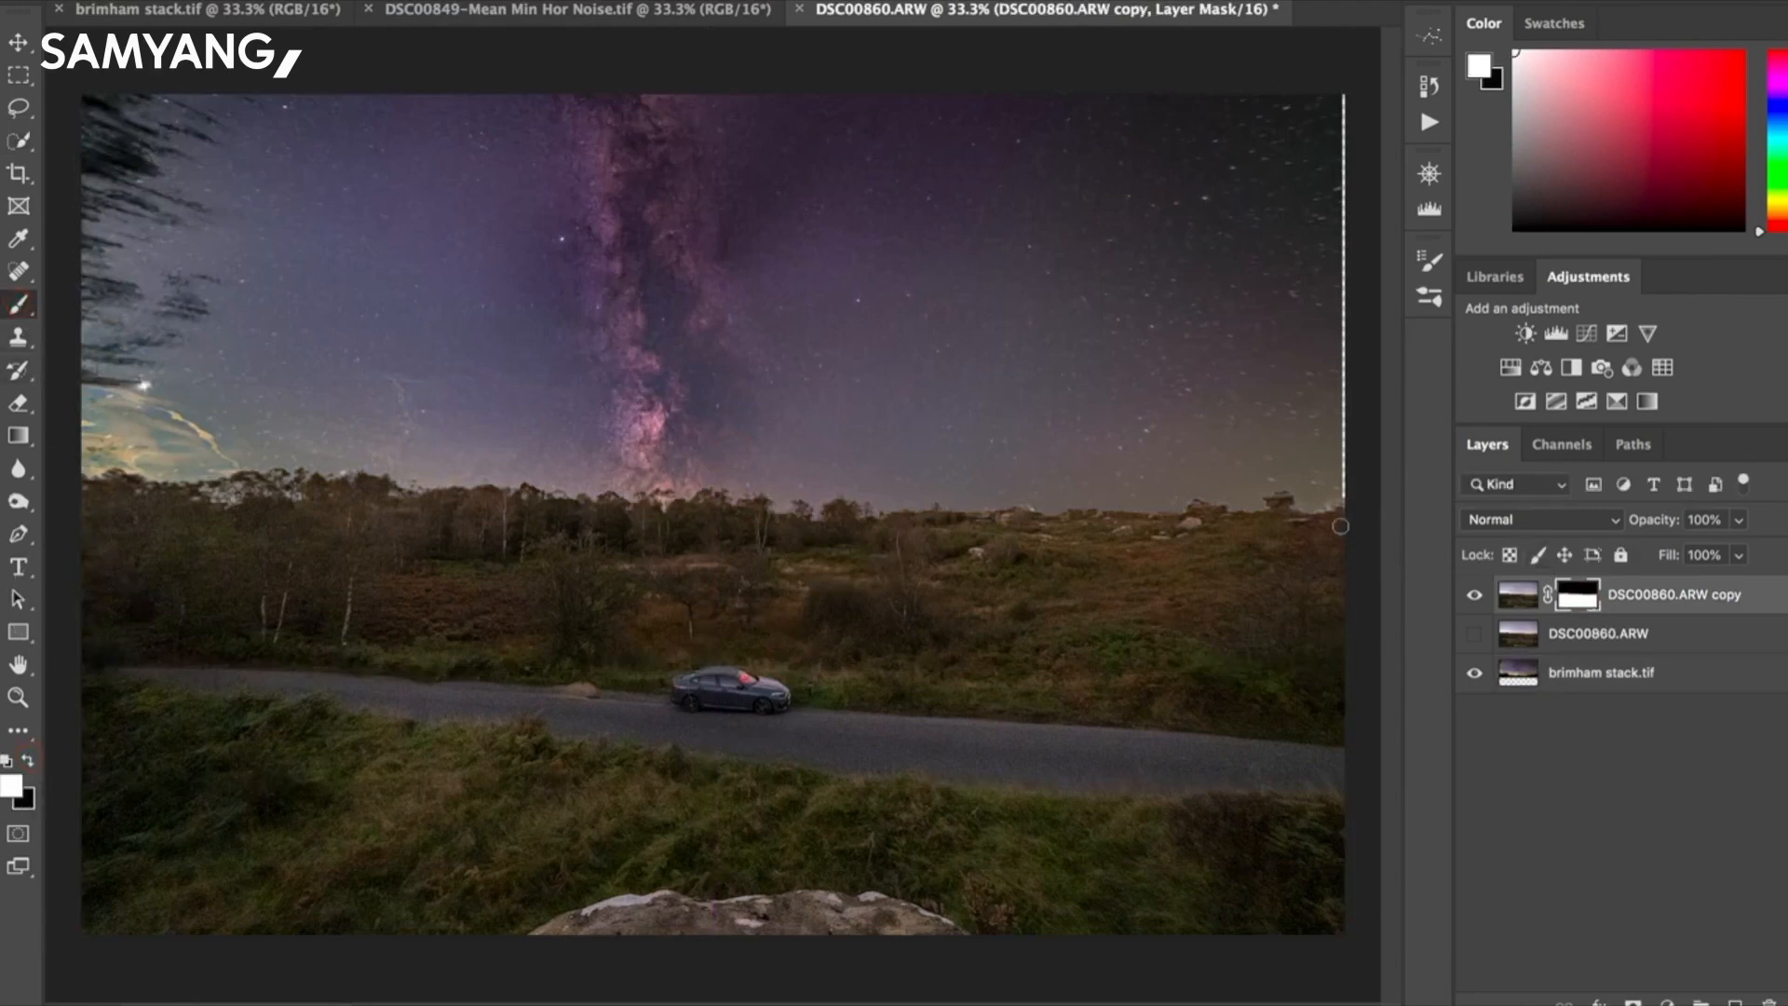
key("bracketright")
key("bracketright")
key("bracketright")
key("bracketright")
key("bracketright")
key("bracketright")
key("bracketright")
key("bracketright")
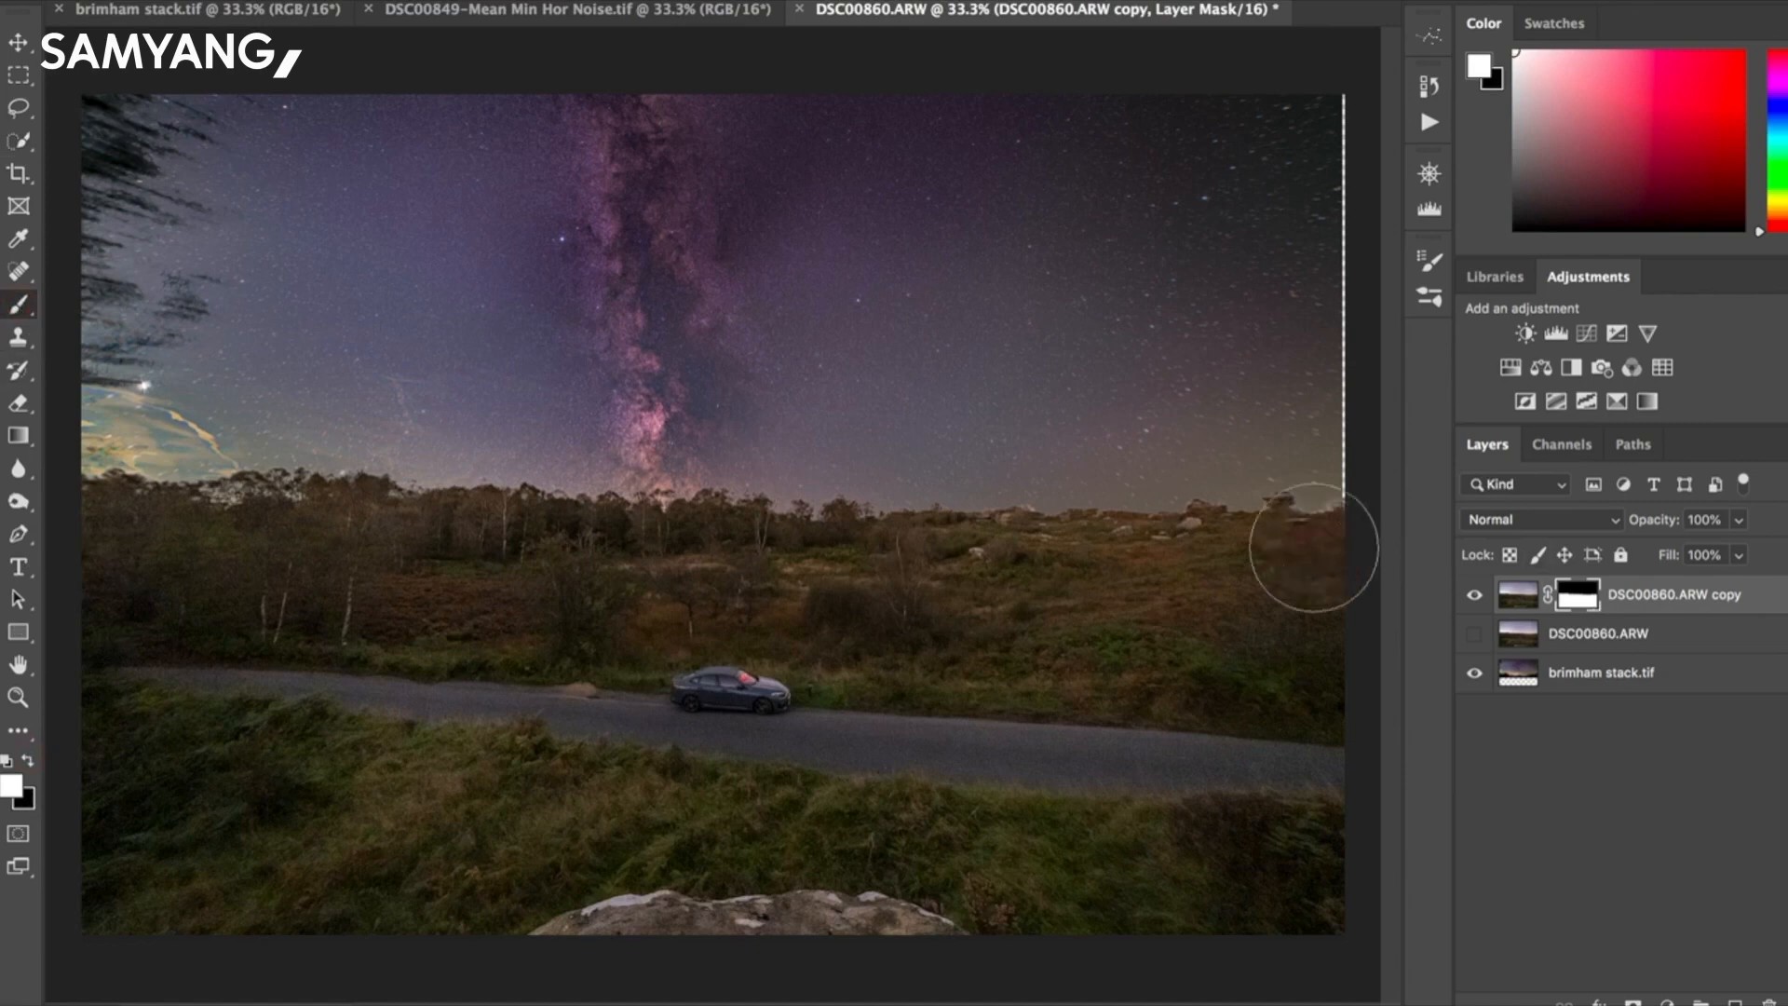
left_click_drag(1329, 519, 1050, 578)
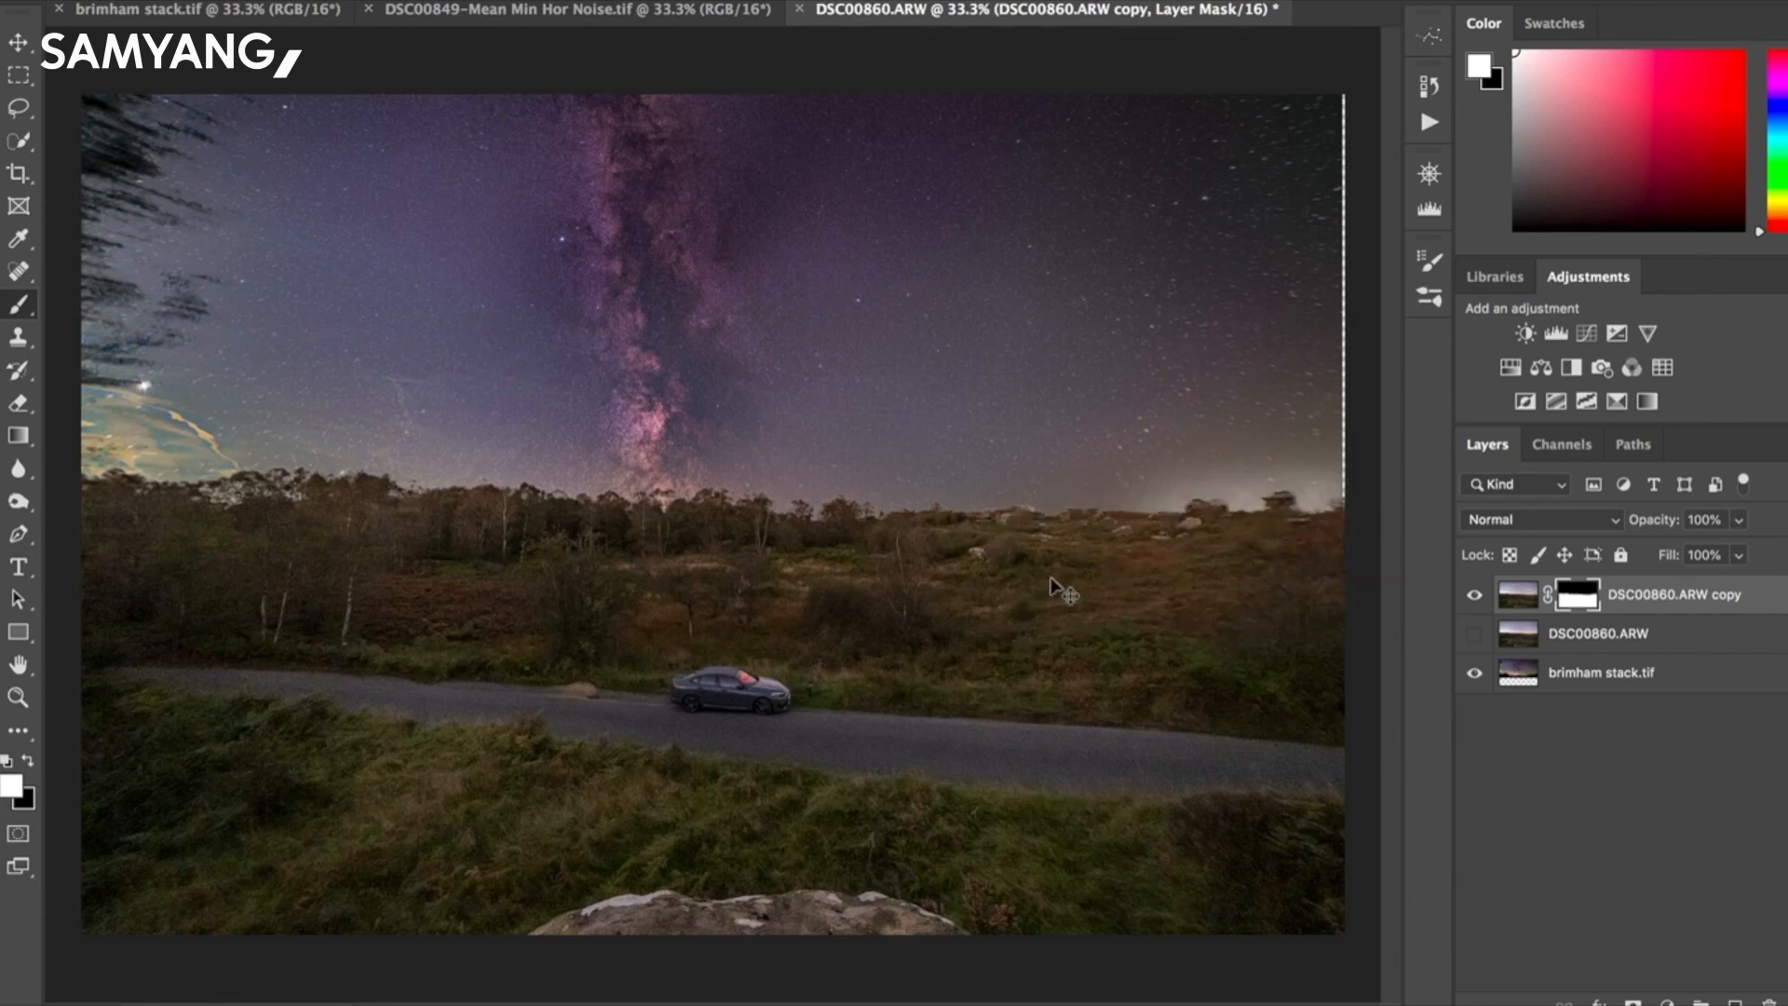
key("ctrl+z")
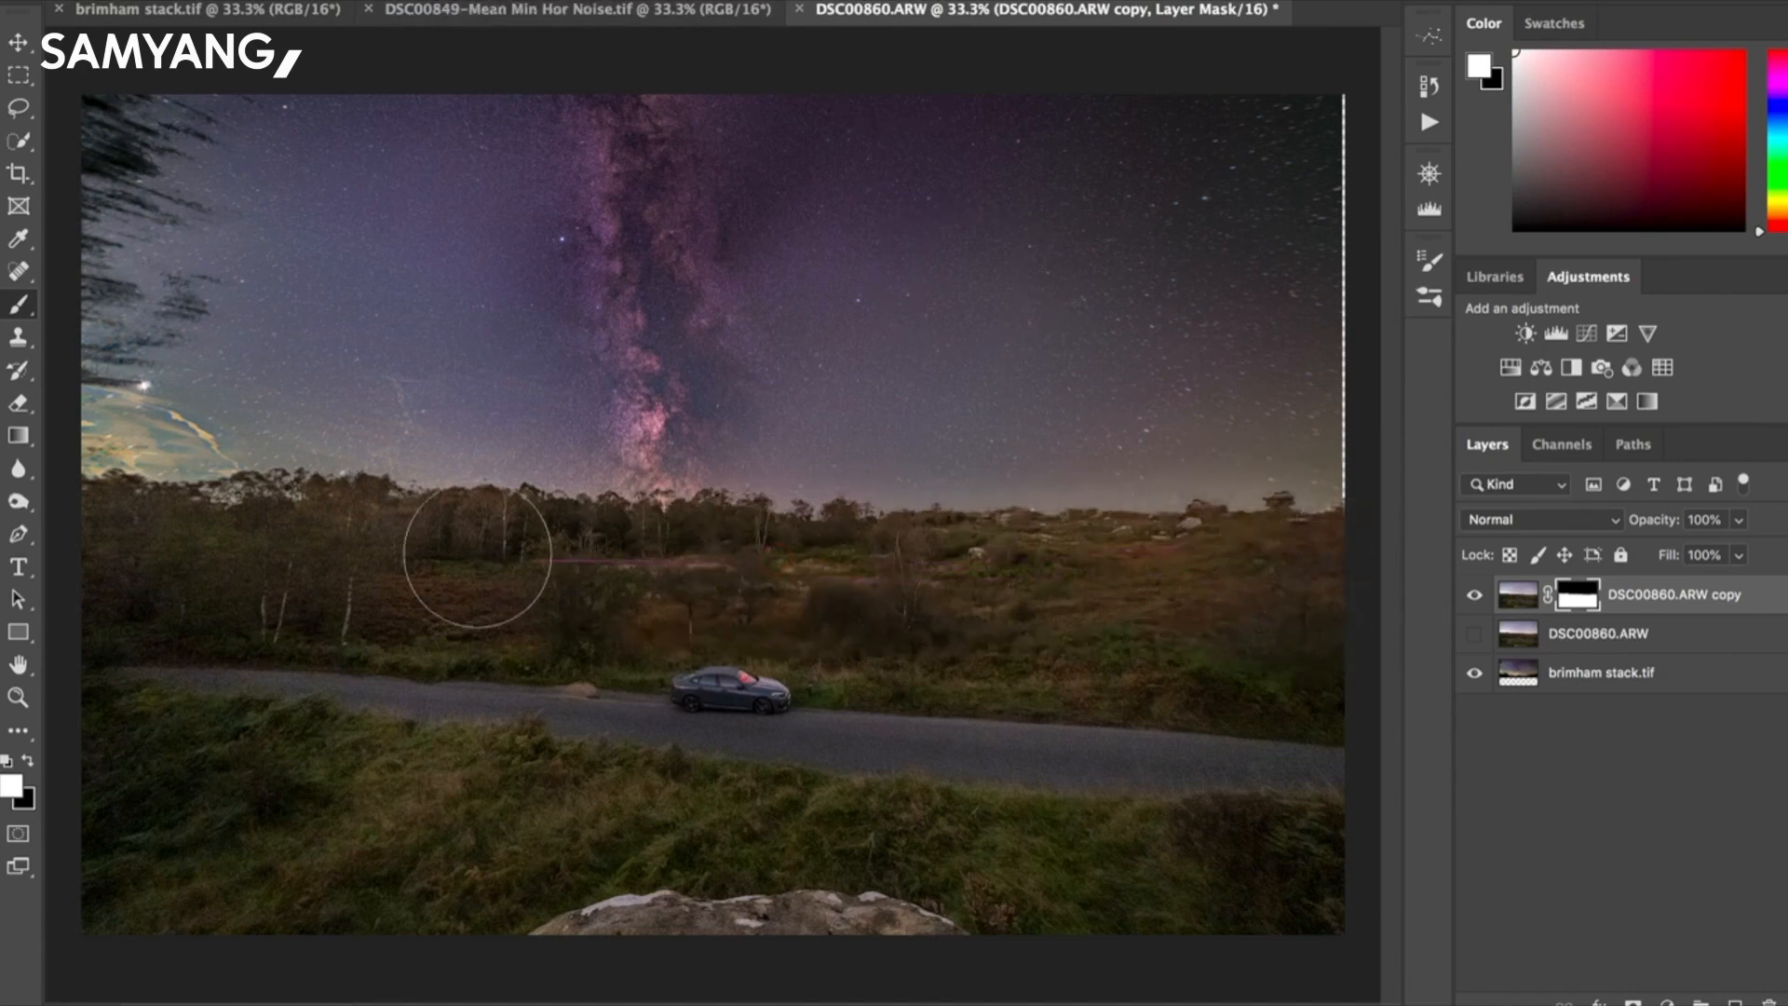
Enlarge the brimham stack.tif layer past both sides of the canvas and reposition it to push the blurred branches out of frame.
left_click(1565, 675)
key("ctrl+t")
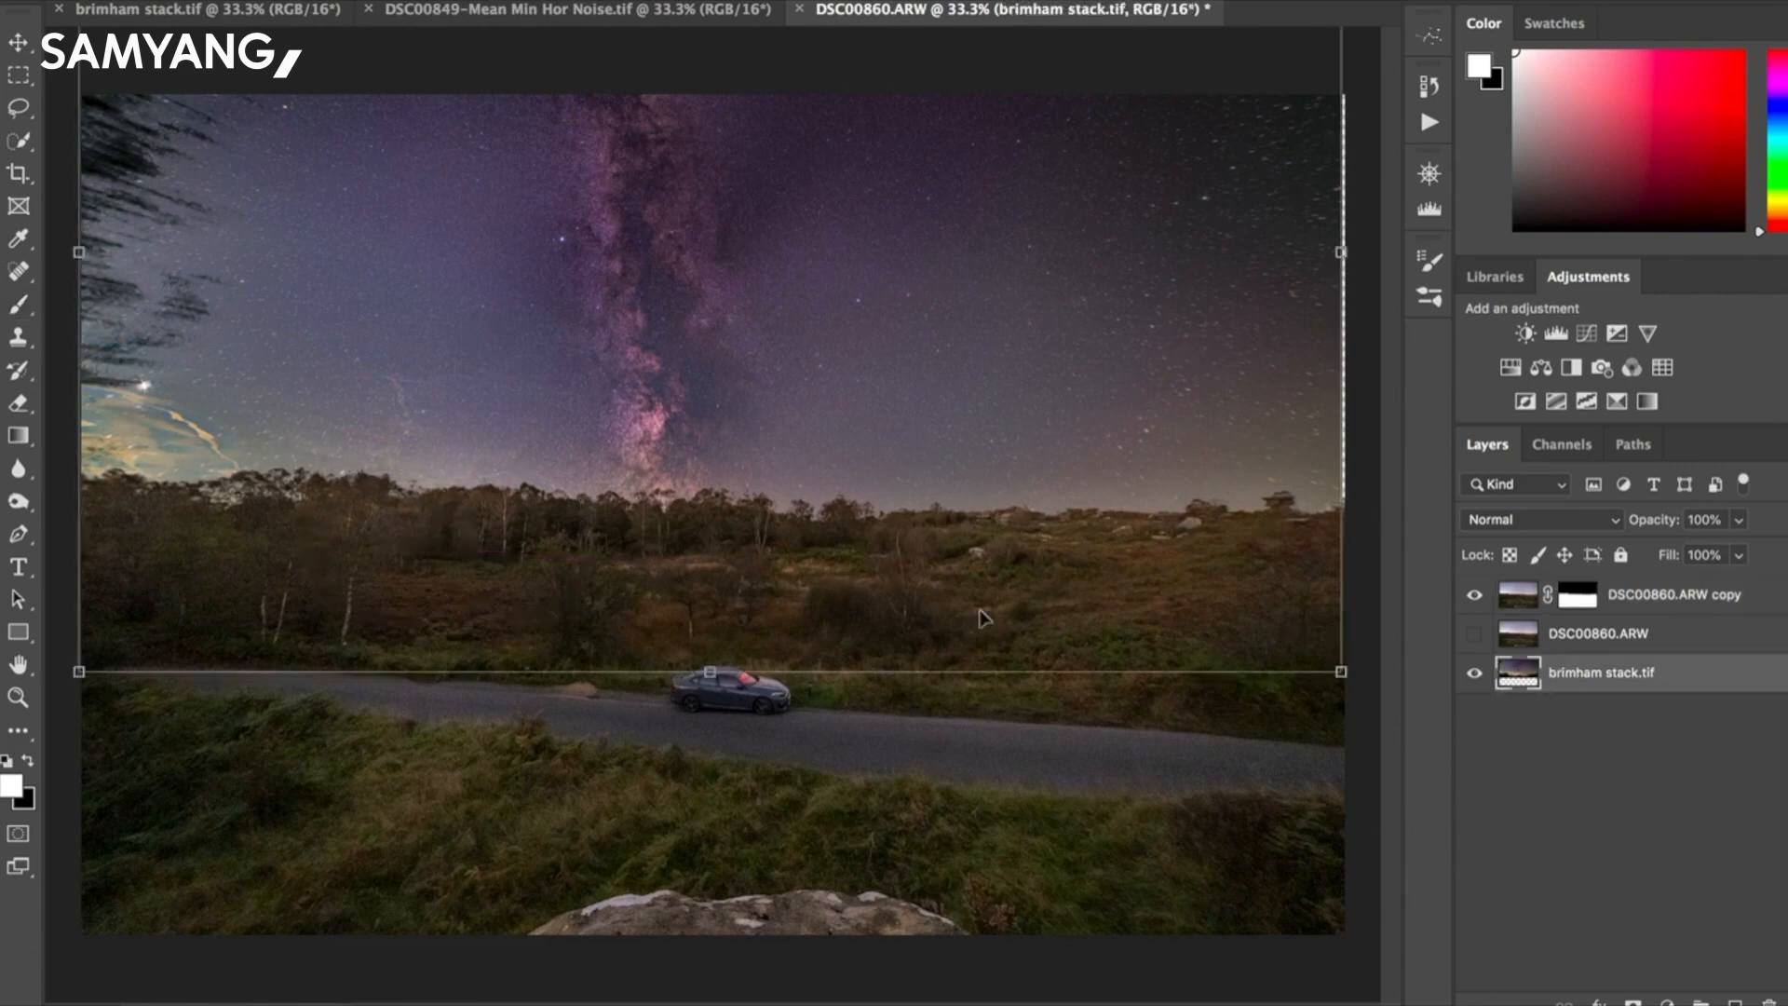
scroll(978, 618, "down", 3)
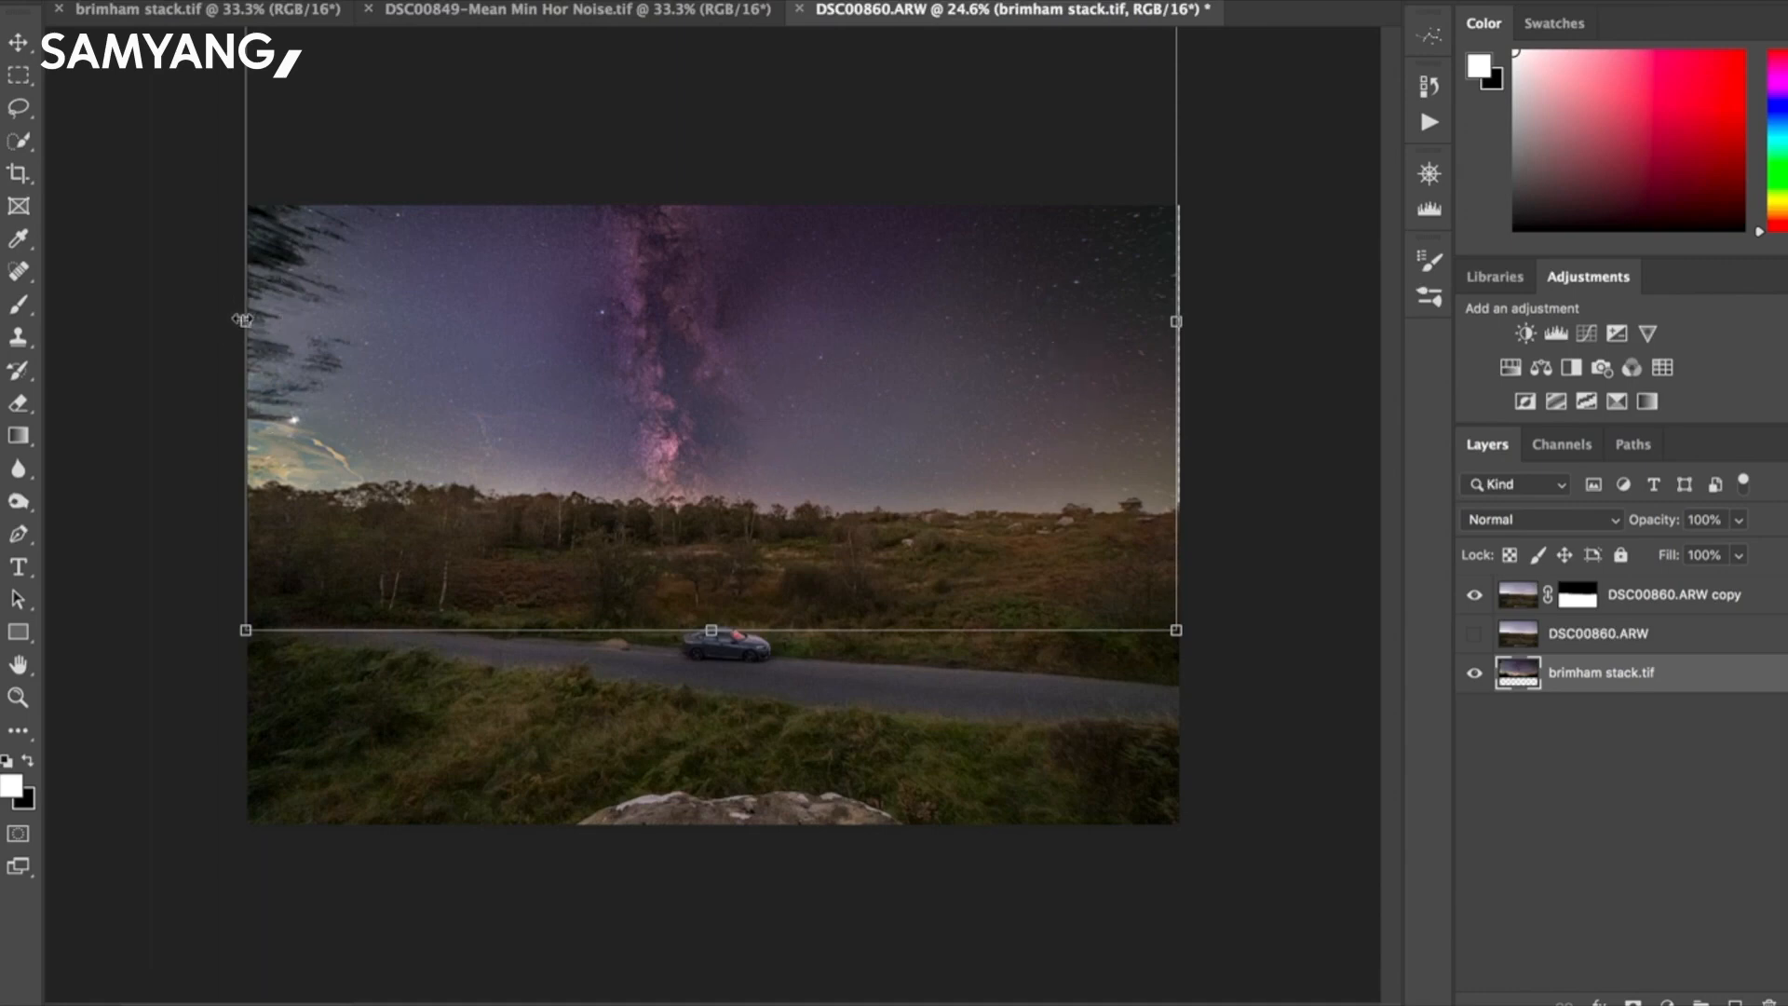
left_click_drag(241, 323, 122, 321)
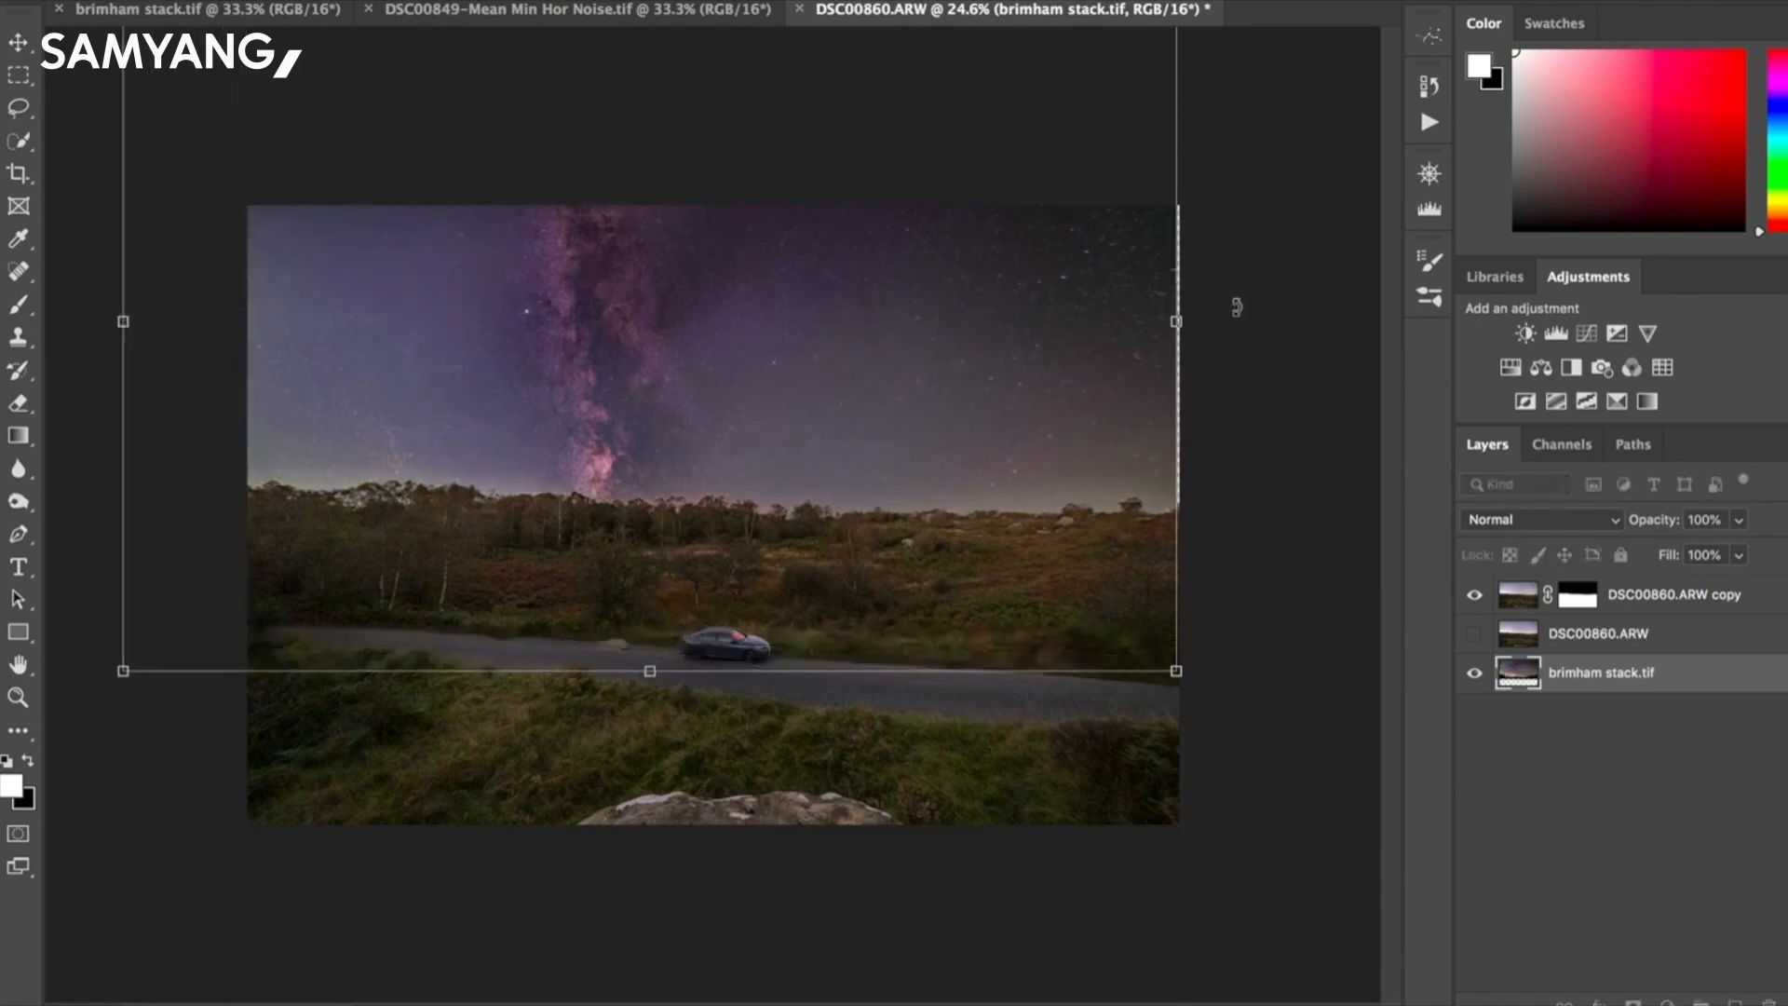
left_click_drag(1177, 321, 1241, 324)
mouse_move(874, 486)
left_mouse_down()
mouse_move(870, 428)
mouse_move(868, 469)
left_mouse_up()
scroll(526, 397, "down", 3)
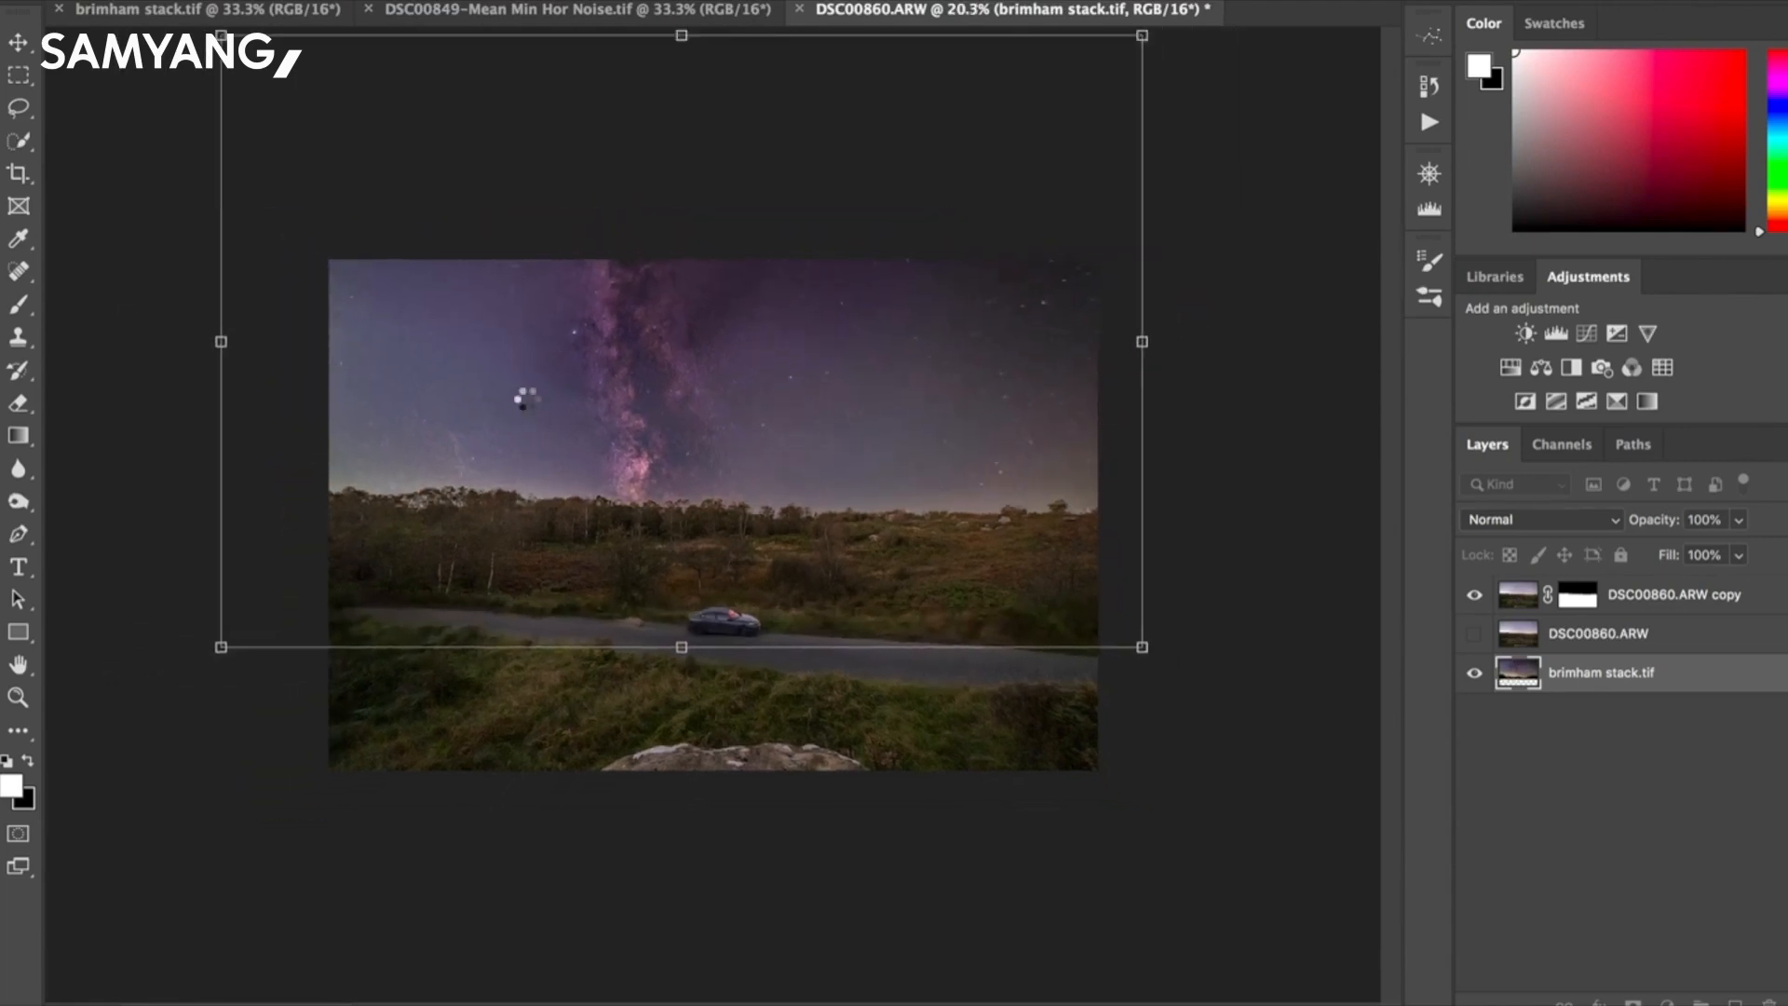
key("b")
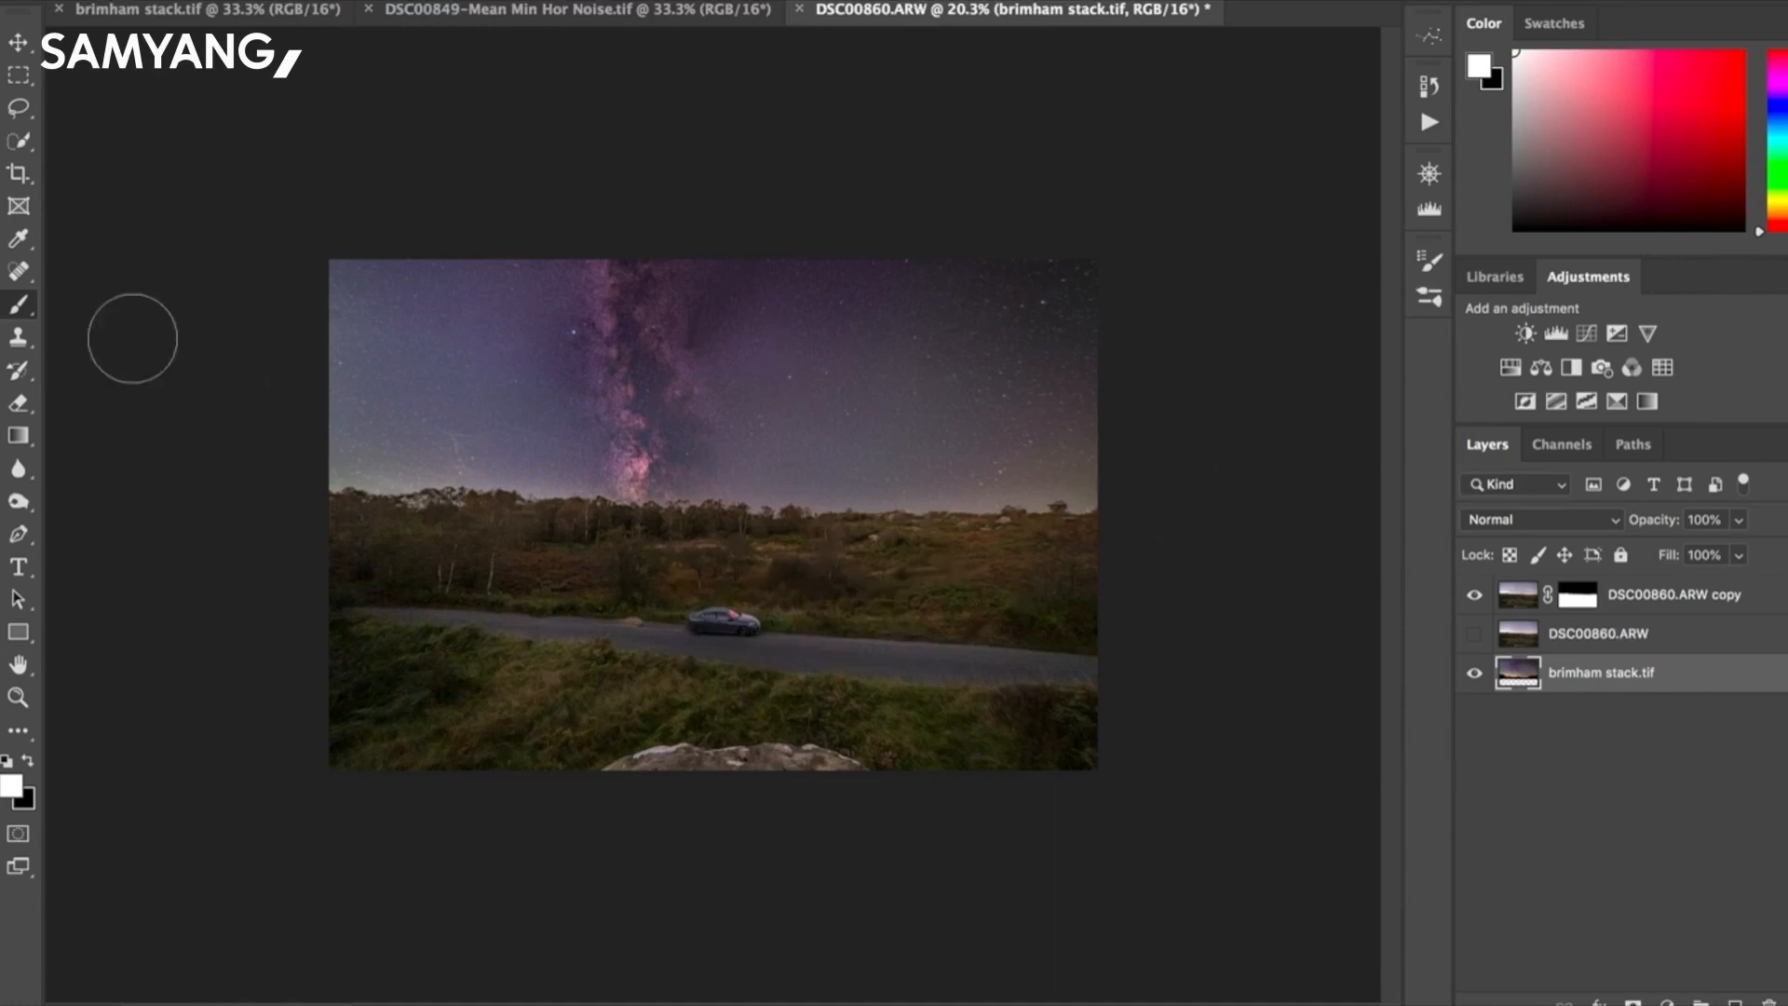
Extend the canvas upward with the Crop tool to a height of 5360 px to include more sky.
left_click(18, 173)
left_click_drag(718, 245, 726, 172)
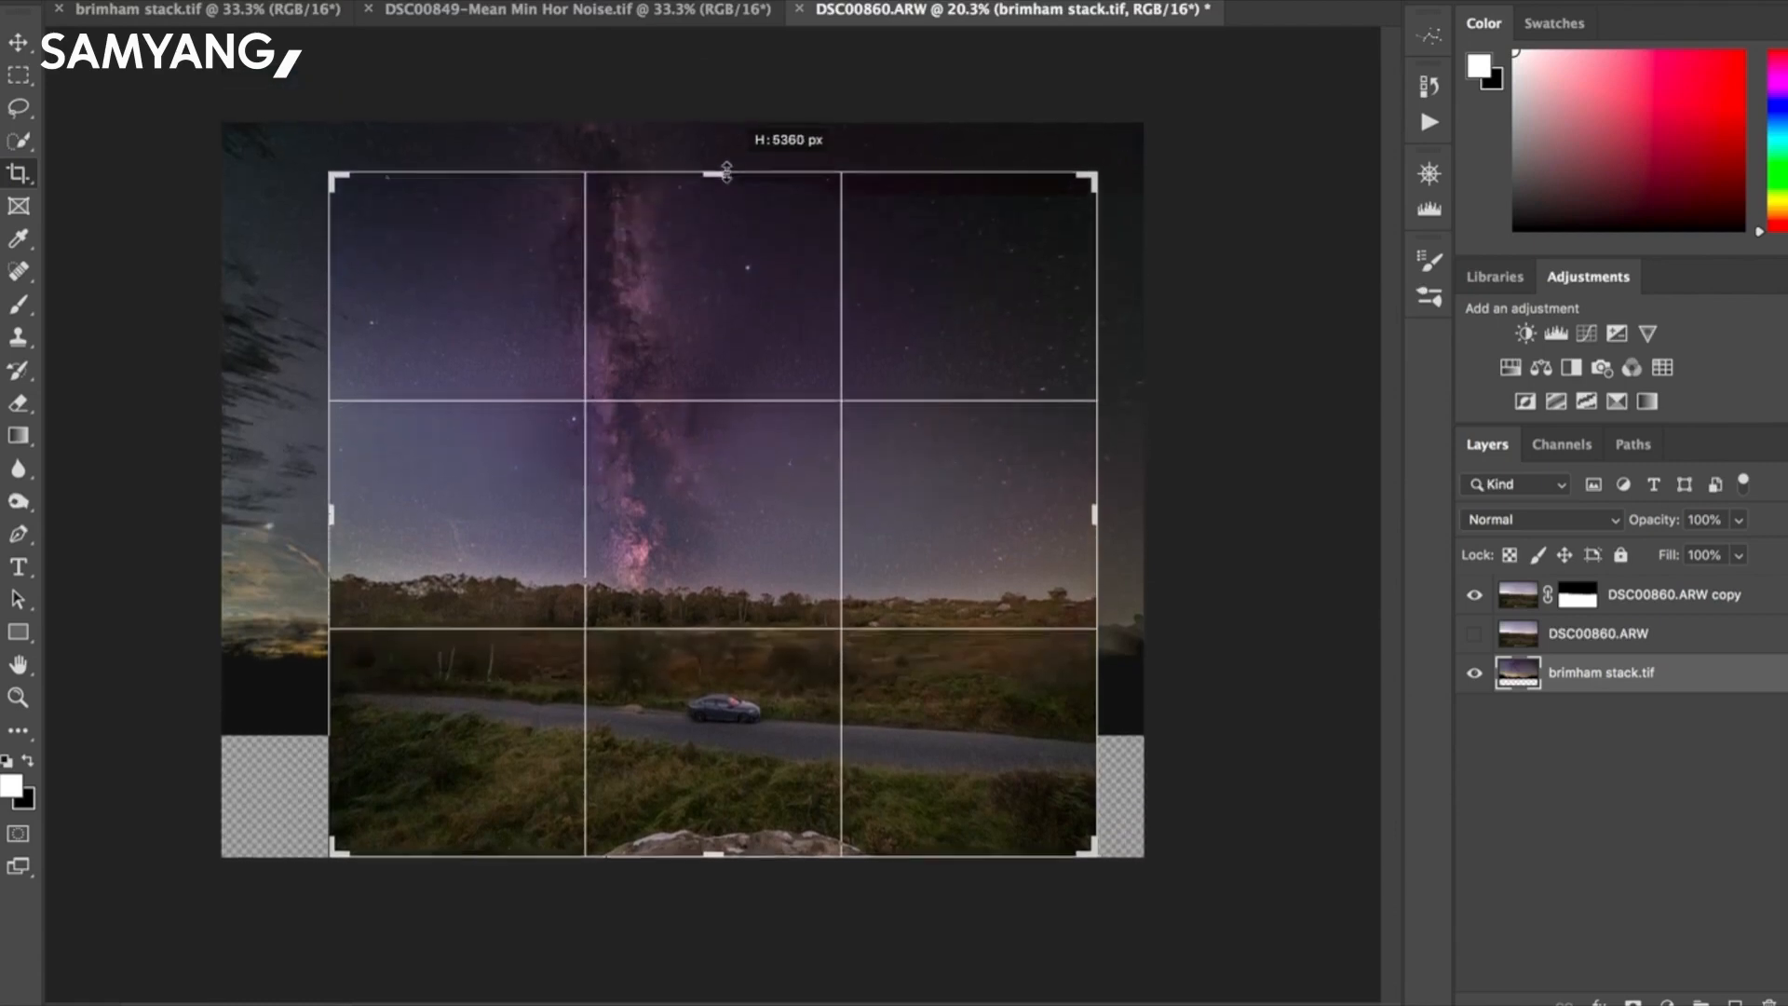
key("Return")
Check the masked foreground and sky layers by toggling their visibility, and flatten the image into a single Background layer.
left_click(1474, 599)
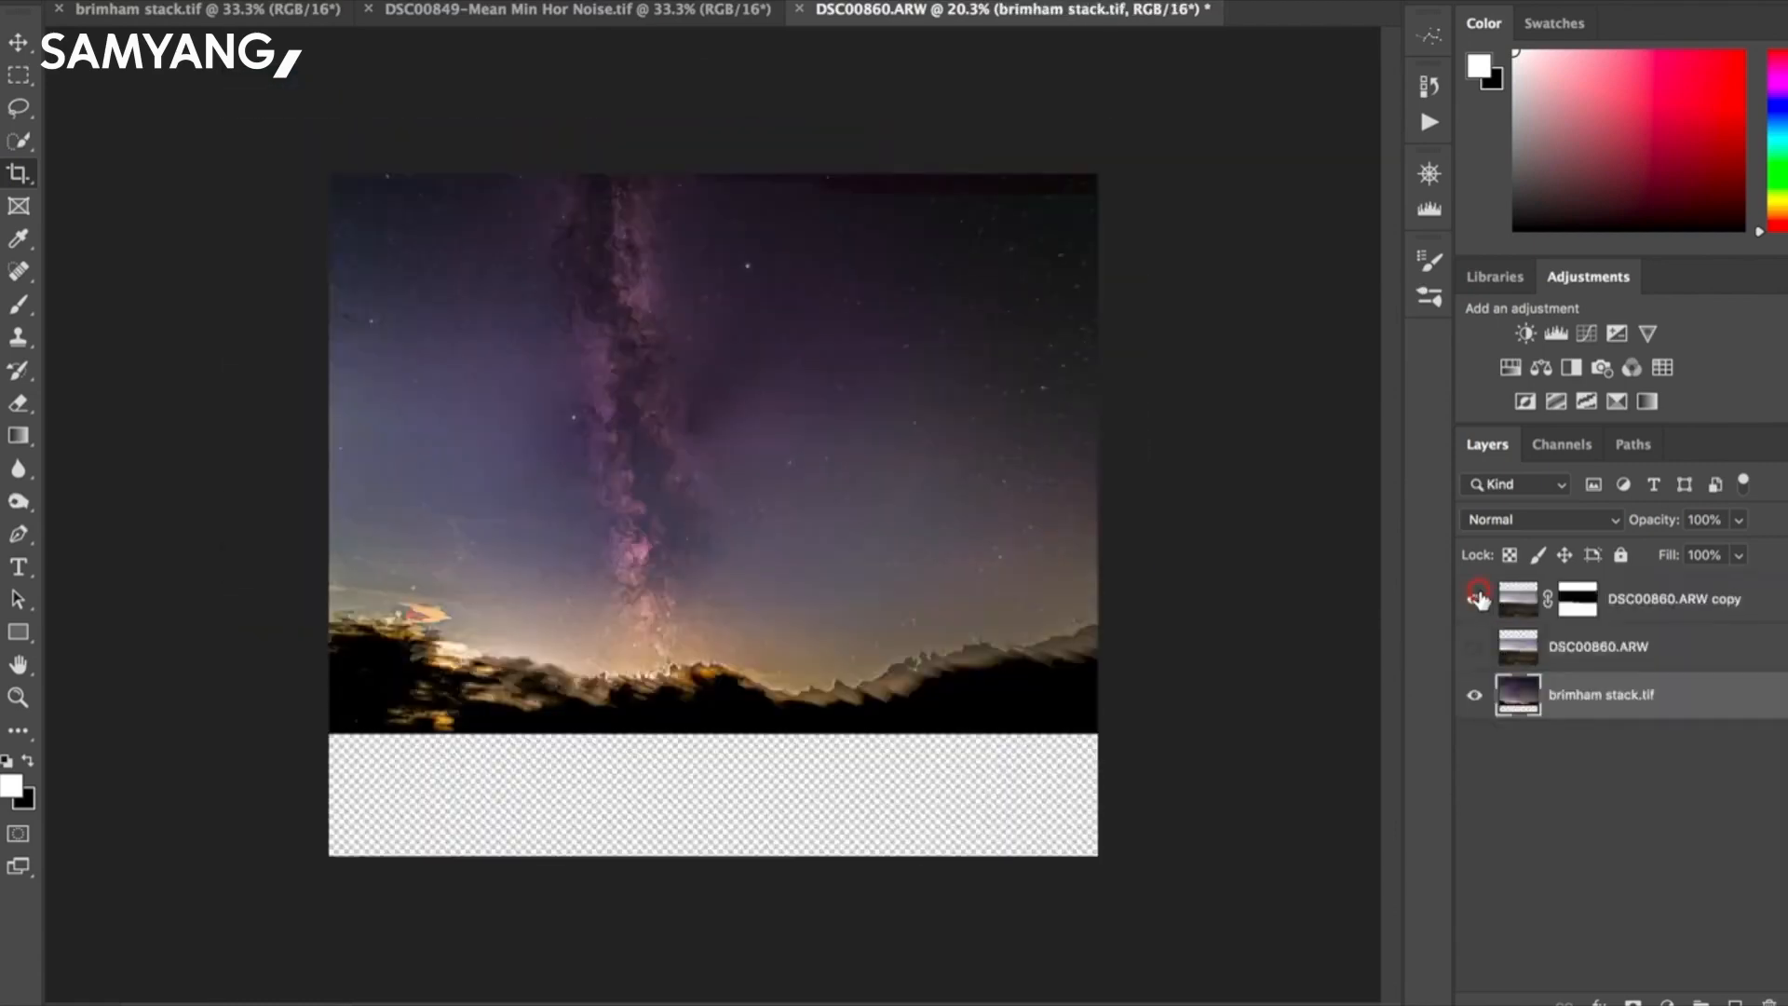
left_click(1475, 599)
left_click(1475, 694)
left_click(1474, 695)
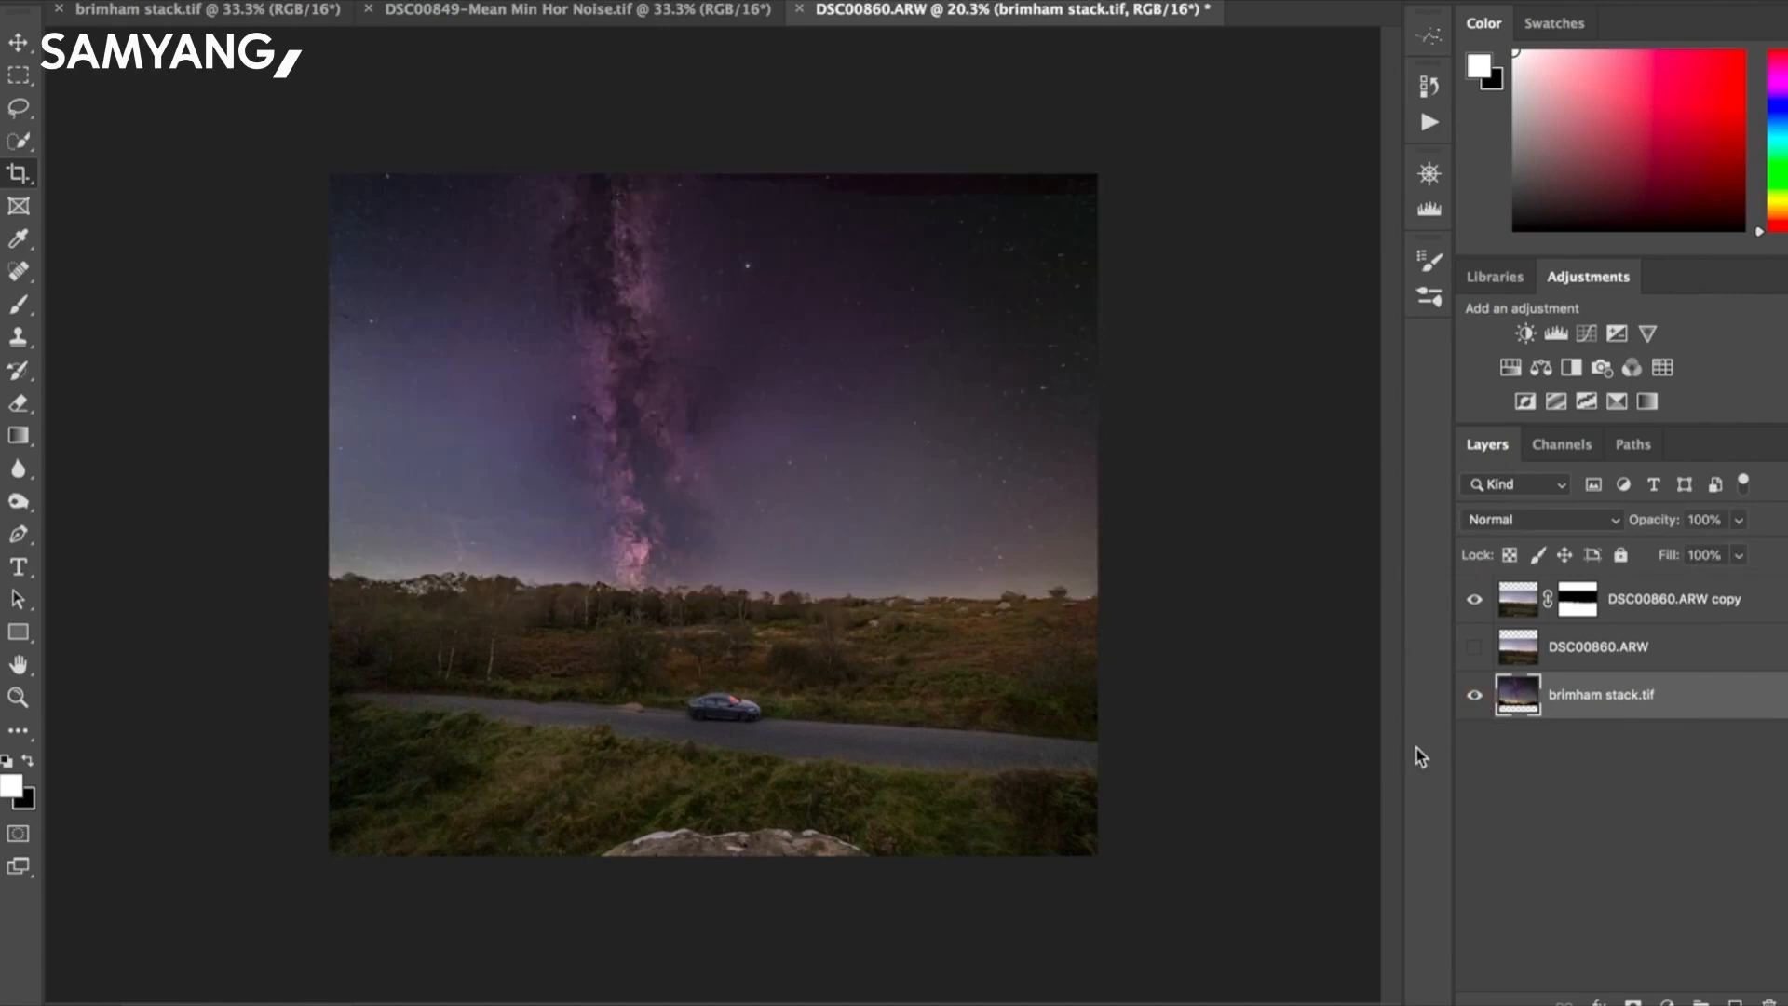
right_click(1614, 692)
left_click(1546, 712)
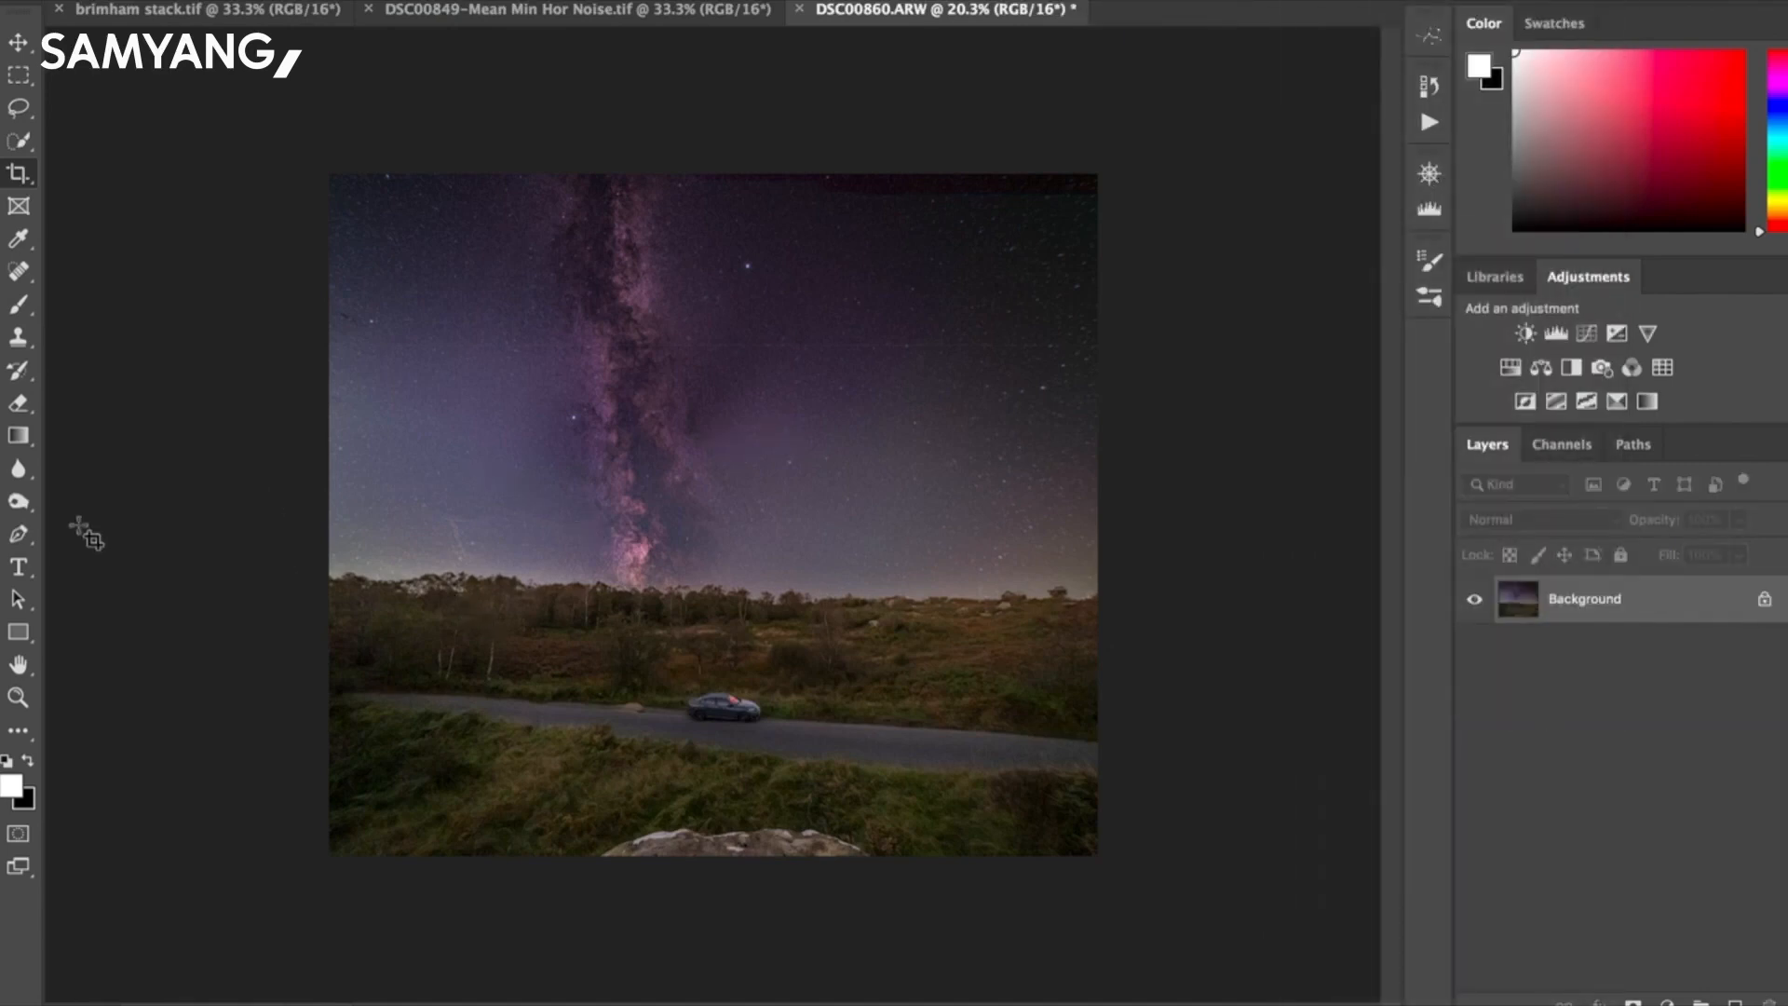
Clone clean sky over the faint light trail above the left part of the treeline with an enlarged Clone Stamp brush.
left_click(18, 337)
scroll(713, 514, "up", 6)
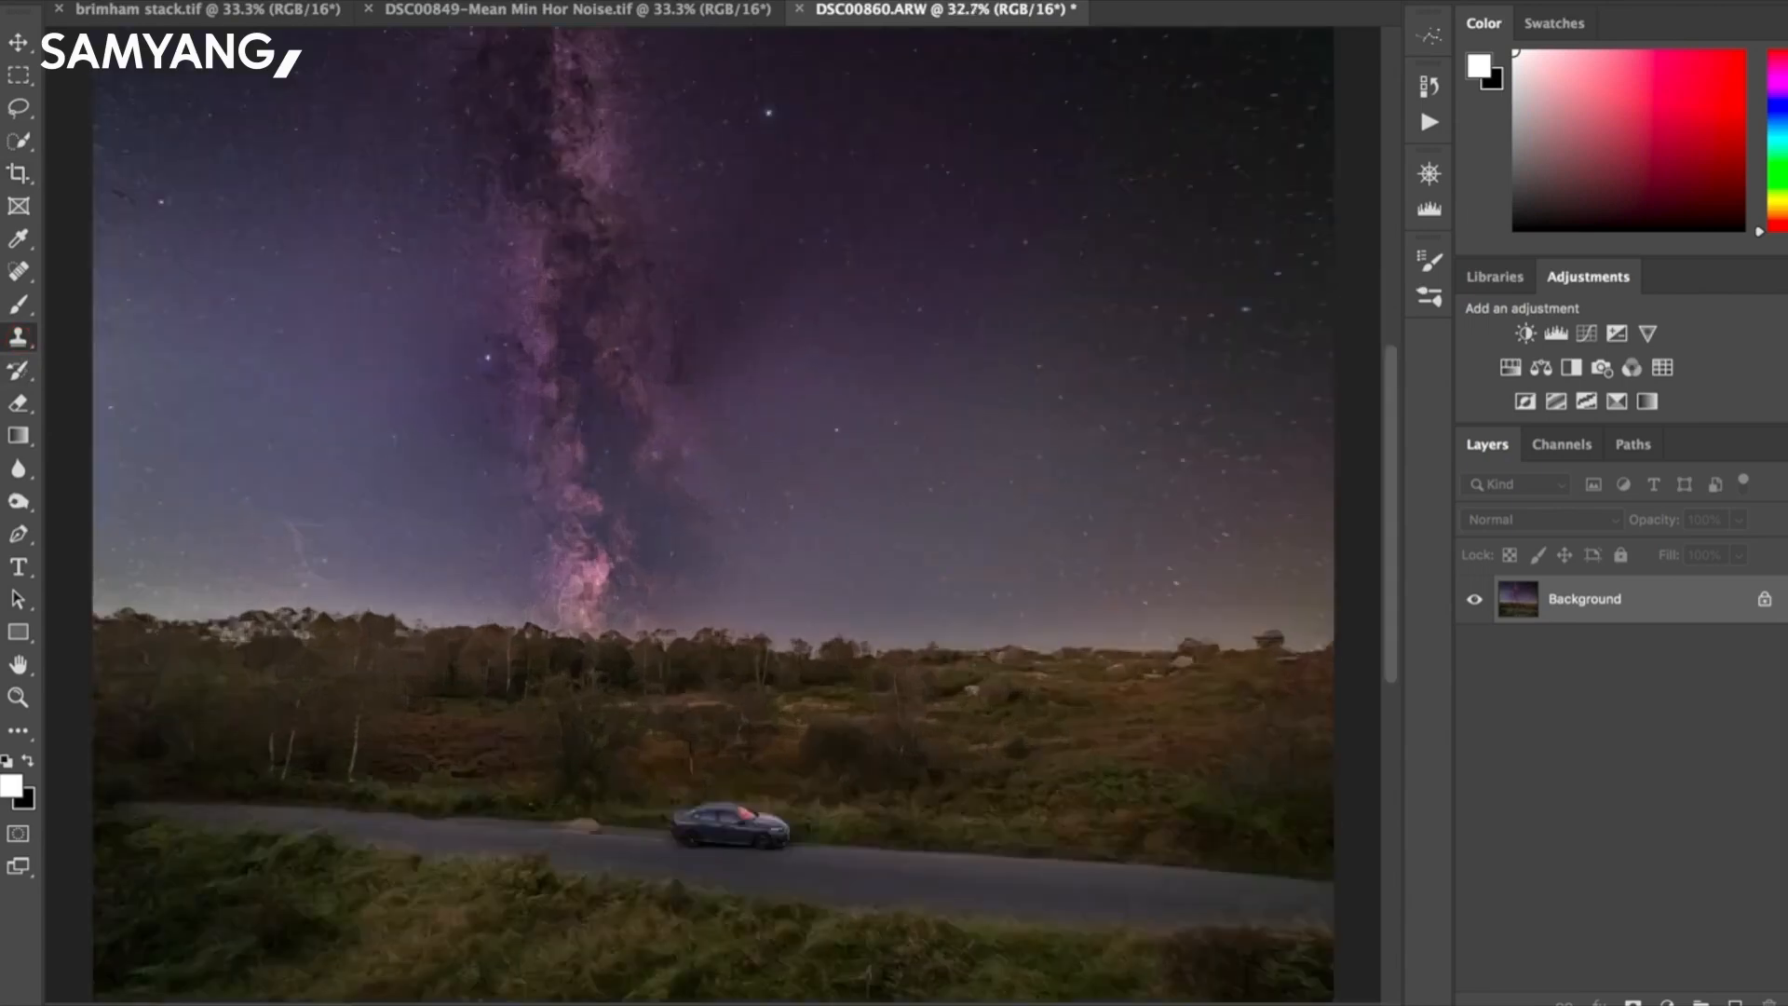
scroll(713, 514, "down", 3)
scroll(349, 386, "up", 3)
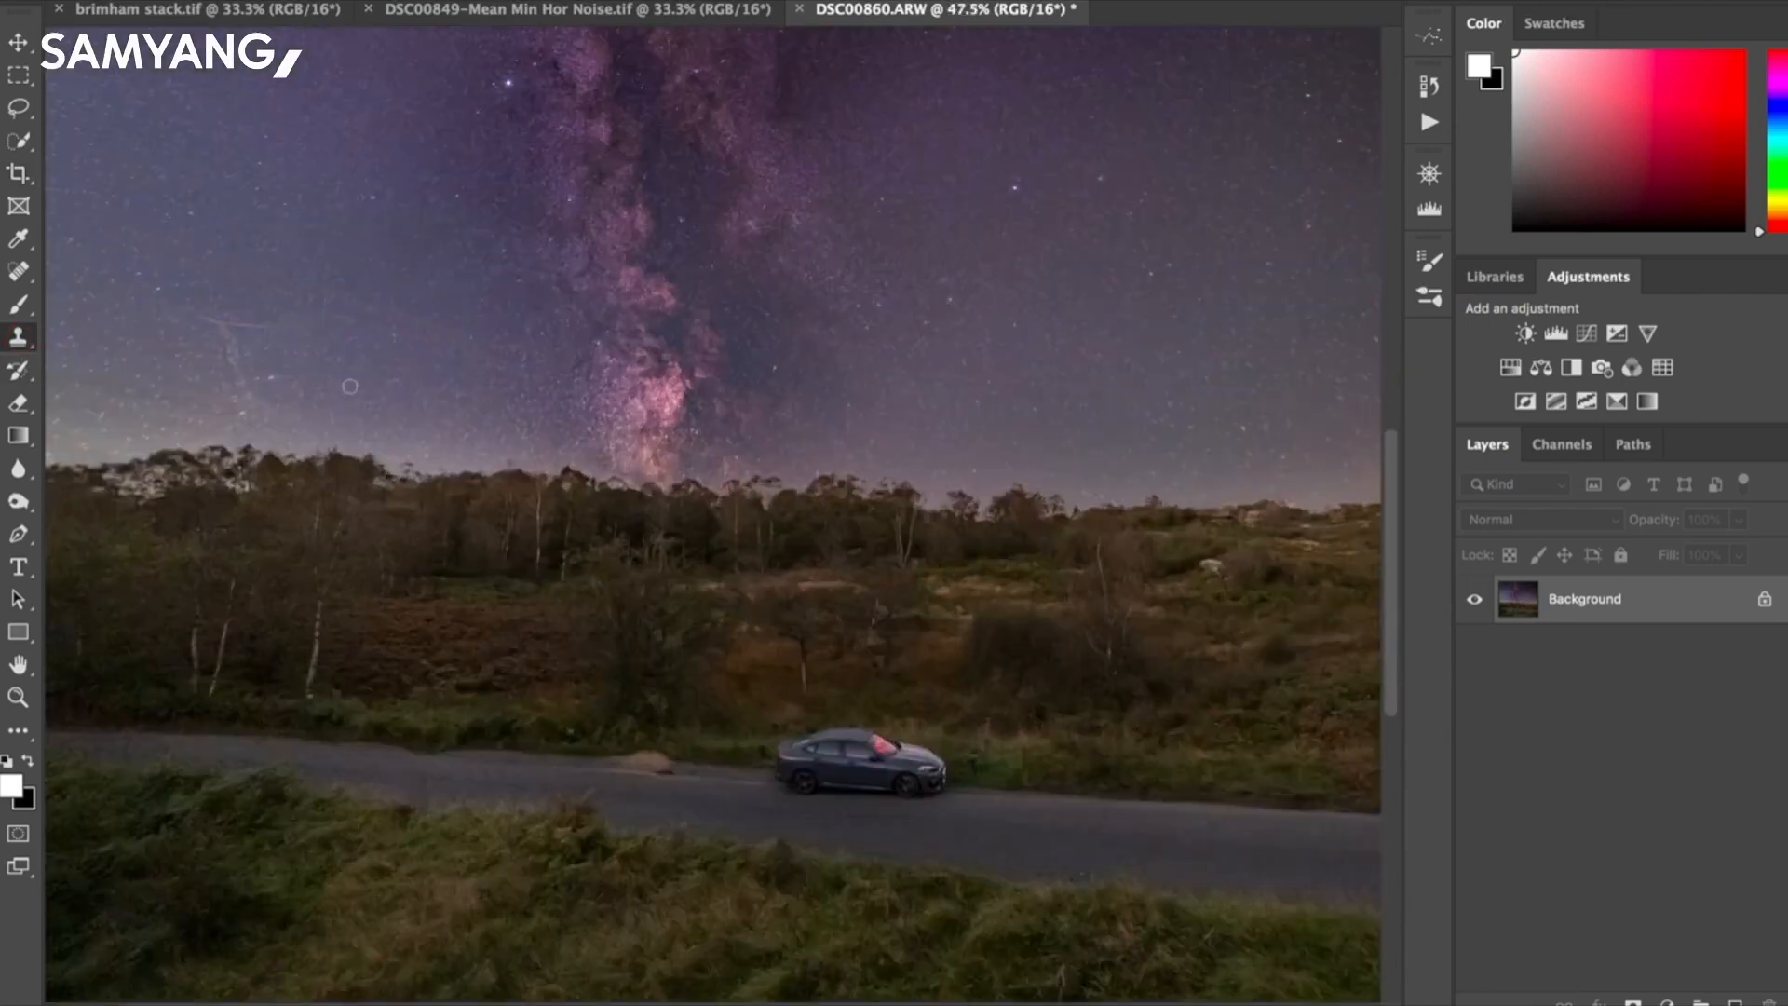
key("bracketright")
key("bracketright")
key("bracketright")
key("bracketright")
key("bracketright")
key("bracketright")
key("bracketright")
key("bracketright")
scroll(209, 297, "left", 2)
scroll(208, 296, "left", 8)
scroll(209, 296, "up", 4)
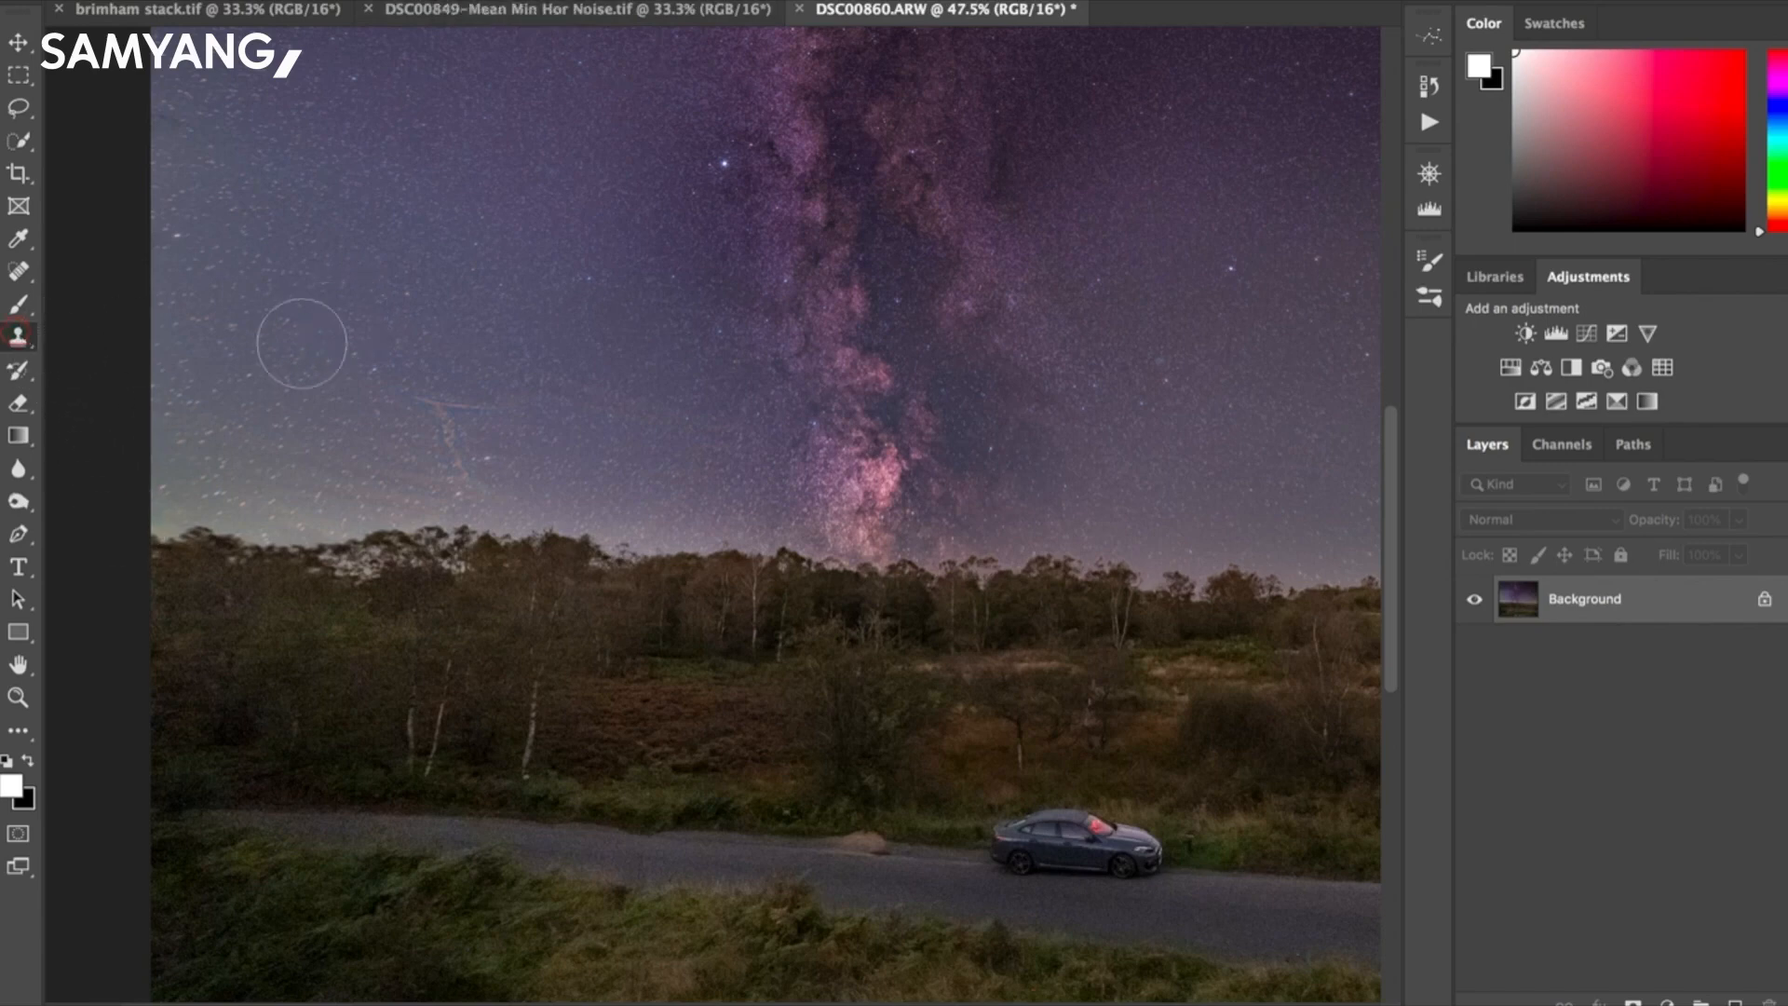
left_click(348, 373, "alt")
left_click_drag(439, 411, 455, 437)
Clone the car's dark side window over the red glow in its windscreen with a small Clone Stamp brush.
scroll(746, 751, "down", 5)
scroll(746, 751, "up", 3)
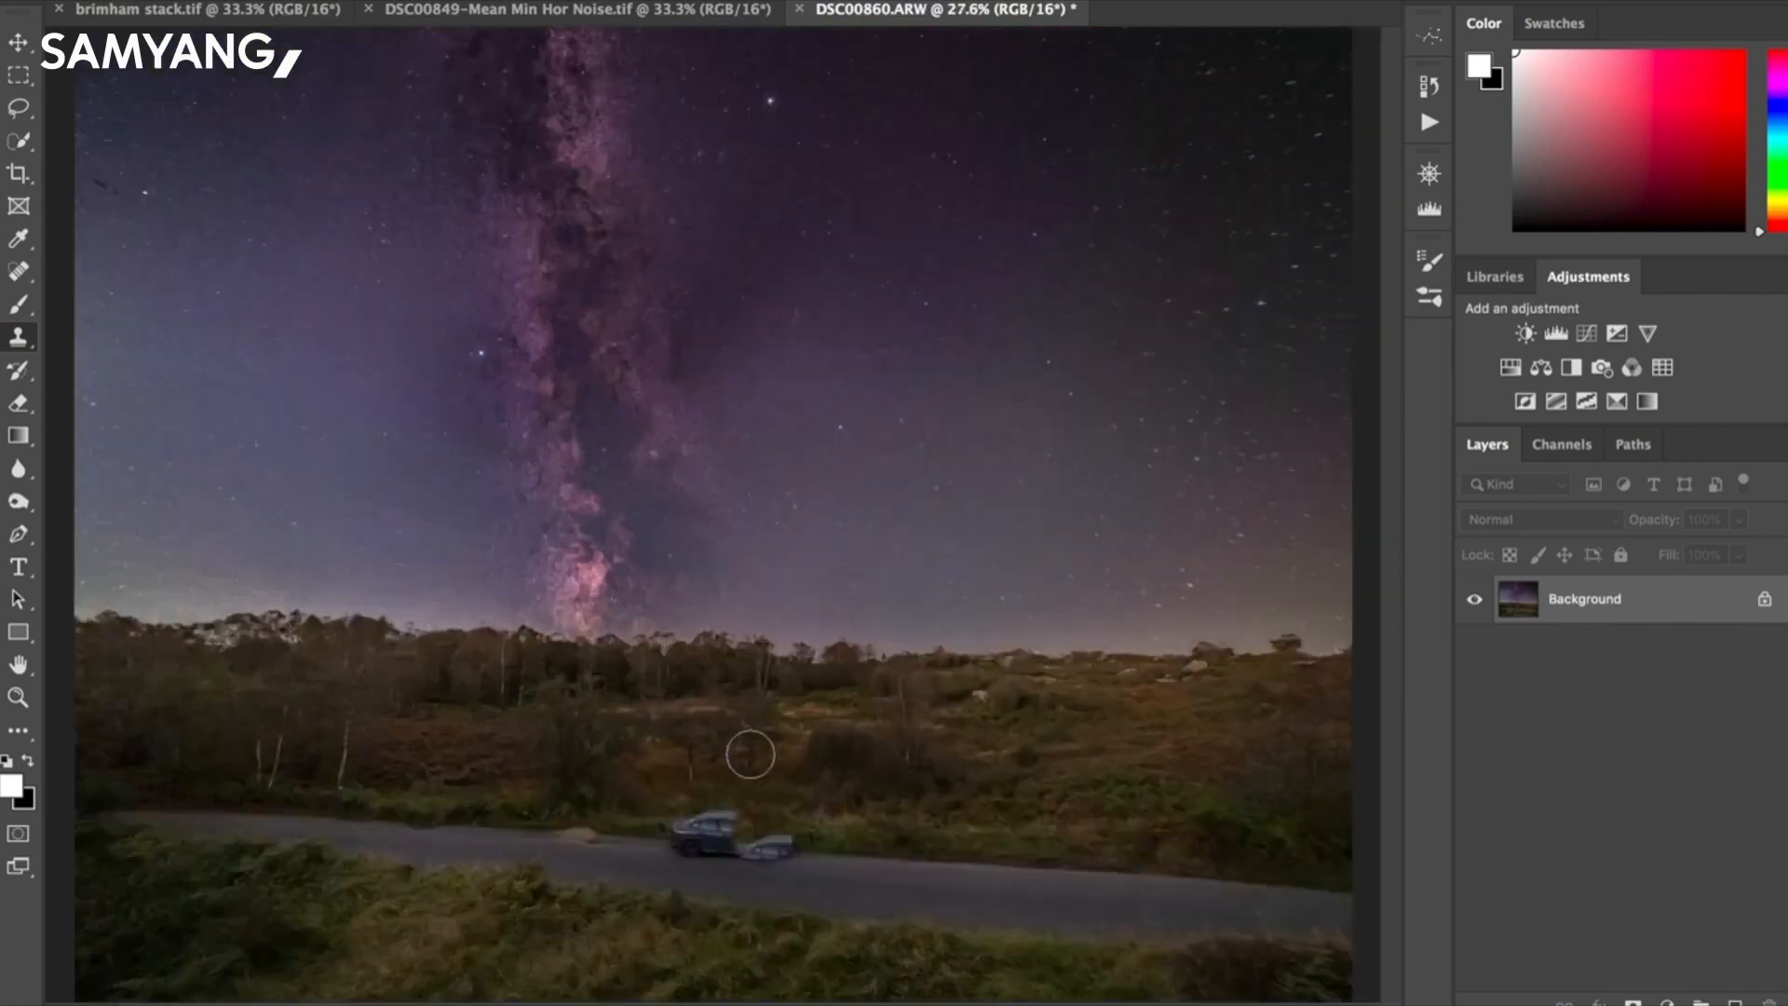
scroll(751, 755, "up", 2)
scroll(750, 753, "down", 3)
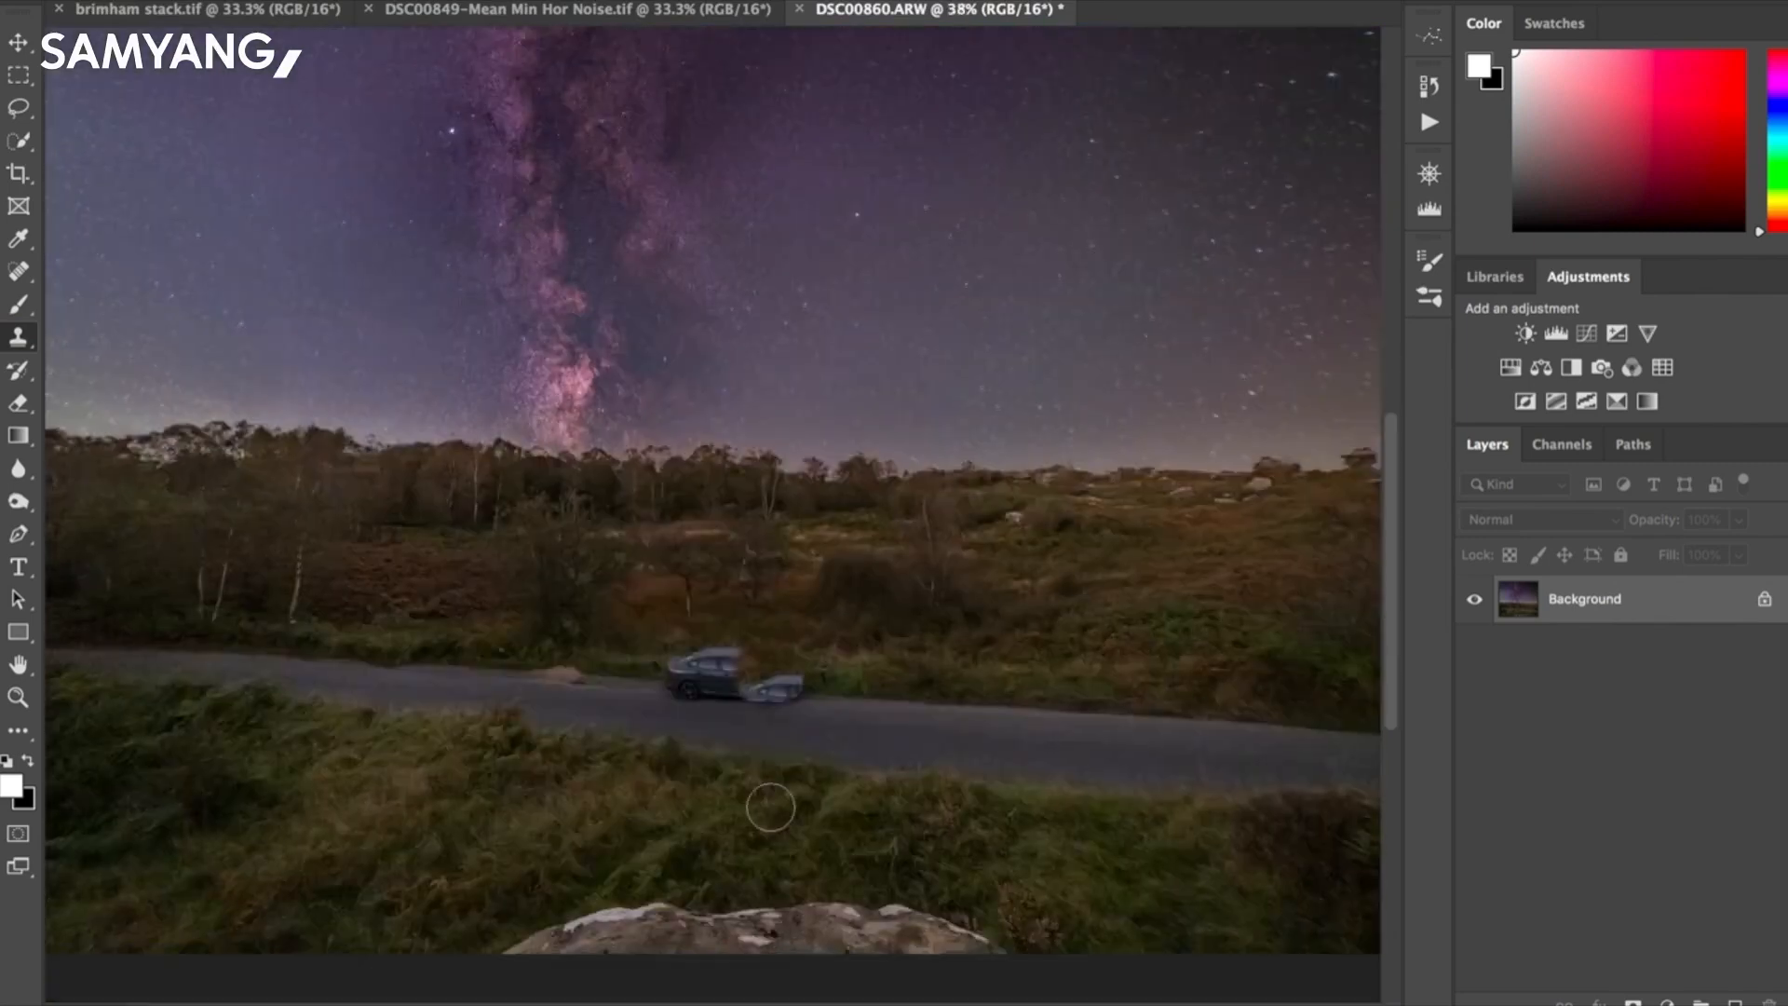
scroll(771, 806, "up", 4)
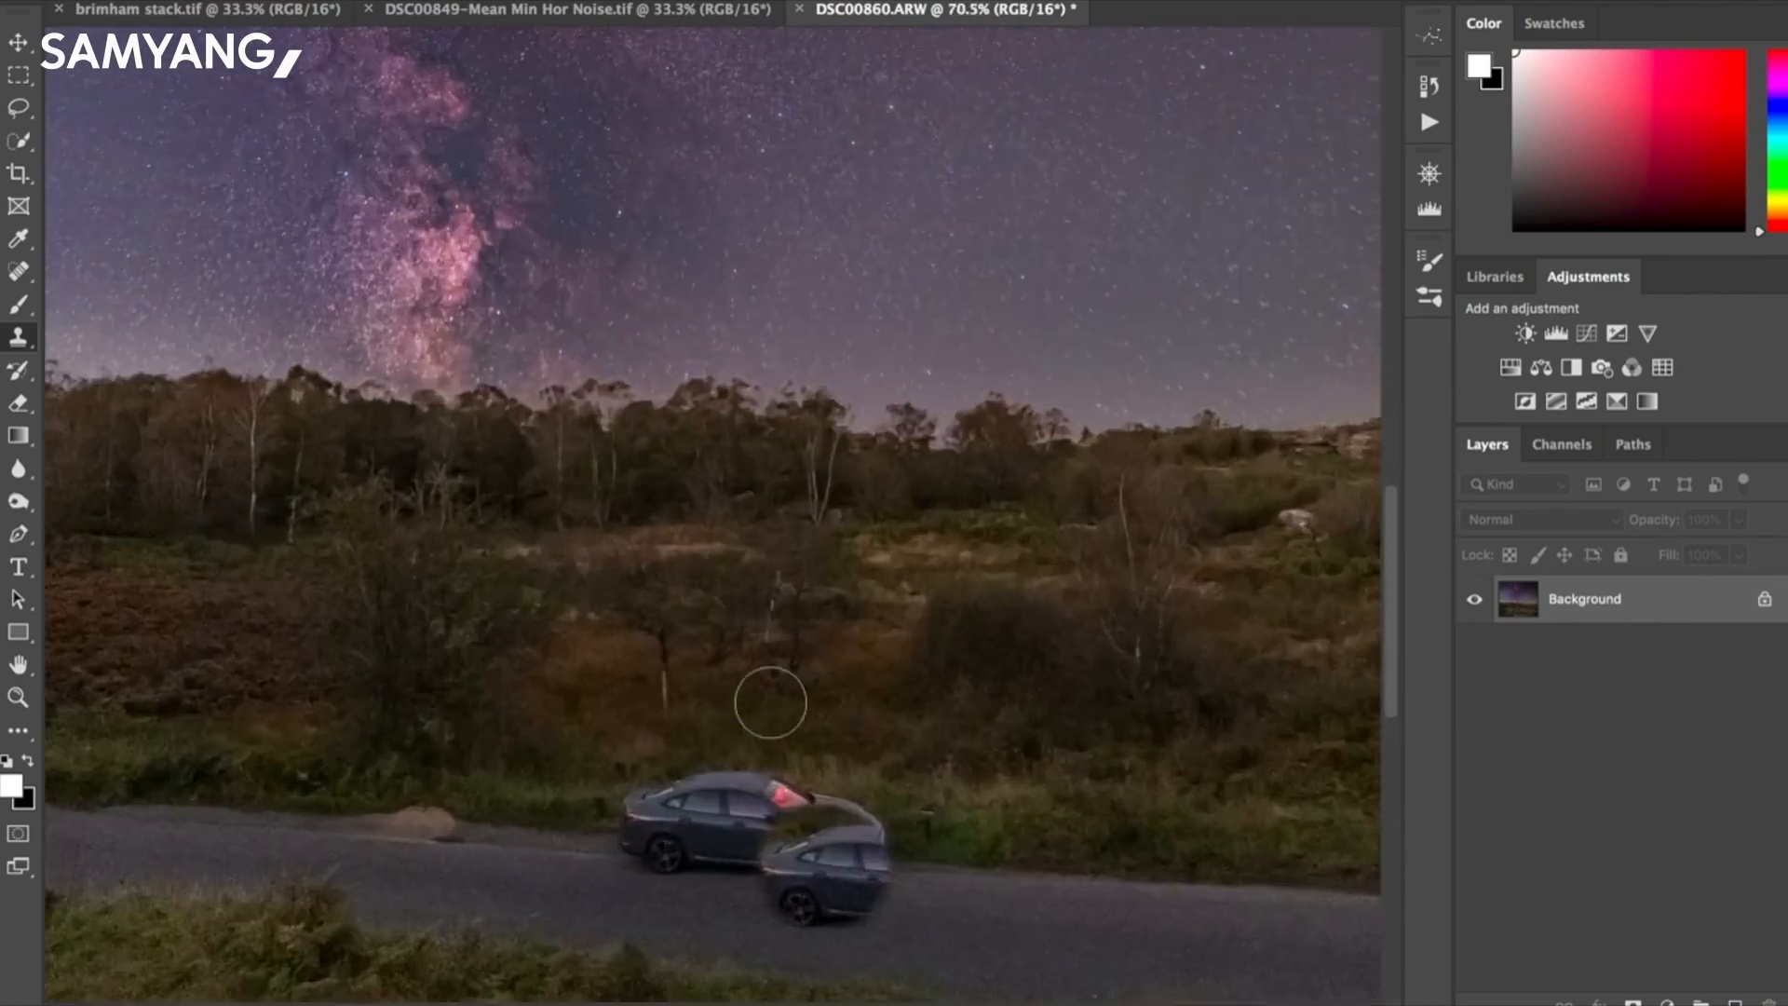
scroll(770, 699, "down", 3)
scroll(773, 713, "up", 2)
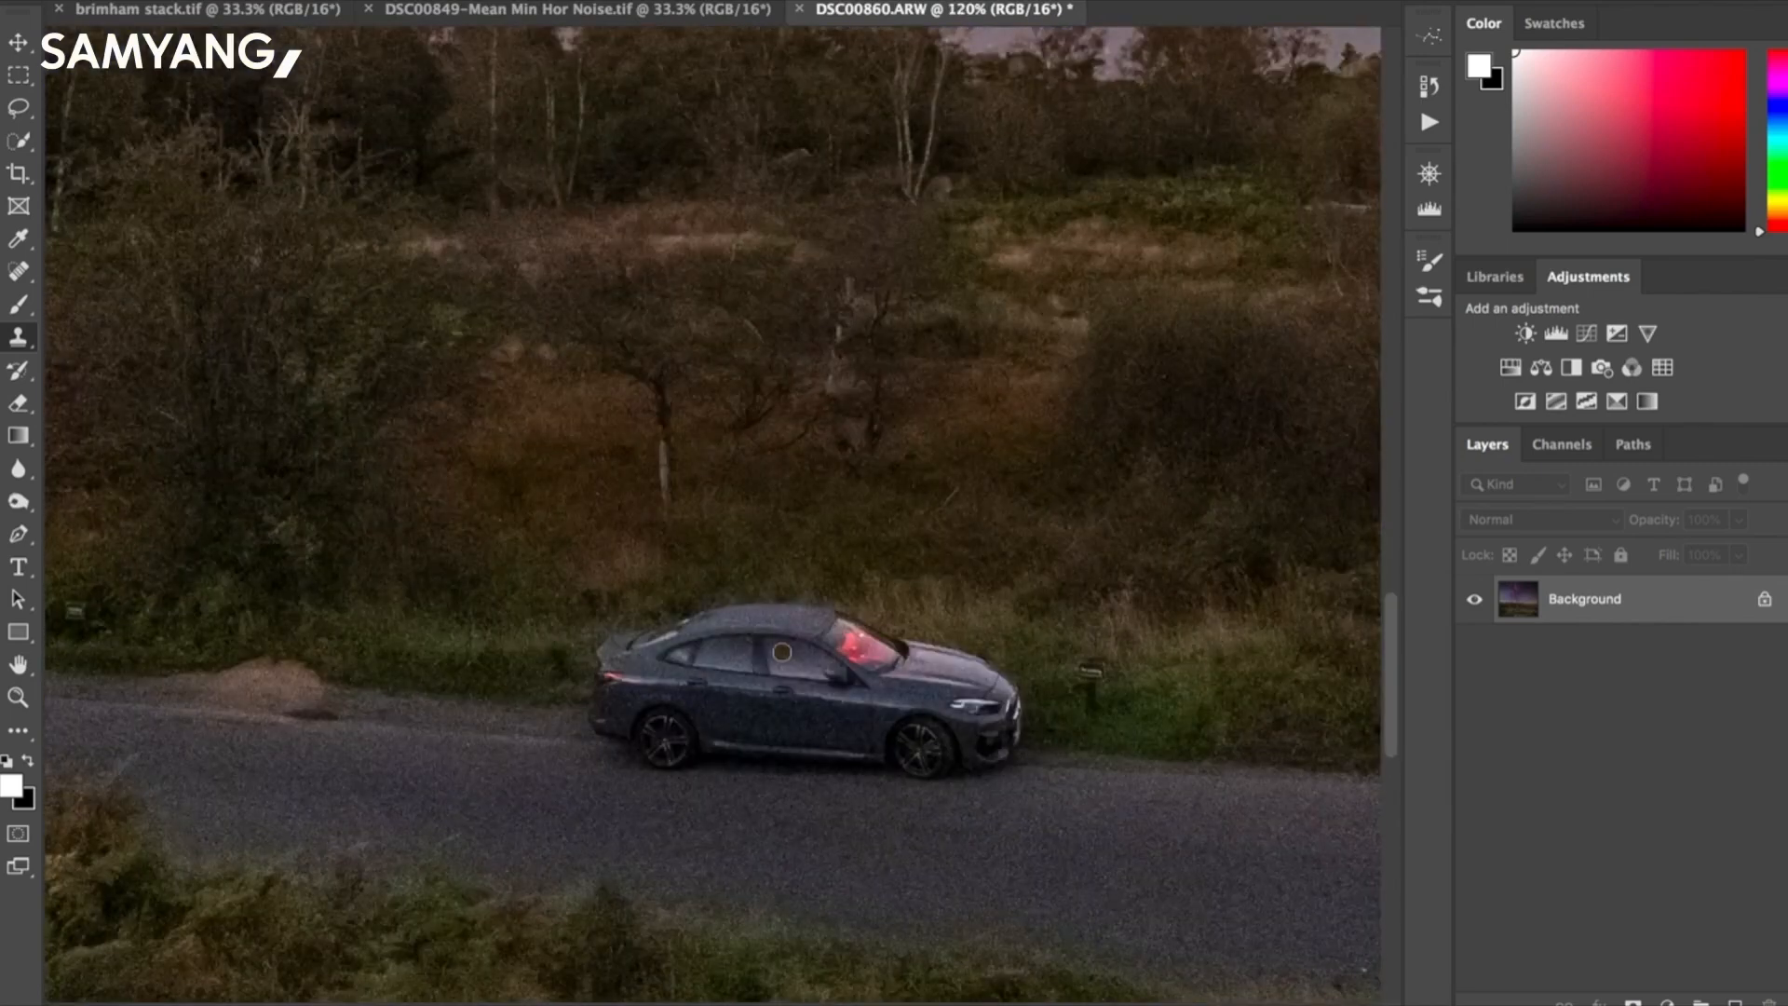
left_click(782, 652, "alt")
left_click(728, 1)
left_click_drag(728, 3, 762, 4)
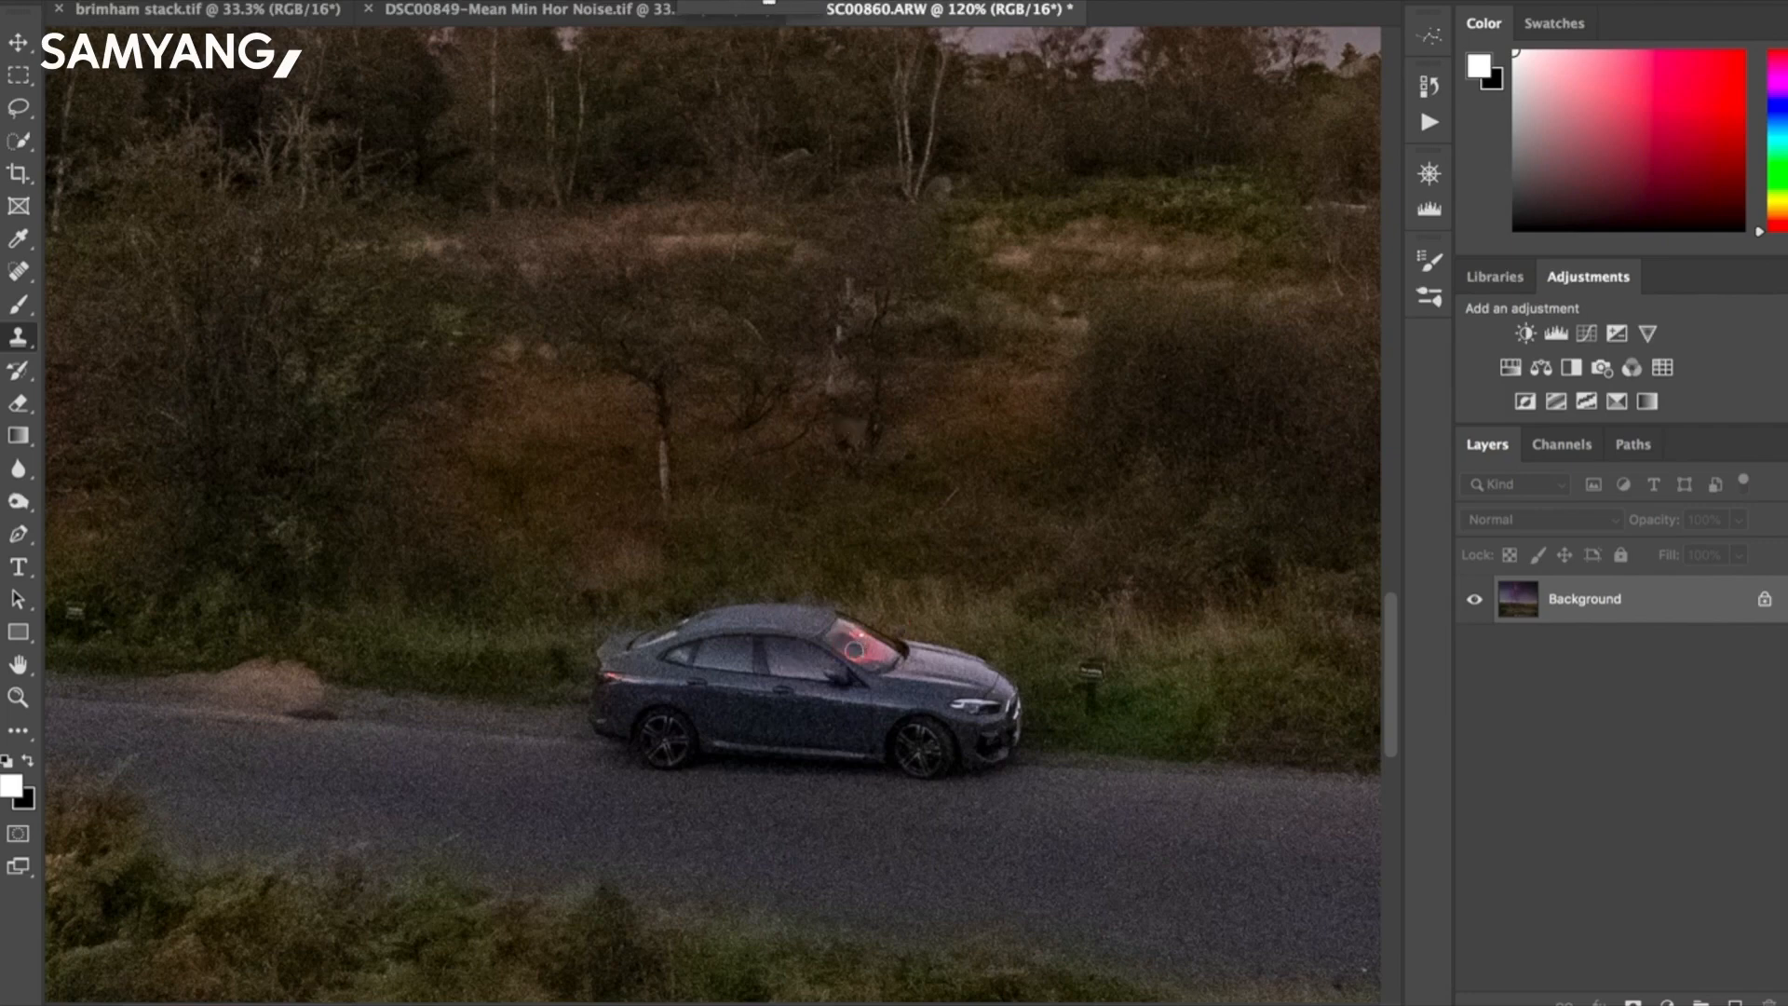
left_click(854, 649)
Check the whole composite and save it as brimham stack-Edit.tif.
key("super+minus")
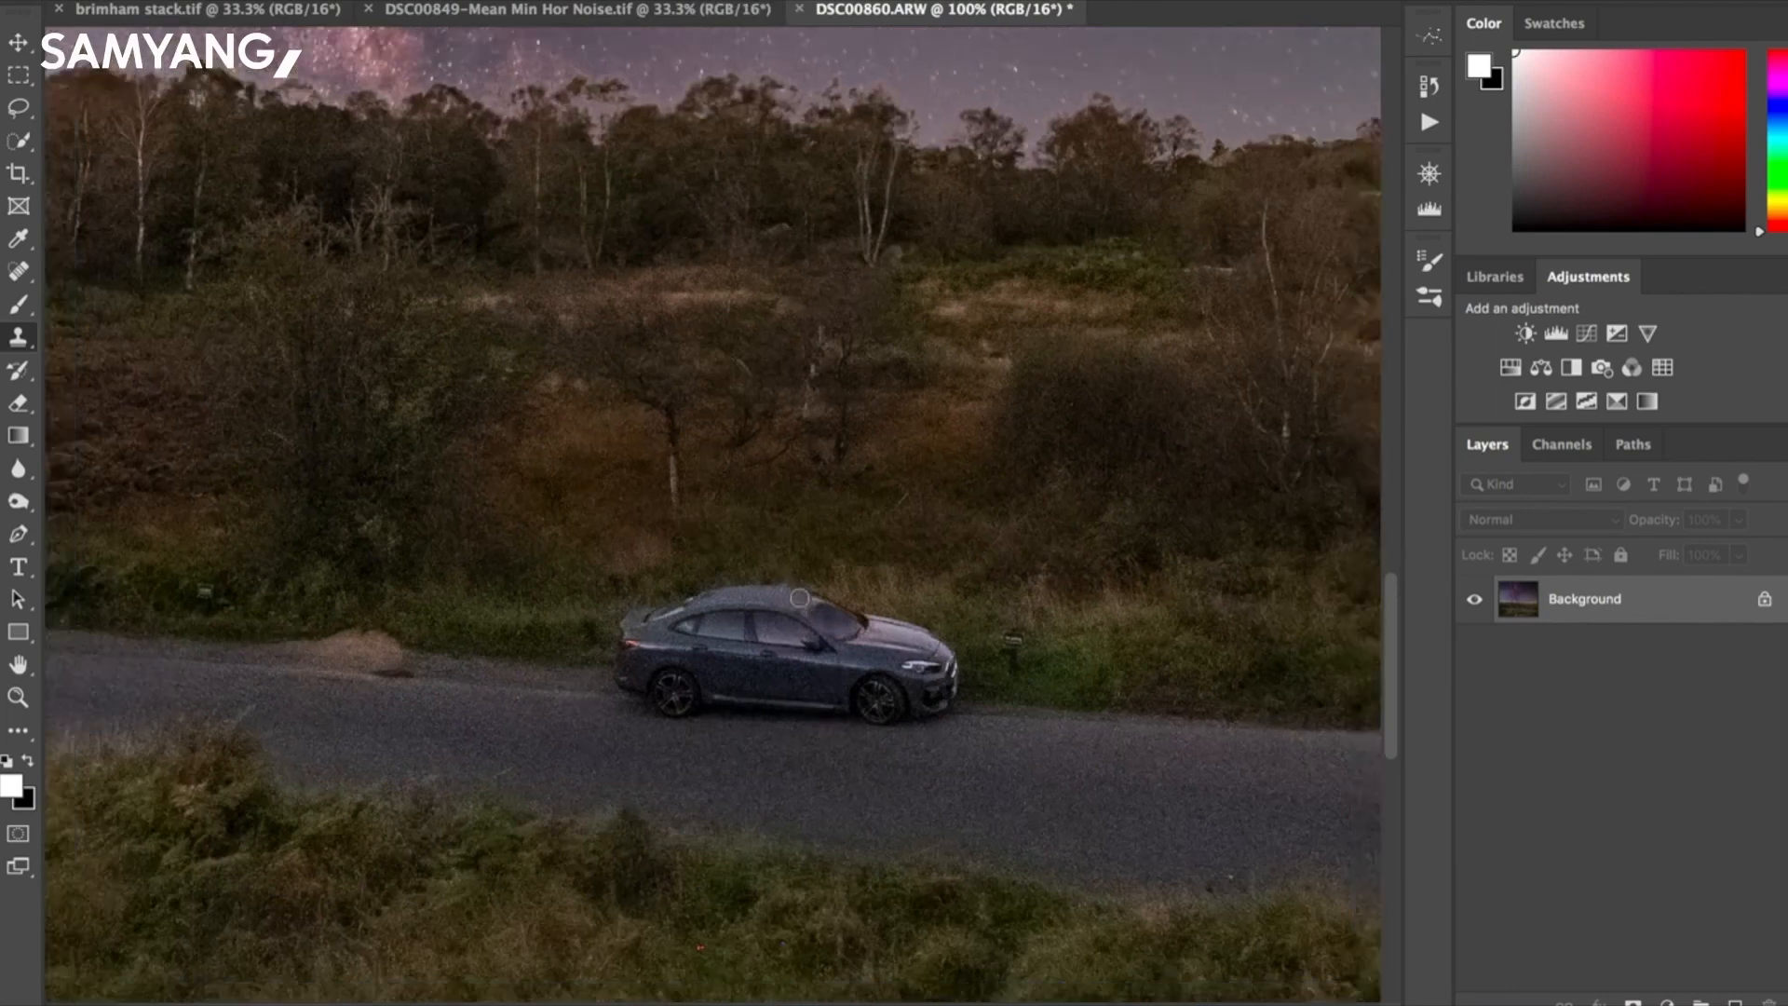
scroll(799, 598, "down", 1)
scroll(799, 599, "down", 2)
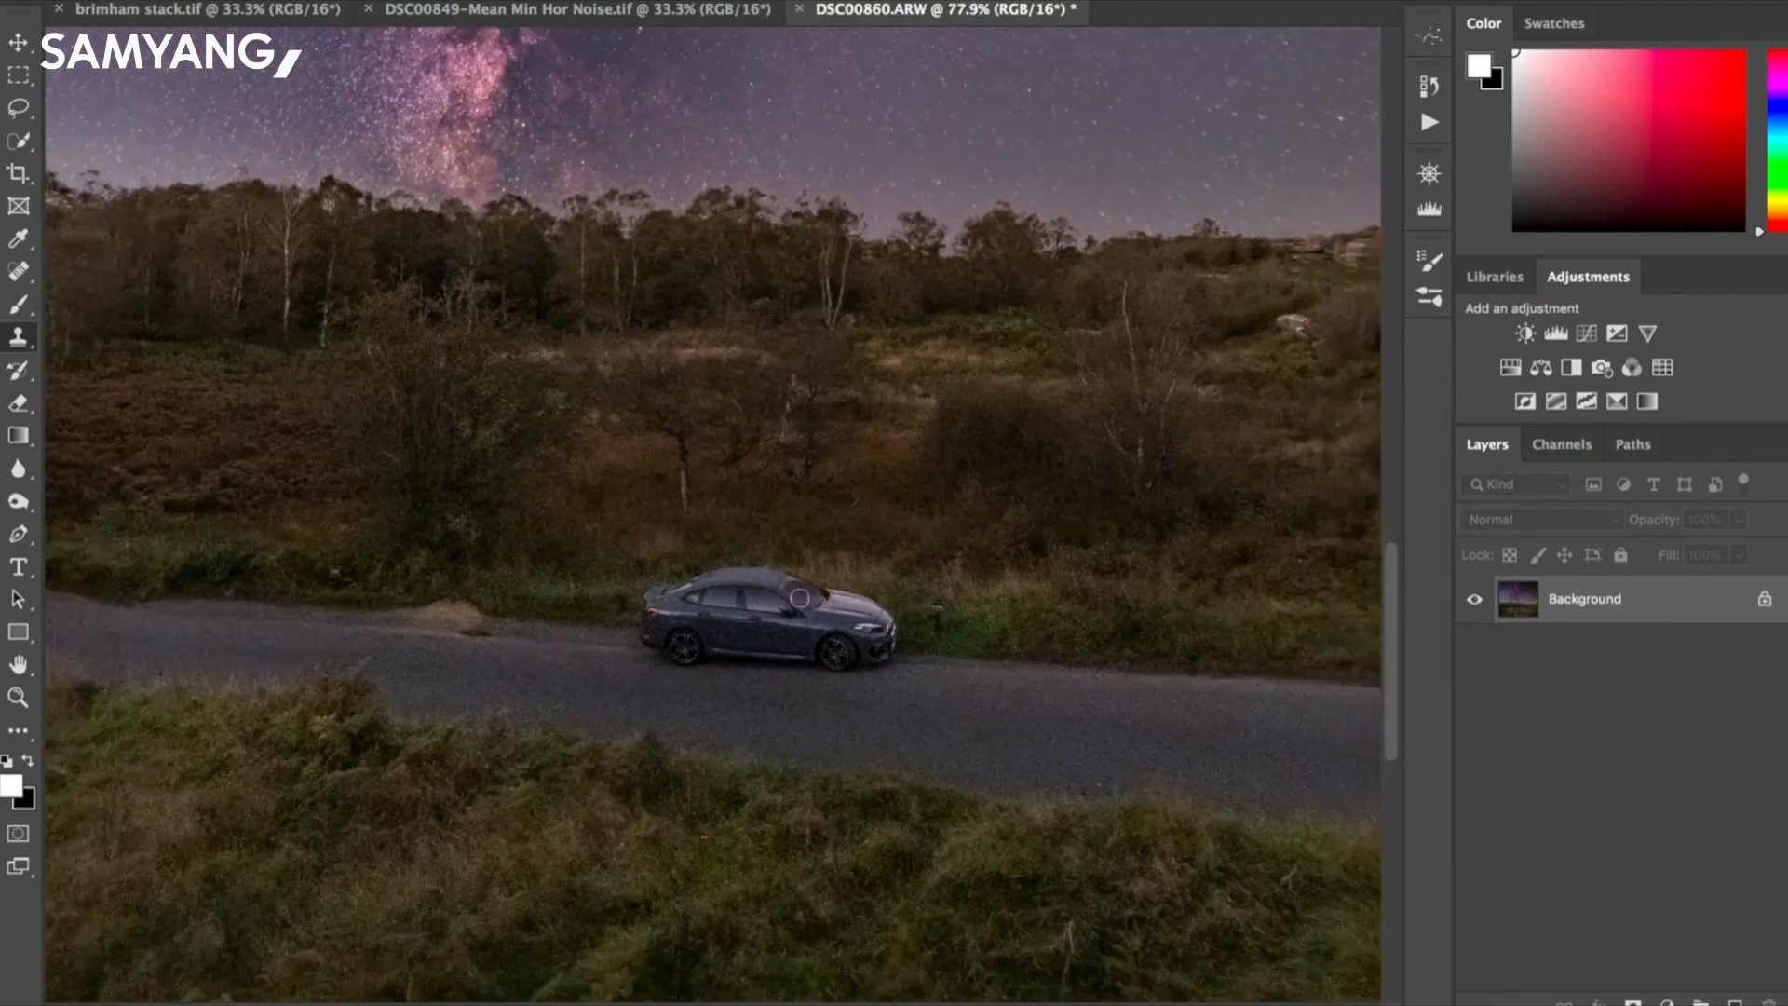
scroll(799, 598, "down", 3)
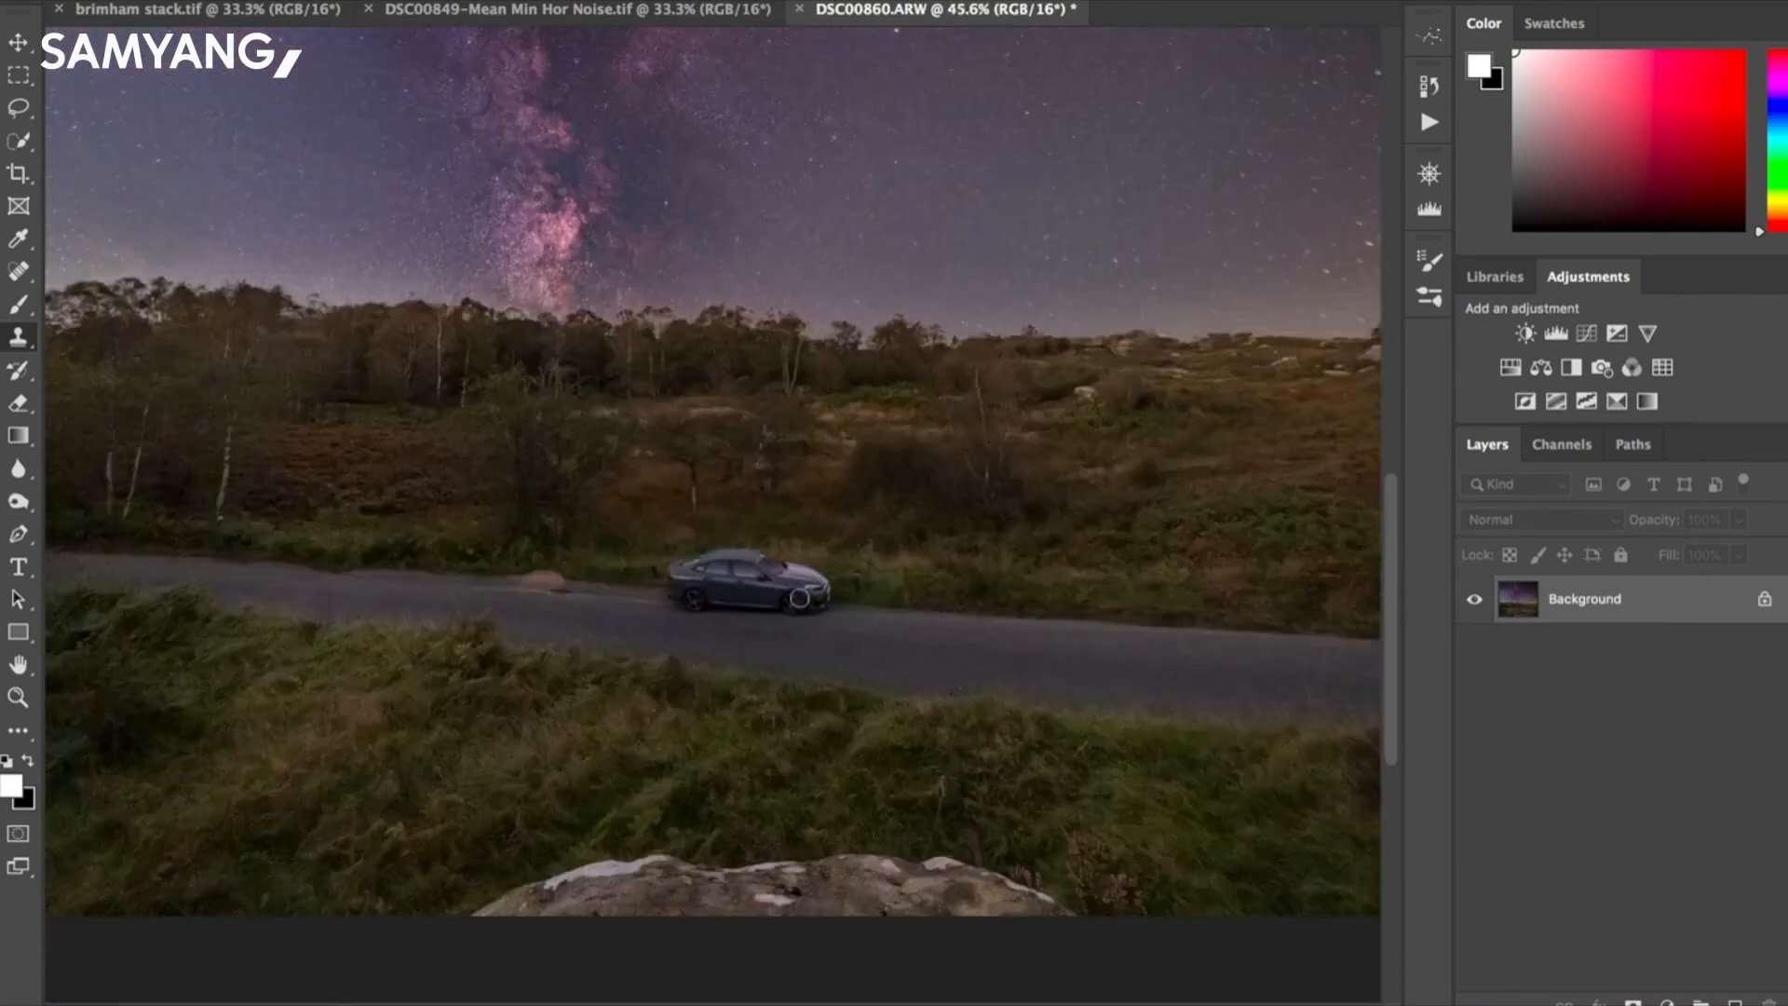
scroll(799, 598, "down", 4)
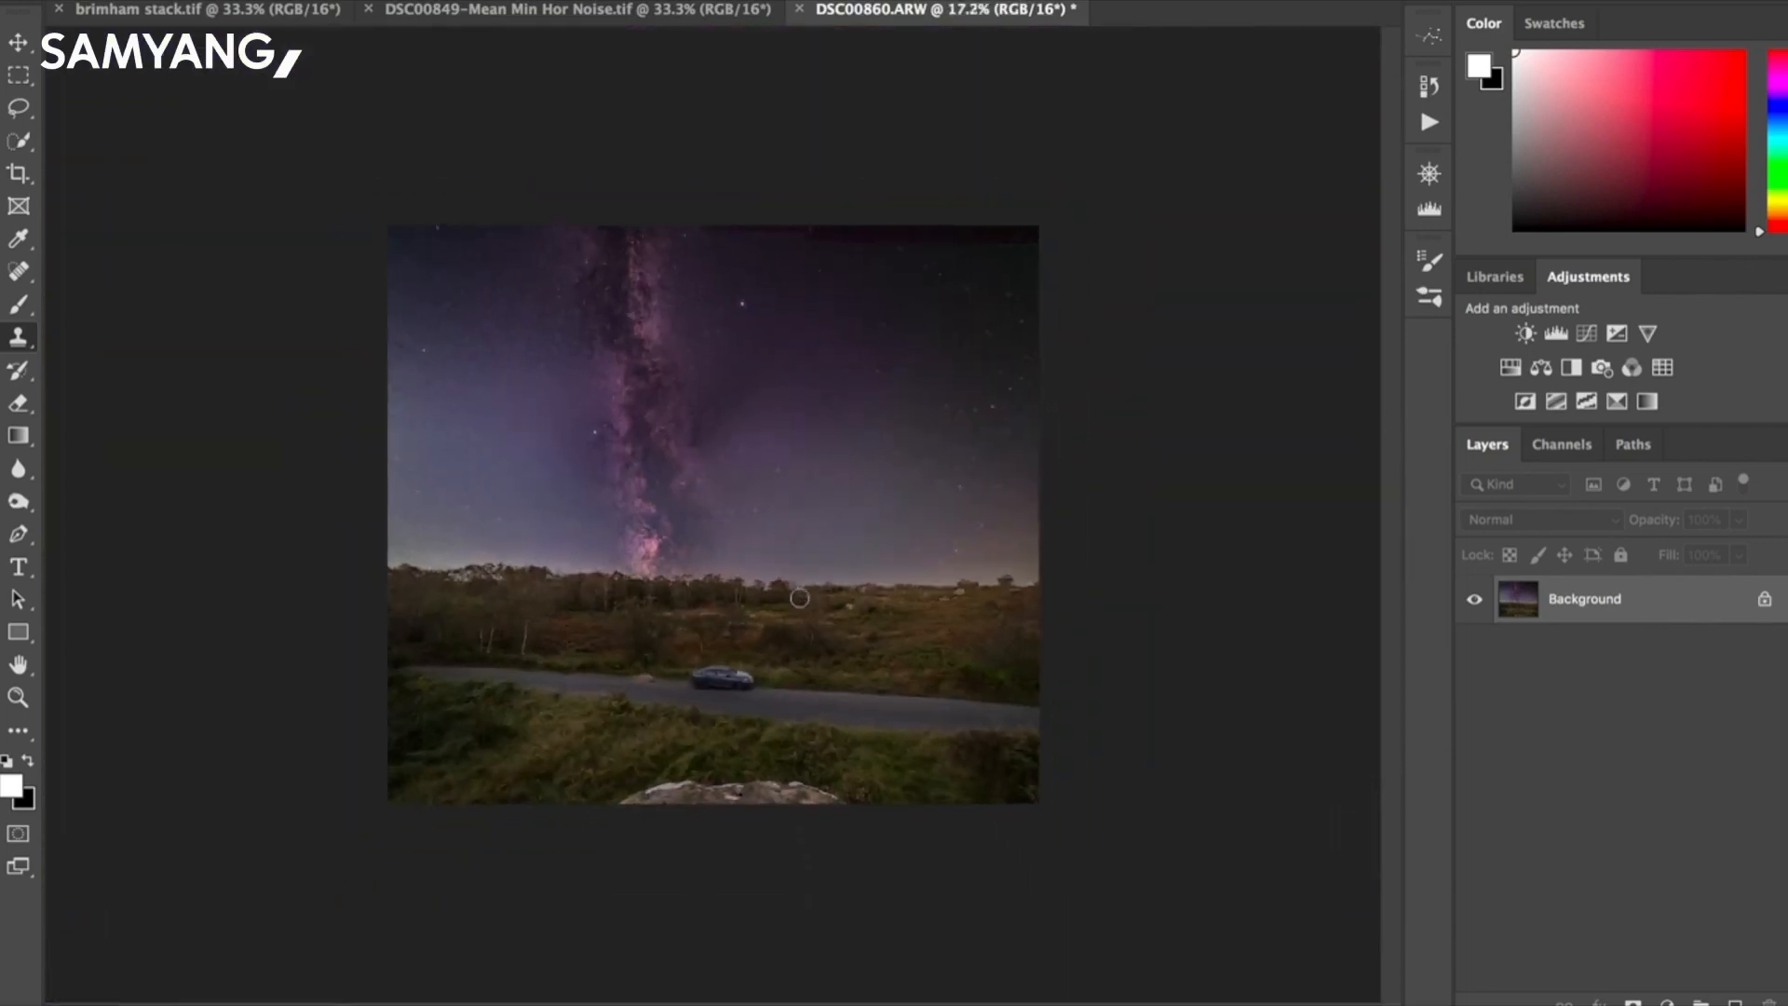
scroll(799, 598, "up", 1)
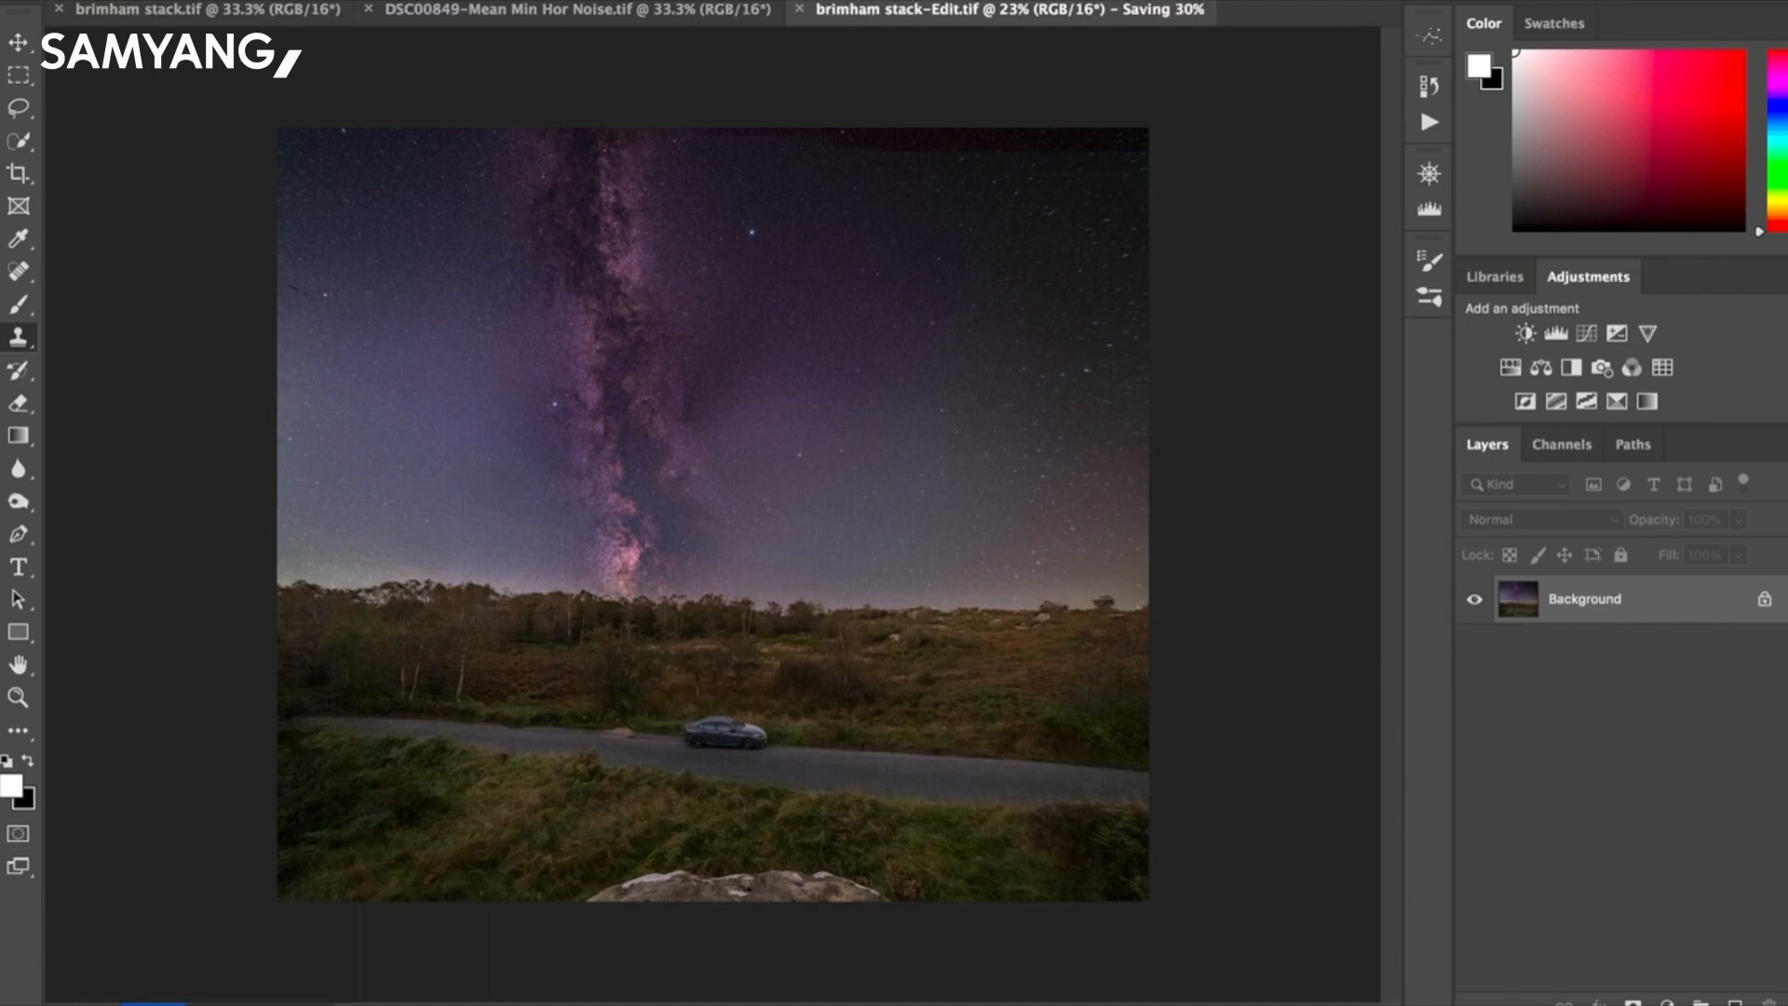
mouse_move(298, 983)
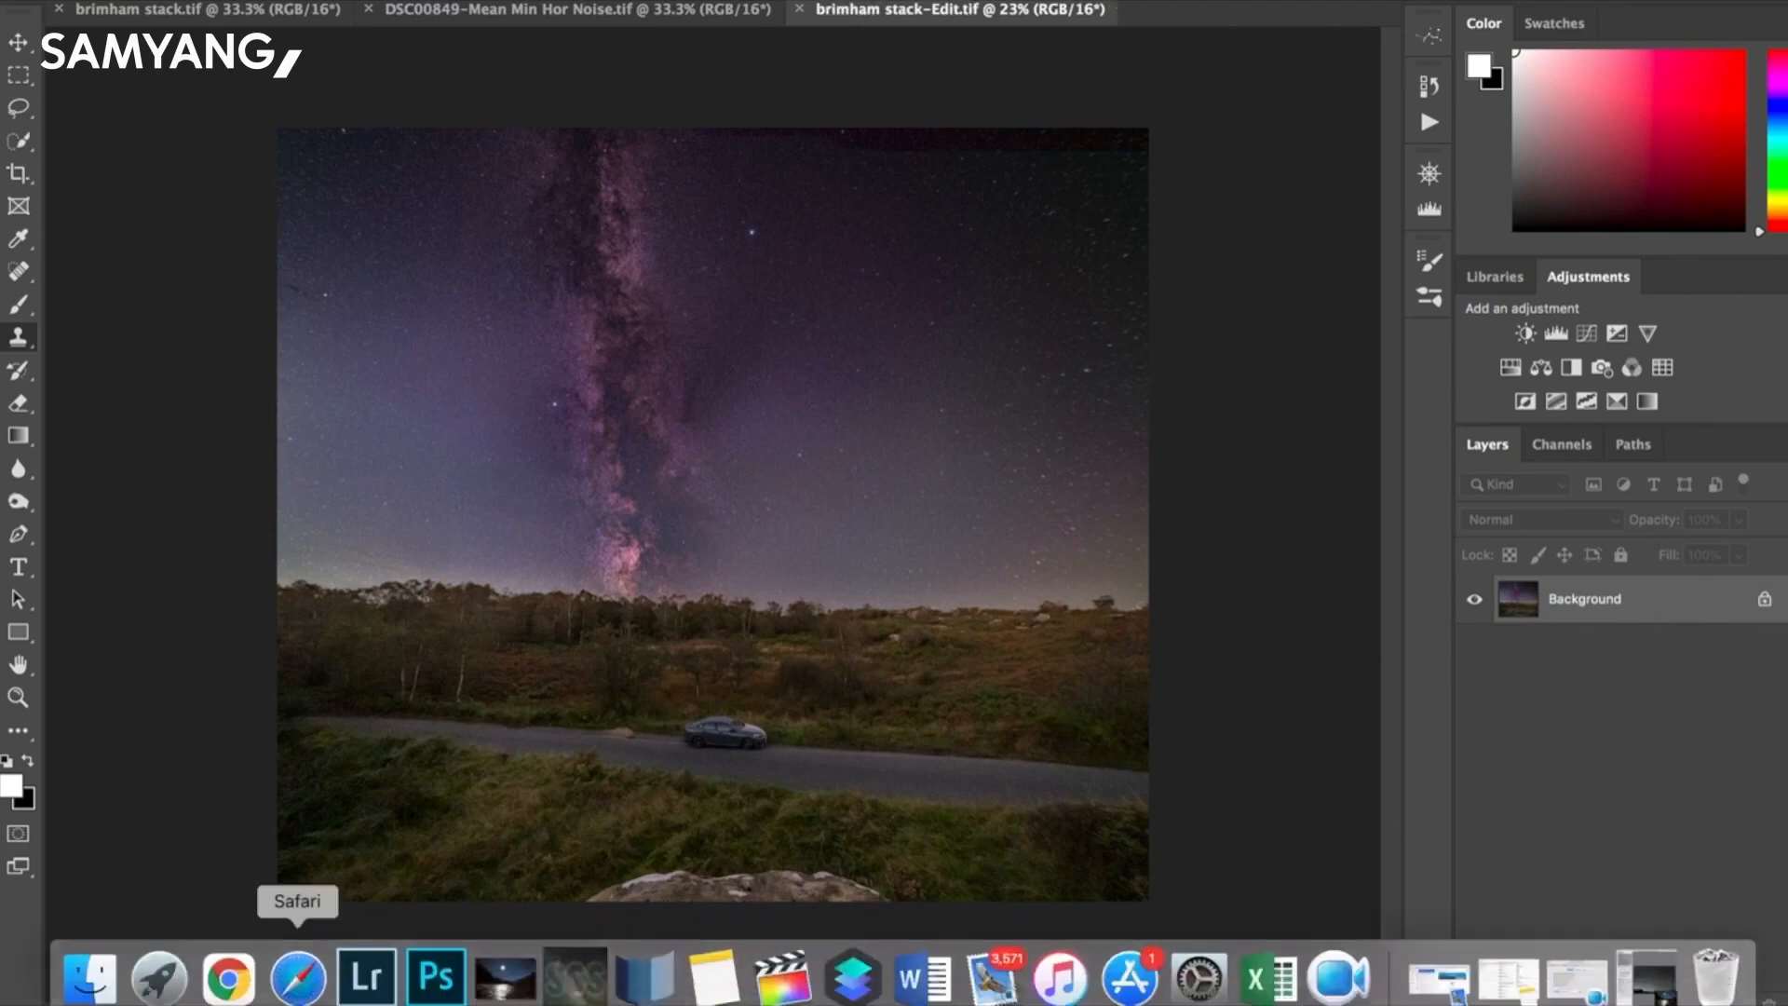
Switch to Lightroom and darken the edges of brimham stack-Edit.tif with a slight negative post-crop vignette.
left_click(352, 985)
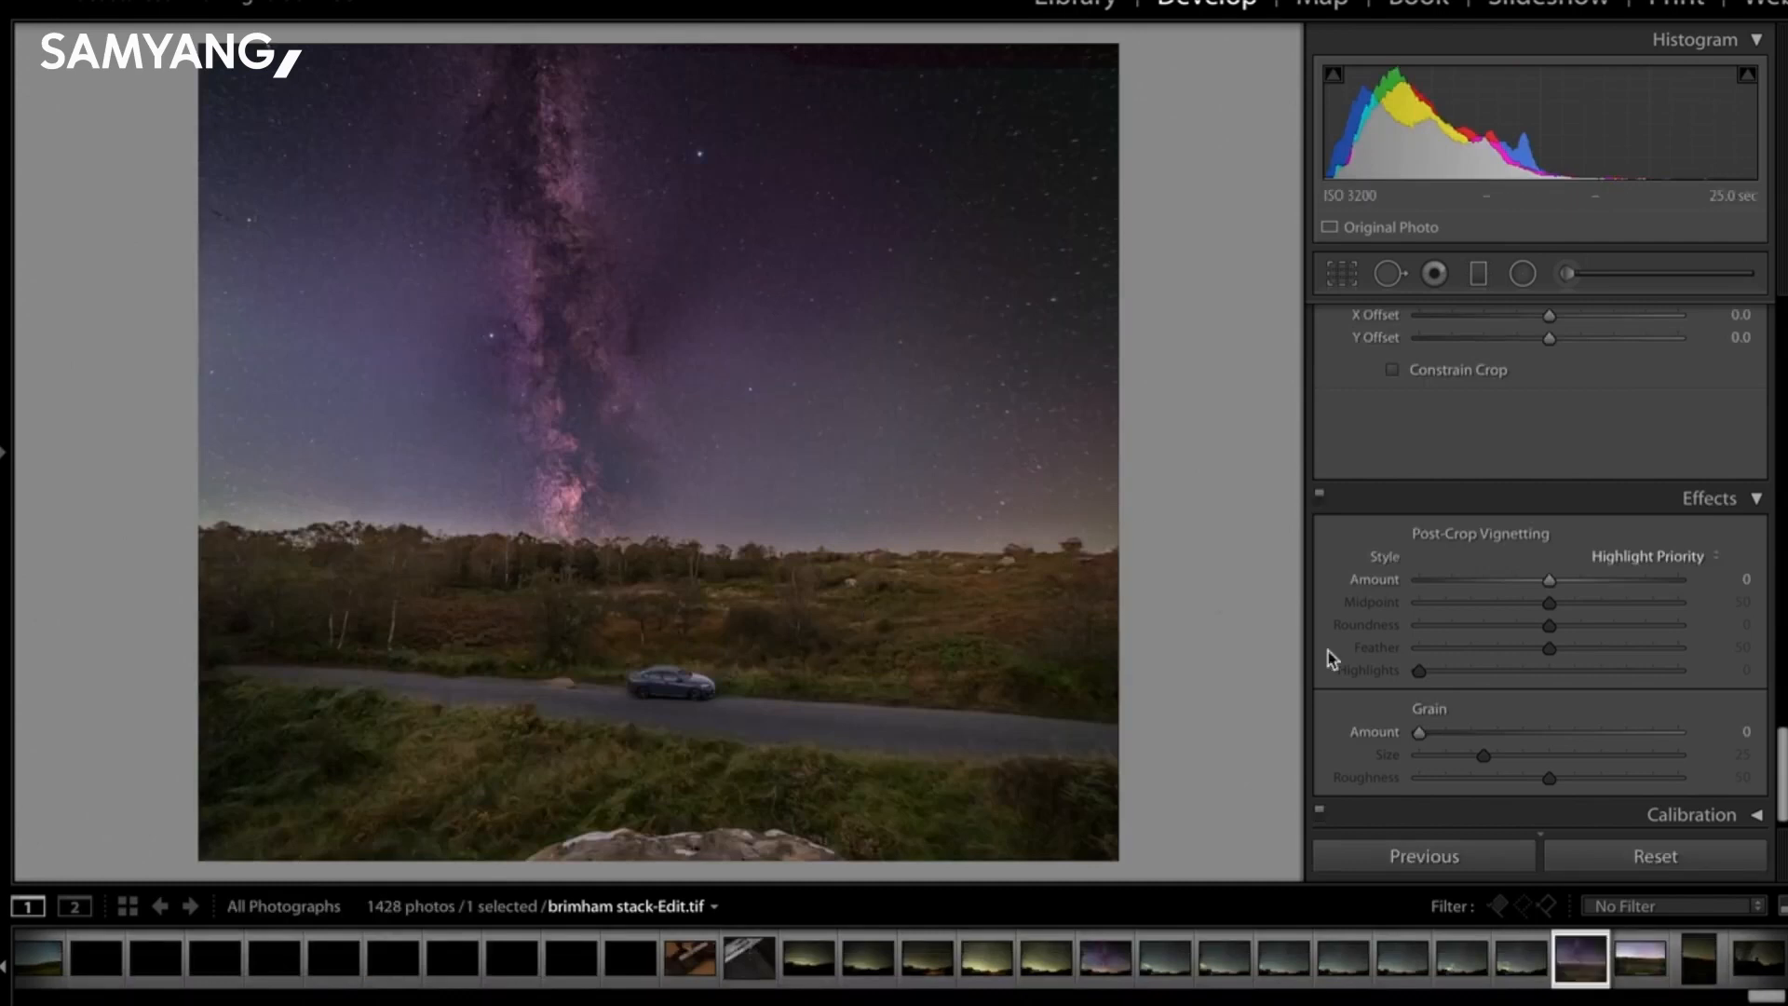
scroll(1640, 578, "down", 1)
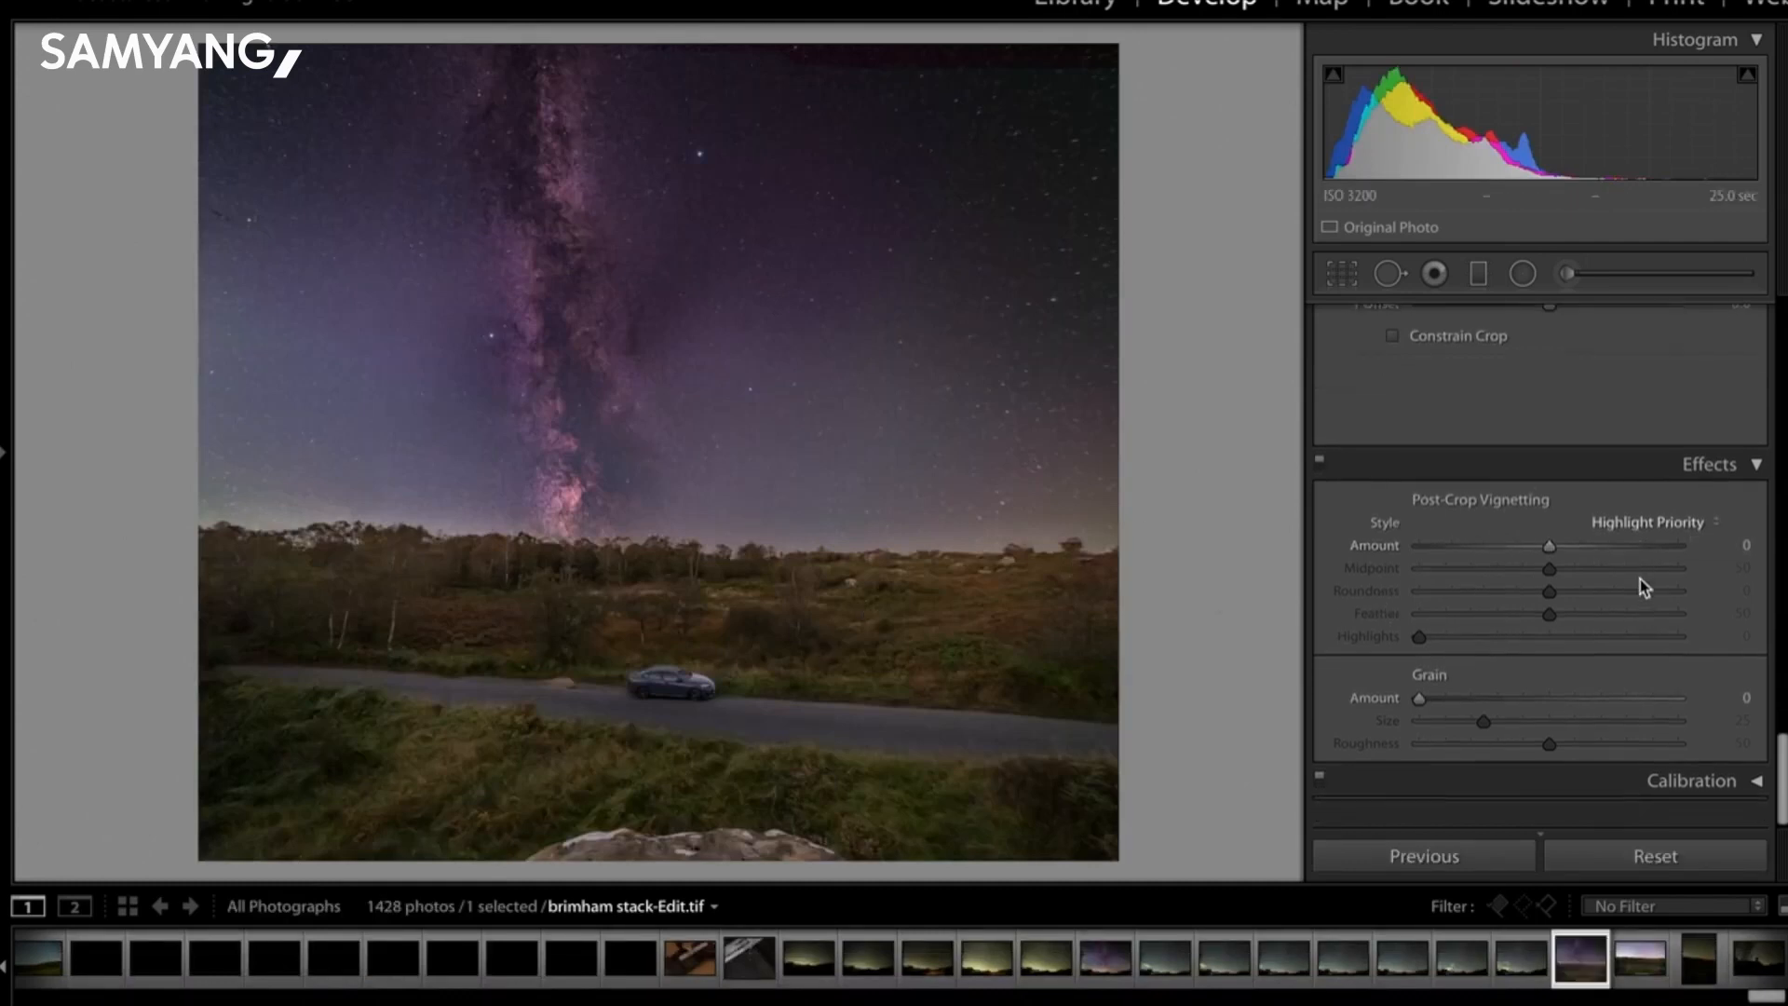
scroll(1602, 573, "up", 1)
mouse_move(1549, 563)
left_mouse_down()
mouse_move(1522, 564)
mouse_move(1539, 570)
left_mouse_up()
scroll(1537, 568, "up", 8)
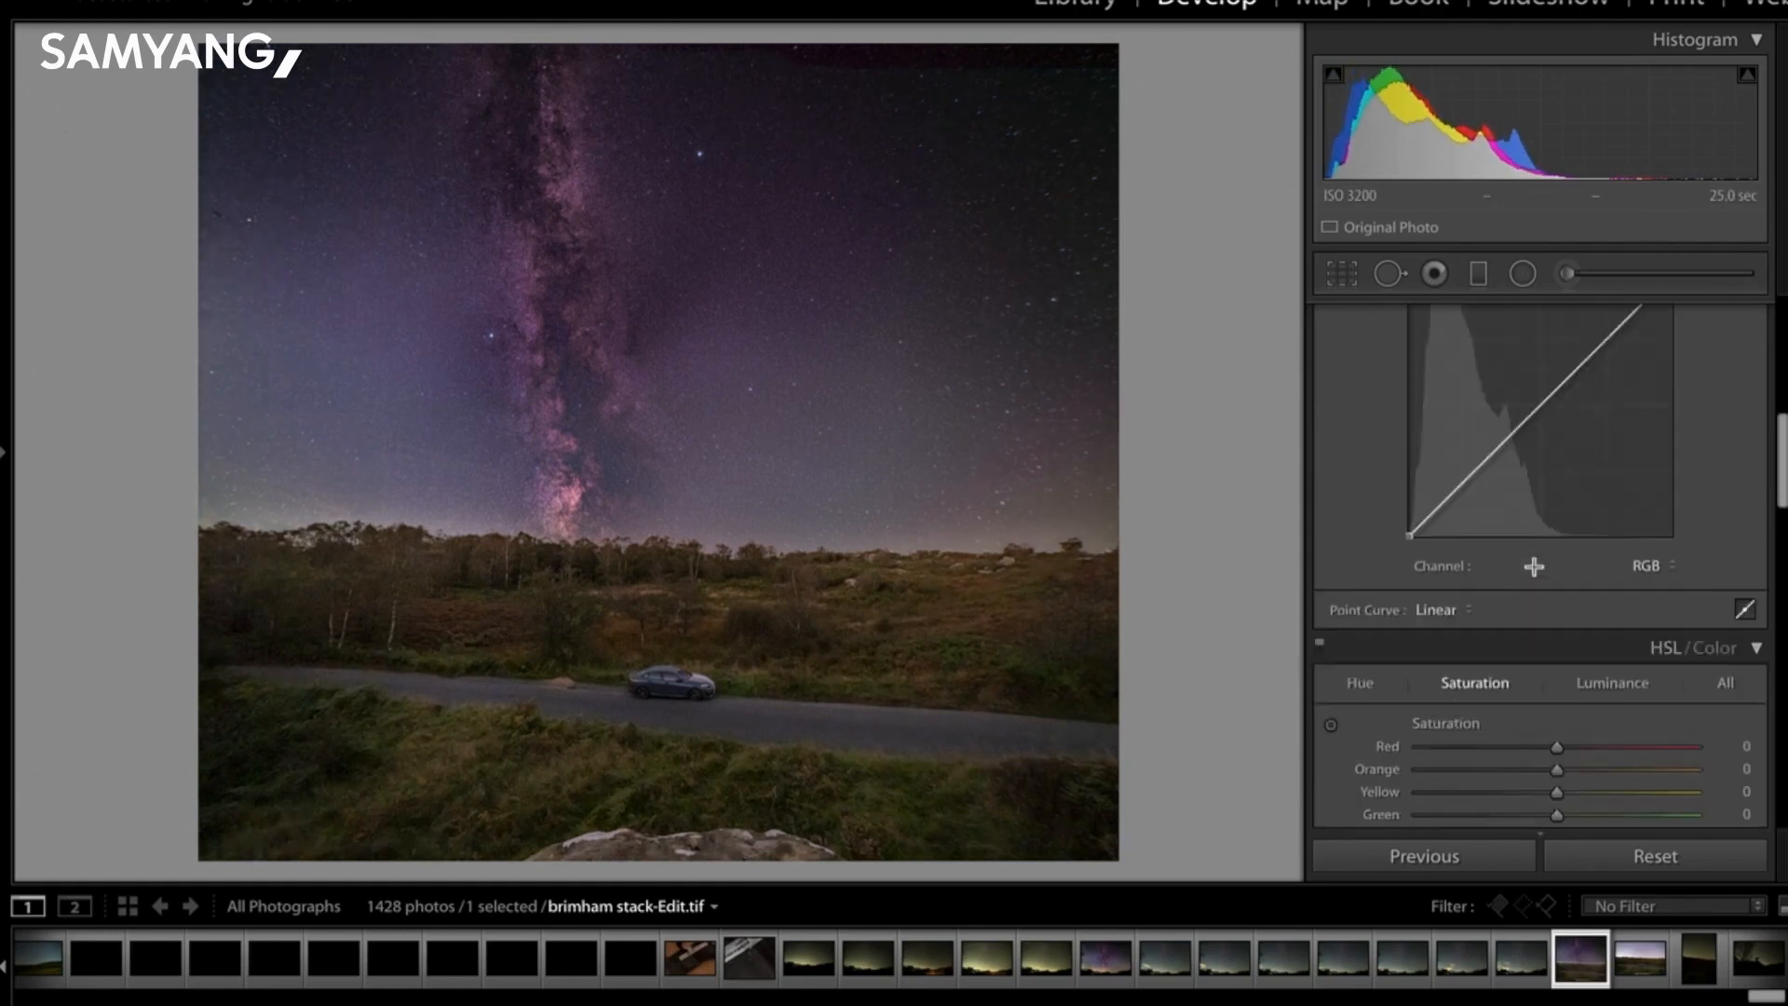
Add a wide, flat radial filter along the horizon and warm it with a Temp of 55.
scroll(1534, 566, "up", 6)
left_click(1523, 273)
left_click_drag(285, 506, 854, 587)
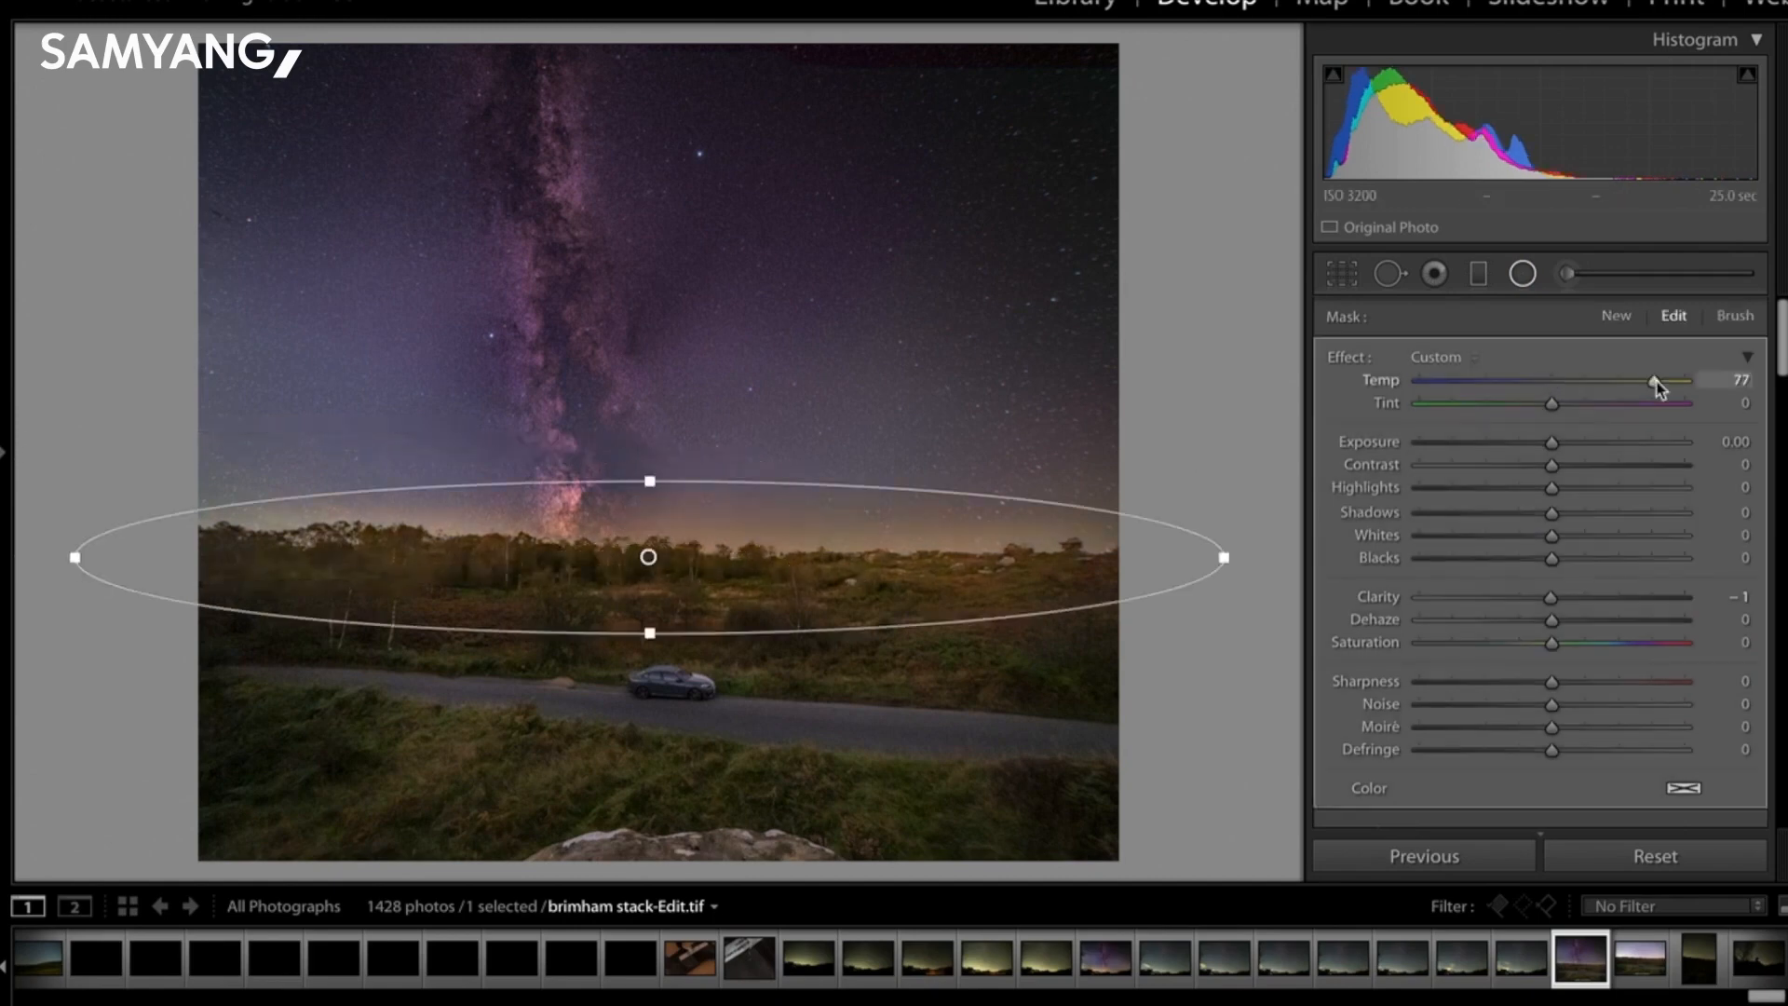
left_click_drag(1658, 383, 1625, 381)
left_click_drag(666, 552, 667, 550)
key("Escape")
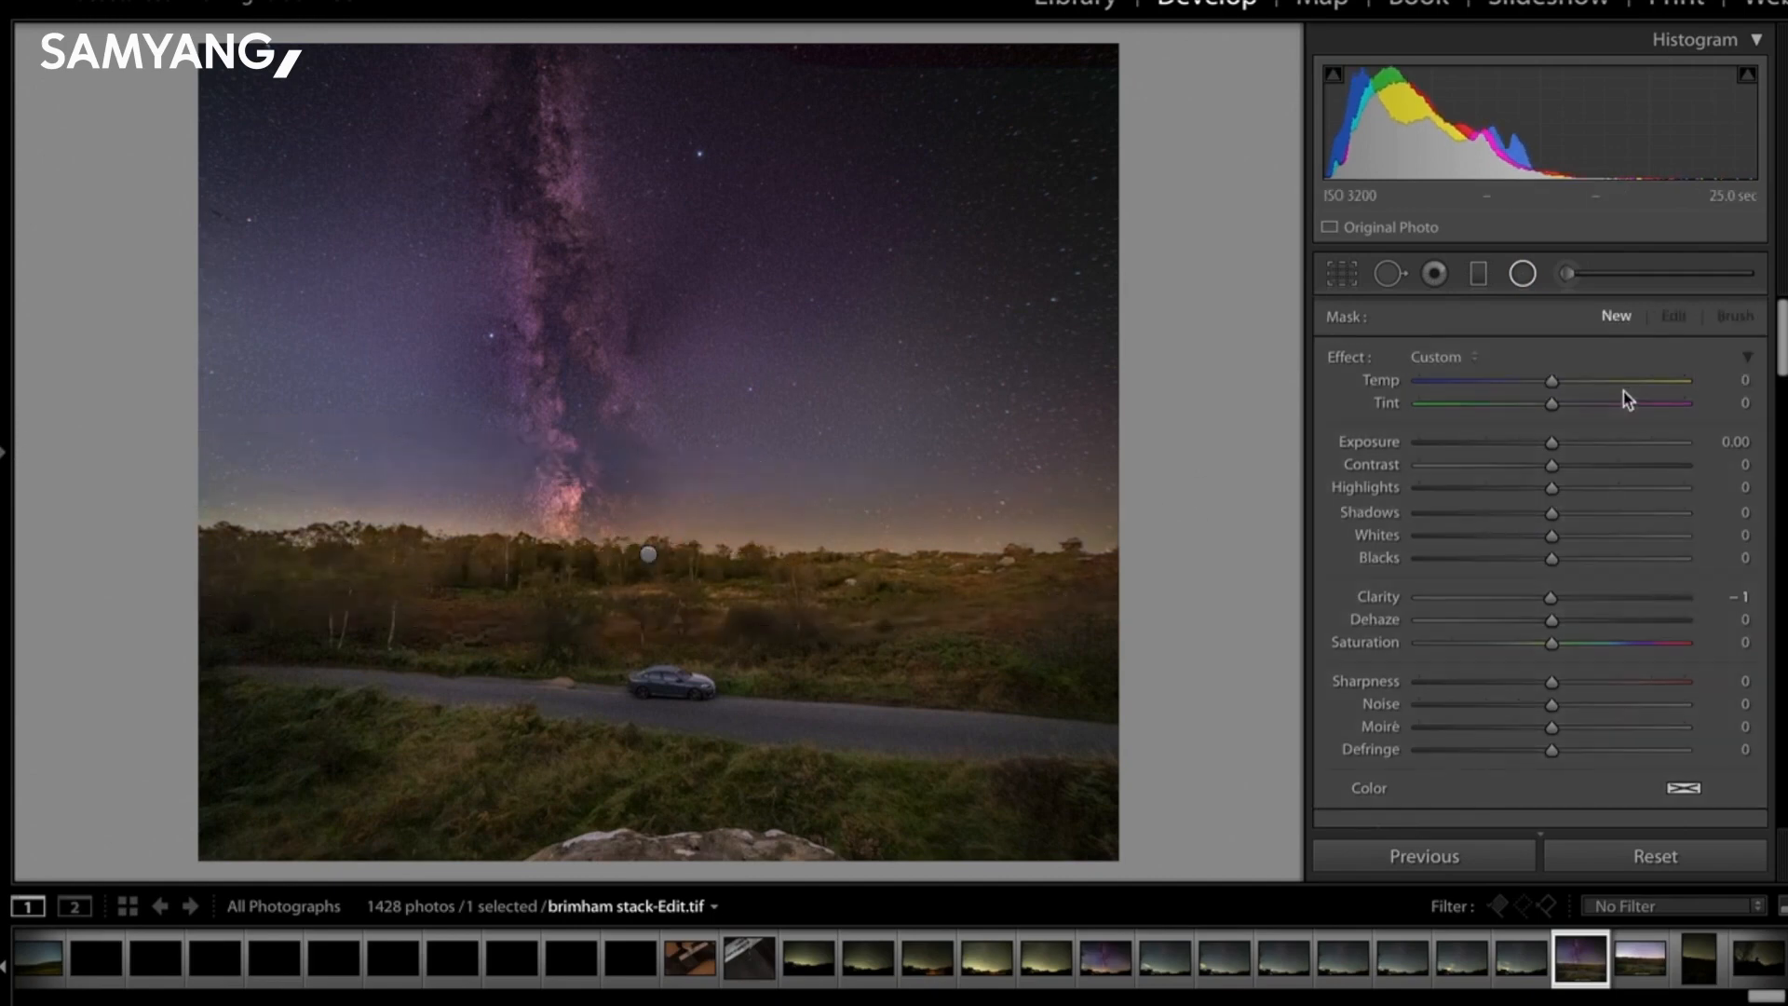
Add a graduated filter across the land below the horizon with Temp -12, Clarity 25 and Dehaze 14, extending its upper edge above the treeline.
left_click(1478, 273)
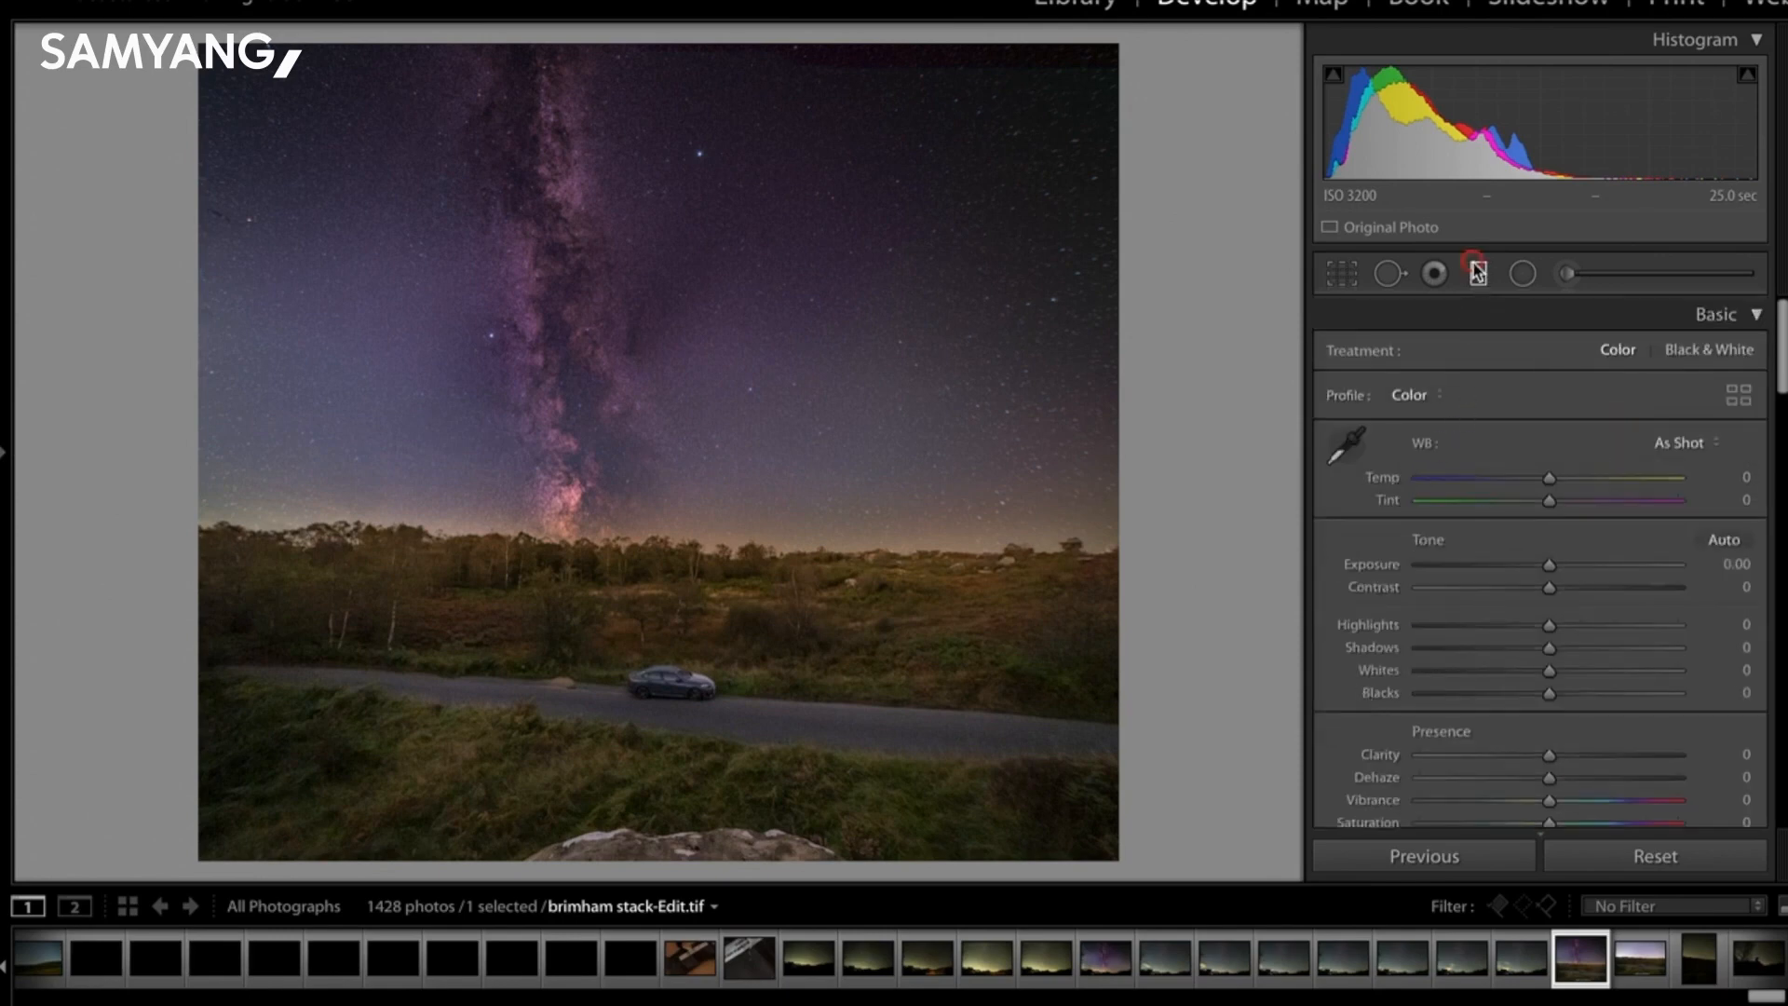
mouse_move(634, 571)
left_mouse_down()
mouse_move(636, 525)
mouse_move(636, 561)
left_mouse_up()
mouse_move(1550, 382)
left_mouse_down()
mouse_move(1507, 383)
mouse_move(1535, 384)
left_mouse_up()
mouse_move(636, 561)
left_mouse_down()
mouse_move(652, 536)
mouse_move(636, 584)
left_mouse_up()
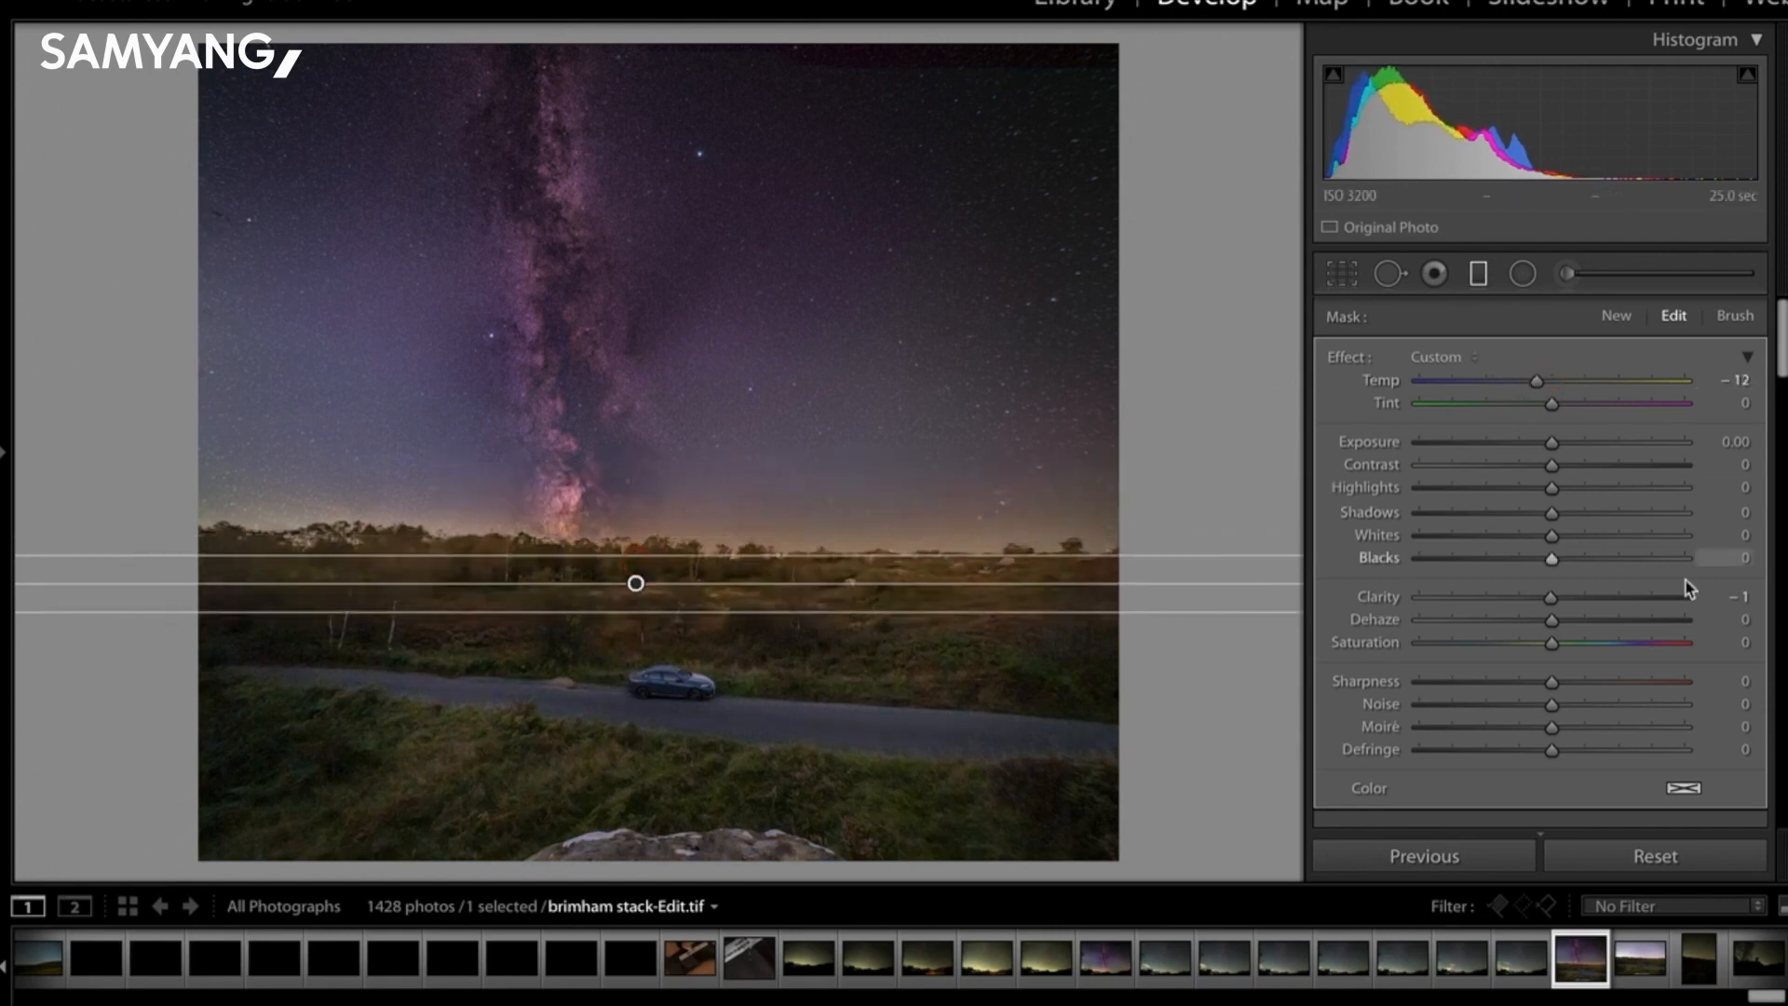
mouse_move(1553, 599)
left_mouse_down()
mouse_move(1587, 600)
mouse_move(1573, 618)
left_mouse_up()
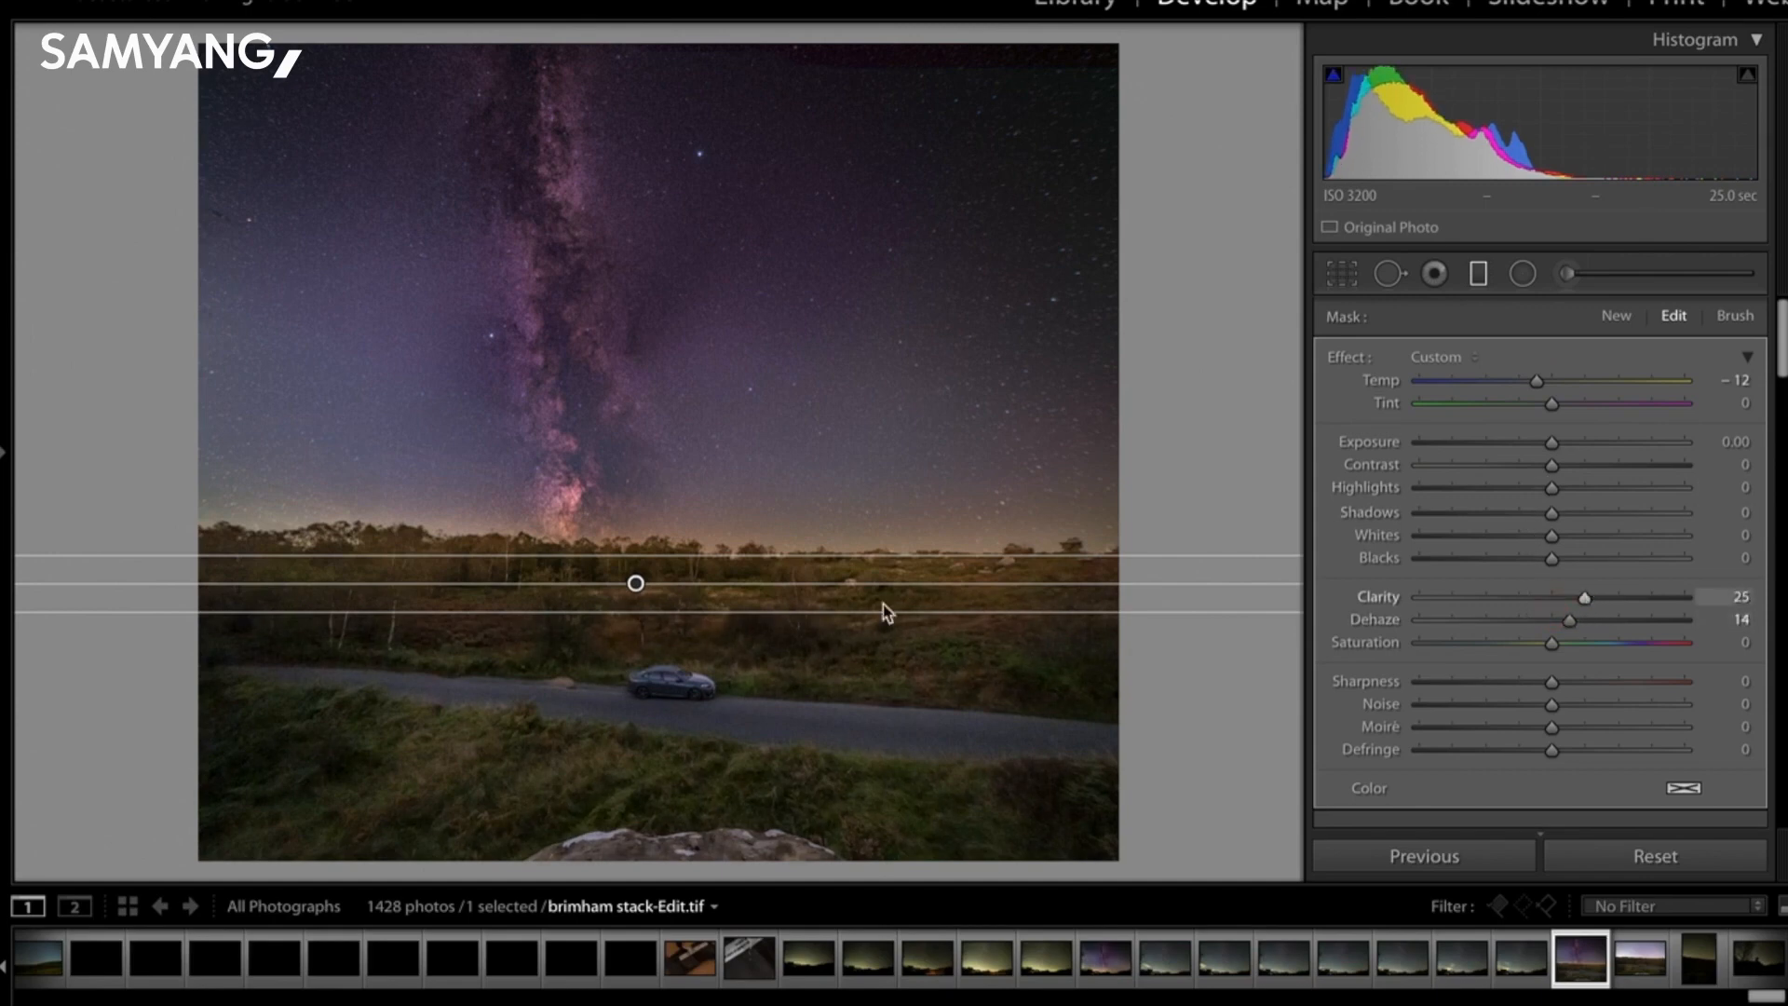
left_click_drag(687, 556, 689, 515)
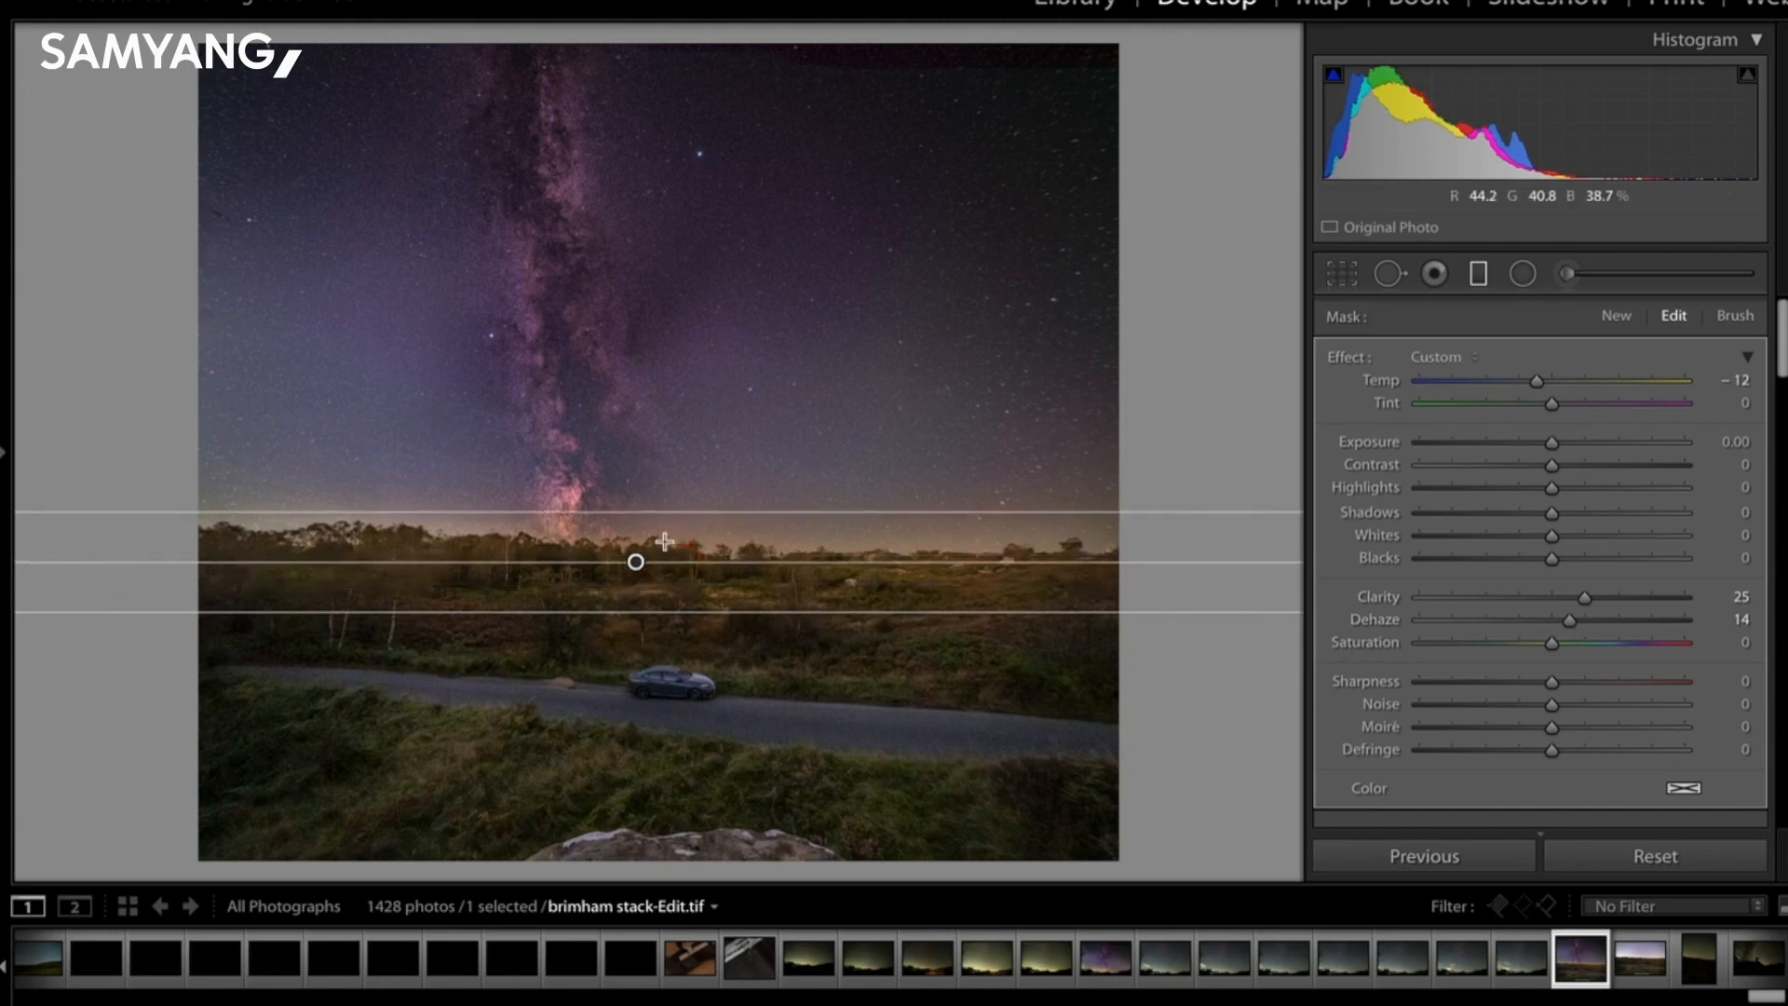
key("m")
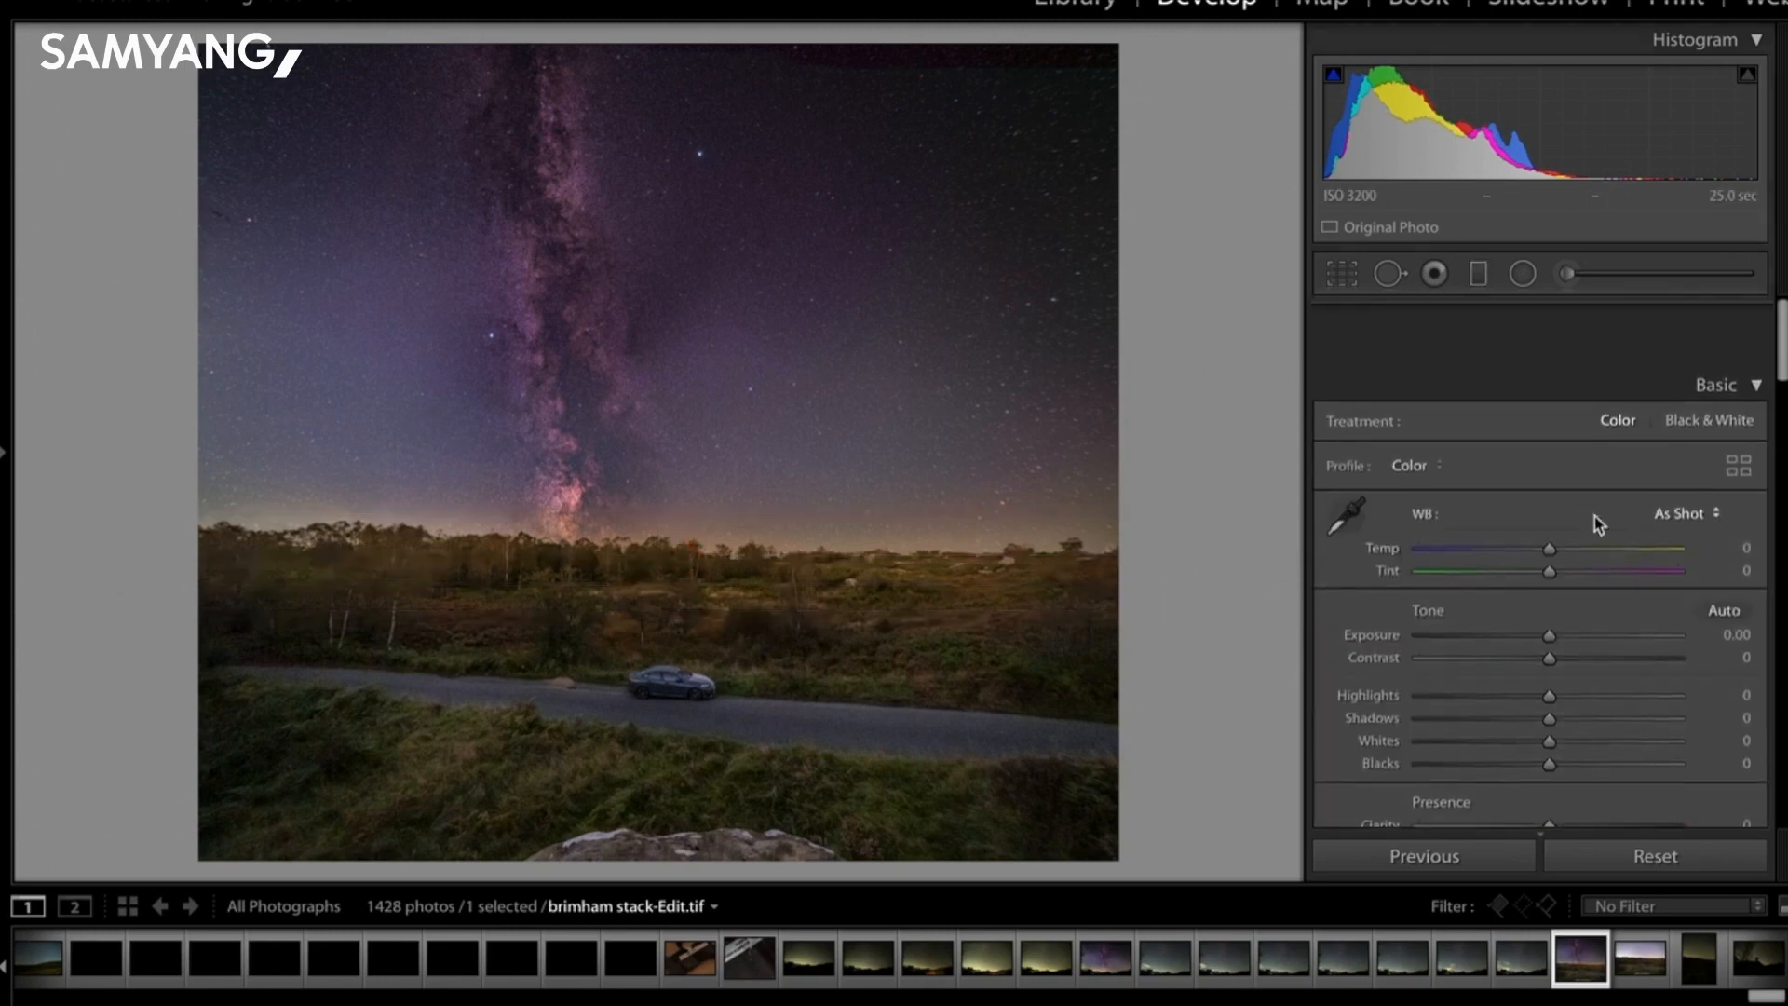
Set the photo's overall white balance to Temp +8 and Tint +2, and its Contrast to +24.
left_click_drag(1553, 587, 1572, 594)
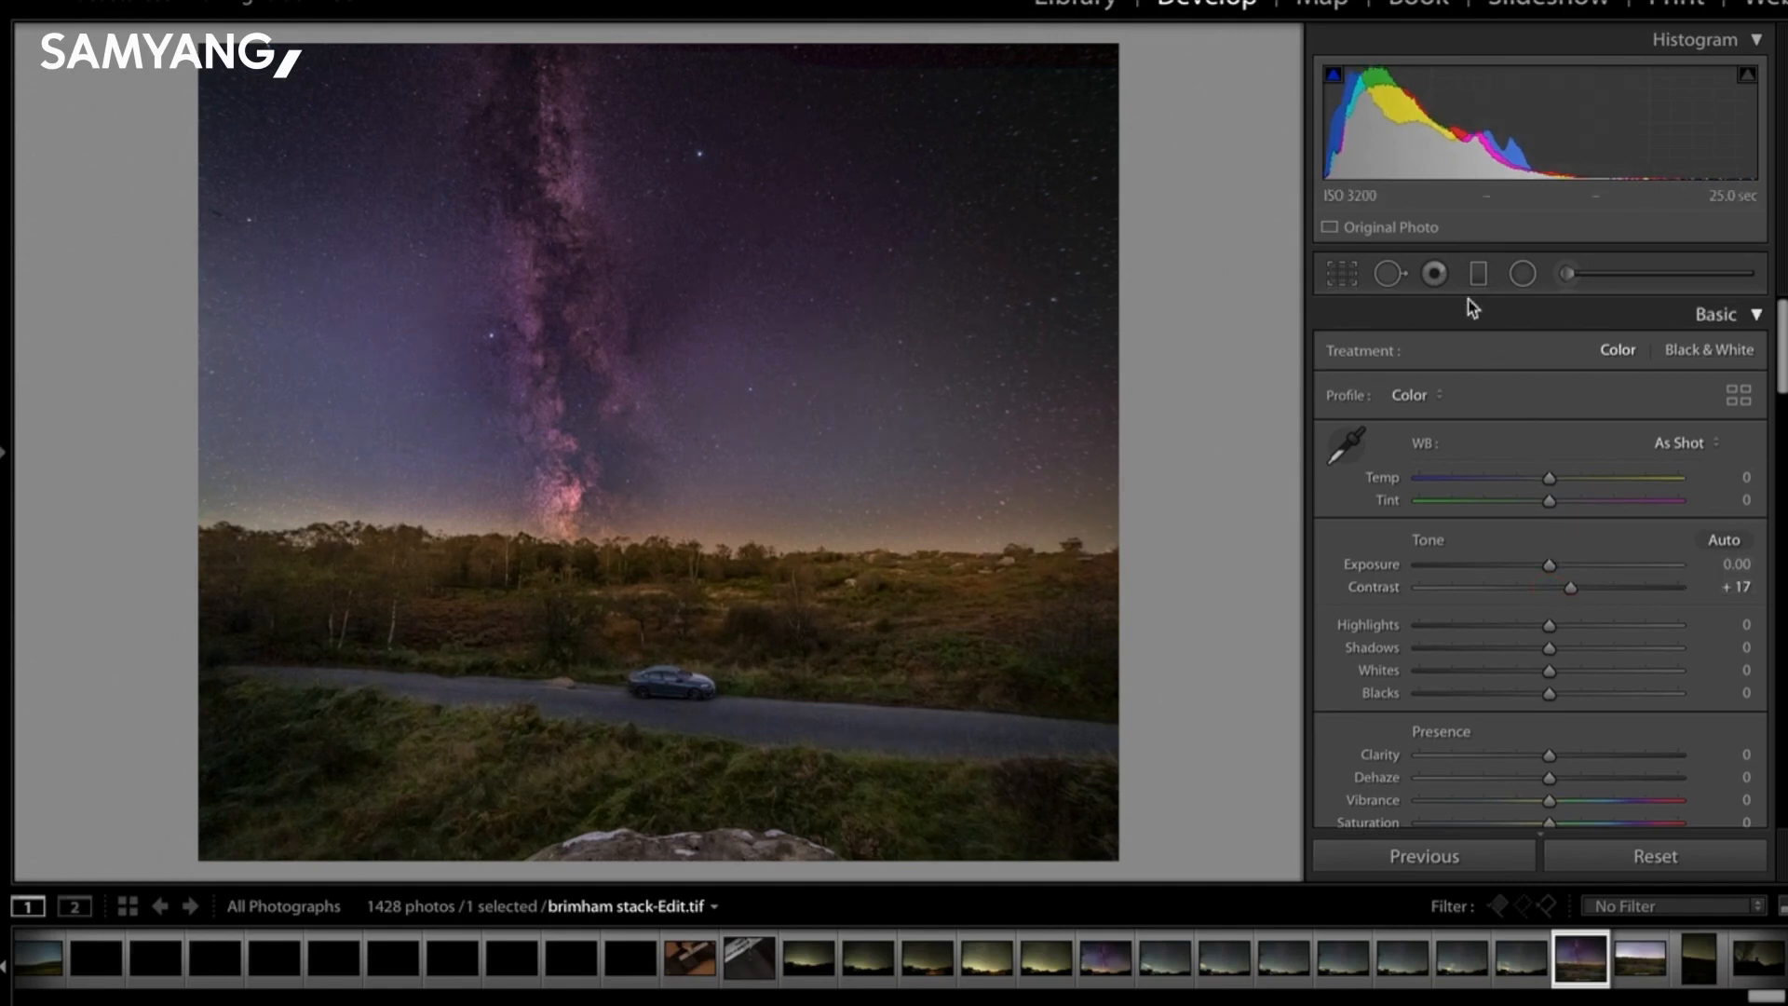
left_click_drag(1547, 487, 1552, 482)
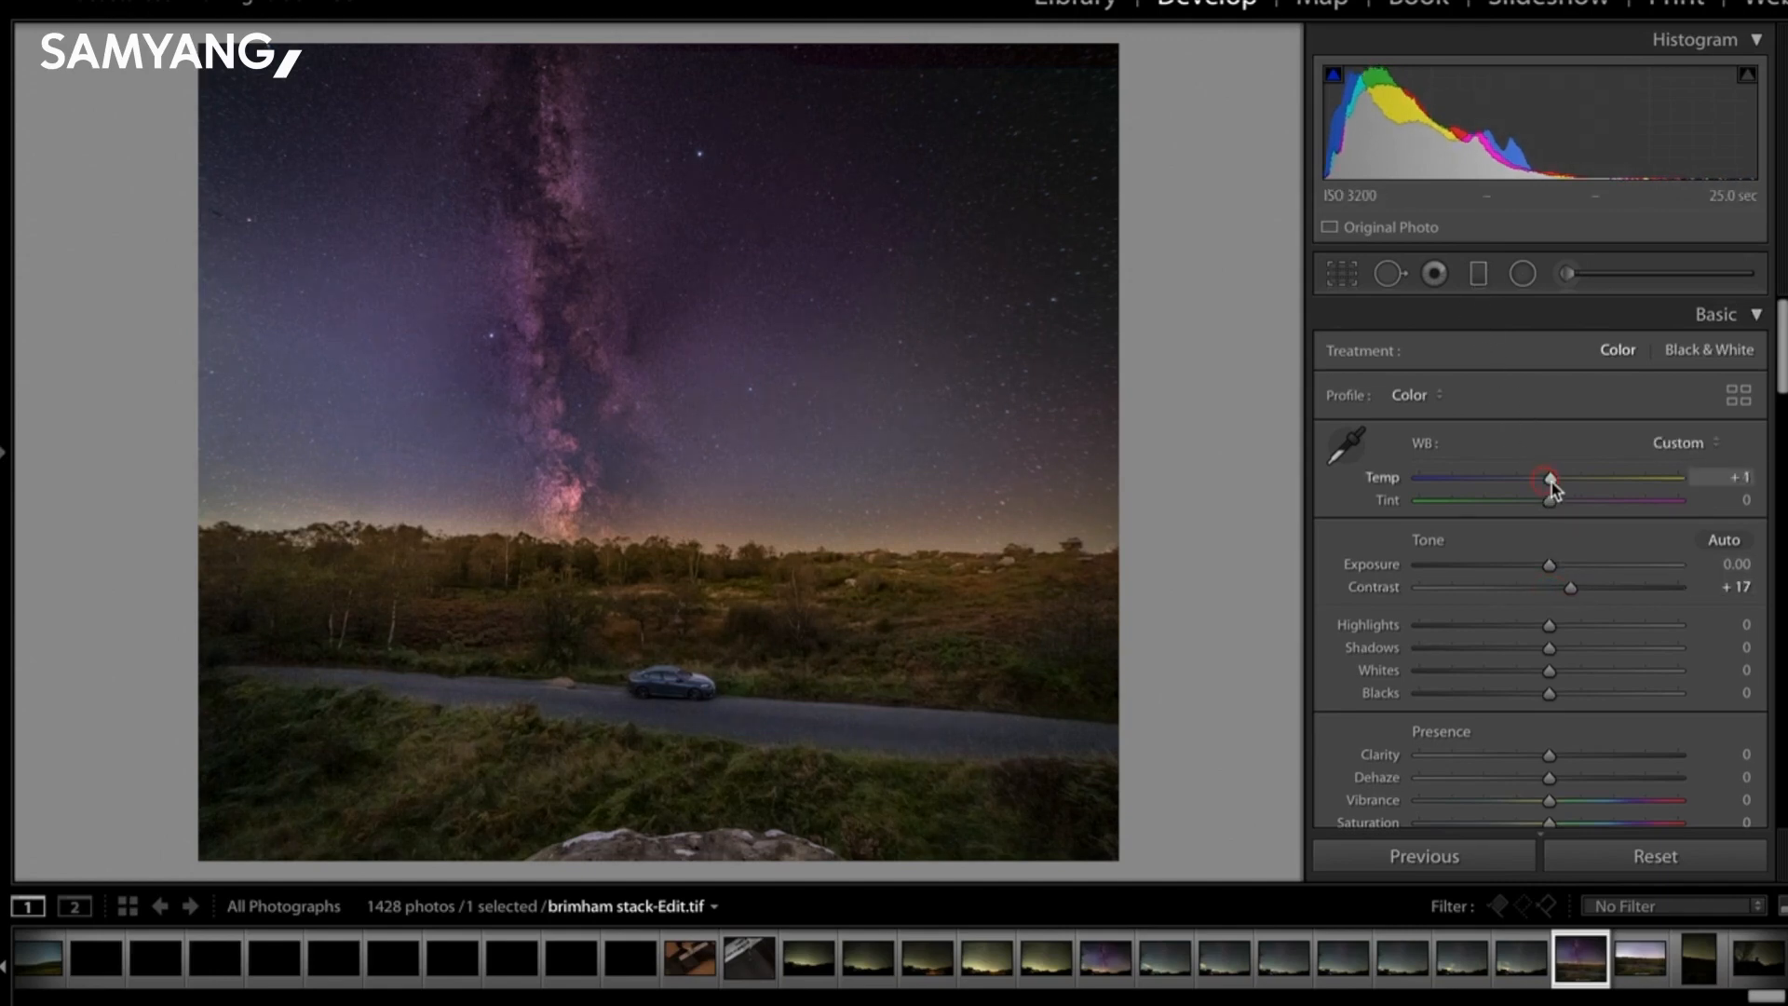
mouse_move(1563, 481)
left_mouse_down()
mouse_move(1549, 506)
mouse_move(1517, 505)
mouse_move(1558, 506)
left_mouse_up()
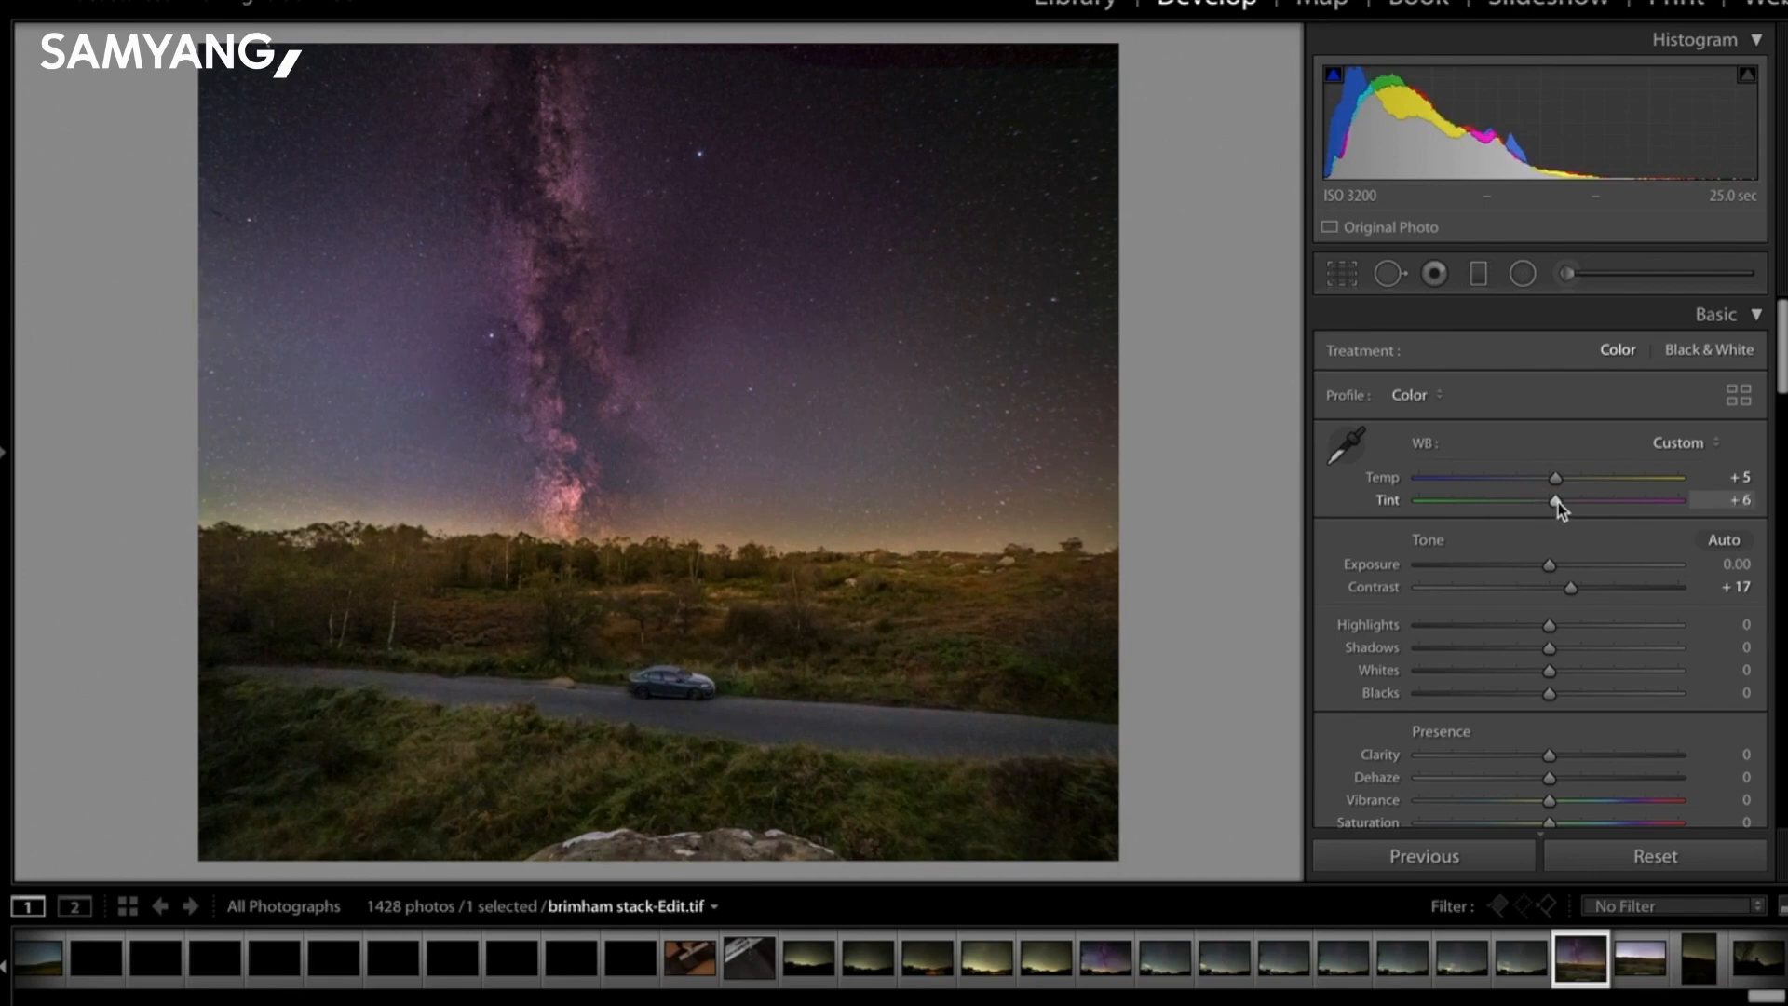
left_click_drag(1558, 488, 1560, 487)
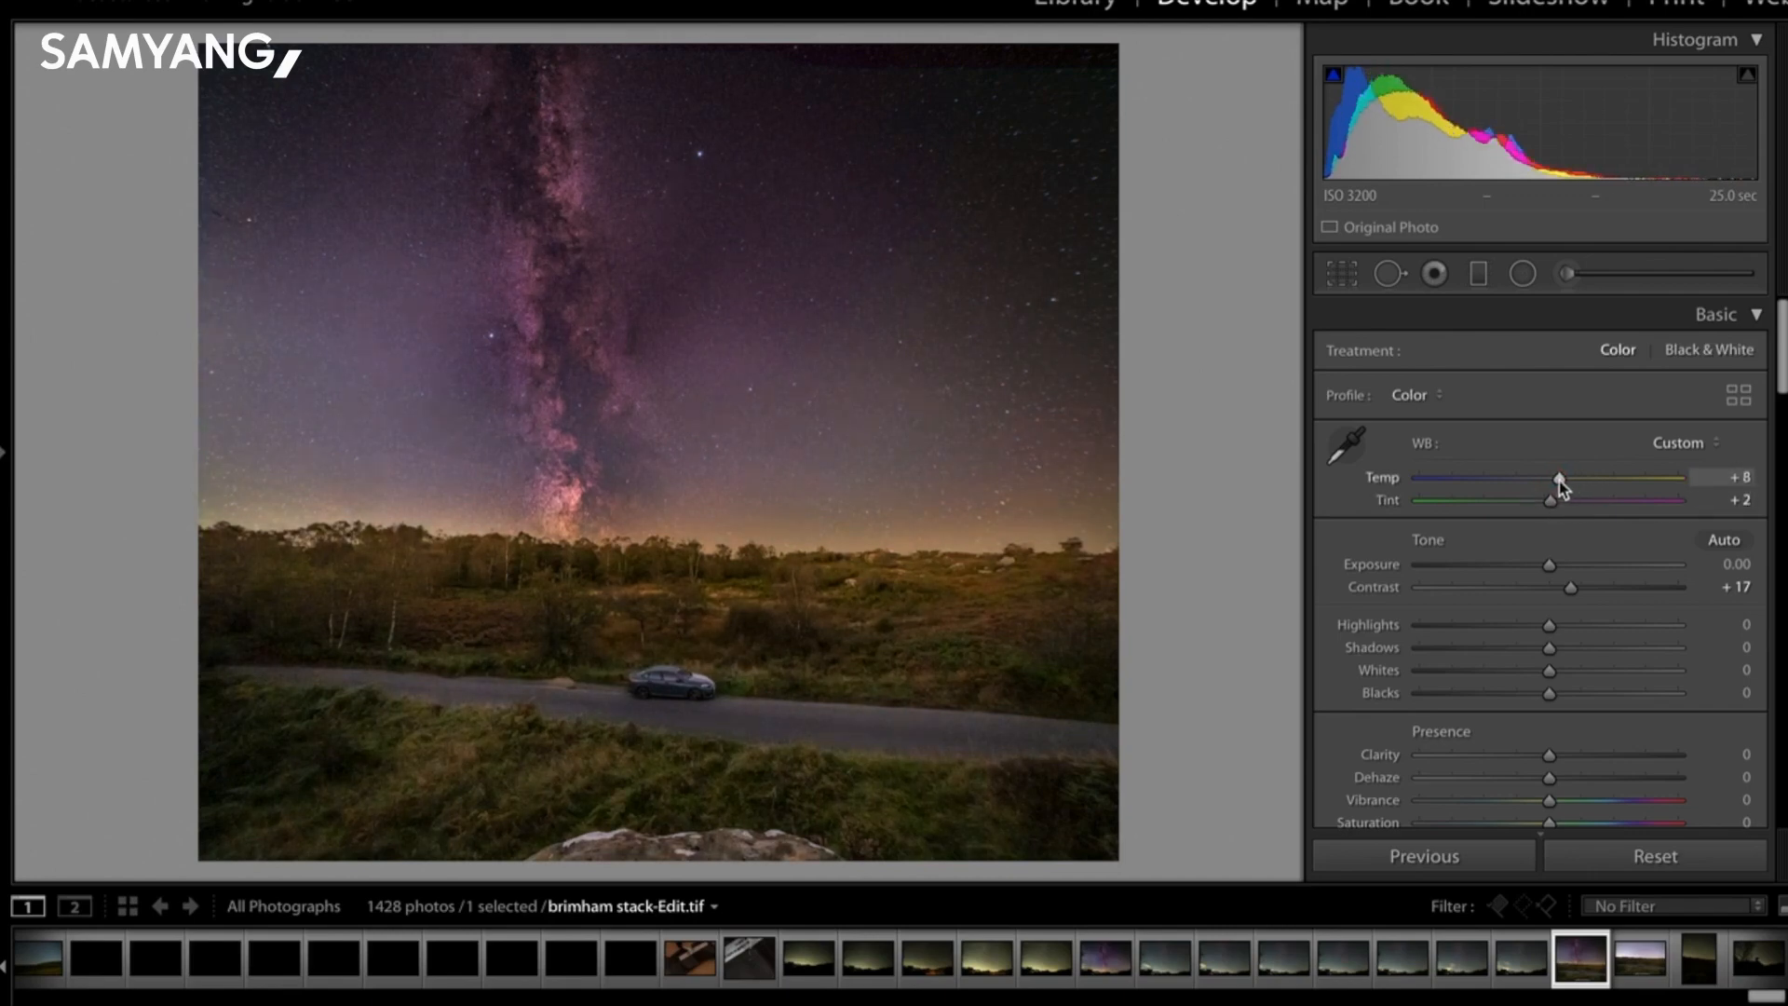
left_click_drag(1571, 588, 1584, 586)
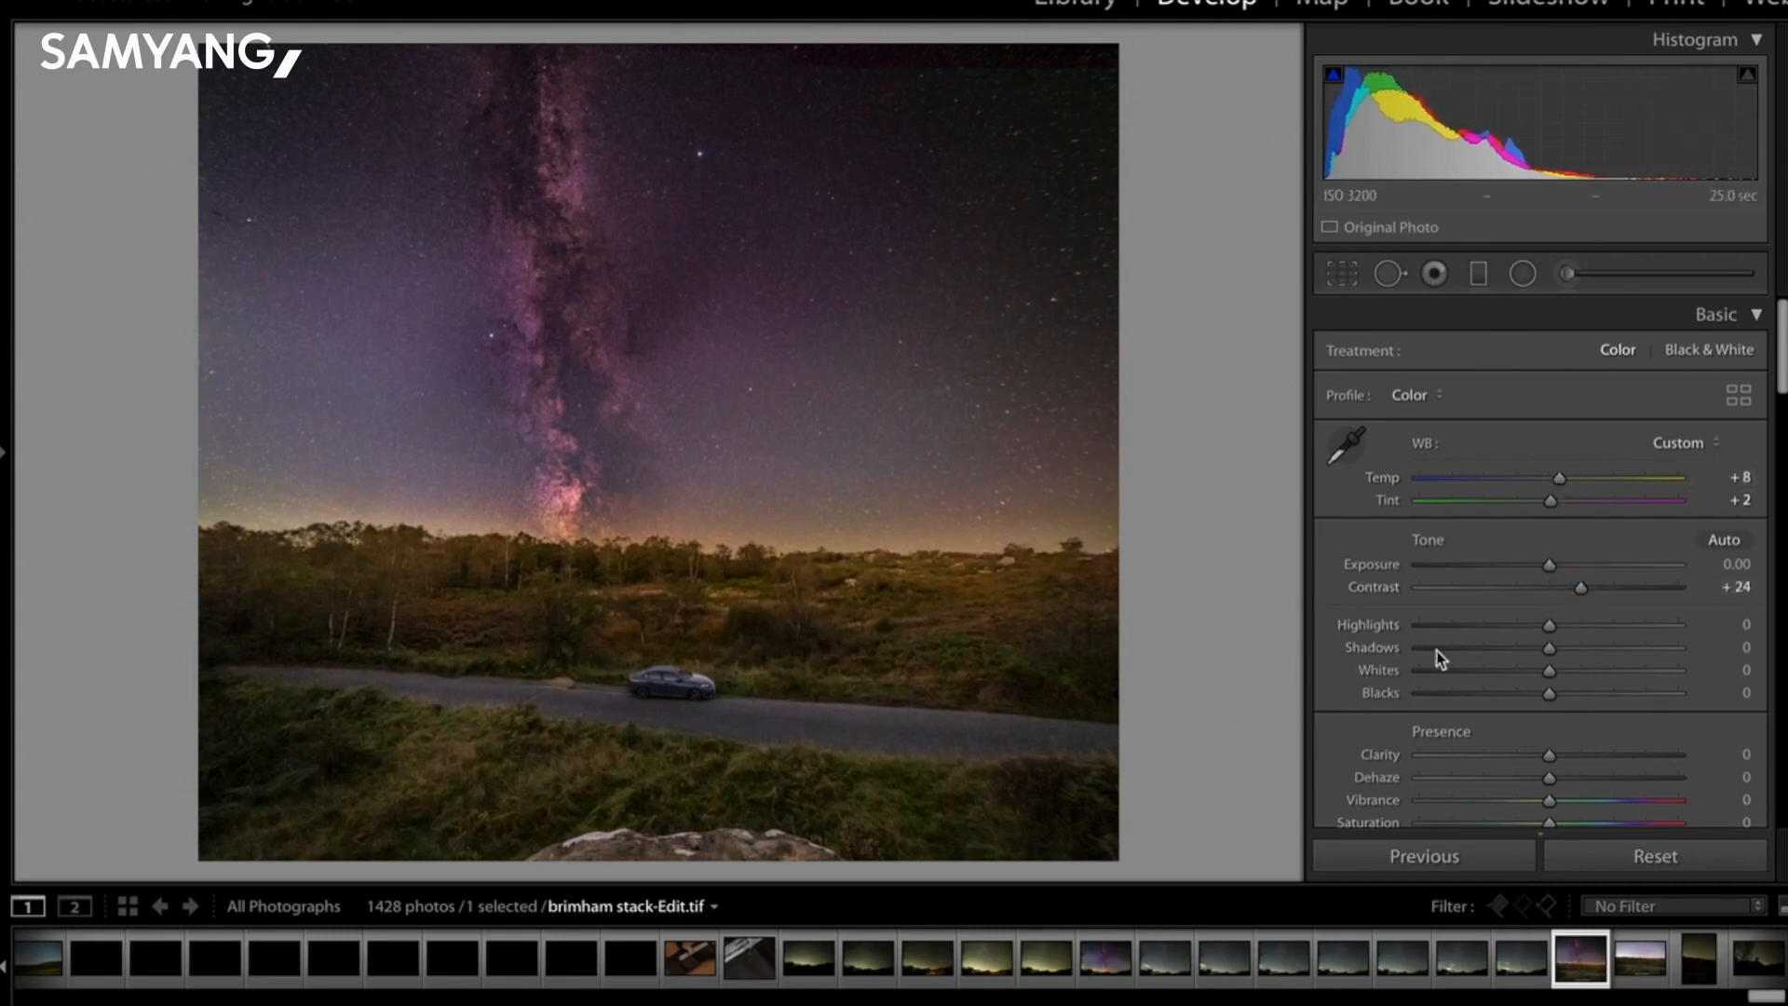
Try a small Shadows adjustment, return it to 0, and set the photo's Clarity to +7.
left_click(1544, 648)
mouse_move(1545, 650)
left_mouse_down()
mouse_move(1399, 655)
mouse_move(1688, 666)
mouse_move(1543, 656)
left_mouse_up()
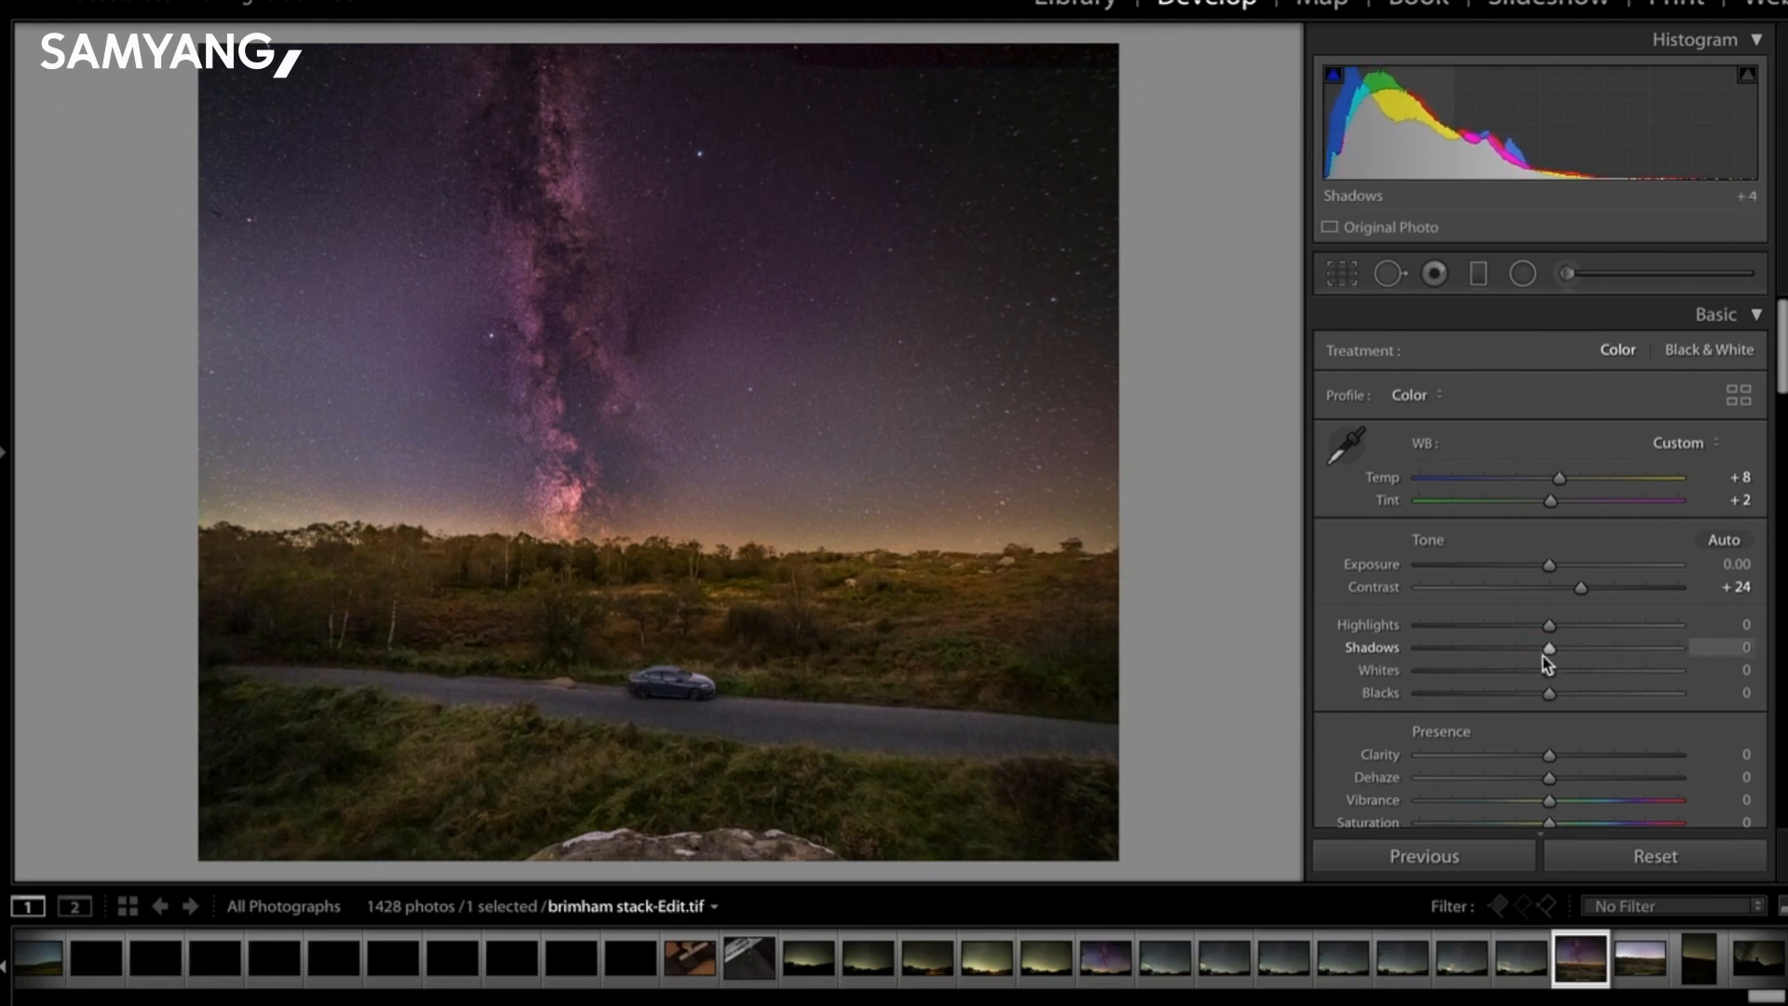
left_click_drag(1550, 756, 1562, 756)
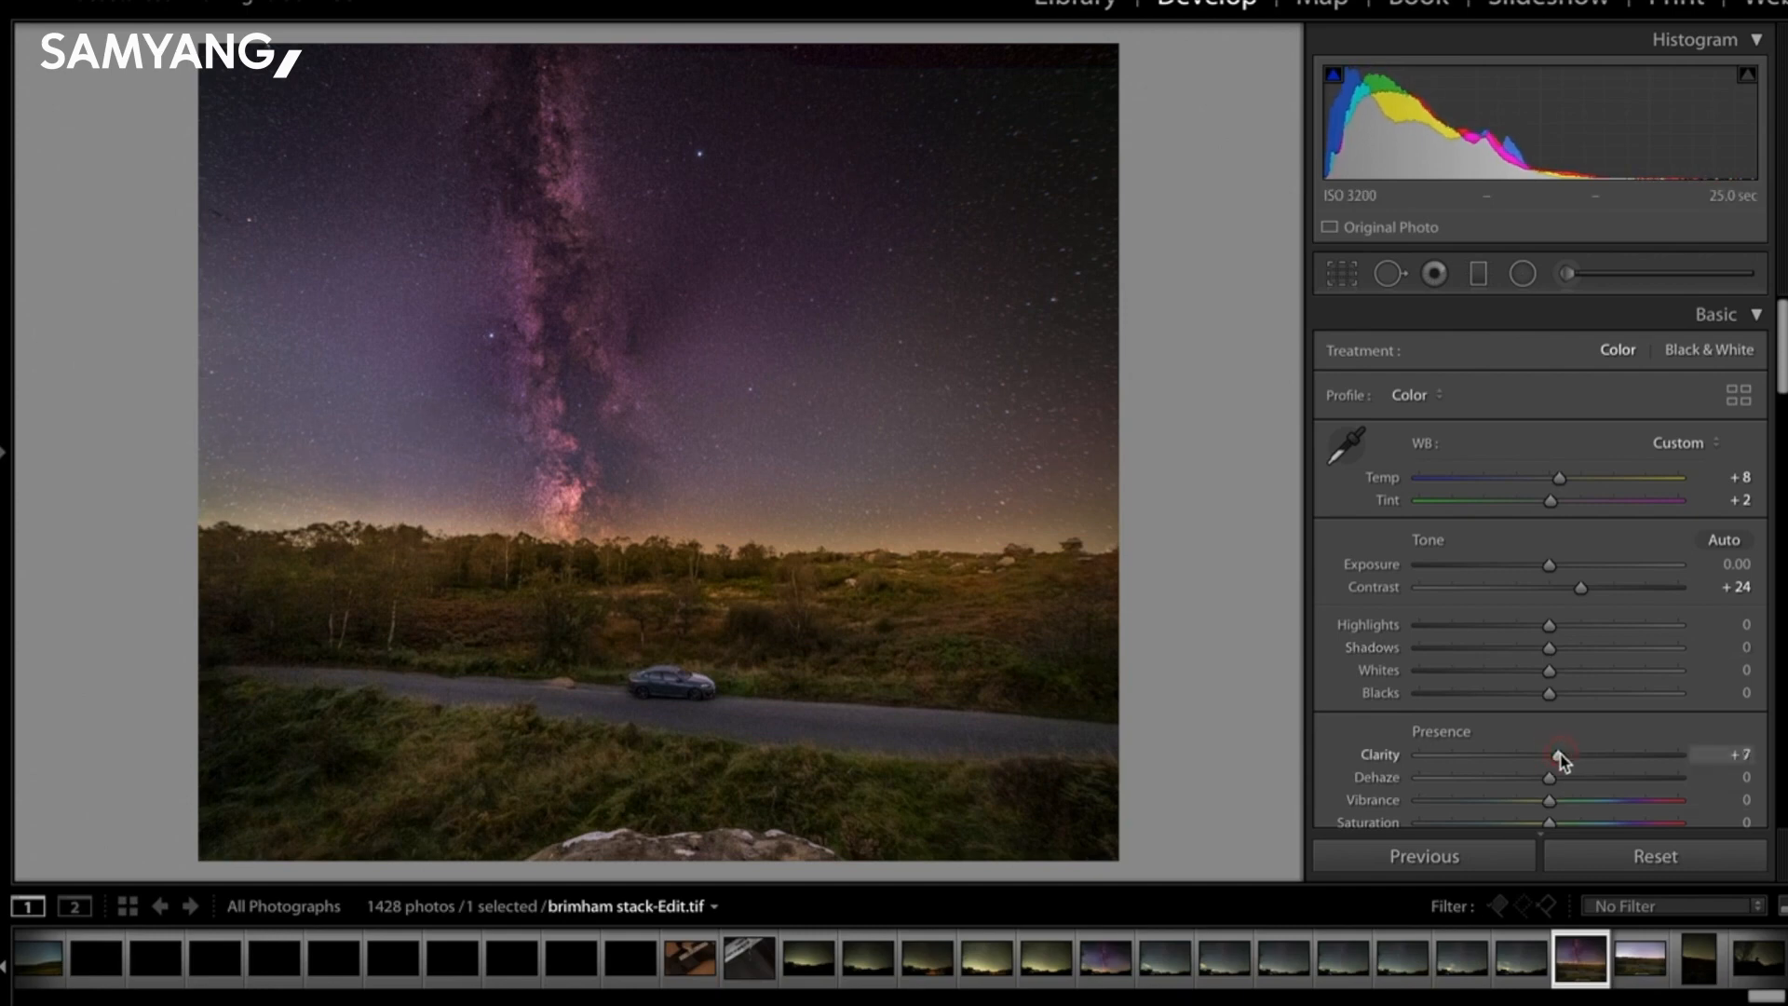
Set the Sharpening Amount to 150 and raise its Masking to nearly the maximum.
scroll(1574, 650, "down", 6)
scroll(1573, 651, "down", 10)
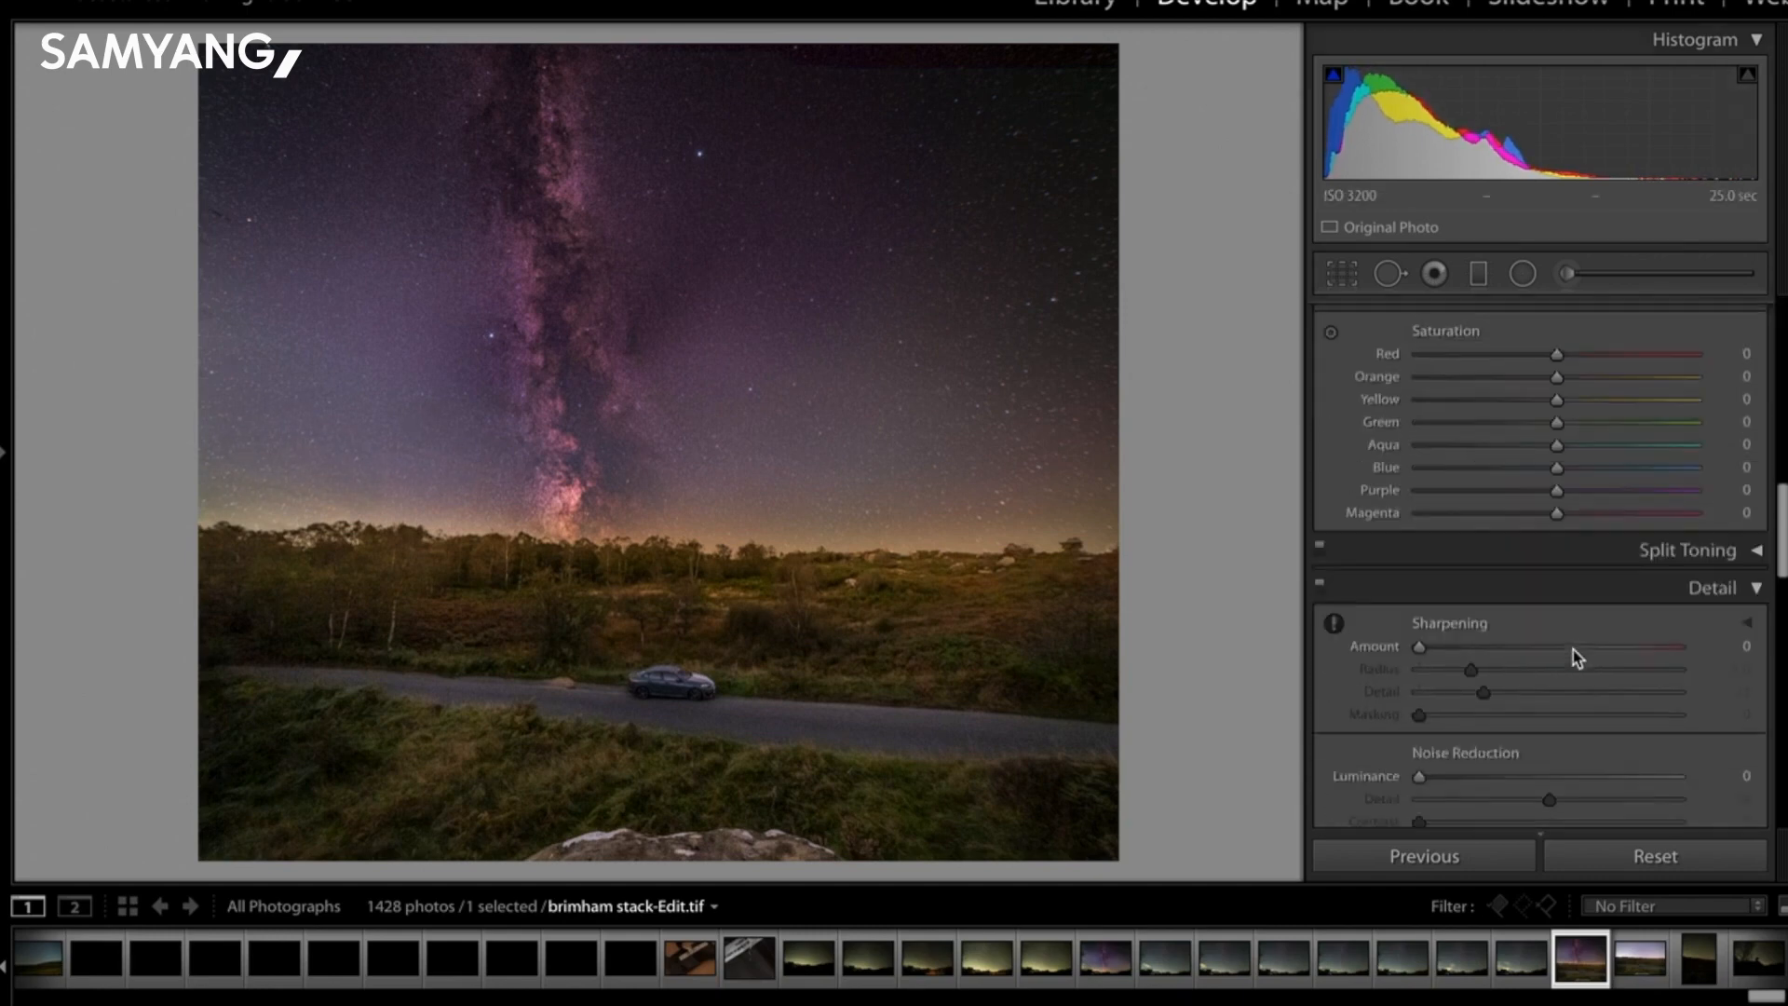
left_click_drag(1420, 527, 1686, 522)
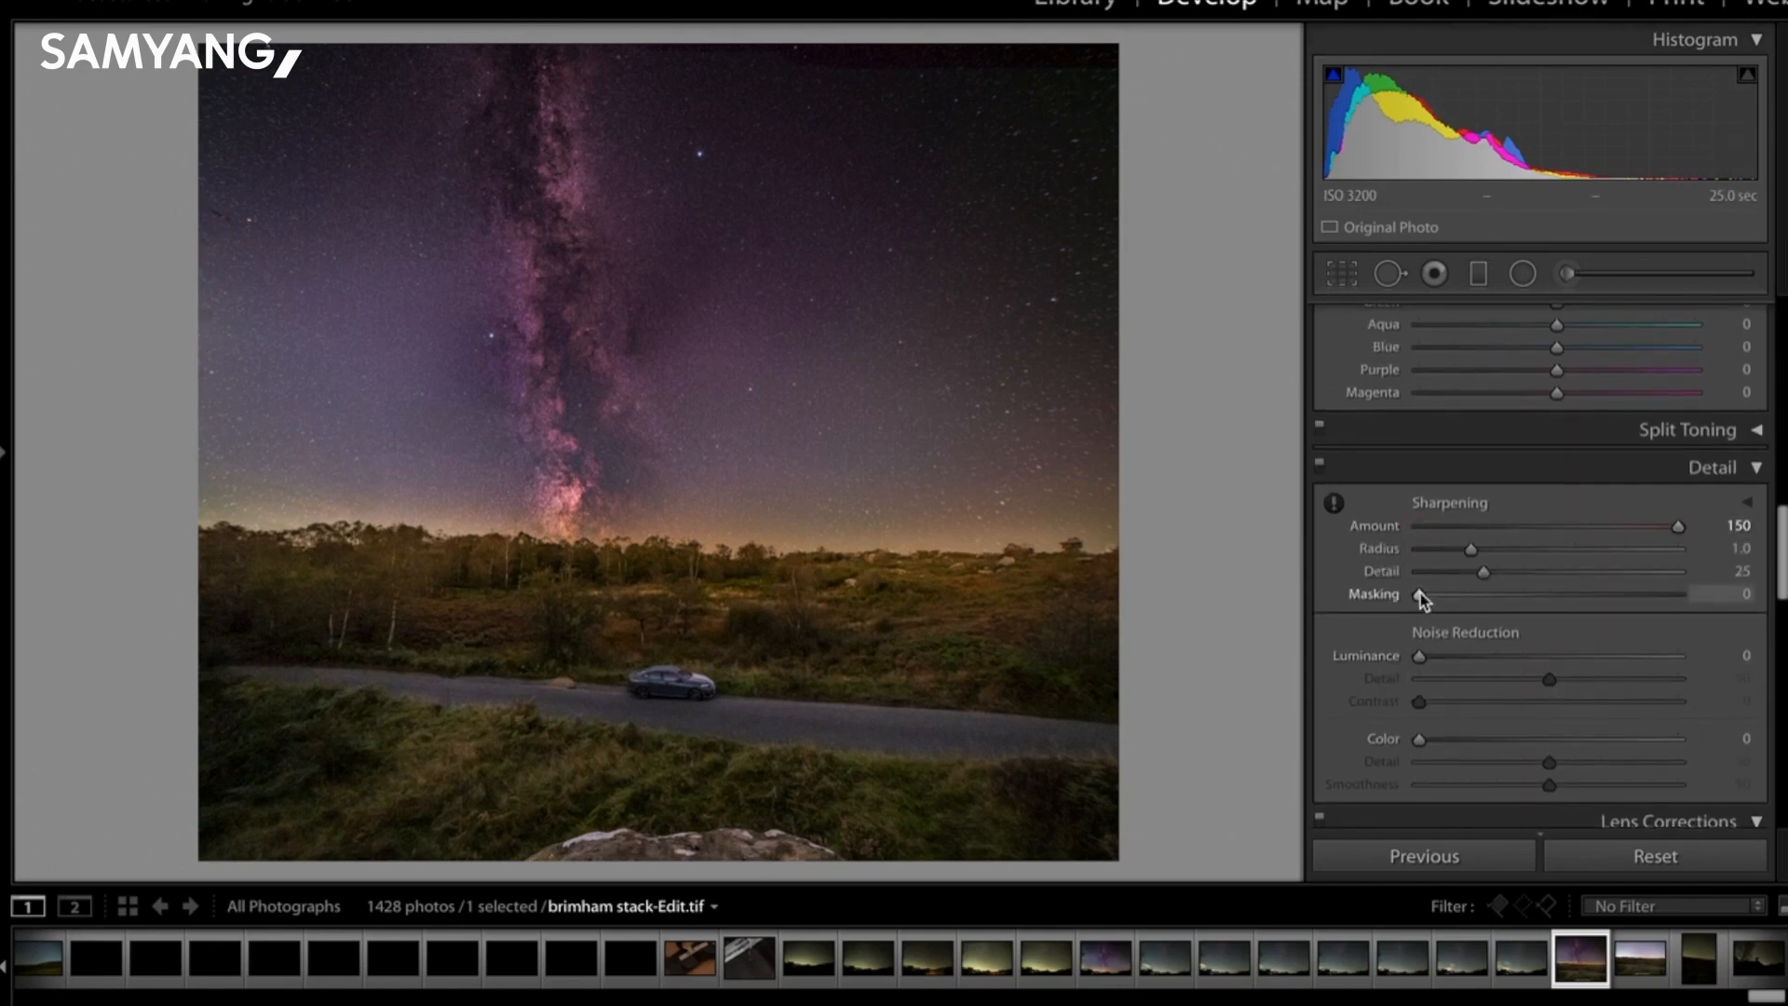
left_click_drag(1421, 594, 1679, 595)
Raise the horizon radial filter's Temp to 69 and shrink its height to a narrow band around the treeline.
left_click(1523, 273)
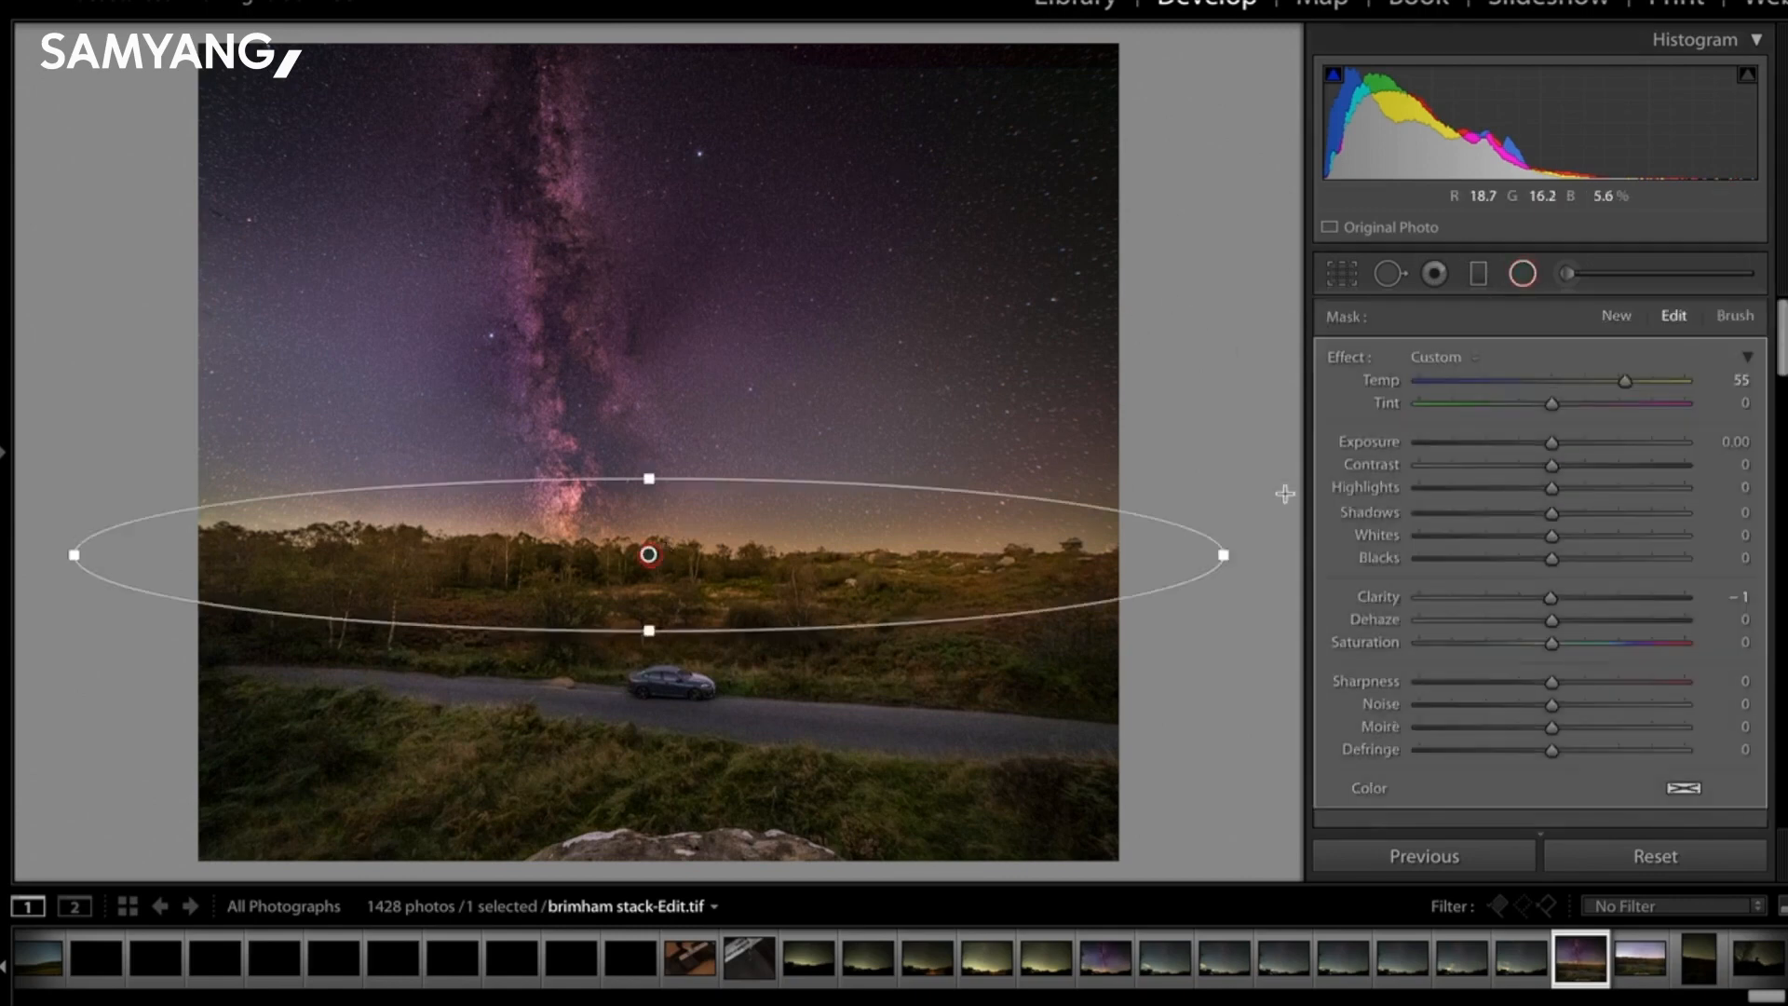
left_click_drag(1663, 381, 1645, 382)
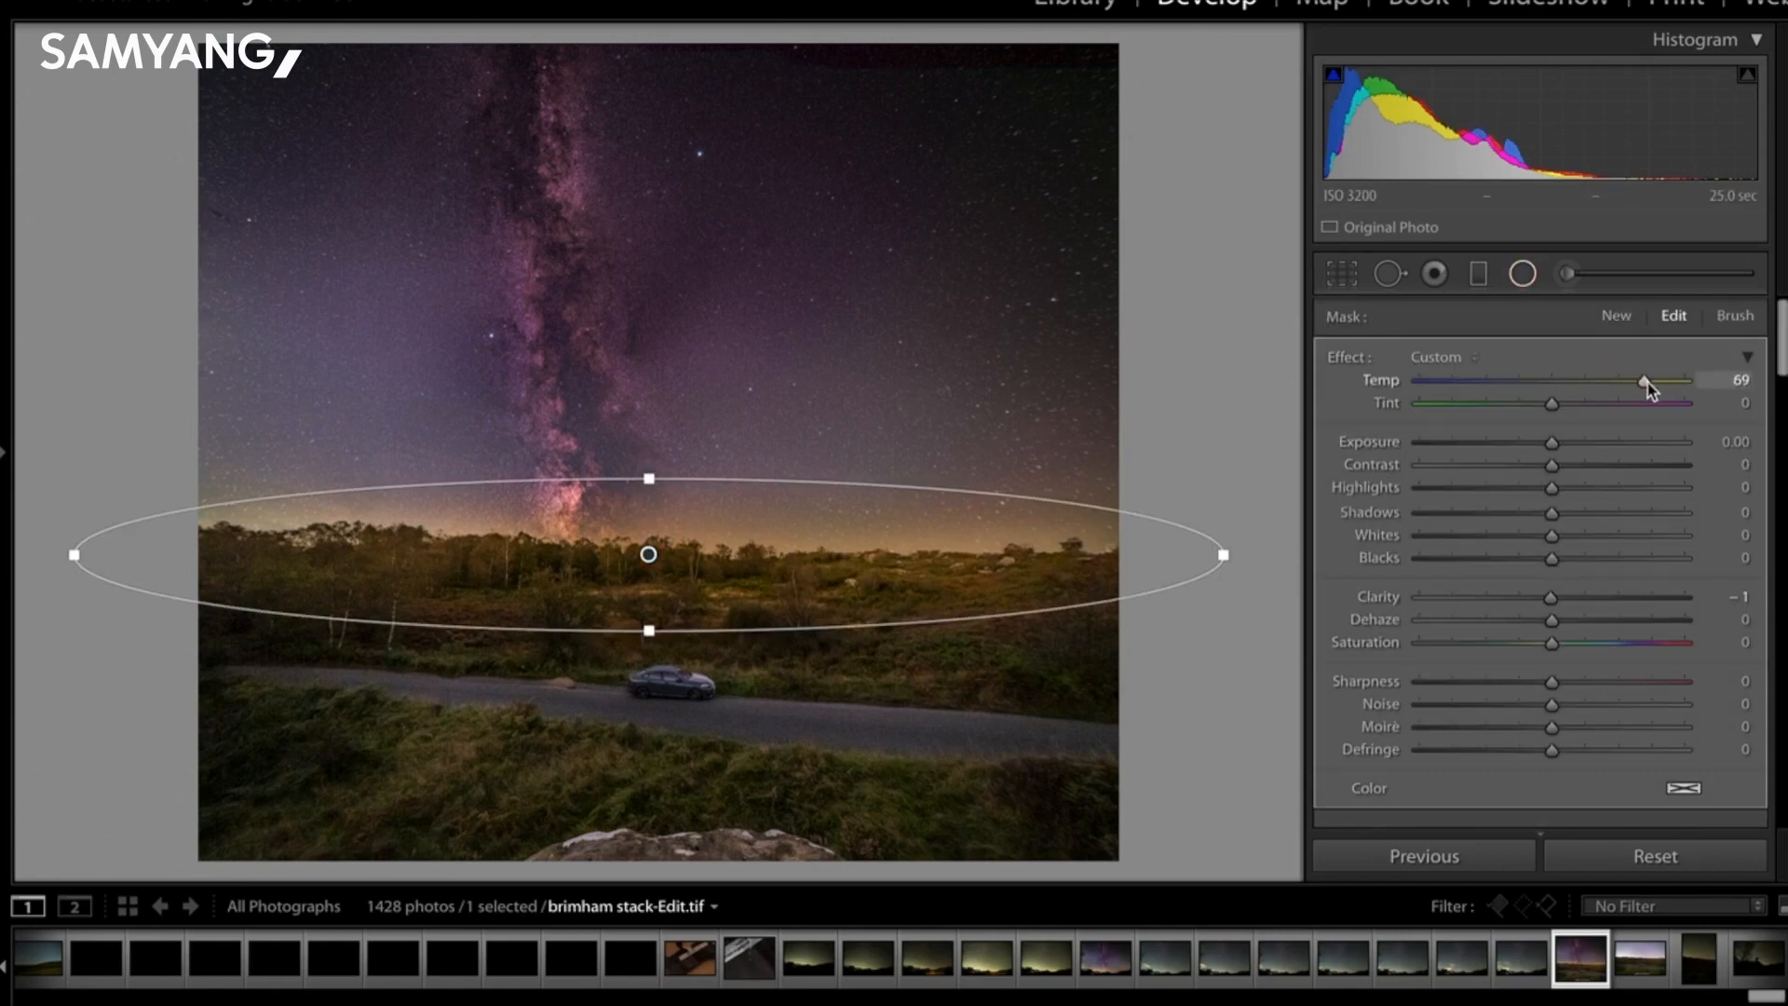
left_click_drag(639, 631, 639, 592)
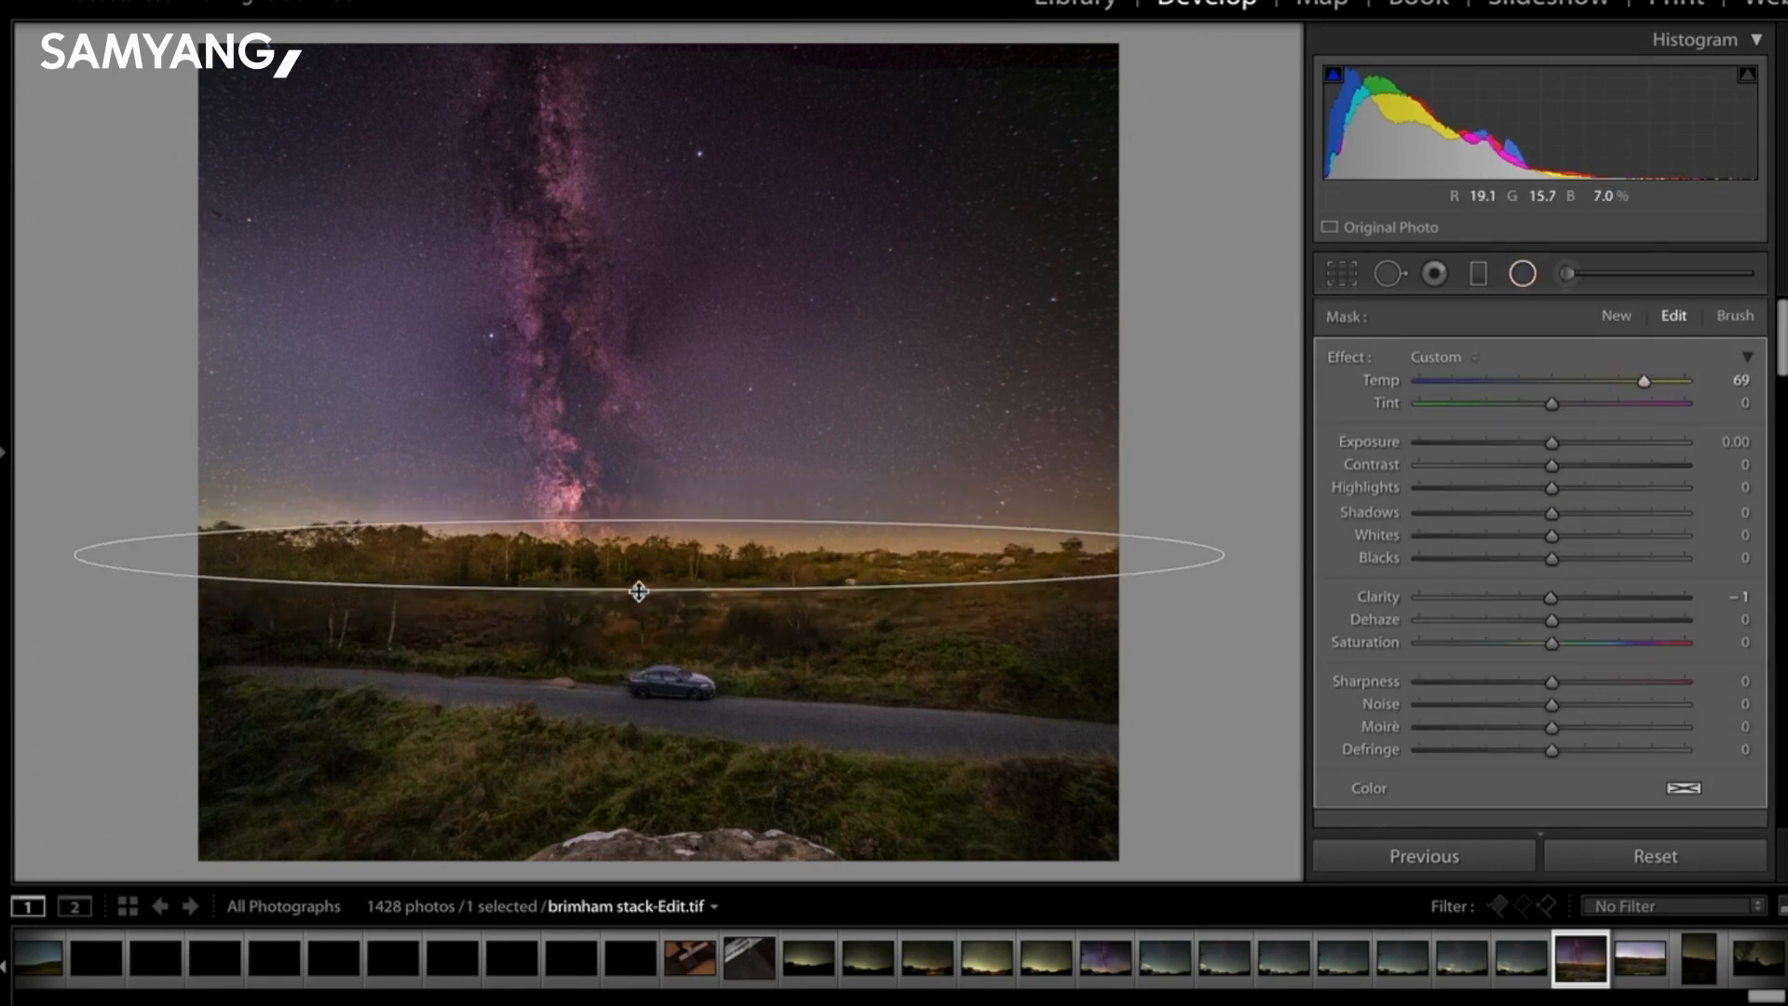
left_click(1523, 273)
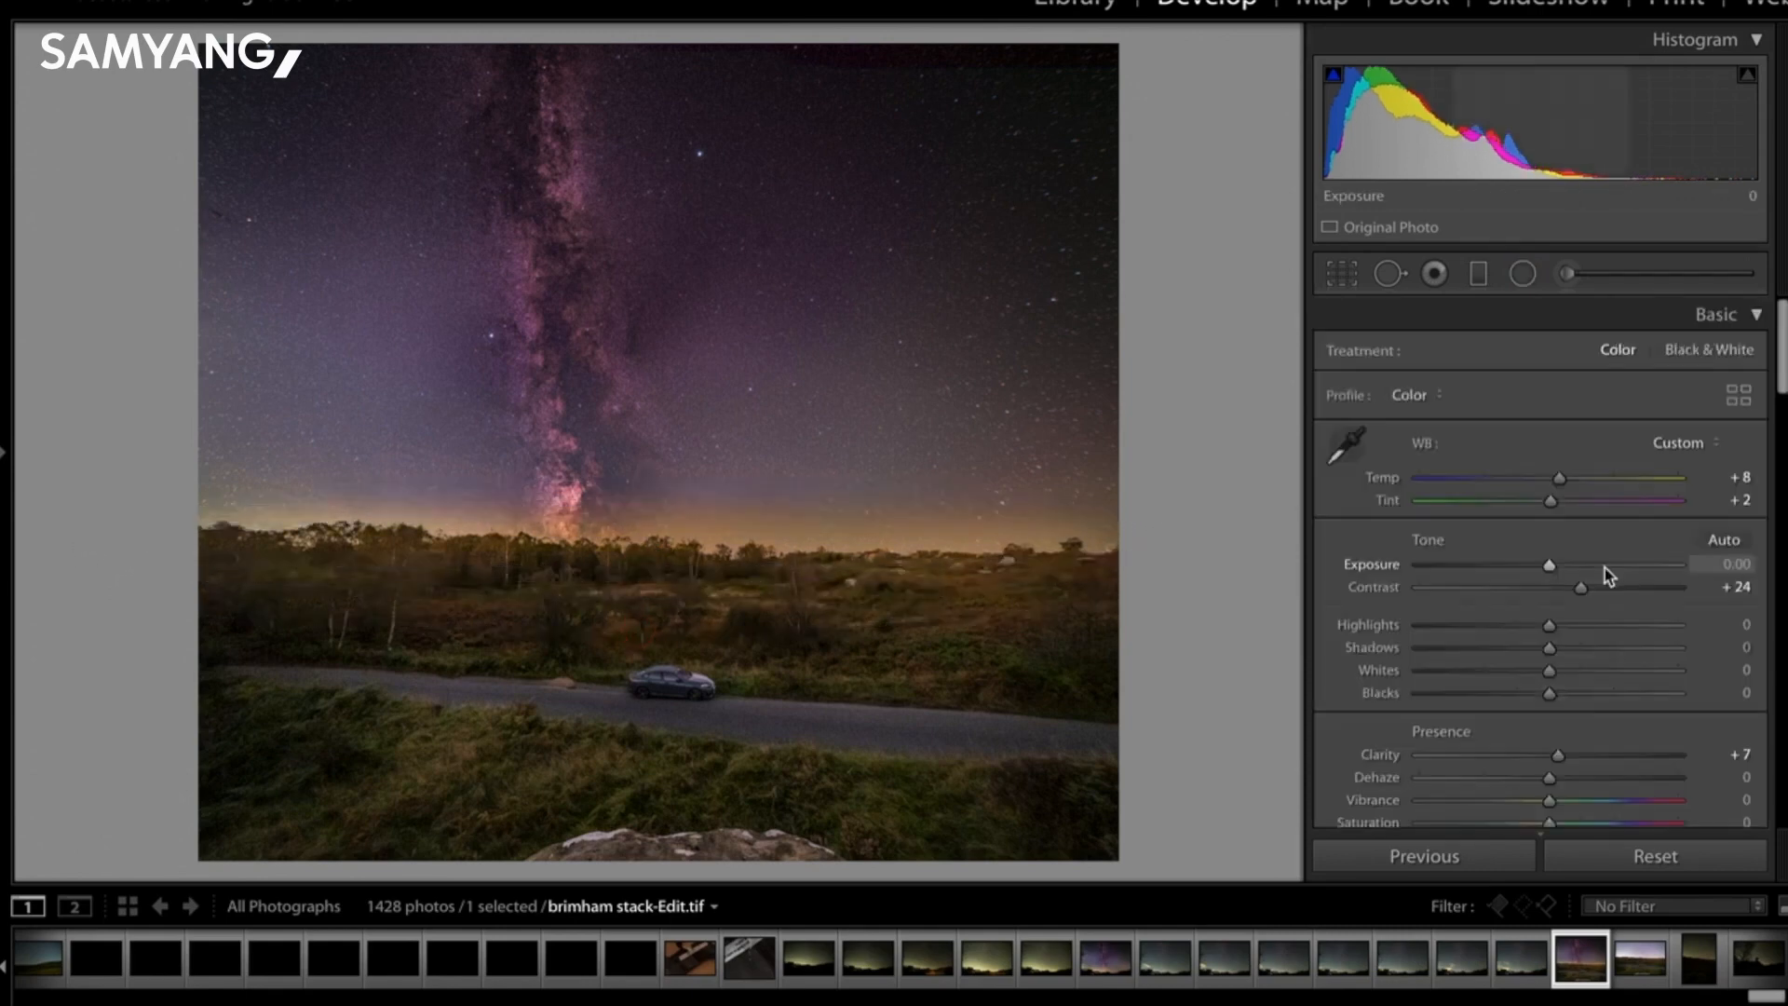